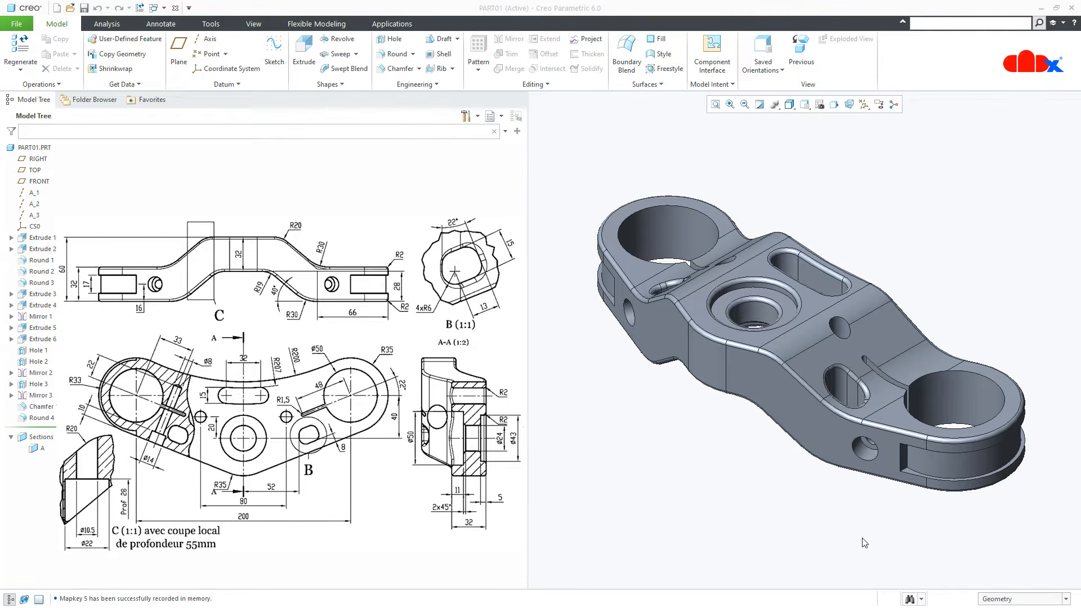
pyautogui.press('5')
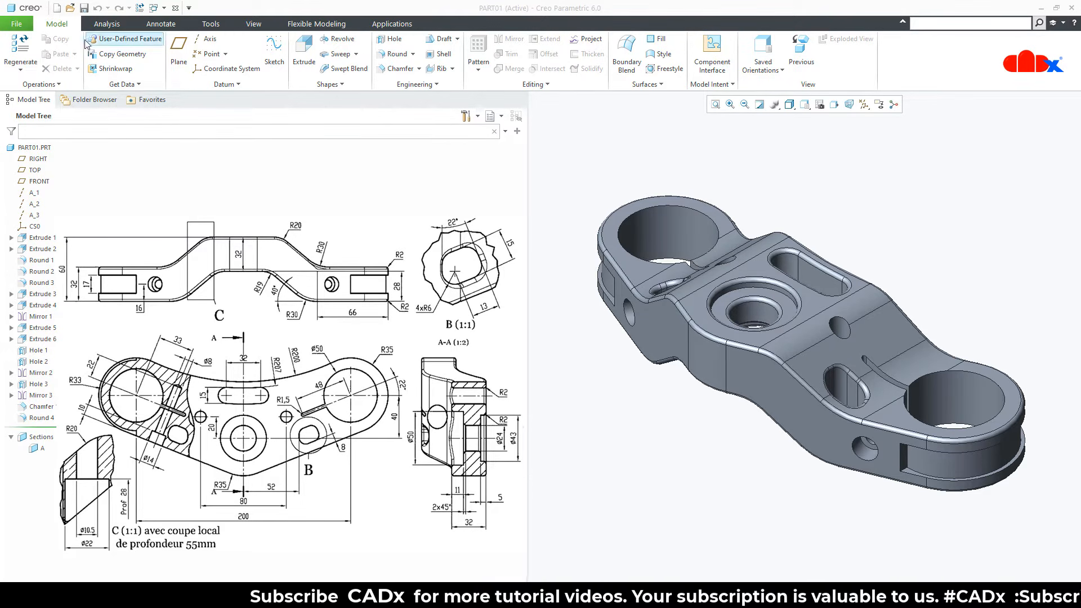
# Create a new solid part named prt0001 using the mmns_part_solid template instead of the default, and maximize its window.
pyautogui.click(58, 9)
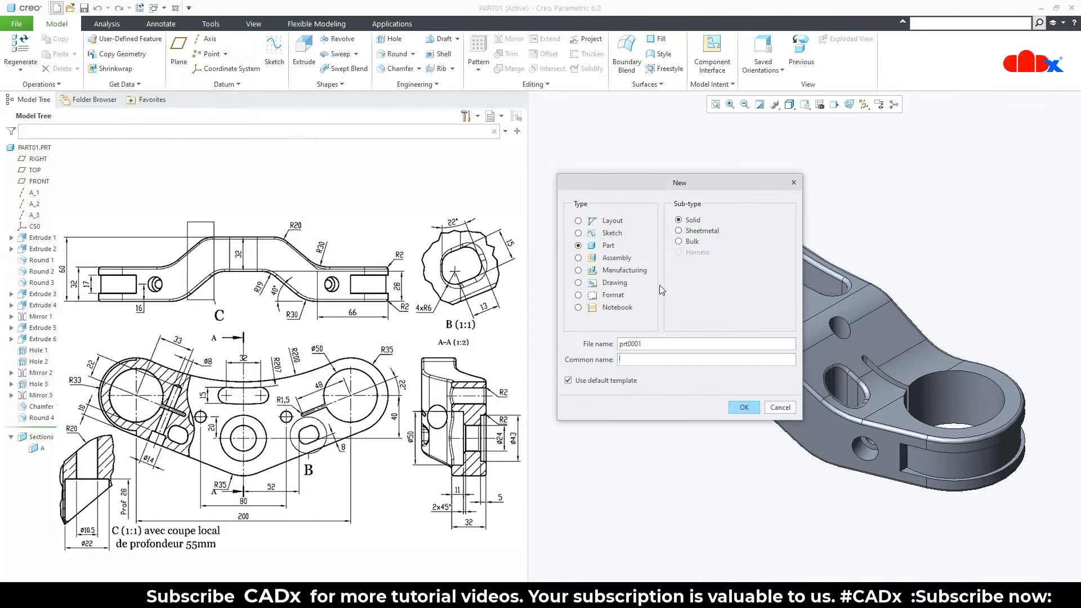
pyautogui.click(655, 344)
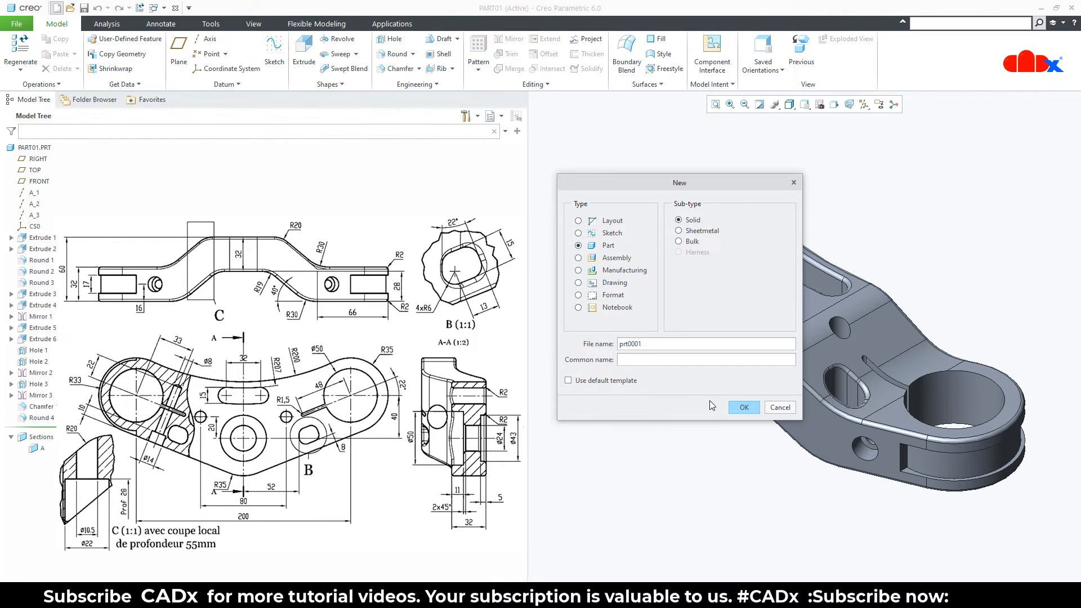
pyautogui.click(740, 408)
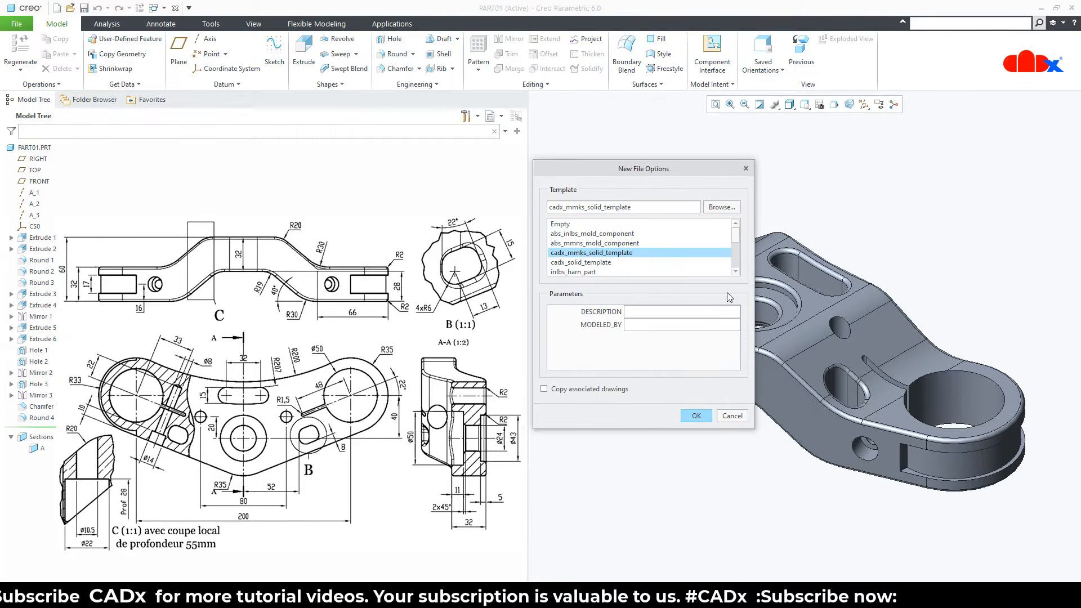
pyautogui.scroll(-3, 738, 239)
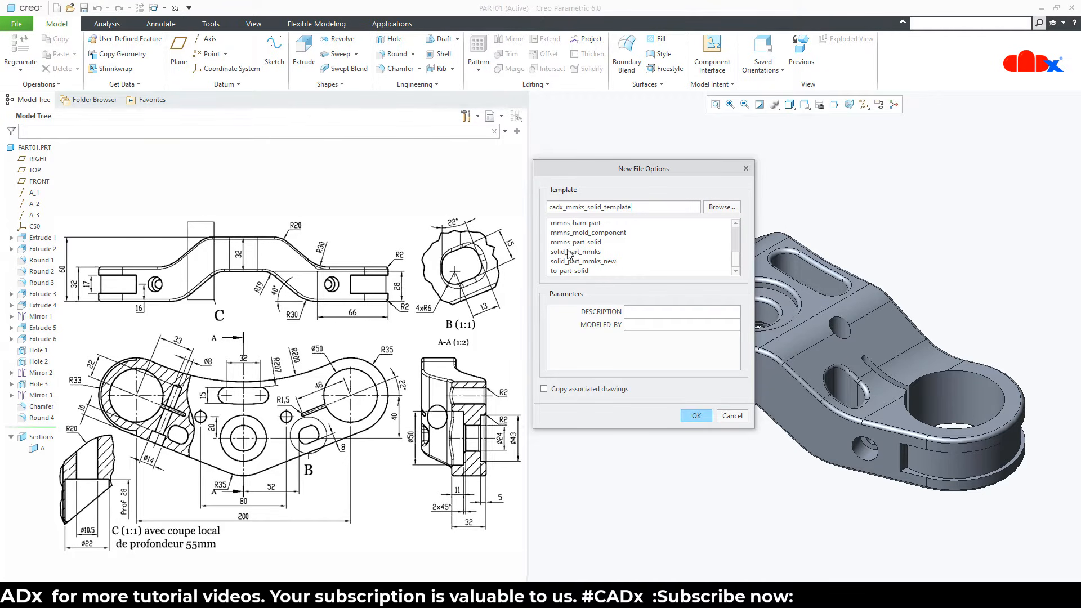
pyautogui.click(576, 243)
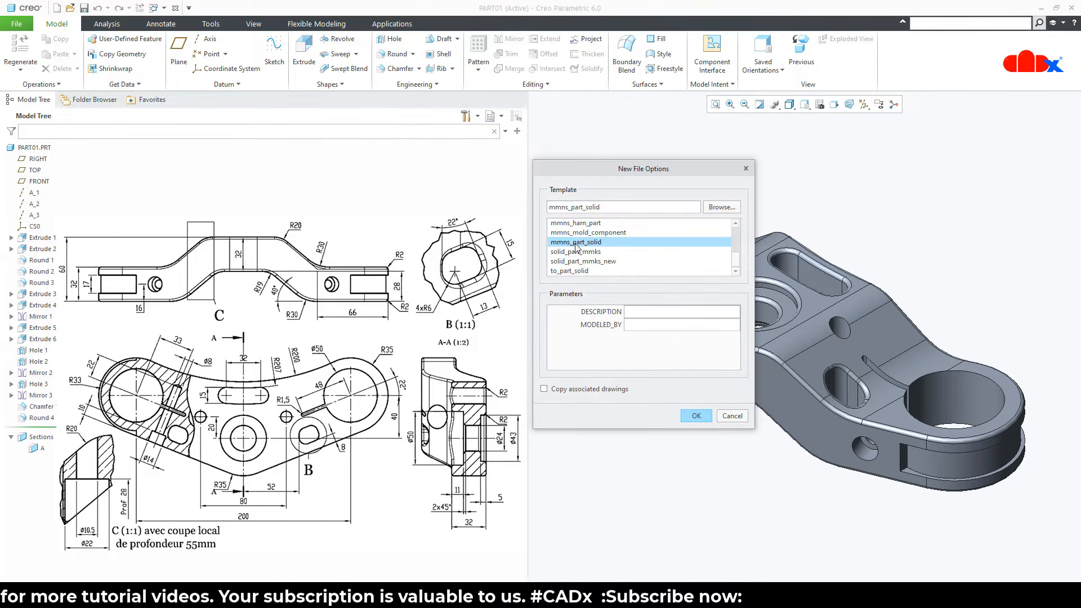
pyautogui.click(696, 415)
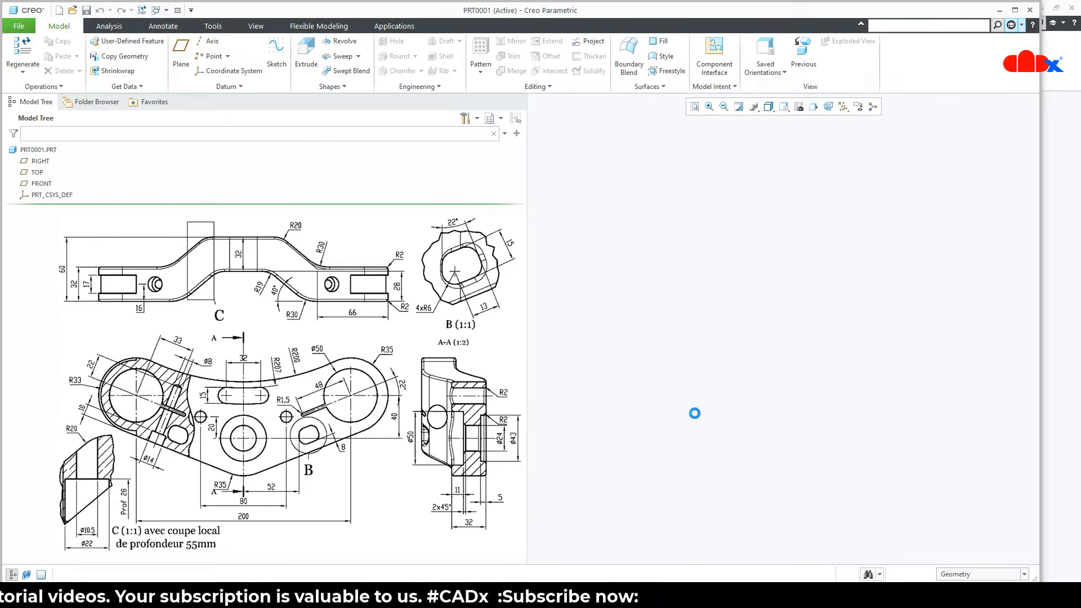
pyautogui.click(1016, 11)
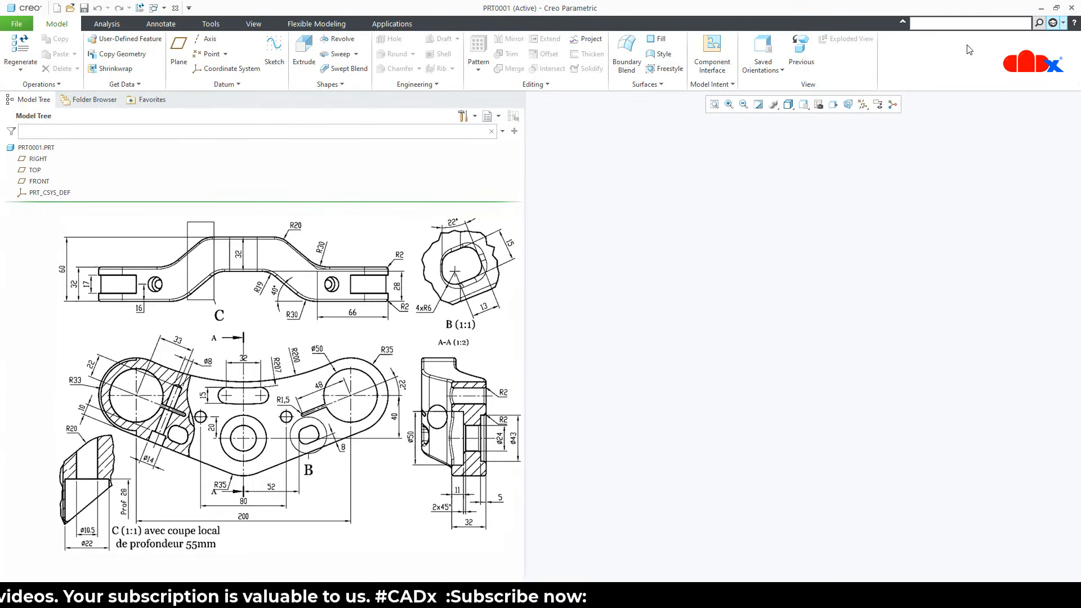
# Show the datum features and start an Extrude sketch on the TOP plane, viewed face-on.
pyautogui.click(863, 105)
pyautogui.click(865, 117)
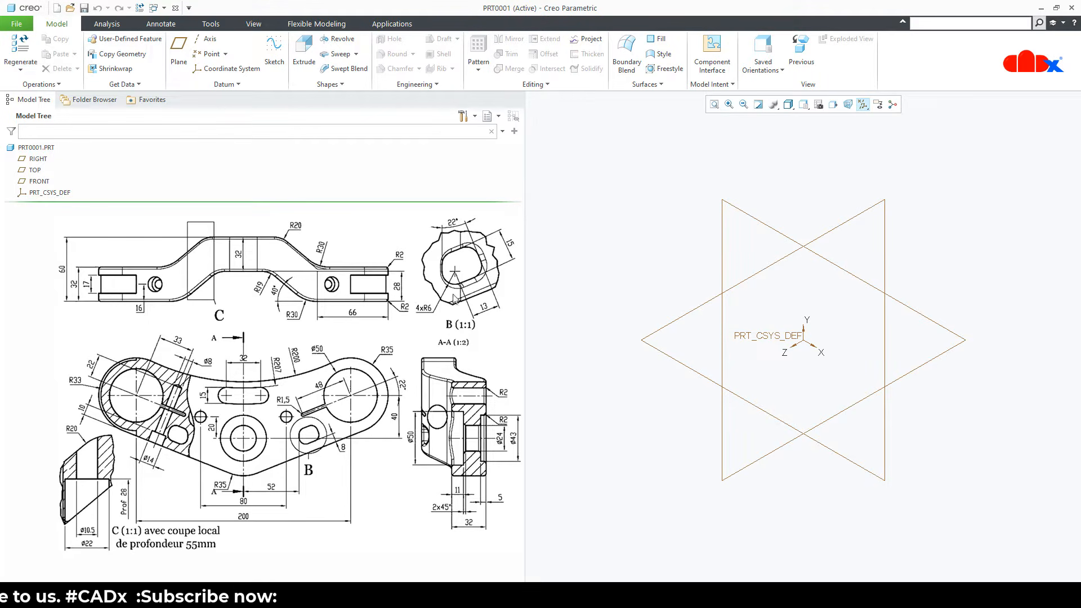
pyautogui.click(303, 56)
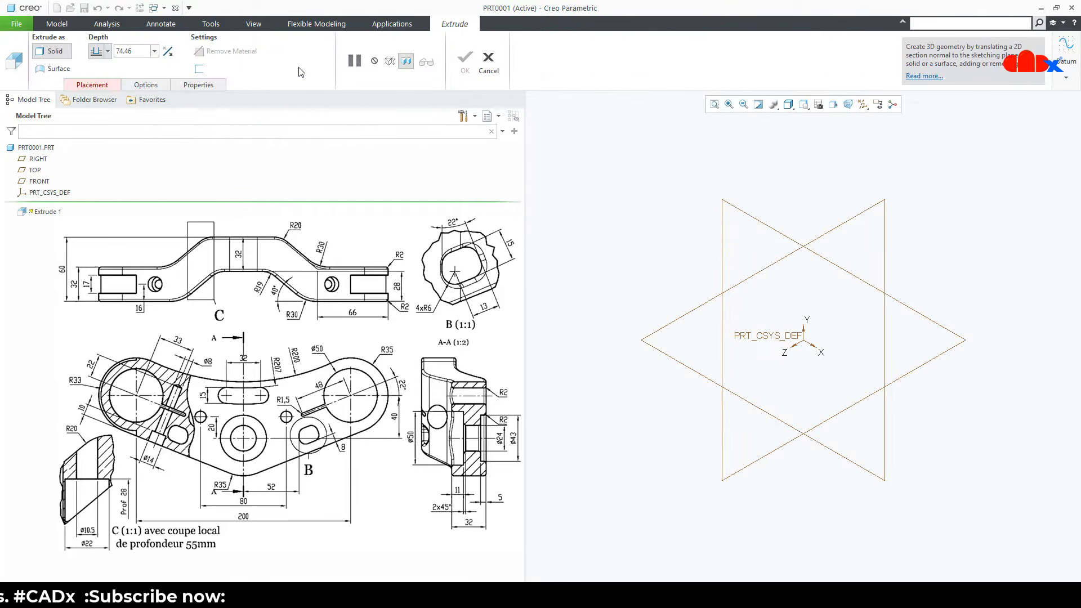
pyautogui.click(35, 170)
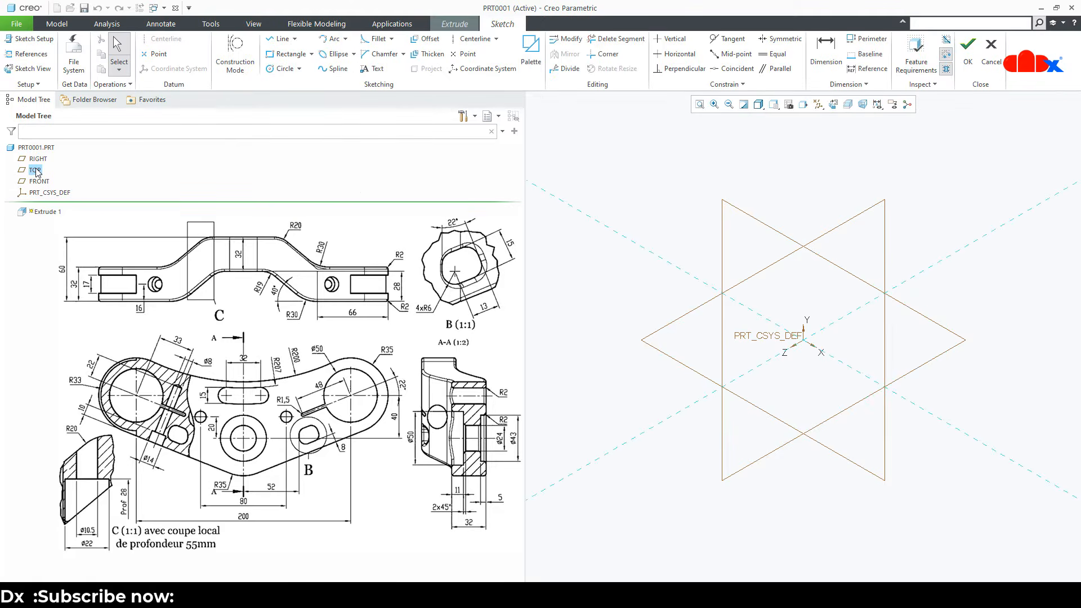
pyautogui.click(834, 104)
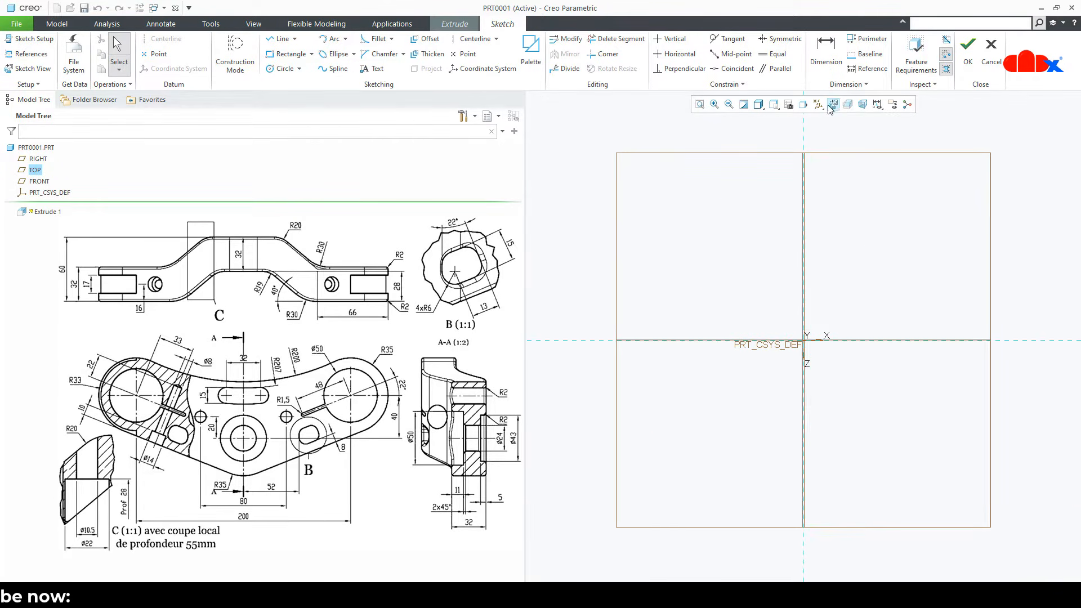
# Hide the datum features and draw a vertical centerline along the sketch's vertical reference.
pyautogui.click(818, 105)
pyautogui.click(818, 118)
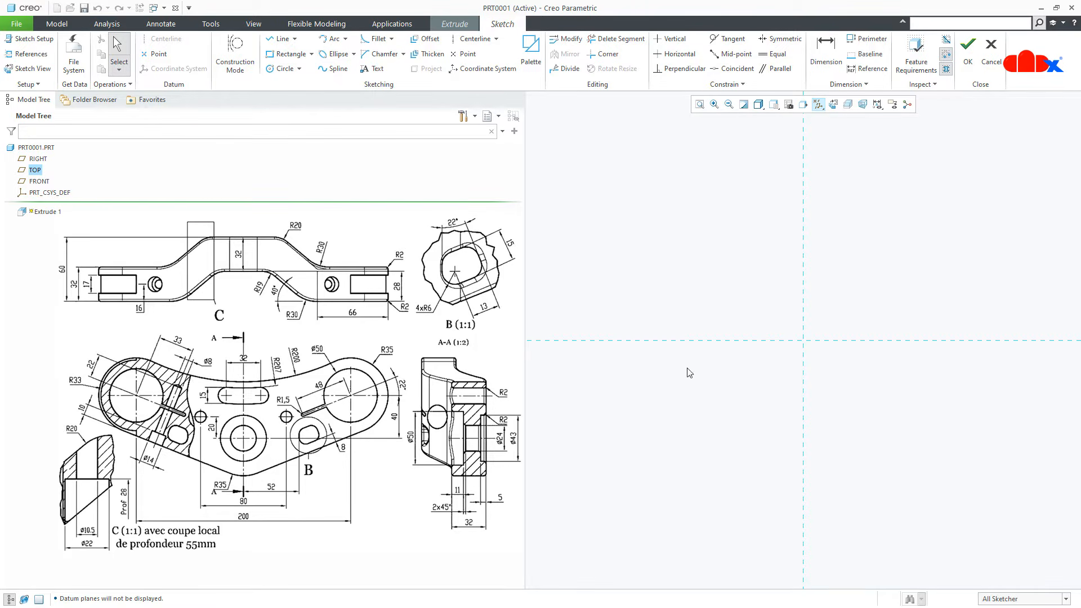
pyautogui.rightClick(733, 299)
pyautogui.click(837, 317)
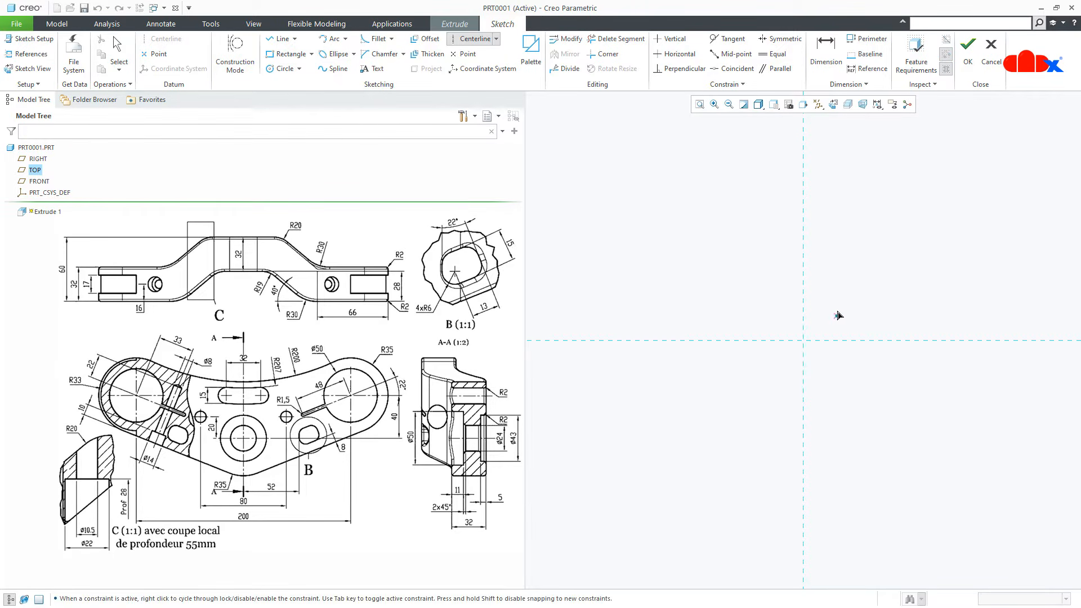
pyautogui.click(804, 234)
pyautogui.click(805, 274)
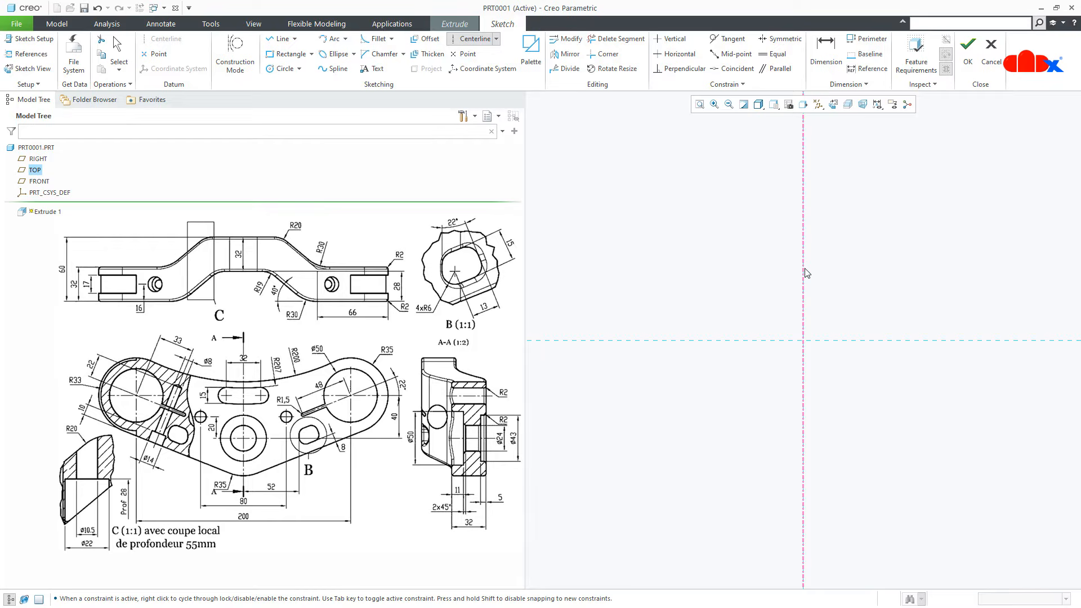
pyautogui.middleClick(867, 290)
# Sketch a circle about 150 mm in diameter above and left of the origin, and mirror it across the vertical centerline.
pyautogui.rightClick(868, 289)
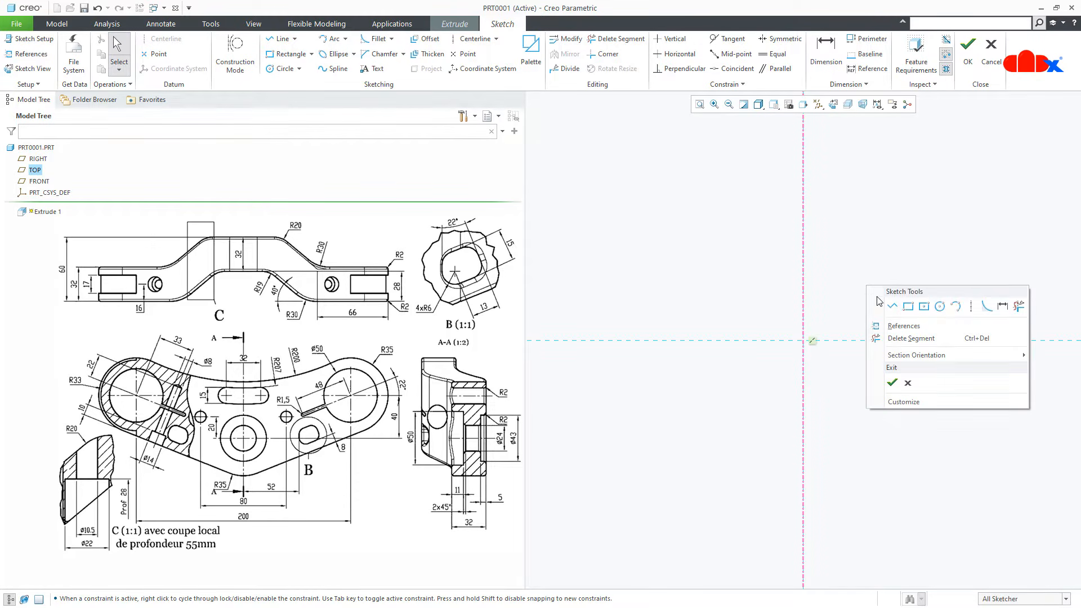
pyautogui.click(939, 306)
pyautogui.click(649, 227)
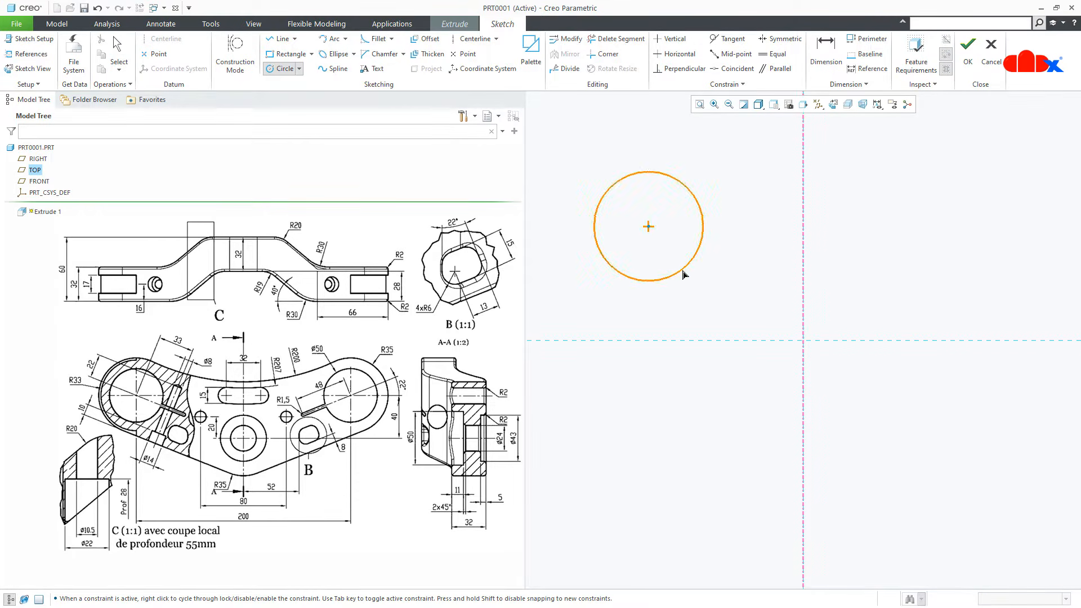
pyautogui.click(684, 271)
pyautogui.middleClick(743, 261)
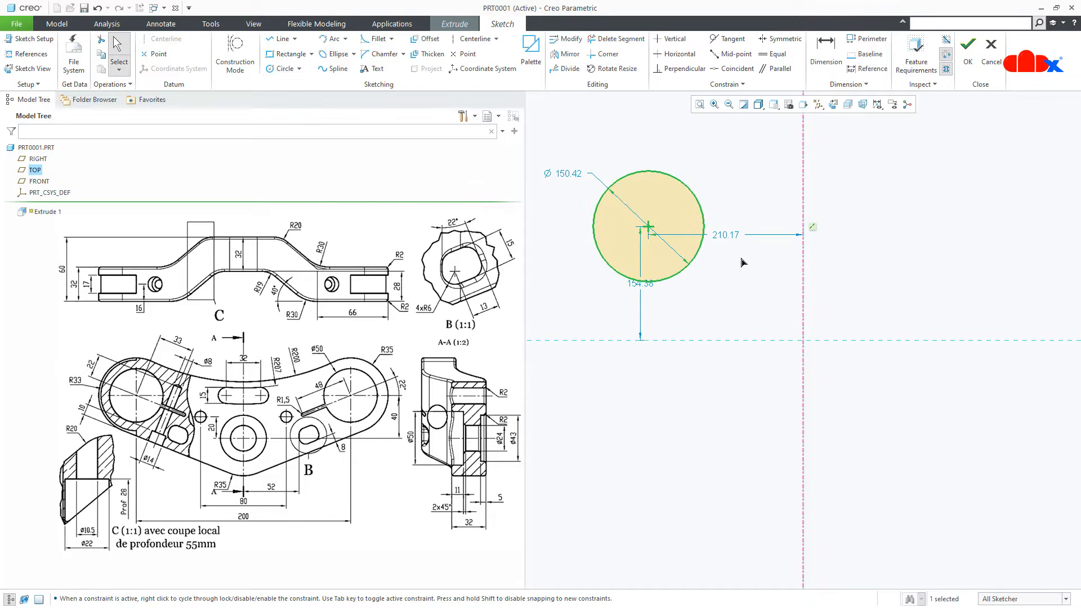
pyautogui.click(566, 54)
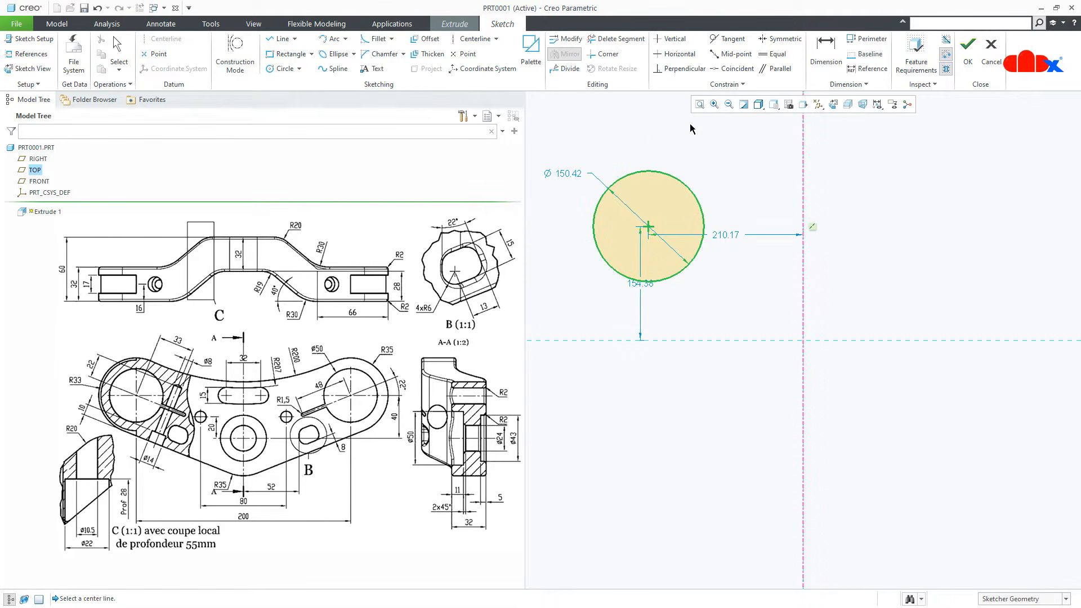
pyautogui.click(805, 186)
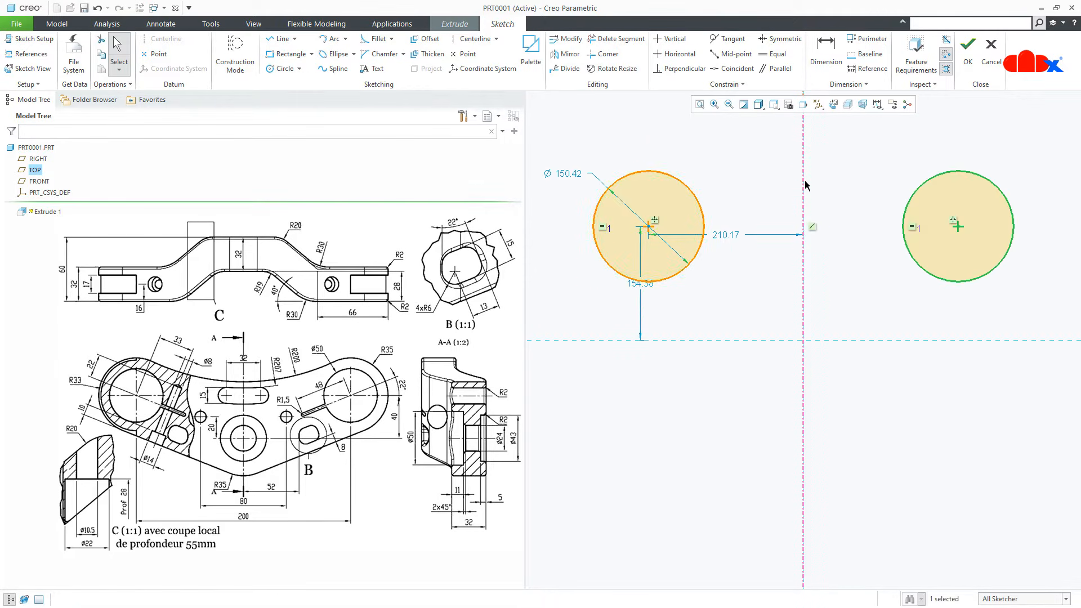
# Dimension the horizontal distance between the two circle centers as 200 mm.
pyautogui.rightClick(854, 214)
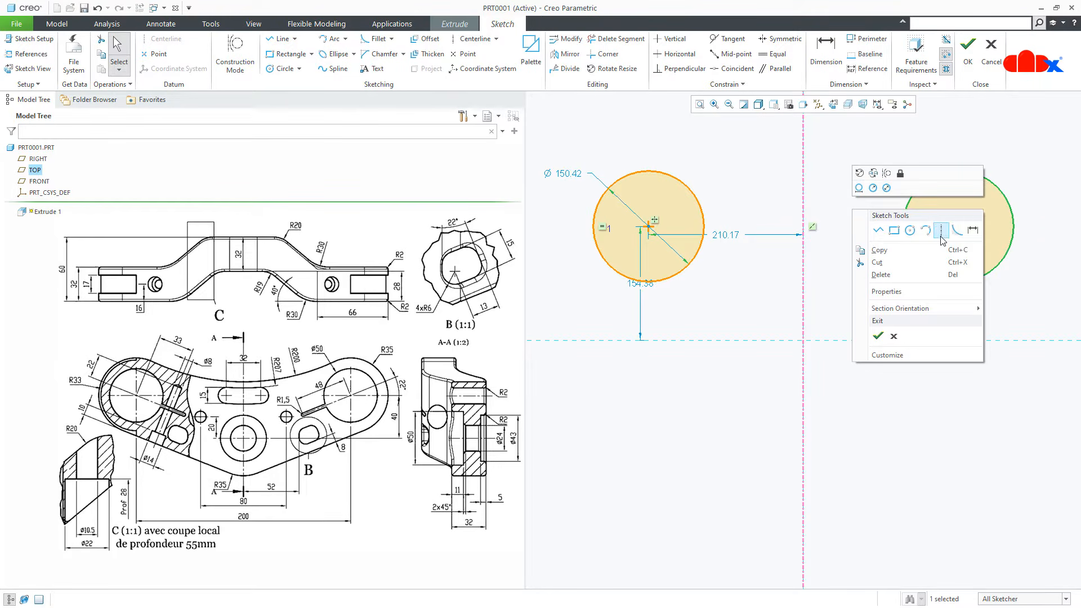
pyautogui.click(965, 229)
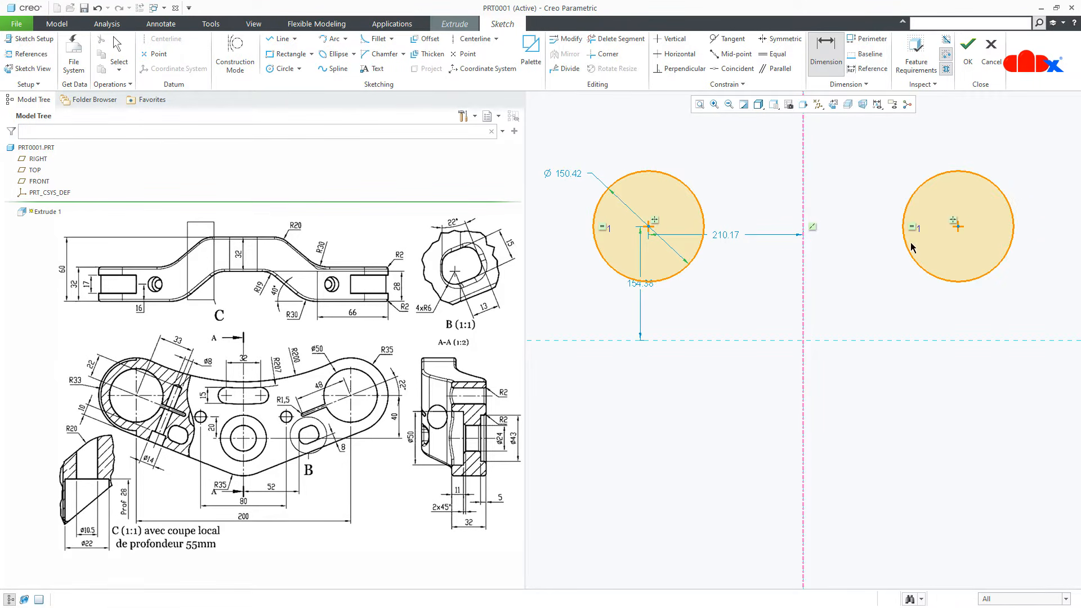
pyautogui.click(651, 227)
pyautogui.click(958, 227)
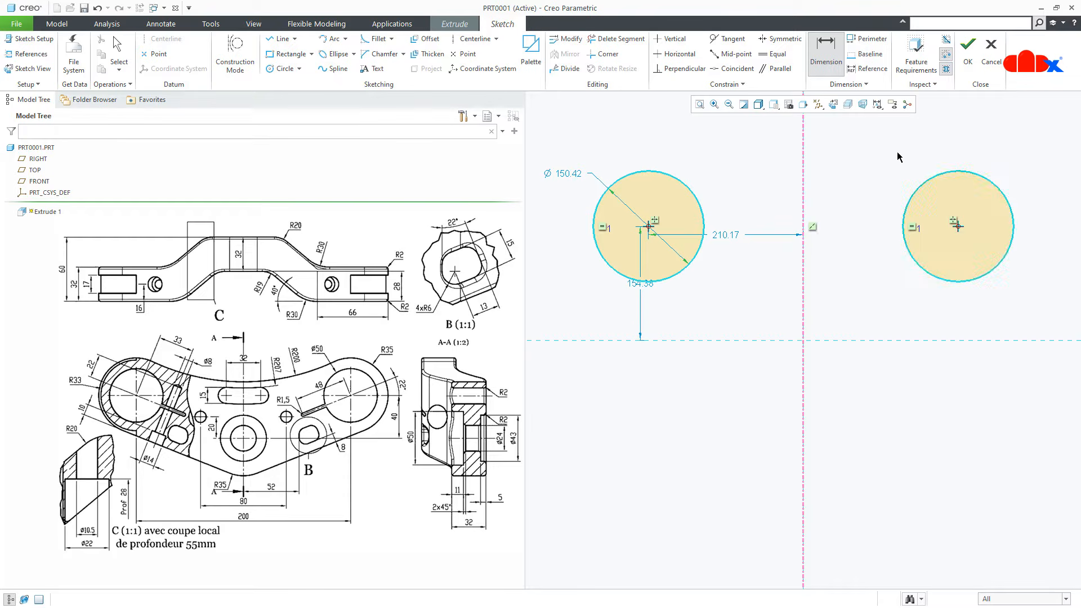
pyautogui.middleClick(867, 140)
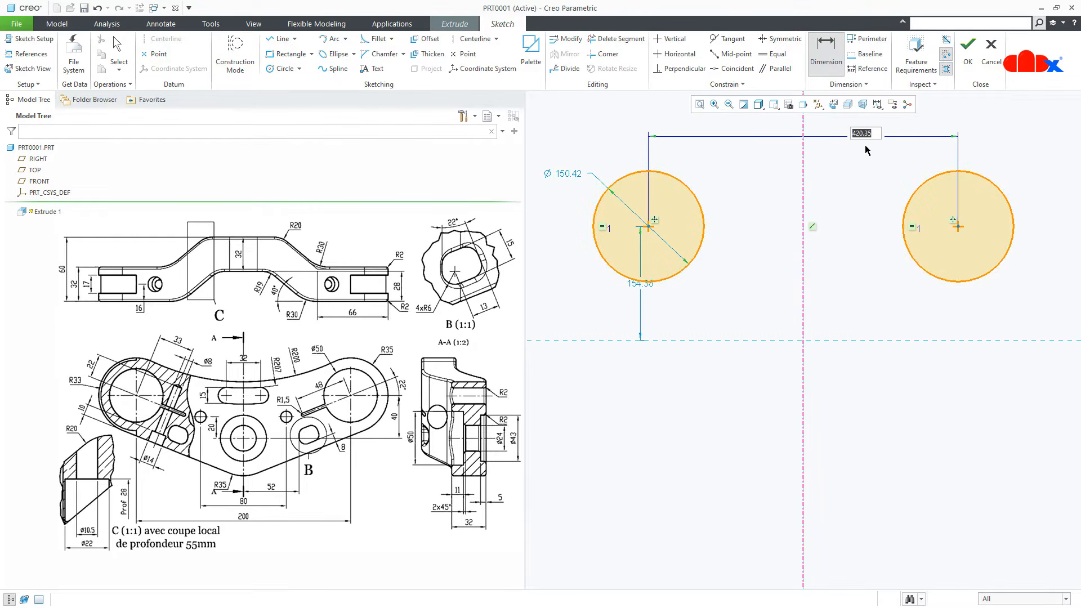
pyautogui.write('200')
pyautogui.press('Return')
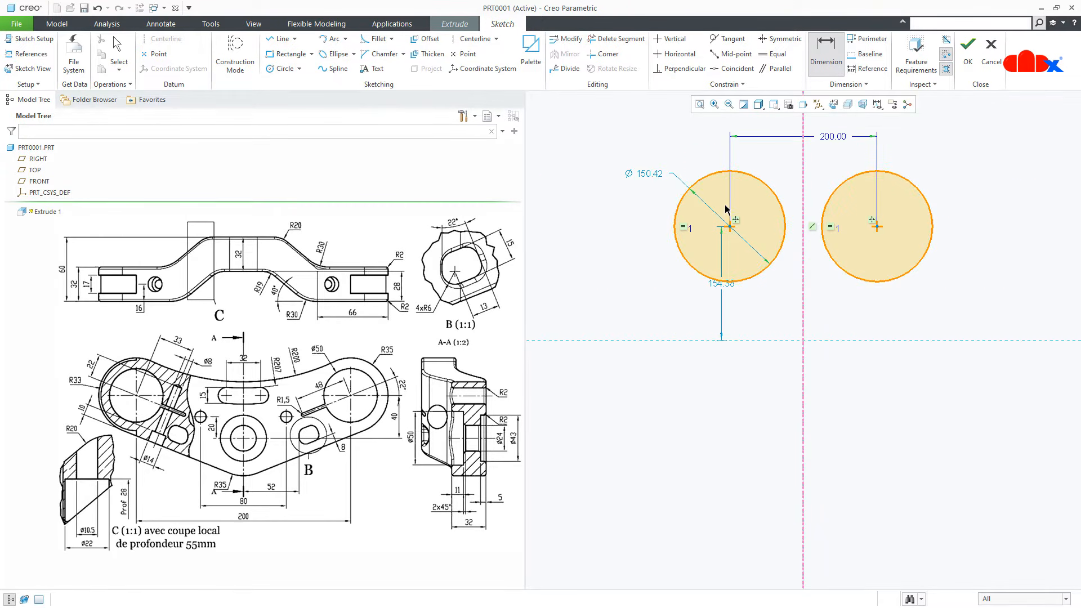
# Dimension the left circle with a radius of 35 mm.
pyautogui.click(677, 210)
pyautogui.middleClick(618, 210)
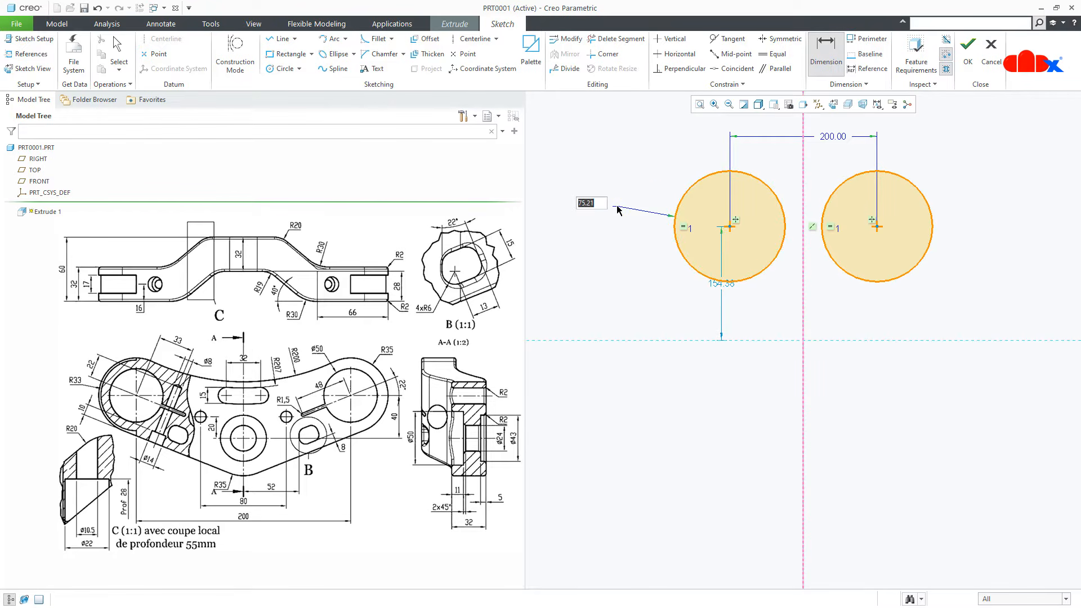
pyautogui.write('35')
pyautogui.press('Return')
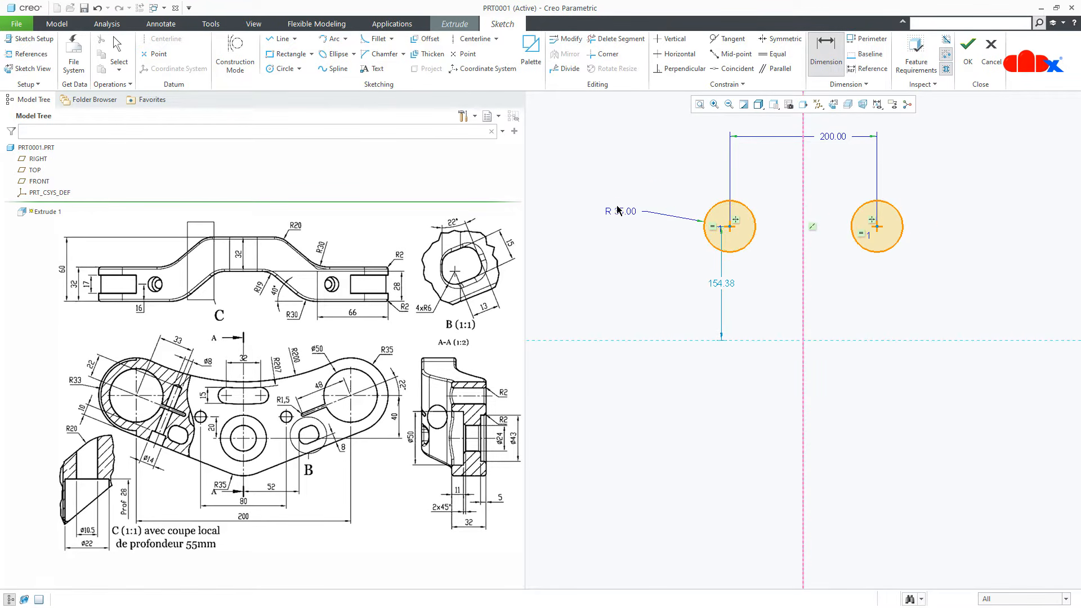
# Sketch a downward-sagging arc of about 370 mm radius joining the tops of both circles and tangent to each.
pyautogui.rightClick(633, 238)
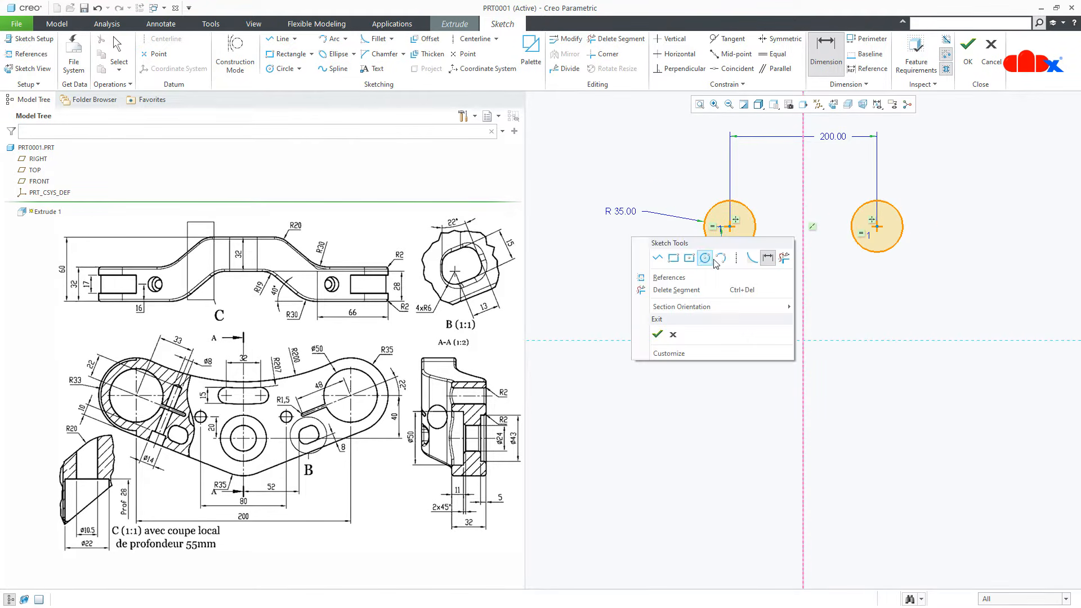
pyautogui.click(720, 258)
pyautogui.scroll(2, 756, 215)
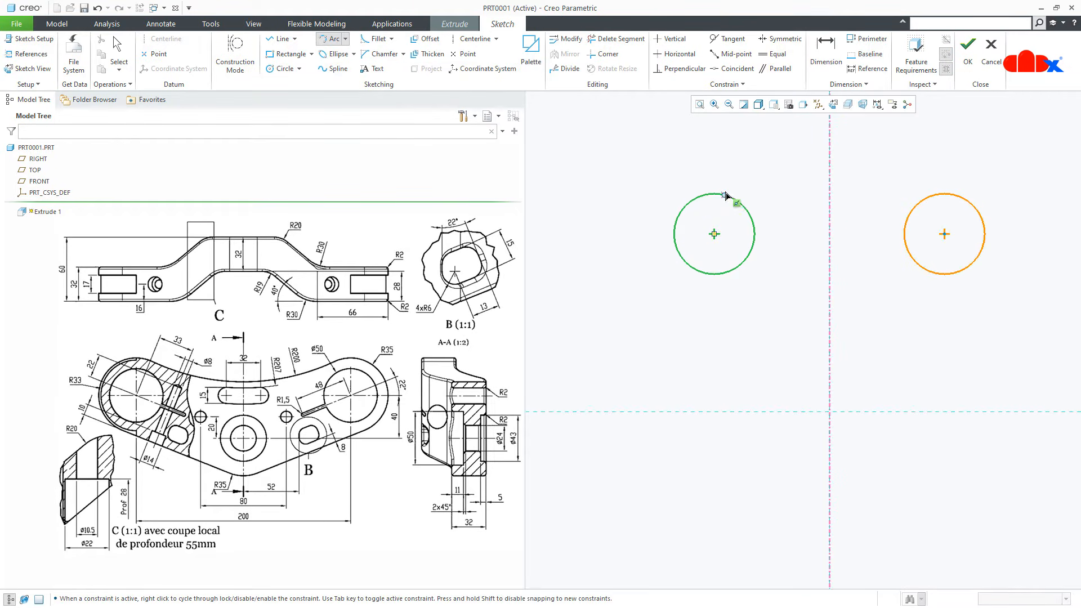
pyautogui.click(726, 195)
pyautogui.click(934, 195)
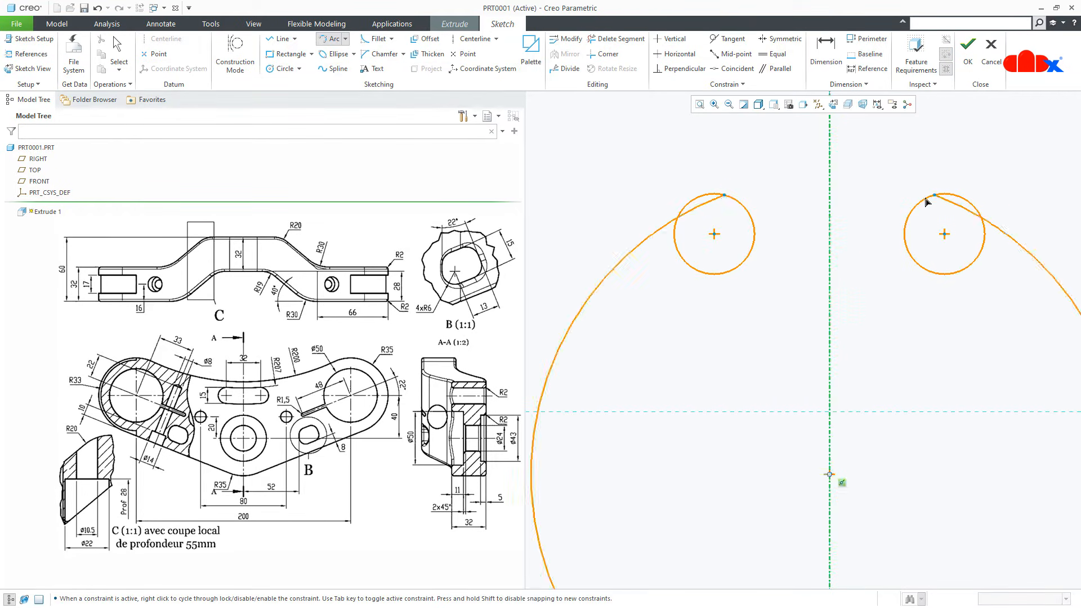
pyautogui.click(881, 207)
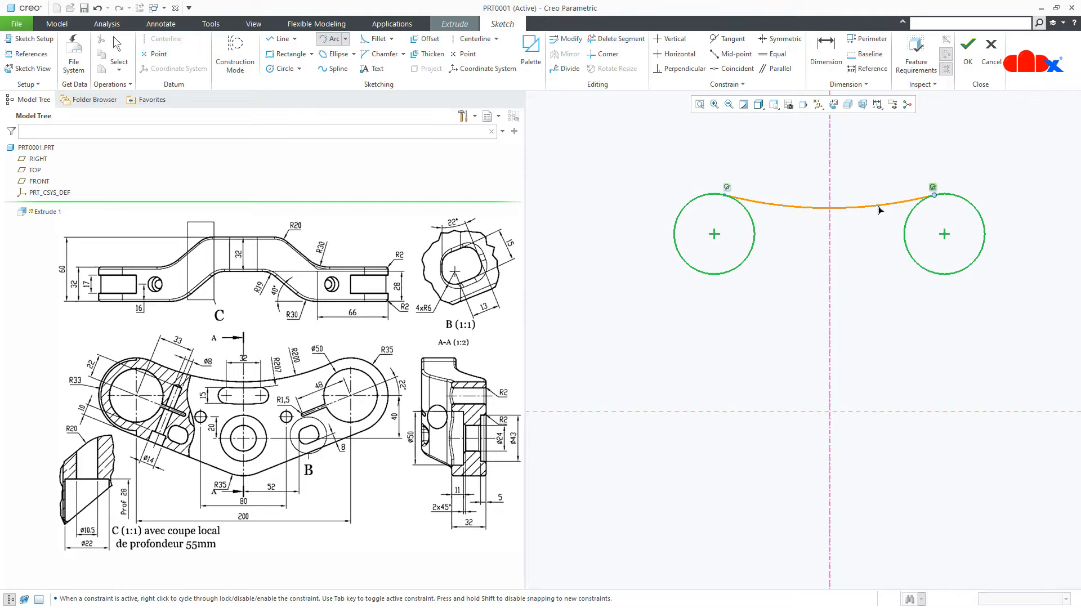
pyautogui.middleClick(881, 244)
# Set the connecting arc's radius to 200 mm and the circle centers' height above the horizontal reference to 40 mm.
pyautogui.doubleClick(776, 250)
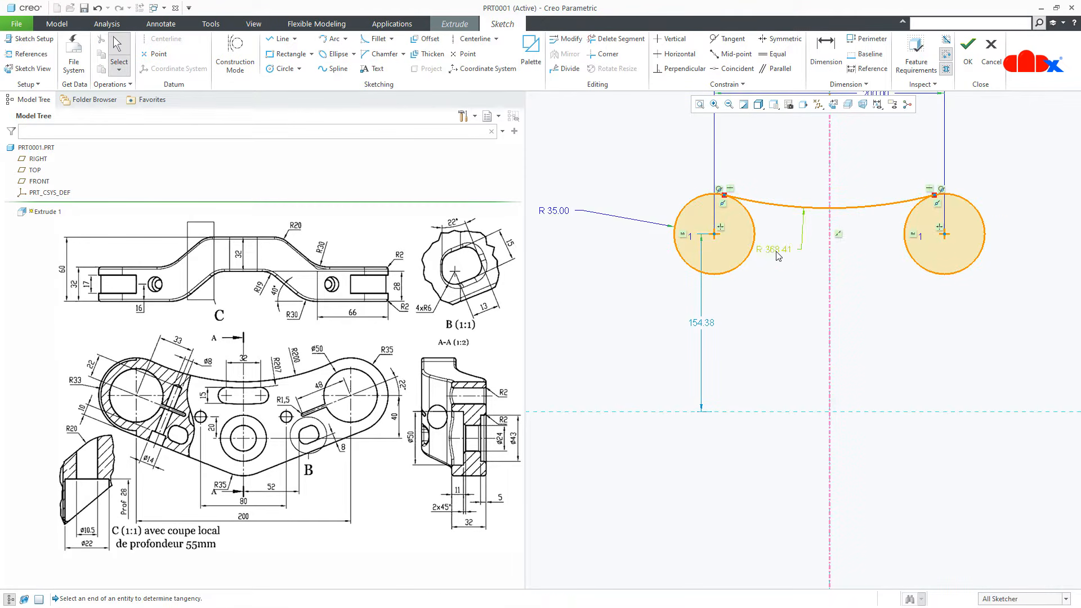
pyautogui.write('200')
pyautogui.press('Return')
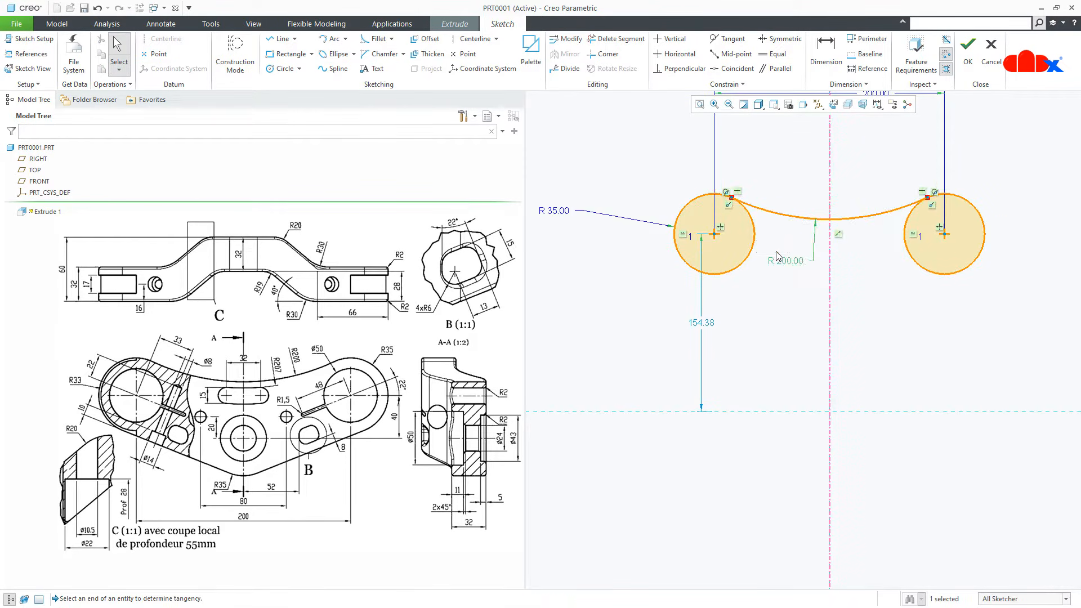
pyautogui.doubleClick(714, 326)
pyautogui.write('40')
pyautogui.press('Return')
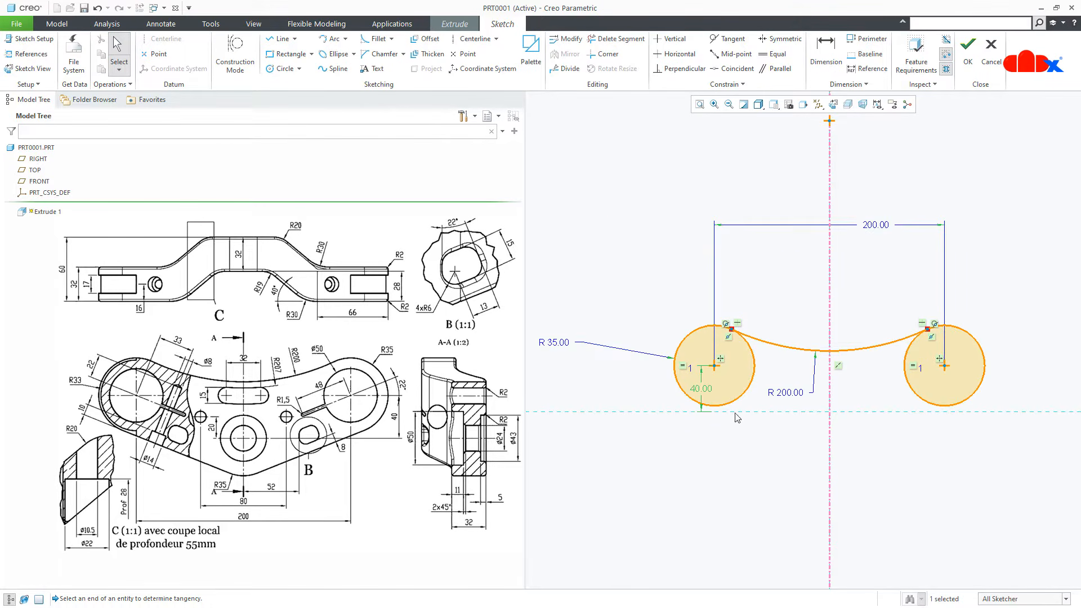
# Sketch a slanted line from the left circle's lower side, tangent to it, down to the vertical centerline, and mirror it about that centerline.
pyautogui.rightClick(753, 489)
pyautogui.click(776, 370)
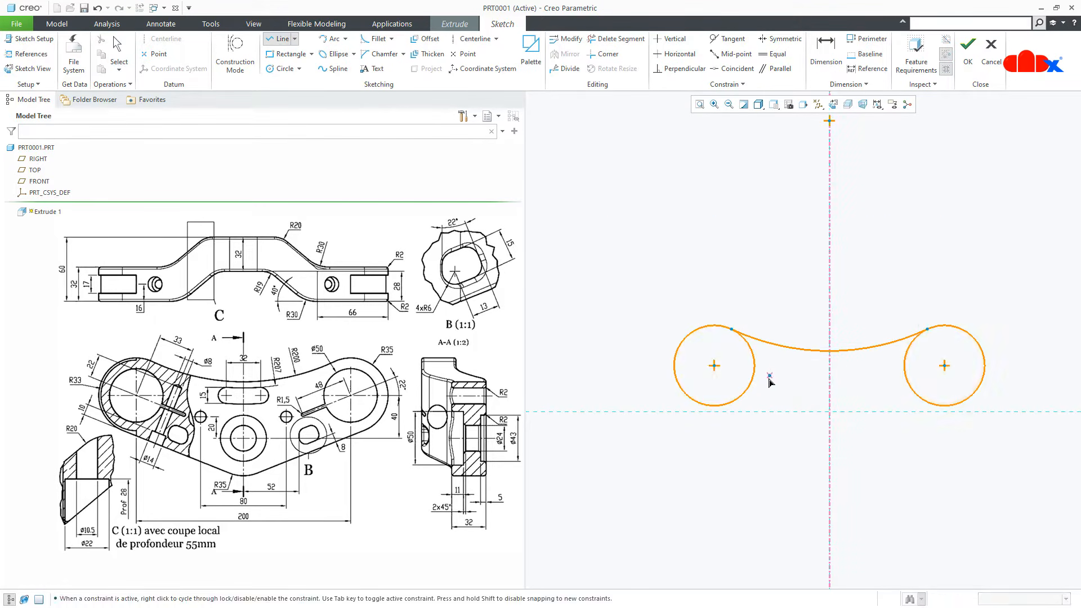
pyautogui.click(712, 412)
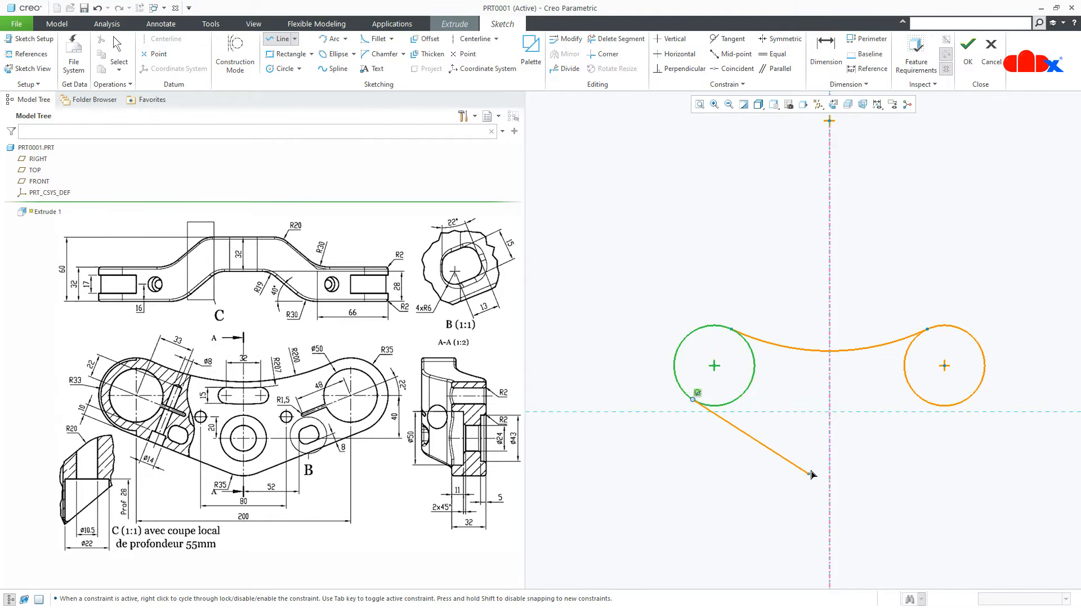
pyautogui.click(828, 488)
pyautogui.middleClick(805, 500)
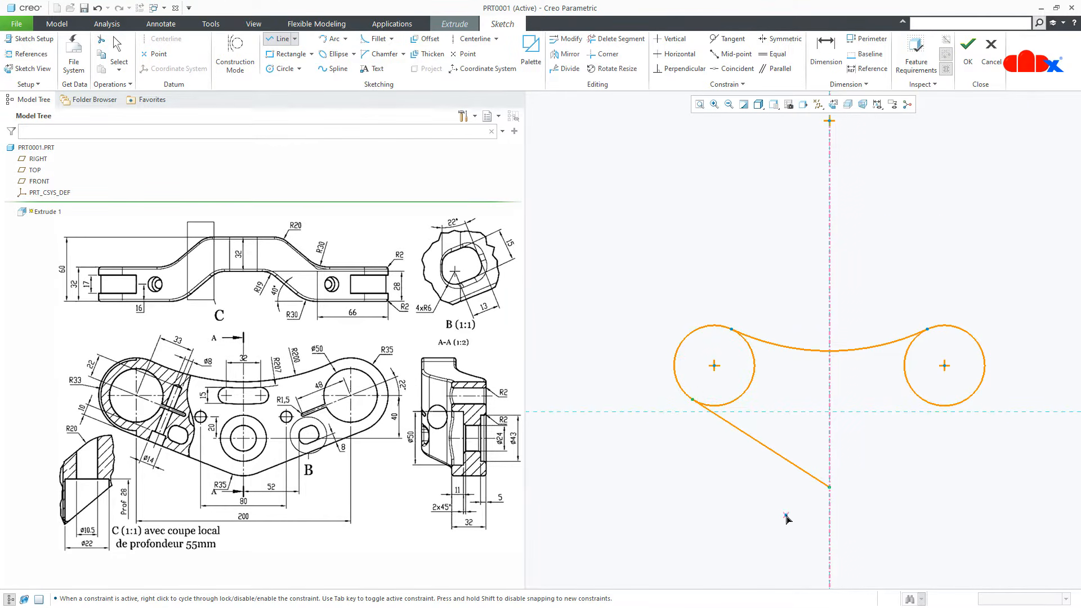
pyautogui.middleClick(786, 517)
pyautogui.click(565, 54)
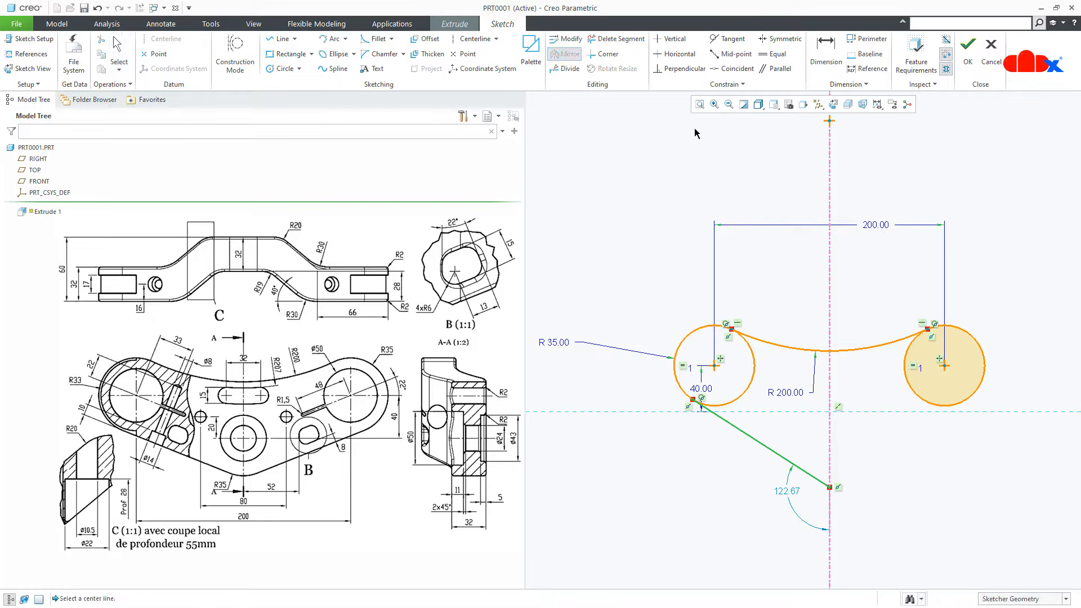
pyautogui.click(829, 210)
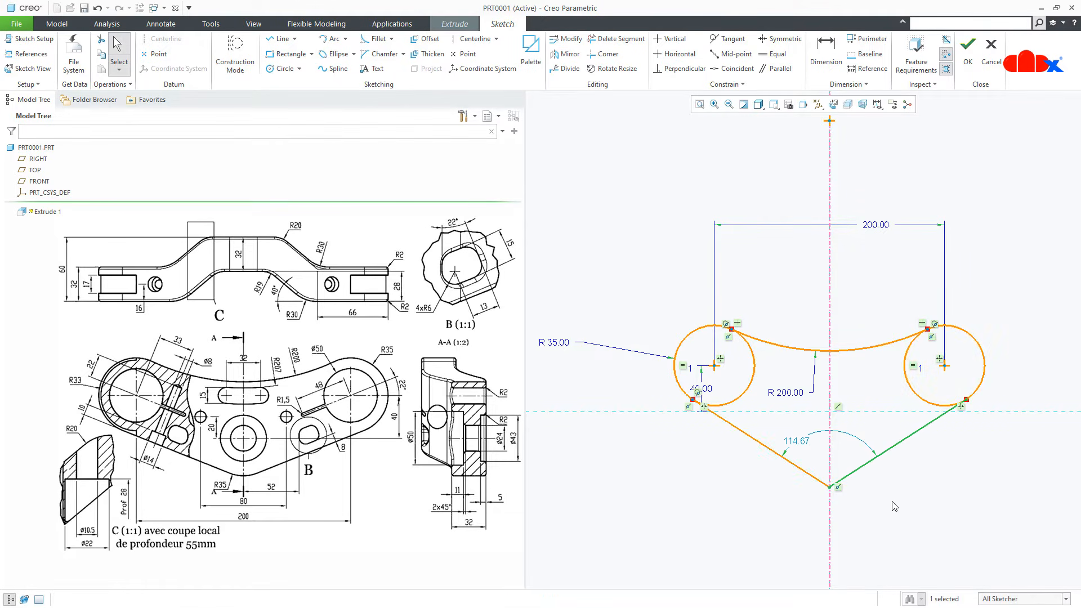
# Fillet the lower corner where the two slanted lines meet on the centerline with a radius of 35 mm.
pyautogui.scroll(1, 894, 505)
pyautogui.rightClick(895, 505)
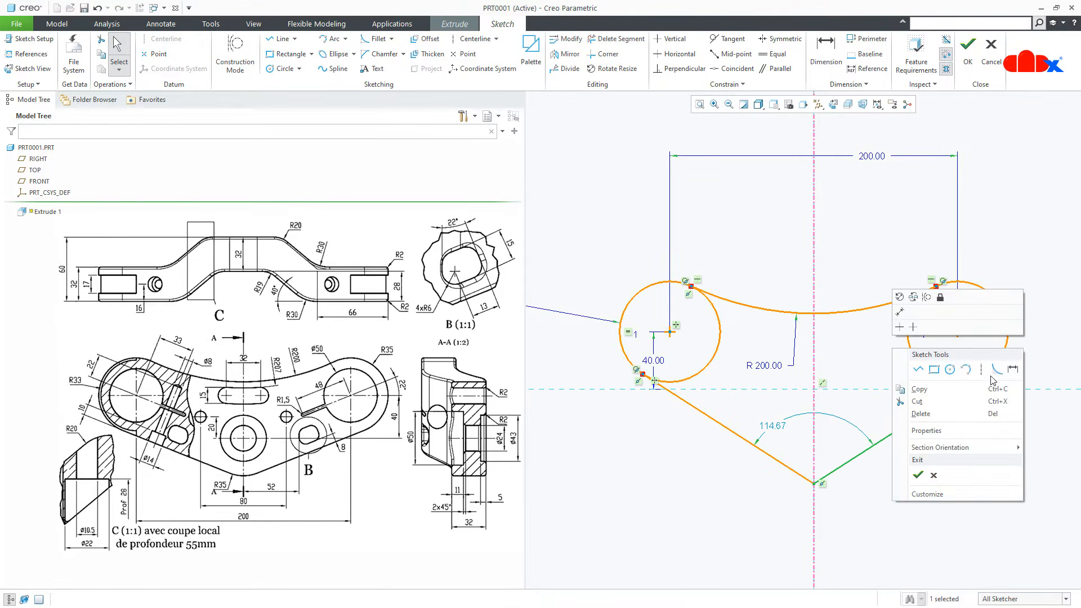
pyautogui.click(994, 376)
pyautogui.click(838, 469)
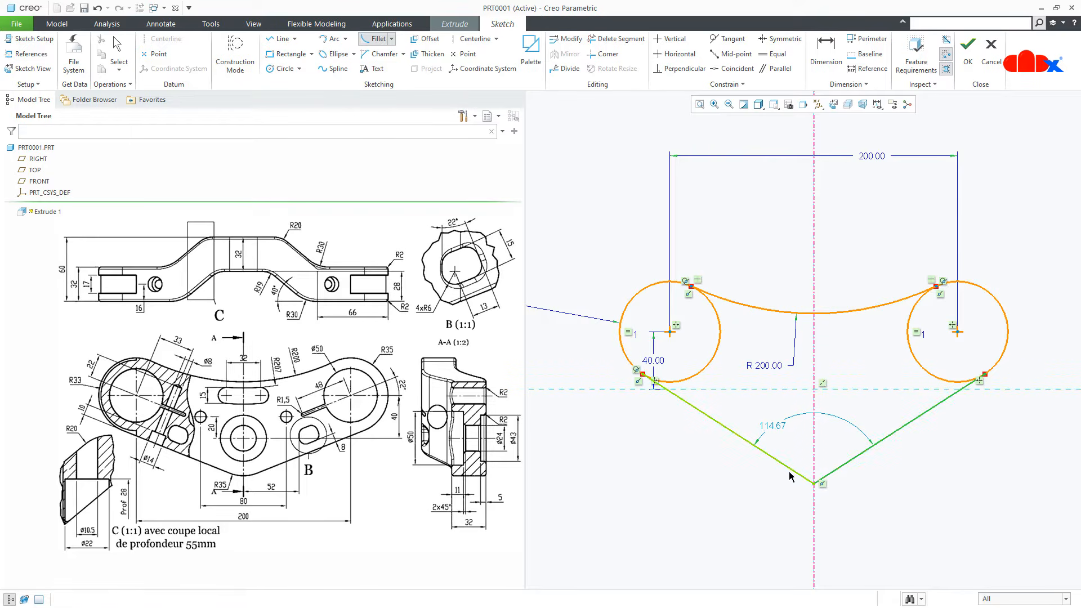
pyautogui.click(790, 468)
pyautogui.middleClick(850, 484)
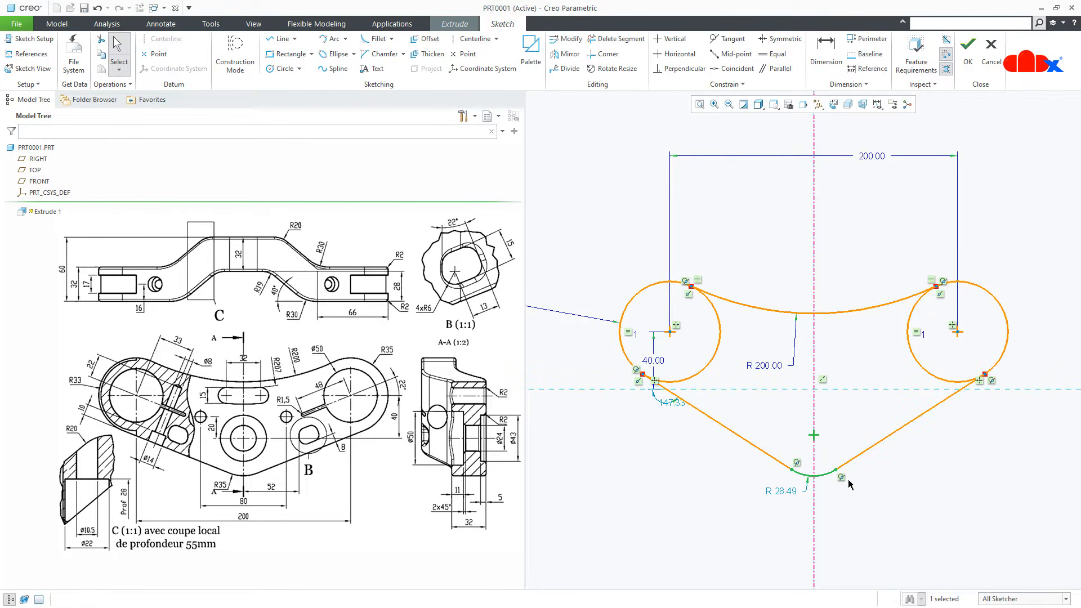
pyautogui.doubleClick(779, 492)
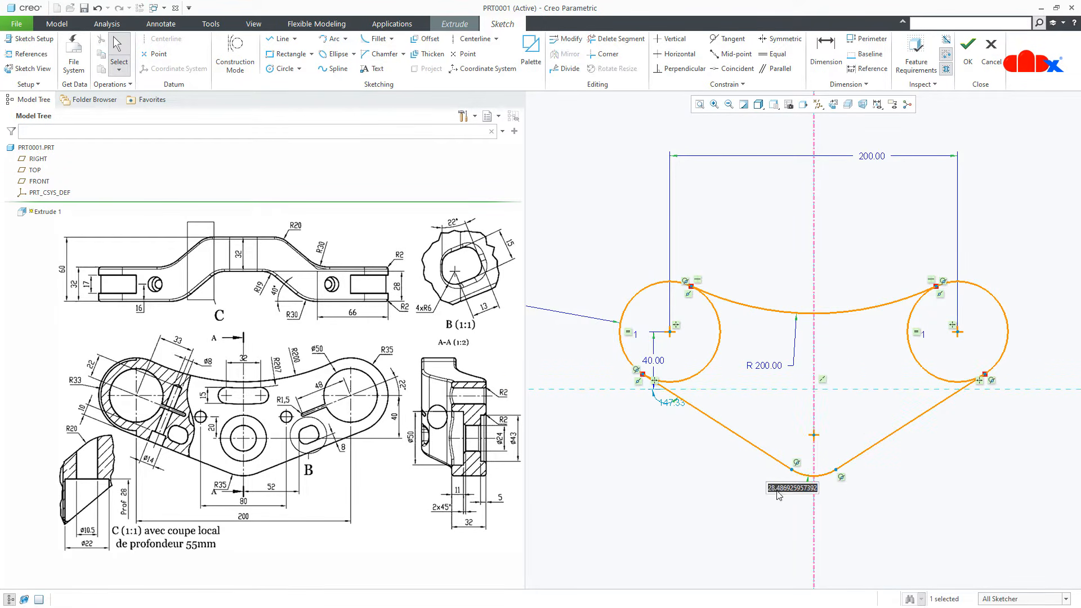
pyautogui.write('35')
pyautogui.press('Return')
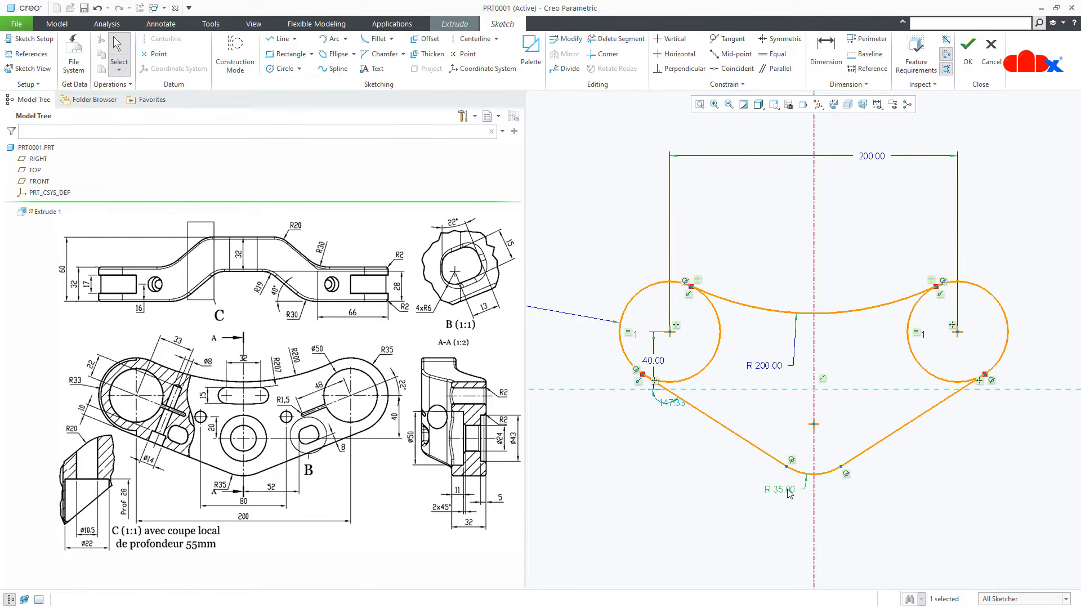
# Dimension the angle between the right slanted line and the horizontal reference as 22 degrees.
pyautogui.rightClick(966, 458)
pyautogui.click(951, 475)
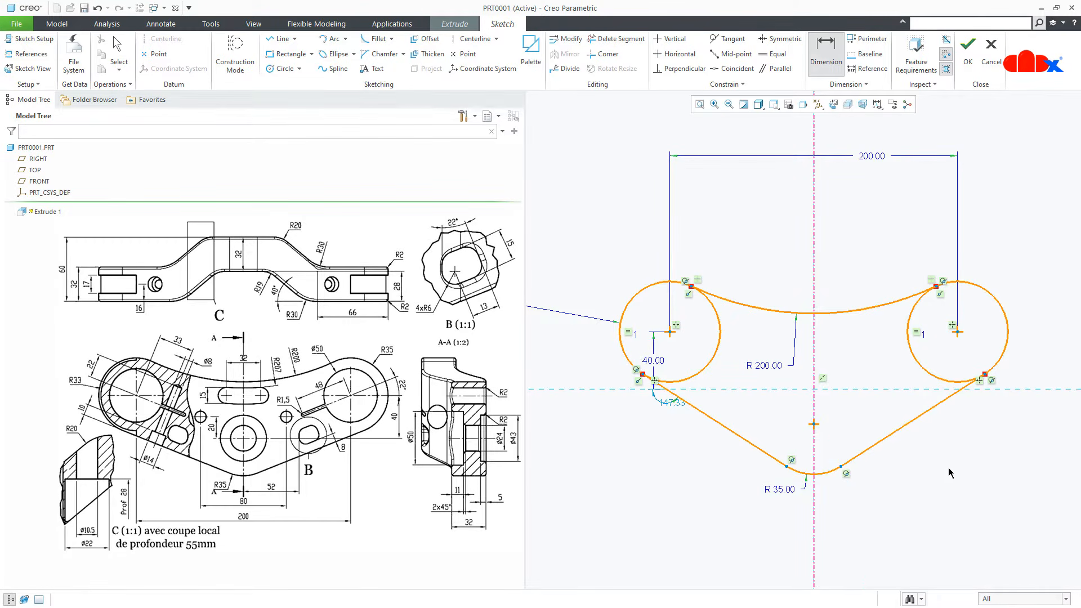
pyautogui.click(918, 393)
pyautogui.click(920, 417)
pyautogui.middleClick(887, 411)
pyautogui.write('22')
pyautogui.press('Return')
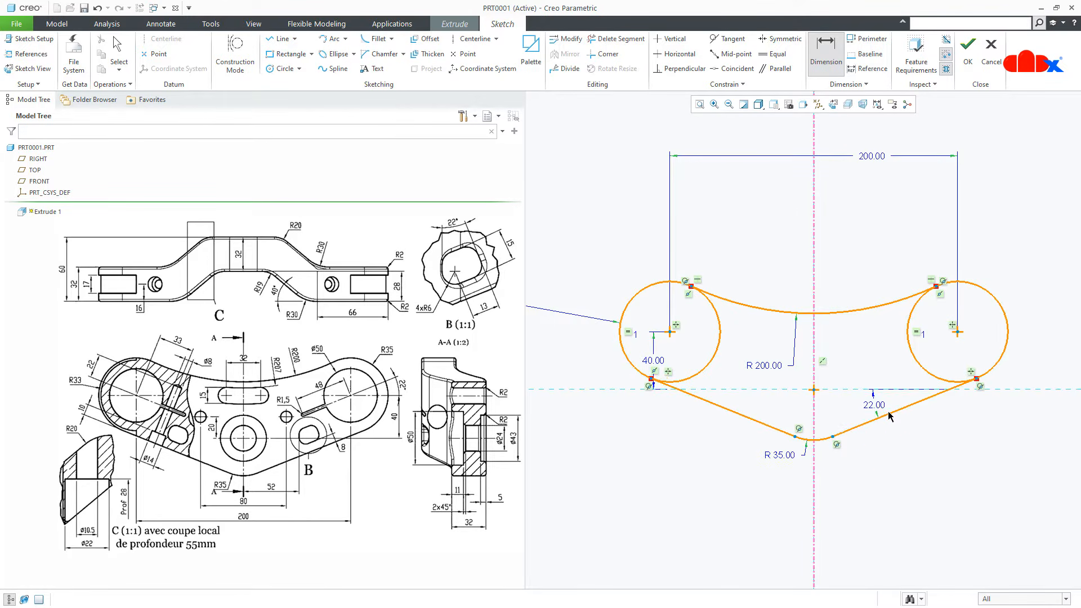
# Trim the inner arcs of both circles to leave a single closed outline, and finish the sketch.
pyautogui.click(628, 44)
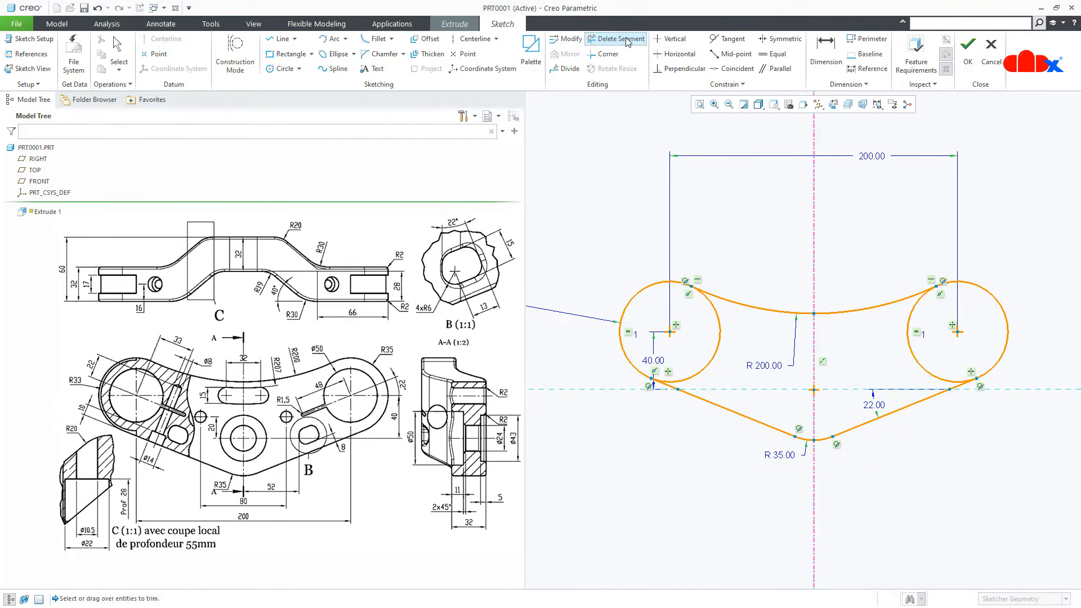
pyautogui.moveTo(701, 322); pyautogui.dragTo(727, 350)
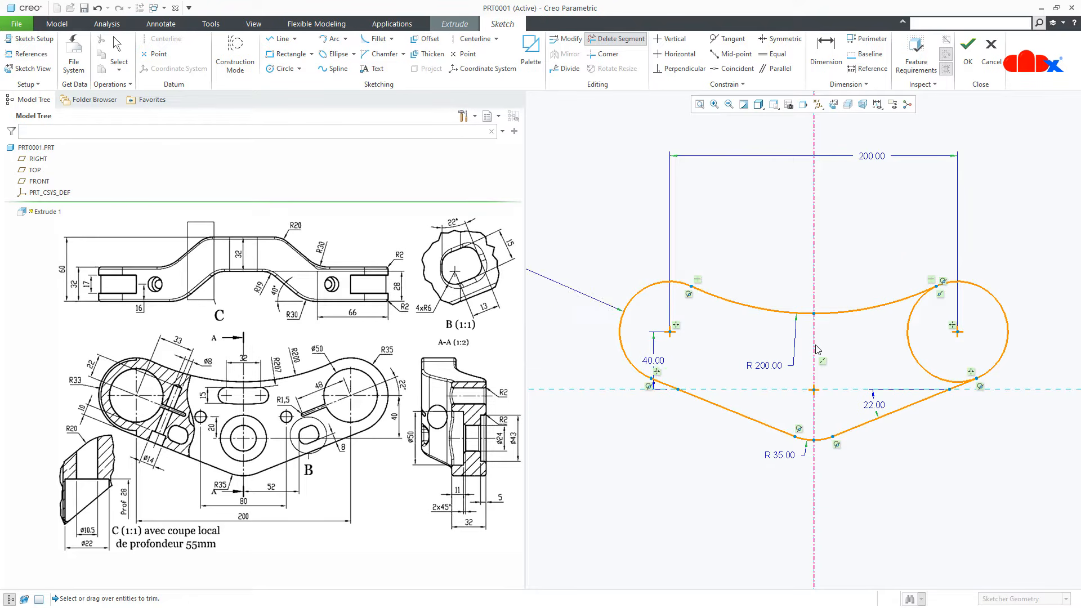
pyautogui.moveTo(914, 351); pyautogui.dragTo(912, 346)
pyautogui.middleClick(909, 343)
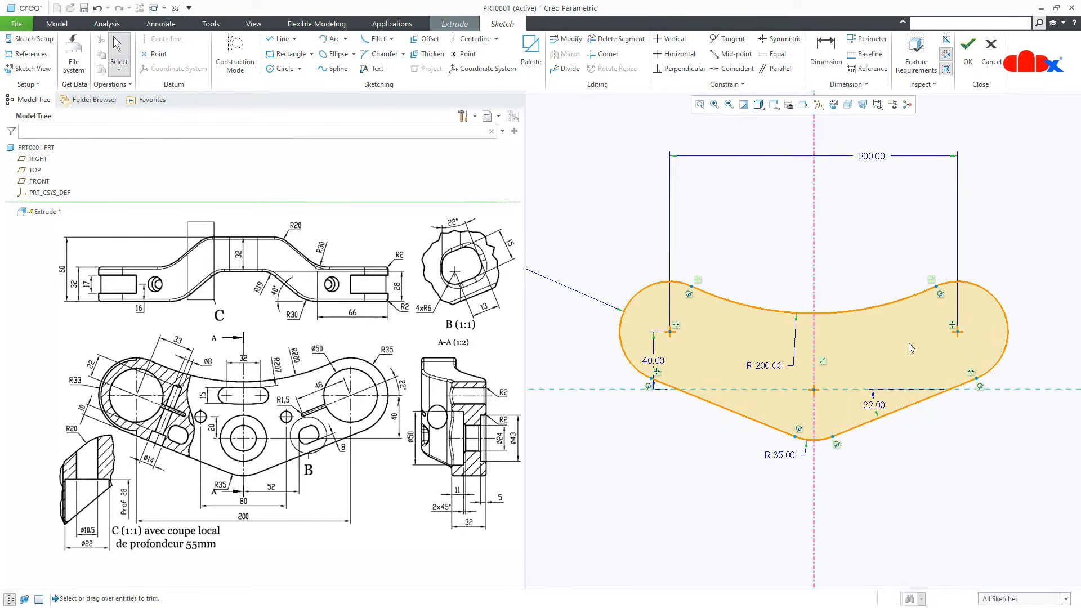
pyautogui.rightClick(910, 346)
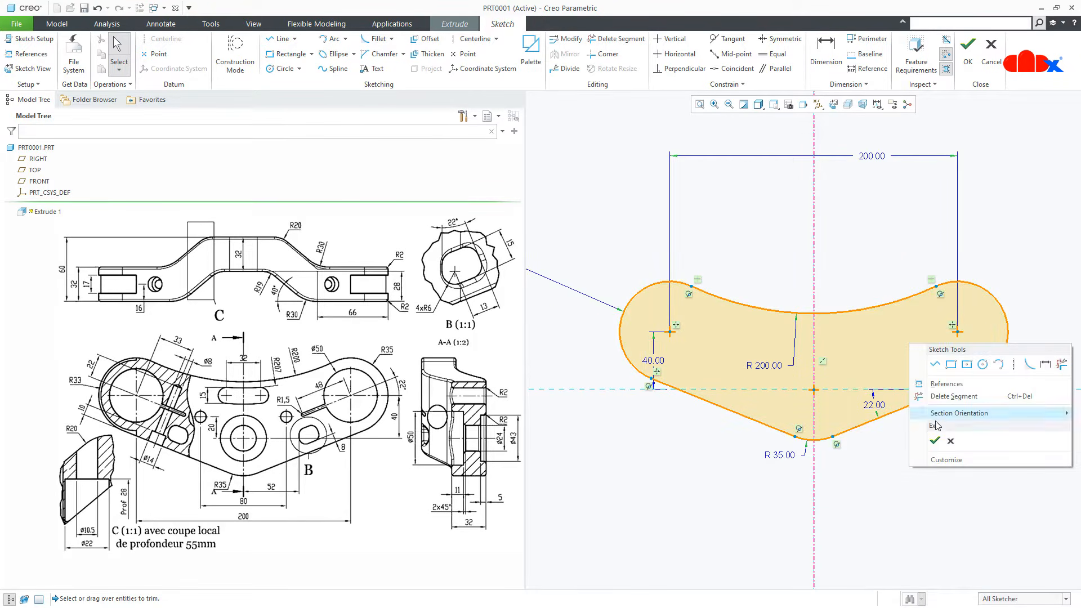
pyautogui.click(935, 440)
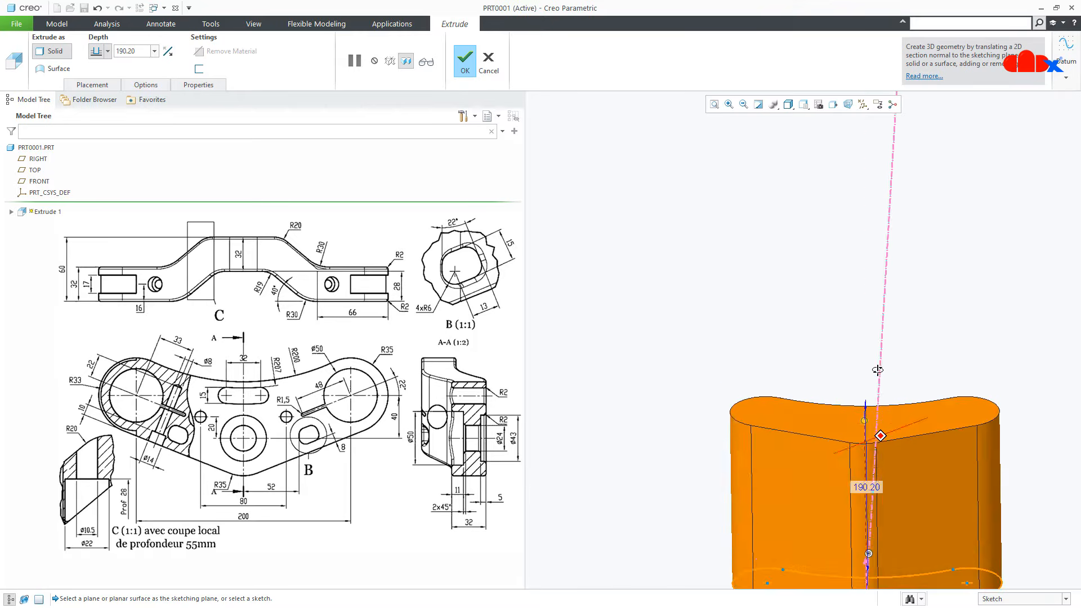
# Set the extrusion depth to 60 mm, complete the feature and return to the default view orientation.
pyautogui.moveTo(877, 370); pyautogui.dragTo(873, 369, button='middle')
pyautogui.scroll(4, 804, 347)
pyautogui.scroll(-3, 859, 463)
pyautogui.moveTo(863, 423); pyautogui.dragTo(826, 431, button='middle')
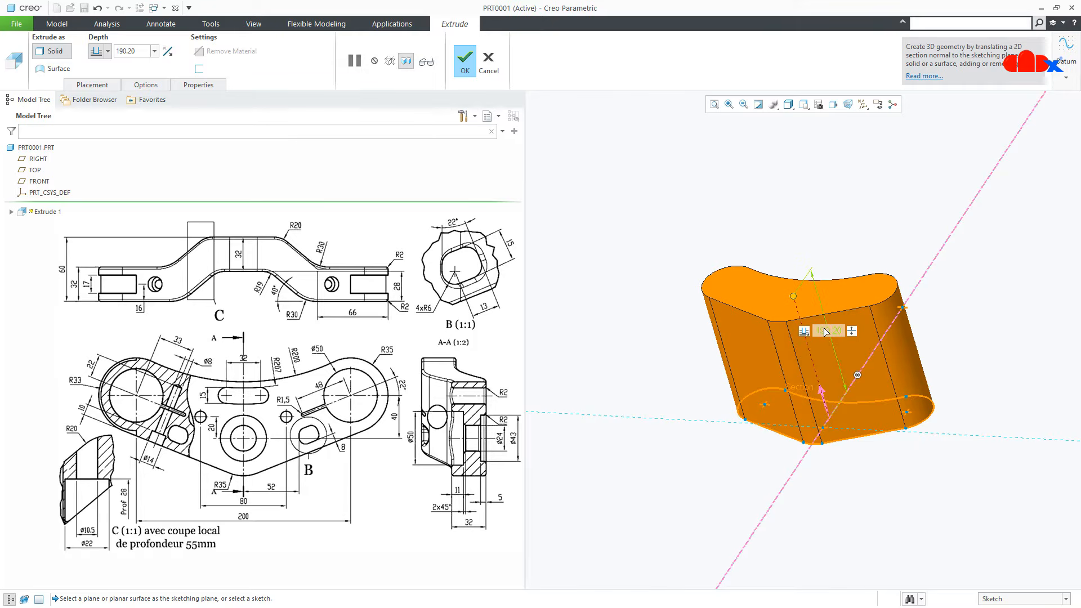
pyautogui.doubleClick(825, 331)
pyautogui.write('60')
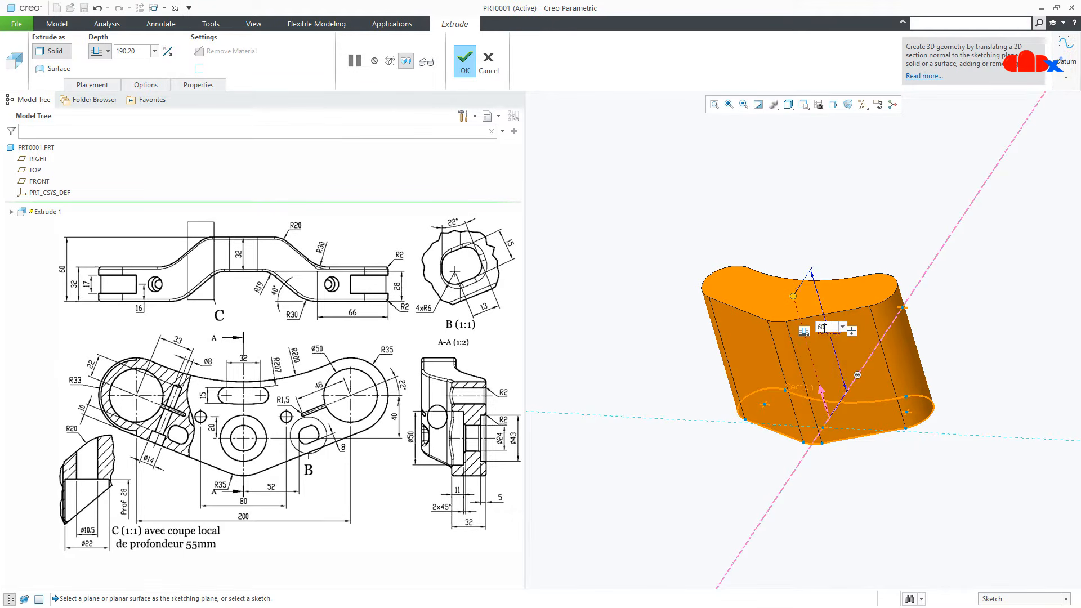
pyautogui.press('Return')
pyautogui.middleClick(813, 330)
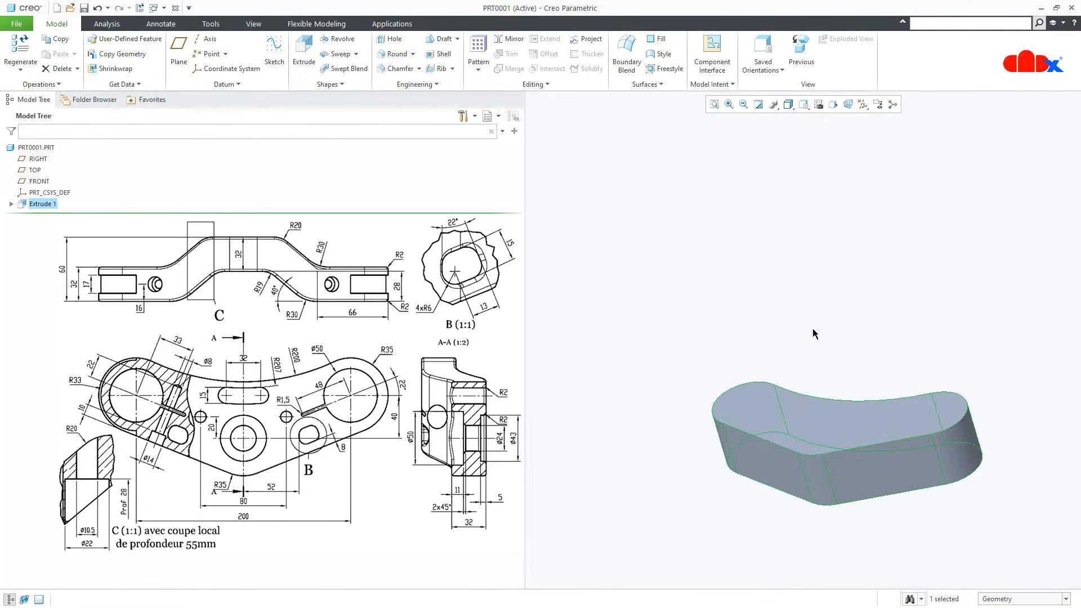
pyautogui.hotkey('ctrl', 'd')
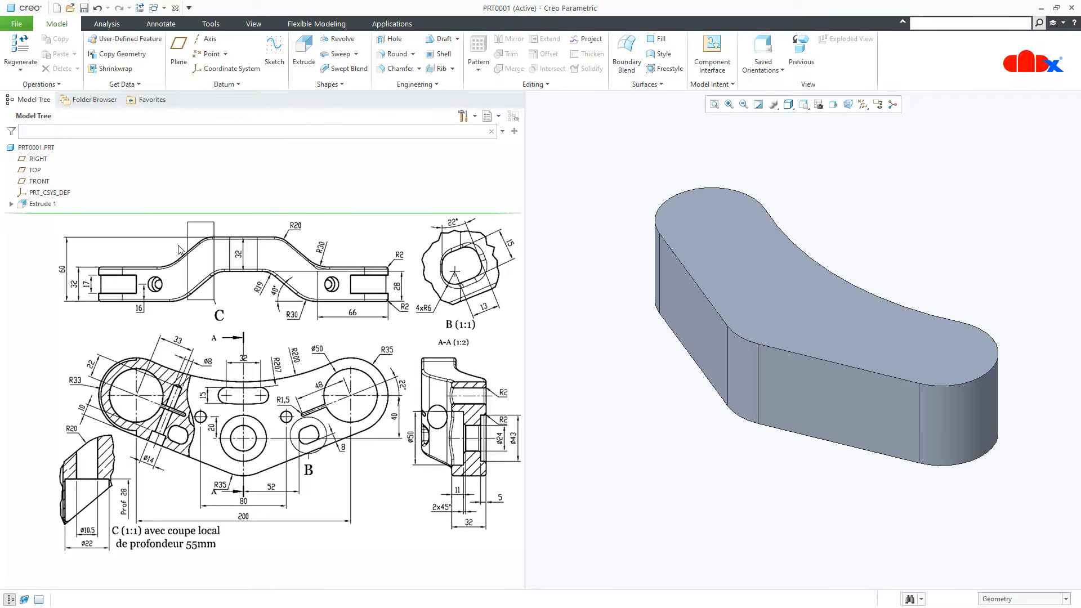
# Start a new extrude sketched on the FRONT plane and draw a vertical centerline along the RIGHT plane reference.
pyautogui.click(304, 67)
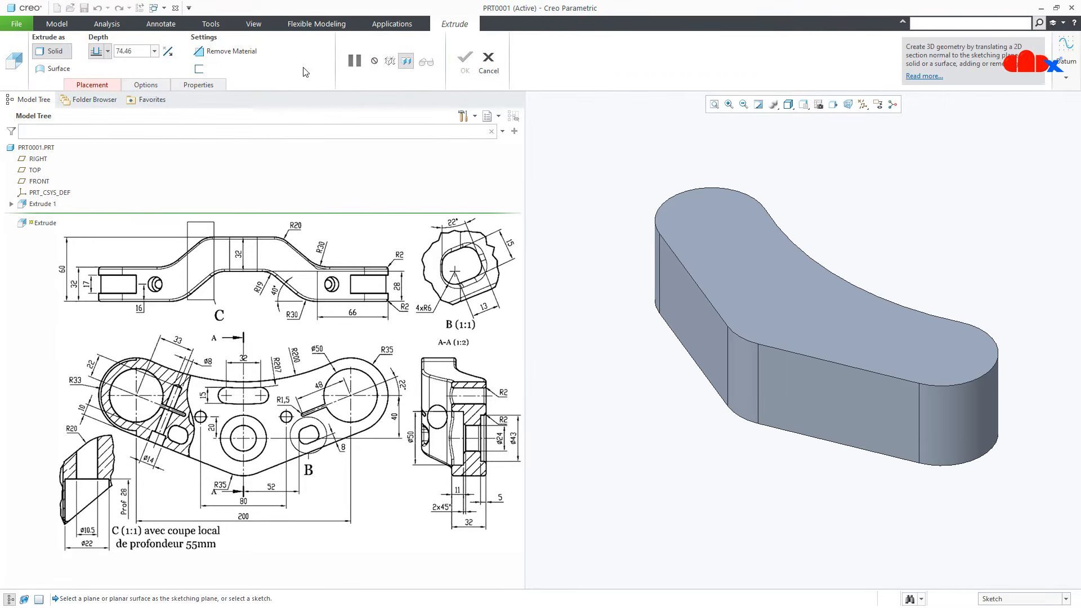
pyautogui.click(40, 181)
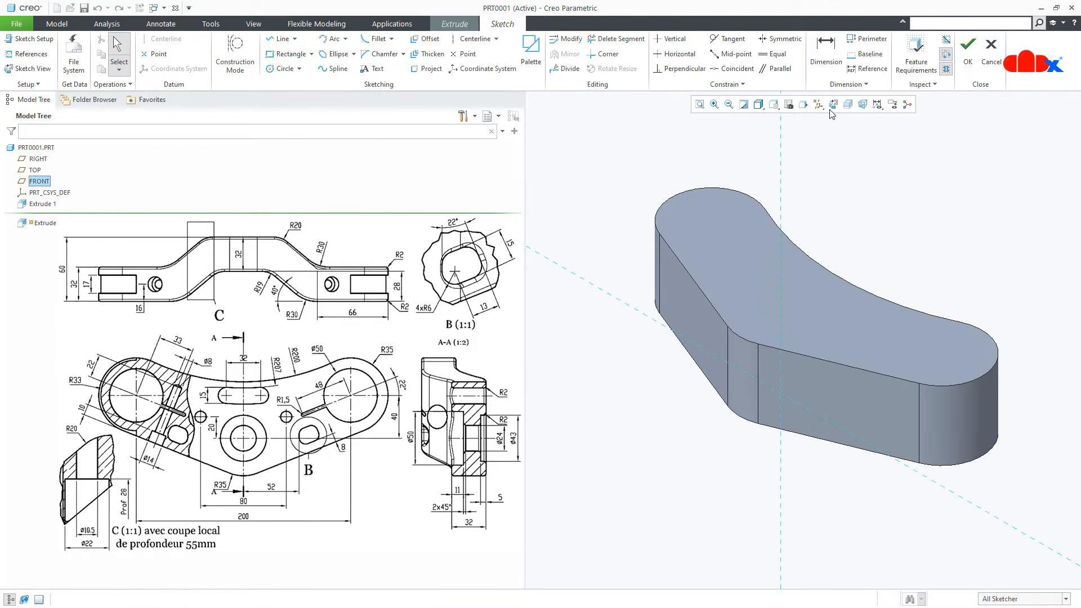
pyautogui.click(834, 106)
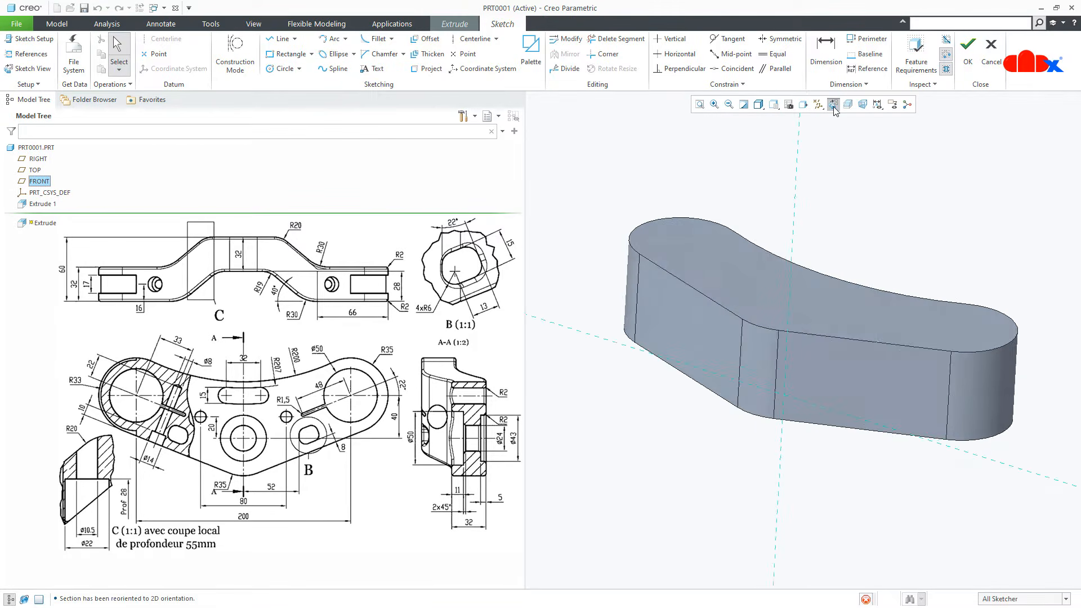
pyautogui.rightClick(843, 172)
pyautogui.click(939, 188)
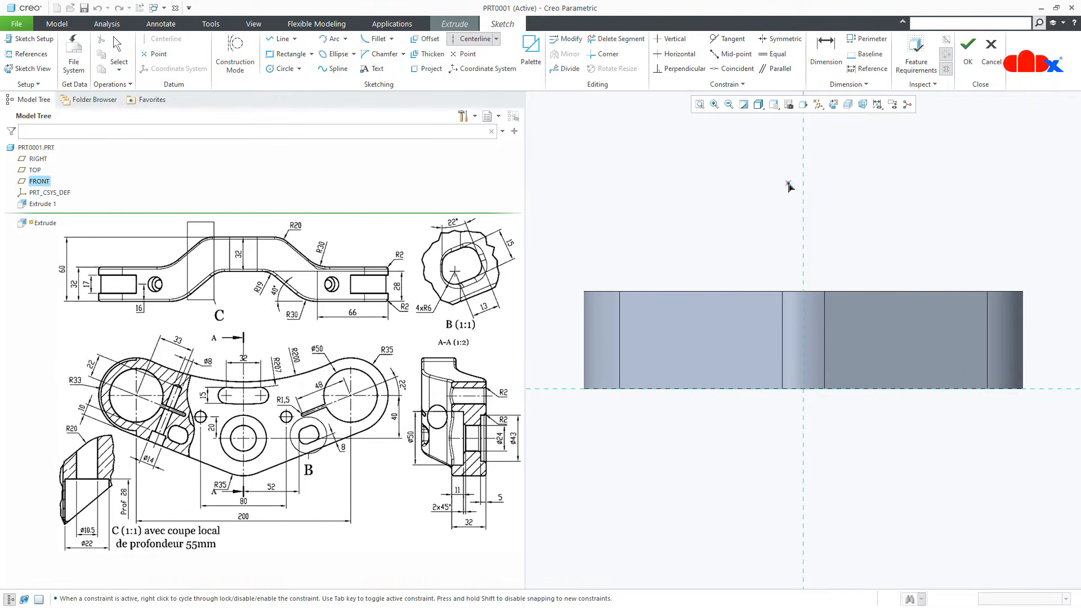
pyautogui.click(802, 172)
pyautogui.click(803, 218)
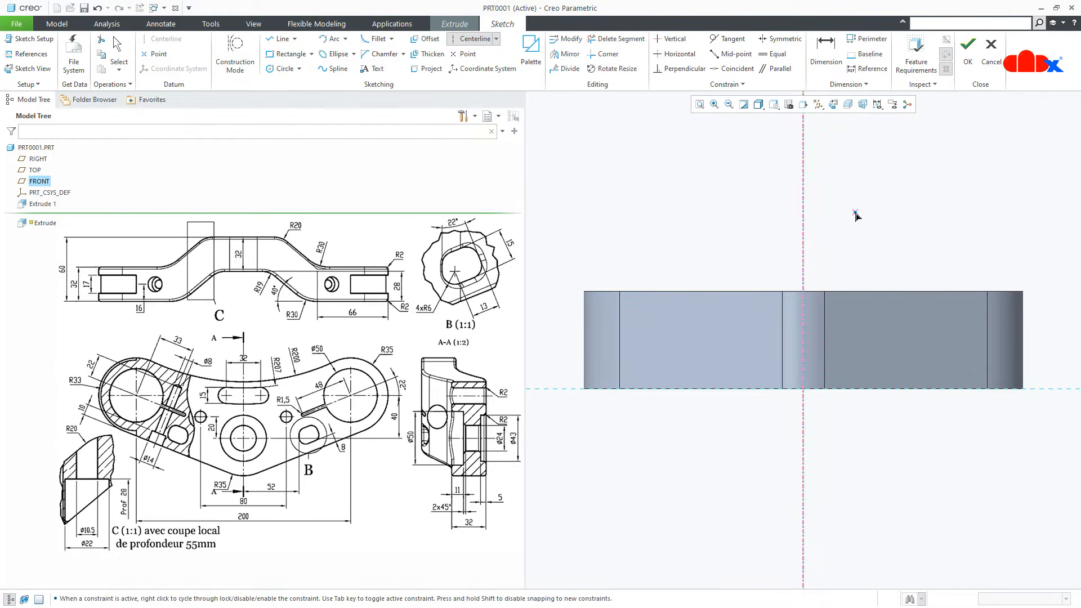
pyautogui.middleClick(855, 215)
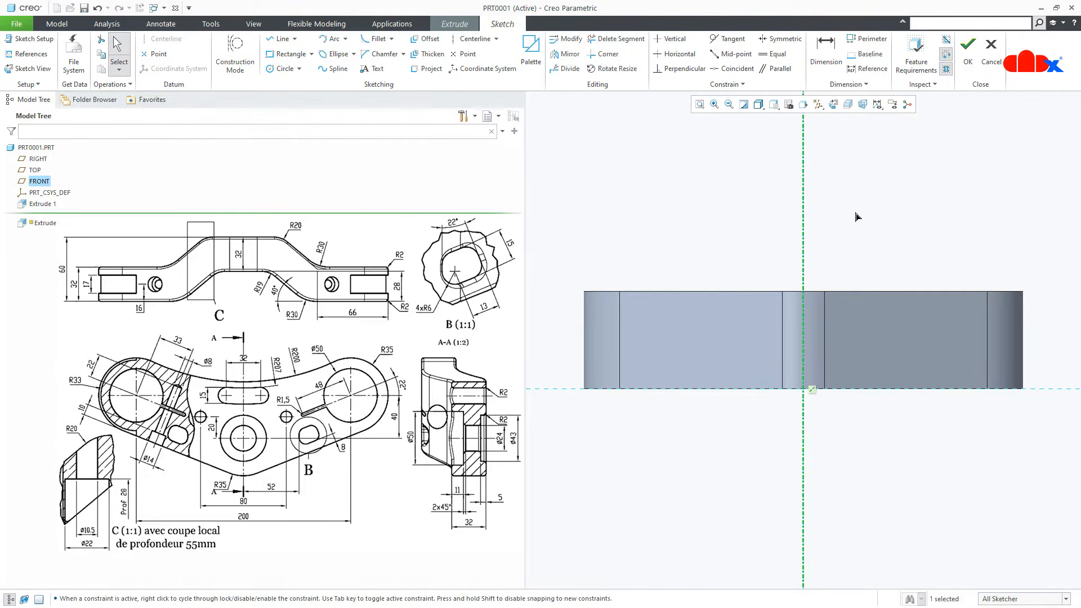
# Add the body's left silhouette edge and top surface as sketch references.
pyautogui.click(29, 53)
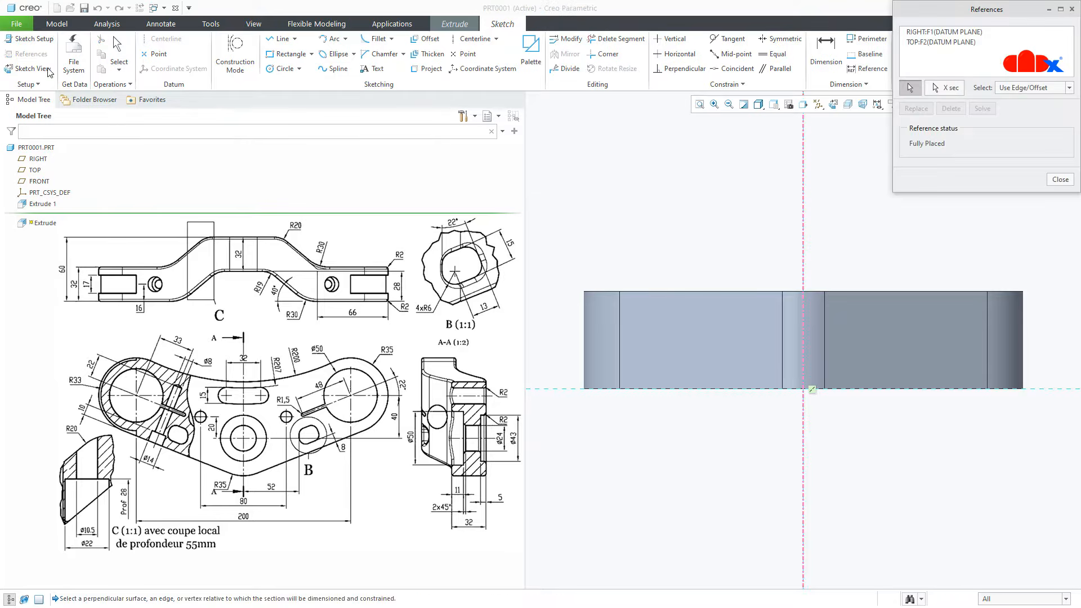
pyautogui.click(583, 334)
pyautogui.click(634, 292)
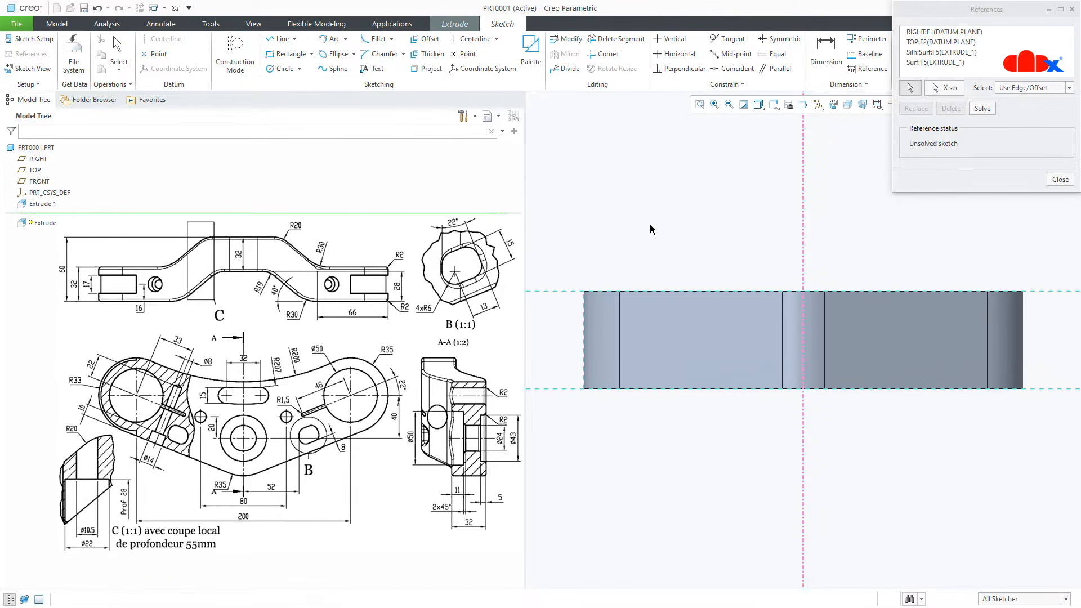
pyautogui.middleClick(652, 228)
# Sketch a closed four-sided line profile from the body's upper-left corner, with a horizontal lower side and a right side sloping up to the top edge.
pyautogui.rightClick(647, 229)
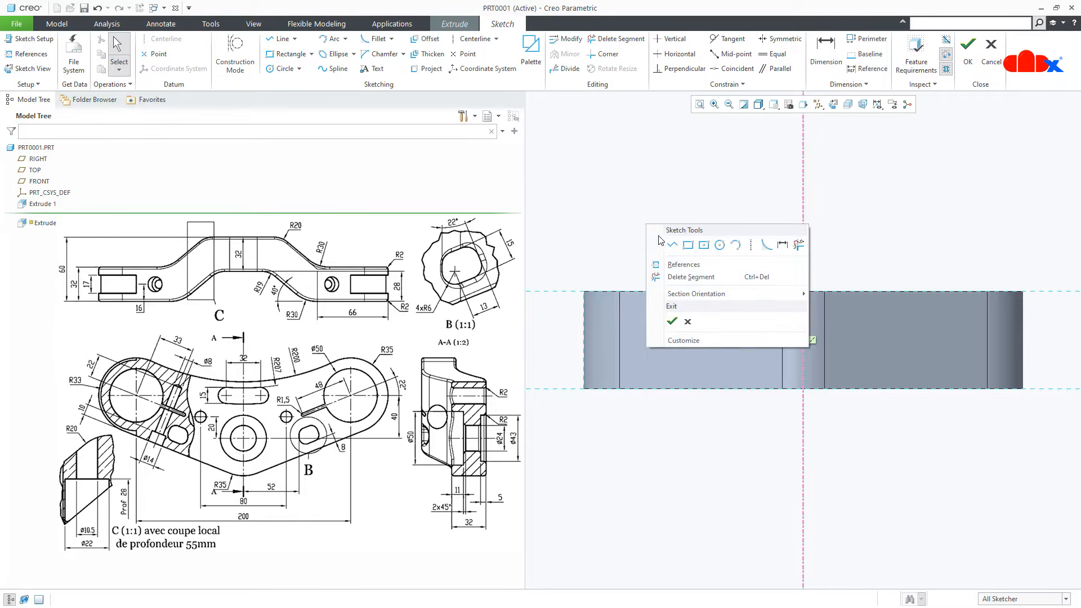
pyautogui.click(672, 245)
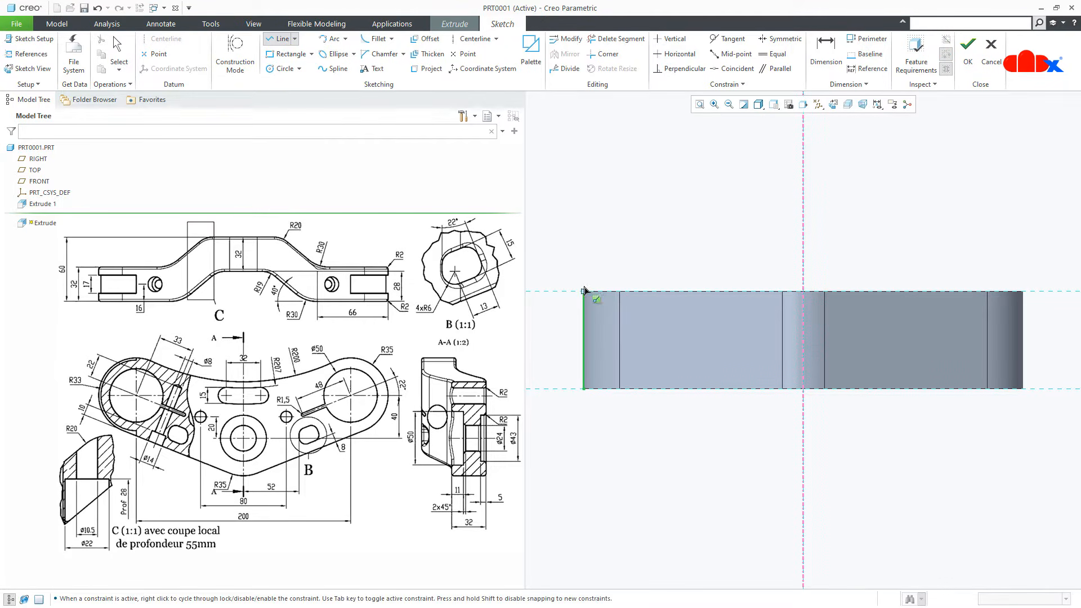
pyautogui.click(584, 292)
pyautogui.click(732, 291)
pyautogui.click(584, 344)
pyautogui.click(584, 293)
pyautogui.click(587, 303)
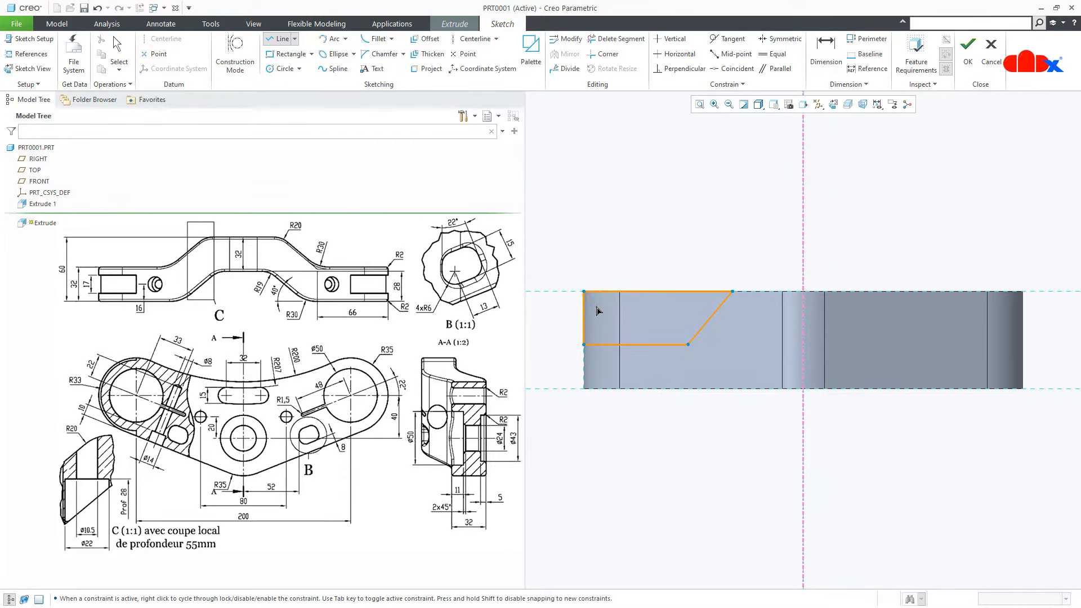
# Sketch the left half of the lower recess with a sloped line up from the base, plus horizontal top and base lines ending on the centerline.
pyautogui.click(724, 389)
pyautogui.click(763, 341)
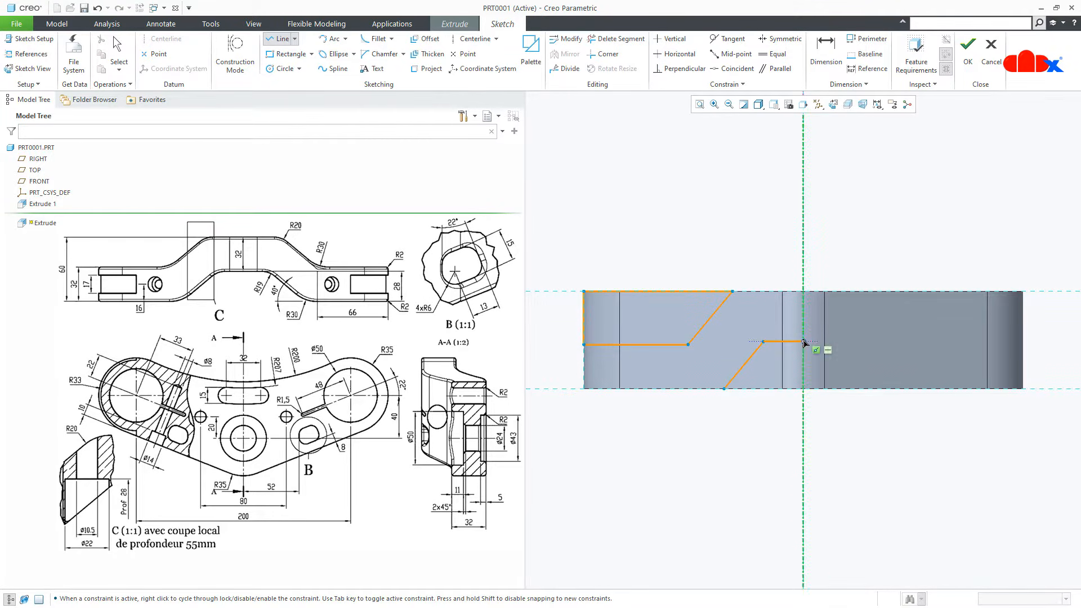
pyautogui.click(803, 342)
pyautogui.middleClick(801, 361)
pyautogui.click(724, 389)
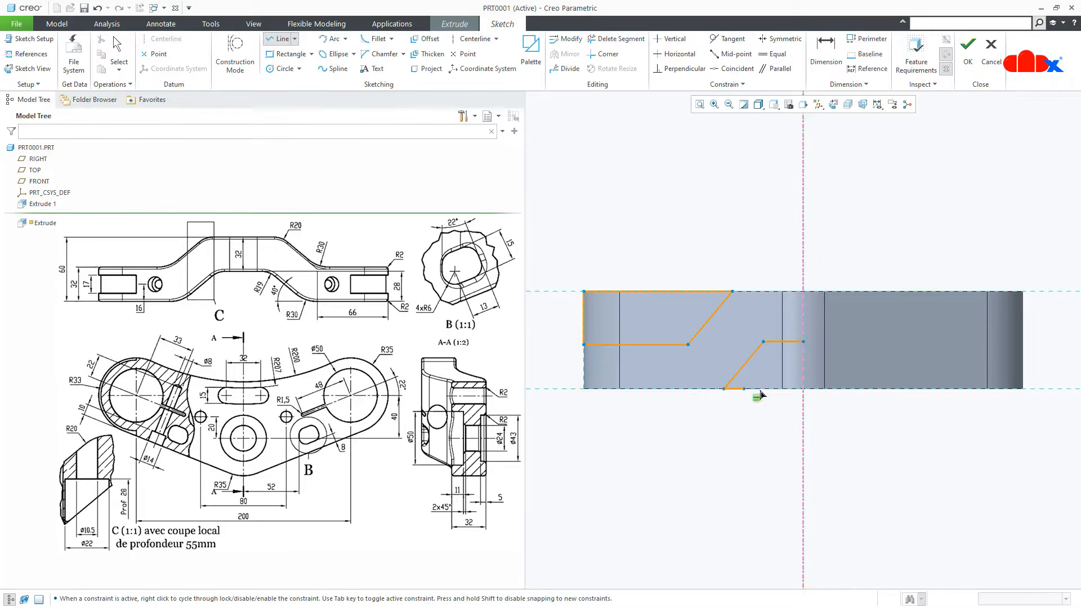
pyautogui.click(803, 389)
pyautogui.middleClick(789, 439)
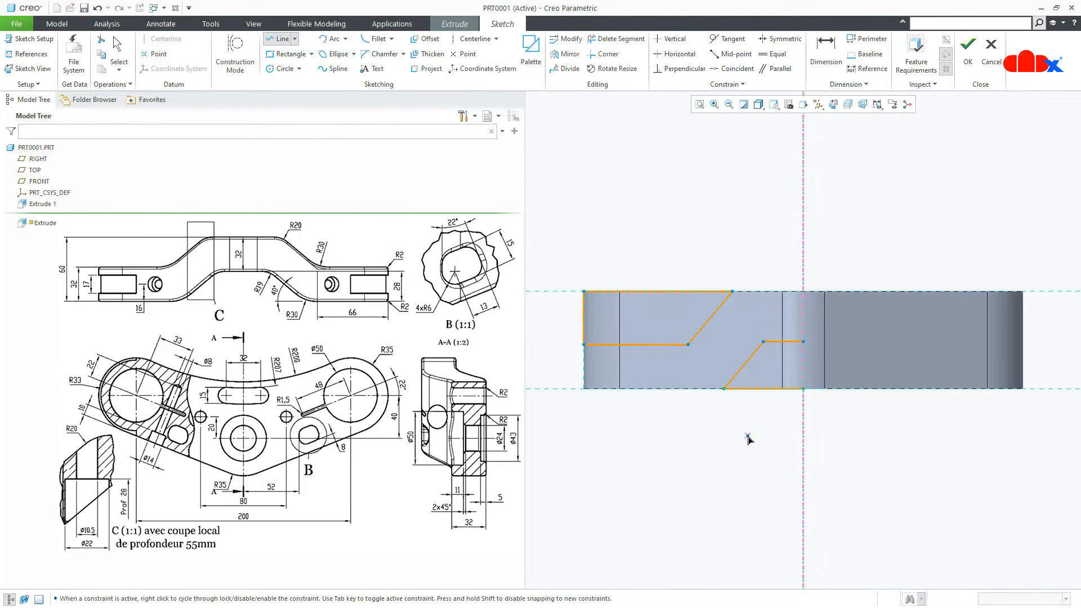
# Mirror all the sketched cut-profile lines about the vertical centerline.
pyautogui.middleClick(732, 439)
pyautogui.moveTo(562, 256)
pyautogui.mouseDown()
pyautogui.moveTo(753, 458)
pyautogui.moveTo(834, 505)
pyautogui.mouseUp()
pyautogui.click(568, 54)
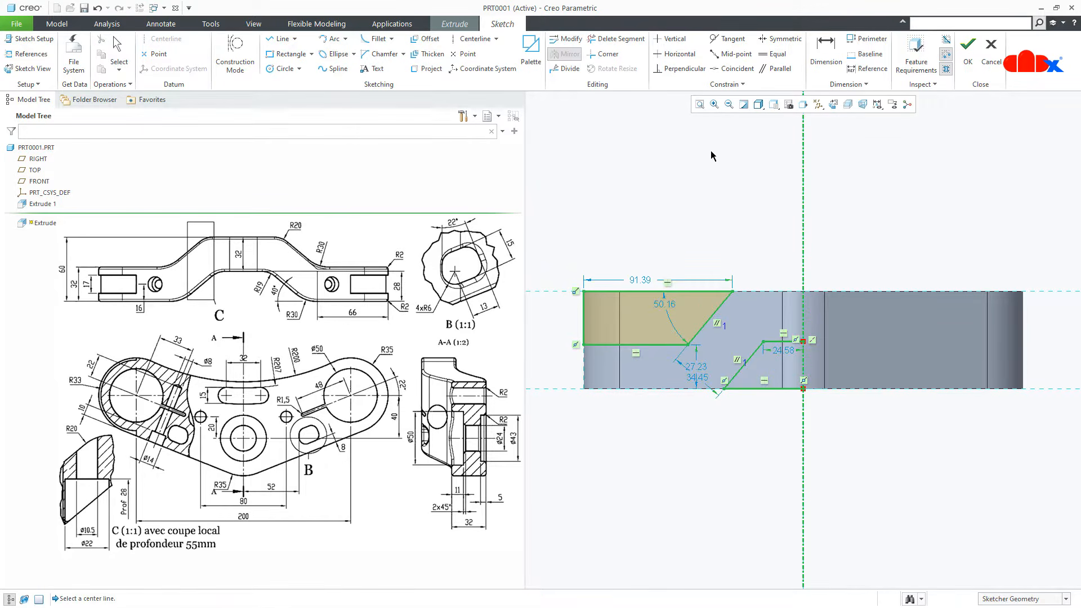
pyautogui.click(803, 191)
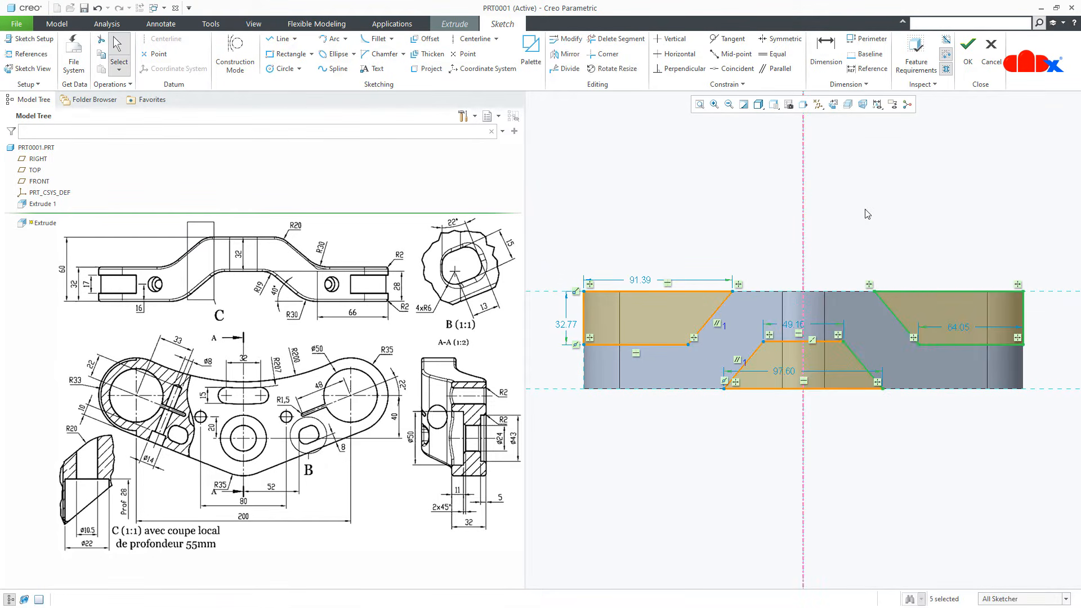
# Dimension the height from the body's base to the left cut profile's lower horizontal line as 32 mm.
pyautogui.rightClick(867, 214)
pyautogui.click(986, 233)
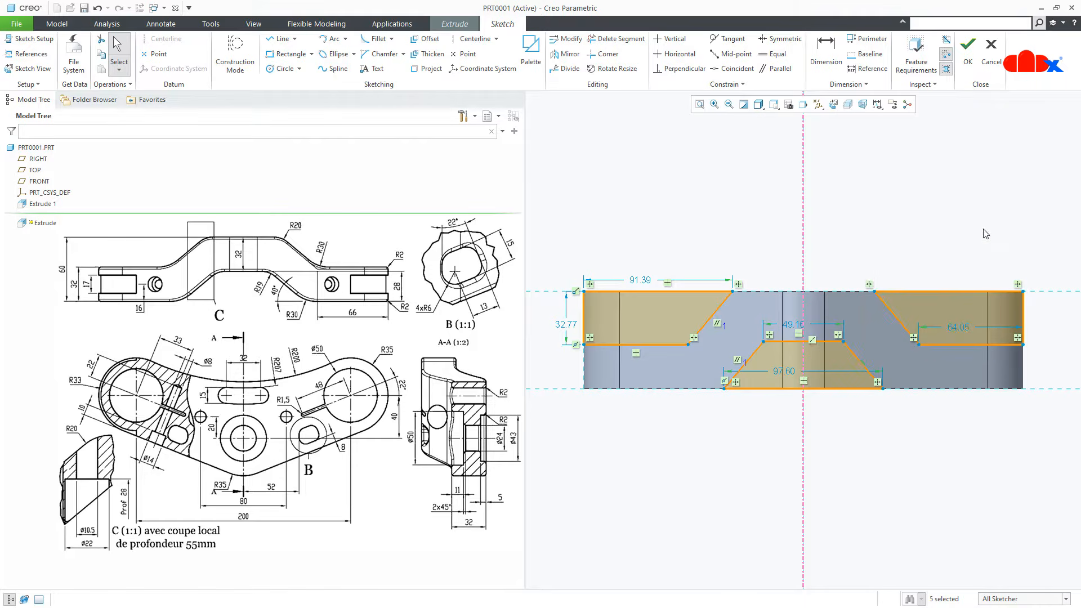
pyautogui.click(670, 344)
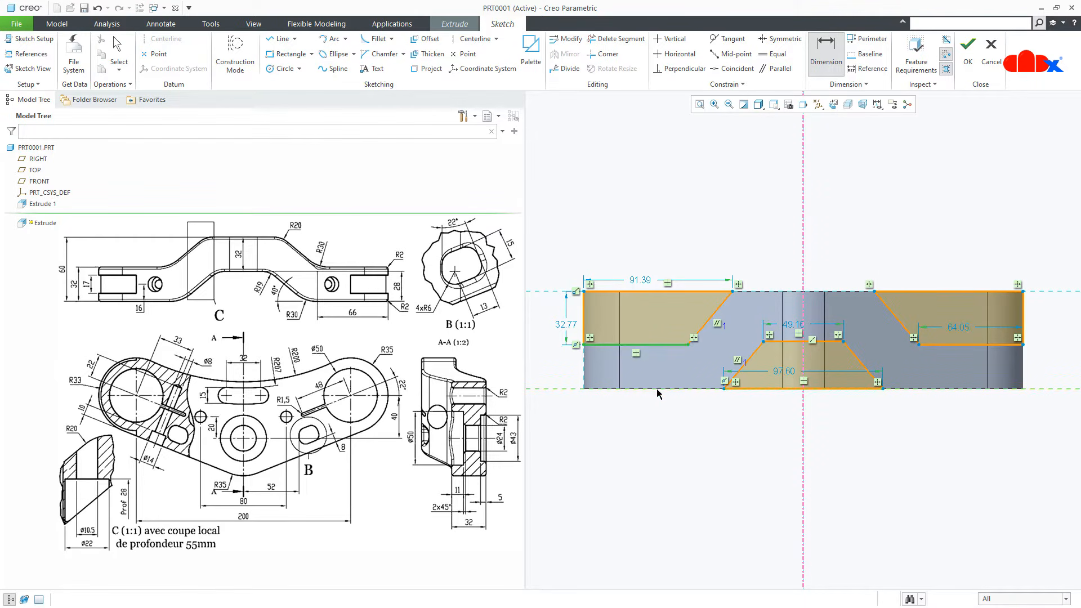
pyautogui.middleClick(640, 374)
pyautogui.write('32')
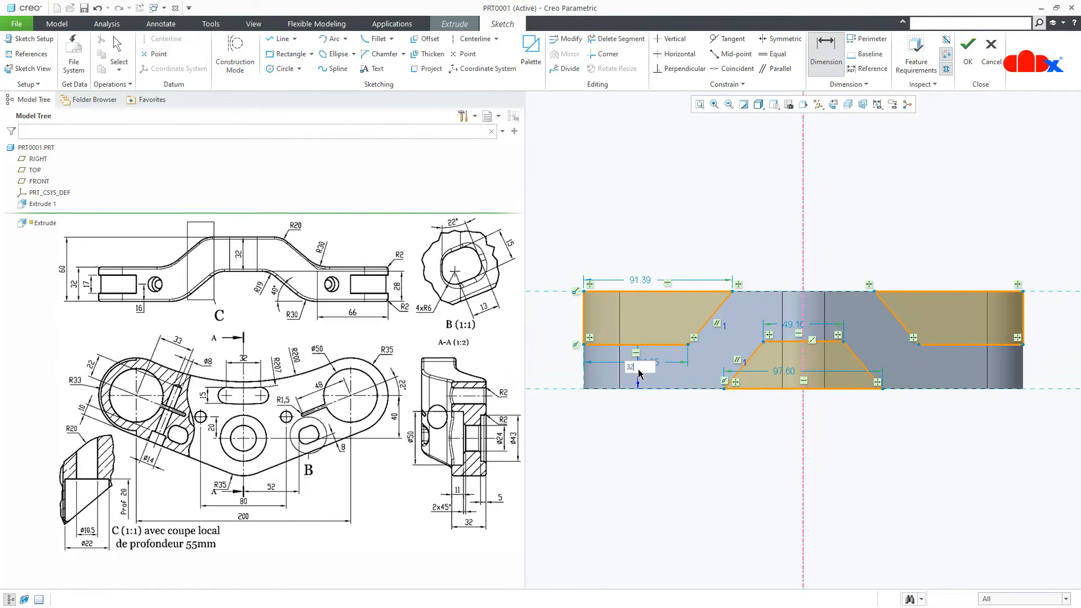
pyautogui.press('Return')
# Dimension the distance between the two parallel sloped lines on the left half as 32 mm.
pyautogui.click(704, 327)
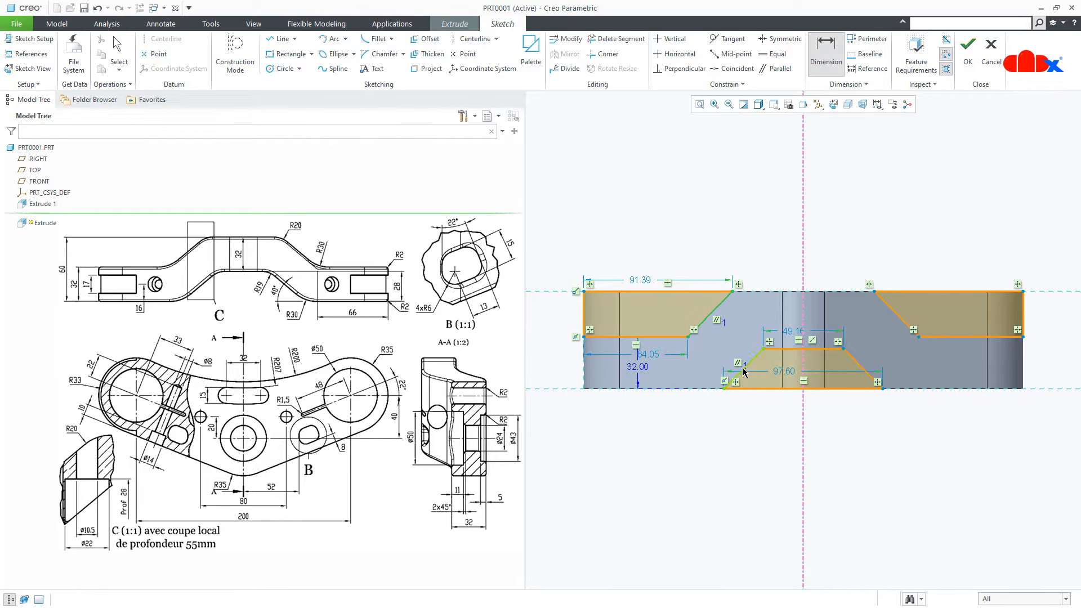
pyautogui.click(739, 373)
pyautogui.middleClick(731, 345)
pyautogui.write('32')
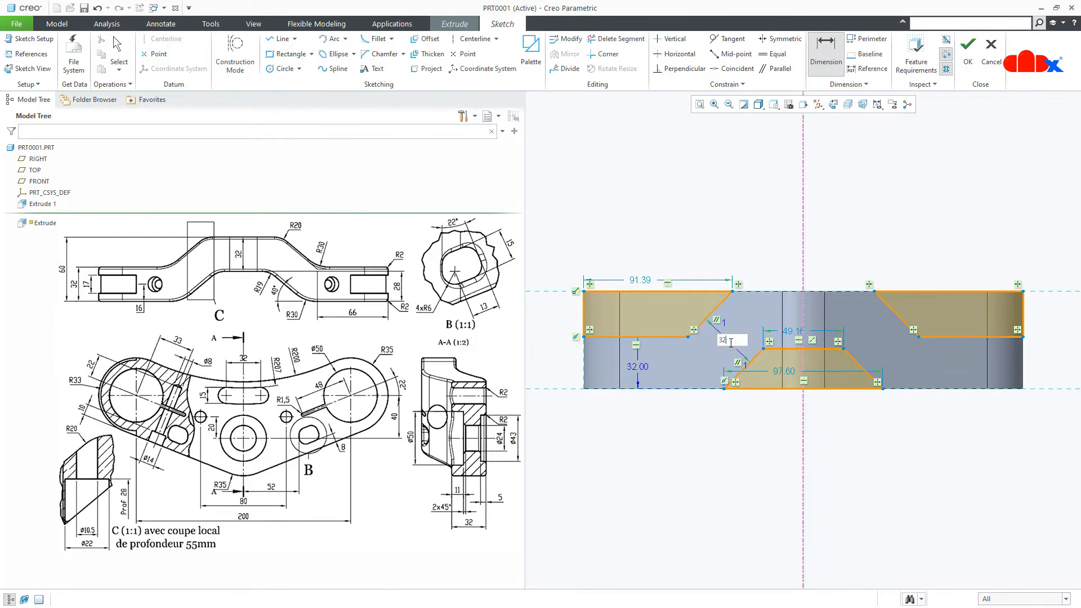
pyautogui.press('Return')
# Dimension the distance from the lower recess's horizontal upper line to the body's top edge as 32 mm.
pyautogui.click(768, 336)
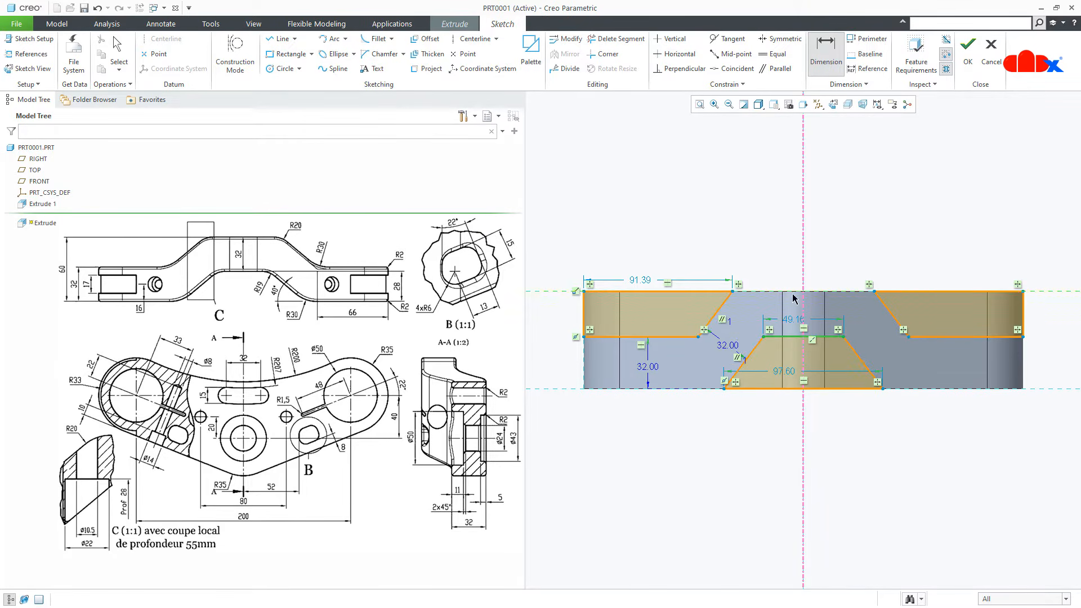
pyautogui.click(796, 294)
pyautogui.middleClick(840, 303)
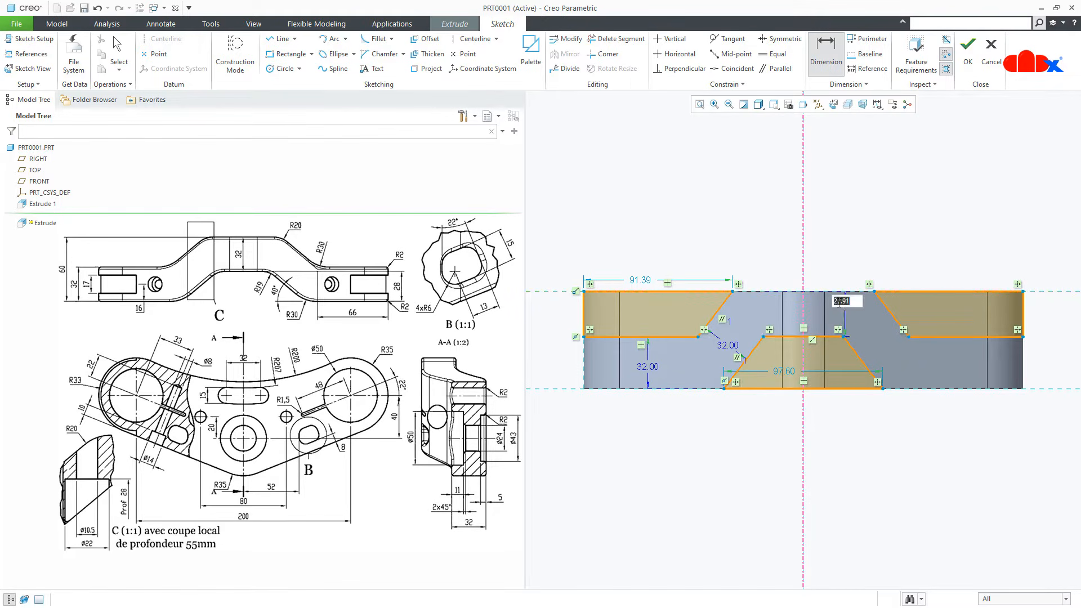
pyautogui.write('32')
pyautogui.press('Return')
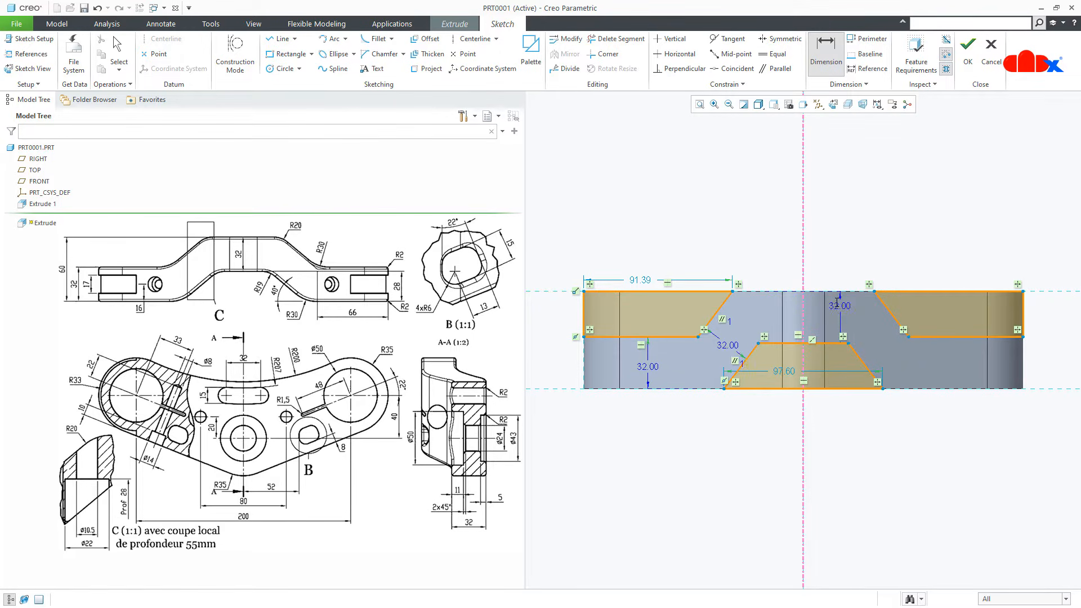
# Set the angle between the left cut profile's sloped side and its top edge to 40 degrees.
pyautogui.click(720, 306)
pyautogui.click(698, 292)
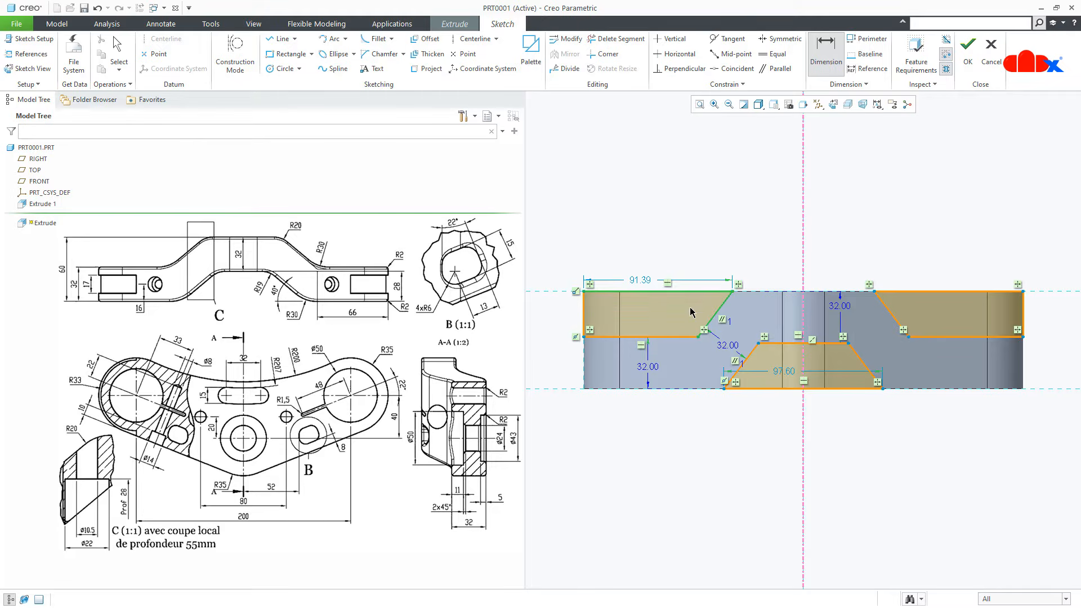
pyautogui.middleClick(691, 311)
pyautogui.write('40')
pyautogui.press('Return')
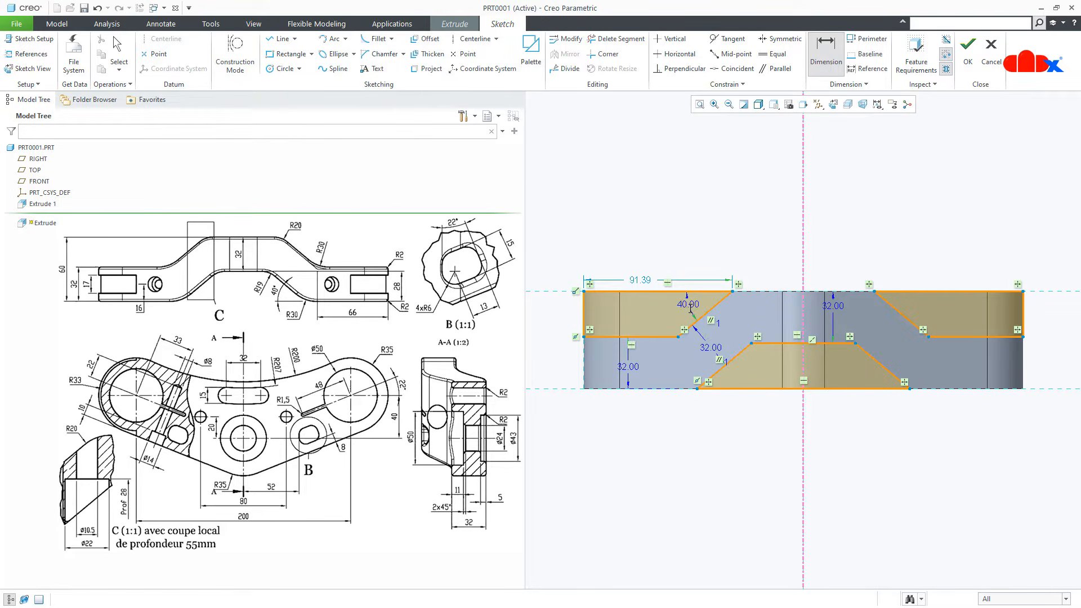
# Dimension the left cut profile's lower horizontal line as 66 mm and finish the sketch.
pyautogui.click(662, 337)
pyautogui.middleClick(636, 423)
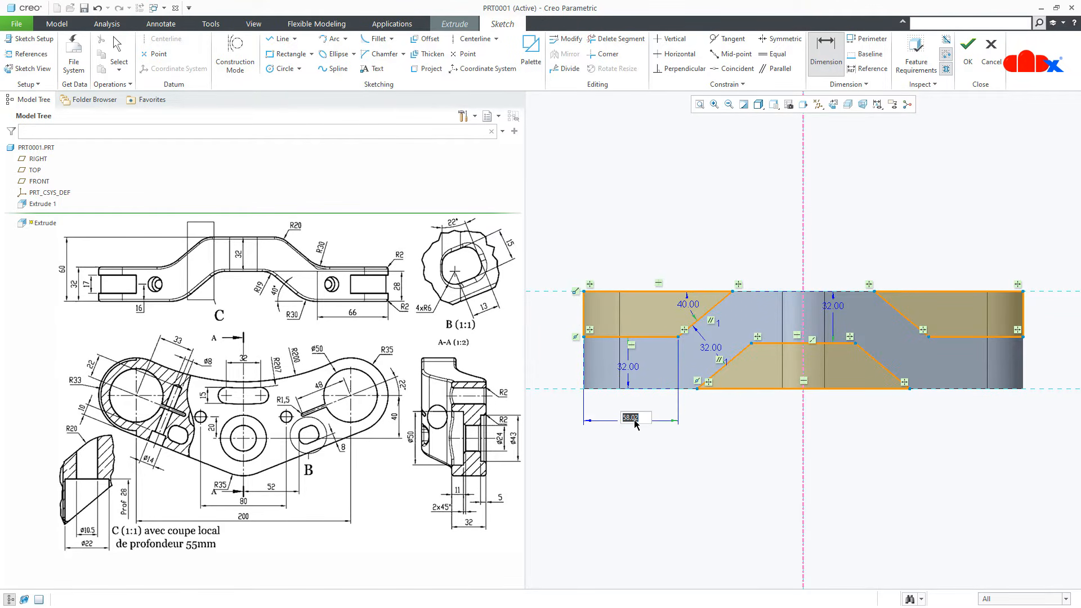
pyautogui.write('66')
pyautogui.press('Return')
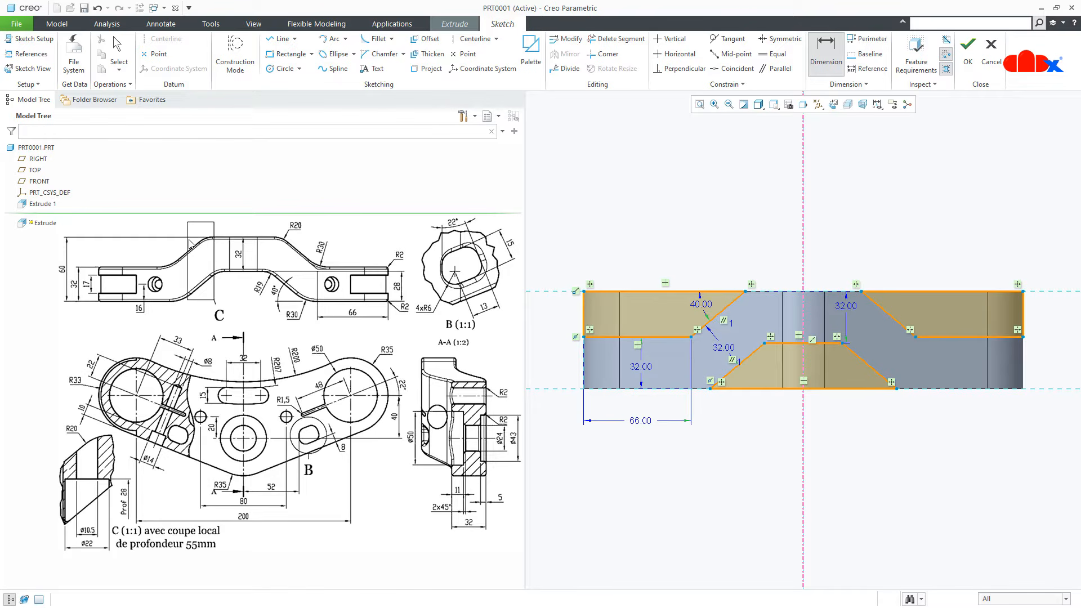
pyautogui.rightClick(587, 231)
pyautogui.click(618, 323)
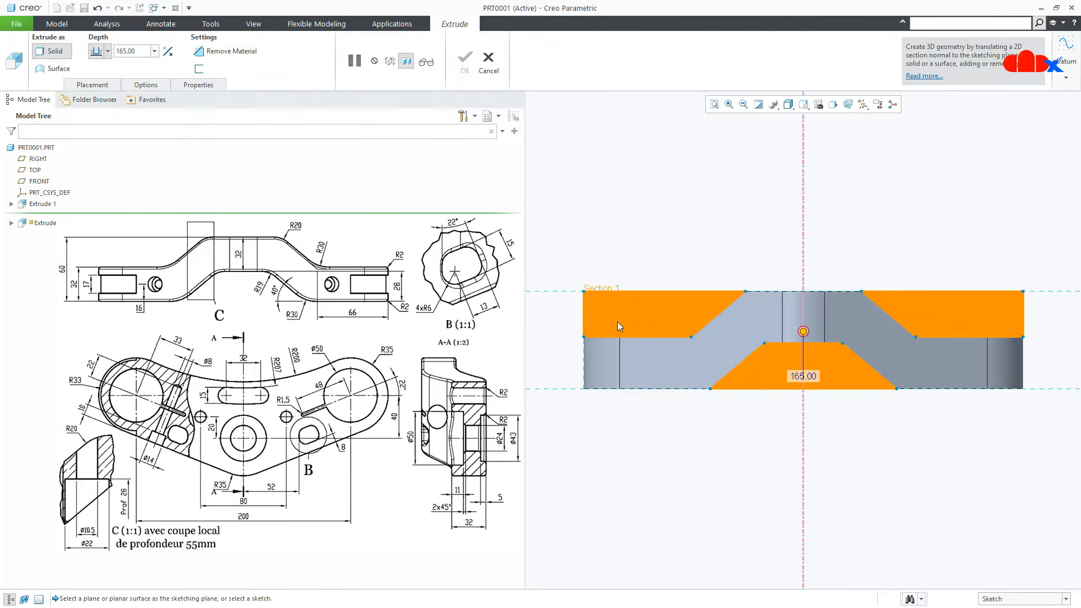
# Make the extrude remove material with To Next depth on both sides, and complete the cut.
pyautogui.moveTo(755, 241); pyautogui.dragTo(732, 302, button='middle')
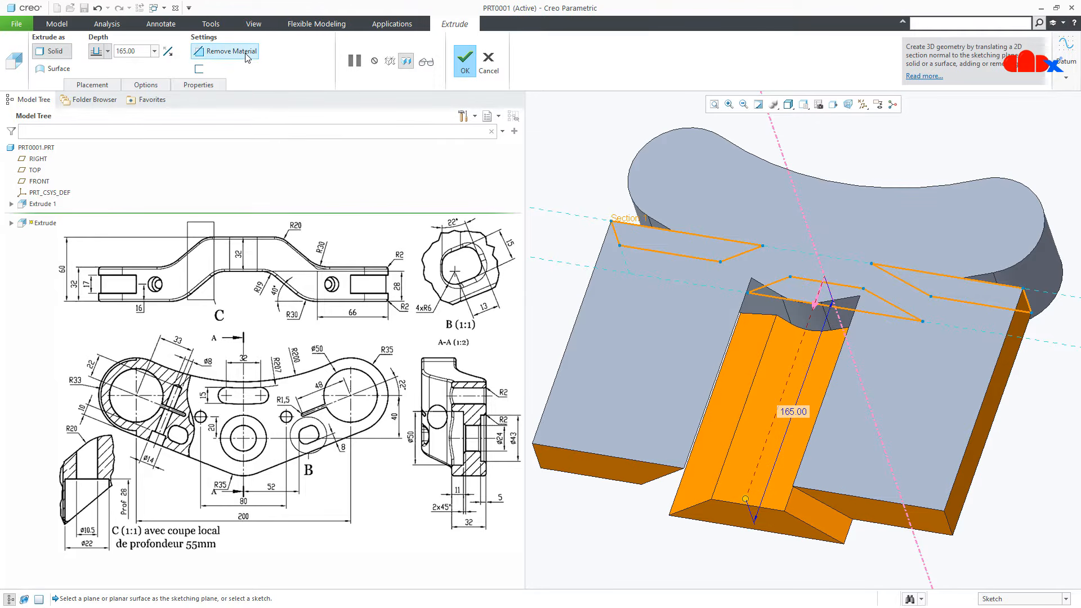
pyautogui.click(228, 52)
pyautogui.click(154, 85)
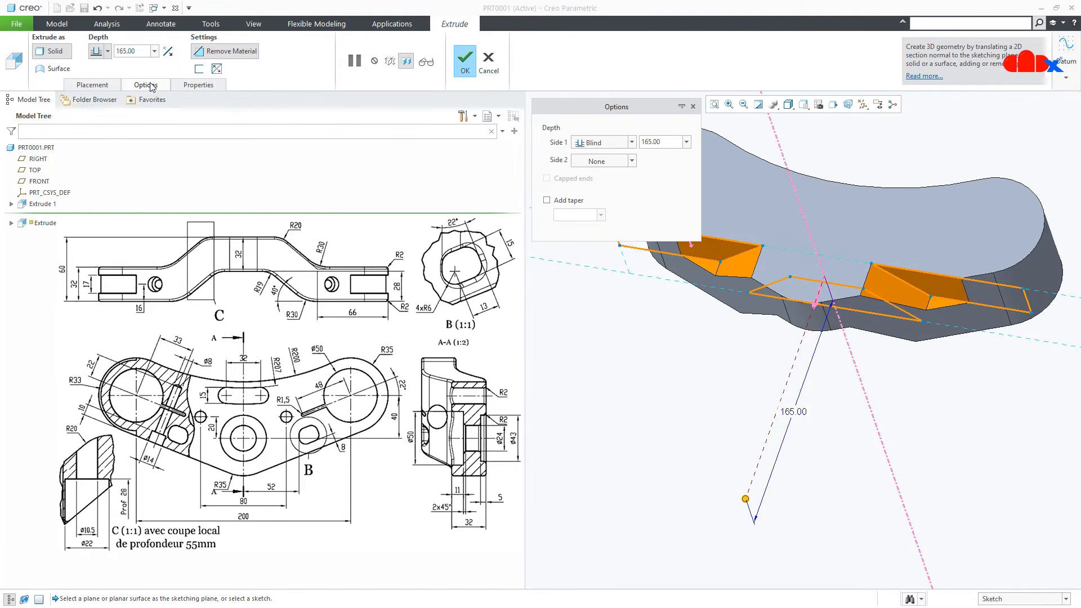
pyautogui.click(603, 143)
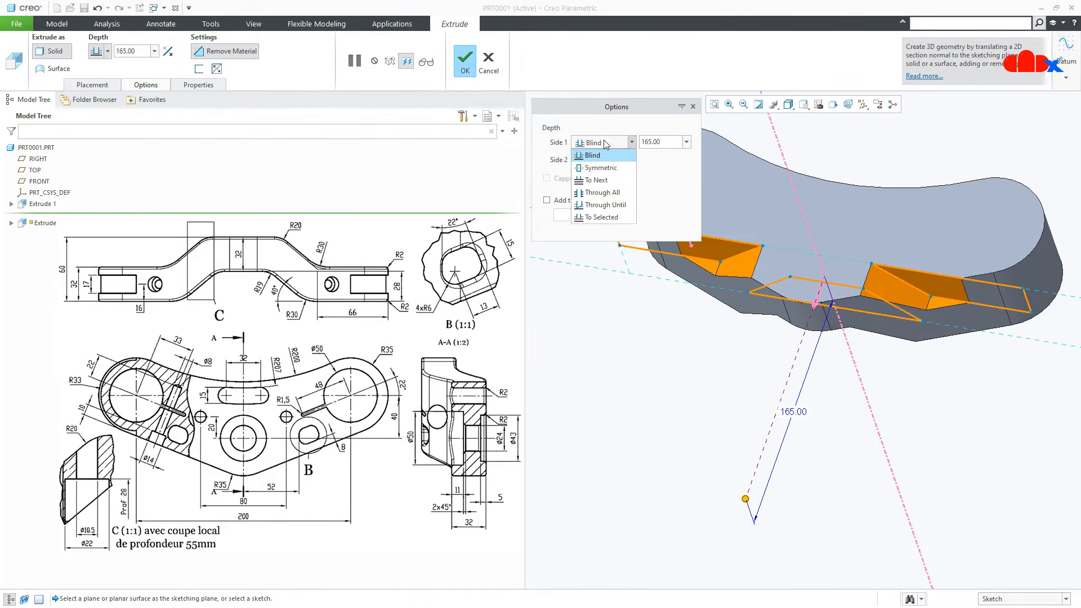
pyautogui.click(598, 181)
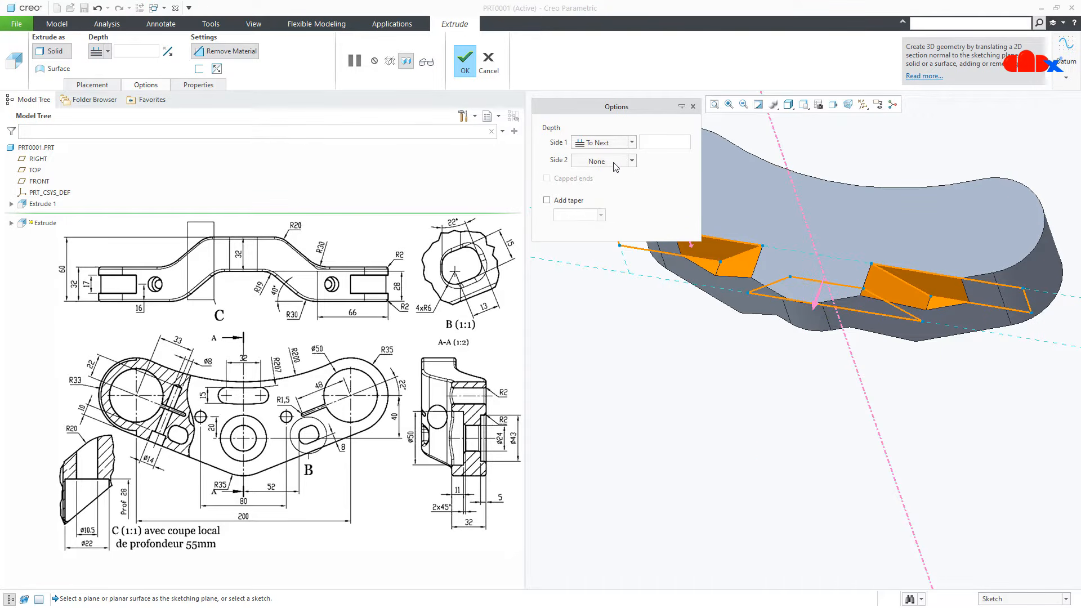
pyautogui.click(615, 161)
pyautogui.click(608, 183)
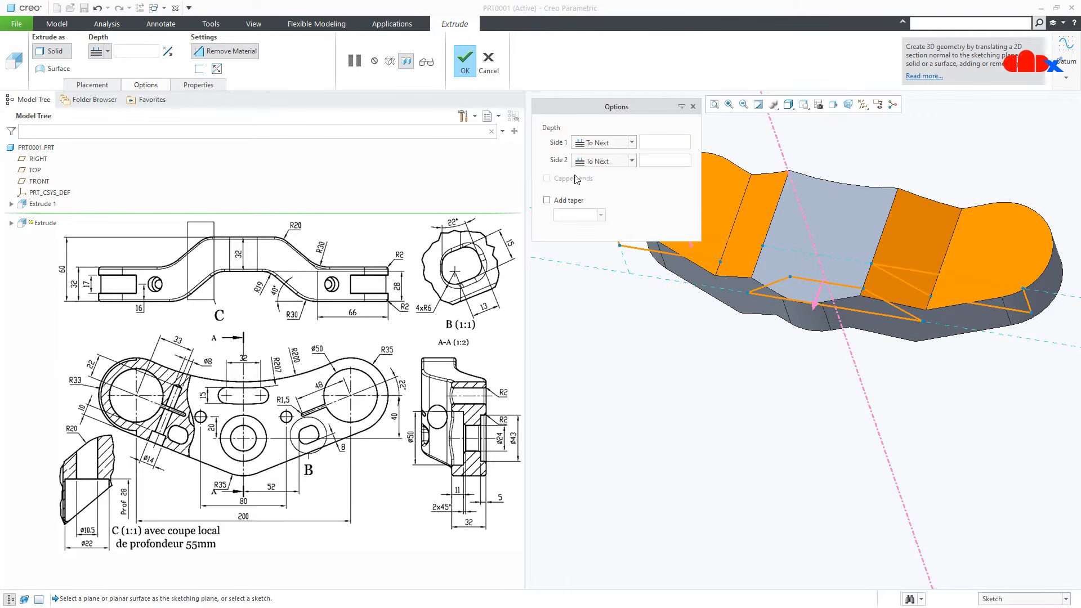
pyautogui.click(465, 63)
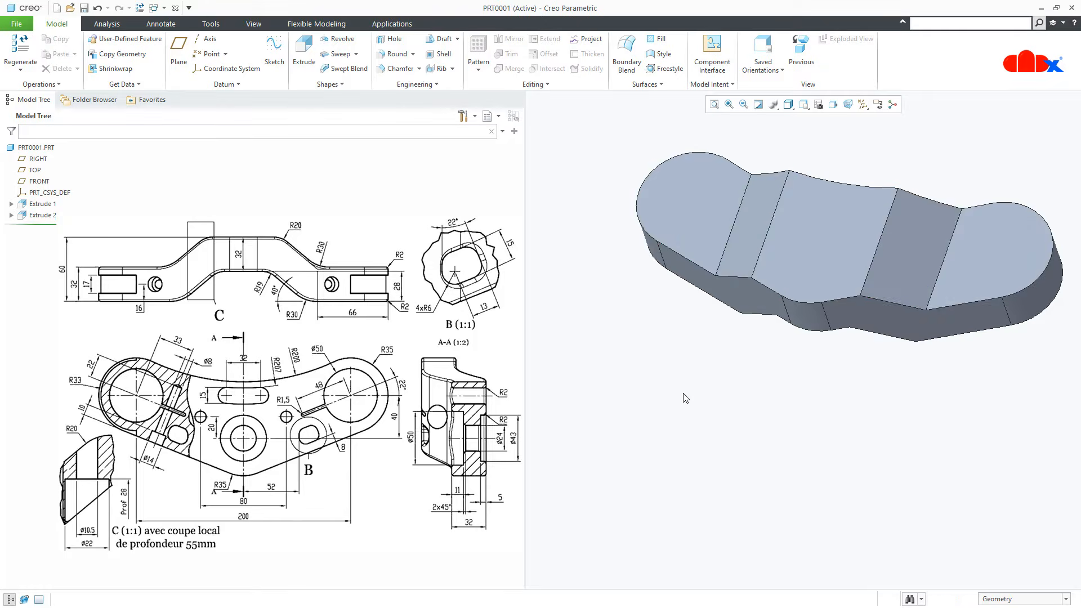
# Round the two upper edges where the raised middle section meets the slopes with a 20 mm radius.
pyautogui.hotkey('ctrl', 'd')
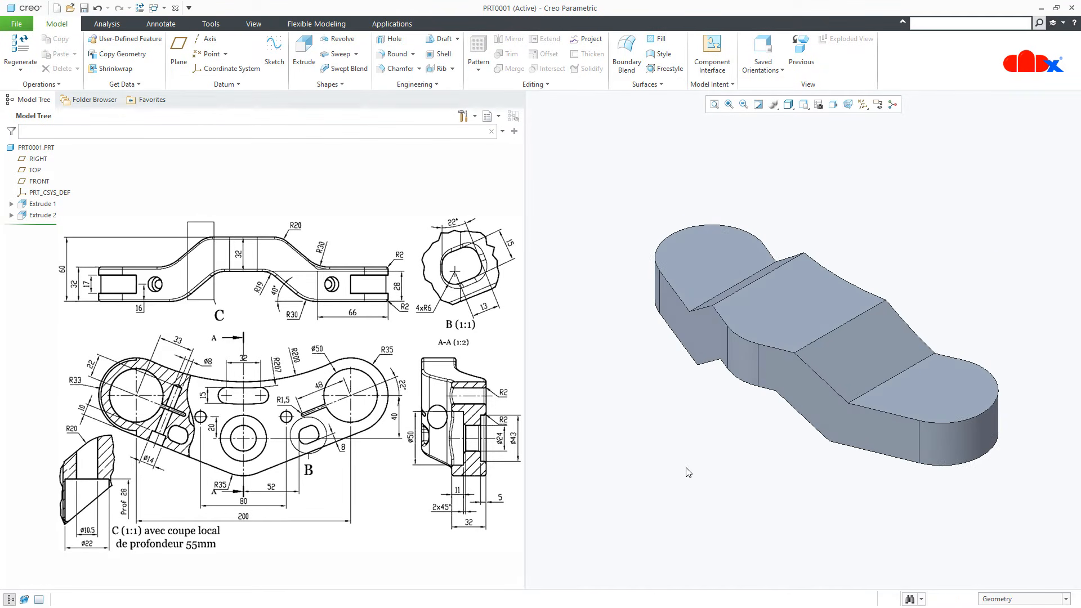
pyautogui.click(395, 54)
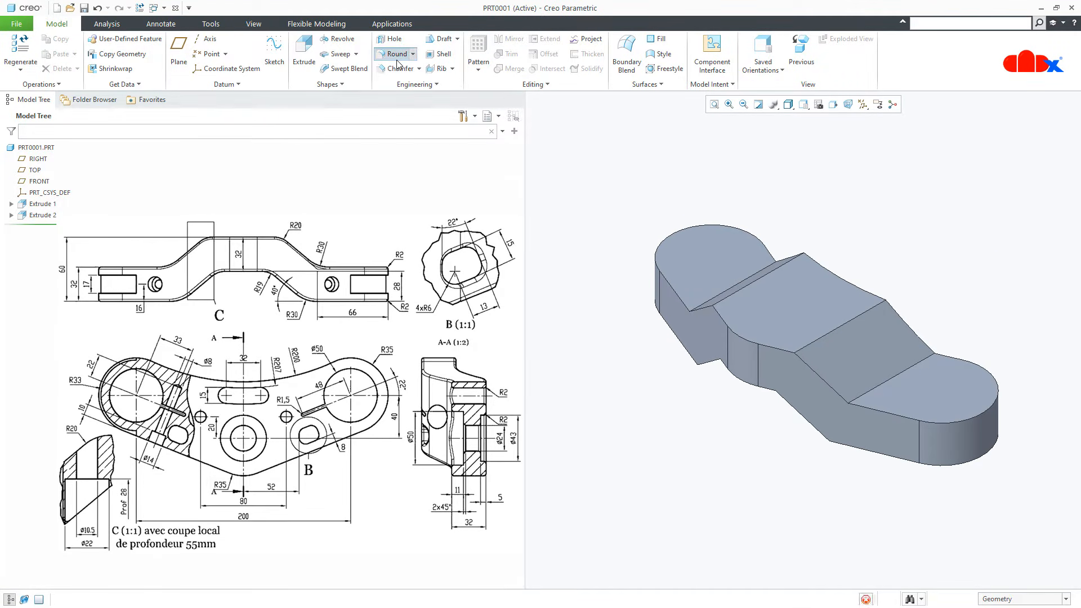
pyautogui.click(750, 287)
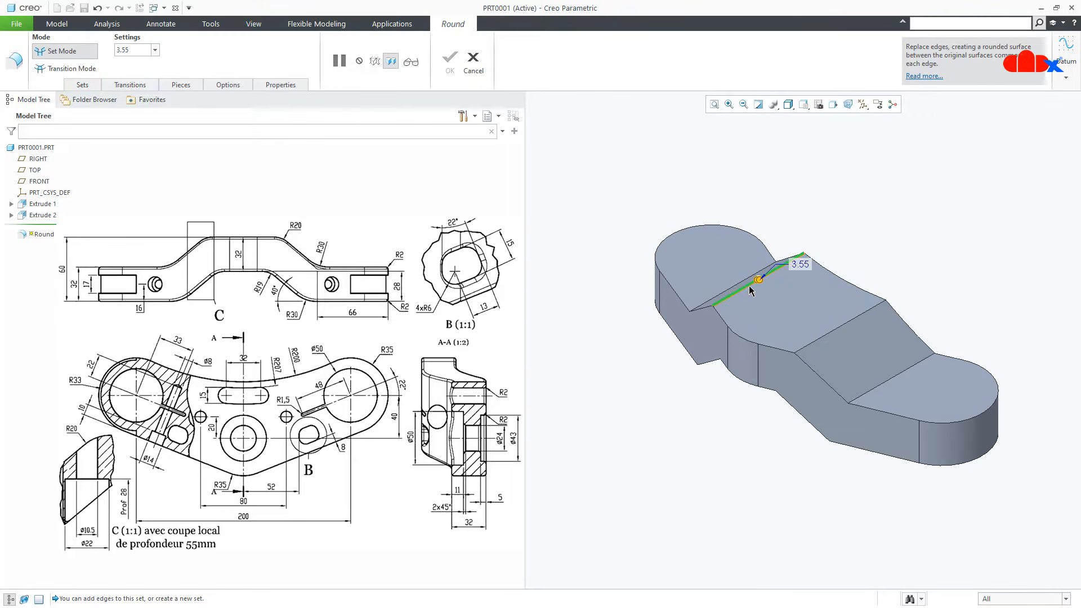
pyautogui.keyDown('ctrl'); pyautogui.click(817, 342); pyautogui.keyUp('ctrl')
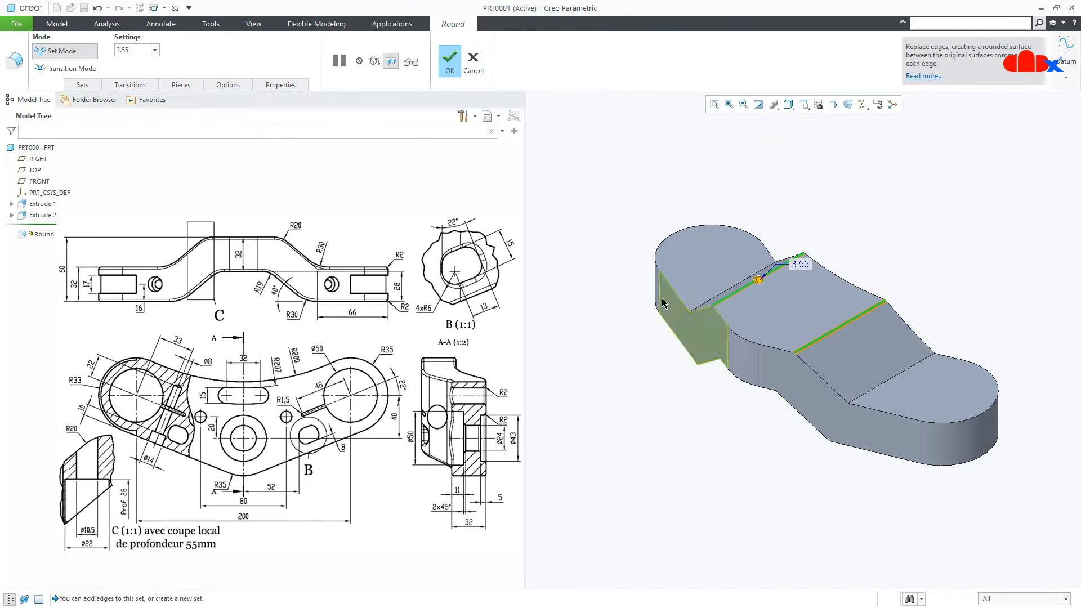
pyautogui.write('20')
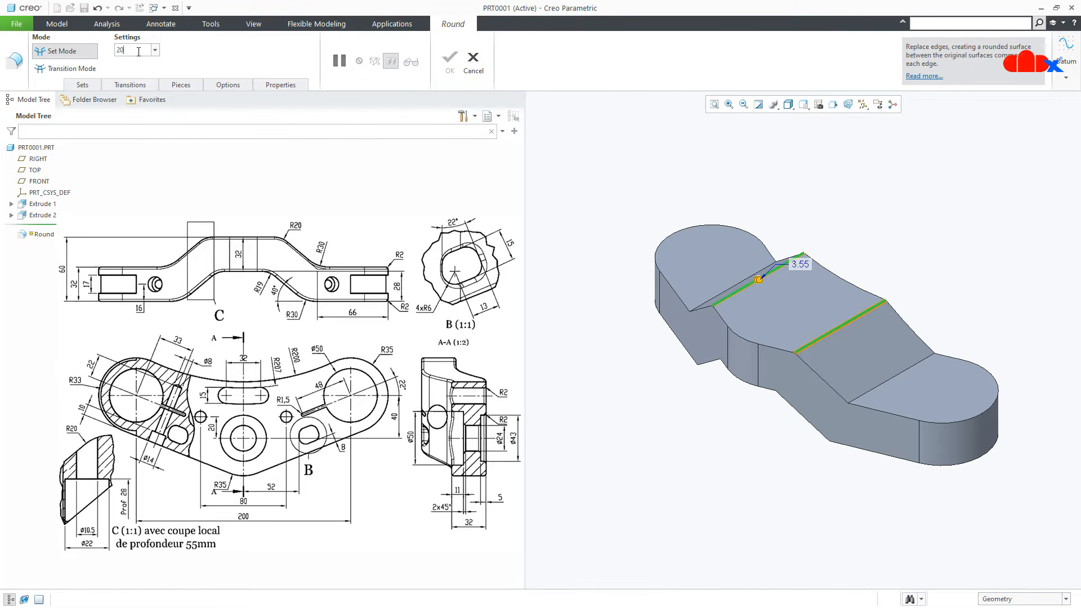
pyautogui.press('Return')
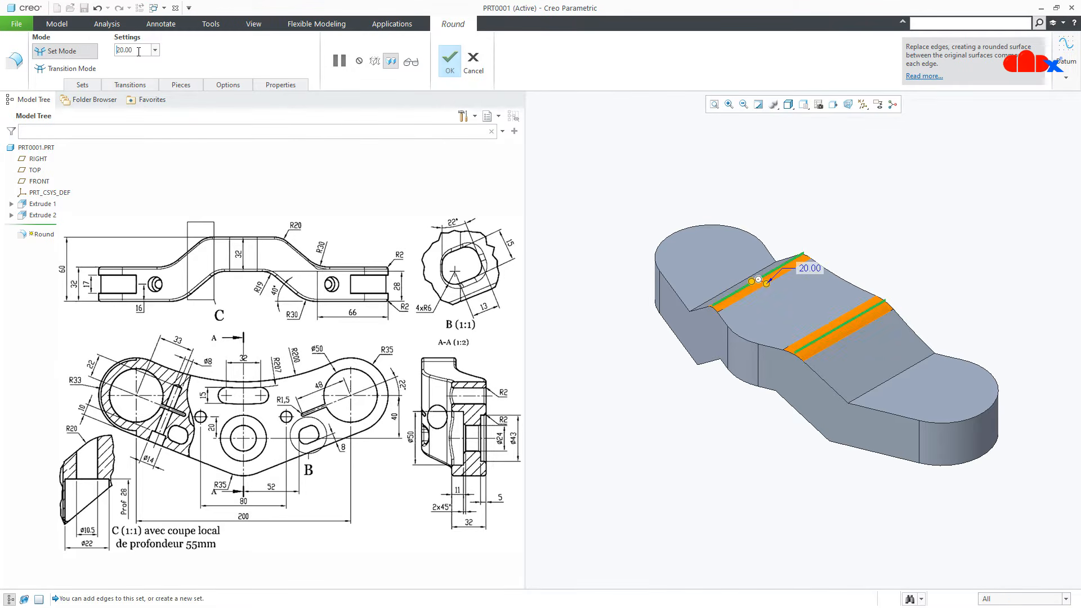
pyautogui.click(451, 66)
# Round the four edges where the slopes meet the end lobes, on the upper side and underside, with a 30 mm radius.
pyautogui.click(394, 54)
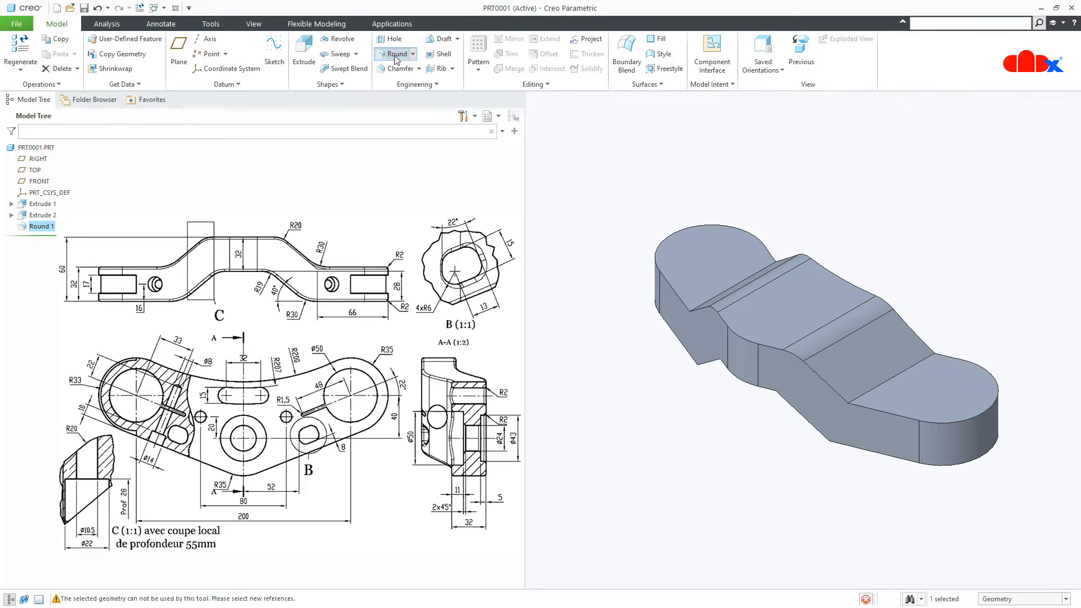
pyautogui.click(866, 399)
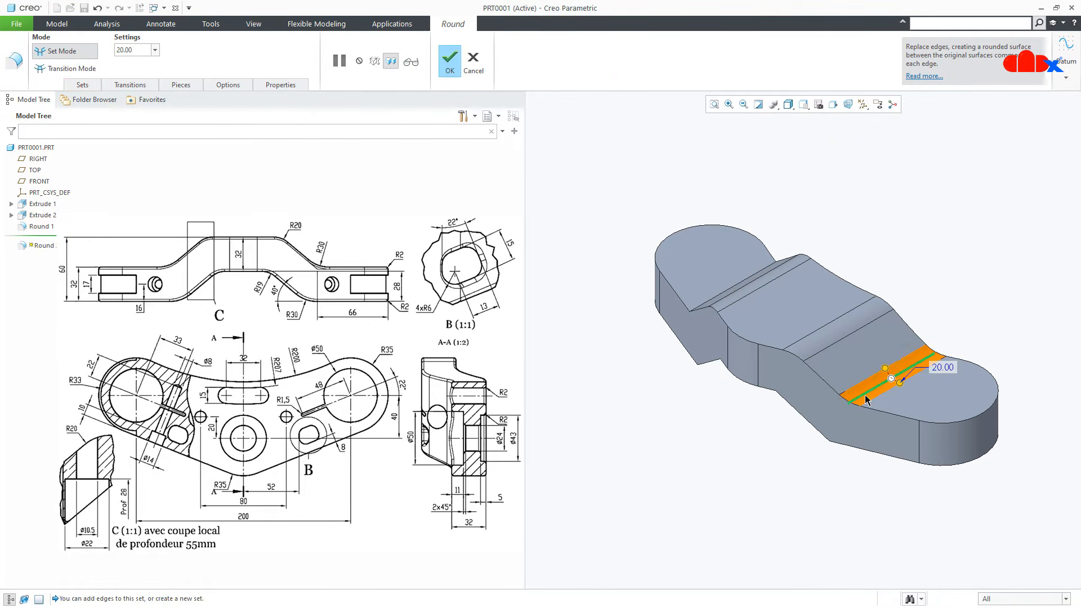
pyautogui.keyDown('ctrl'); pyautogui.click(707, 304); pyautogui.keyUp('ctrl')
pyautogui.moveTo(707, 305); pyautogui.dragTo(866, 362, button='middle')
pyautogui.keyDown('ctrl'); pyautogui.click(833, 459); pyautogui.keyUp('ctrl')
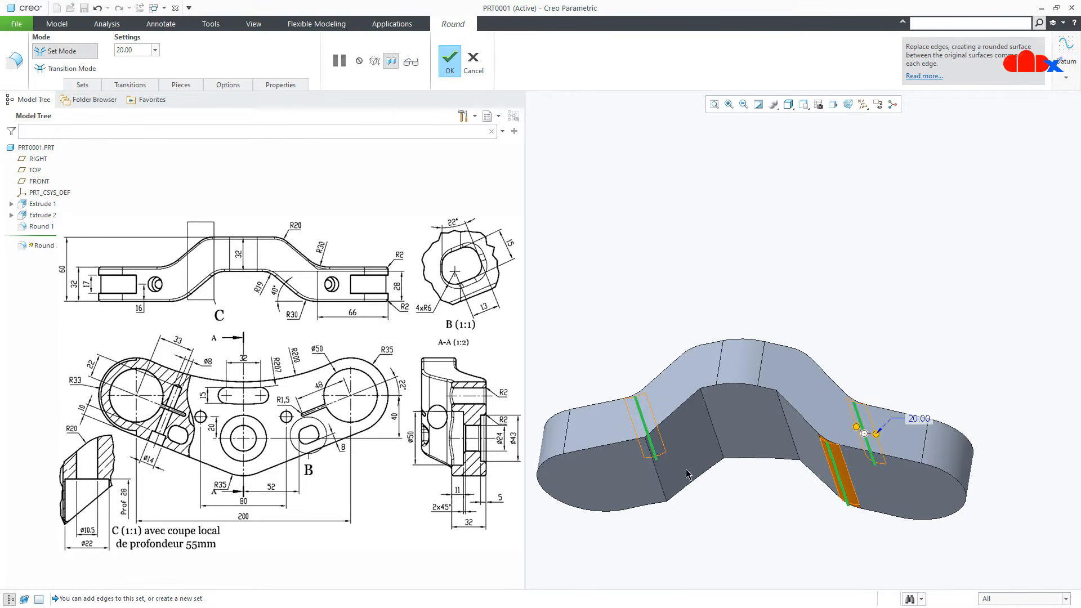
pyautogui.keyDown('ctrl'); pyautogui.click(661, 476); pyautogui.keyUp('ctrl')
pyautogui.moveTo(661, 476)
pyautogui.mouseDown(button='middle')
pyautogui.moveTo(735, 477)
pyautogui.moveTo(722, 503)
pyautogui.mouseUp(button='middle')
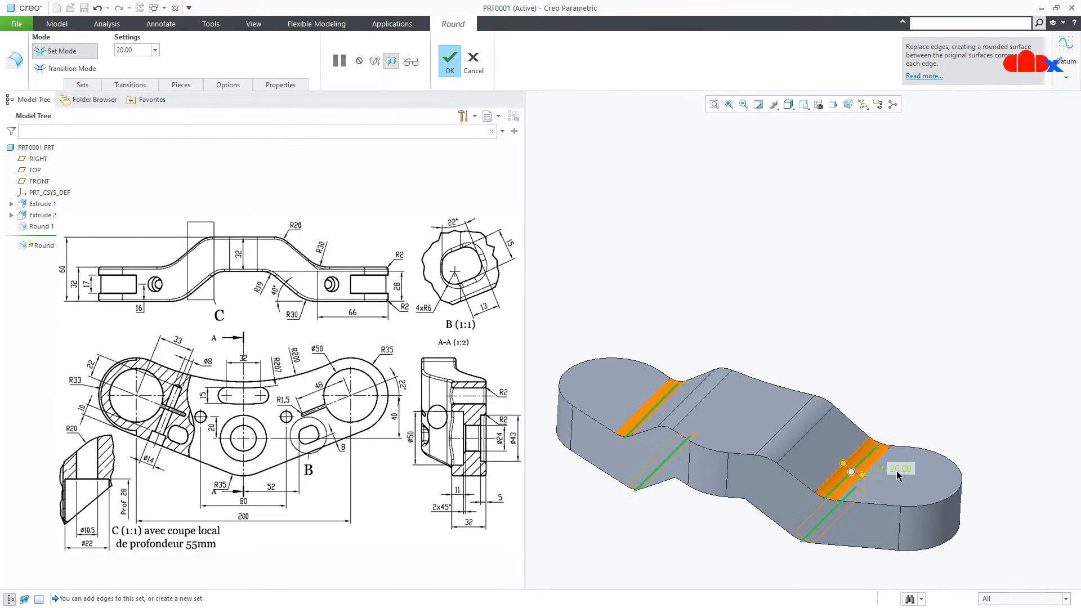
pyautogui.write('30')
pyautogui.press('Return')
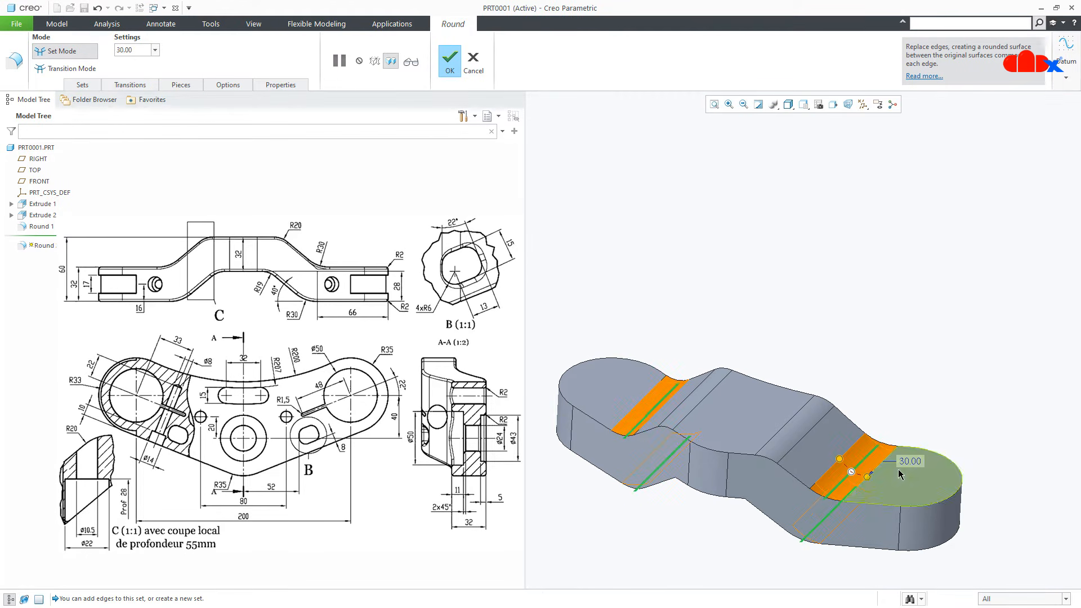
pyautogui.middleClick(923, 395)
pyautogui.click(919, 400)
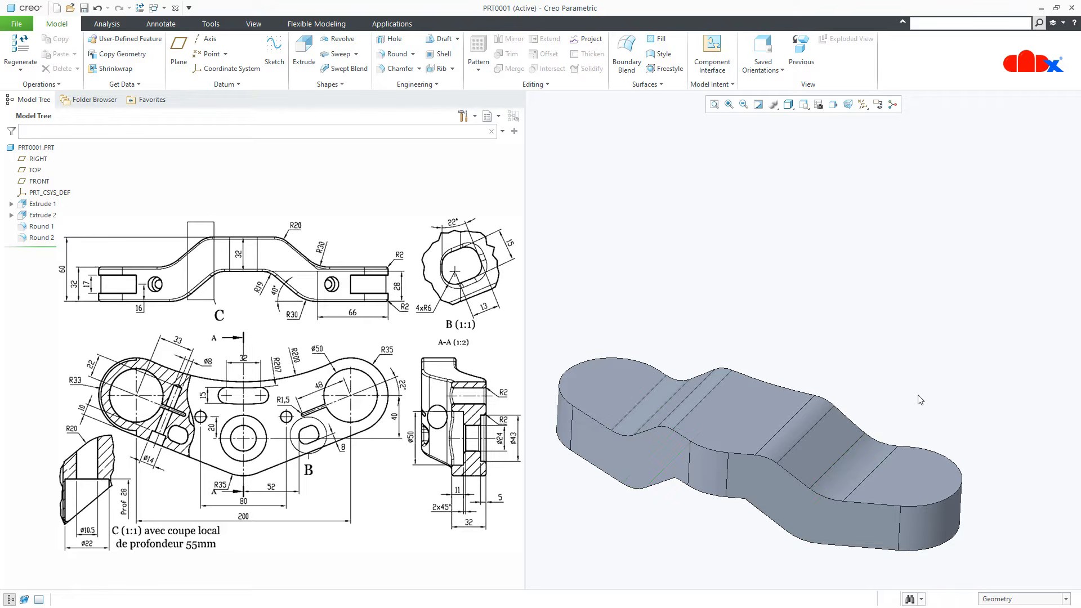
# Round the two underside edges where the raised middle section meets the slopes with a 19 mm radius.
pyautogui.click(397, 54)
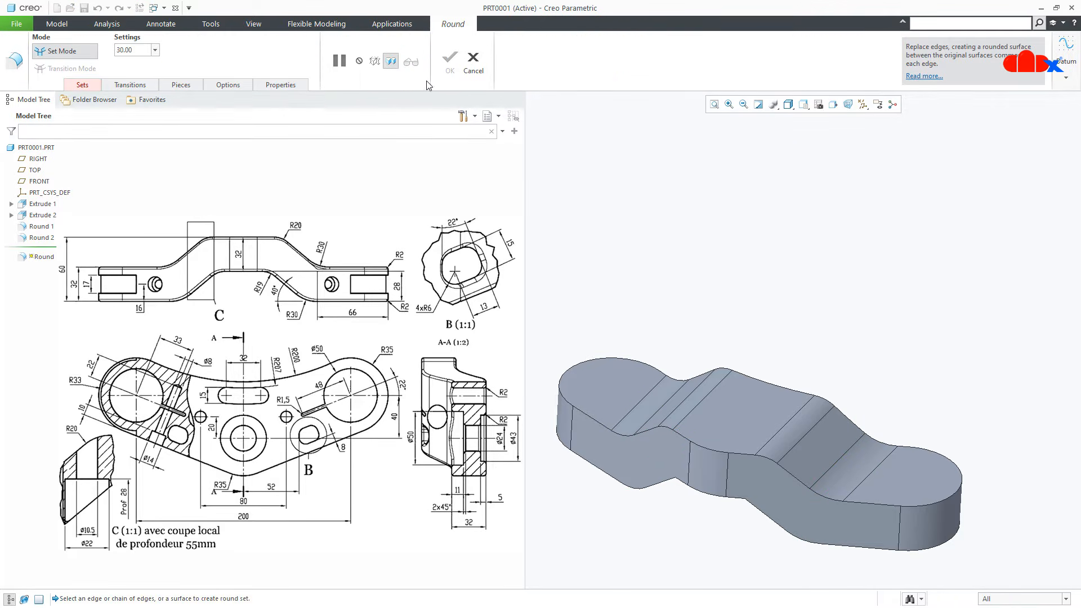
pyautogui.scroll(-3, 670, 340)
pyautogui.moveTo(670, 339); pyautogui.dragTo(698, 341, button='middle')
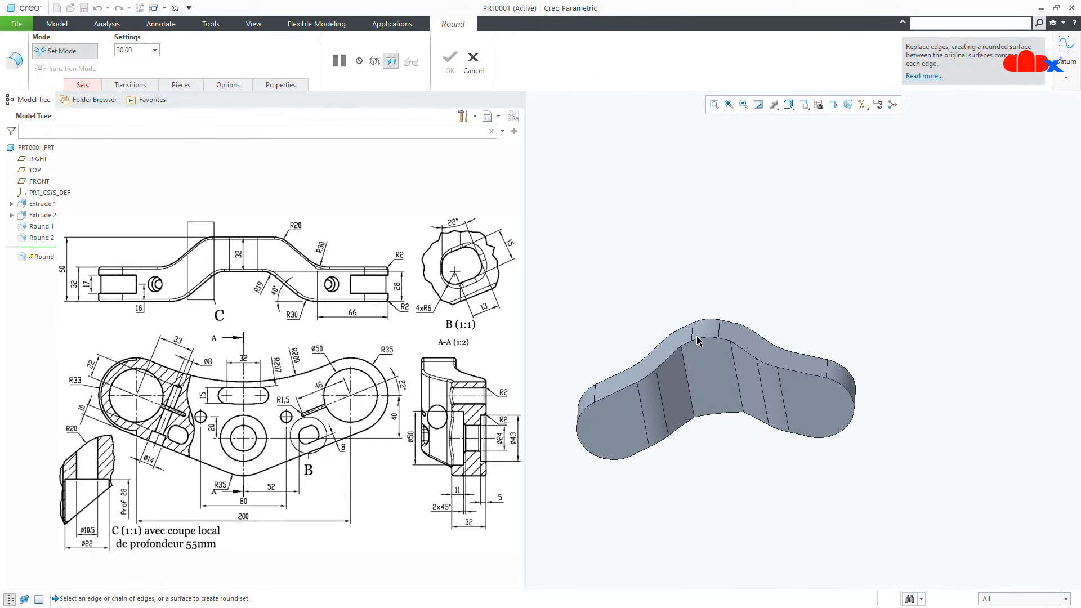
pyautogui.click(686, 379)
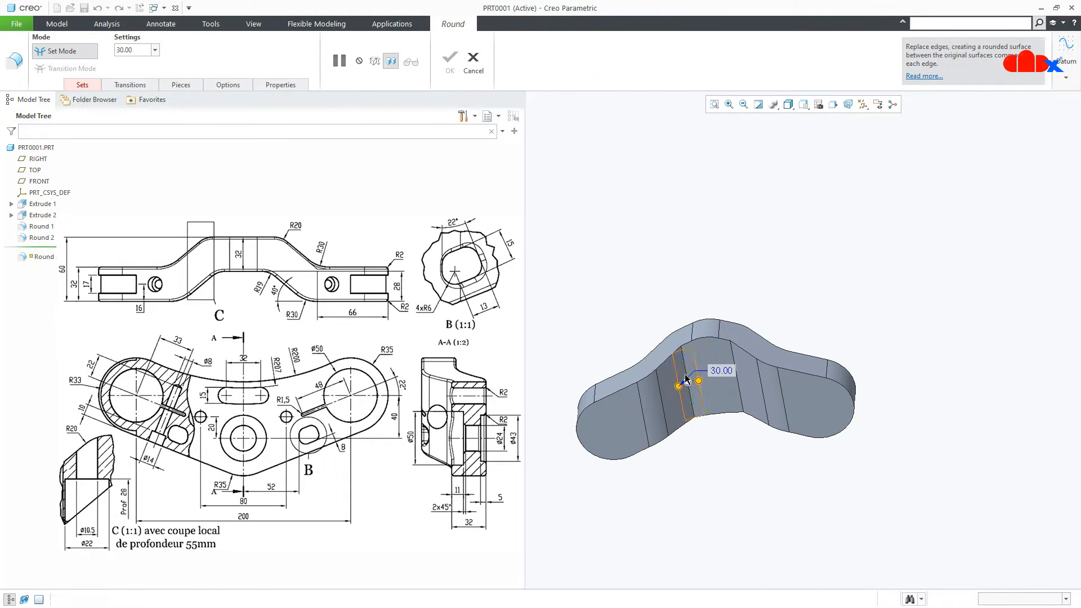
pyautogui.keyDown('ctrl'); pyautogui.click(741, 400); pyautogui.keyUp('ctrl')
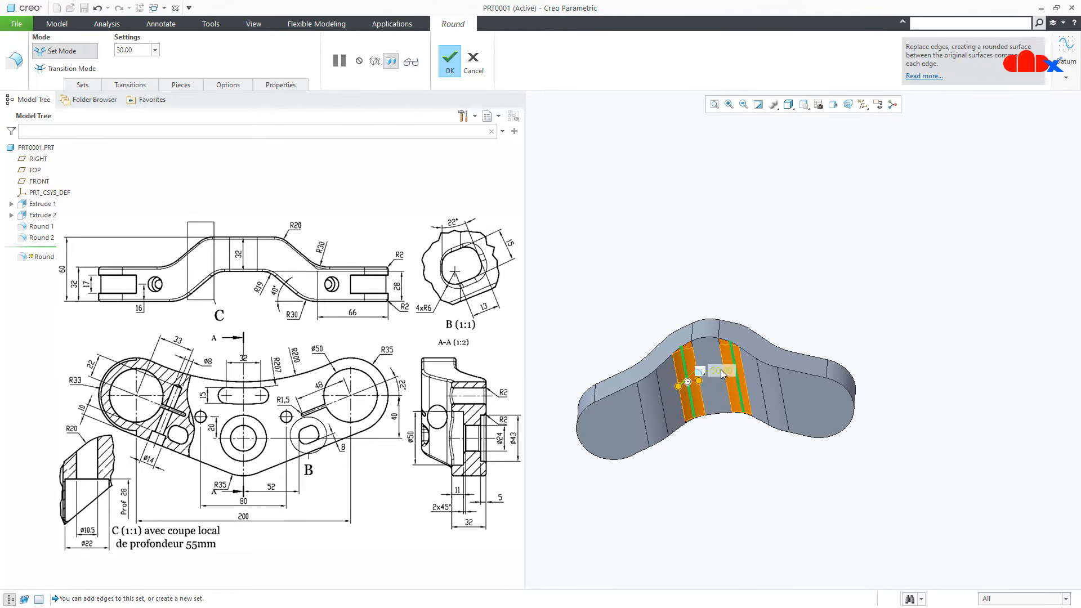
pyautogui.click(721, 369)
pyautogui.write('19')
pyautogui.press('Return')
pyautogui.click(451, 69)
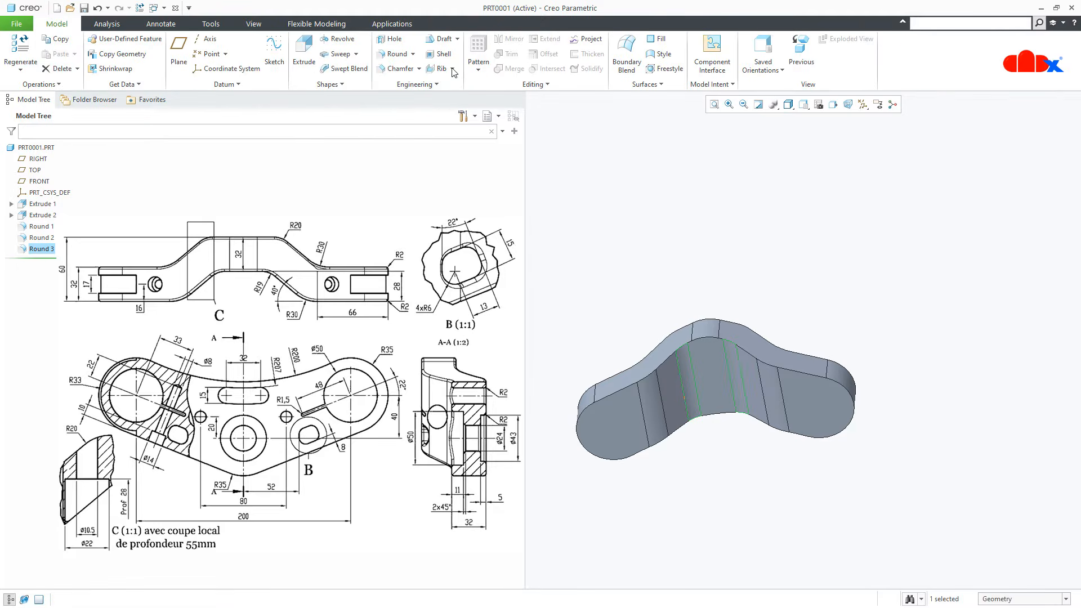
pyautogui.click(960, 445)
# Start an extrude sketch on the raised section's flat top face, adding the right slanted side of the body as a reference.
pyautogui.hotkey('ctrl', 'd')
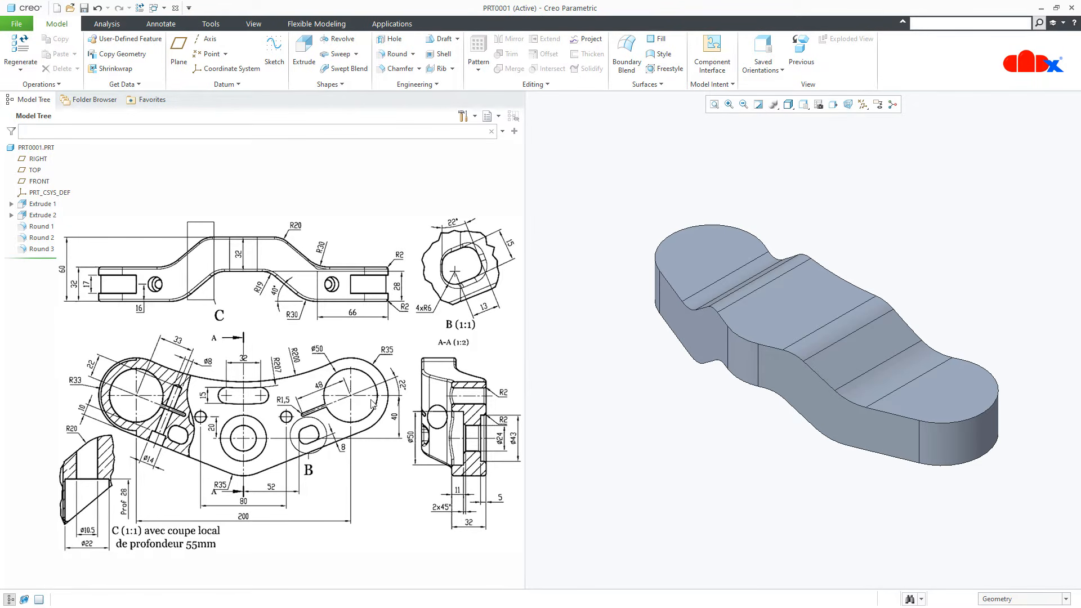
pyautogui.click(304, 57)
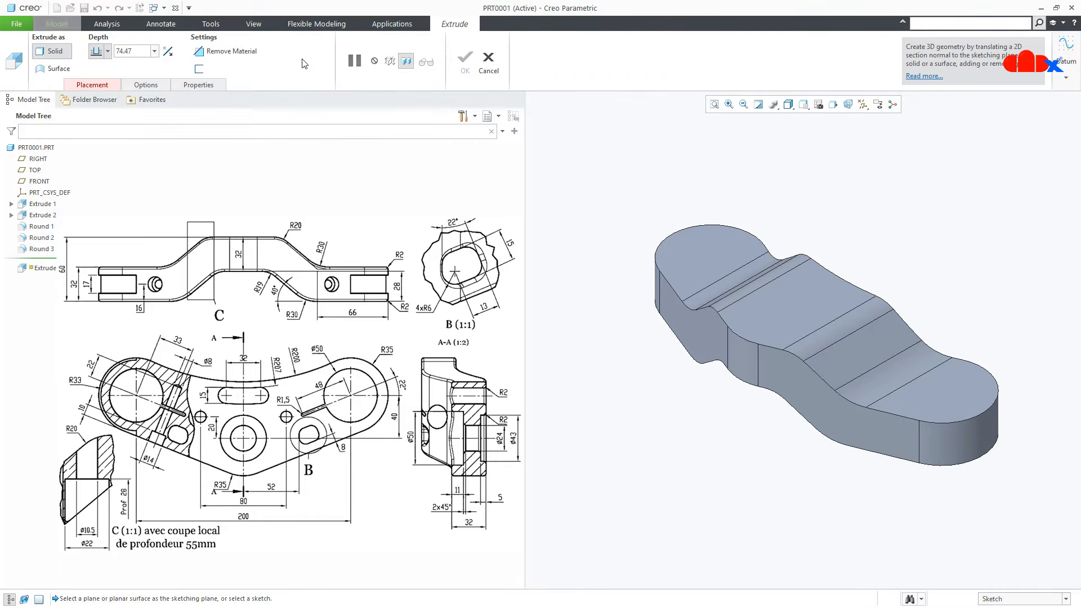
pyautogui.click(755, 314)
pyautogui.click(818, 104)
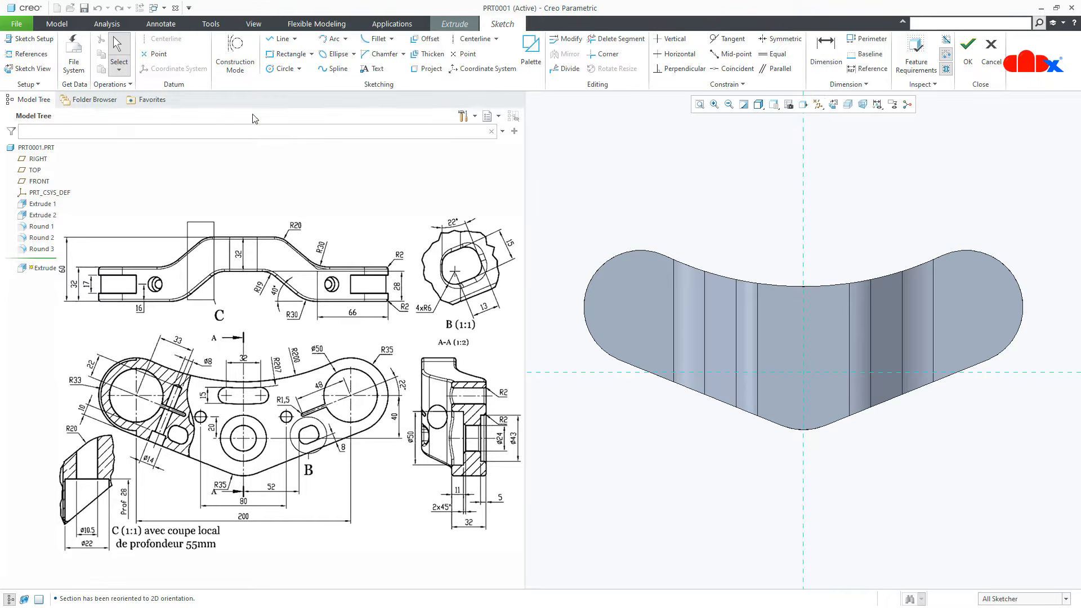
pyautogui.click(31, 54)
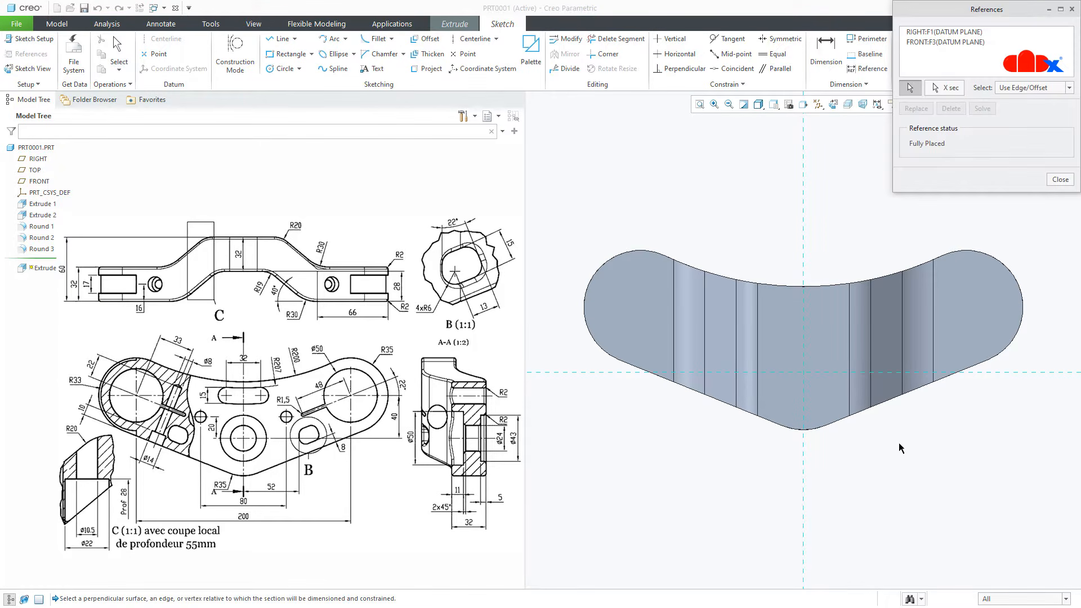
pyautogui.click(889, 400)
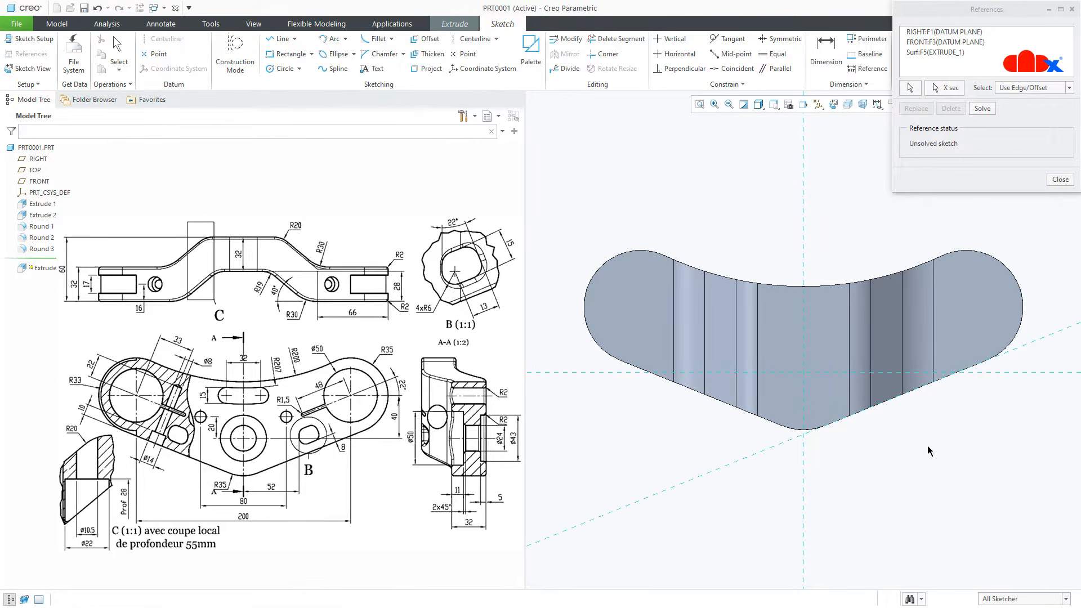
pyautogui.middleClick(948, 444)
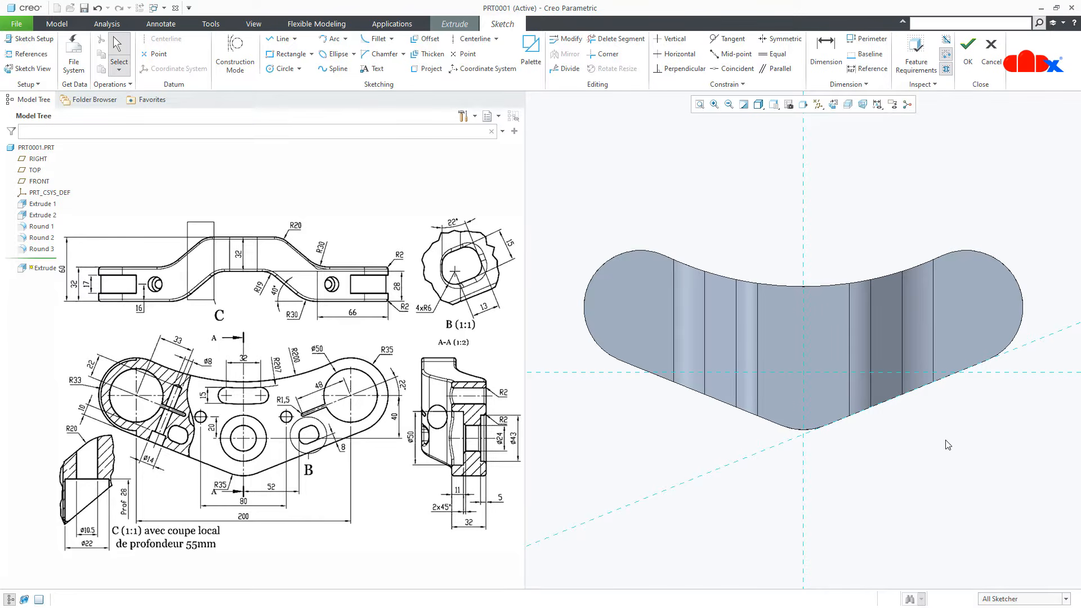
# Sketch a circle about 51 mm in diameter, concentric with the right end lobe.
pyautogui.rightClick(947, 443)
pyautogui.click(863, 467)
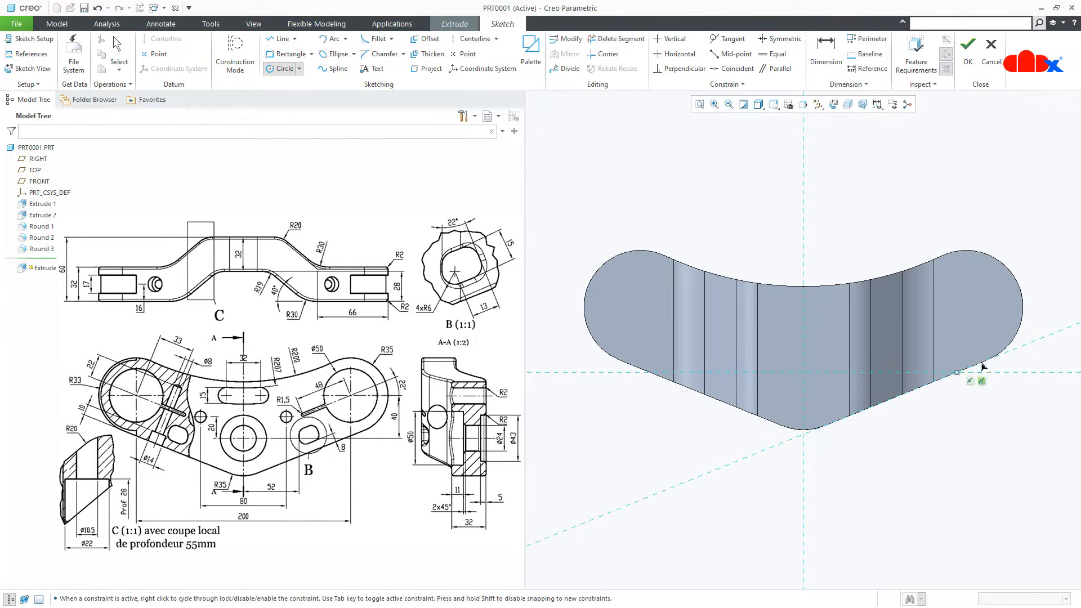
pyautogui.click(966, 307)
pyautogui.click(971, 352)
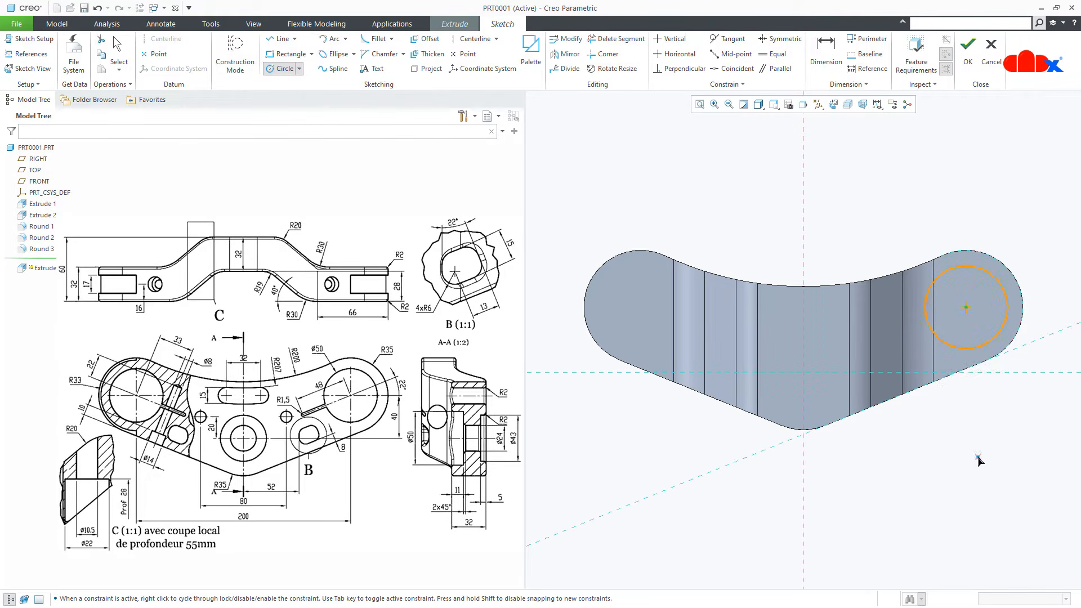
pyautogui.middleClick(981, 462)
# Draw a construction centerline through the circle's centre, parallel to the referenced slanted side.
pyautogui.rightClick(981, 462)
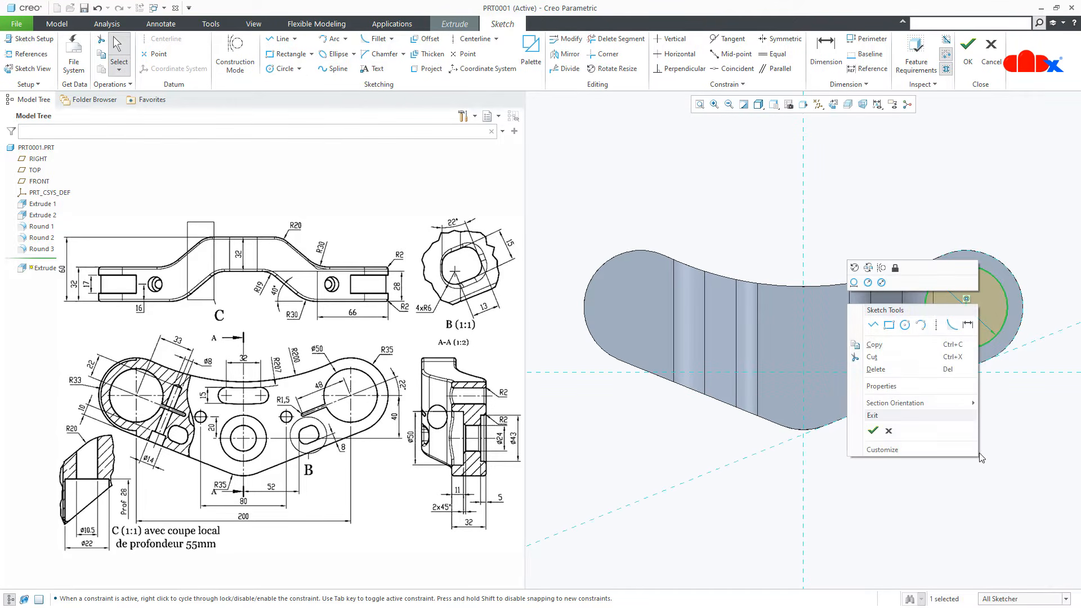
pyautogui.click(937, 323)
pyautogui.click(965, 309)
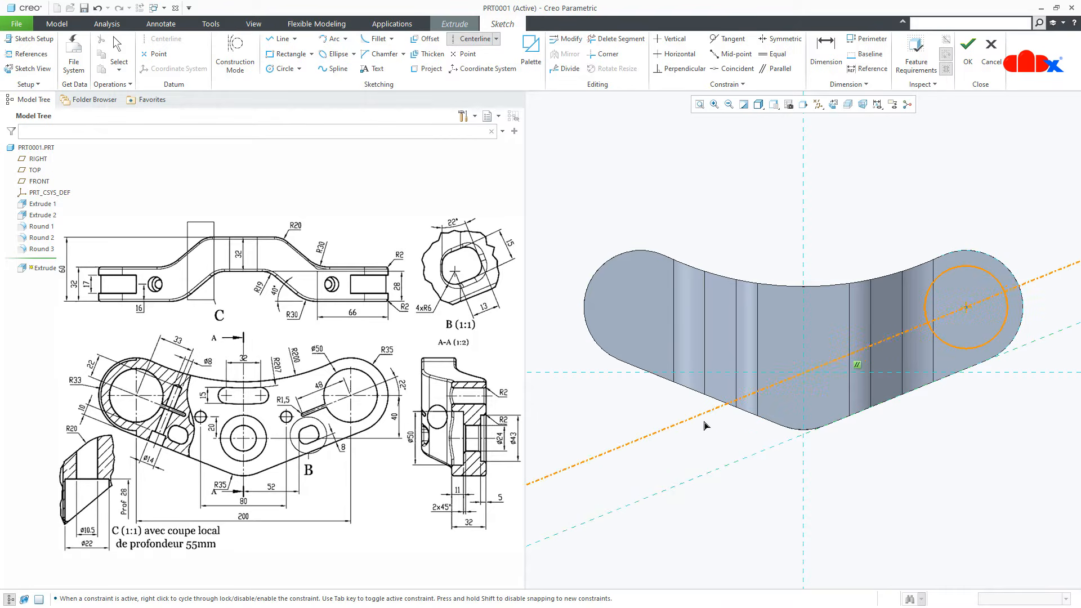
pyautogui.click(682, 432)
pyautogui.middleClick(900, 469)
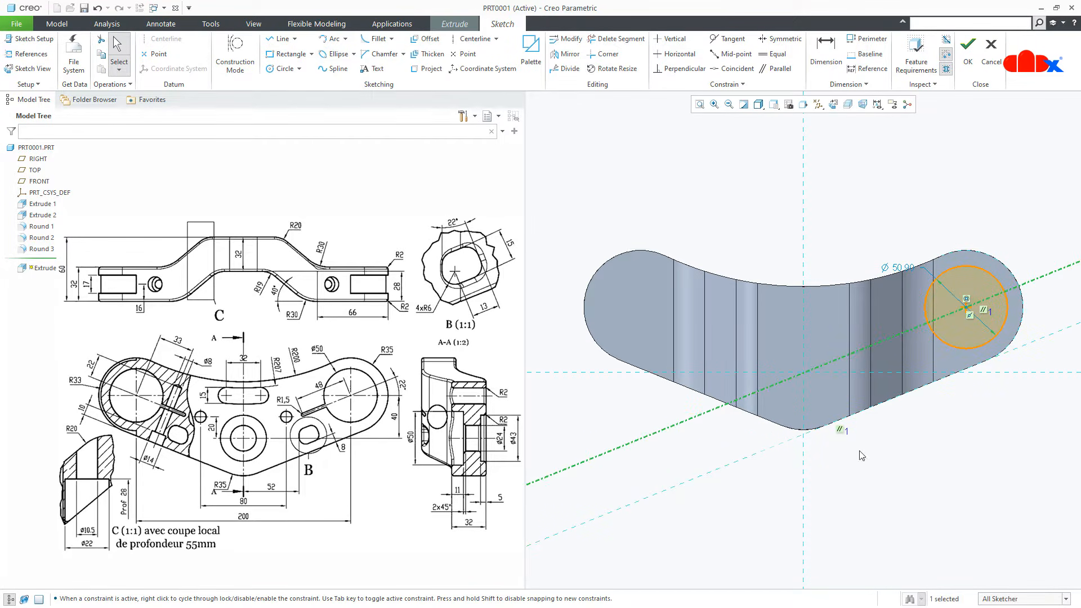
# Set the diameter of the right lobe's circle to 50 mm.
pyautogui.click(944, 459)
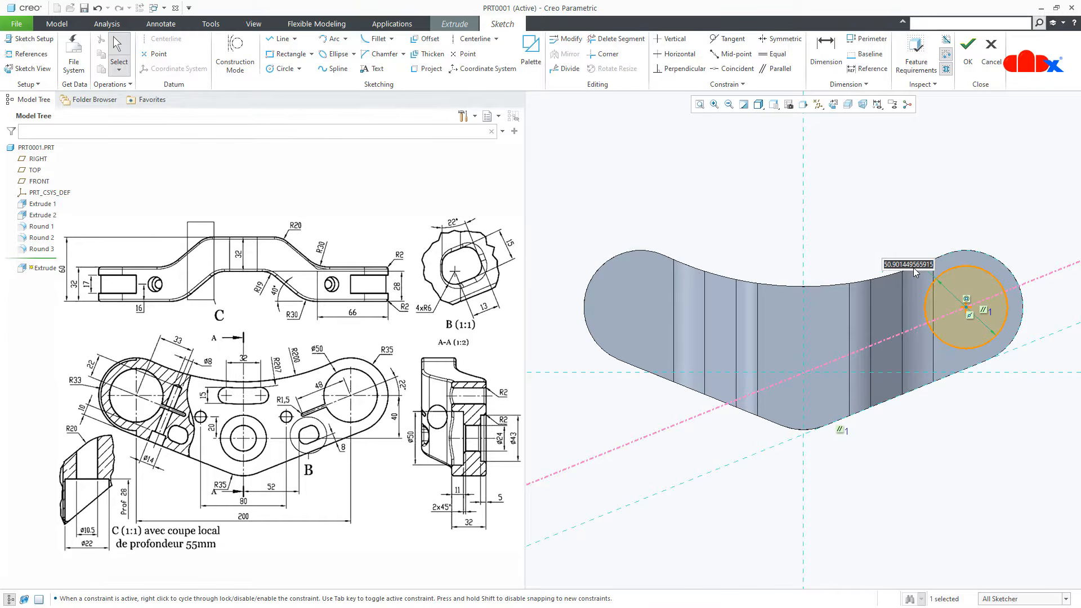
pyautogui.write('50')
pyautogui.press('Return')
# Sketch a small circle about 7 mm in diameter centred on the slanted centerline, inboard of the 50 mm circle.
pyautogui.rightClick(899, 333)
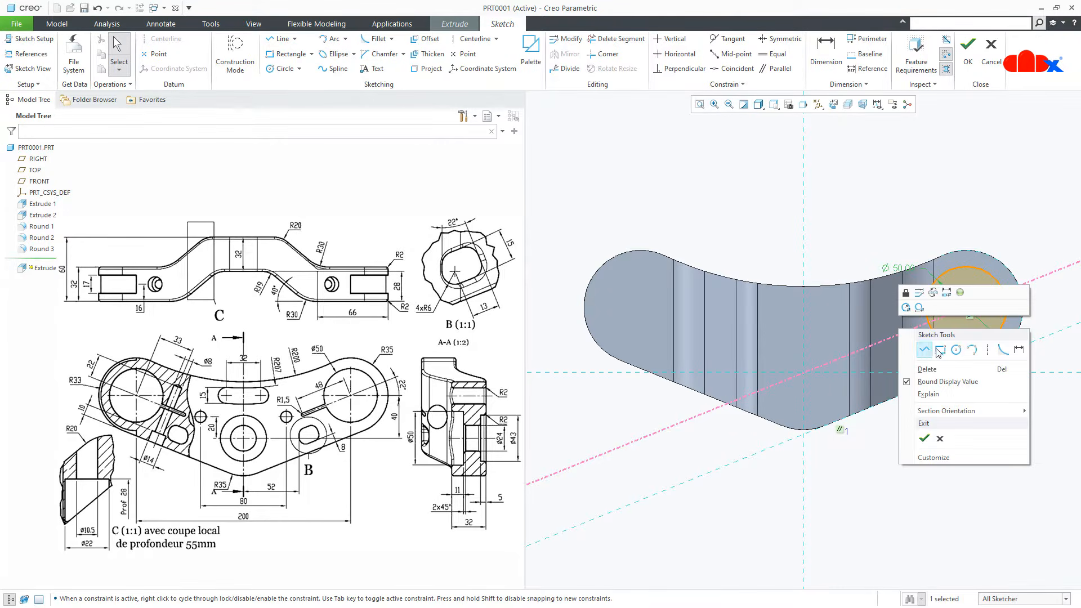
pyautogui.click(956, 353)
pyautogui.scroll(-2, 935, 362)
pyautogui.scroll(-1, 935, 362)
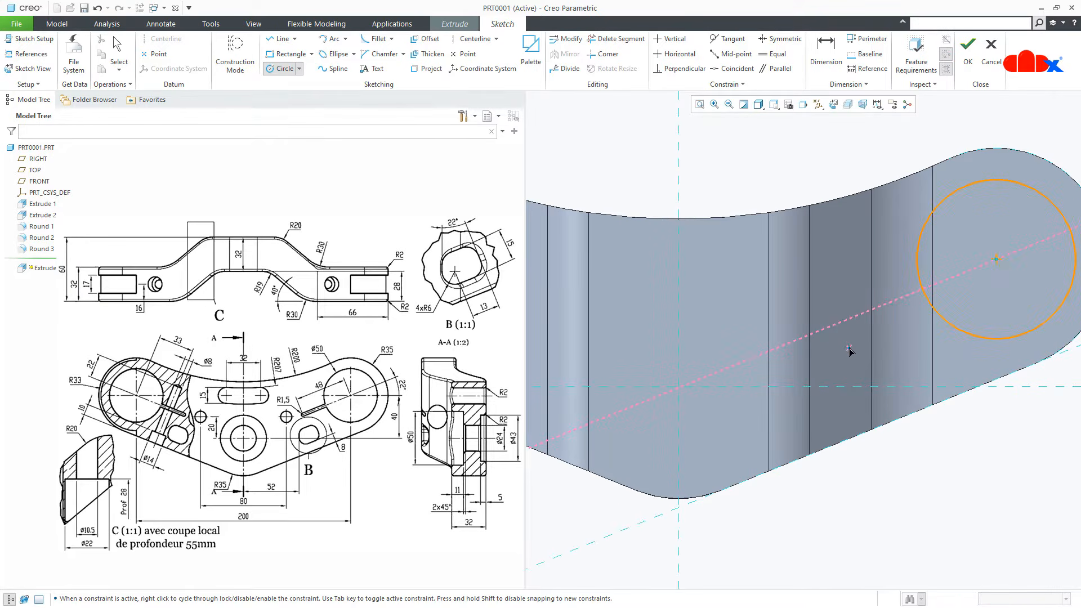
pyautogui.click(841, 322)
pyautogui.click(844, 336)
pyautogui.middleClick(845, 341)
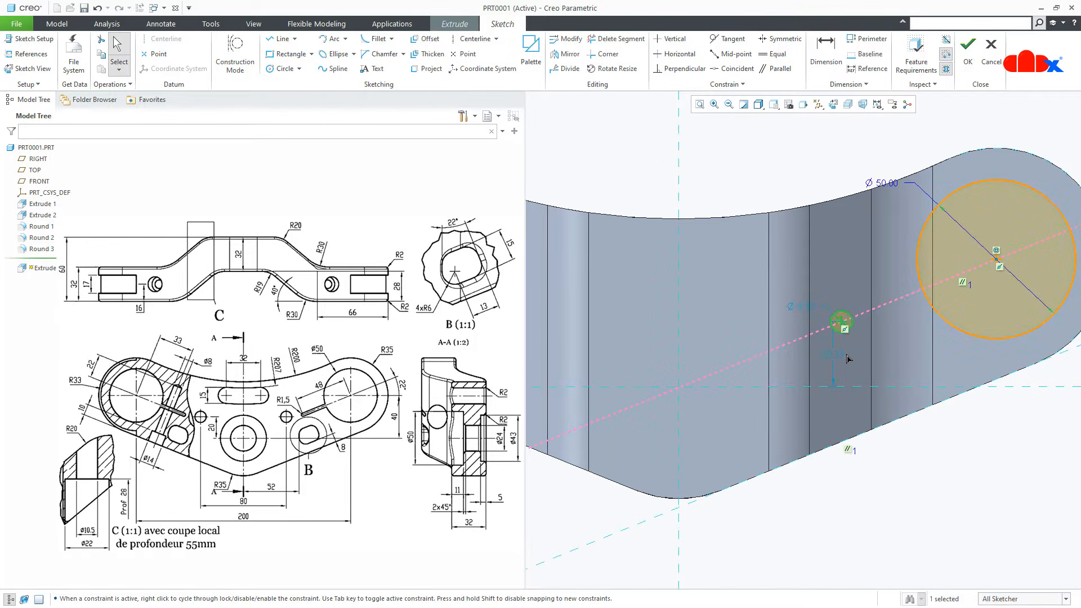
# Draw a line from the upper side of the small circle to the 50 mm circle, parallel to the centerline.
pyautogui.rightClick(846, 354)
pyautogui.click(872, 376)
pyautogui.scroll(-4, 833, 312)
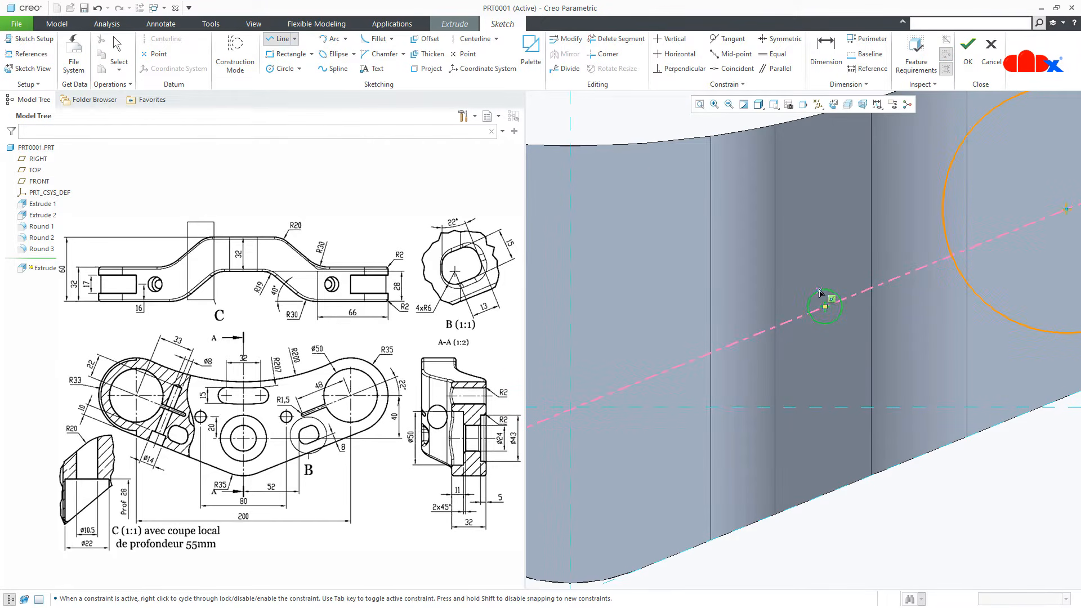
pyautogui.click(820, 290)
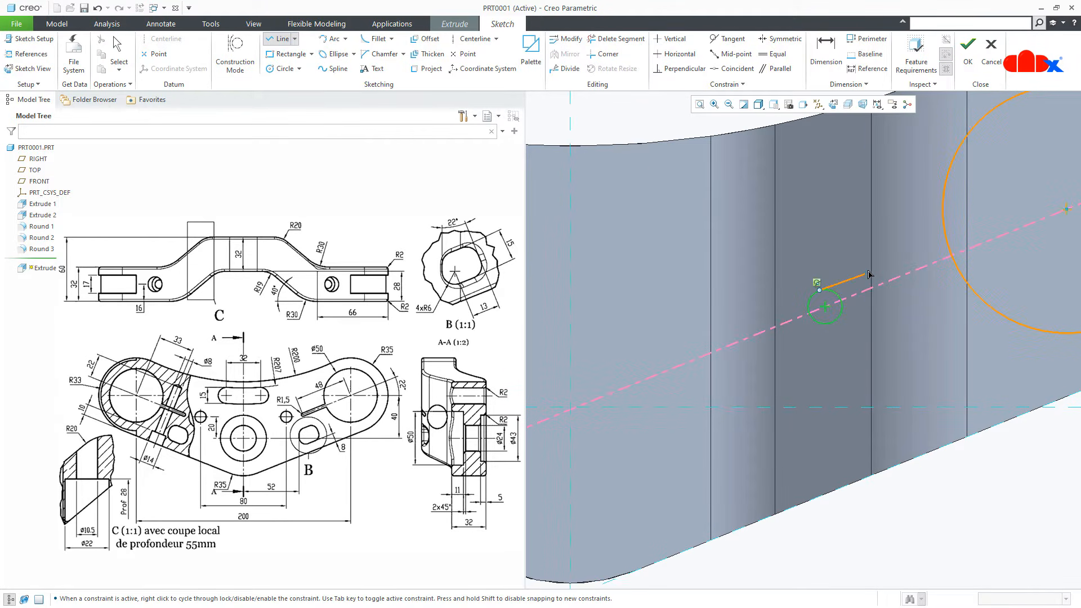
pyautogui.click(946, 242)
pyautogui.click(946, 243)
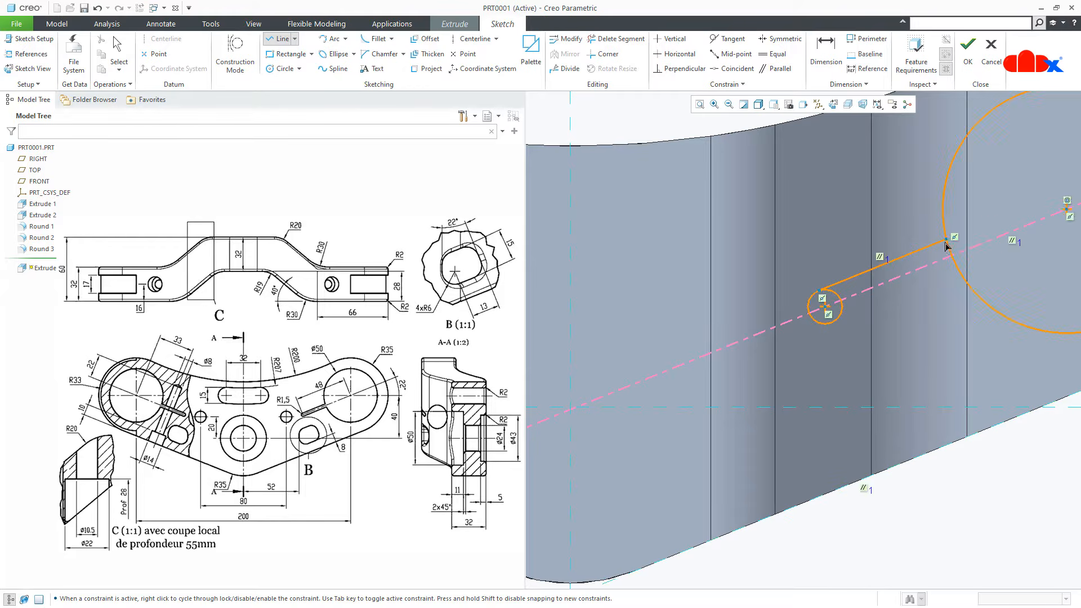
pyautogui.middleClick(946, 298)
pyautogui.middleClick(946, 297)
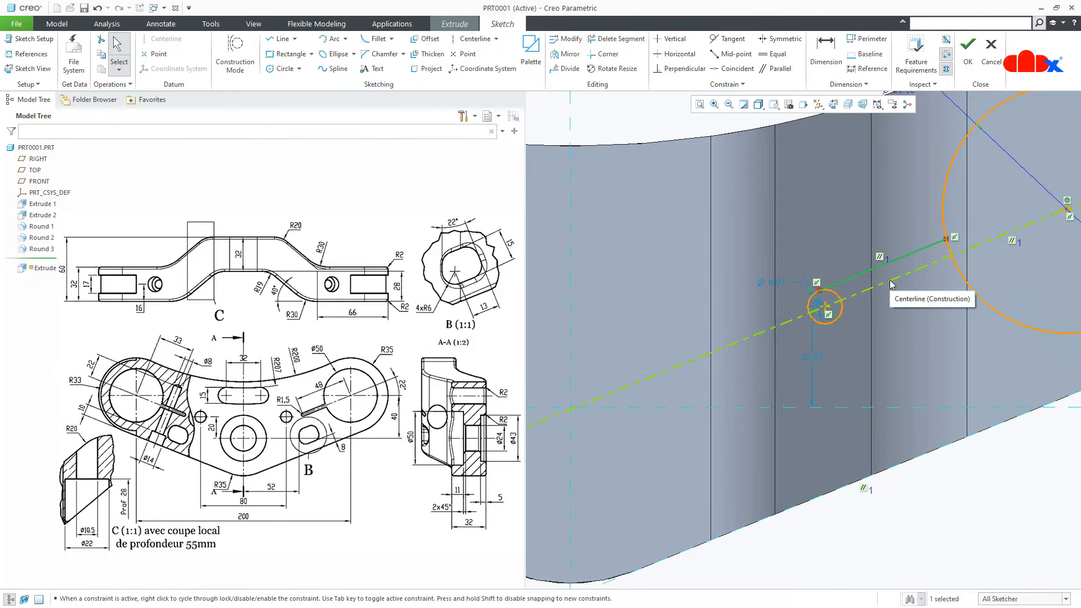
# Constrain the connecting line tangent to the small circle.
pyautogui.click(729, 39)
pyautogui.click(845, 288)
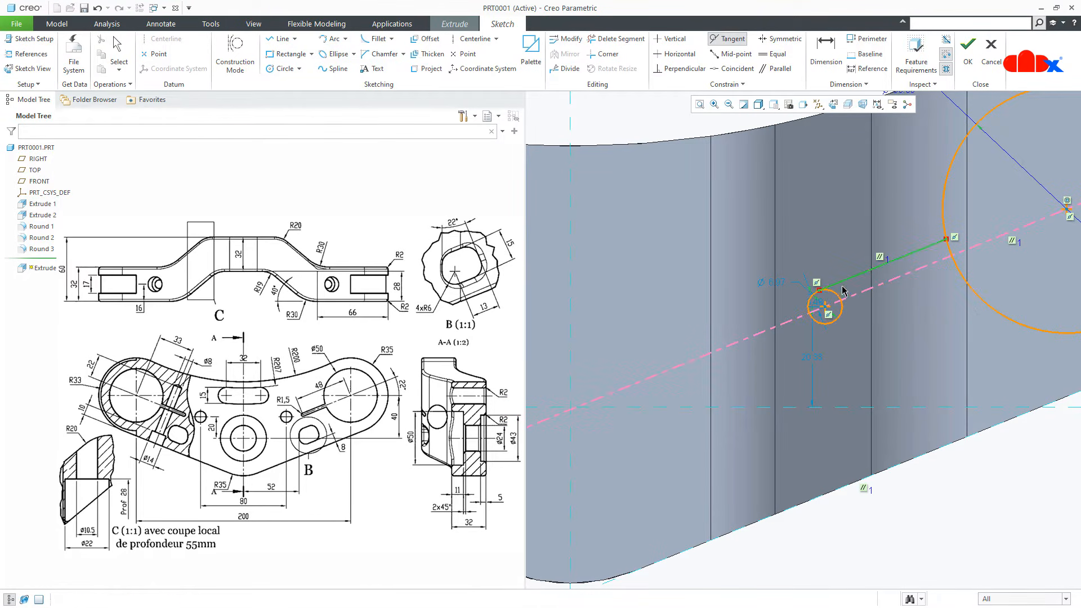
pyautogui.click(836, 301)
pyautogui.middleClick(837, 298)
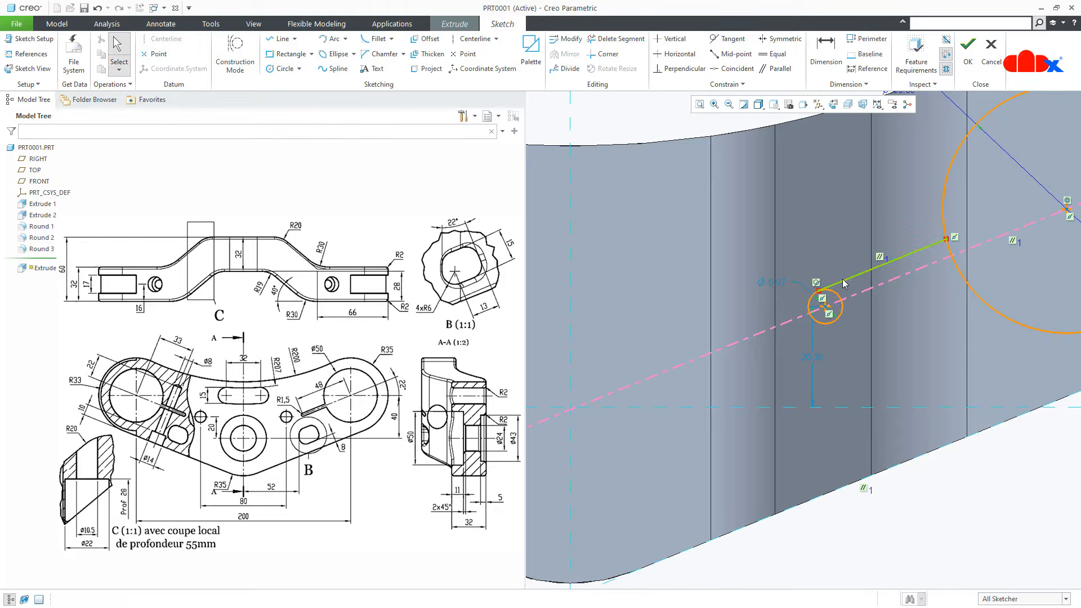
# Mirror the connecting line about the slanted centerline to form the slot's second side.
pyautogui.click(844, 281)
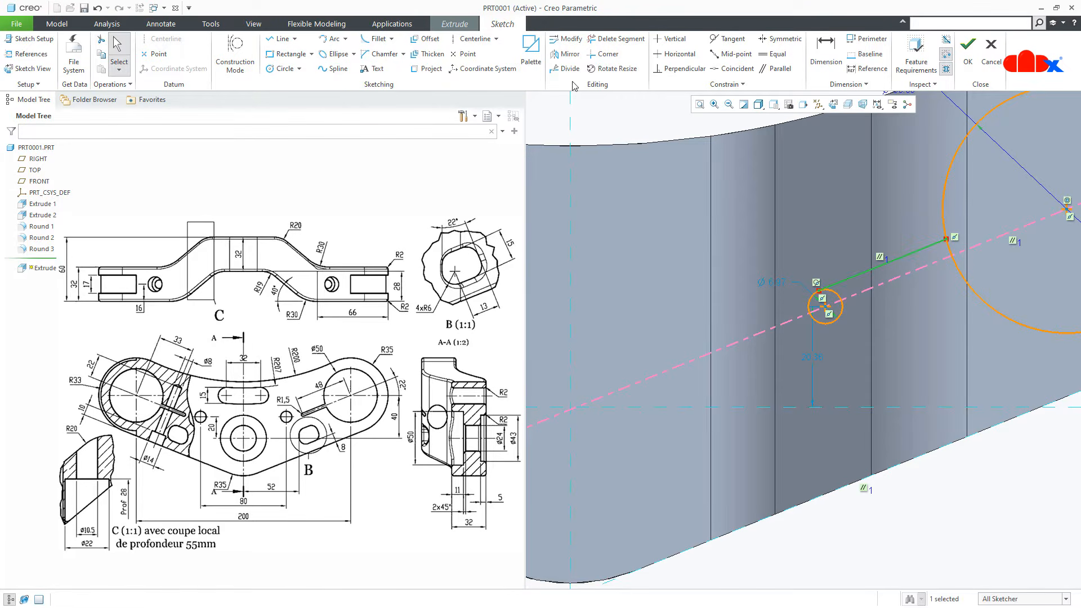
pyautogui.click(566, 54)
pyautogui.click(730, 350)
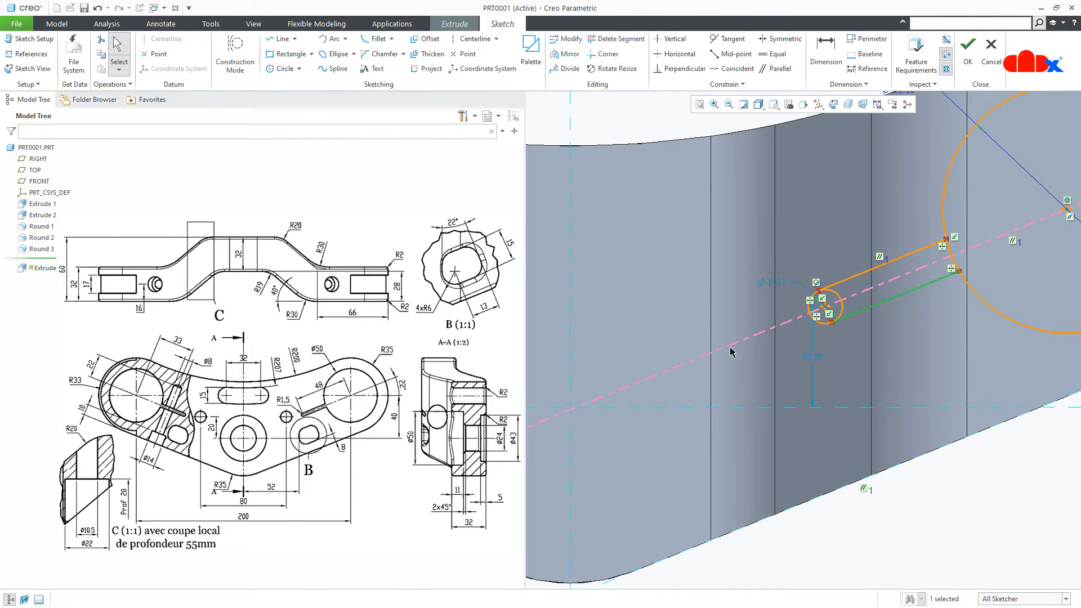
# Trim the arc segments of both circles lying between the slot lines, leaving one closed keyhole-shaped profile.
pyautogui.click(617, 38)
pyautogui.scroll(-4, 920, 280)
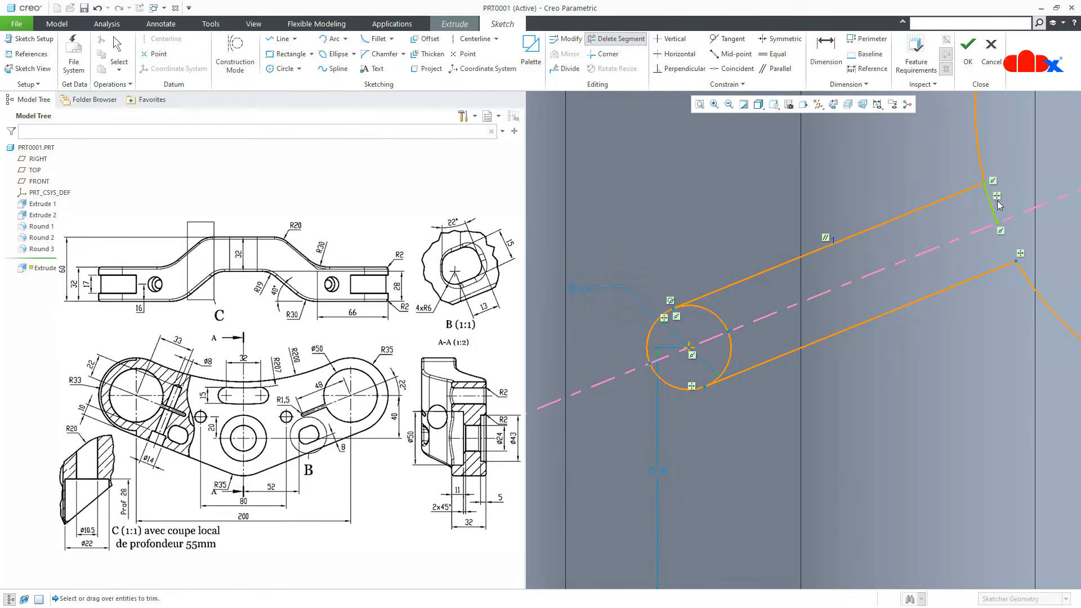
pyautogui.click(993, 209)
pyautogui.click(729, 335)
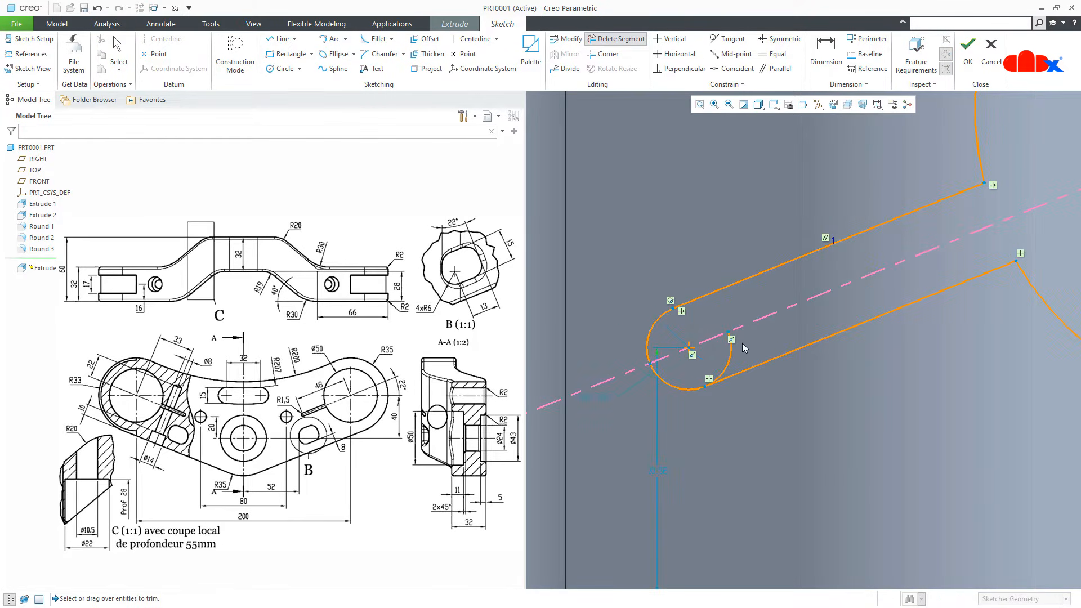
pyautogui.middleClick(778, 417)
# Set the radius of the slot's rounded end to 1.5 mm.
pyautogui.scroll(3, 758, 400)
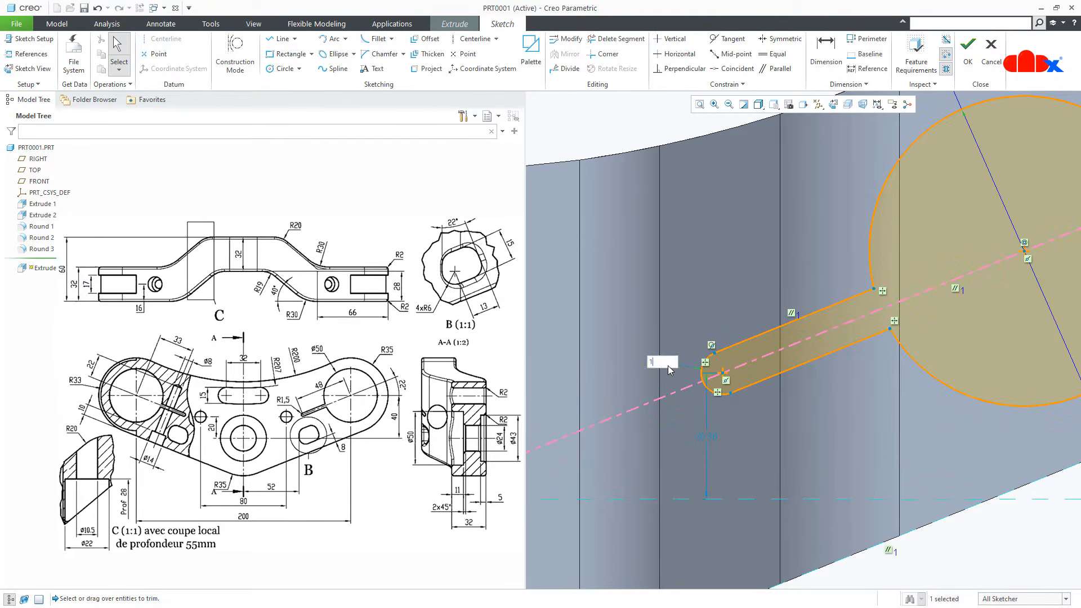
pyautogui.write('1.5')
pyautogui.press('Return')
# Dimension the slot's end to the centre of the 50 mm circle as 48 mm, measured along the slot.
pyautogui.scroll(2, 668, 369)
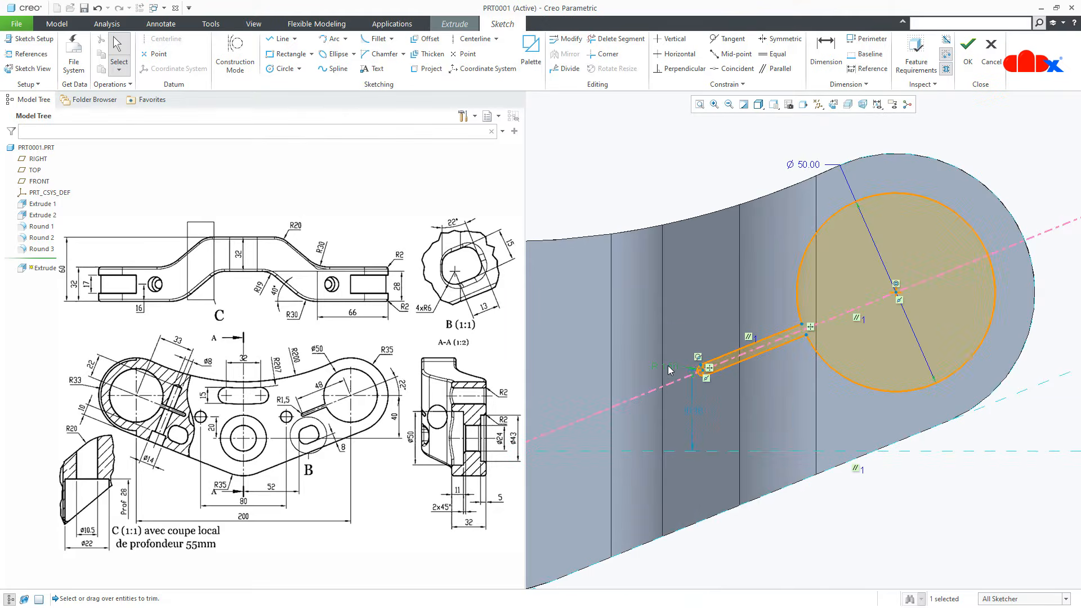
pyautogui.rightClick(668, 367)
pyautogui.click(789, 423)
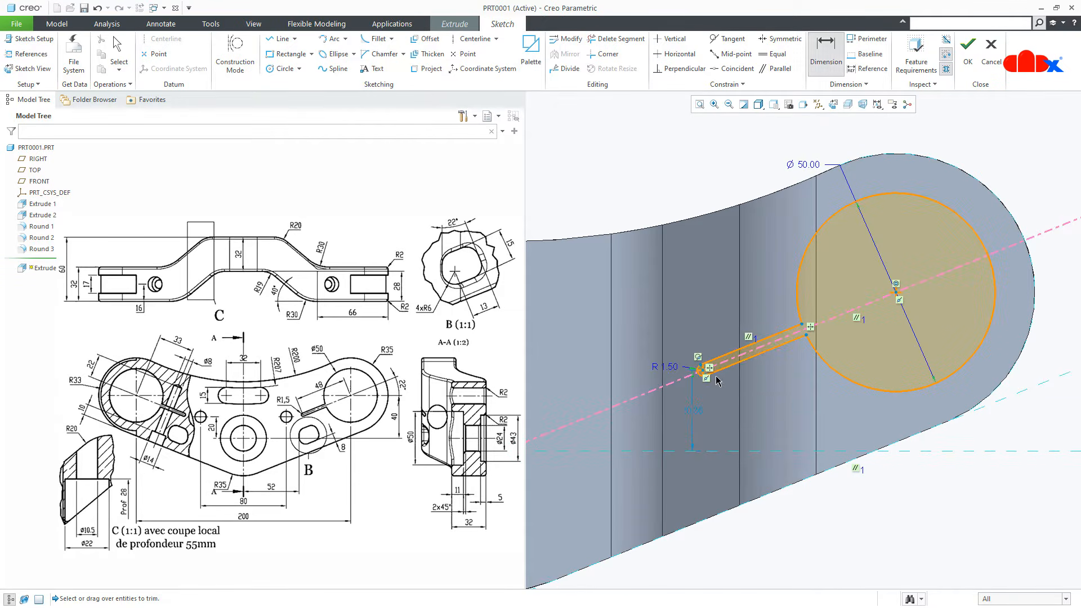
pyautogui.click(896, 293)
pyautogui.middleClick(764, 316)
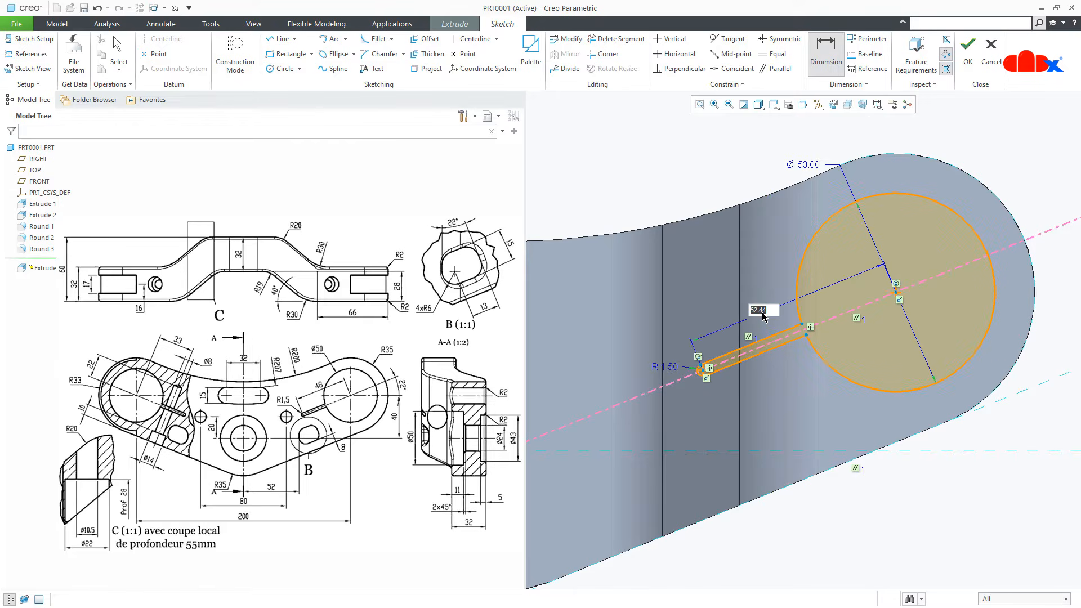
pyautogui.write('48')
pyautogui.press('Return')
pyautogui.scroll(-3, 764, 317)
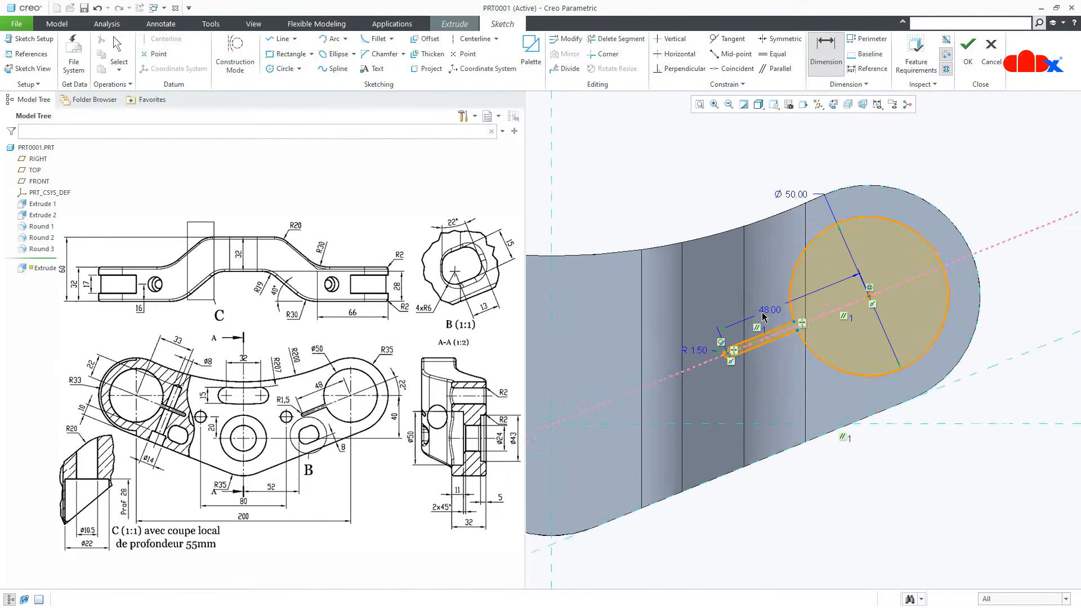
# Add a vertical centerline along the part's symmetry axis in the keyhole sketch.
pyautogui.rightClick(644, 208)
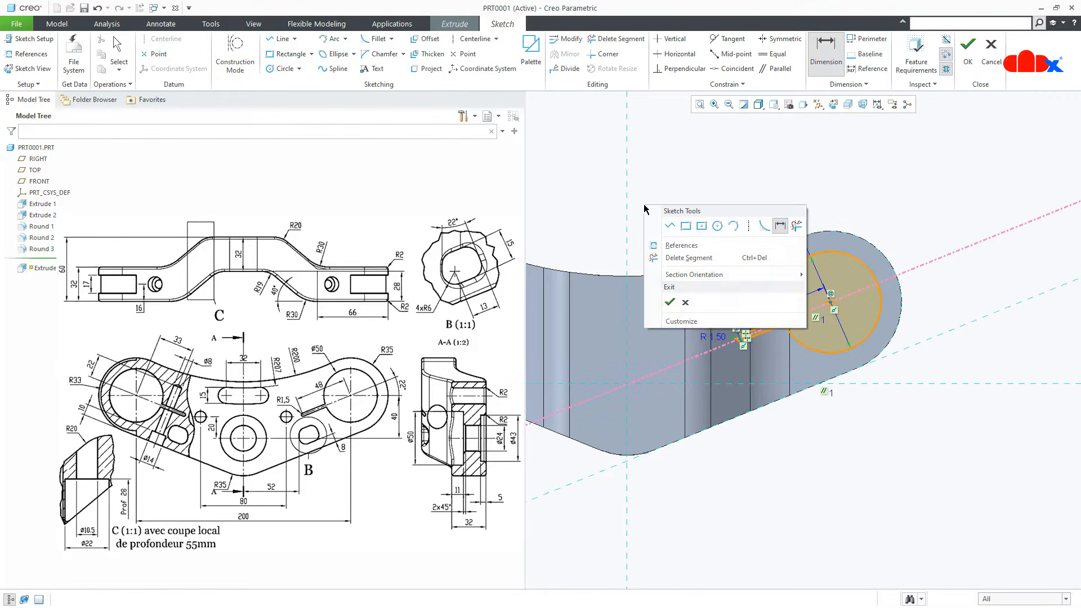
pyautogui.click(748, 224)
pyautogui.click(632, 183)
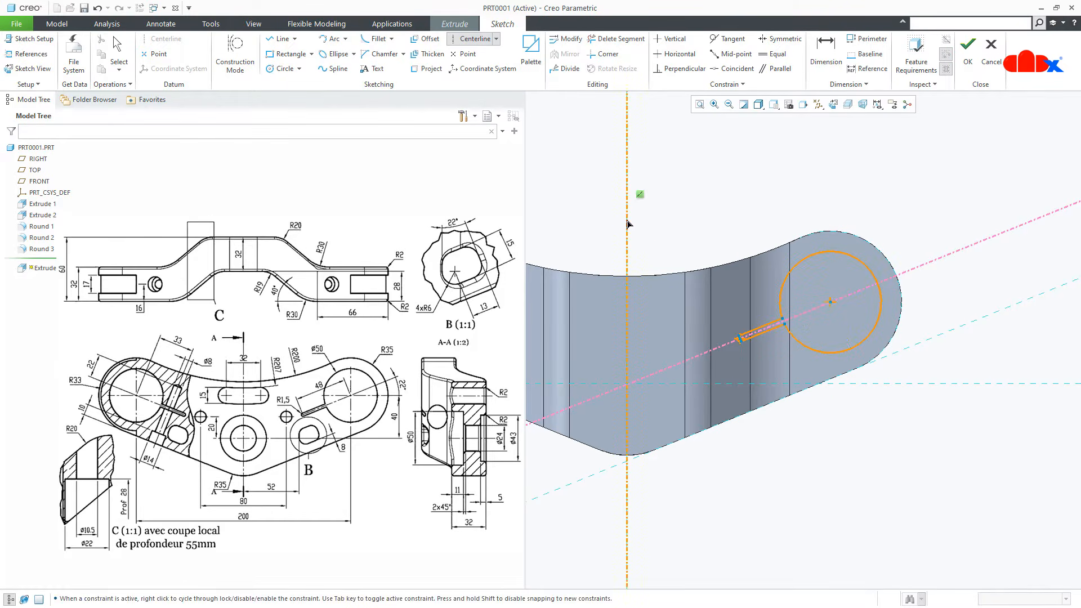
pyautogui.click(630, 223)
pyautogui.middleClick(727, 224)
# Mirror the complete keyhole profile about the vertical centerline onto the opposite lobe.
pyautogui.scroll(-2, 766, 220)
pyautogui.moveTo(721, 199)
pyautogui.mouseDown()
pyautogui.moveTo(831, 361)
pyautogui.moveTo(902, 411)
pyautogui.mouseUp()
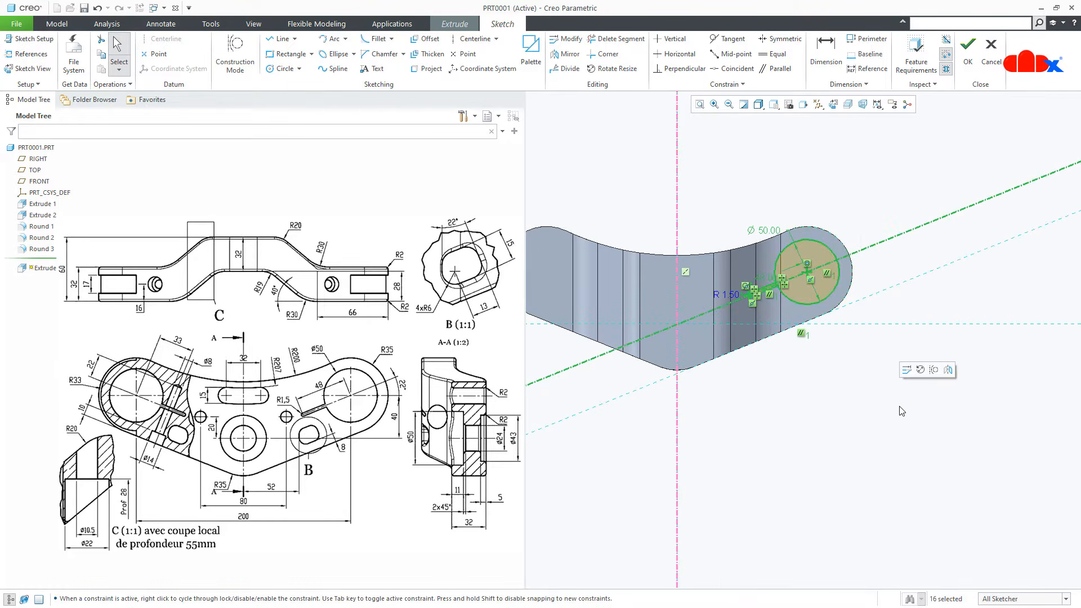
pyautogui.click(949, 370)
pyautogui.click(679, 423)
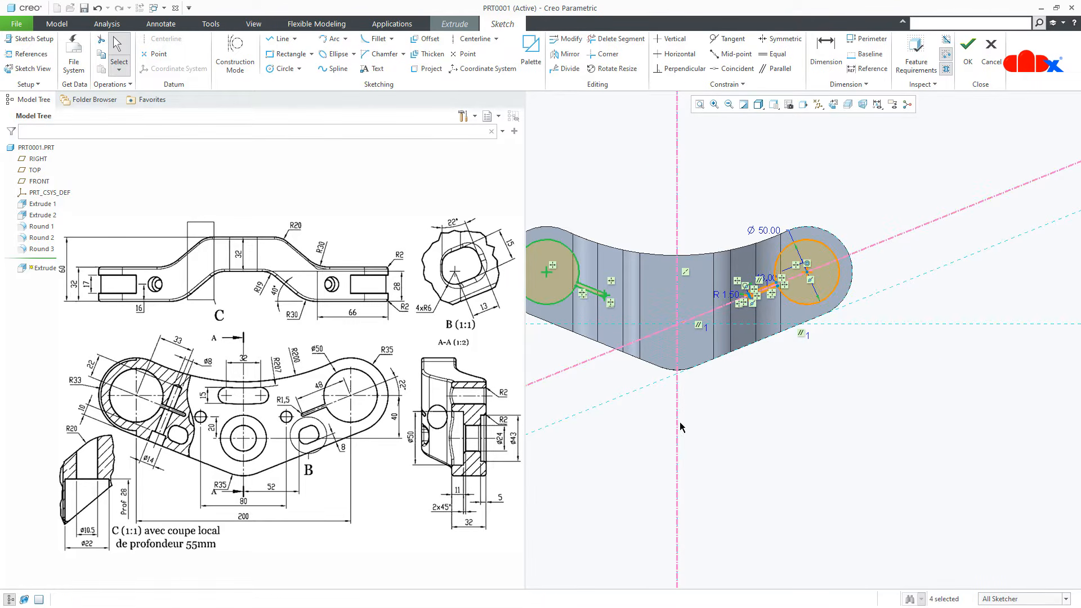
pyautogui.hotkey('ctrl', 'd')
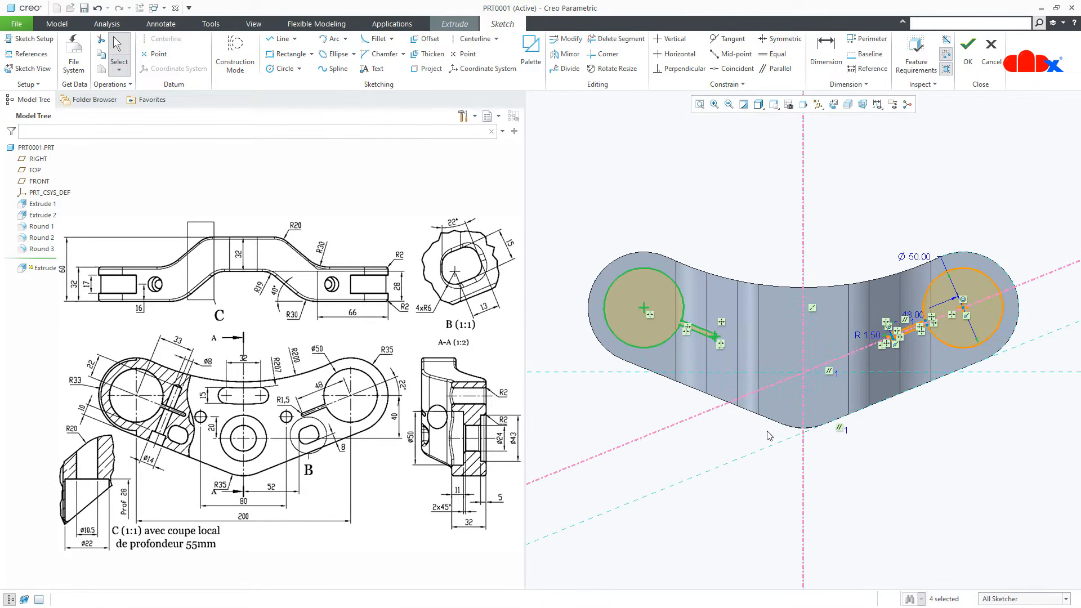
# Finish the sketch and extrude both keyhole profiles as a material-removing cut, with the direction flipped toward the part and passing completely through it.
pyautogui.rightClick(767, 432)
pyautogui.click(793, 558)
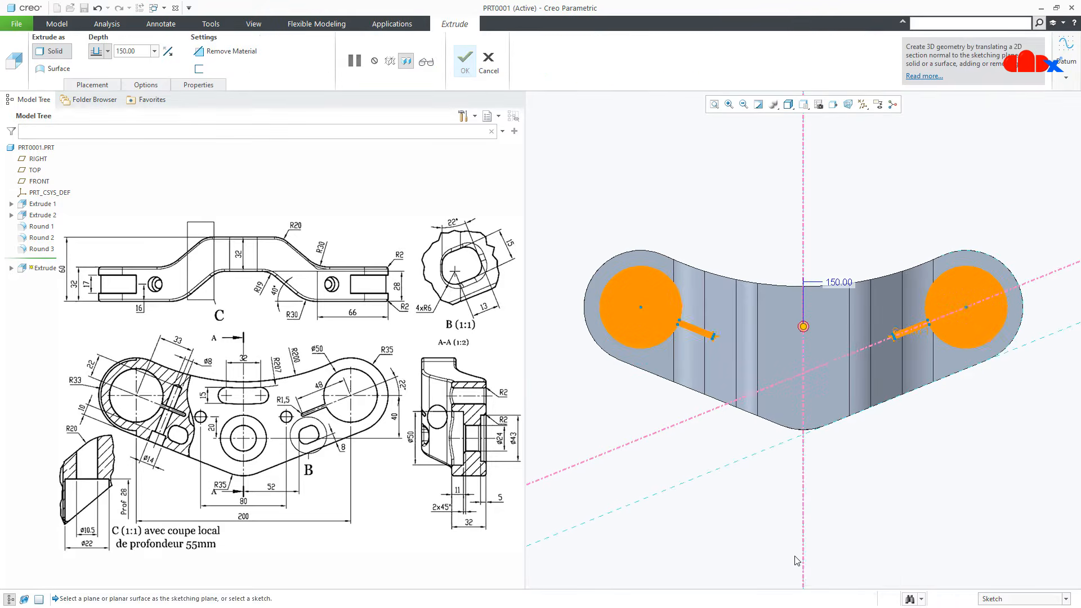
pyautogui.moveTo(790, 380); pyautogui.dragTo(792, 303, button='middle')
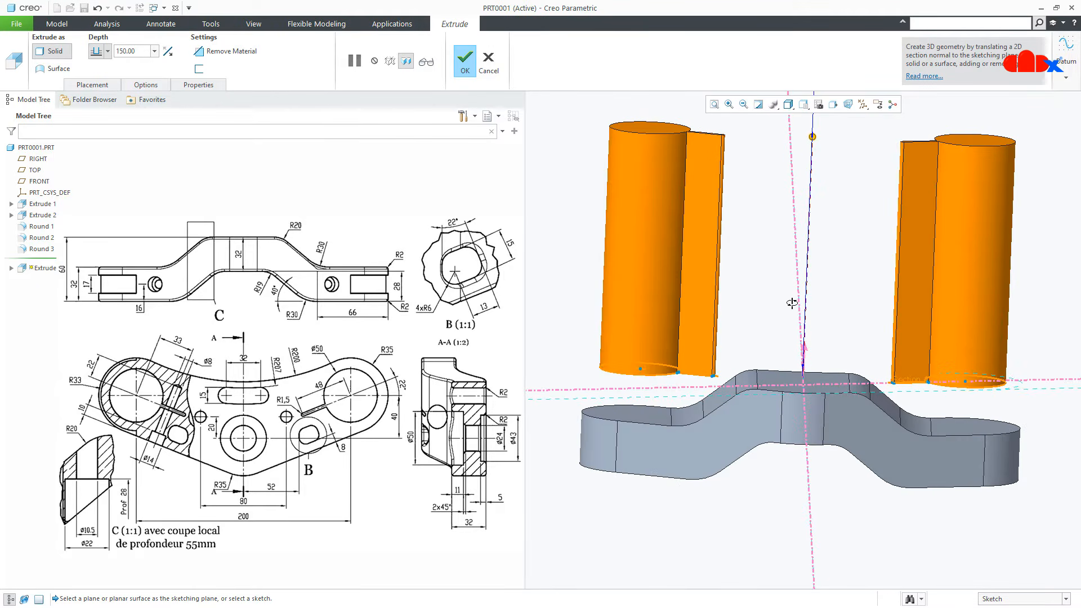
pyautogui.click(805, 350)
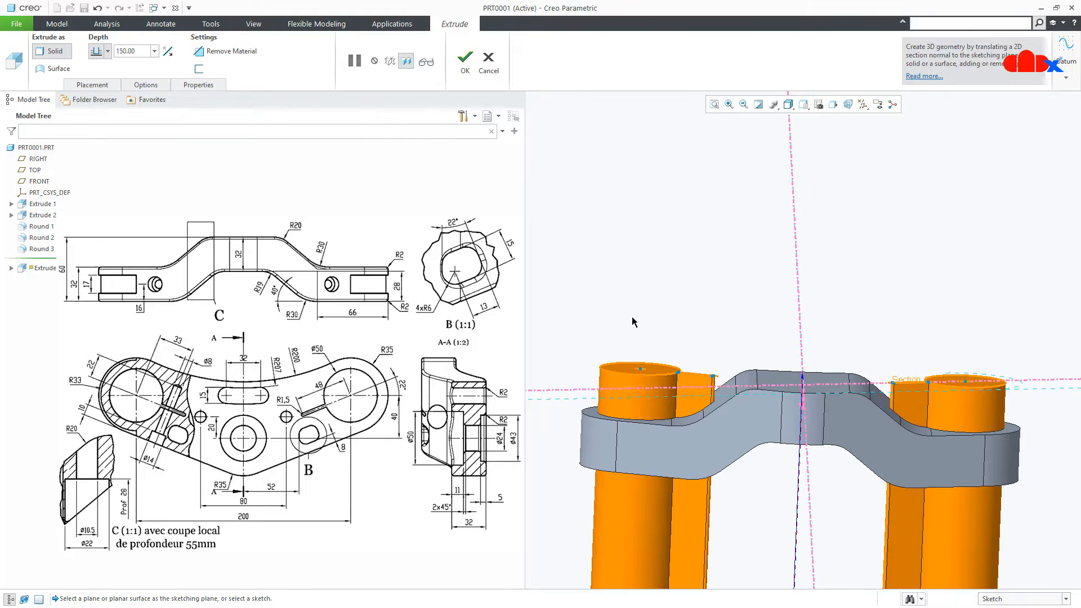
pyautogui.click(245, 52)
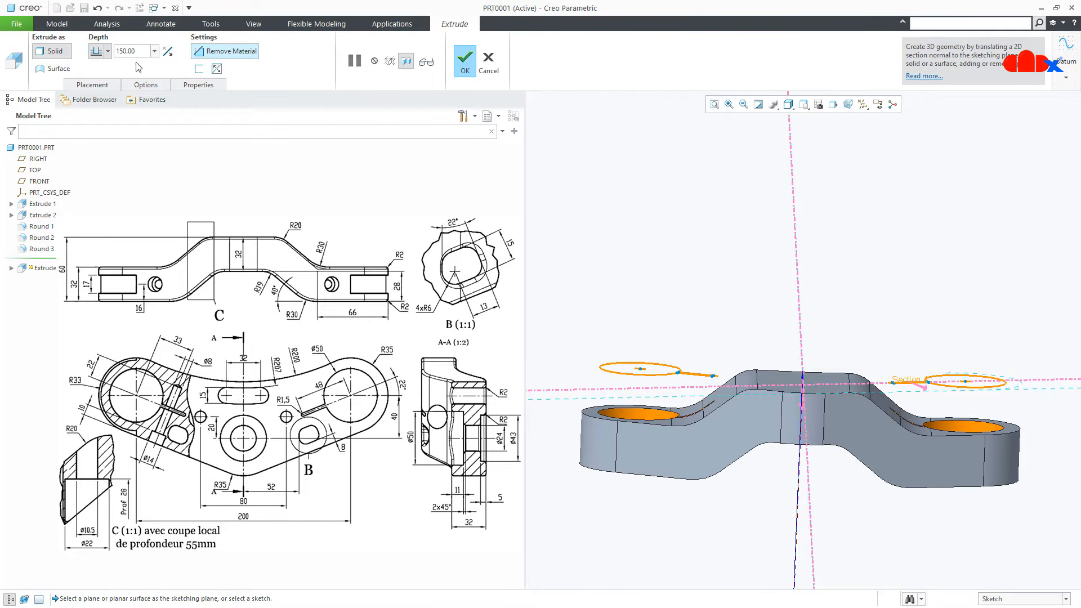
pyautogui.click(108, 52)
pyautogui.click(99, 100)
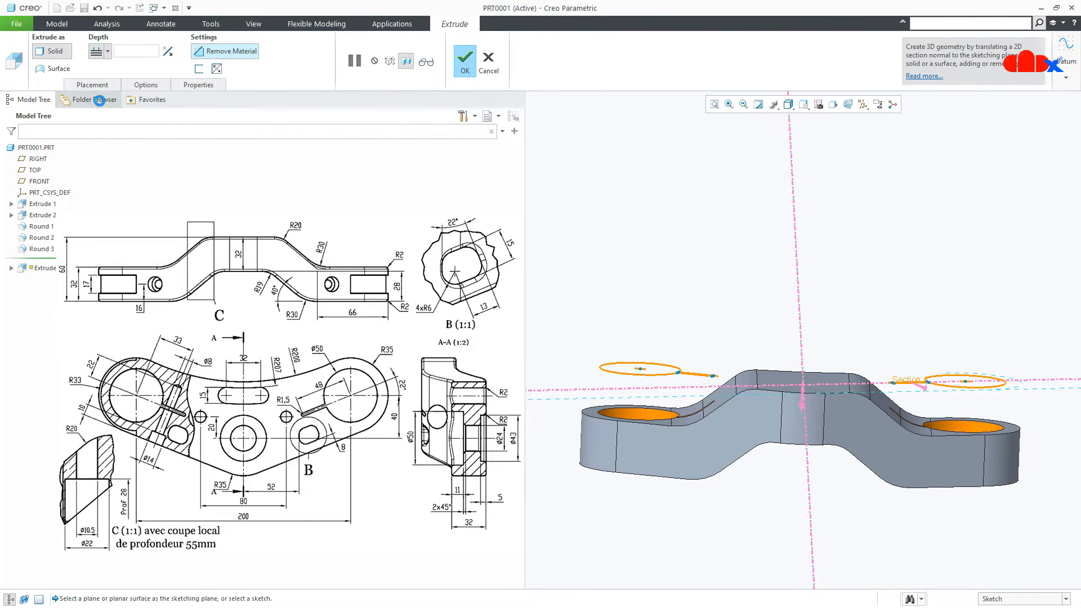
pyautogui.click(465, 61)
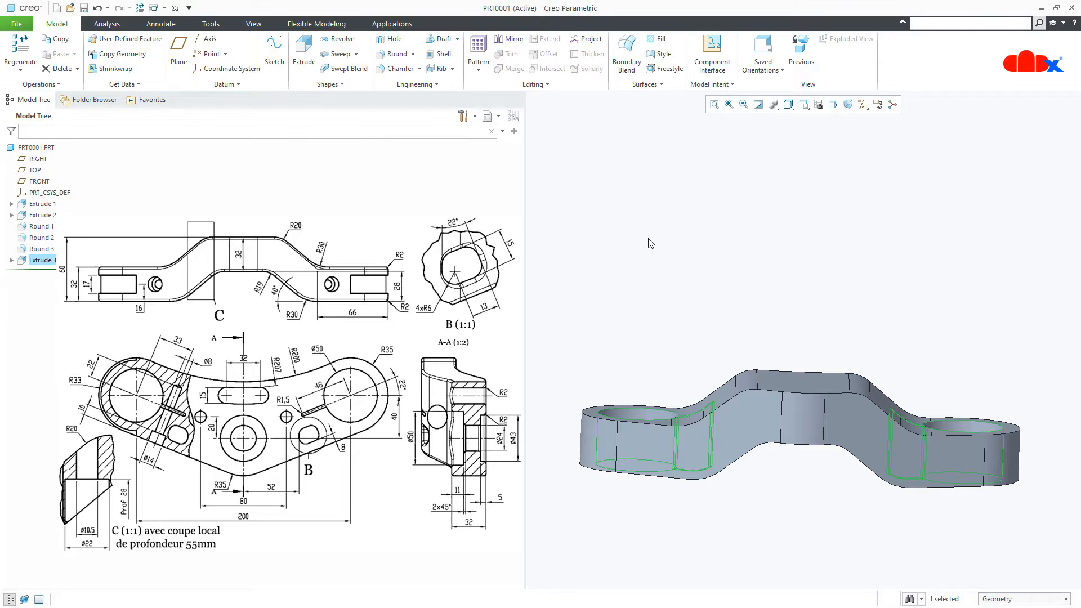
# Turn on the display of axes in the model view.
pyautogui.moveTo(651, 243); pyautogui.dragTo(700, 504, button='middle')
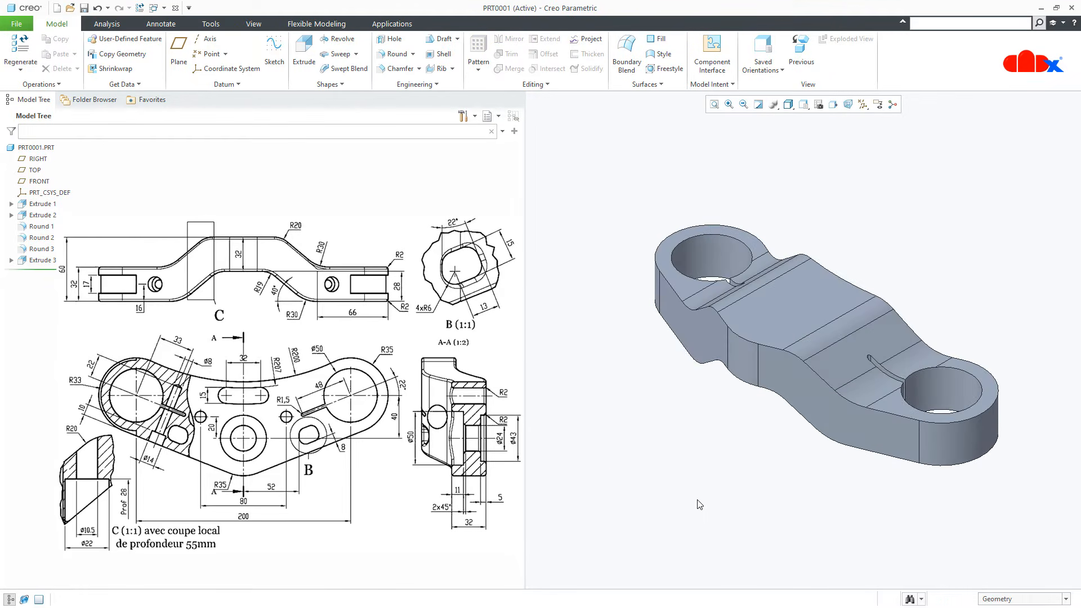
pyautogui.click(864, 105)
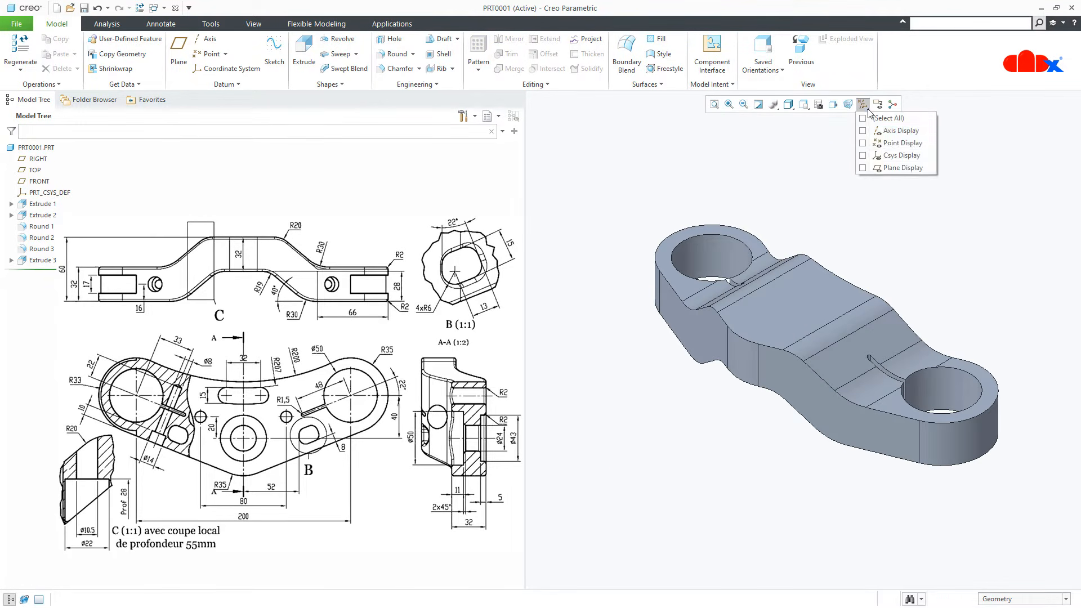
pyautogui.click(863, 130)
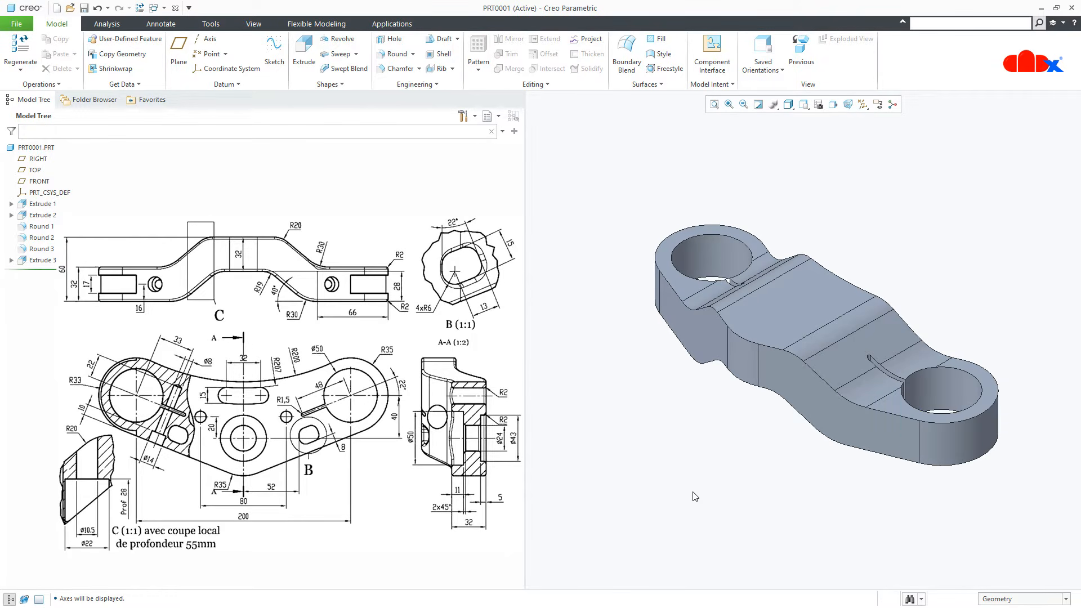
# Redefine the keyhole cut and reopen its section sketch, viewed square to the sketch plane.
pyautogui.click(40, 260)
pyautogui.click(53, 194)
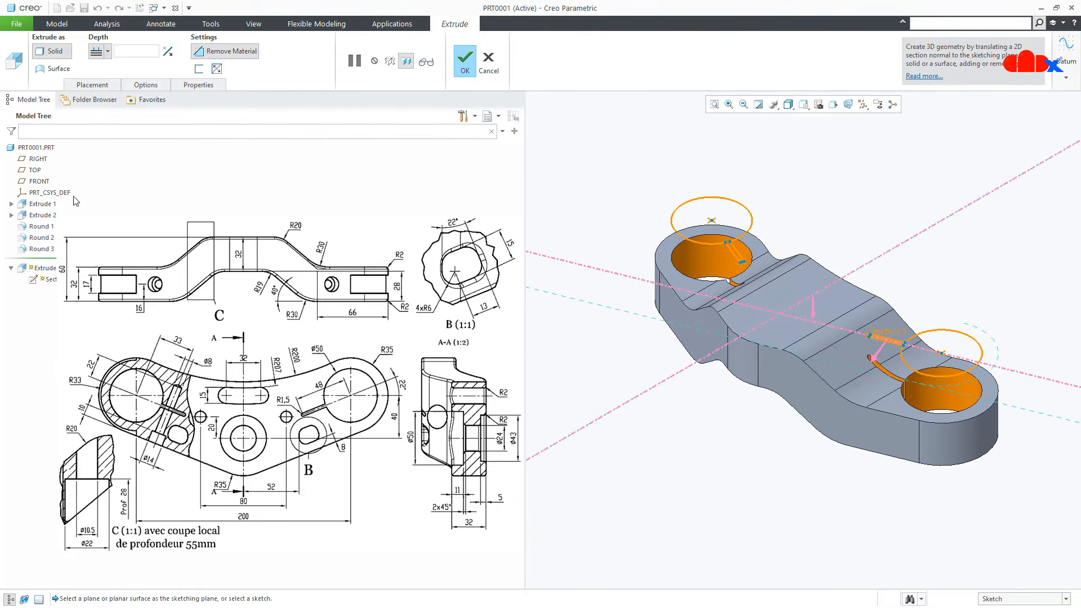
pyautogui.rightClick(575, 194)
pyautogui.click(581, 161)
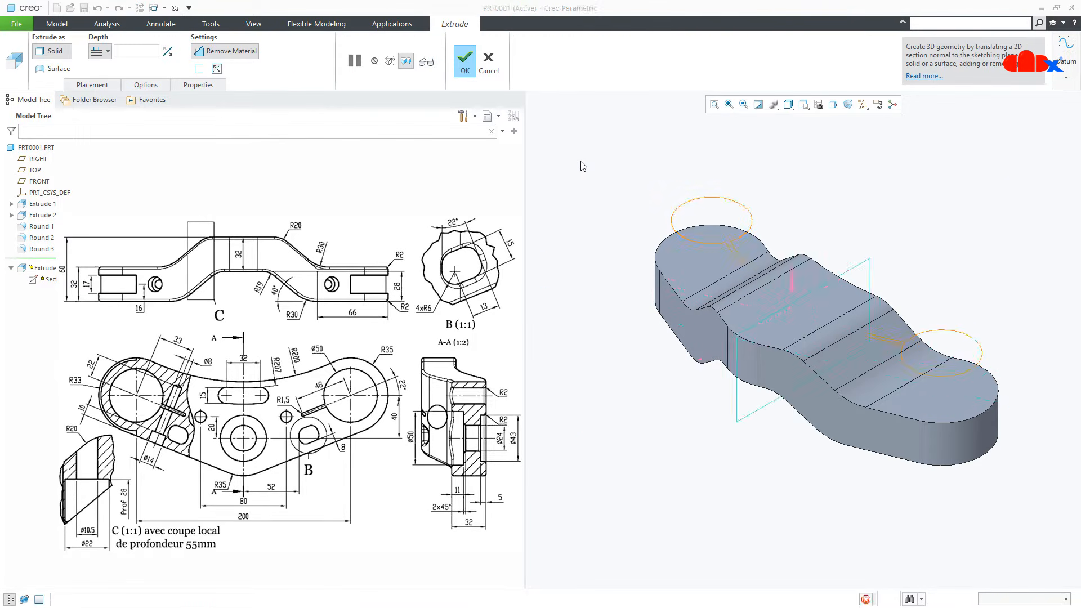
pyautogui.click(832, 105)
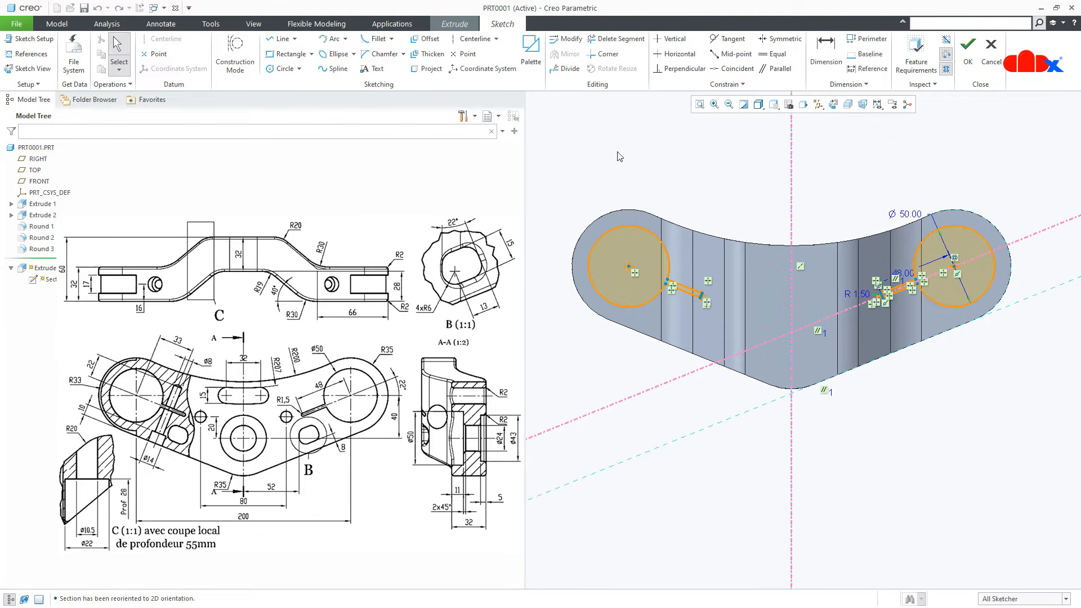
# Place geometry points at the centres of both 50 mm circles and complete the redefined cut so each bore has an axis.
pyautogui.click(157, 54)
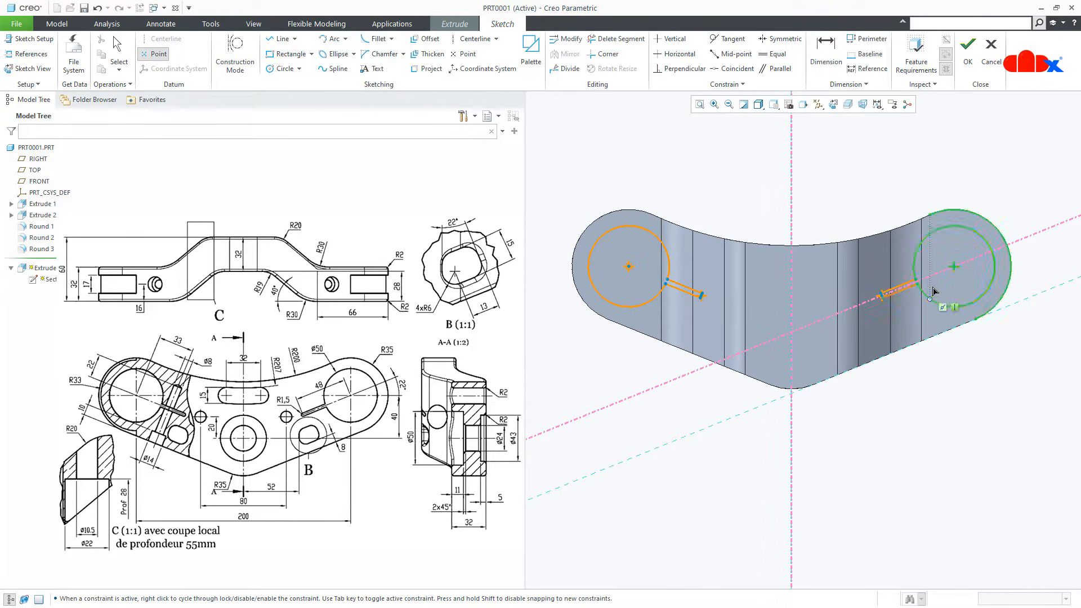
pyautogui.middleClick(949, 401)
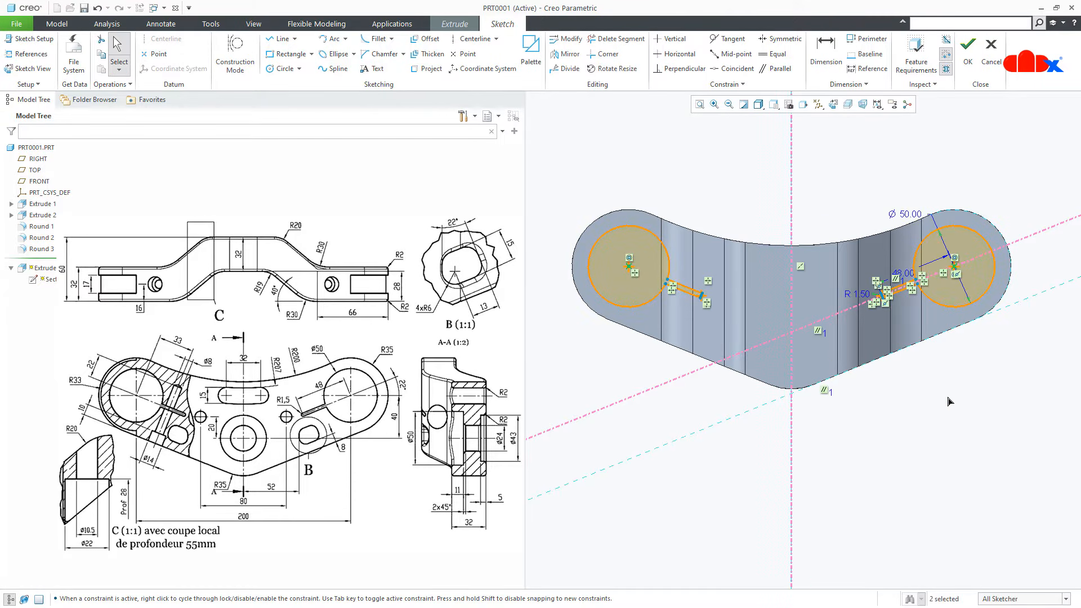
pyautogui.rightClick(949, 402)
pyautogui.click(976, 528)
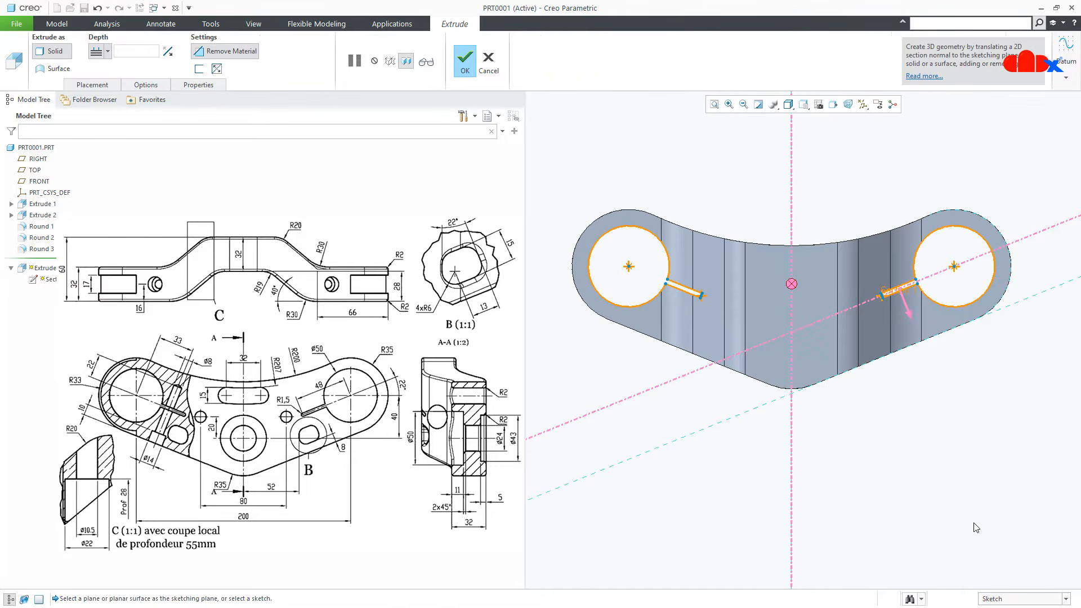
pyautogui.middleClick(976, 527)
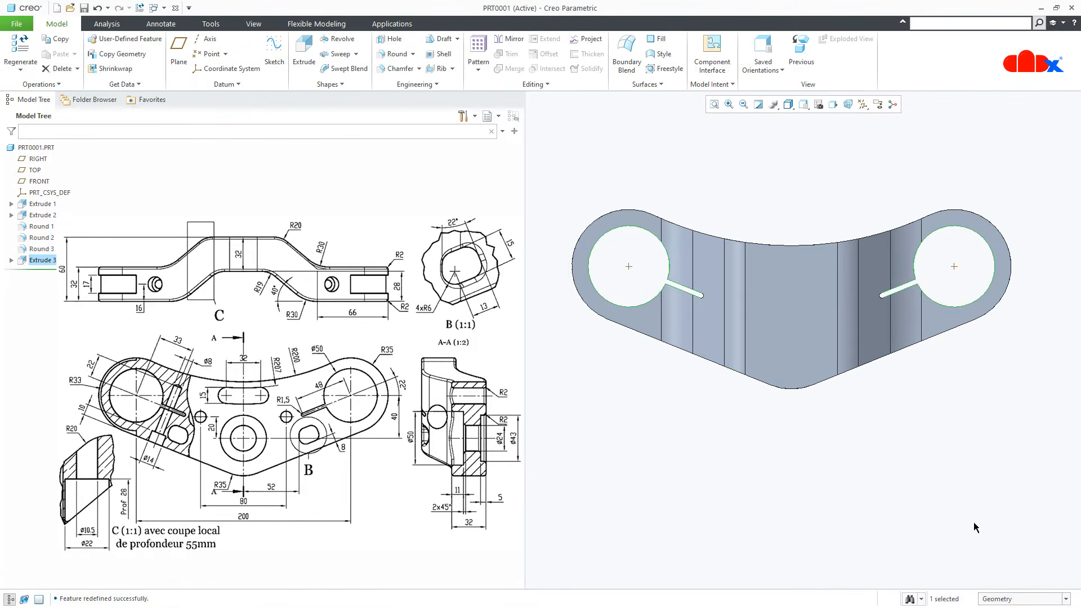
pyautogui.hotkey('ctrl', 'd')
pyautogui.click(974, 522)
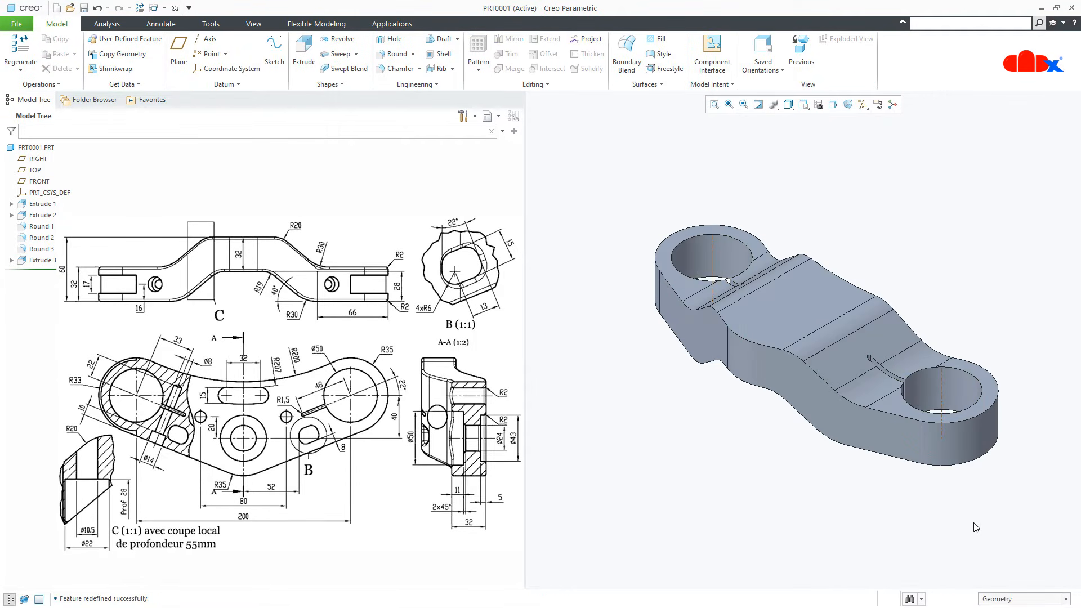
pyautogui.click(945, 403)
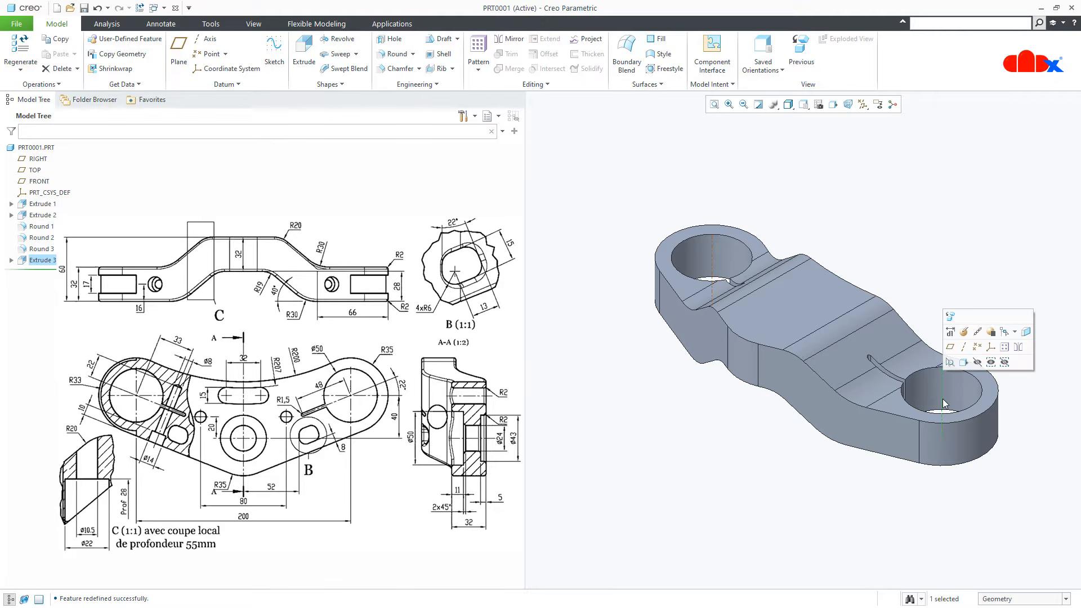
pyautogui.click(712, 256)
pyautogui.click(698, 482)
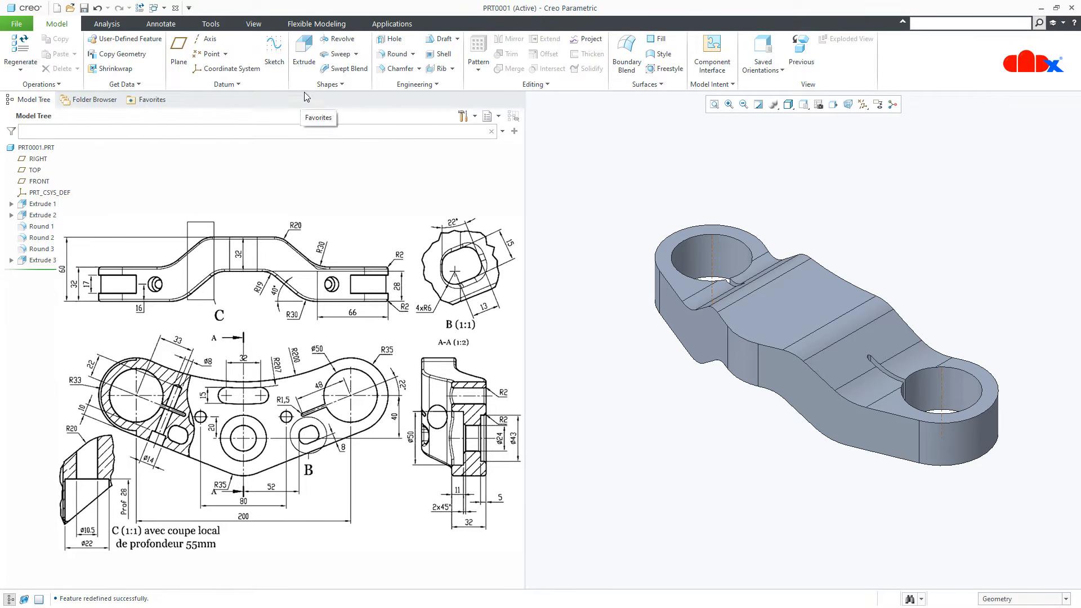
# Start a new Extrude and begin a datum plane offset from the flat underside of the lobes.
pyautogui.click(303, 52)
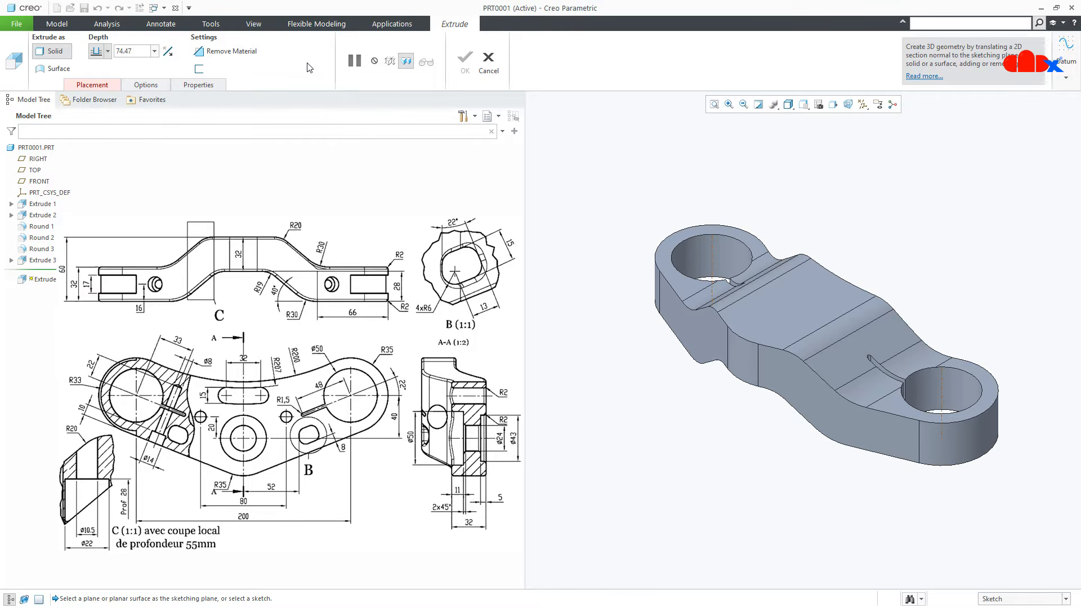
pyautogui.click(1065, 70)
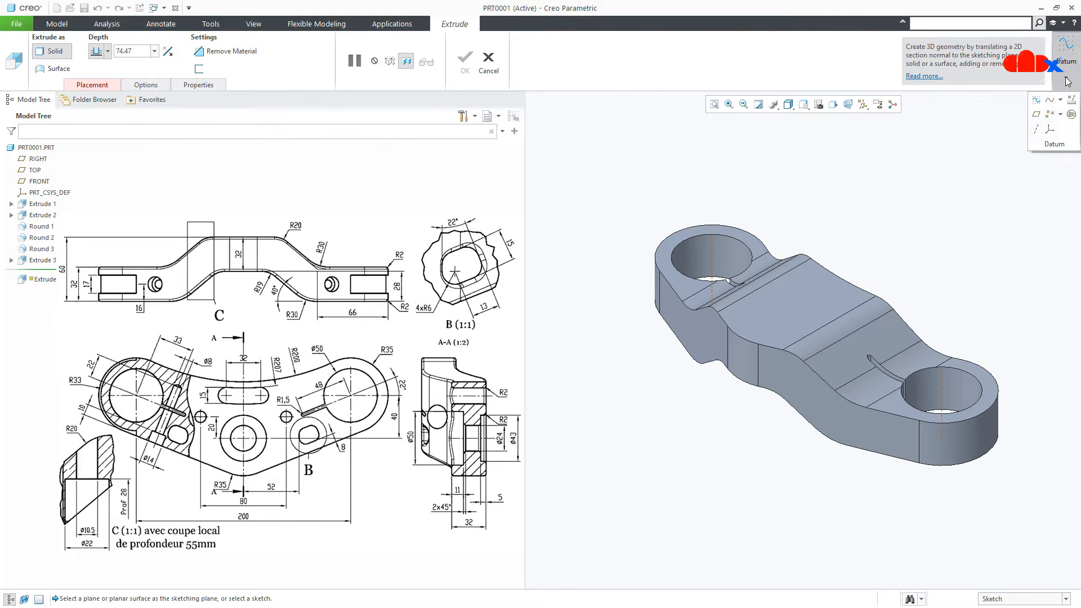
pyautogui.click(1037, 114)
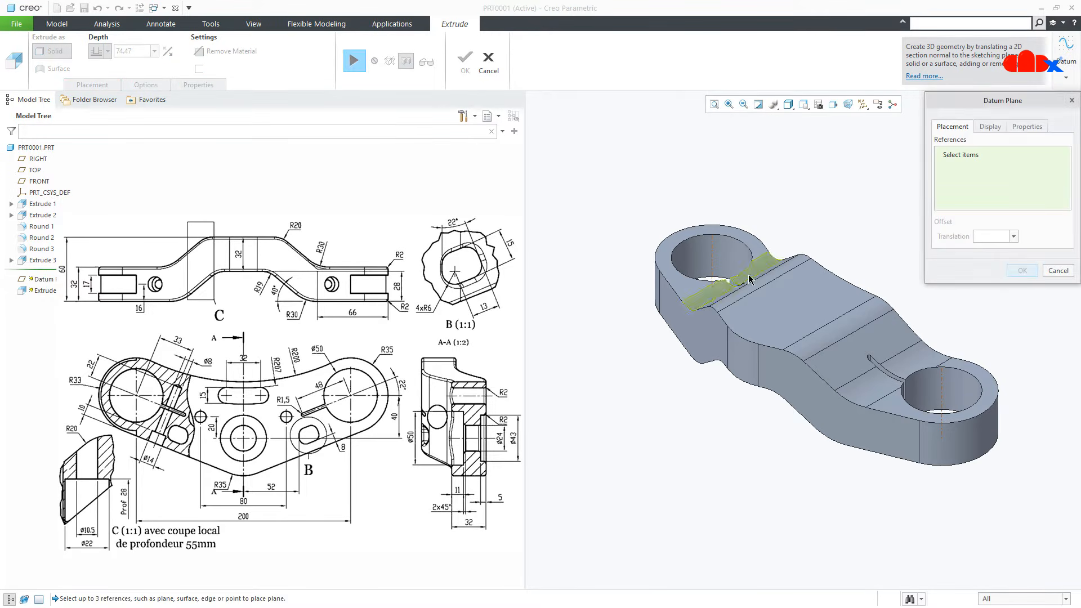
pyautogui.moveTo(732, 273); pyautogui.dragTo(795, 241, button='middle')
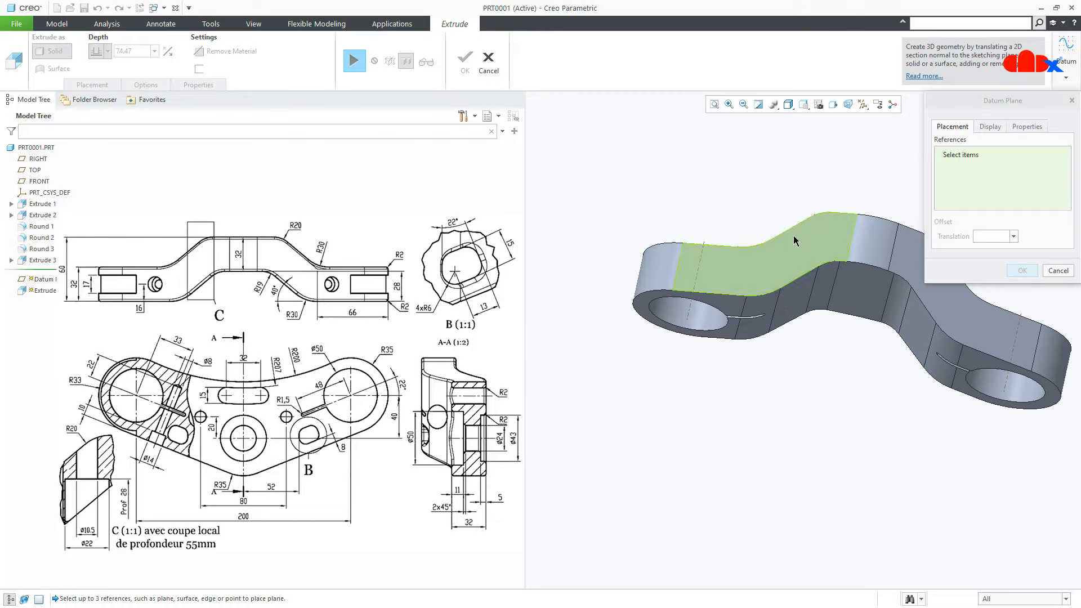
pyautogui.click(733, 307)
pyautogui.moveTo(732, 307); pyautogui.dragTo(865, 302, button='middle')
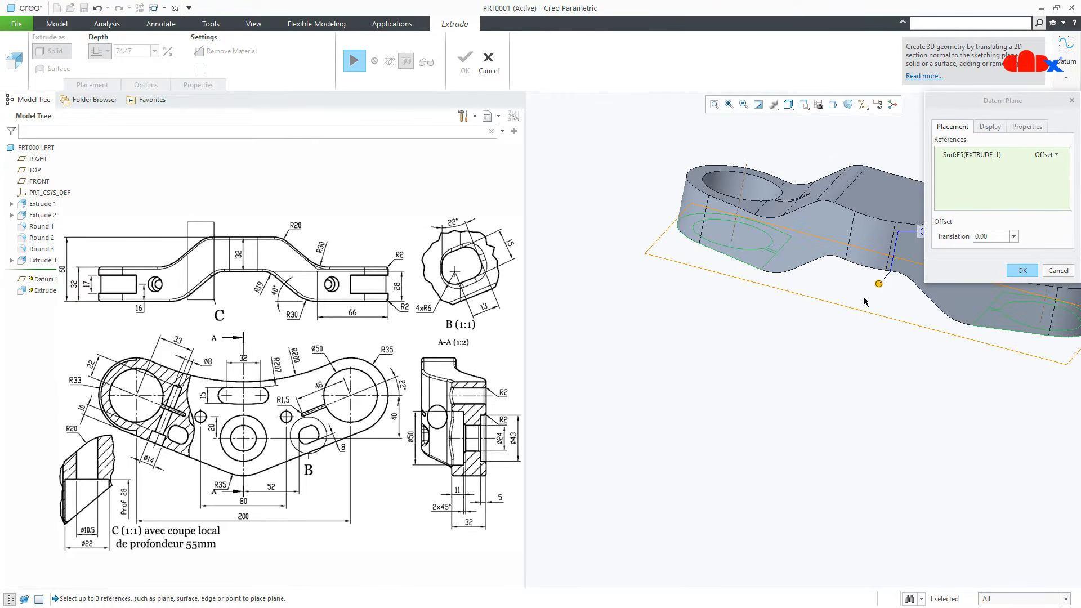
# Set the datum plane's offset to 16 mm into the lobes and start the extrude sketch on it.
pyautogui.moveTo(880, 284); pyautogui.dragTo(888, 267)
pyautogui.scroll(4, 759, 317)
pyautogui.moveTo(760, 315); pyautogui.dragTo(731, 319, button='middle')
pyautogui.doubleClick(888, 238)
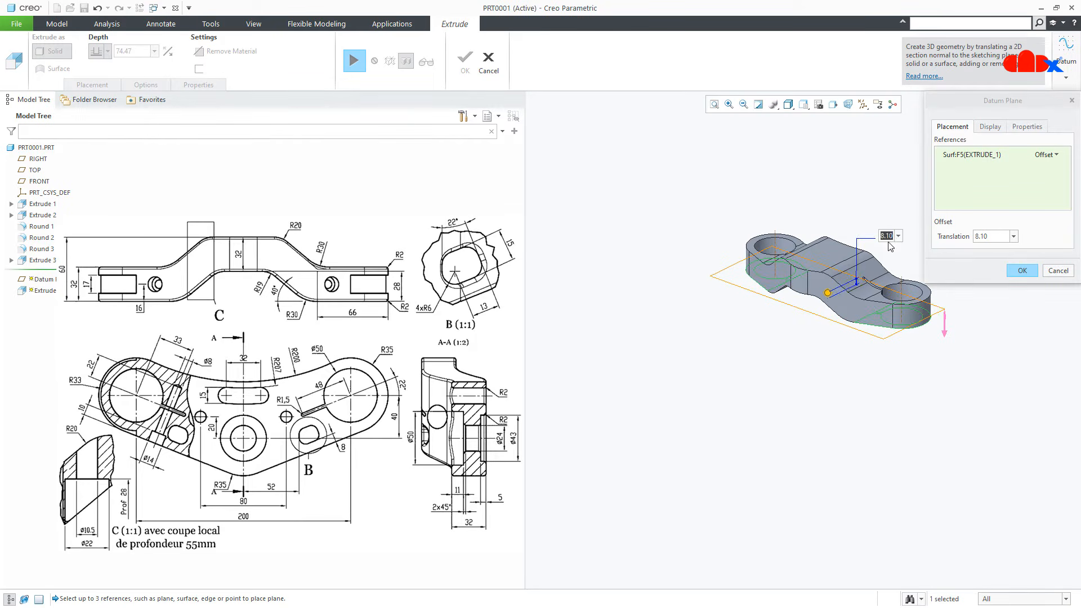
pyautogui.press('Return')
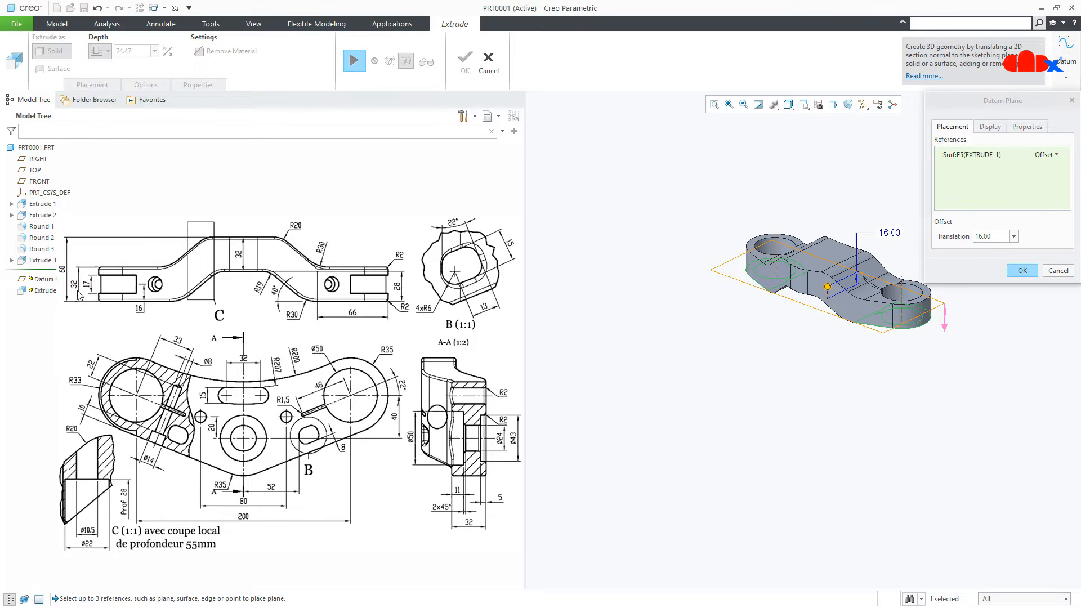
pyautogui.click(1020, 269)
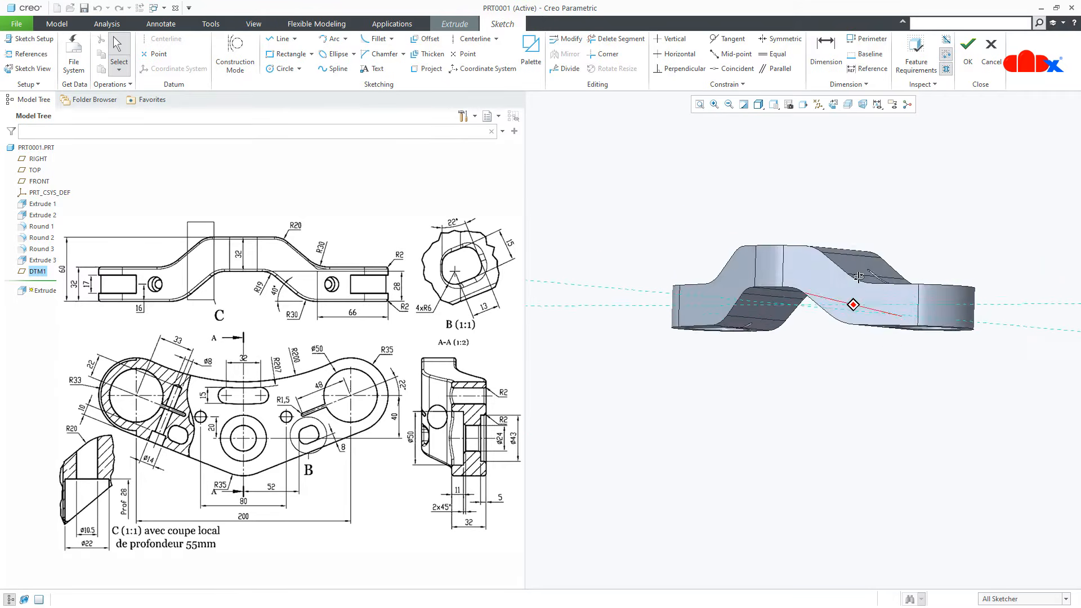
# Flip the sketch view direction so the section is viewed square-on from the opposite side, matching the reference drawing.
pyautogui.moveTo(858, 276); pyautogui.dragTo(882, 315, button='middle')
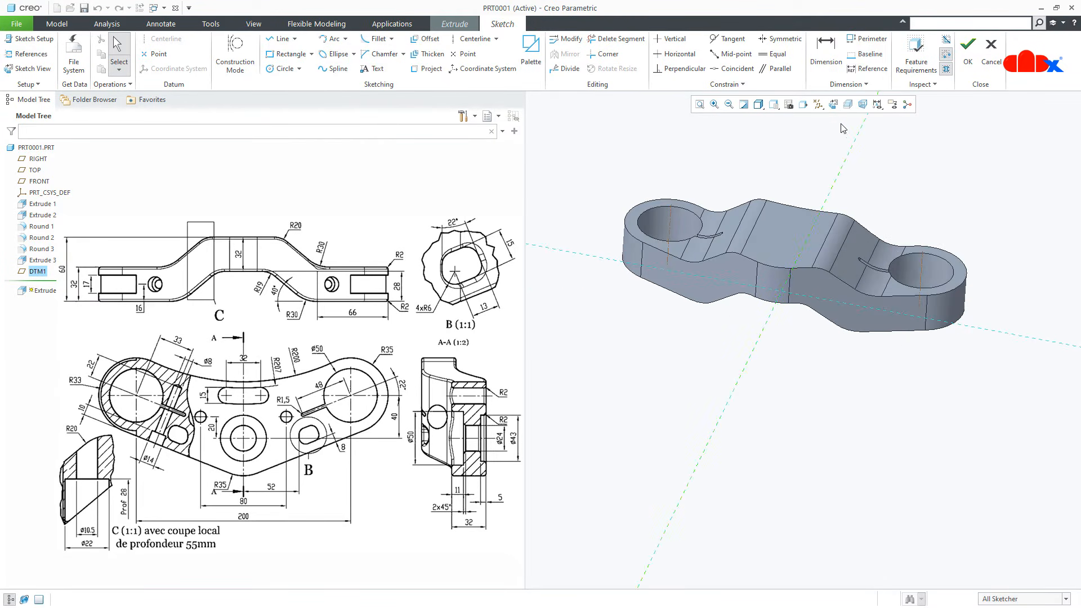
pyautogui.click(823, 106)
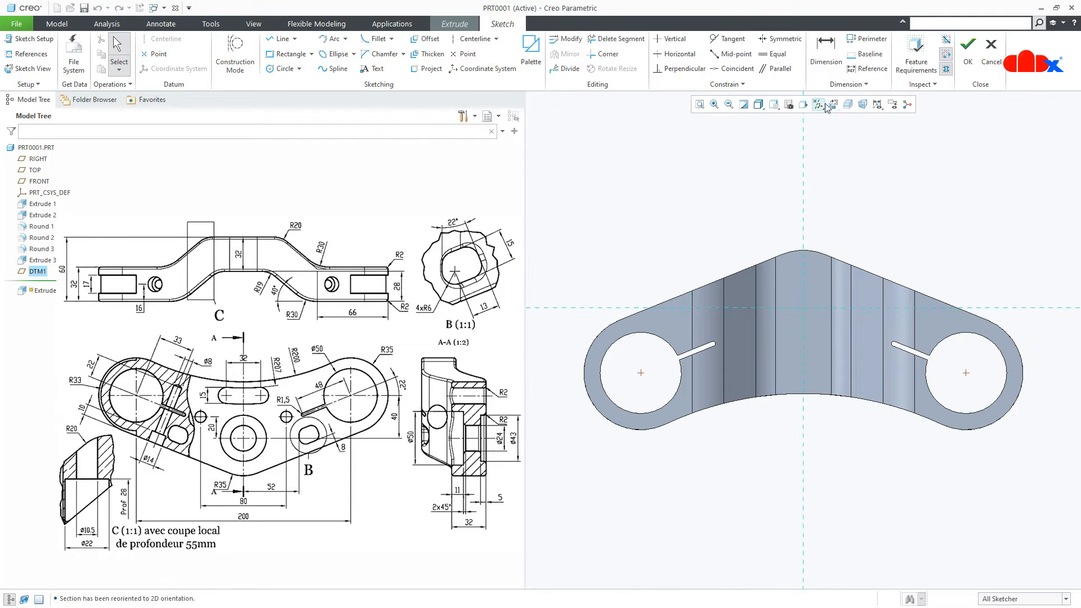
pyautogui.click(31, 39)
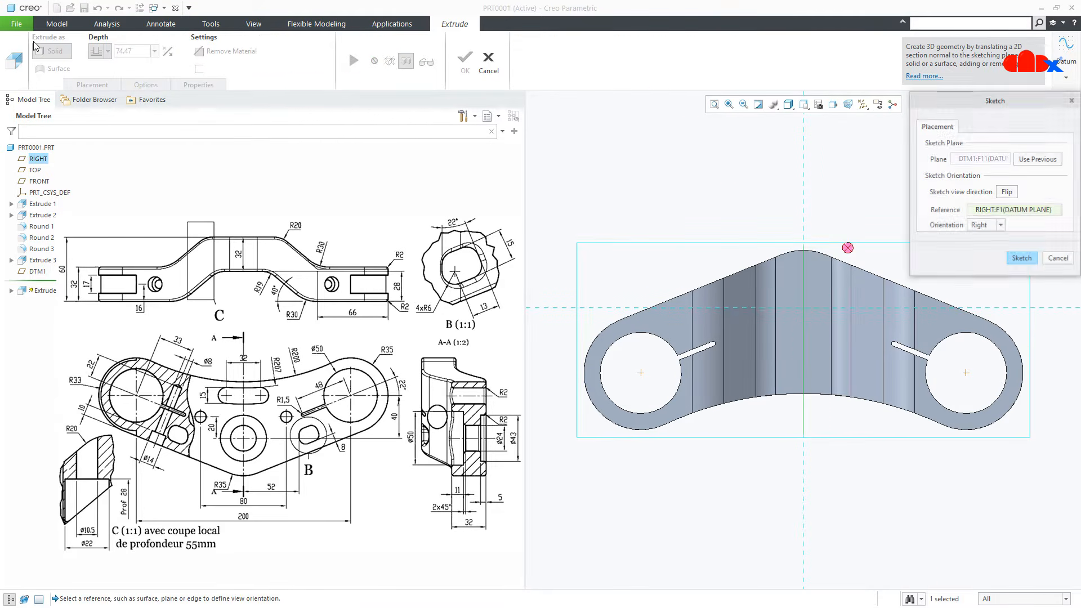
pyautogui.click(1007, 192)
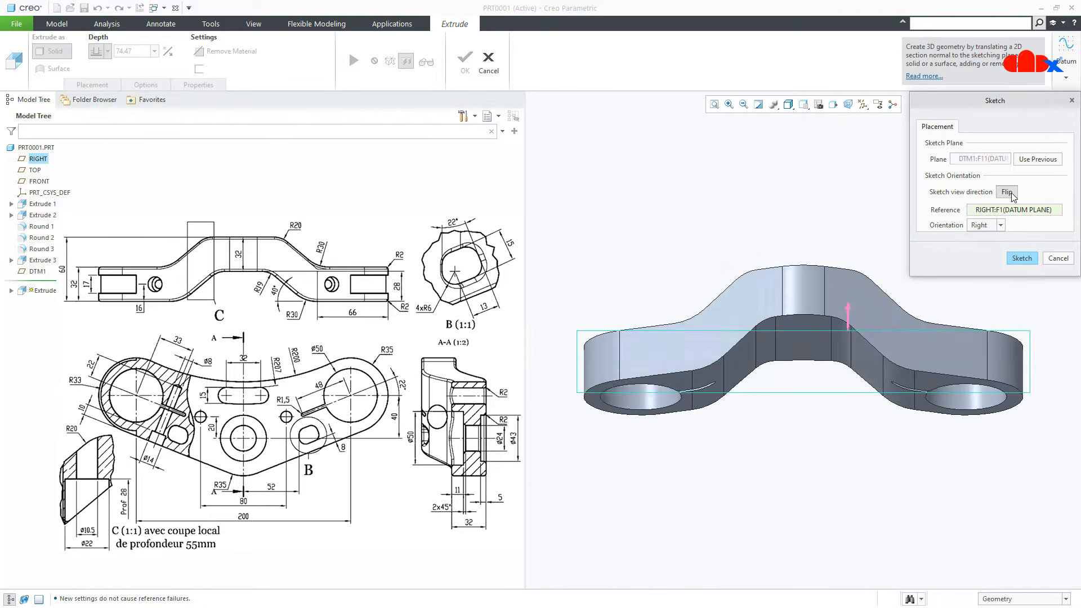
pyautogui.click(1021, 259)
# Draw a vertical centerline along the bracket's axis of symmetry.
pyautogui.rightClick(850, 192)
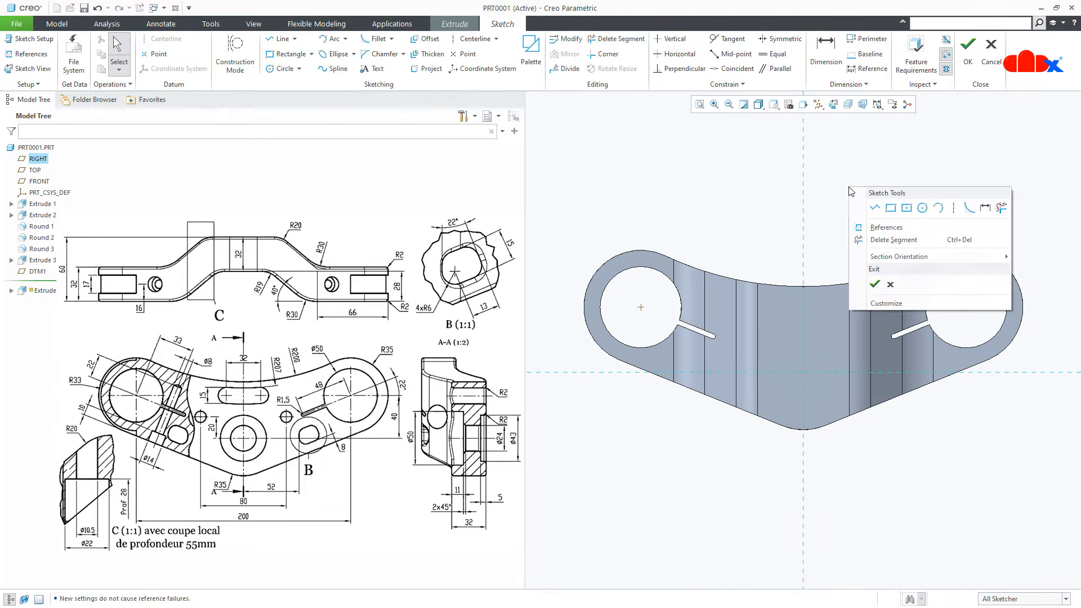
pyautogui.click(957, 210)
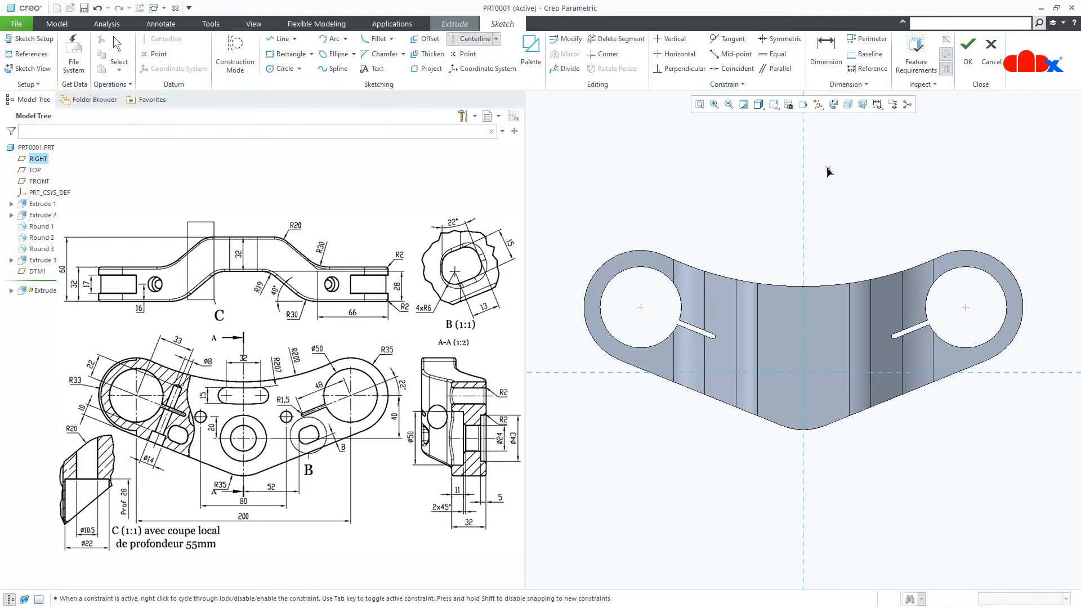
pyautogui.click(803, 150)
pyautogui.click(805, 195)
pyautogui.middleClick(848, 196)
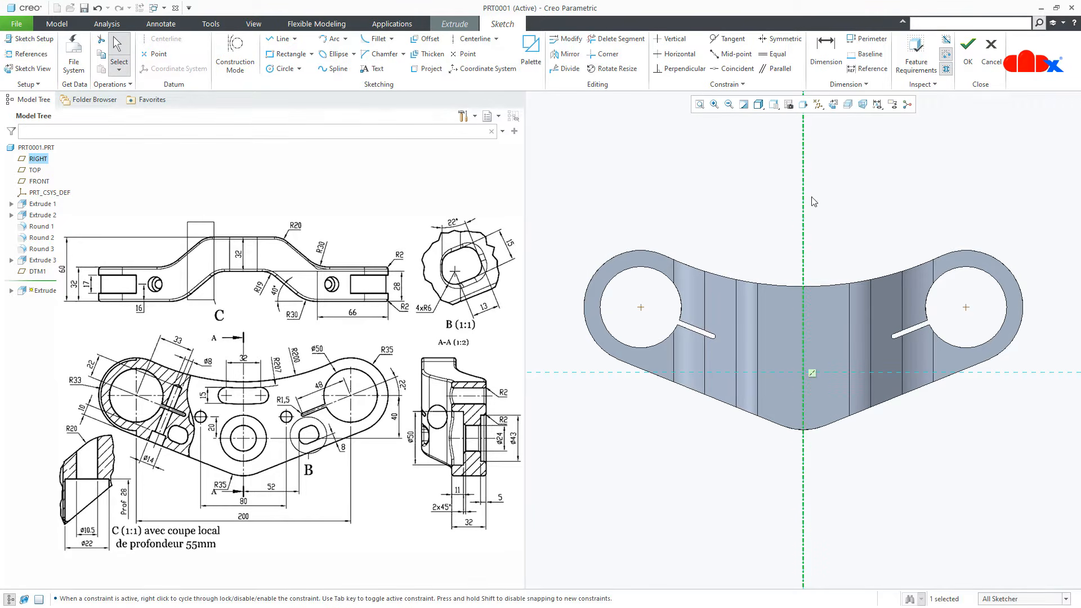
# Add the left lobe's outer arc and the adjoining slanted lower edge as sketch references.
pyautogui.click(29, 54)
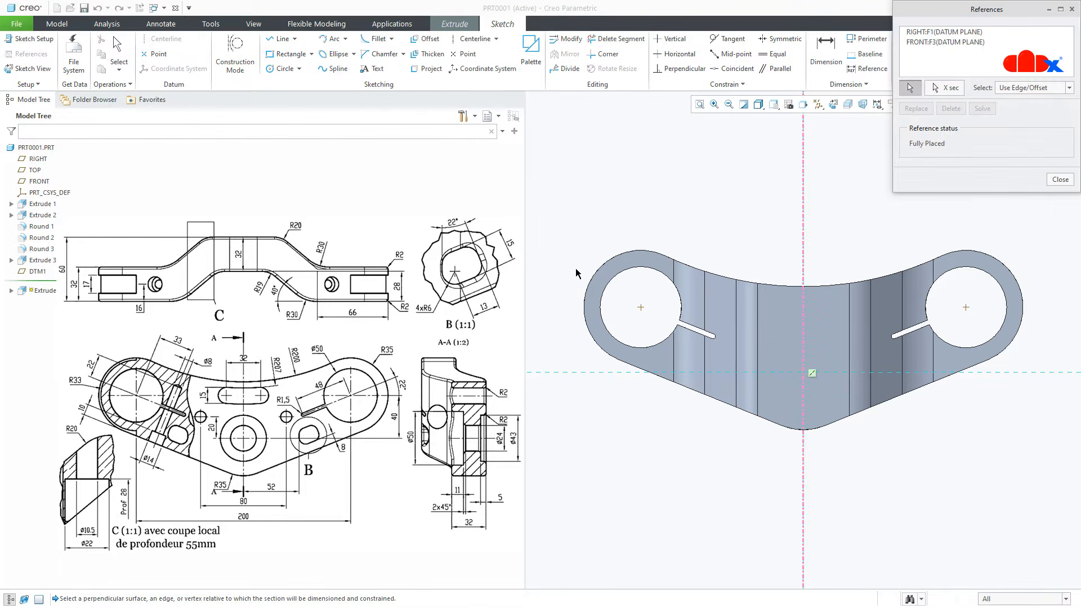
pyautogui.click(591, 274)
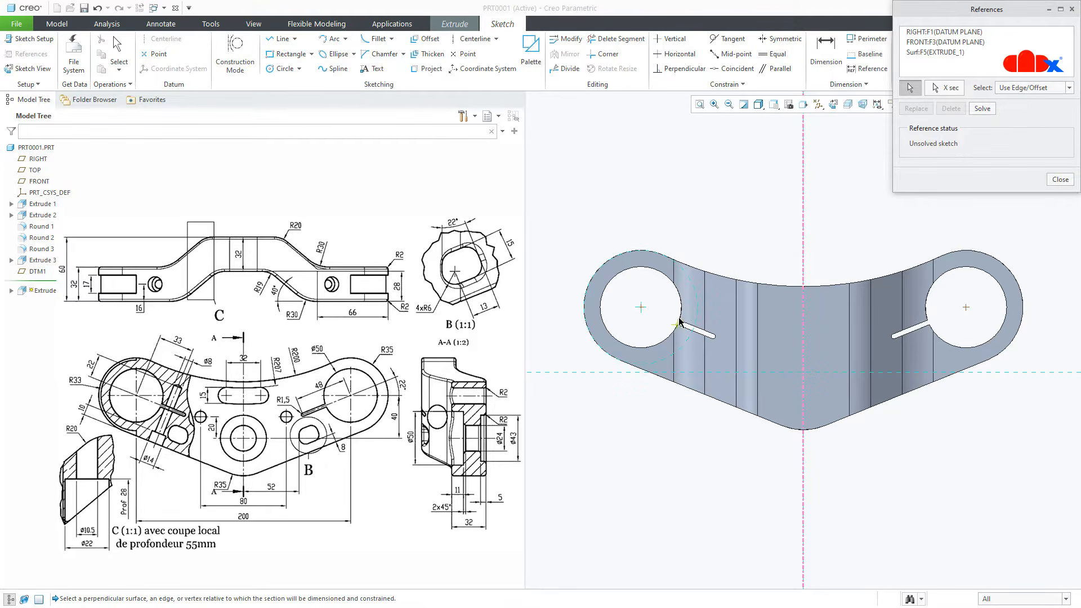
pyautogui.click(654, 376)
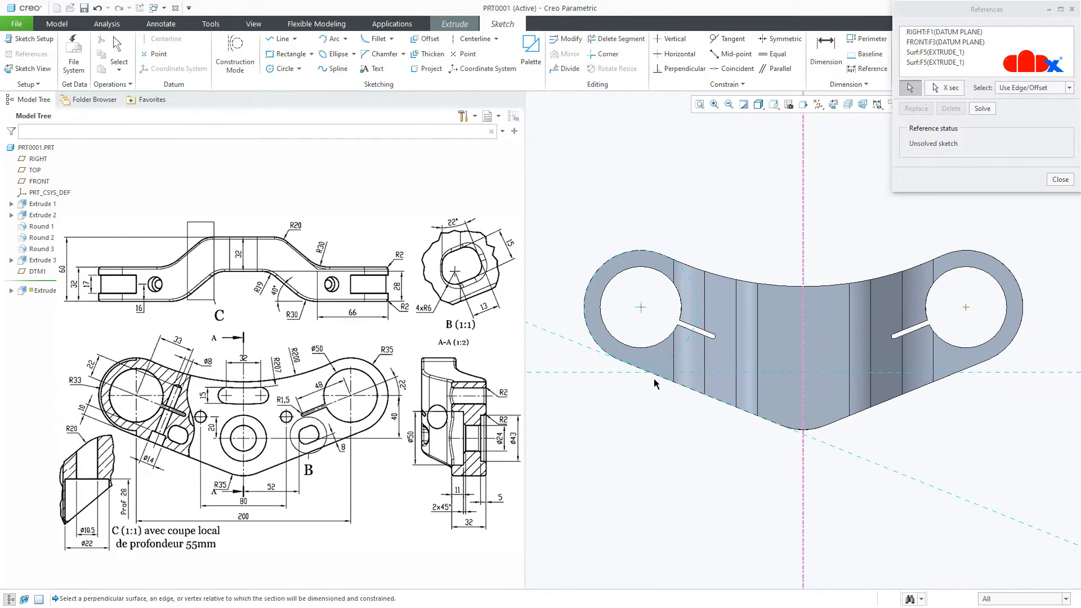
pyautogui.middleClick(662, 416)
# Sketch a circle about 64 mm in diameter, concentric with the left lobe's bore.
pyautogui.rightClick(662, 417)
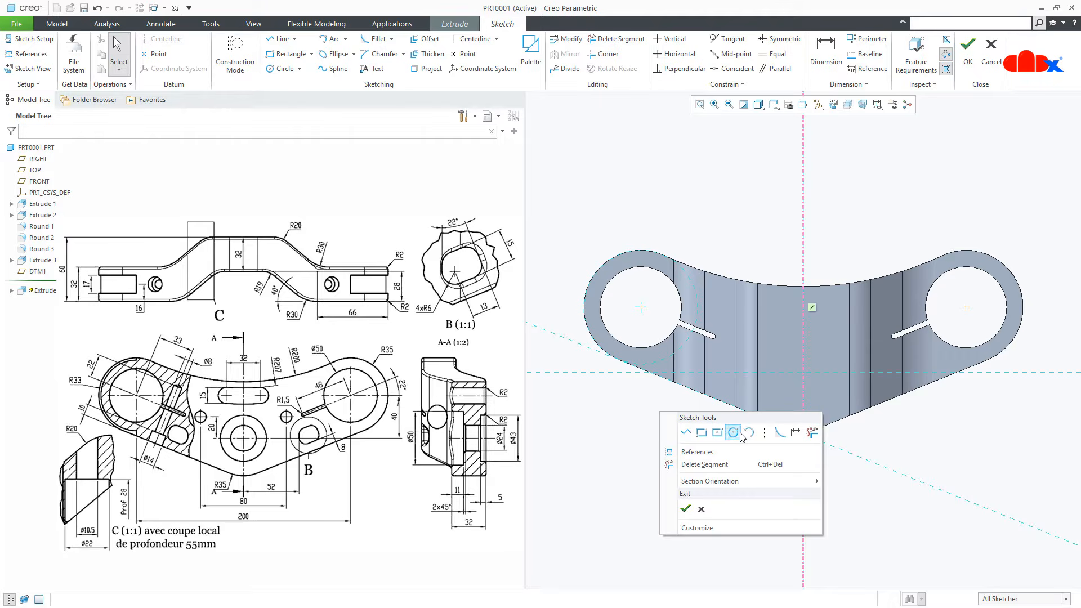
pyautogui.click(739, 433)
pyautogui.scroll(3, 639, 304)
pyautogui.click(637, 299)
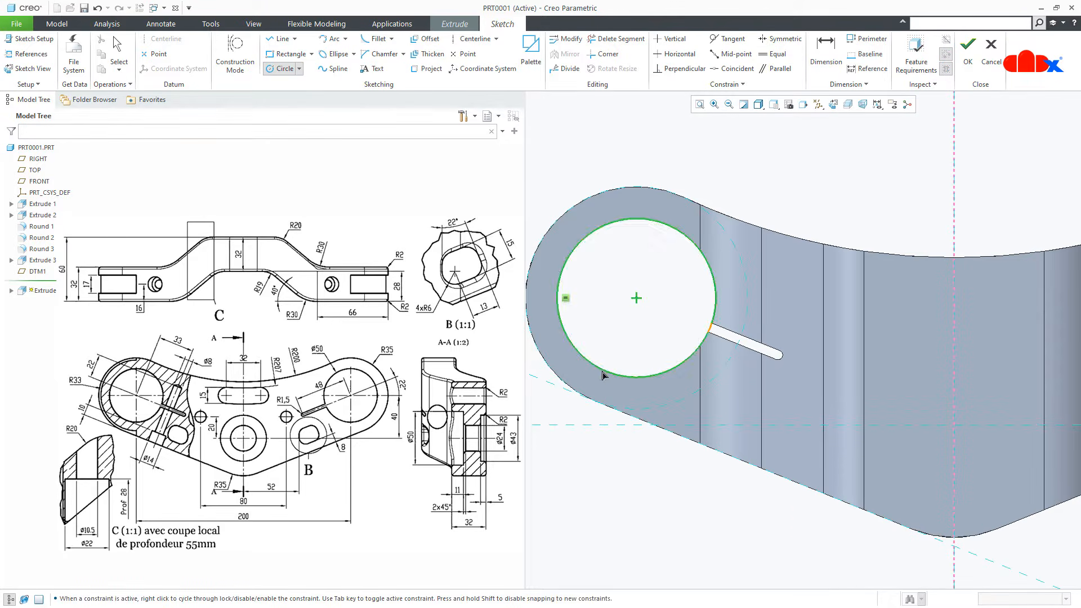
pyautogui.click(597, 390)
pyautogui.middleClick(642, 481)
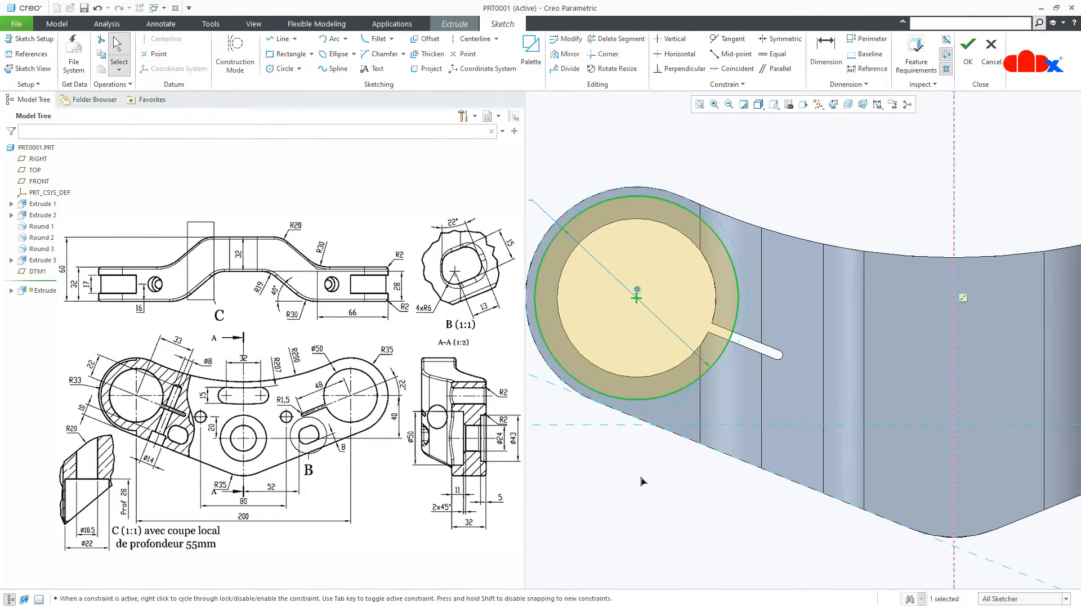
# Draw a vertical centerline through the centre of the left bore.
pyautogui.rightClick(642, 481)
pyautogui.click(696, 343)
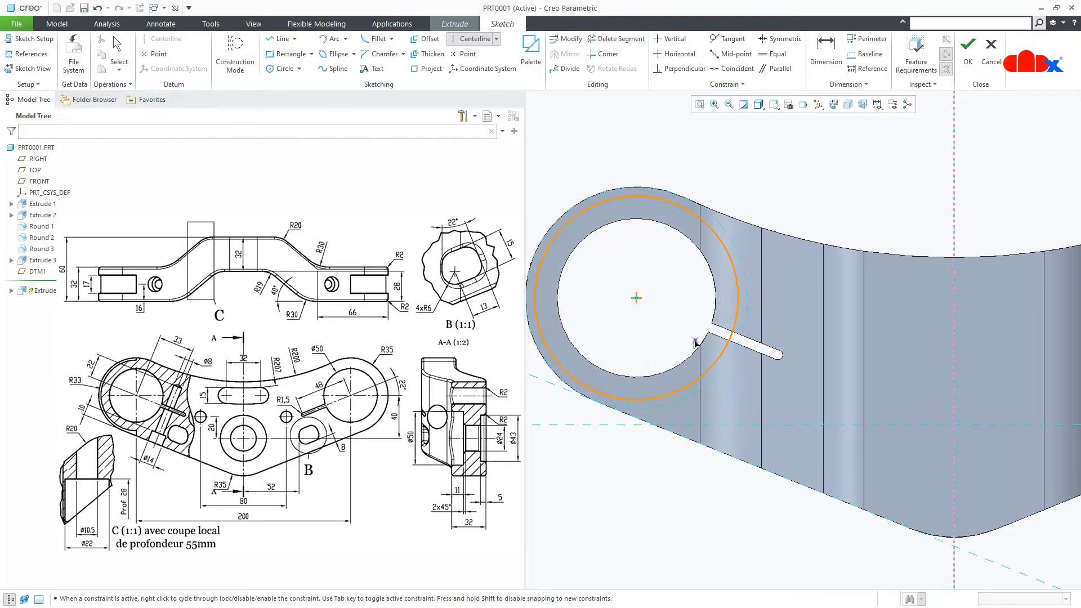
pyautogui.click(637, 298)
pyautogui.click(636, 416)
pyautogui.middleClick(624, 495)
# Draw lines on the bore centerline joining the circle to the lobe's outer edge above and below, continuing along the slanted edge to the arc's tangent point.
pyautogui.rightClick(624, 499)
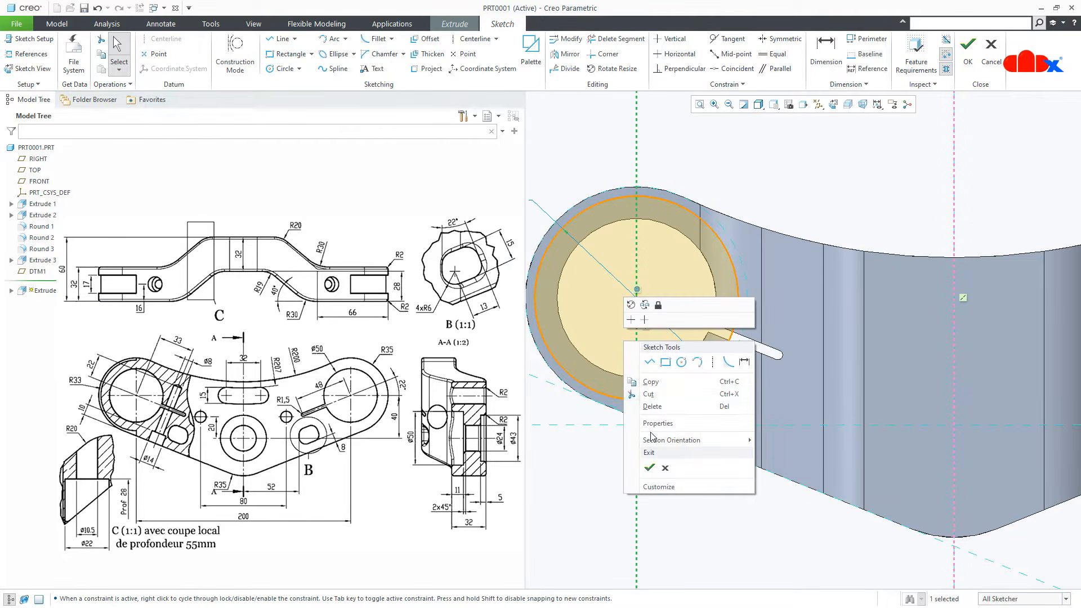
pyautogui.click(652, 363)
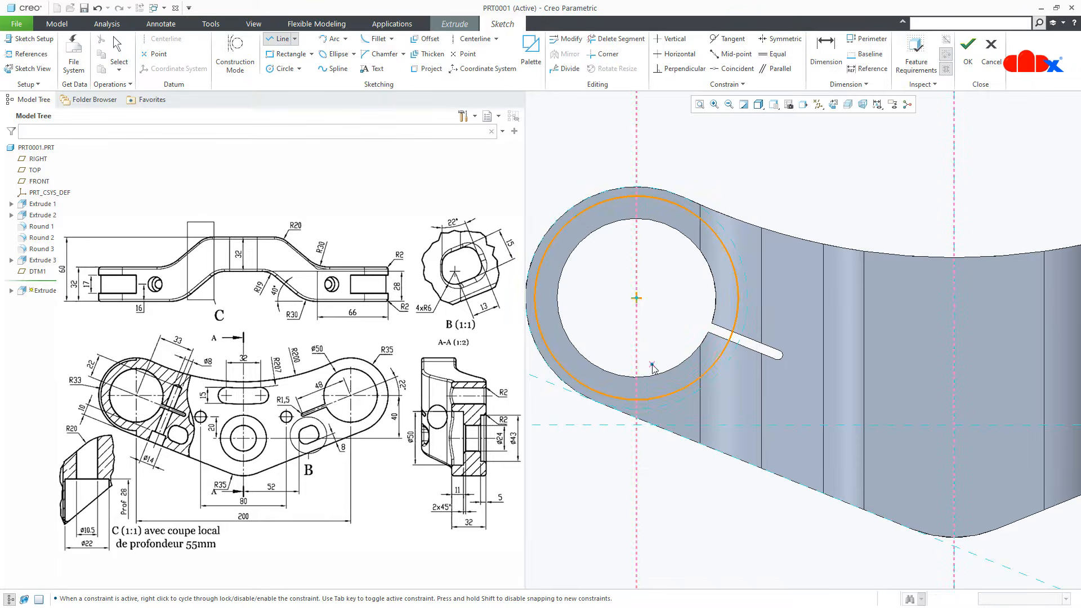
pyautogui.click(637, 188)
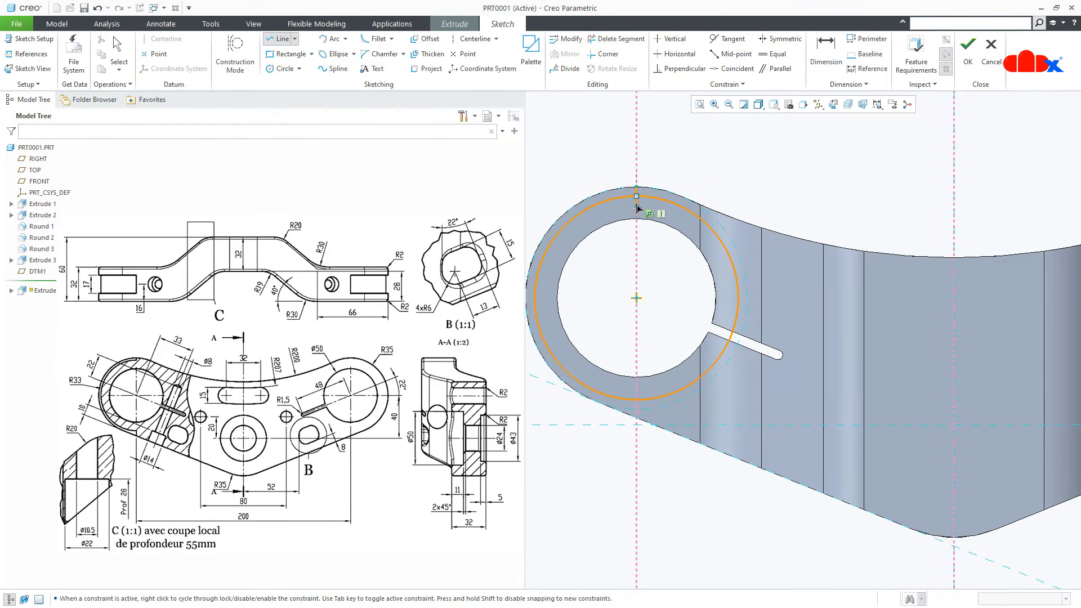
pyautogui.click(637, 400)
pyautogui.click(636, 419)
pyautogui.click(595, 401)
pyautogui.middleClick(618, 445)
pyautogui.middleClick(617, 472)
# Sketch a second circle concentric with the left bore, coinciding with the lobe's outer arc.
pyautogui.scroll(-1, 703, 490)
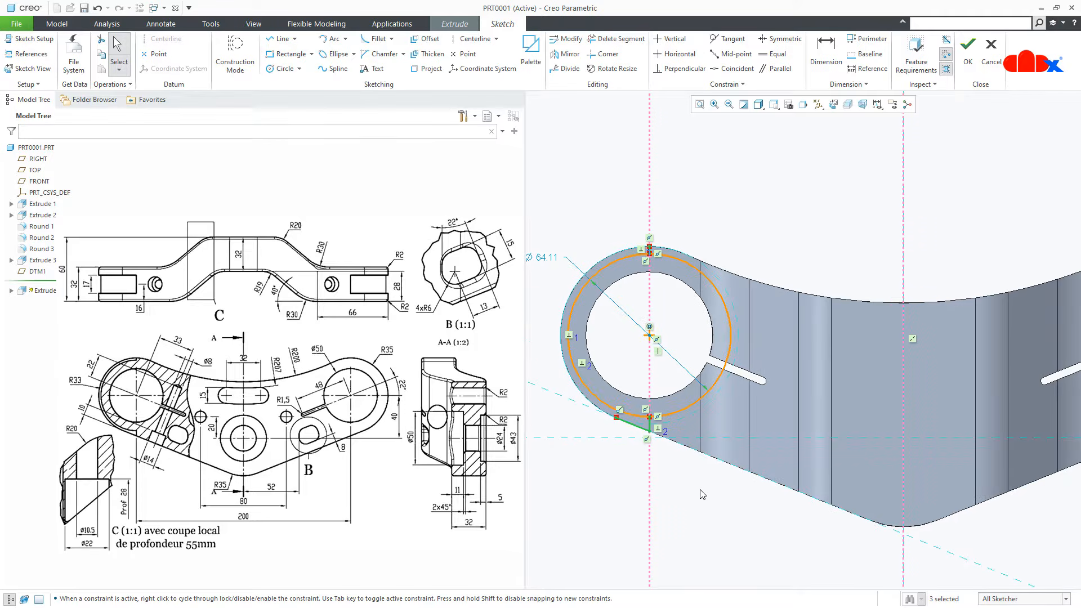
pyautogui.rightClick(698, 342)
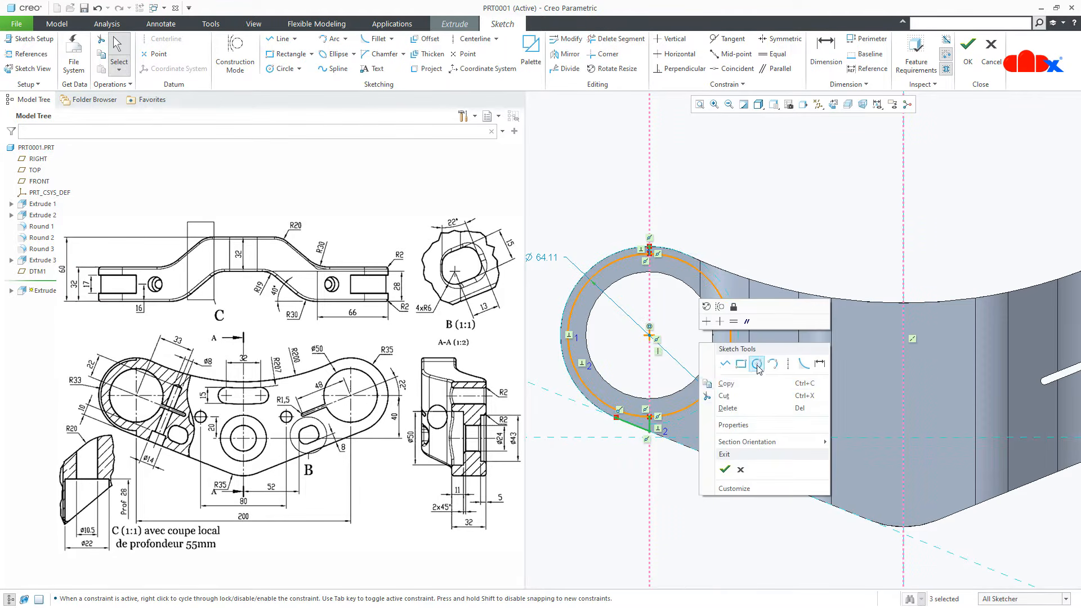
pyautogui.click(712, 381)
pyautogui.click(650, 335)
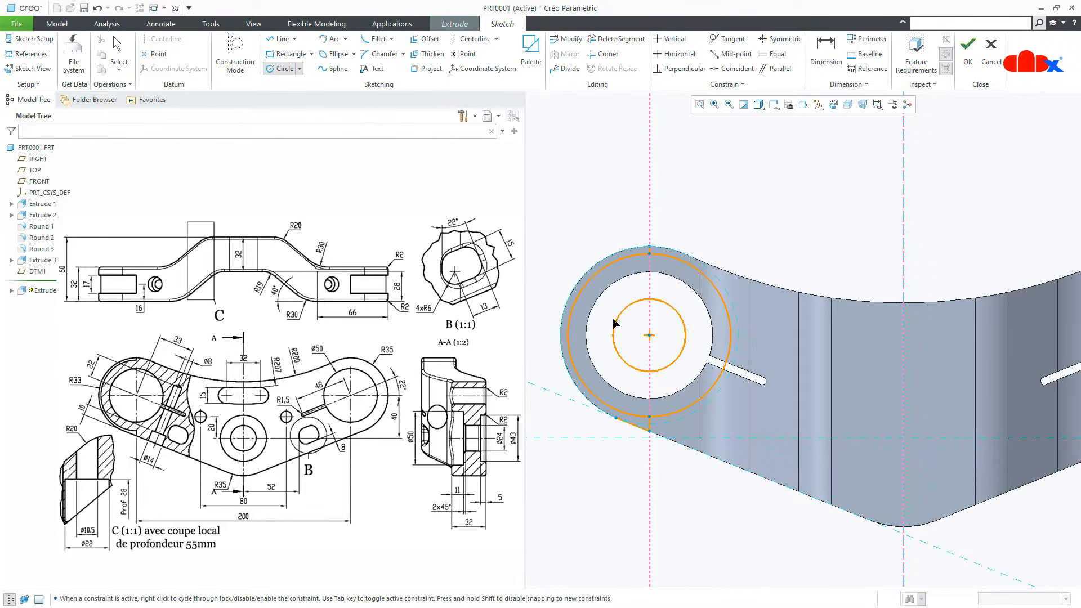
pyautogui.click(583, 286)
pyautogui.scroll(1, 582, 286)
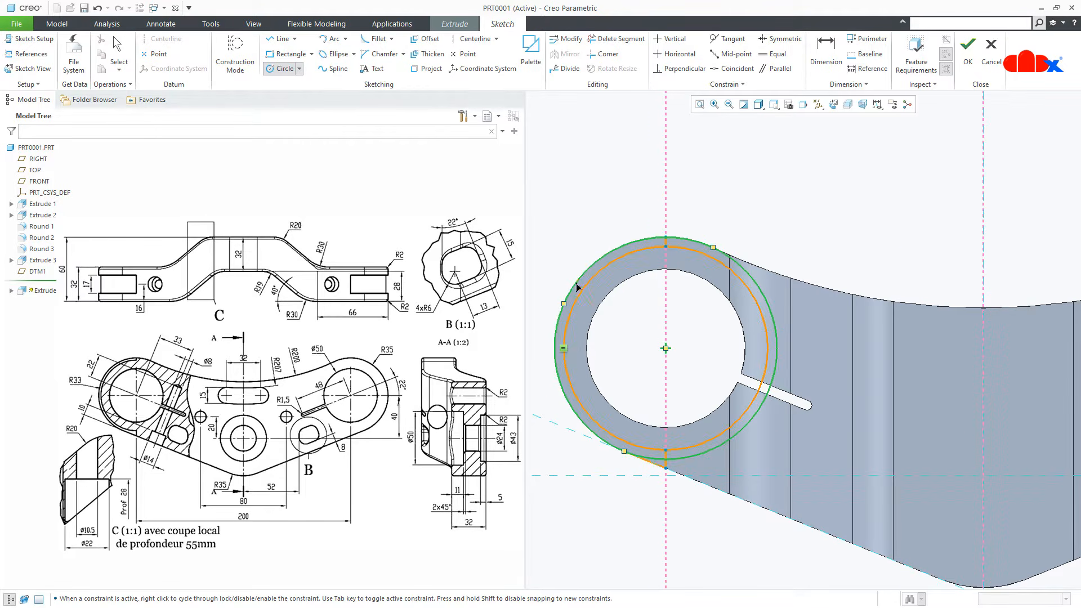
pyautogui.middleClick(745, 223)
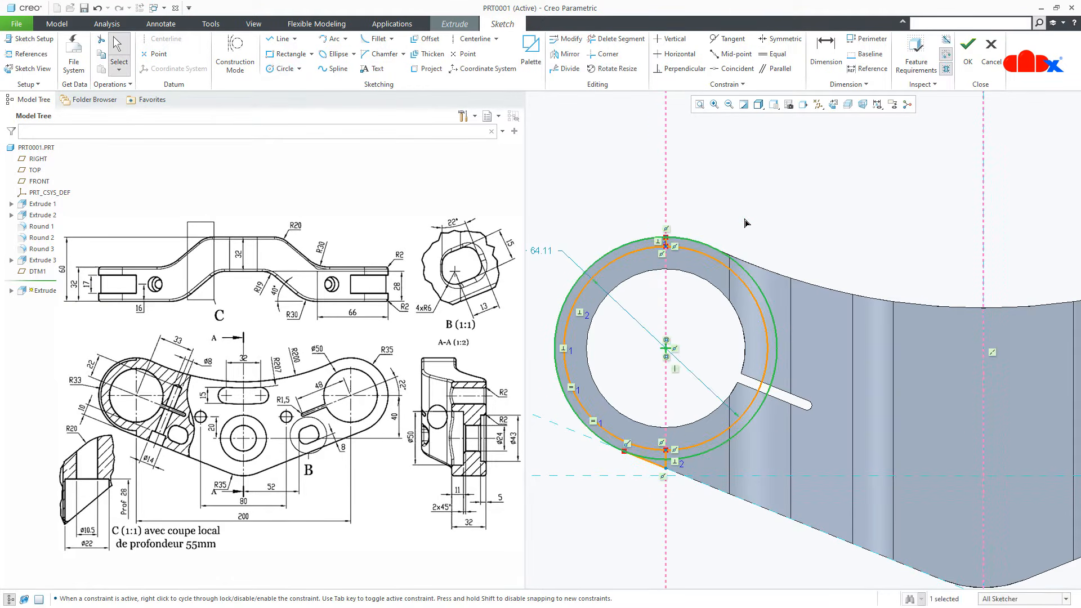
# Trim the excess segments of both circles to leave a closed crescent-shaped profile on the left lobe's outer side.
pyautogui.click(617, 39)
pyautogui.moveTo(707, 214); pyautogui.dragTo(707, 270)
pyautogui.scroll(5, 686, 484)
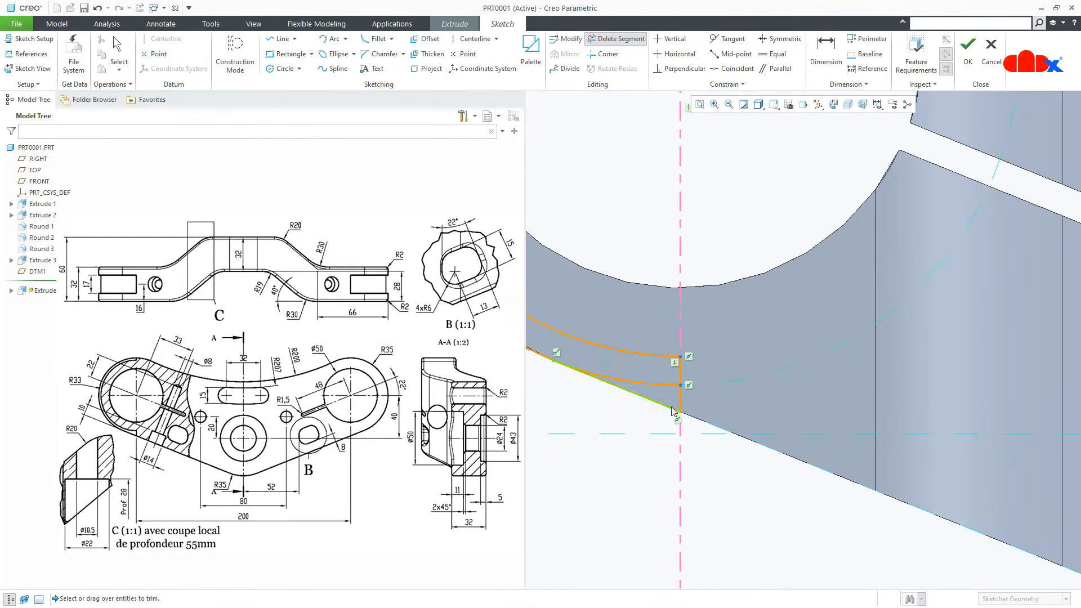
pyautogui.middleClick(755, 502)
pyautogui.scroll(-5, 754, 501)
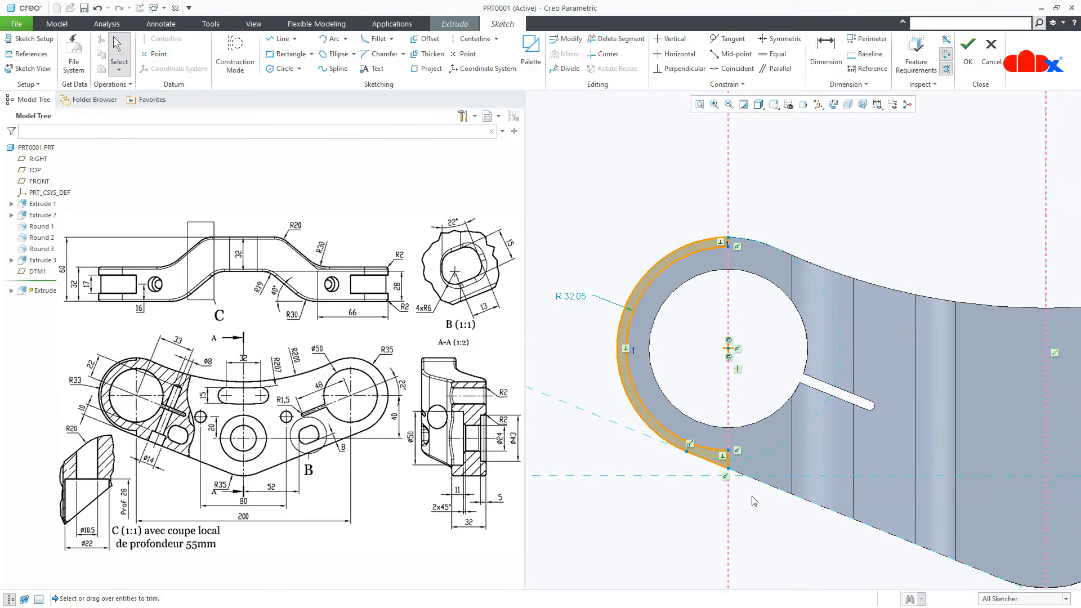
# Set the radius of the crescent's inner arc to 33 mm.
pyautogui.doubleClick(582, 301)
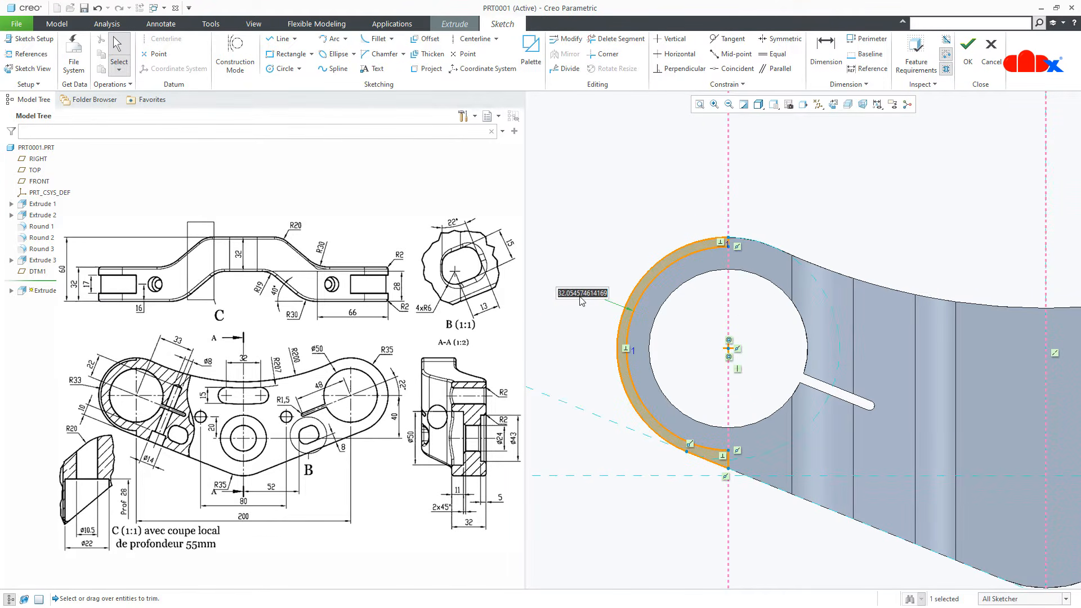
pyautogui.write('33')
pyautogui.press('Return')
# Mirror the crescent profile about the bracket's central vertical centerline onto the right lobe.
pyautogui.scroll(-3, 581, 301)
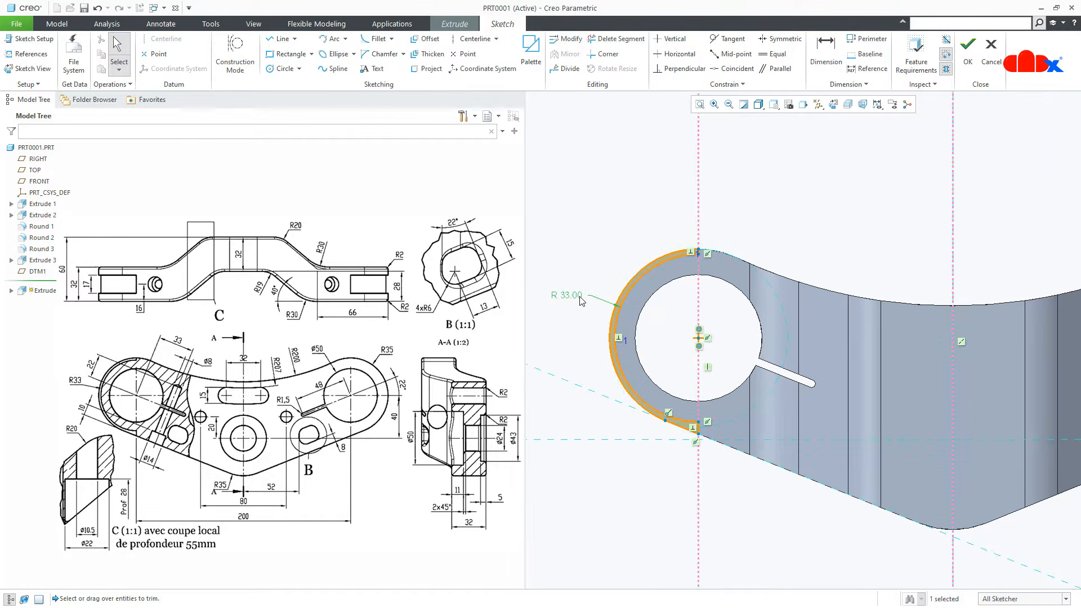
pyautogui.moveTo(555, 190); pyautogui.dragTo(727, 494)
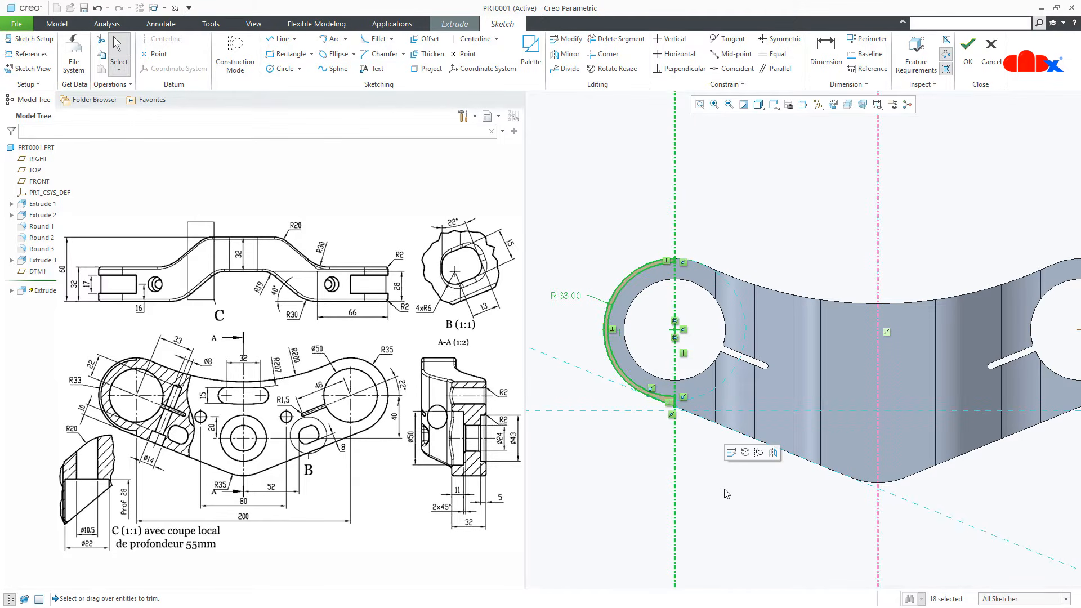
pyautogui.click(773, 452)
pyautogui.click(882, 292)
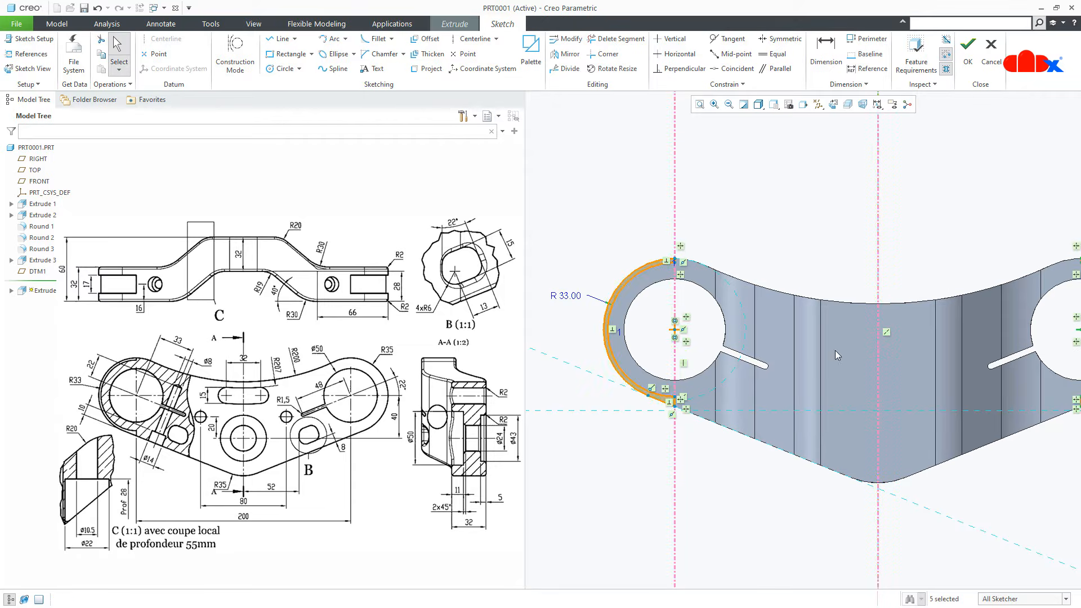
pyautogui.scroll(-3, 836, 350)
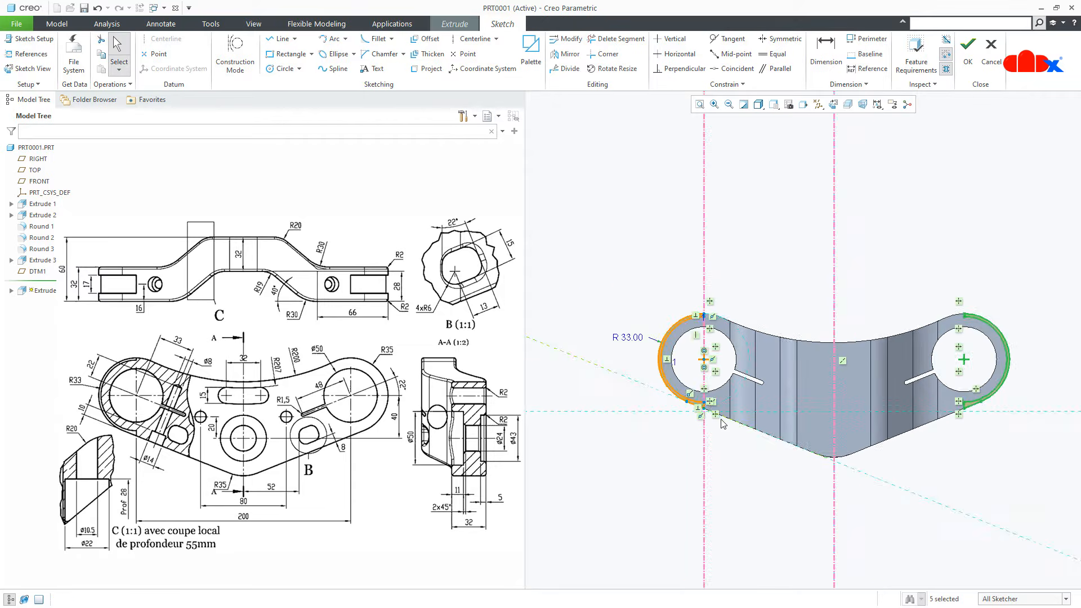
# Finish the sketch and cut both crescents 17 mm deep symmetrically about the sketch plane, then return to the default view.
pyautogui.rightClick(727, 461)
pyautogui.click(751, 440)
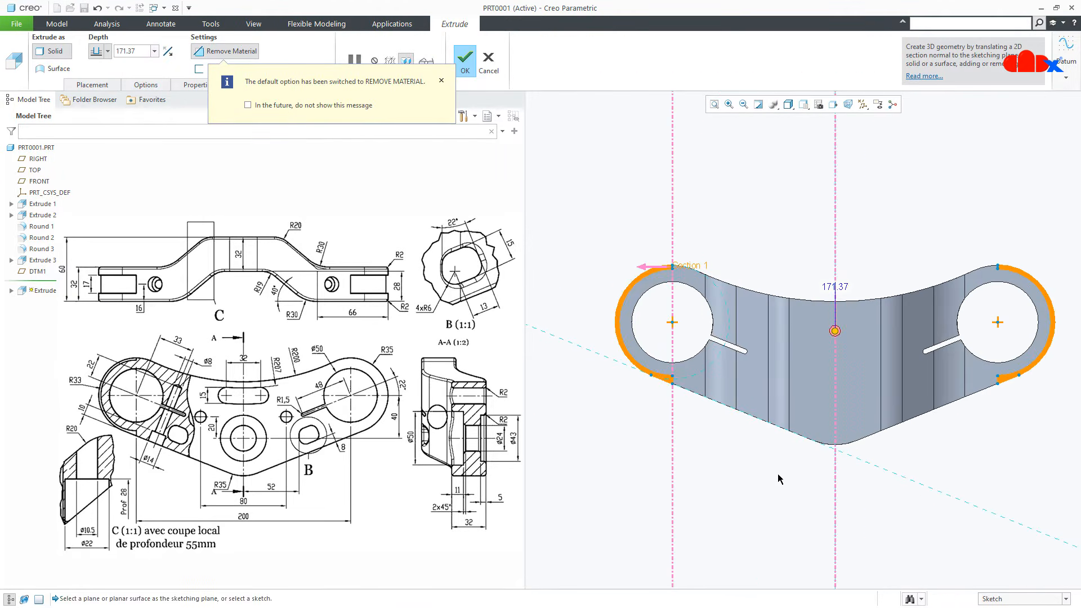
pyautogui.moveTo(778, 479); pyautogui.dragTo(786, 408, button='middle')
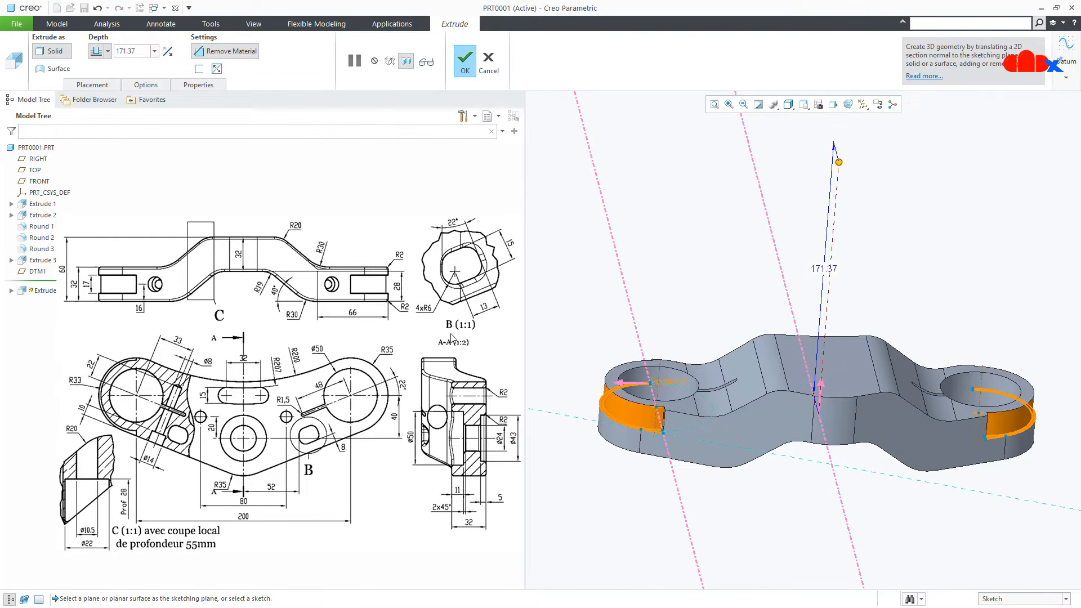
pyautogui.click(108, 51)
pyautogui.click(97, 87)
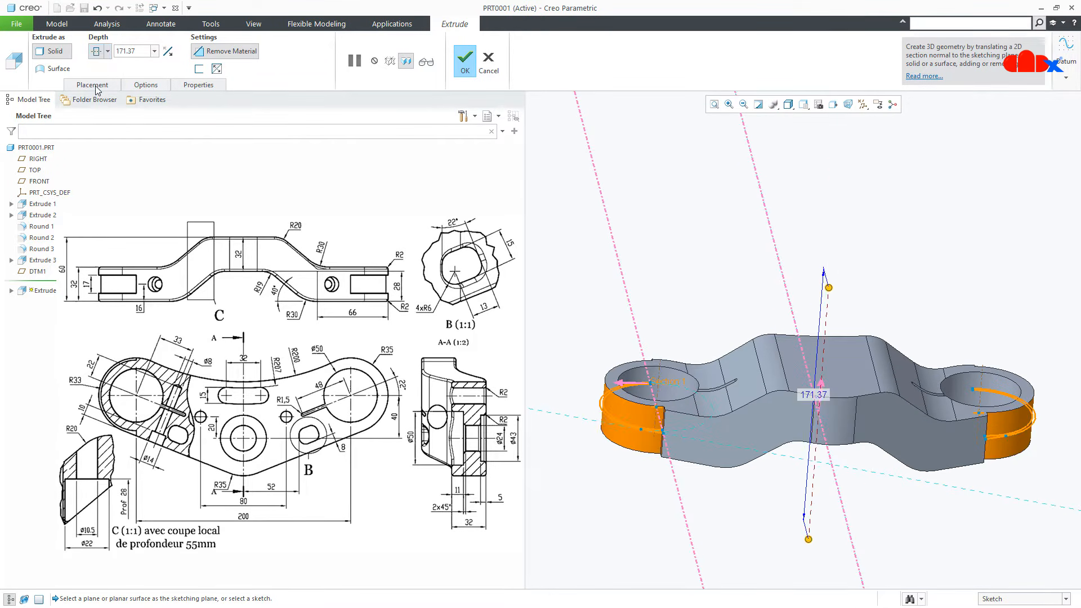
pyautogui.doubleClick(140, 51)
pyautogui.write('17')
pyautogui.press('Return')
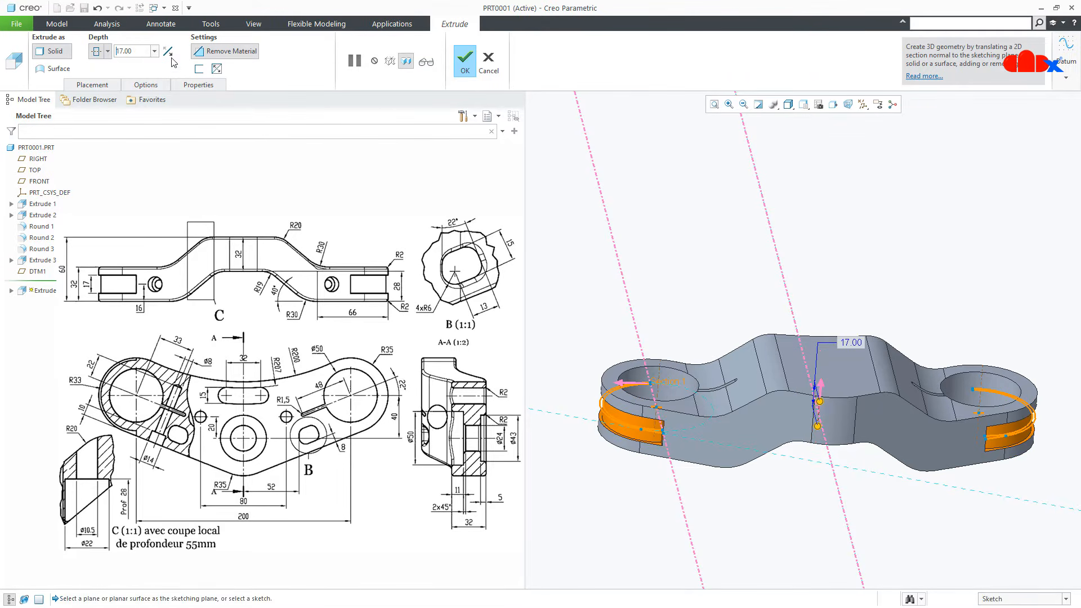
pyautogui.click(465, 59)
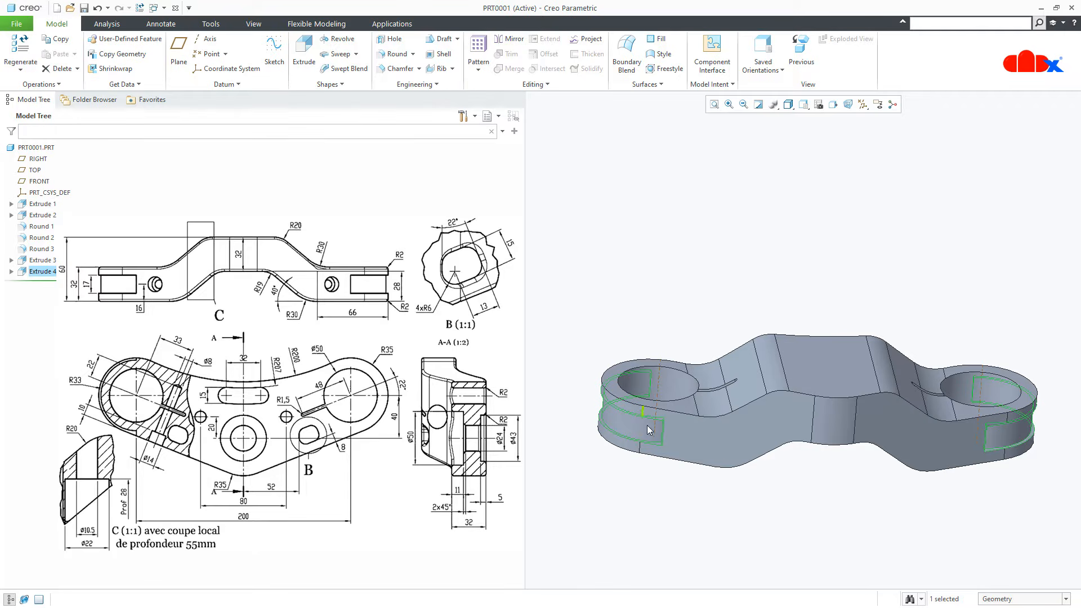
pyautogui.click(762, 525)
pyautogui.hotkey('ctrl', 'd')
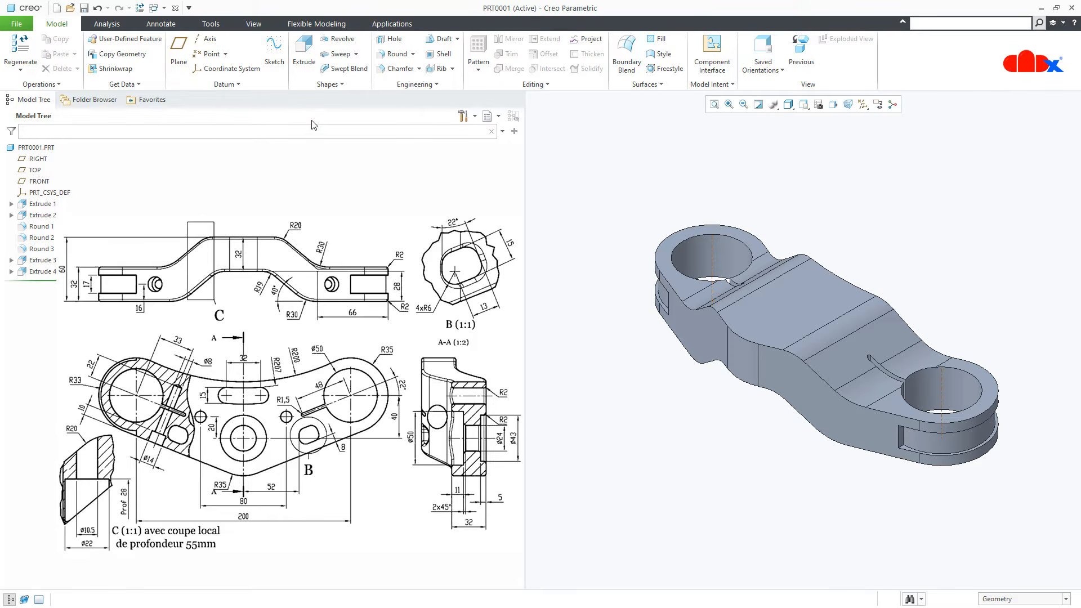
# Start an extrusion sketch on the bracket's raised top face and orient the view parallel to the sketch plane.
pyautogui.click(303, 59)
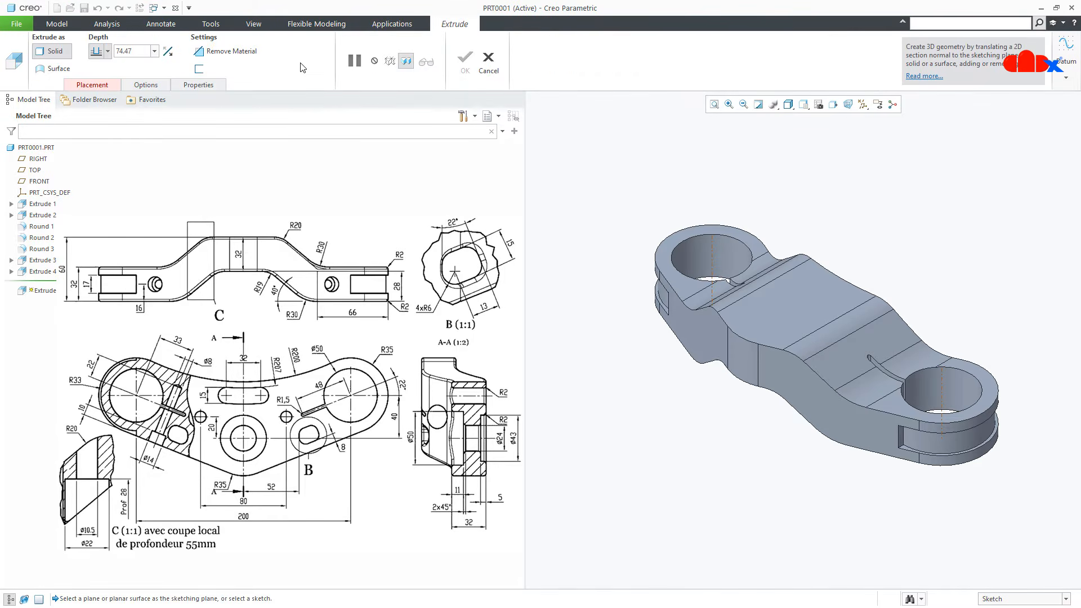
pyautogui.click(767, 318)
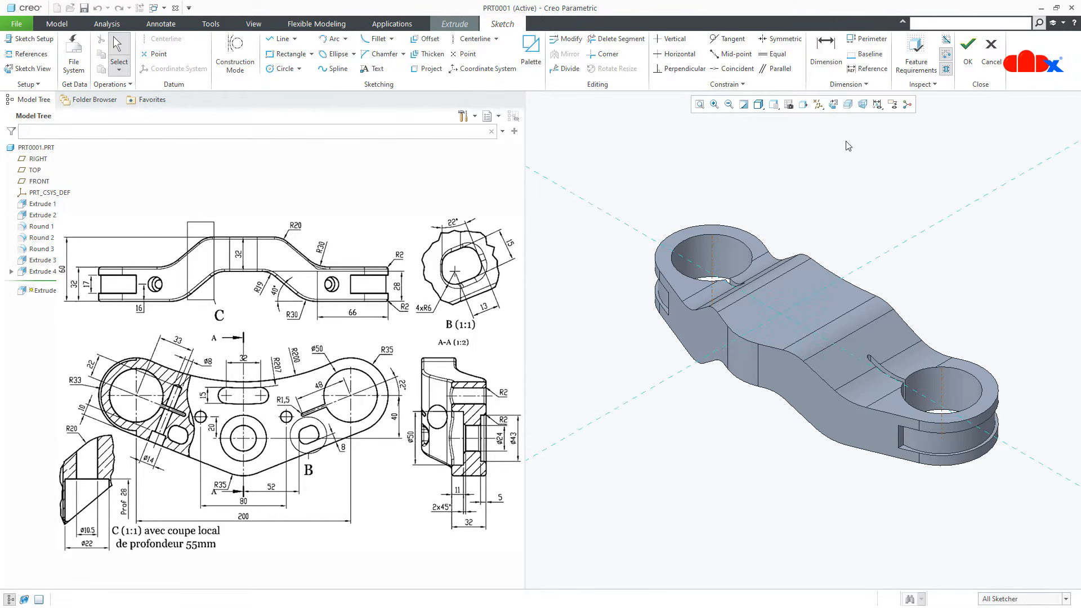
pyautogui.click(833, 104)
pyautogui.scroll(2, 787, 270)
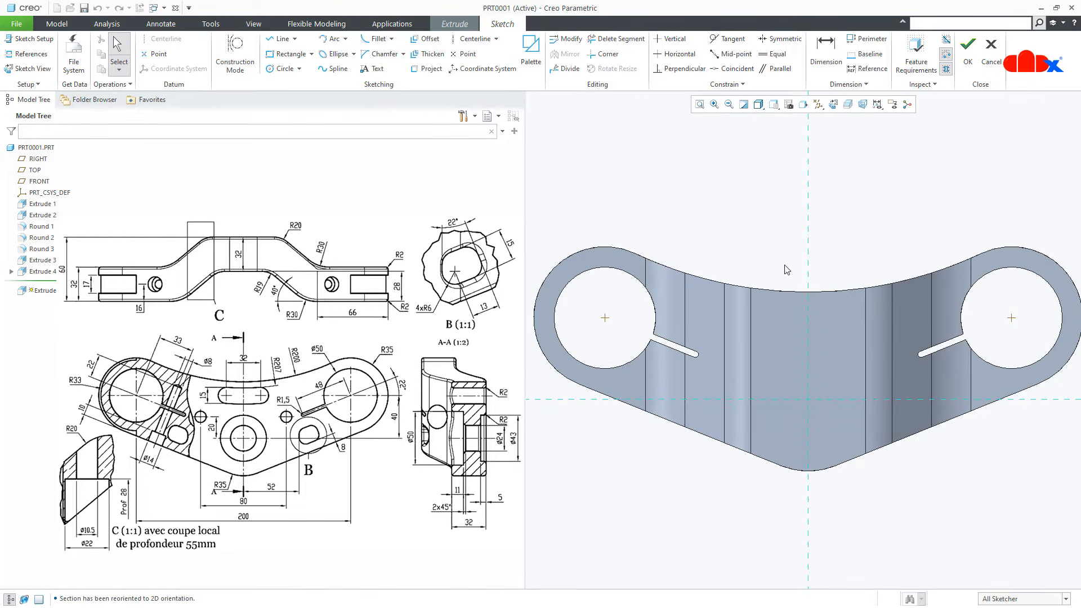
# Add the concave arc edge on the bracket's upper side as a sketch reference.
pyautogui.click(27, 54)
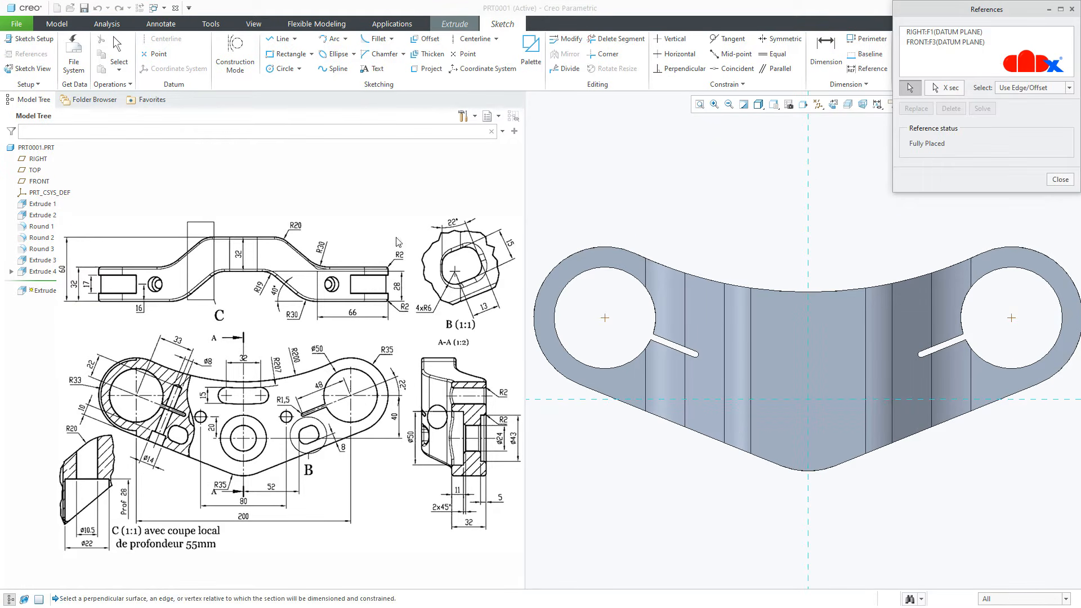
pyautogui.click(775, 290)
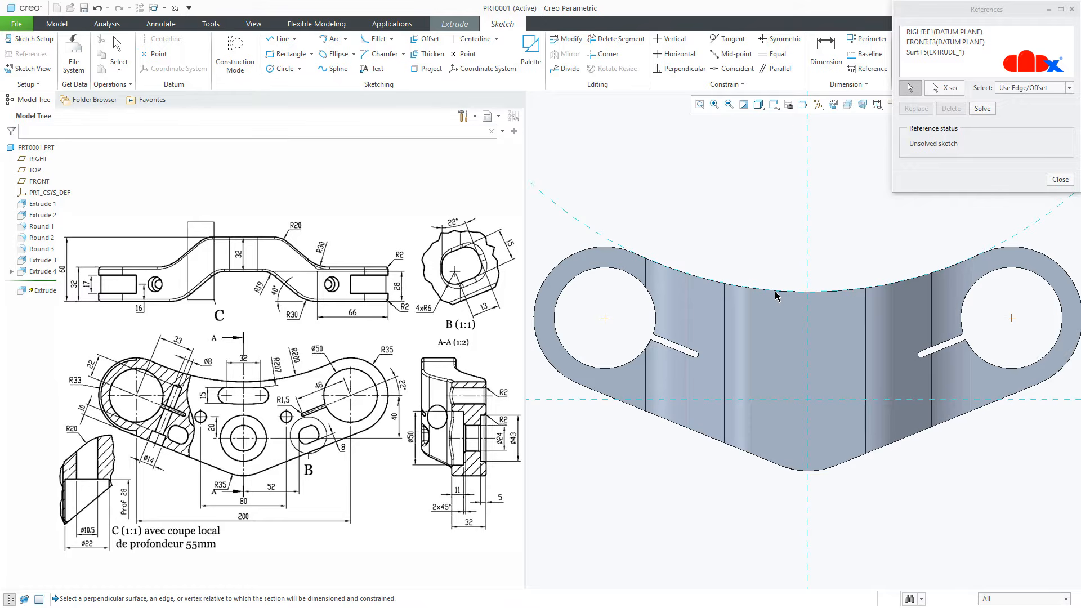
pyautogui.scroll(-1, 776, 293)
pyautogui.scroll(-2, 776, 295)
pyautogui.keyDown('shift'); pyautogui.moveTo(776, 294); pyautogui.dragTo(738, 420, button='middle'); pyautogui.keyUp('shift')
pyautogui.middleClick(739, 422)
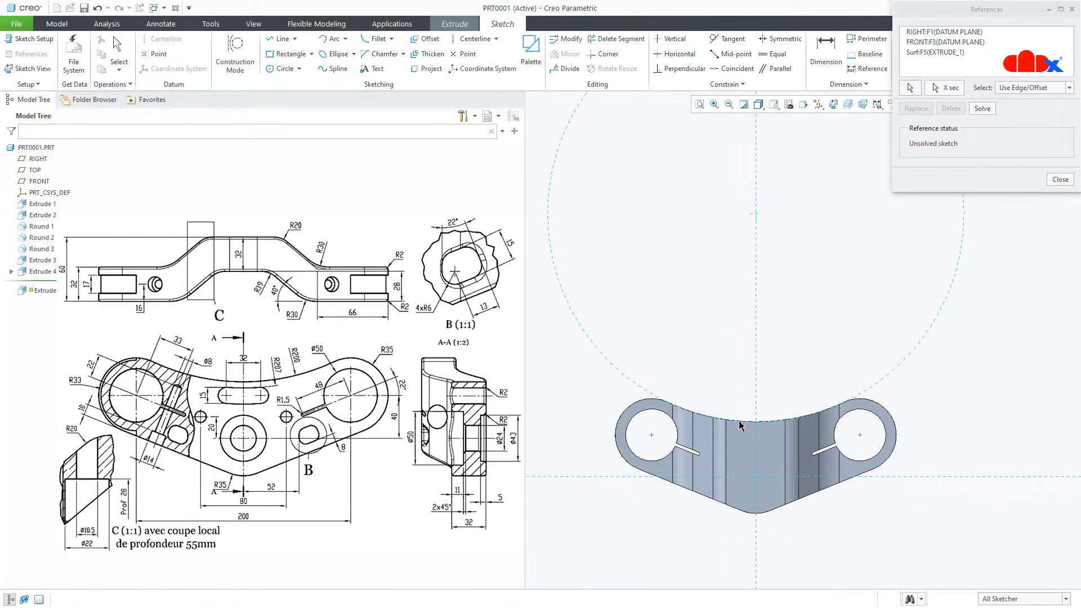
pyautogui.middleClick(740, 422)
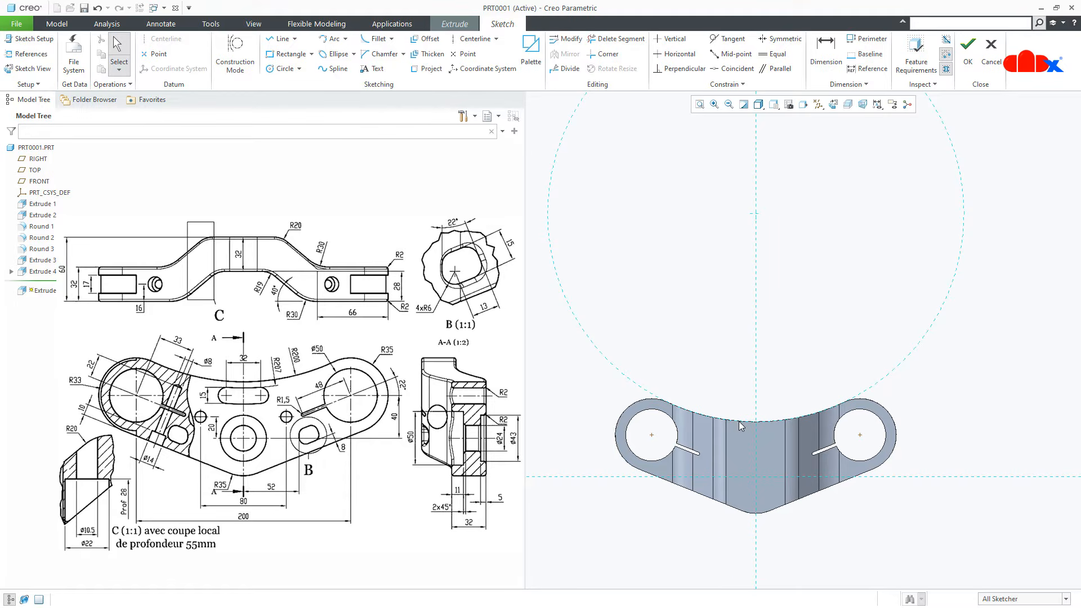
# Sketch two large circles concentric with the referenced arc and crossing the bracket's middle section, the inner one about 213 mm in radius.
pyautogui.rightClick(819, 237)
pyautogui.click(891, 254)
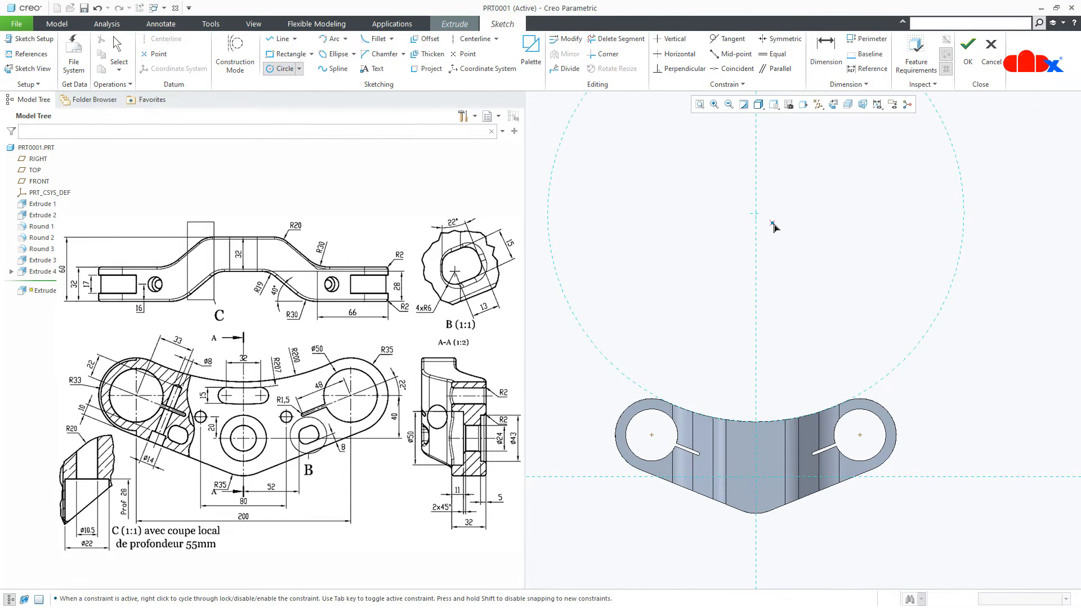
pyautogui.click(756, 214)
pyautogui.scroll(-2, 757, 410)
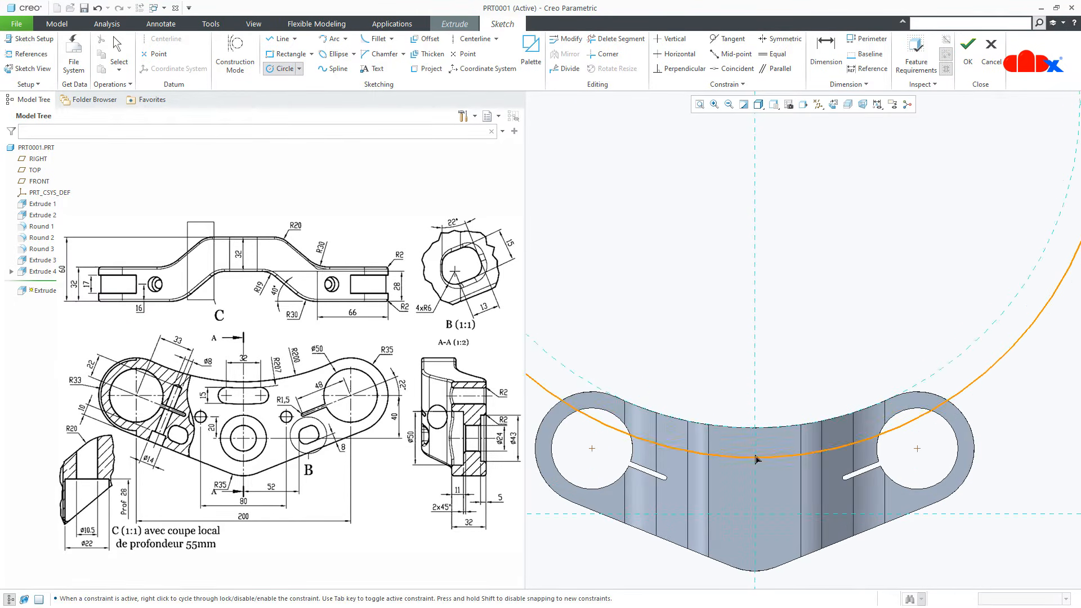
pyautogui.click(755, 475)
pyautogui.scroll(2, 755, 474)
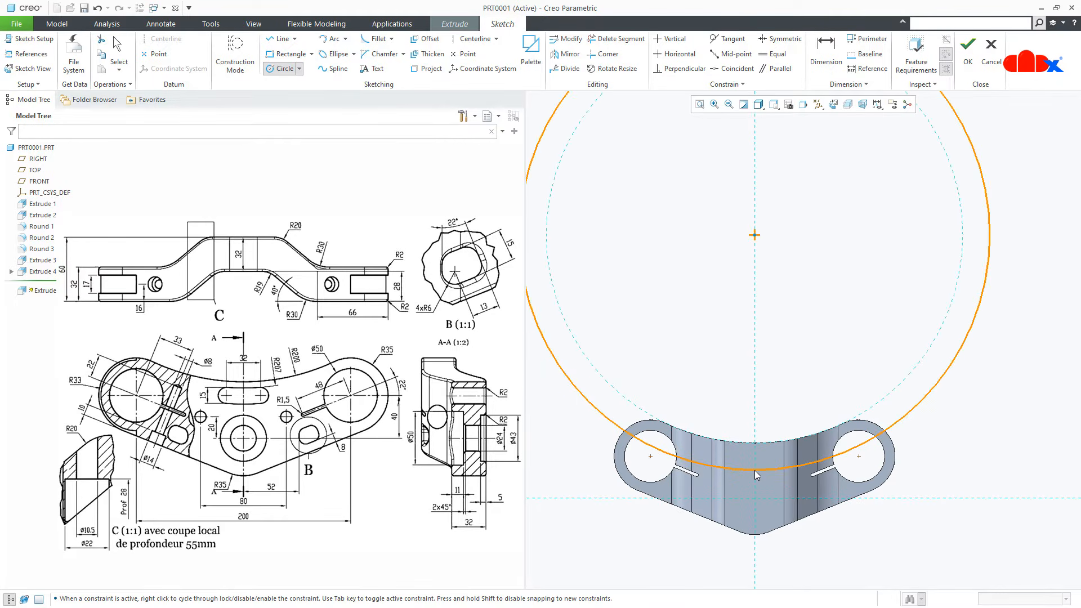
pyautogui.click(755, 236)
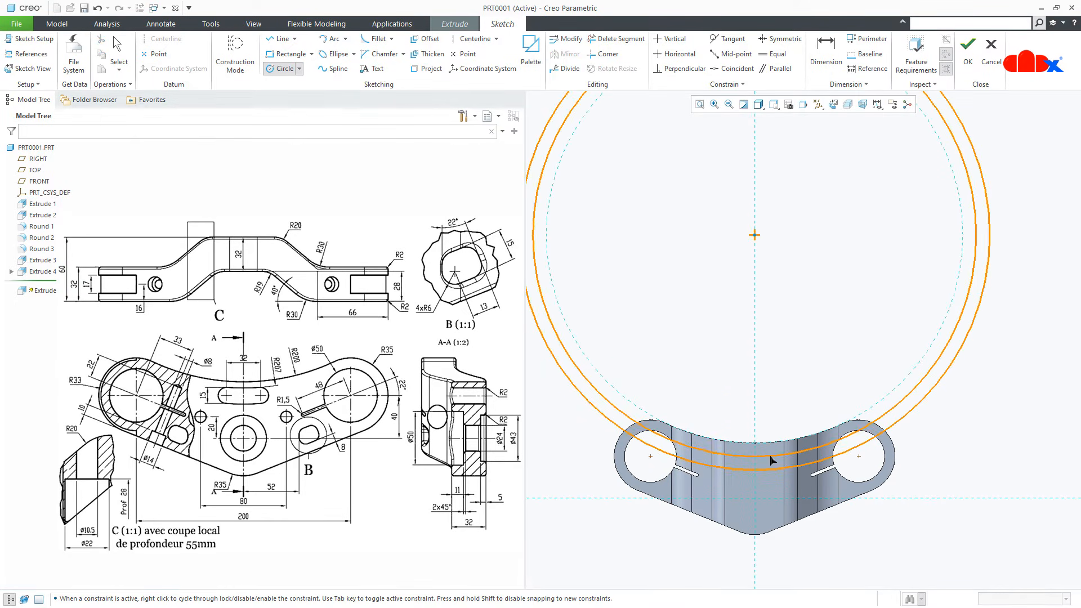
pyautogui.scroll(-1, 770, 459)
pyautogui.click(771, 460)
pyautogui.middleClick(796, 381)
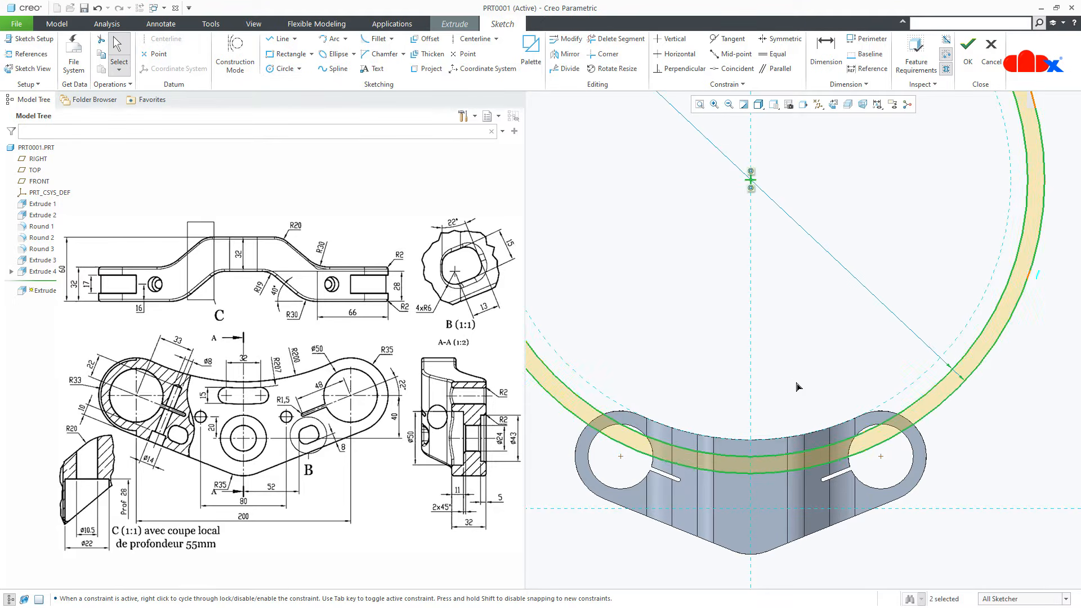
# Sketch a circle about 12 mm in diameter between the two large circles, left of the middle, and make it tangent to both.
pyautogui.scroll(-4, 719, 499)
pyautogui.rightClick(719, 474)
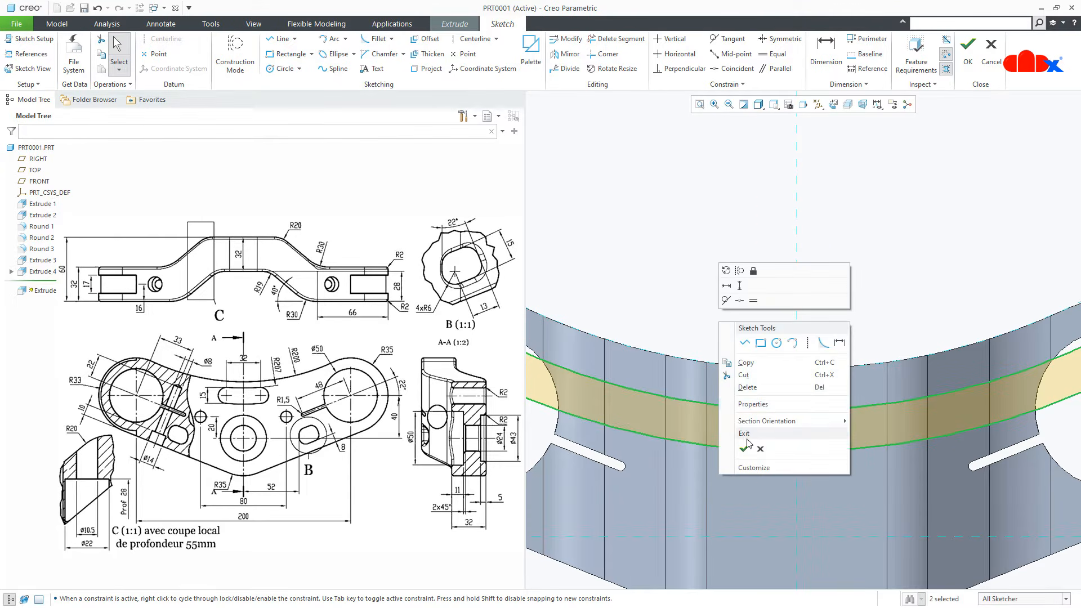
pyautogui.click(777, 354)
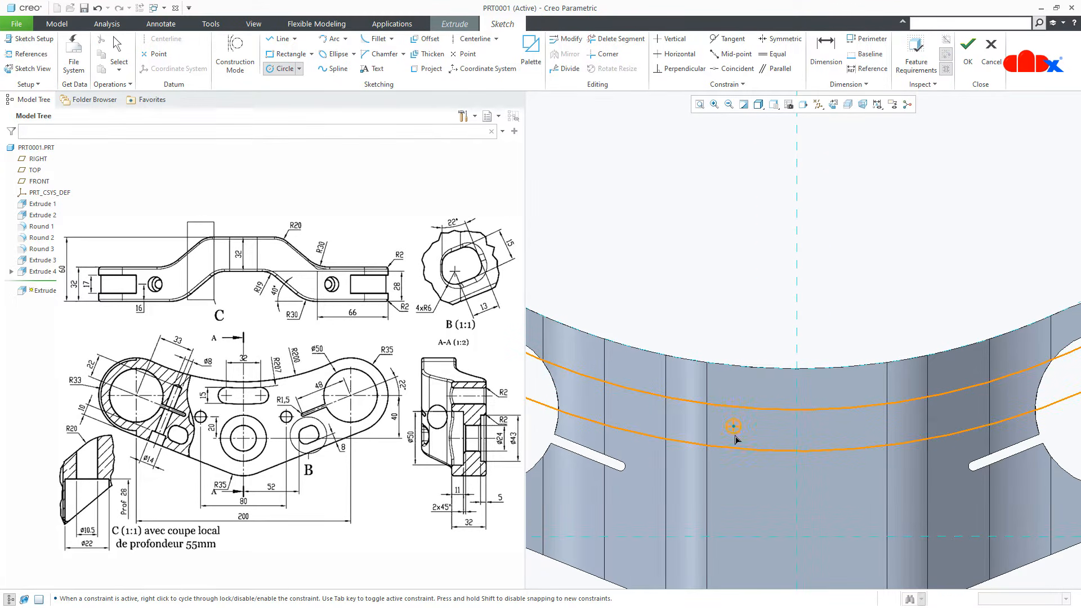
pyautogui.click(737, 446)
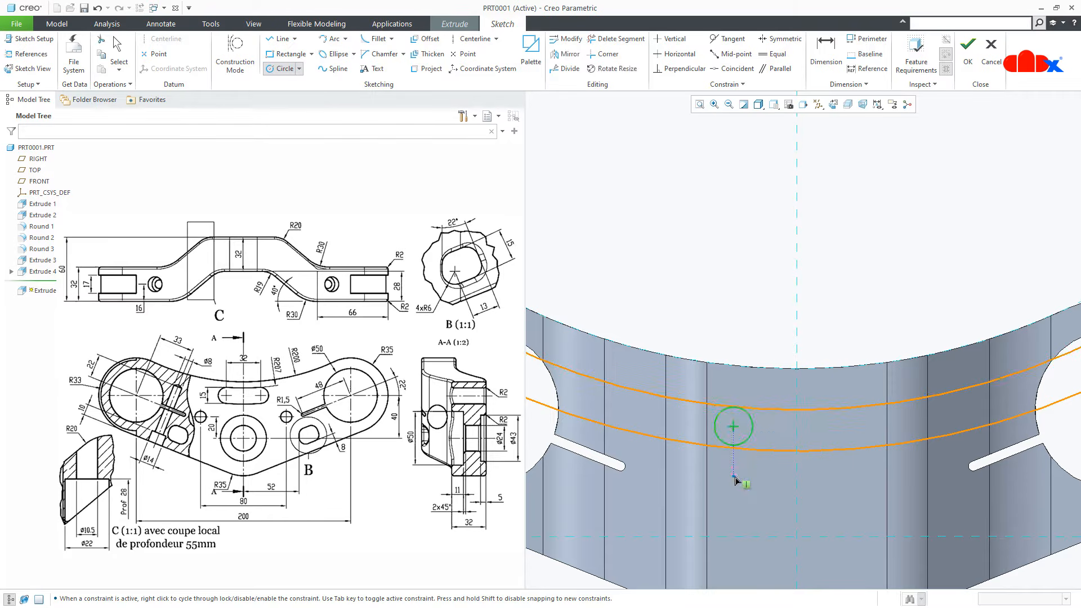
pyautogui.middleClick(738, 481)
pyautogui.click(729, 39)
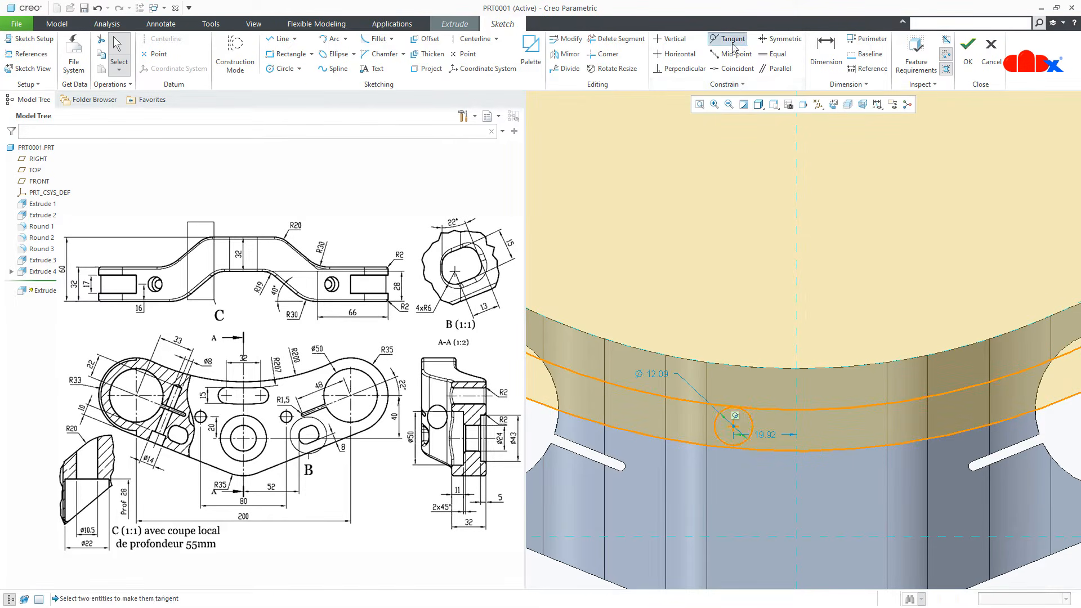
pyautogui.click(747, 449)
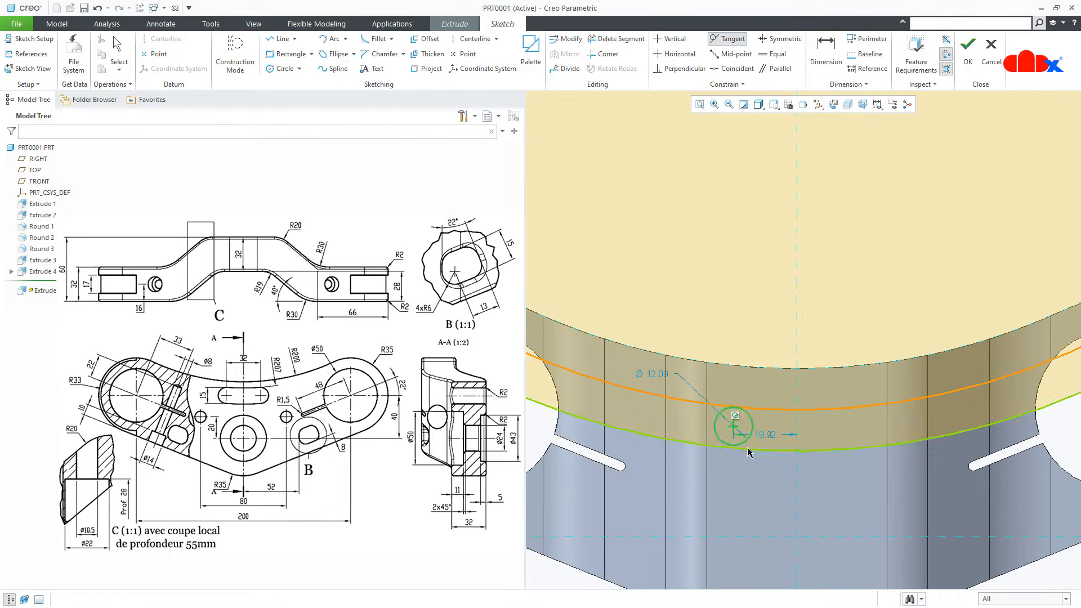
pyautogui.click(735, 442)
pyautogui.middleClick(745, 488)
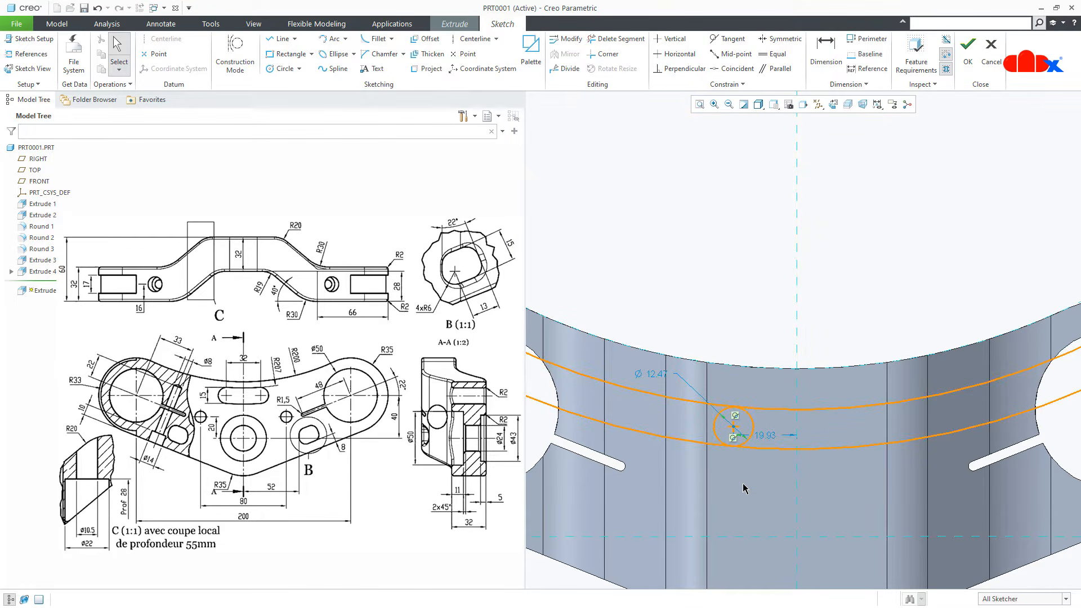
# Add a vertical centerline through the bracket's middle and mirror the small circle across it.
pyautogui.rightClick(743, 486)
pyautogui.click(850, 508)
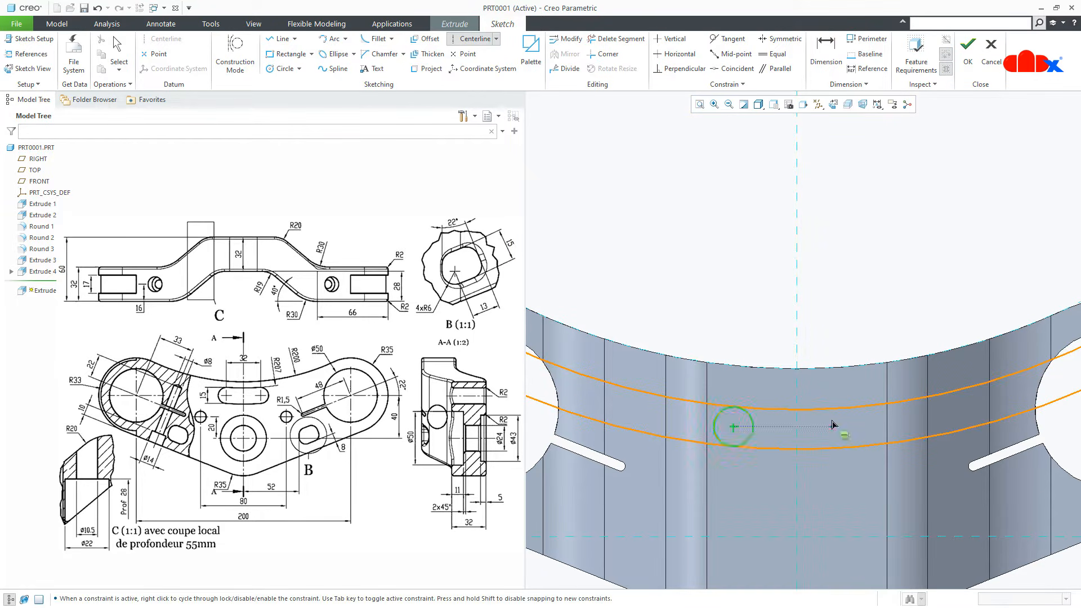
pyautogui.click(800, 242)
pyautogui.click(795, 291)
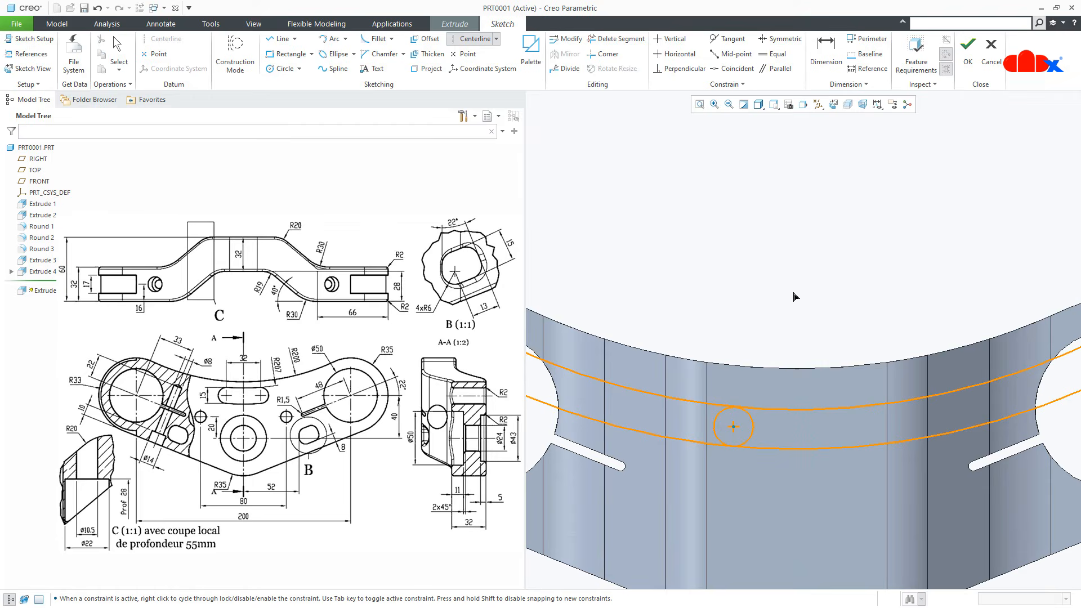
pyautogui.middleClick(875, 293)
pyautogui.click(753, 422)
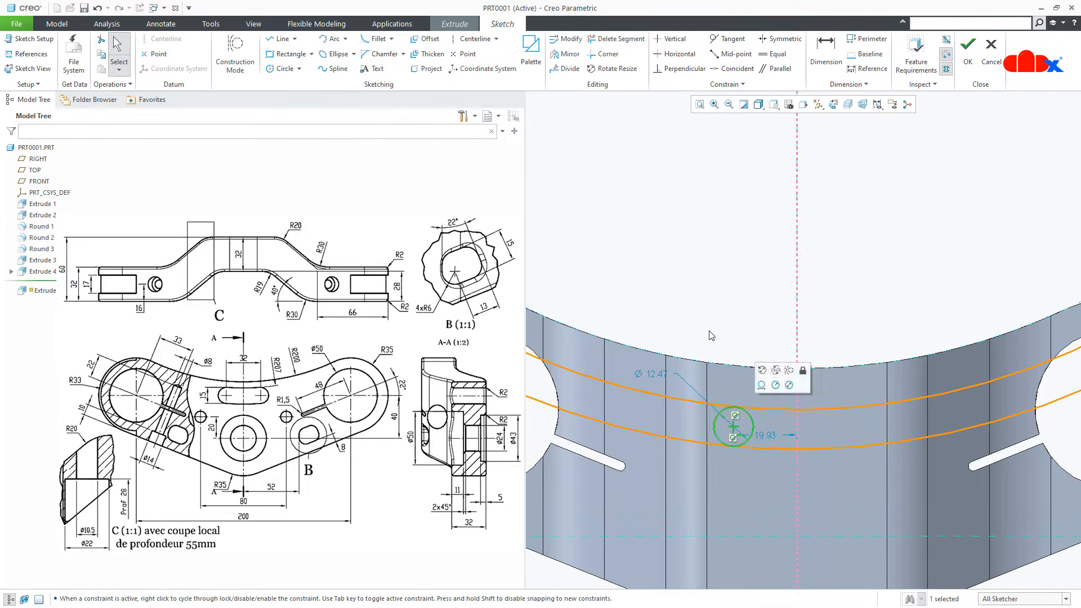
pyautogui.click(566, 54)
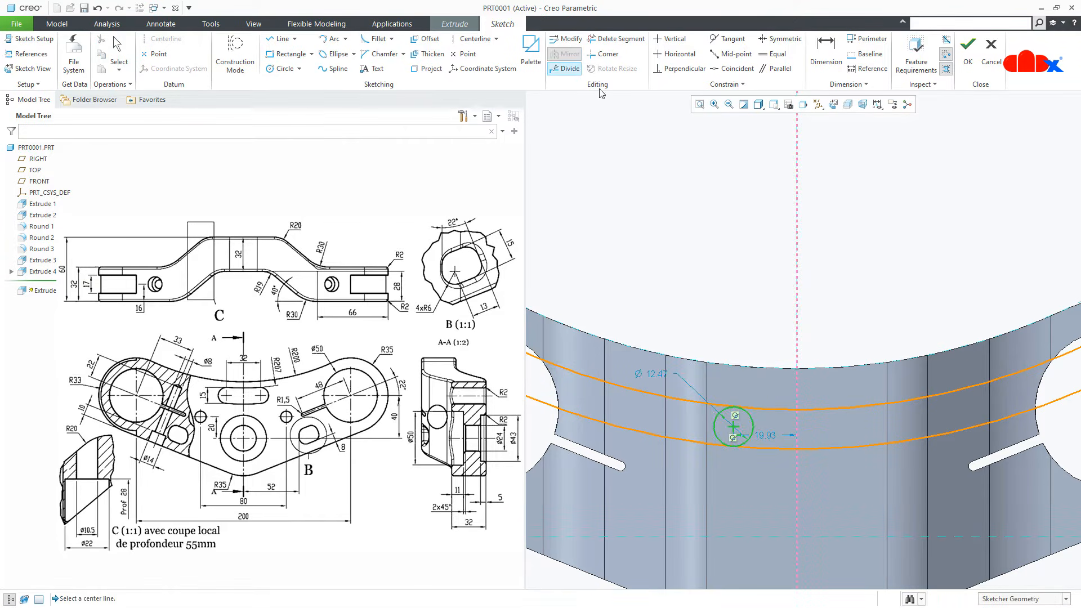
pyautogui.click(796, 235)
pyautogui.scroll(-6, 808, 376)
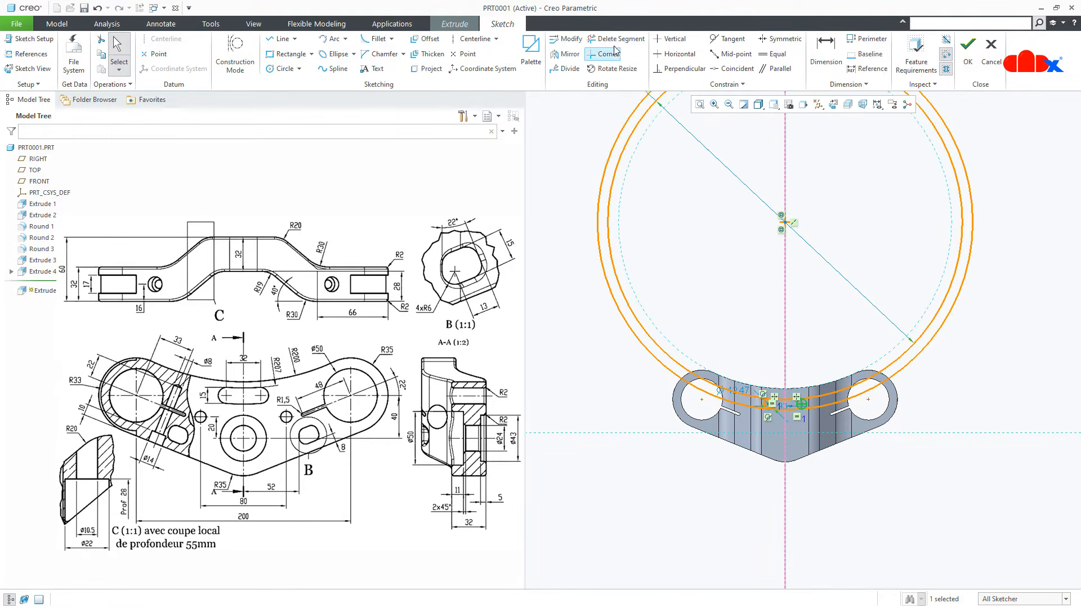
# Trim the outlying portions of both large circles, keeping only the arcs between the two small circles.
pyautogui.click(617, 38)
pyautogui.moveTo(674, 232); pyautogui.dragTo(588, 256)
pyautogui.moveTo(977, 373); pyautogui.dragTo(921, 325)
pyautogui.middleClick(956, 434)
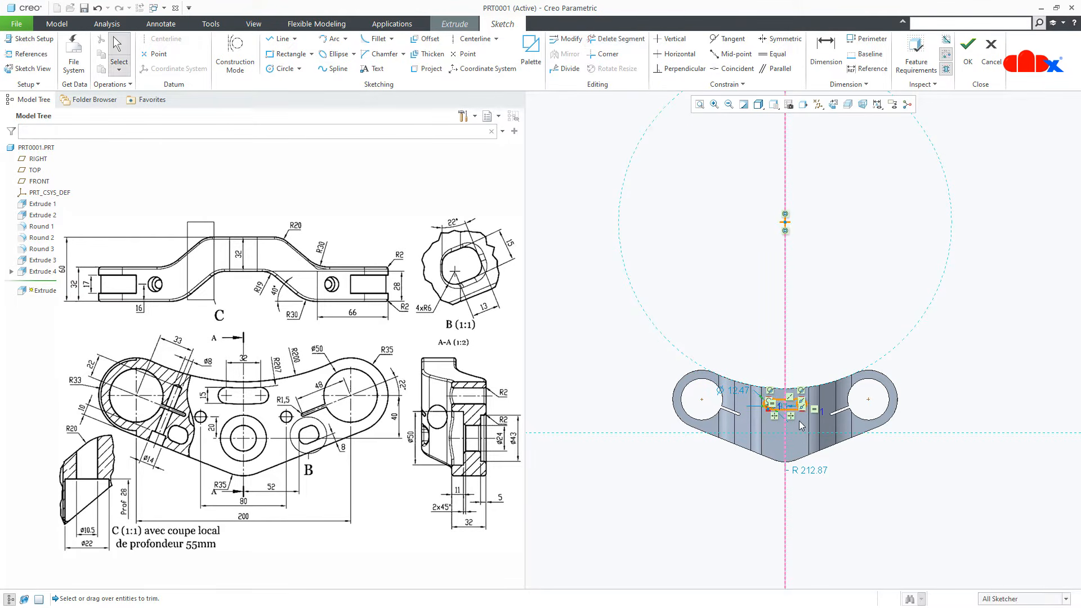
# Dimension the slot's upper arc with a radius of 207 mm.
pyautogui.scroll(5, 797, 404)
pyautogui.scroll(2, 794, 403)
pyautogui.rightClick(794, 403)
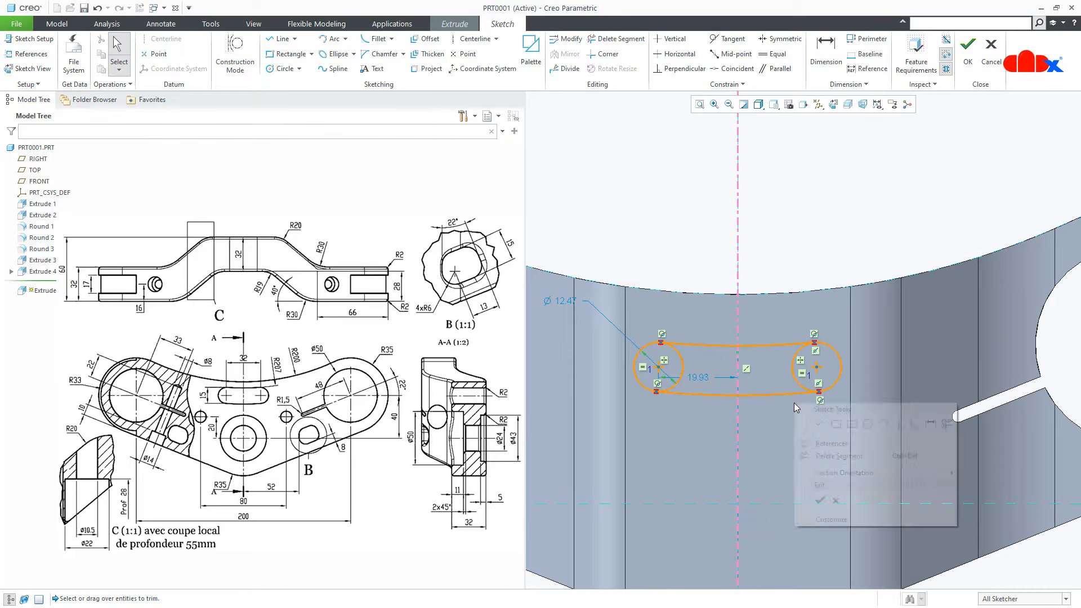
pyautogui.click(931, 424)
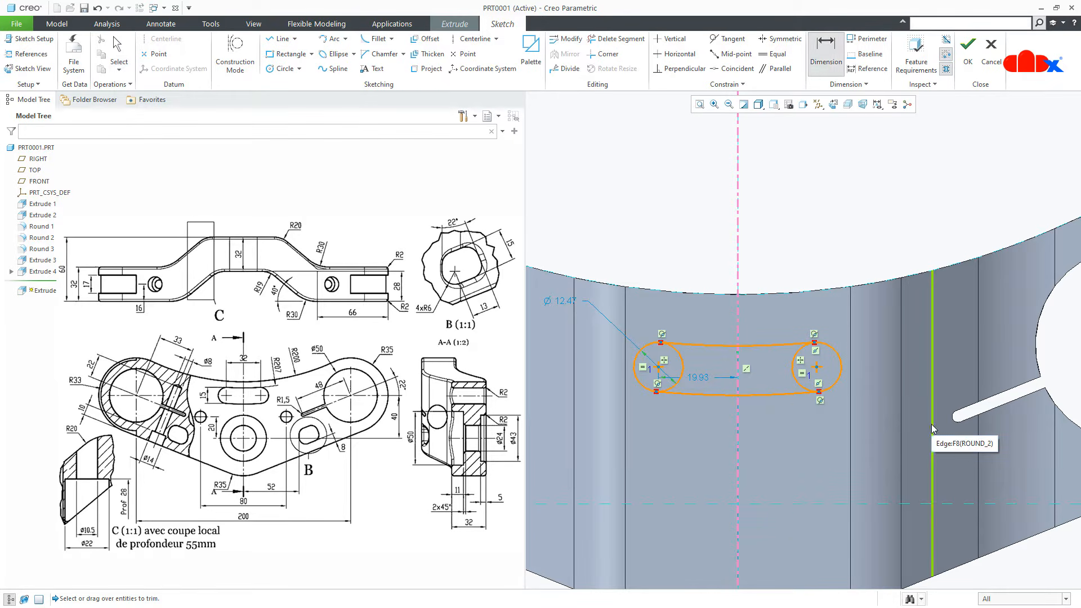
pyautogui.click(783, 346)
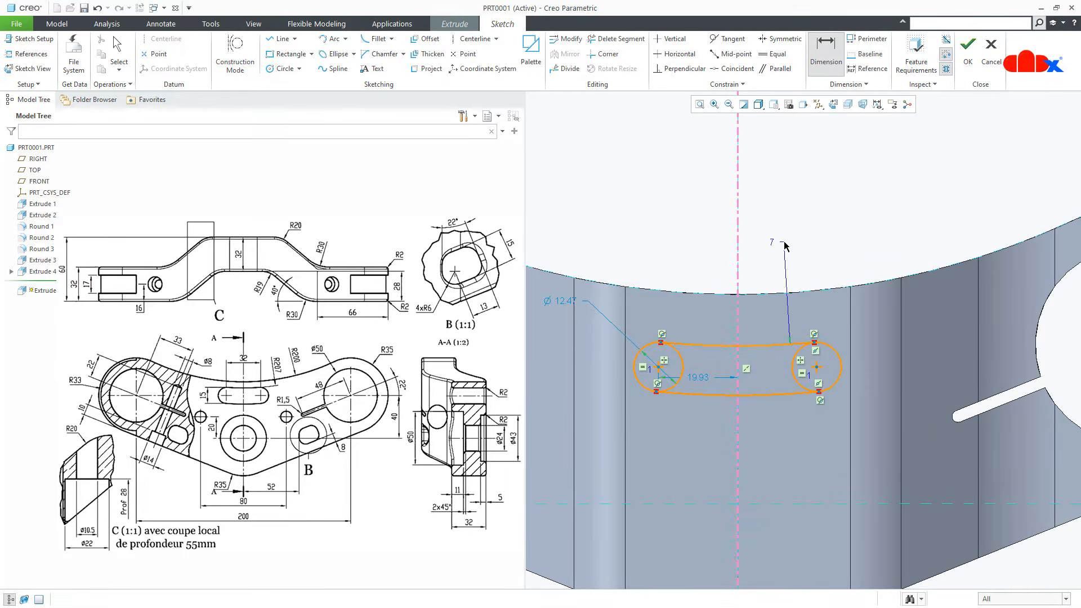
pyautogui.middleClick(786, 246)
pyautogui.write('207')
pyautogui.press('Return')
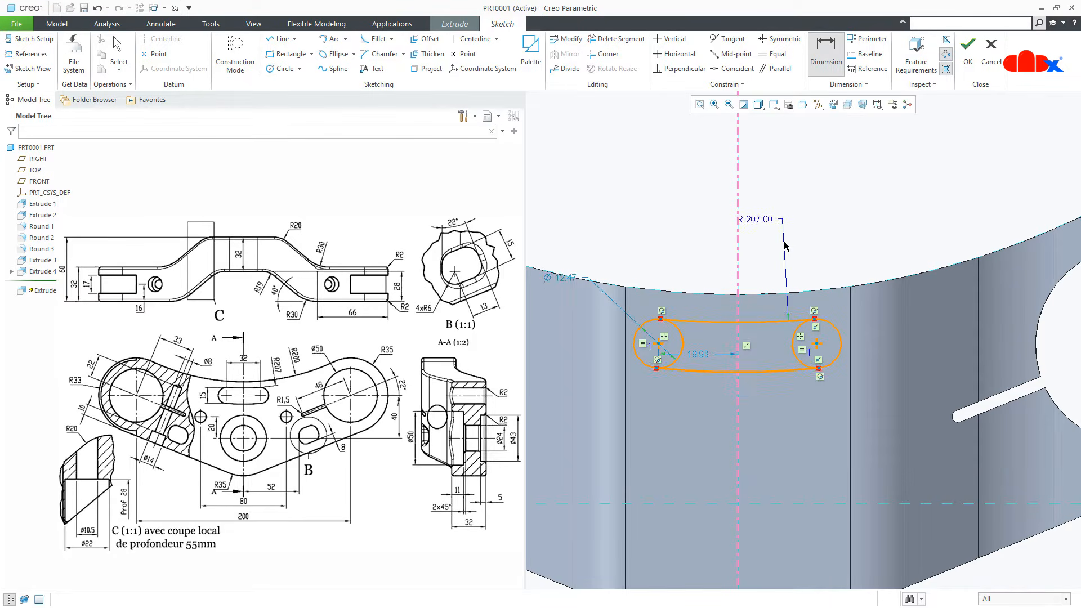
# Set the distance between the slot's end circle centers to 32 mm and their diameter to 15 mm.
pyautogui.click(660, 350)
pyautogui.click(818, 348)
pyautogui.middleClick(773, 205)
pyautogui.write('32')
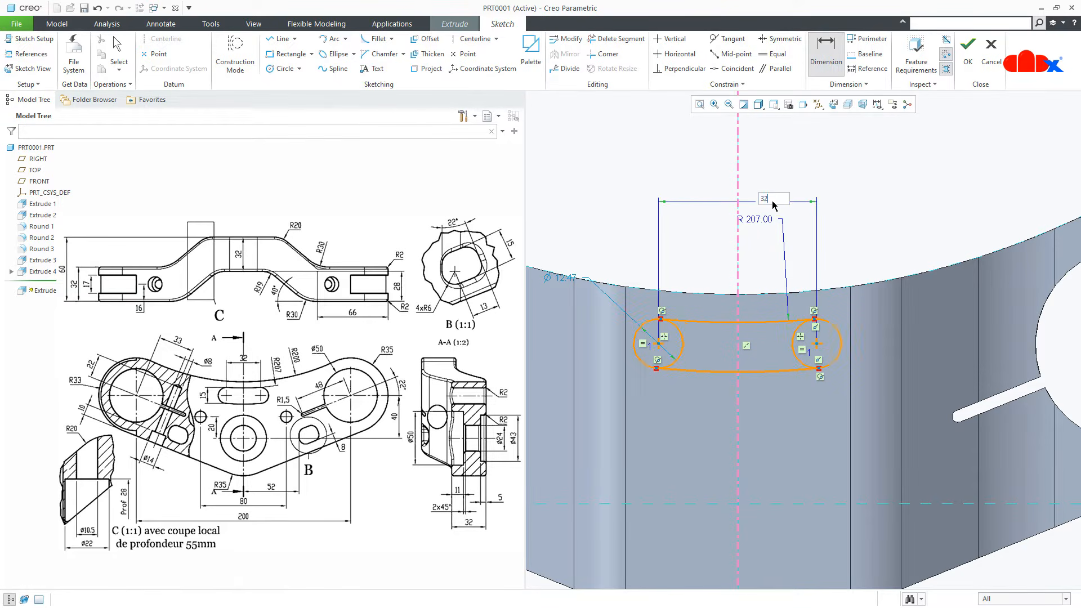
pyautogui.press('Return')
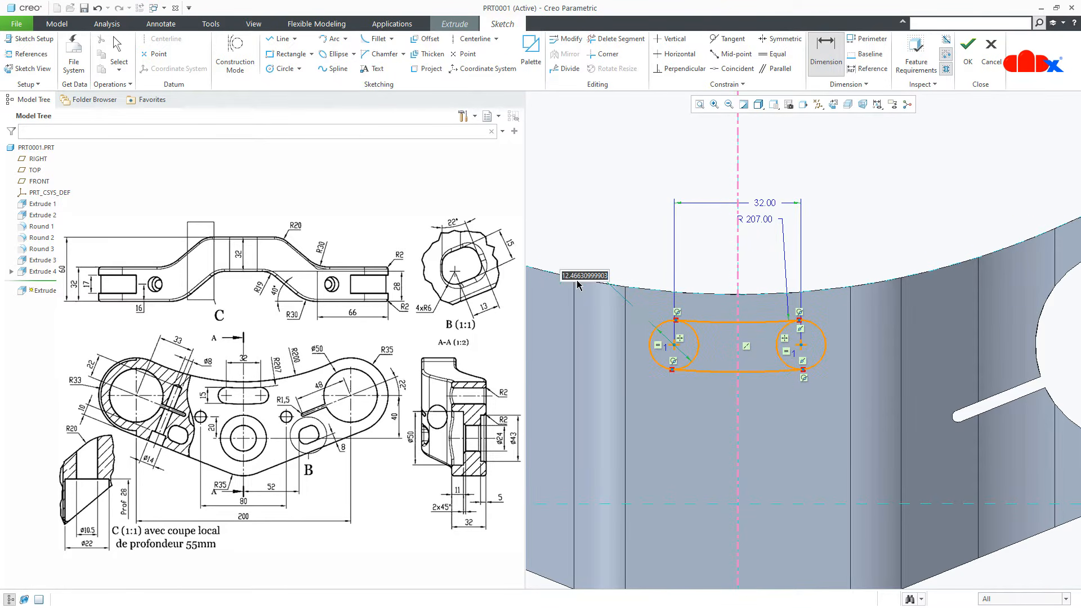
pyautogui.write('15')
pyautogui.press('Return')
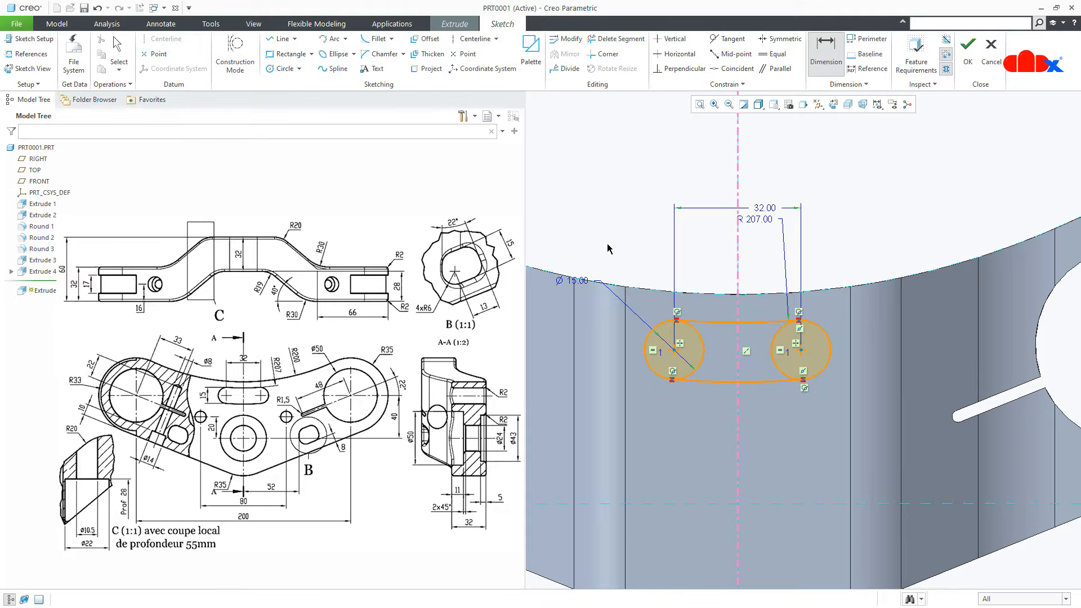
# Trim the inner halves of both end circles to leave a closed curved slot profile.
pyautogui.click(617, 38)
pyautogui.click(698, 363)
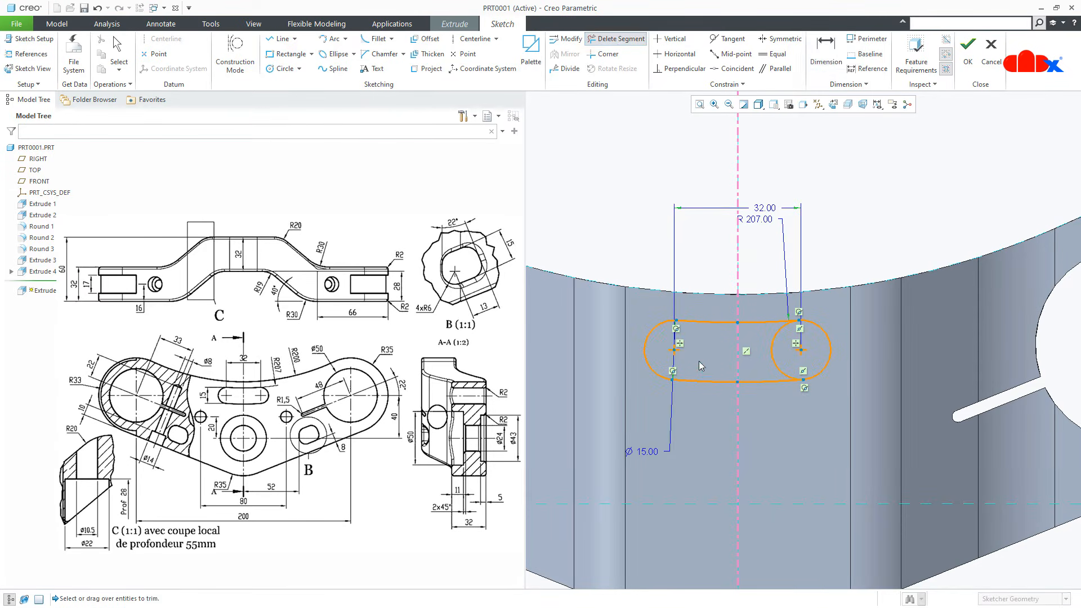
pyautogui.middleClick(768, 365)
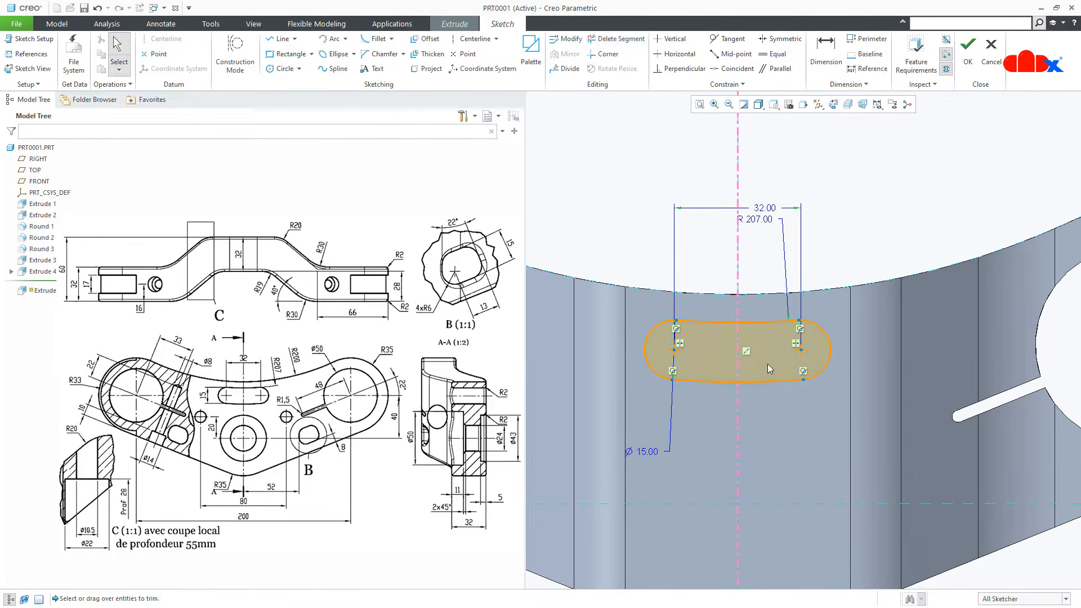
# Finish the curved slot sketch and extrude it as a cut through all of the bracket.
pyautogui.rightClick(768, 365)
pyautogui.click(792, 461)
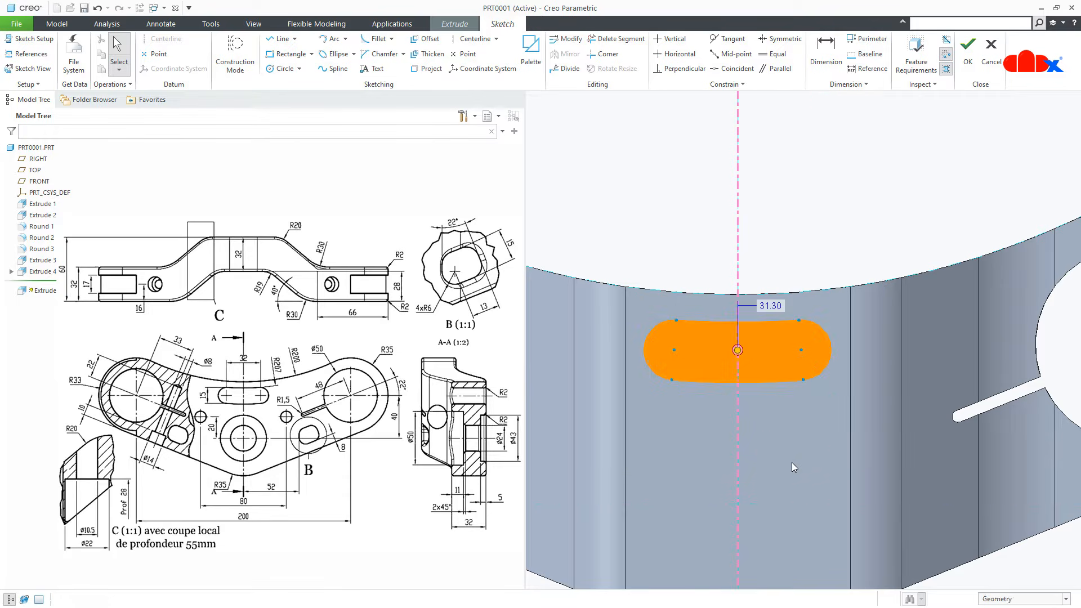
pyautogui.moveTo(795, 390); pyautogui.dragTo(714, 456, button='middle')
pyautogui.click(760, 397)
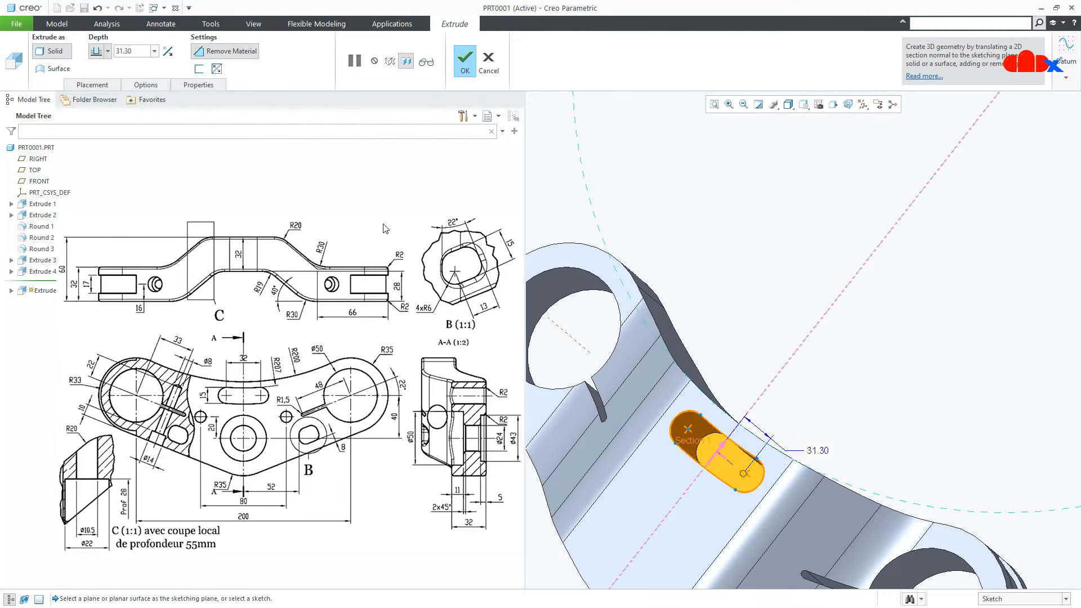
pyautogui.click(108, 51)
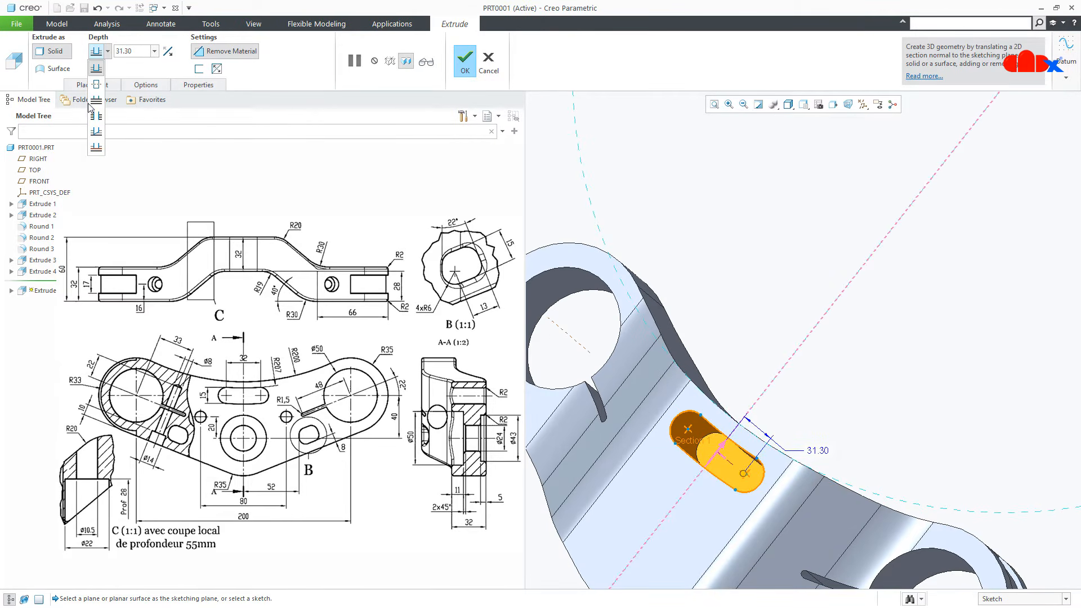
pyautogui.click(94, 102)
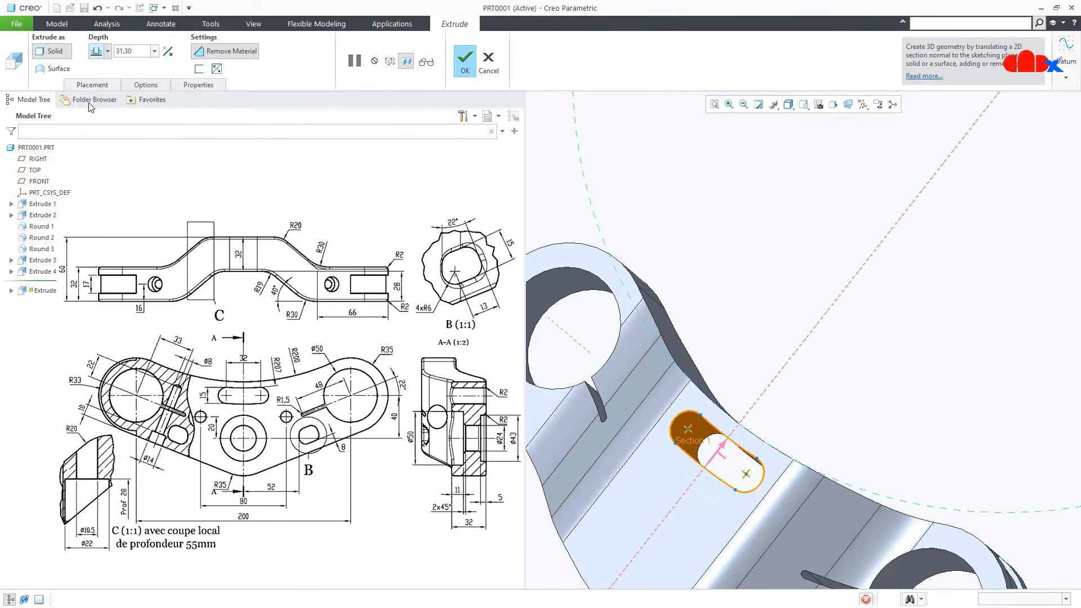
pyautogui.click(465, 62)
pyautogui.hotkey('ctrl', 'd')
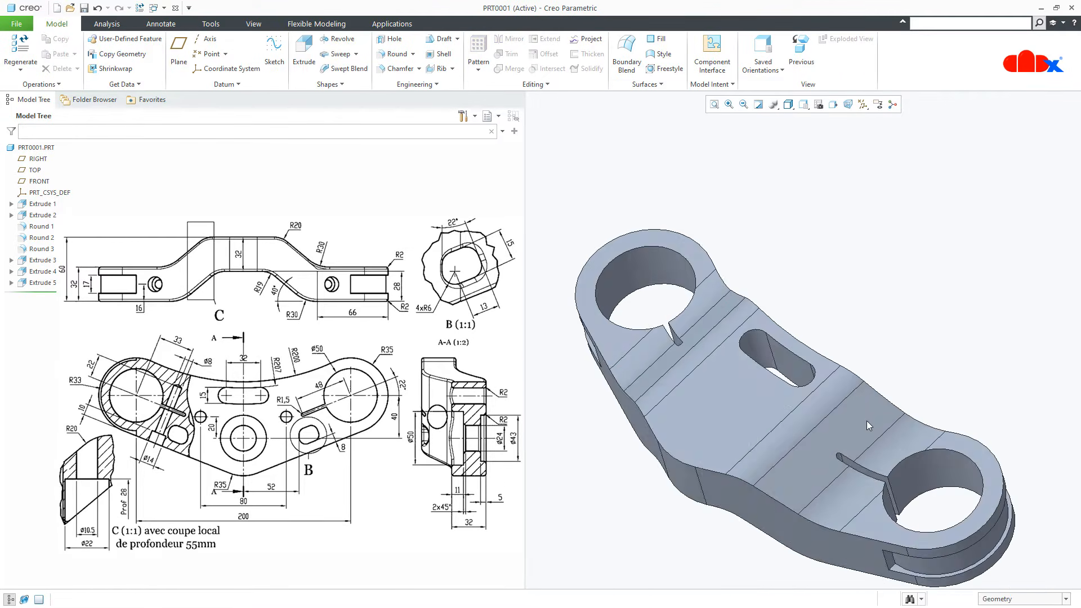
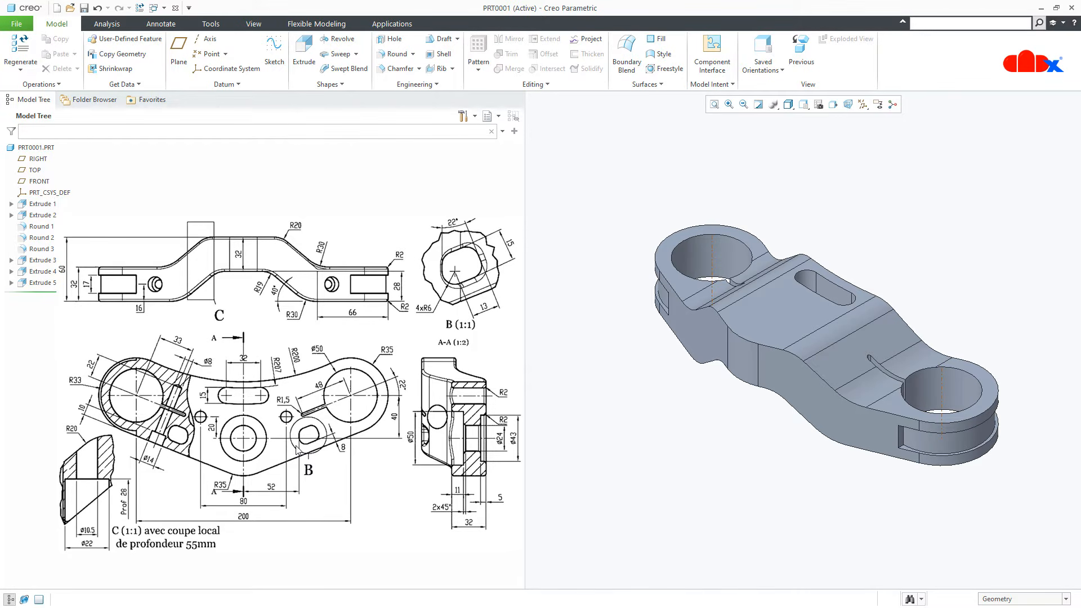
# Start an extrude sketch on the raised section's top face and add the plate's right-hand slanted edge as a reference.
pyautogui.click(305, 68)
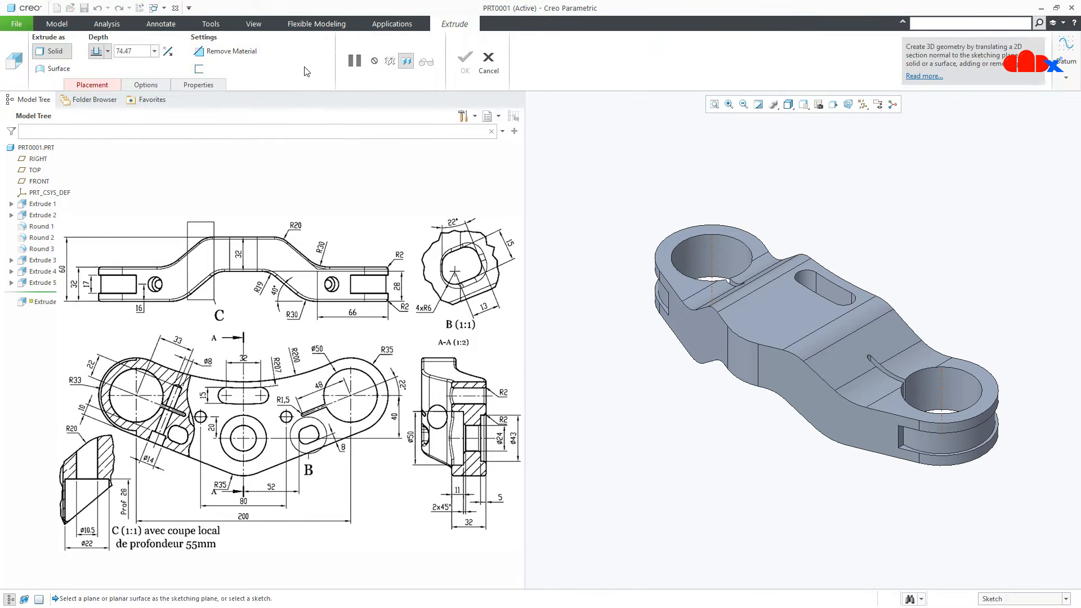
pyautogui.click(779, 337)
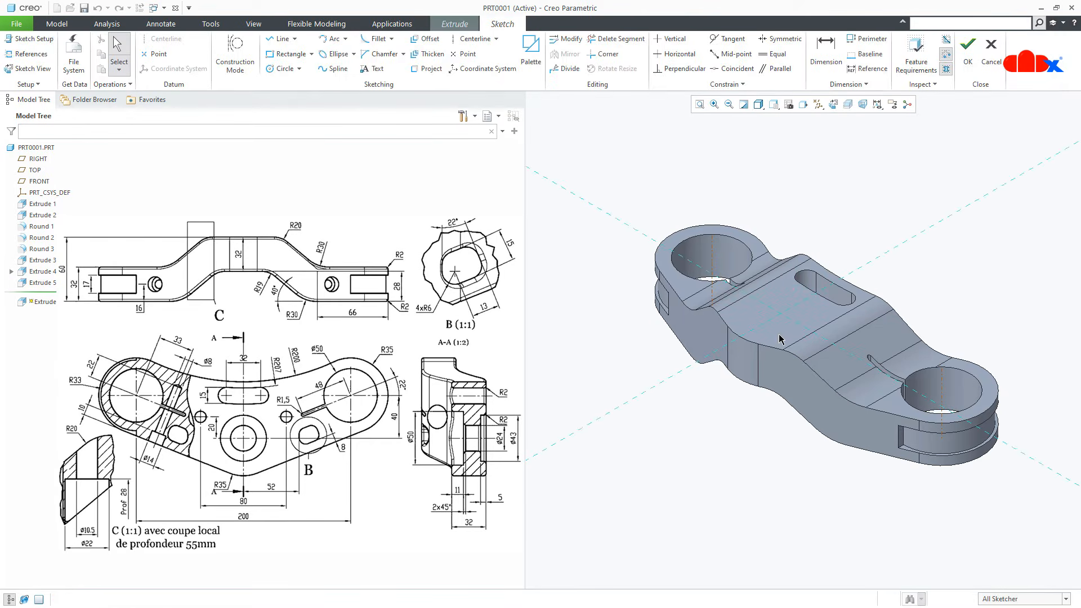
pyautogui.click(832, 106)
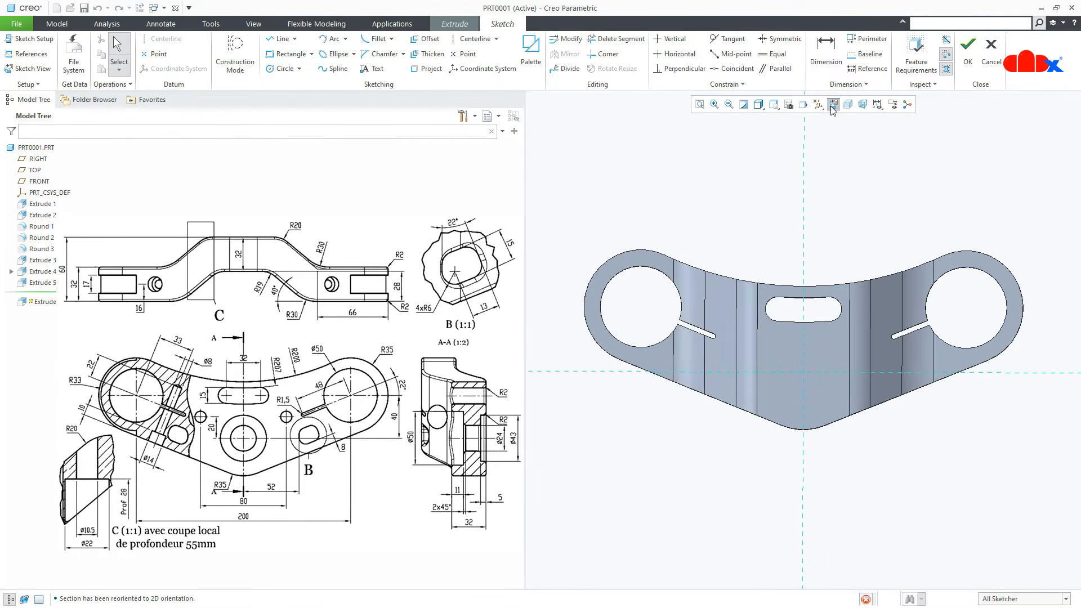
pyautogui.scroll(-4, 946, 387)
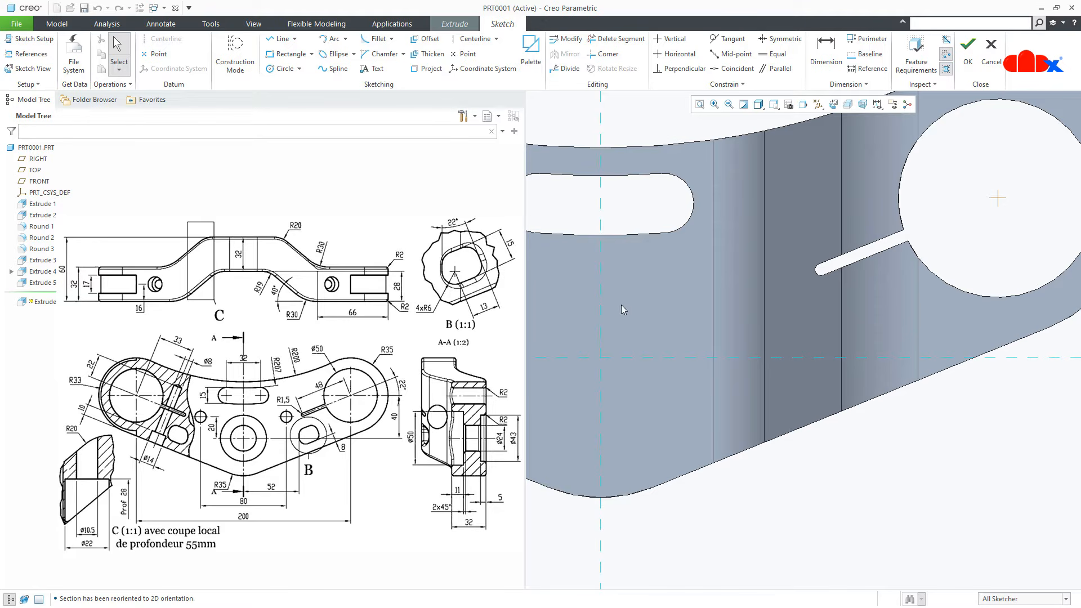
pyautogui.click(26, 54)
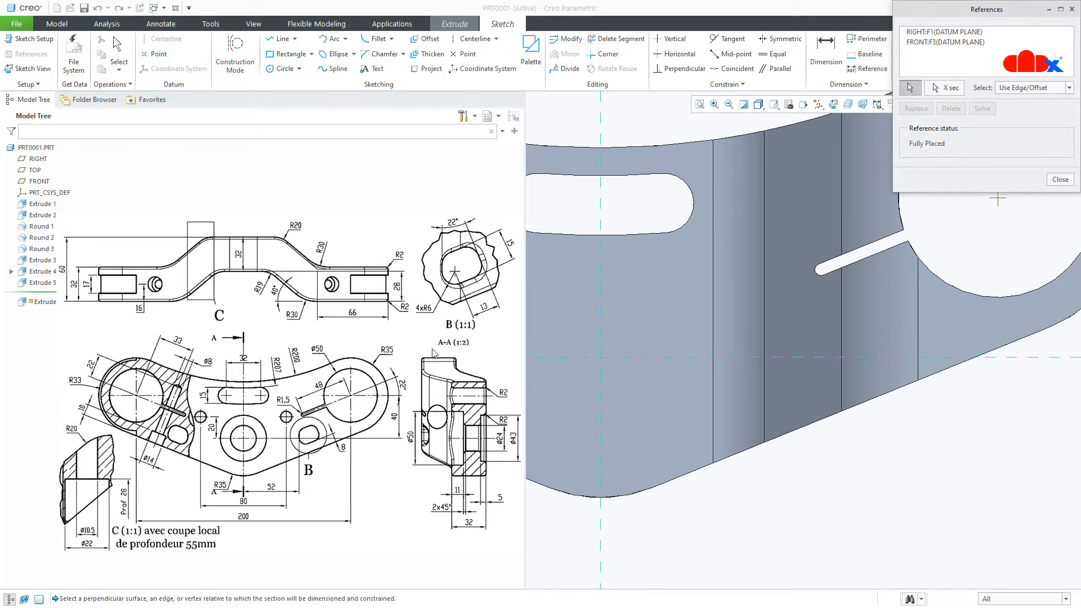
pyautogui.click(808, 427)
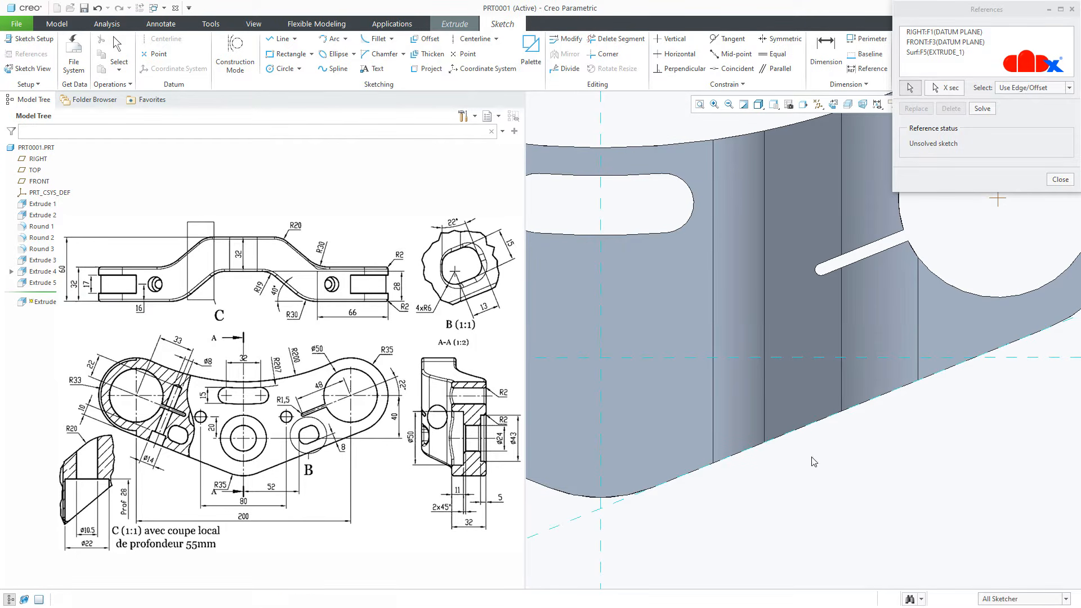
pyautogui.middleClick(813, 462)
pyautogui.rightClick(813, 462)
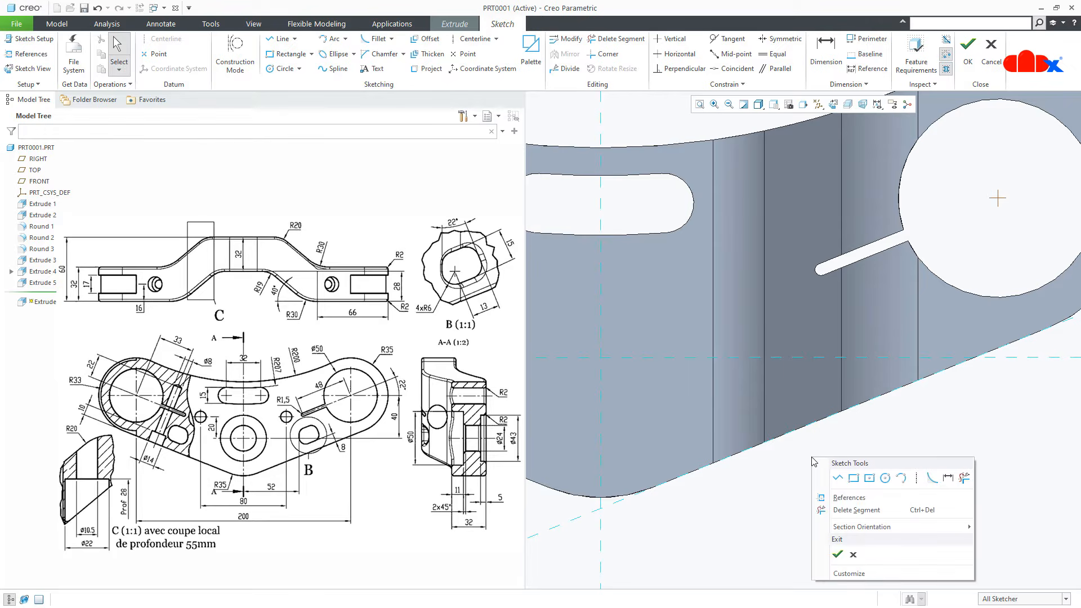
# Sketch a closed four-sided line profile below the right groove, with one vertical side and its lower side parallel to the slanted edge.
pyautogui.click(838, 477)
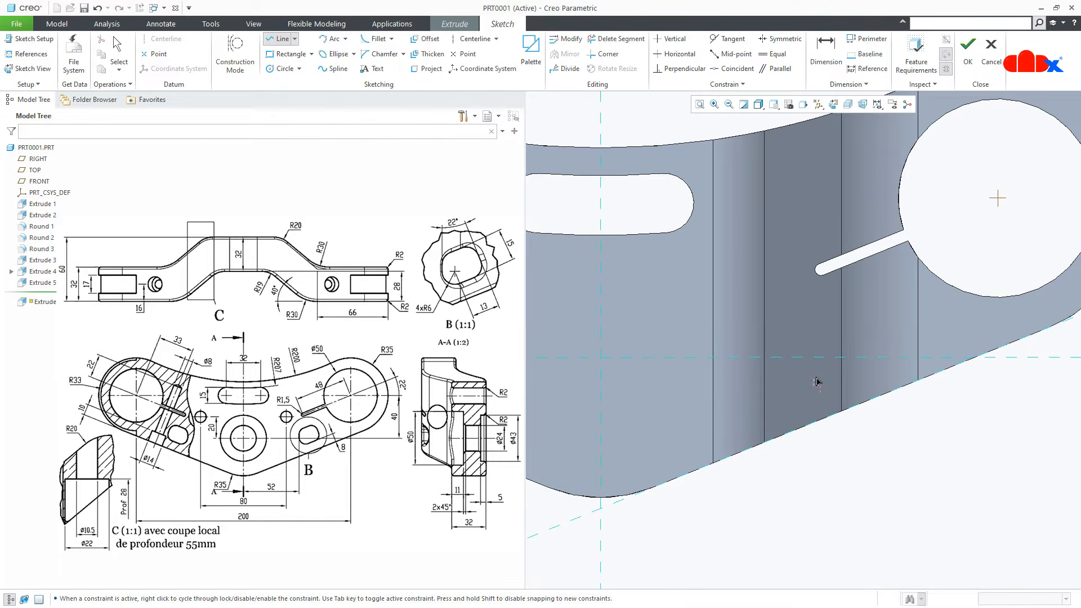
pyautogui.click(785, 321)
pyautogui.click(784, 399)
pyautogui.click(861, 370)
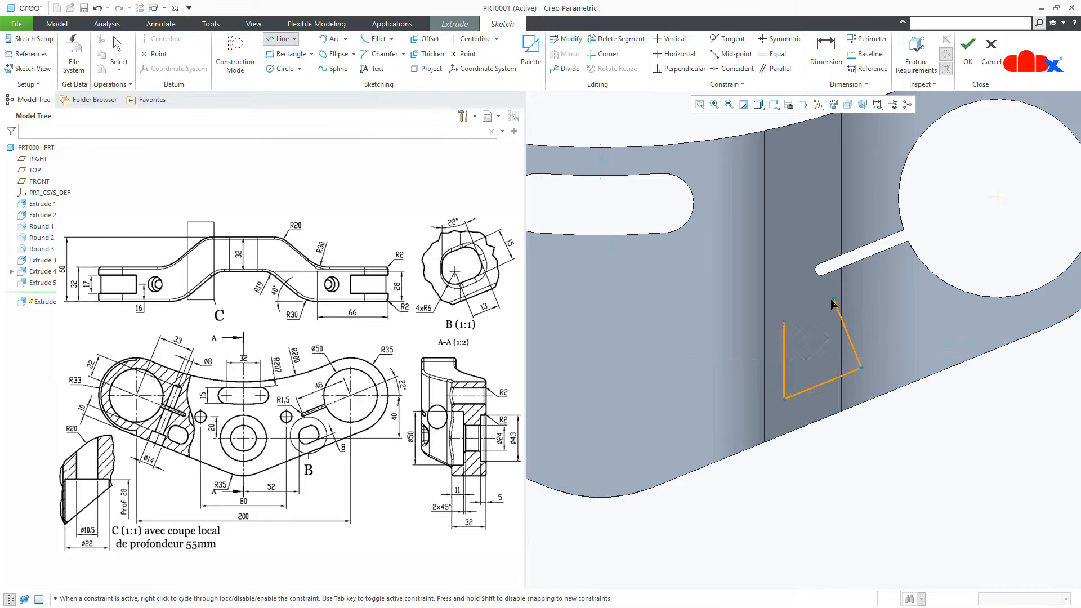
pyautogui.click(833, 300)
pyautogui.click(789, 320)
pyautogui.middleClick(806, 337)
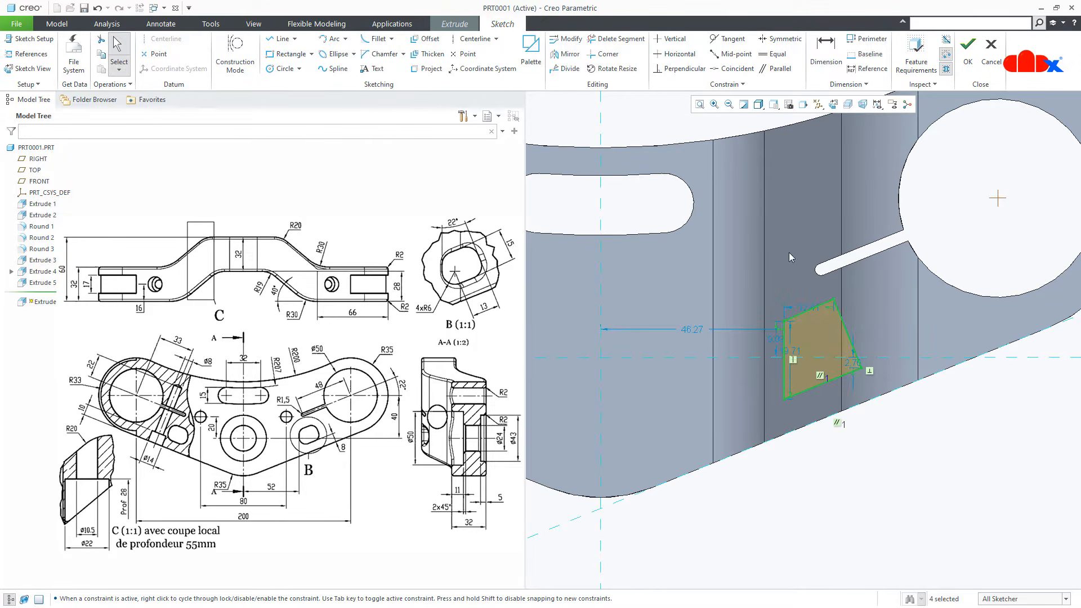
# Constrain the profile's upper line parallel to the plate's slanted edge.
pyautogui.click(776, 68)
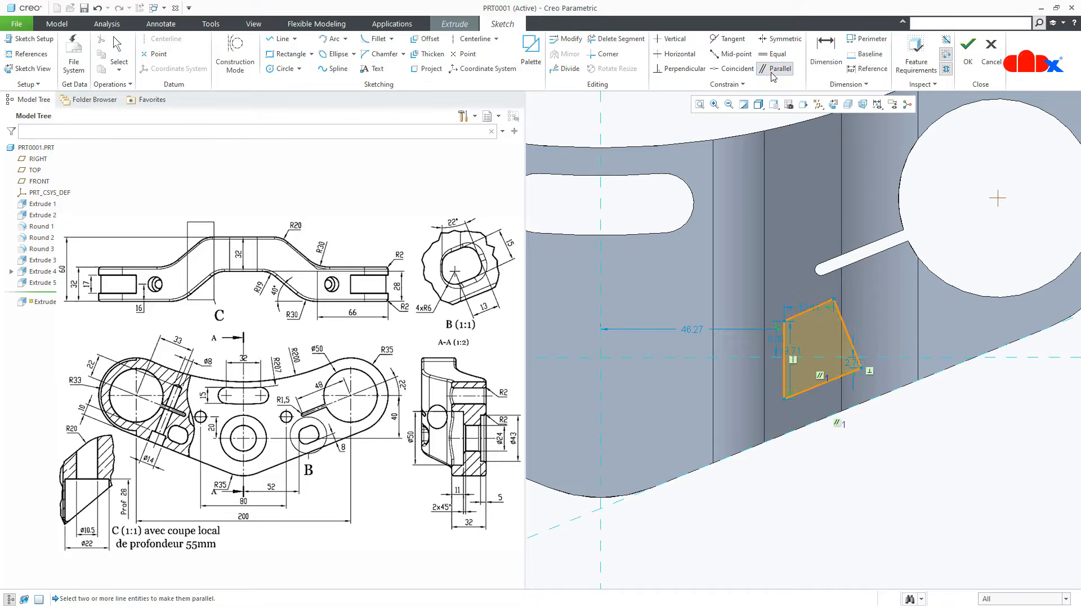
pyautogui.click(818, 317)
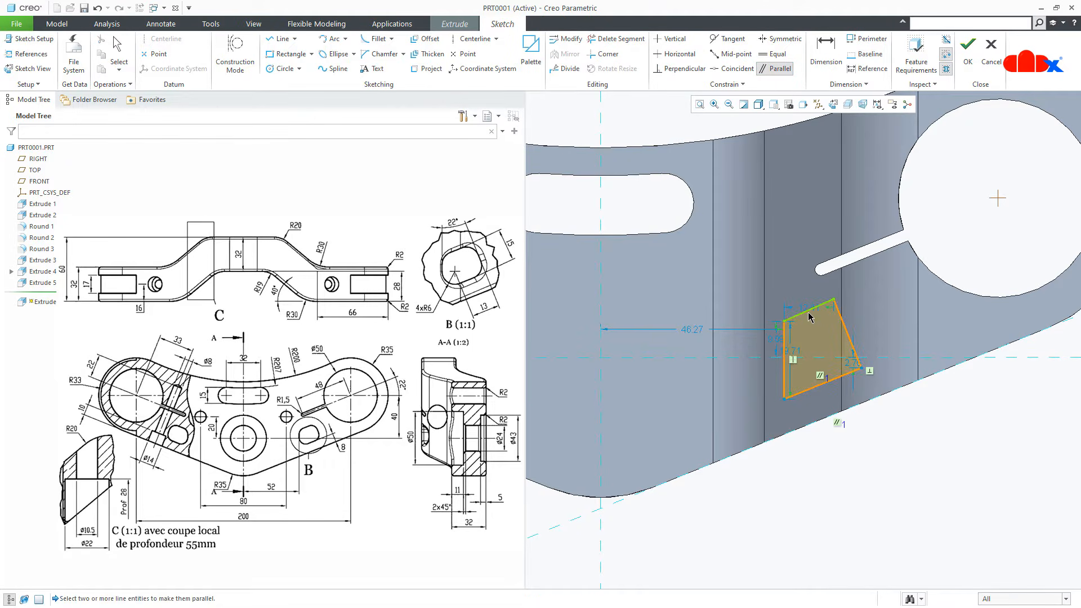
pyautogui.click(858, 408)
pyautogui.middleClick(867, 432)
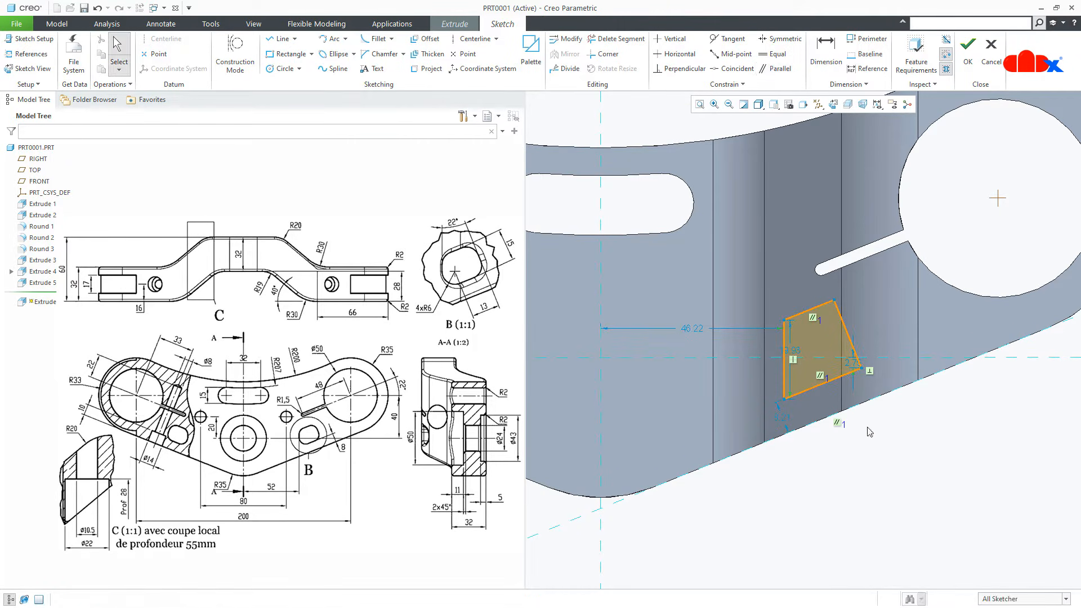
# Fillet all four corners of the profile and make the four fillet radii equal.
pyautogui.rightClick(868, 432)
pyautogui.click(987, 448)
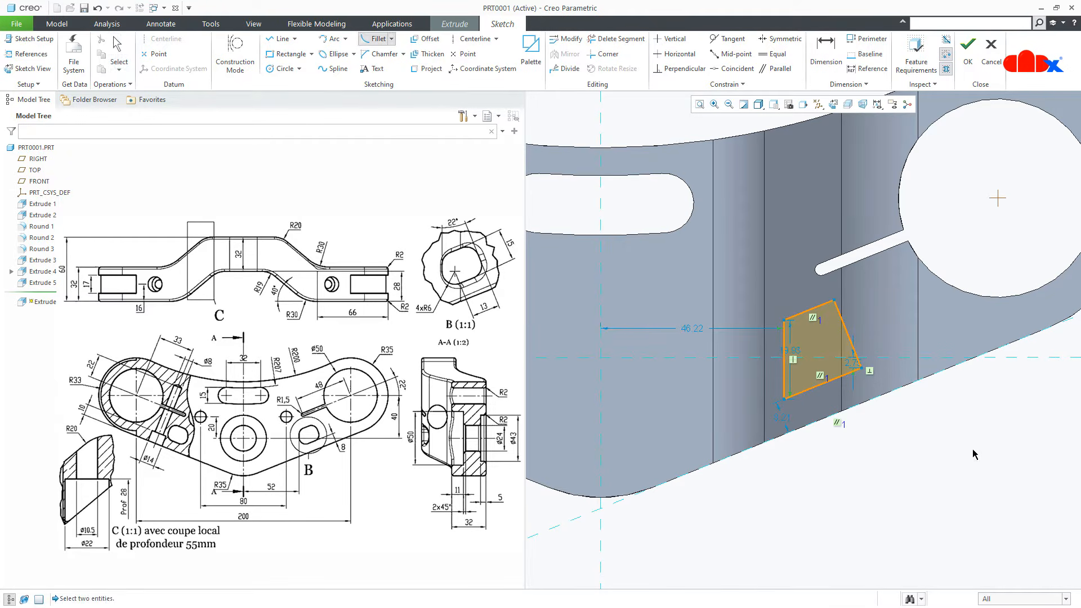
pyautogui.click(843, 375)
pyautogui.click(847, 333)
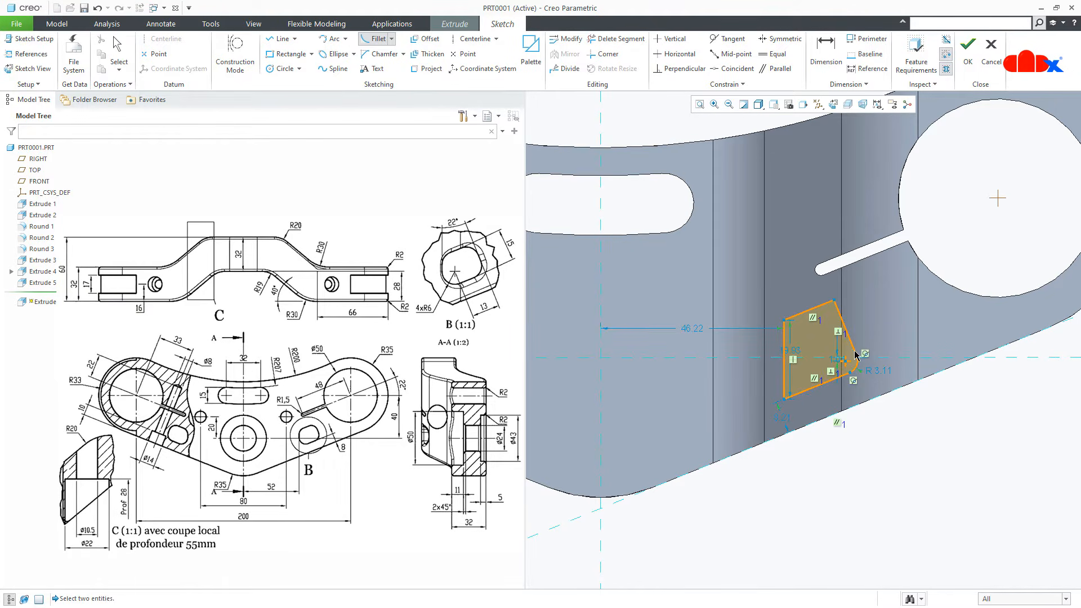
pyautogui.click(845, 324)
pyautogui.click(814, 310)
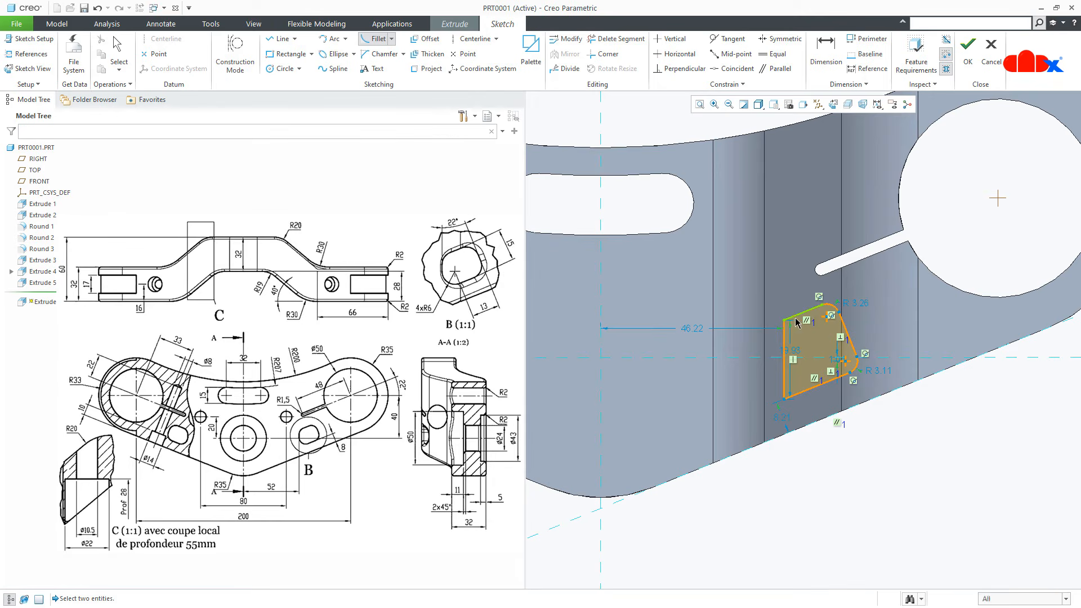
pyautogui.click(791, 336)
pyautogui.click(806, 314)
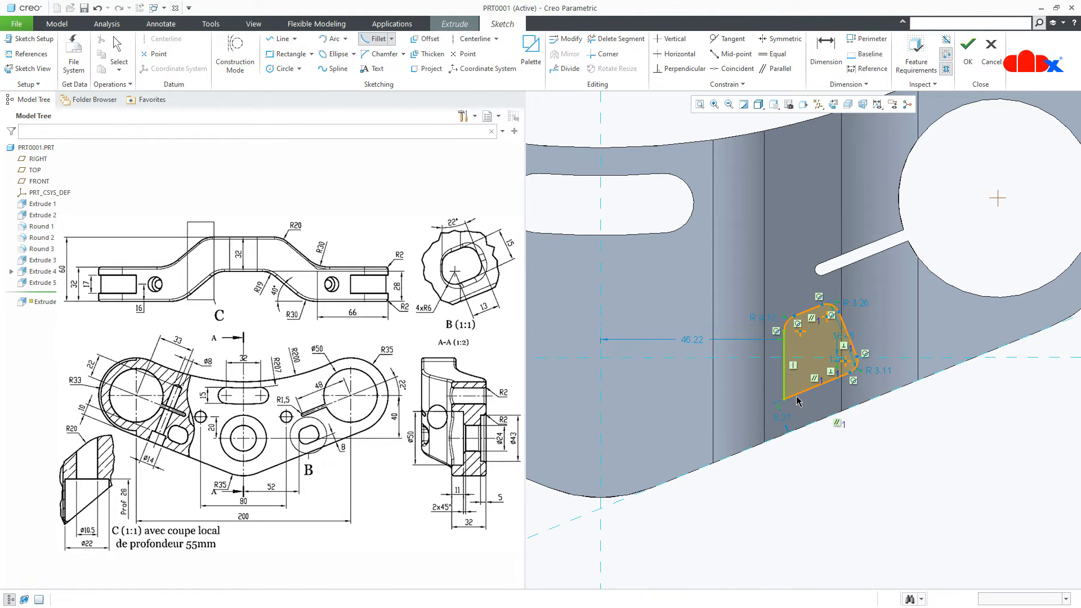
pyautogui.click(799, 396)
pyautogui.middleClick(883, 437)
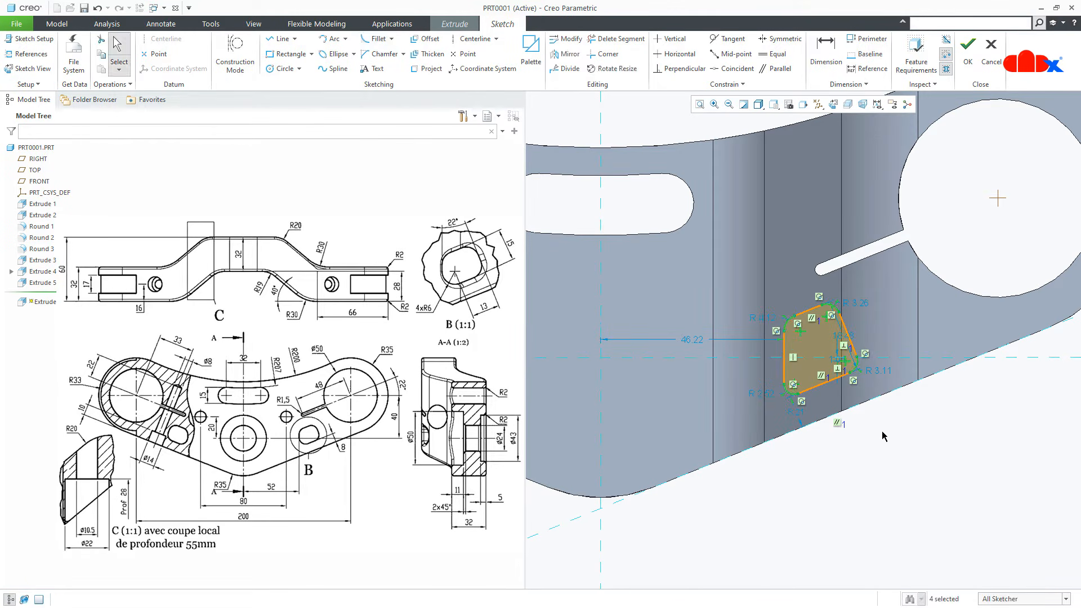
pyautogui.rightClick(884, 437)
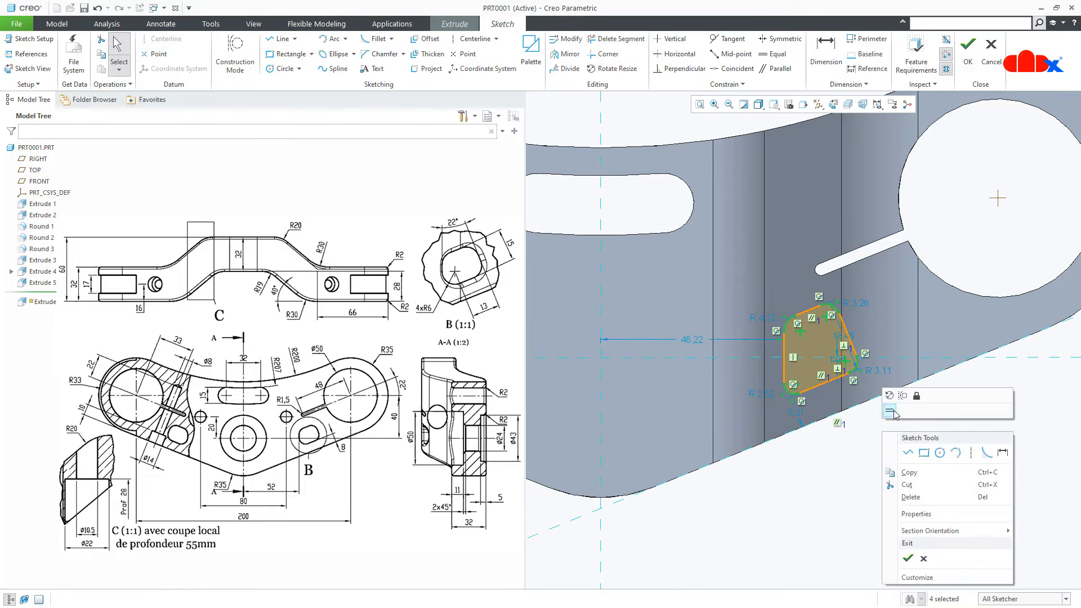
pyautogui.click(890, 411)
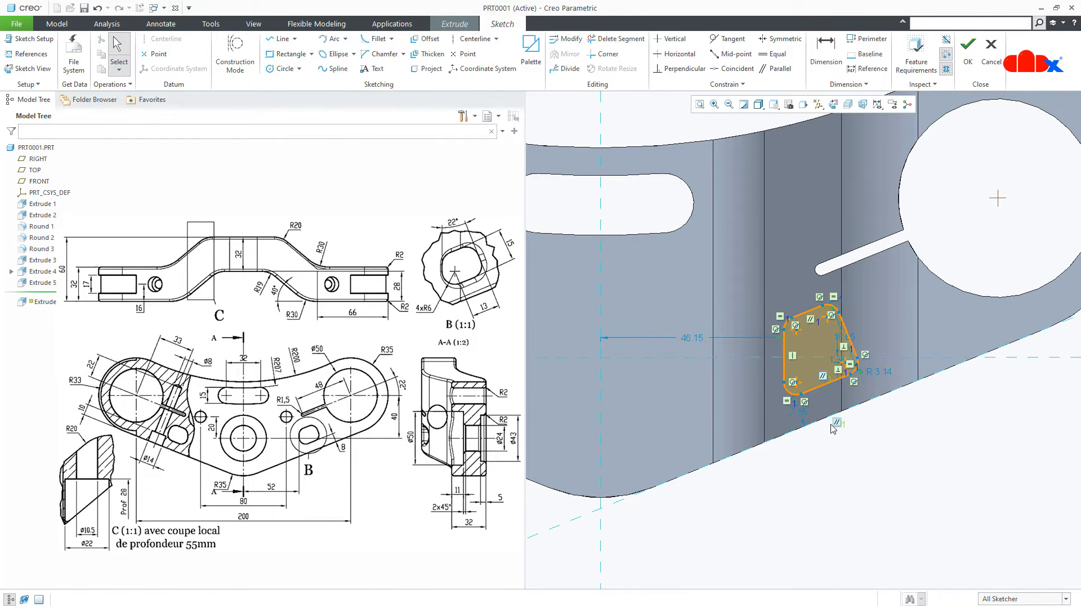
# Set the profile's offset from the slanted edge to 8 mm and its vertical side's distance from the center reference to 52 mm.
pyautogui.click(804, 416)
pyautogui.write('8461125839714')
pyautogui.press('Return')
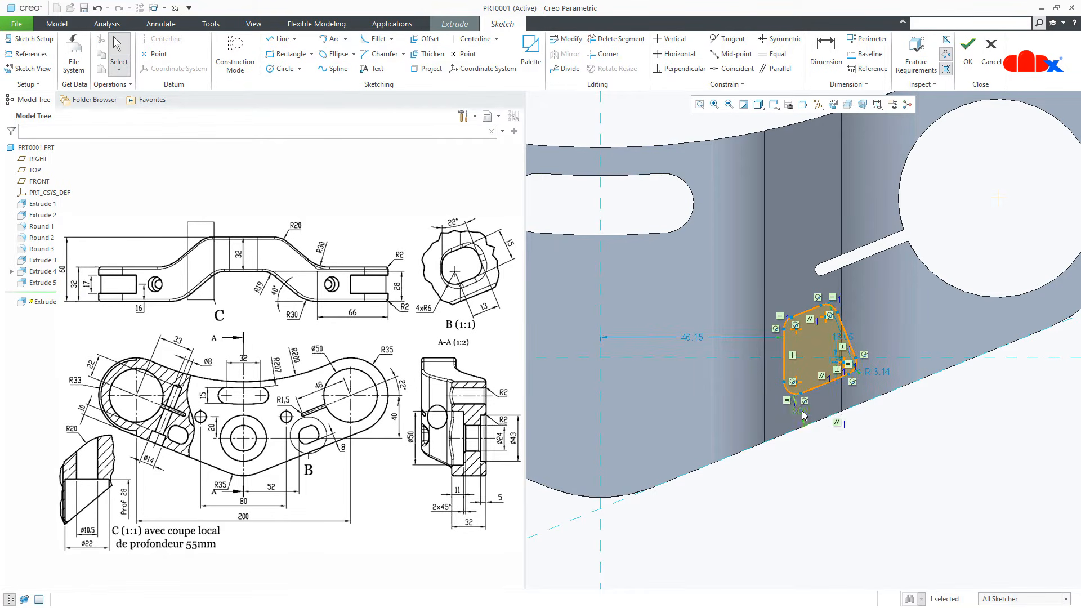
pyautogui.click(691, 338)
pyautogui.press('Return')
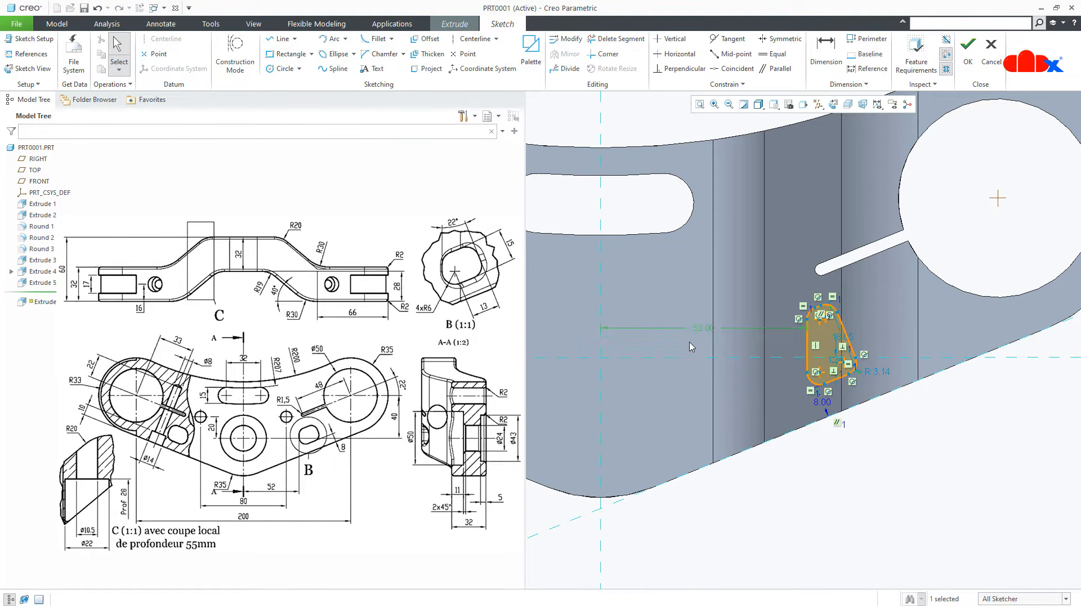
# Dimension the distance between the profile's two parallel slanted sides as 15 mm.
pyautogui.rightClick(783, 378)
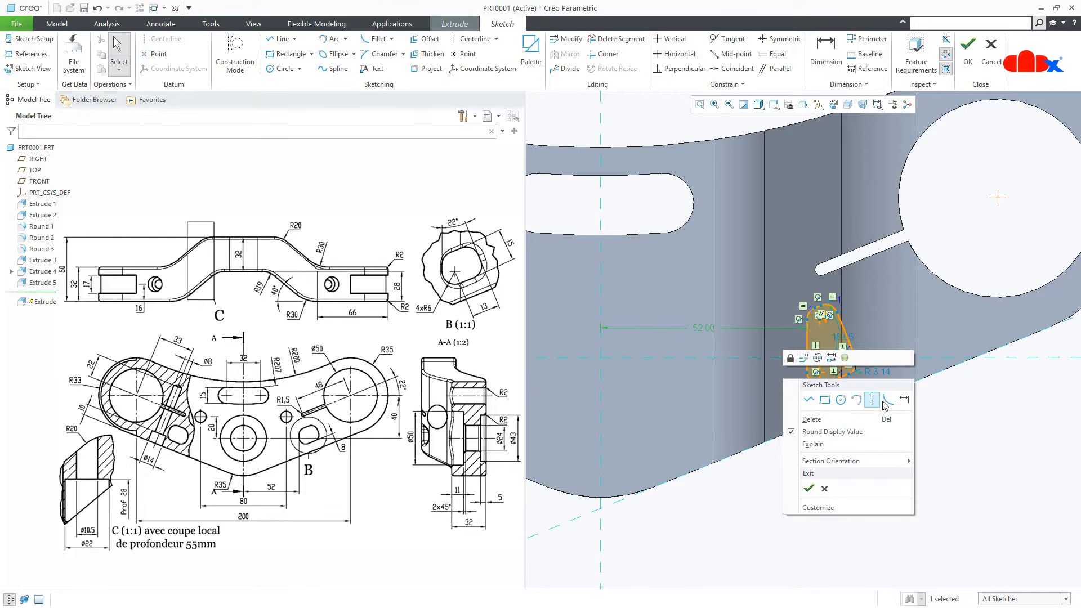
pyautogui.click(904, 399)
pyautogui.scroll(-3, 853, 330)
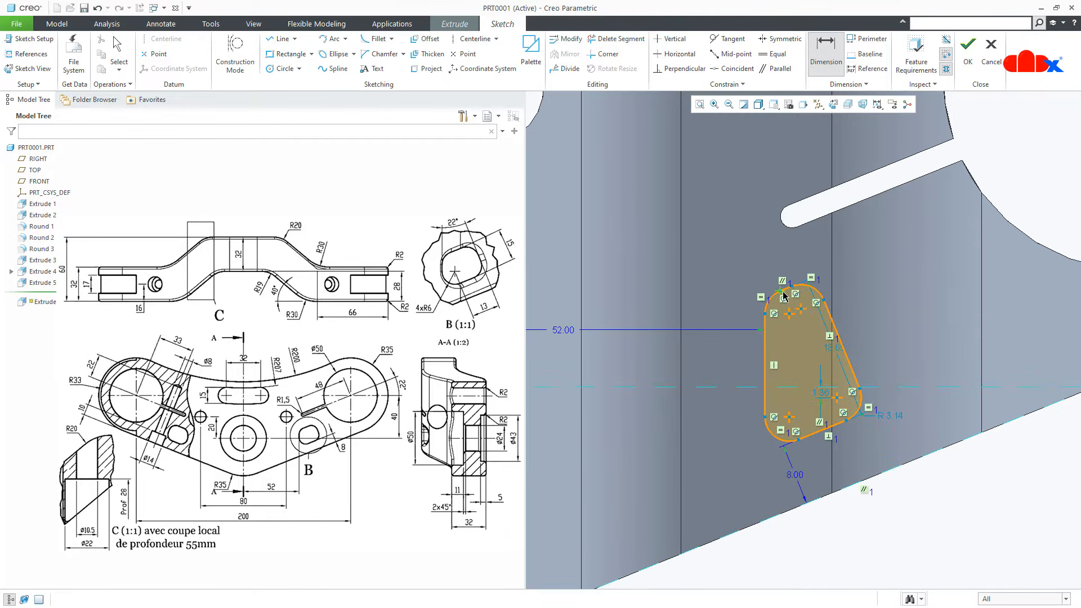
pyautogui.click(821, 429)
pyautogui.middleClick(856, 337)
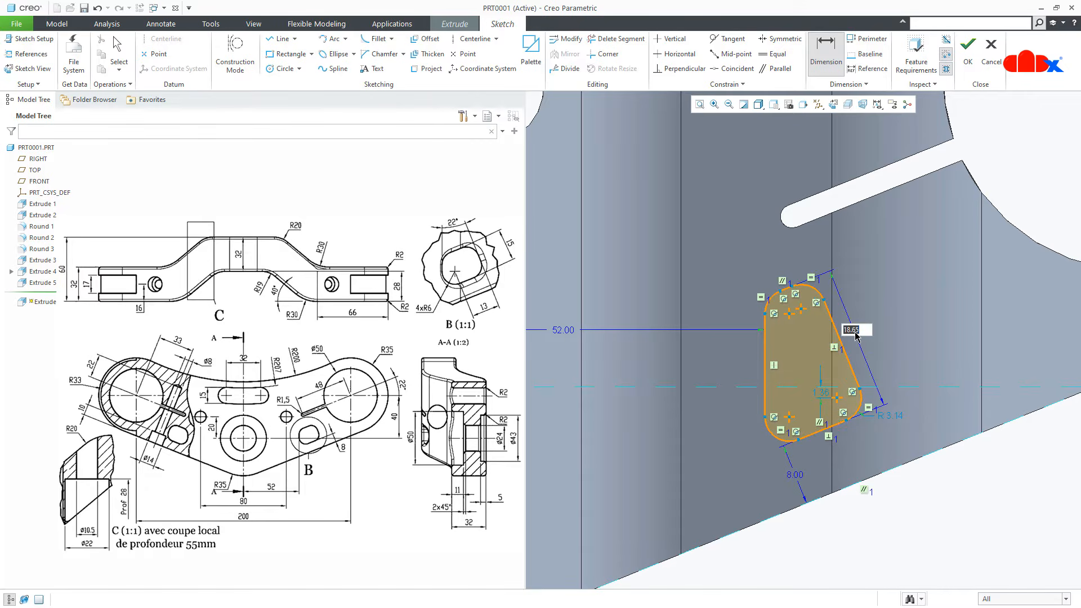
pyautogui.write('15')
pyautogui.press('Return')
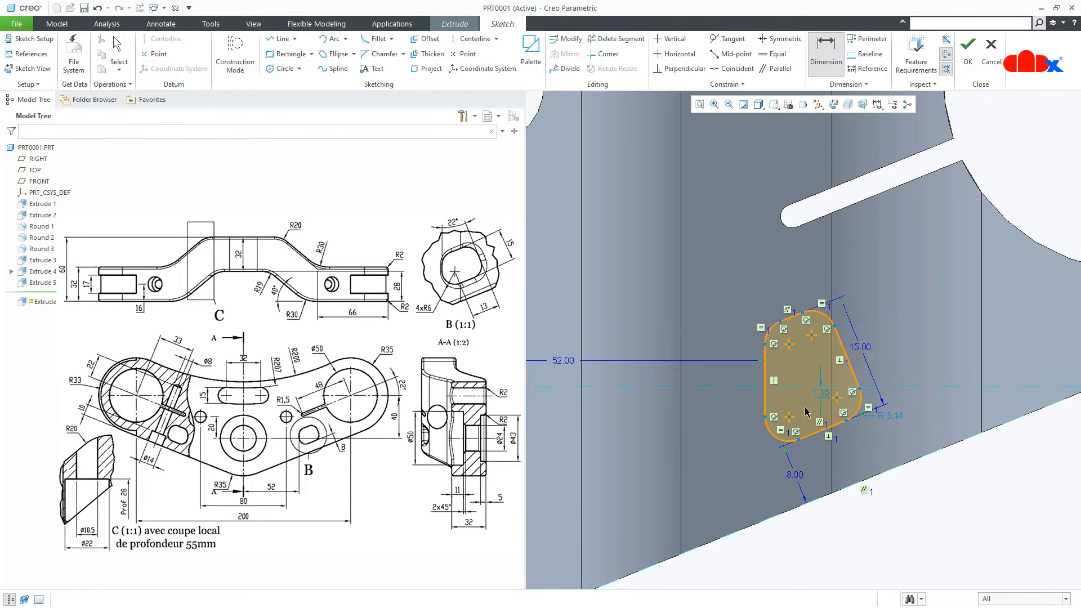
# Dimension the profile's width along the slanted edge as 13 mm and set the corner fillet radius to 6 mm.
pyautogui.click(789, 418)
pyautogui.click(854, 379)
pyautogui.middleClick(850, 463)
pyautogui.write('13')
pyautogui.press('Return')
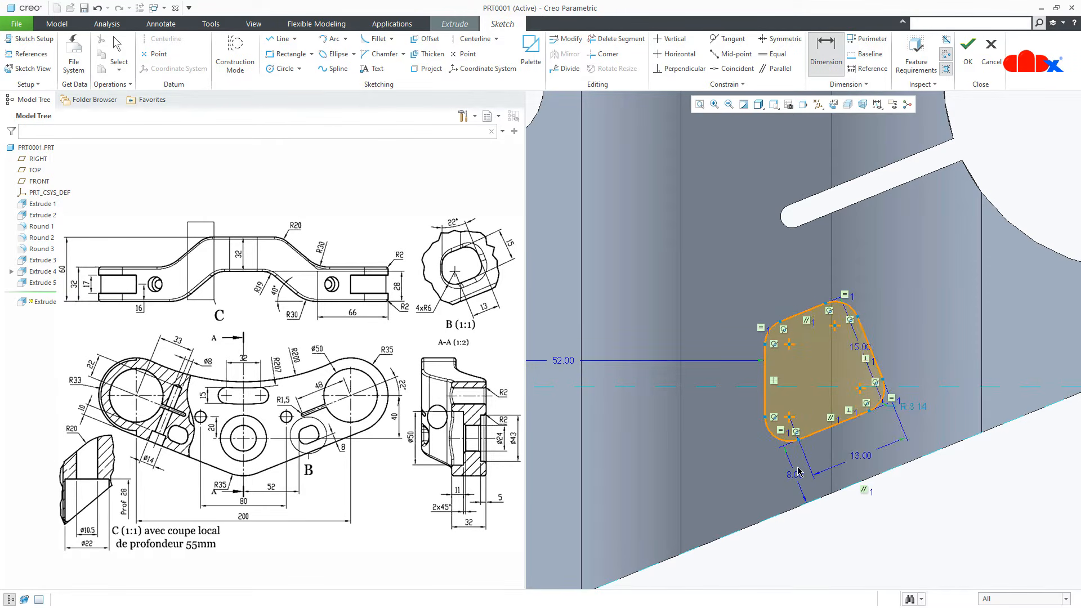
pyautogui.middleClick(721, 481)
pyautogui.press('Return')
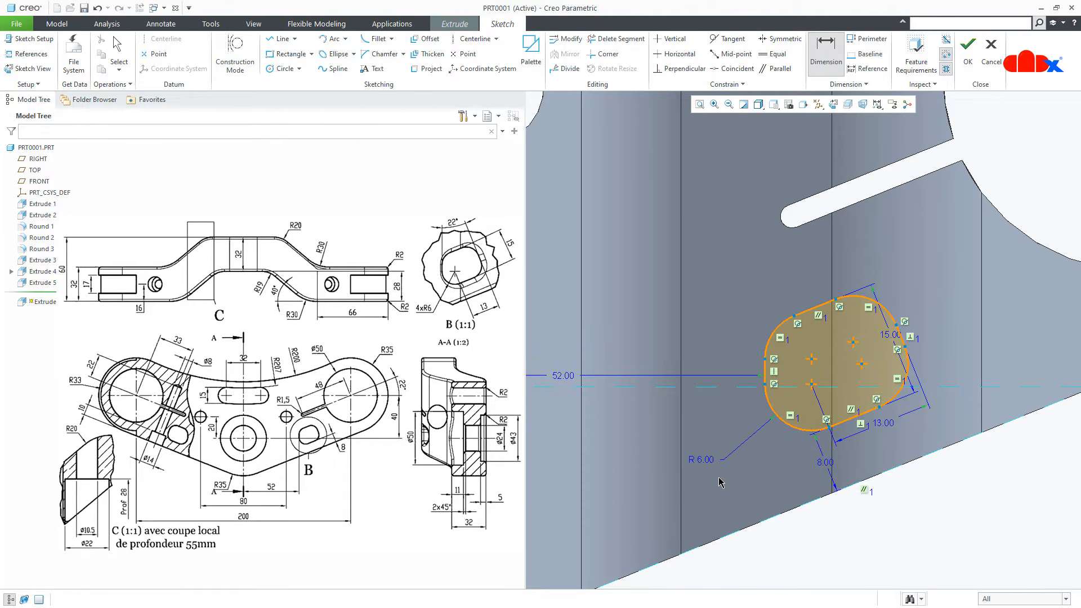
pyautogui.rightClick(718, 478)
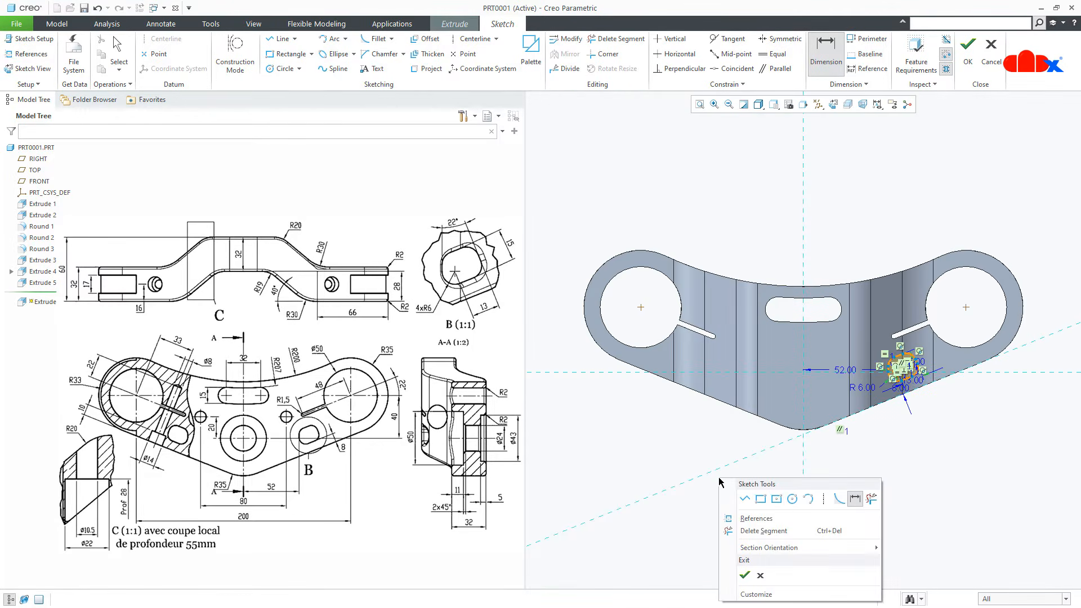
# Add a vertical centerline along the bracket's central reference and mirror the rounded opening profile about it.
pyautogui.click(824, 498)
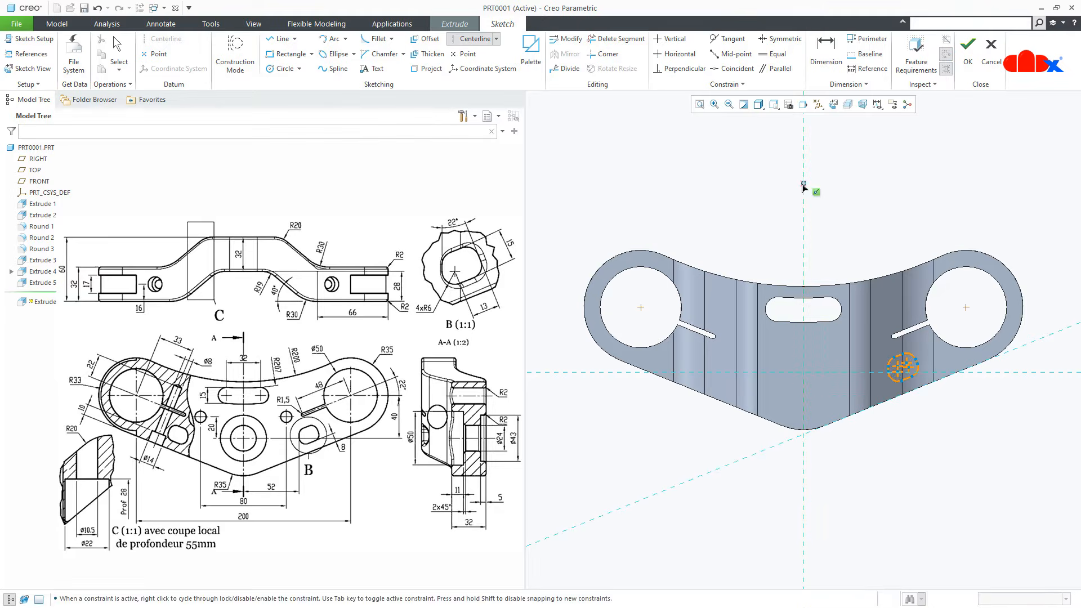
pyautogui.click(803, 220)
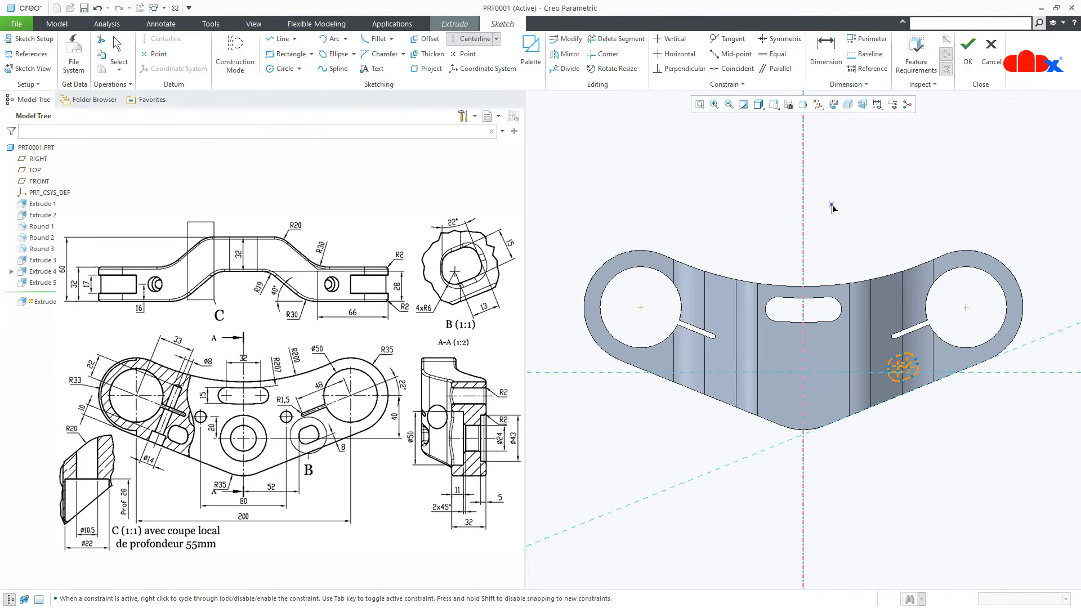
pyautogui.middleClick(834, 209)
pyautogui.moveTo(837, 227); pyautogui.dragTo(938, 443)
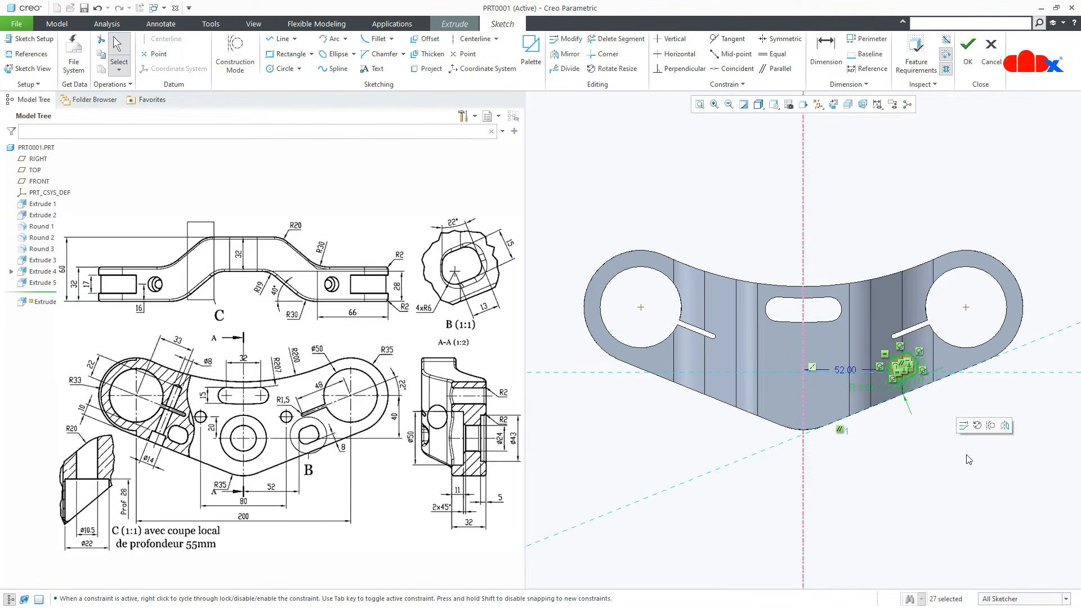
pyautogui.click(1005, 426)
pyautogui.click(804, 486)
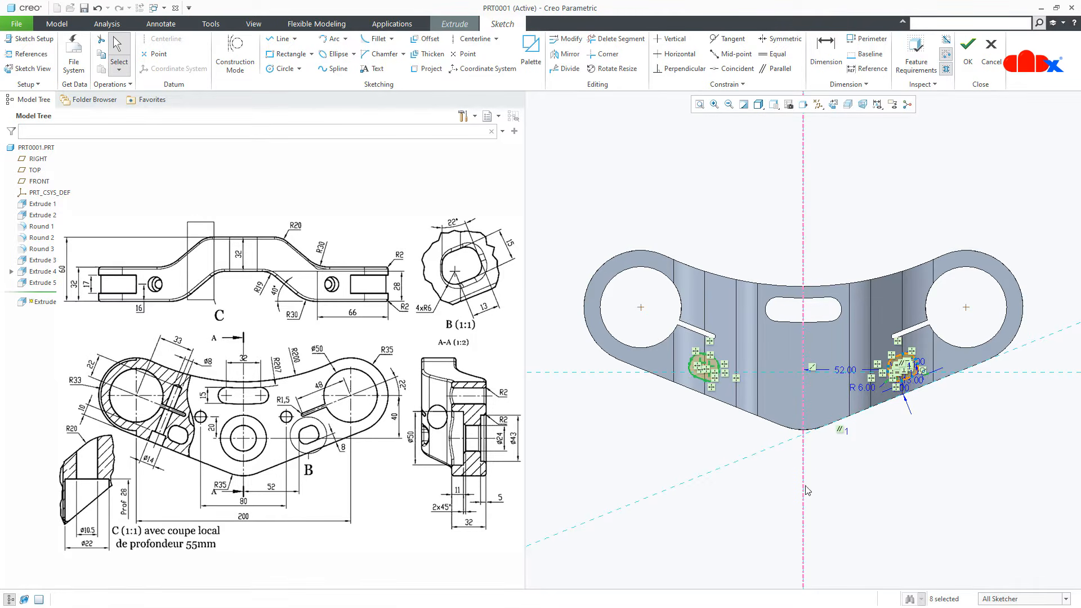
# Finish the sketch and extrude both openings down through the whole bracket as a material-removing cut.
pyautogui.rightClick(819, 480)
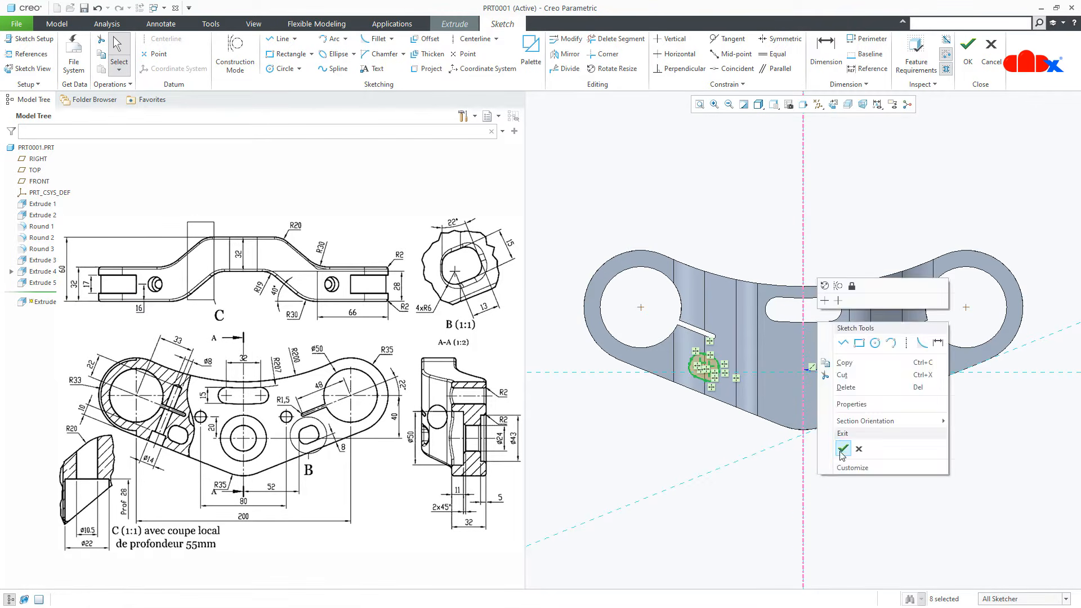
pyautogui.click(908, 453)
pyautogui.moveTo(828, 476)
pyautogui.mouseDown(button='middle')
pyautogui.moveTo(781, 395)
pyautogui.moveTo(785, 347)
pyautogui.mouseUp(button='middle')
pyautogui.click(167, 51)
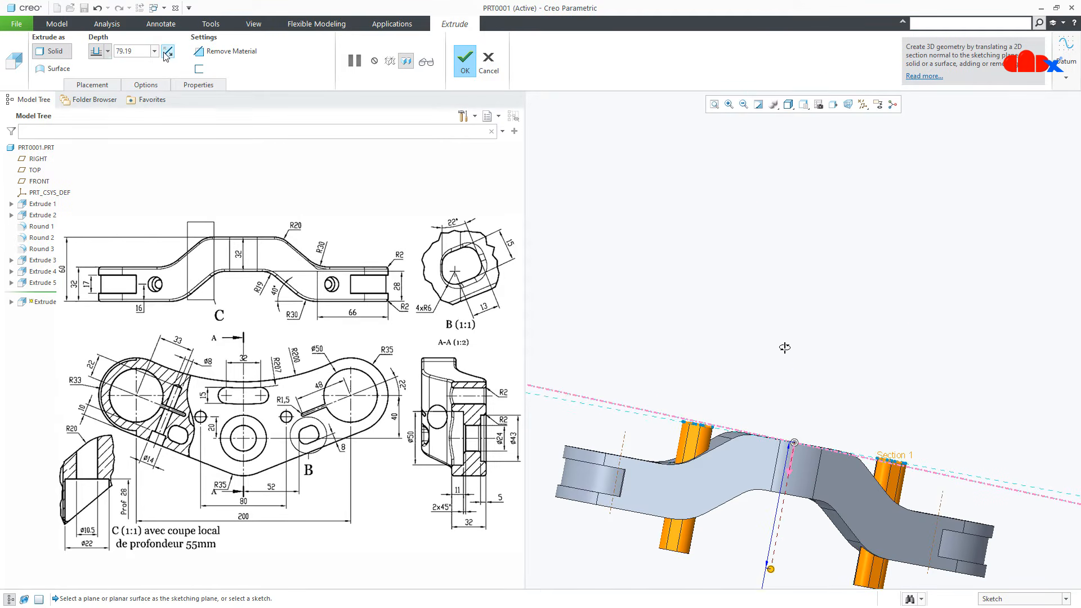
pyautogui.click(210, 54)
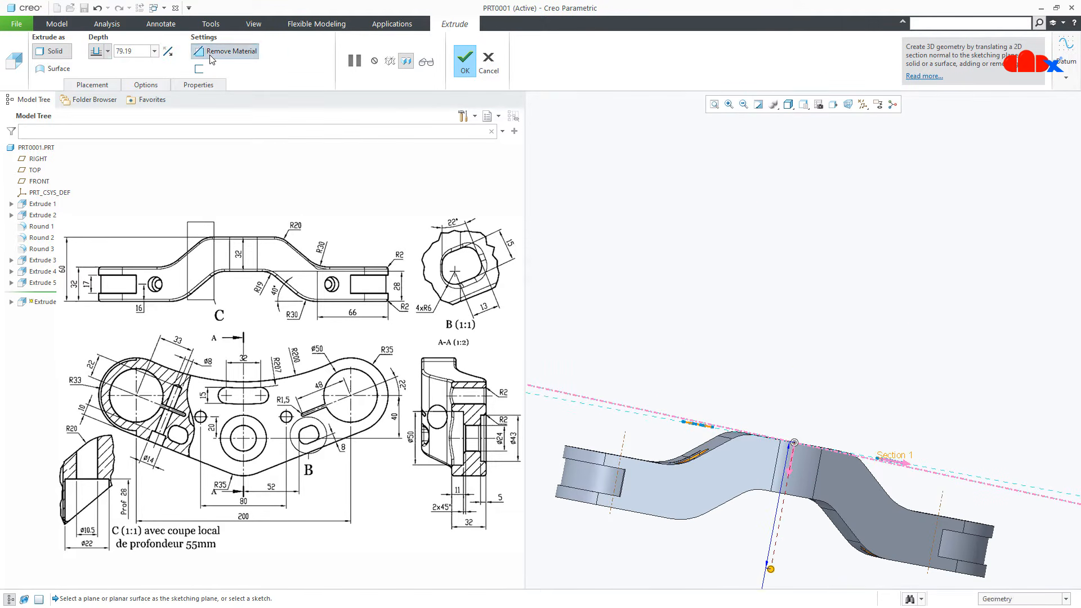
pyautogui.click(108, 51)
pyautogui.click(96, 101)
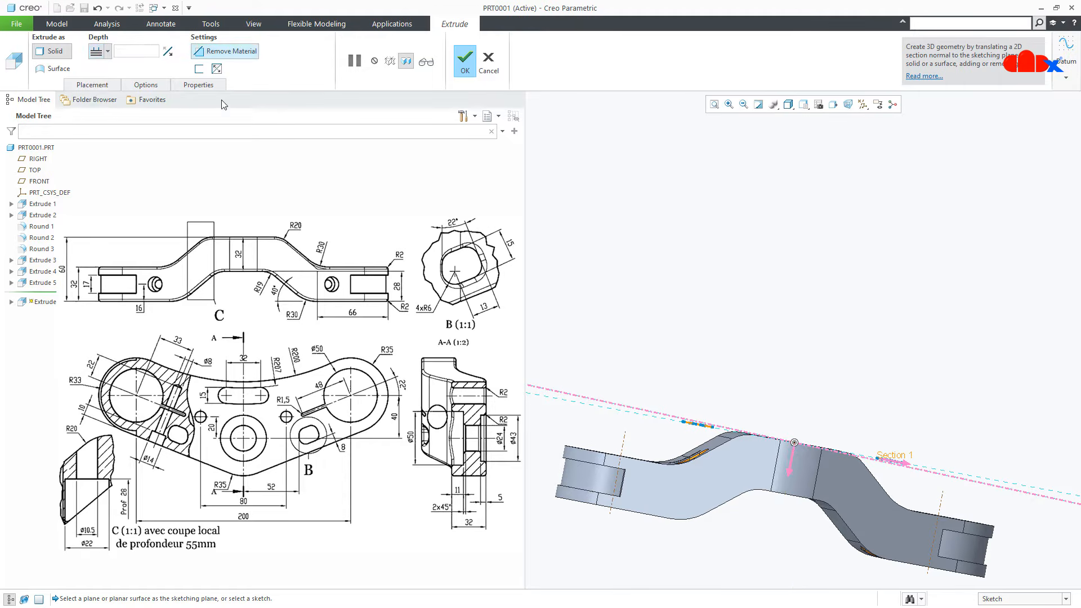
pyautogui.click(466, 61)
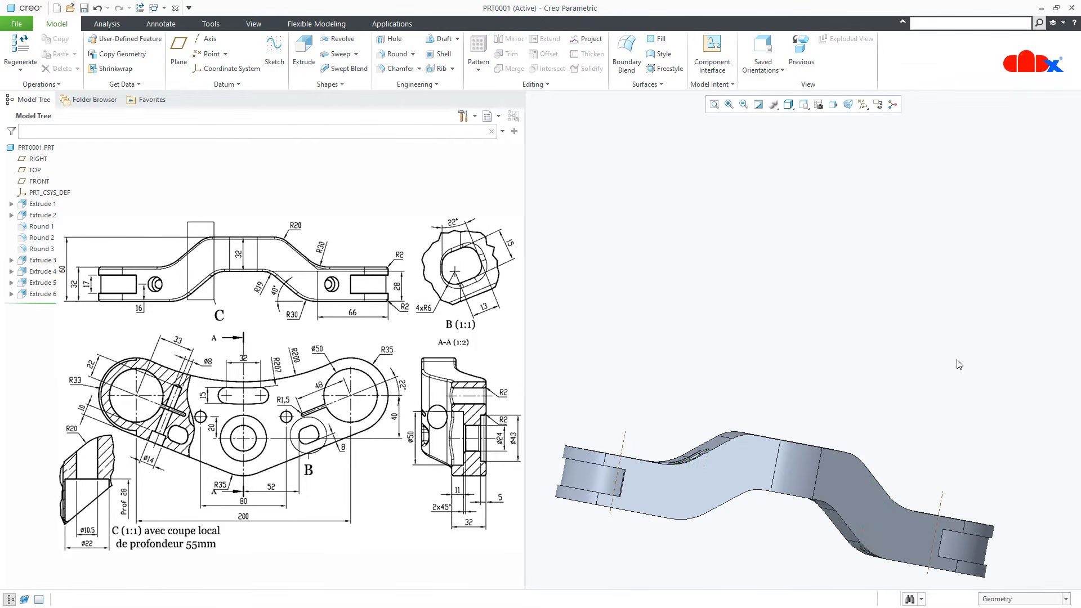
pyautogui.hotkey('ctrl', 'd')
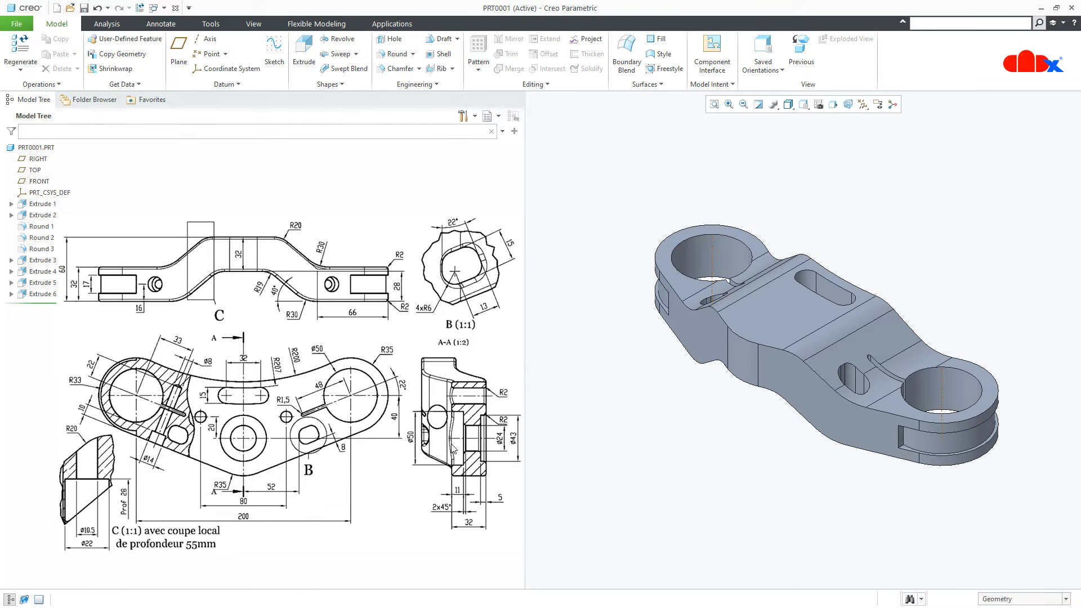
# Start a hole on the flat top face of the bracket's raised middle and turn on display of all datum types.
pyautogui.click(393, 41)
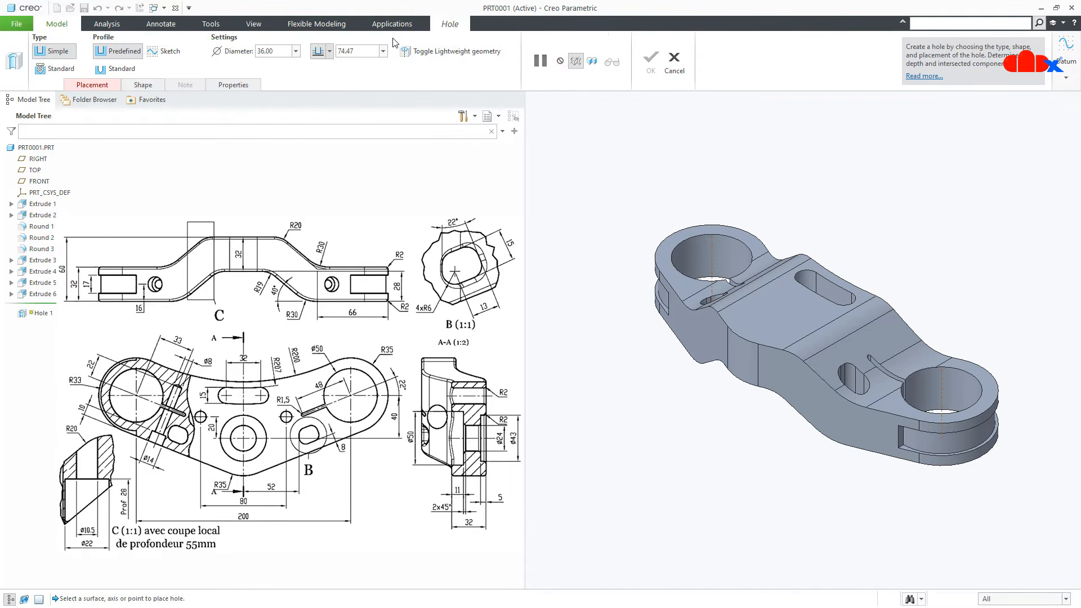
pyautogui.click(797, 324)
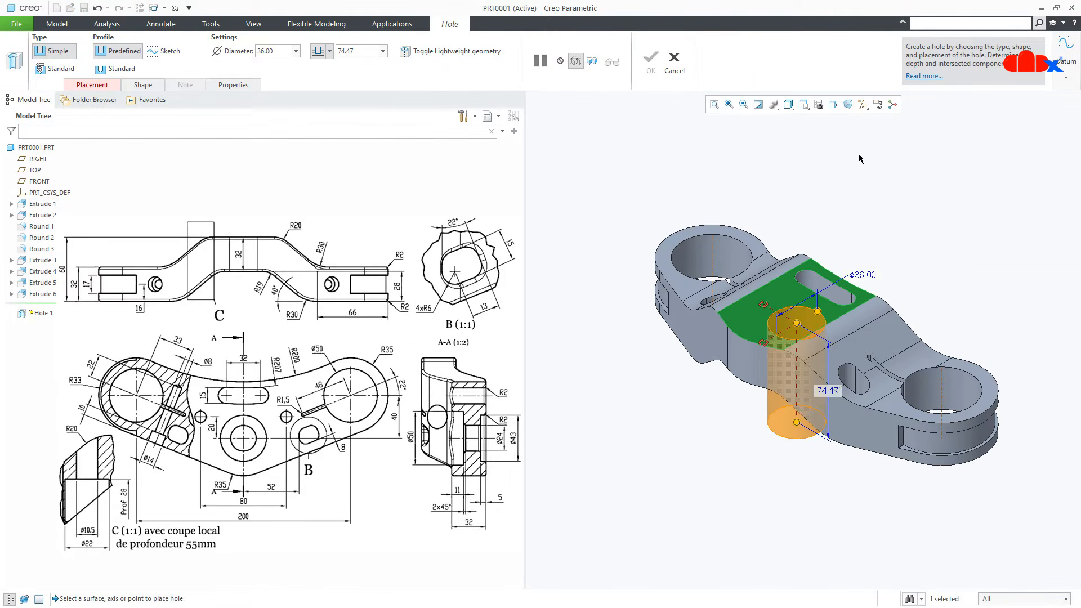
pyautogui.click(863, 104)
pyautogui.click(867, 118)
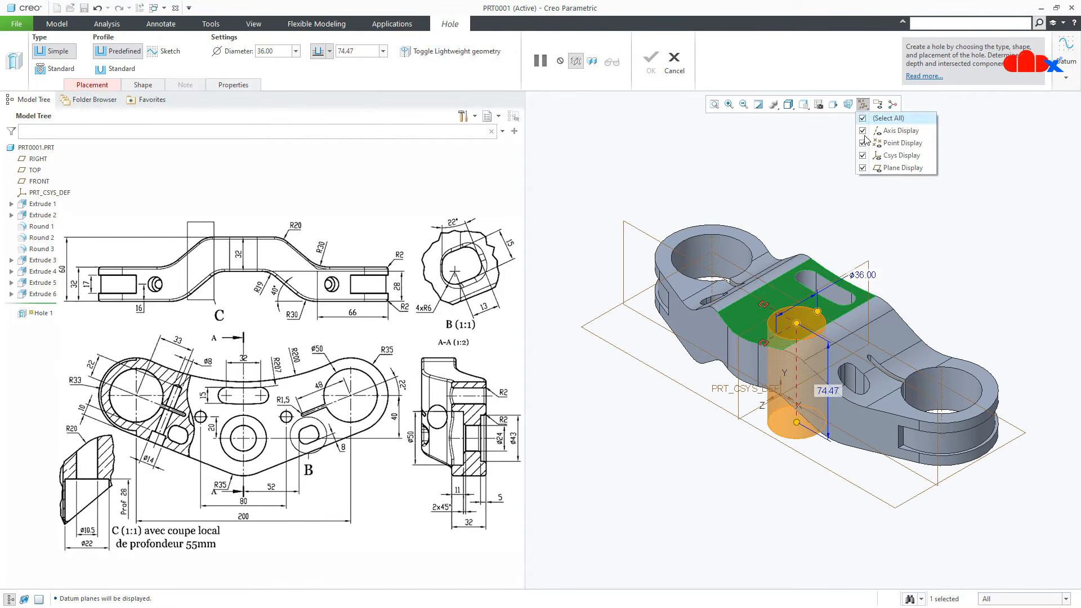
pyautogui.scroll(-2, 792, 388)
pyautogui.moveTo(792, 387)
pyautogui.mouseDown(button='middle')
pyautogui.moveTo(760, 413)
pyautogui.moveTo(792, 379)
pyautogui.moveTo(777, 374)
pyautogui.moveTo(797, 423)
pyautogui.mouseUp(button='middle')
pyautogui.moveTo(783, 511); pyautogui.dragTo(786, 517, button='middle')
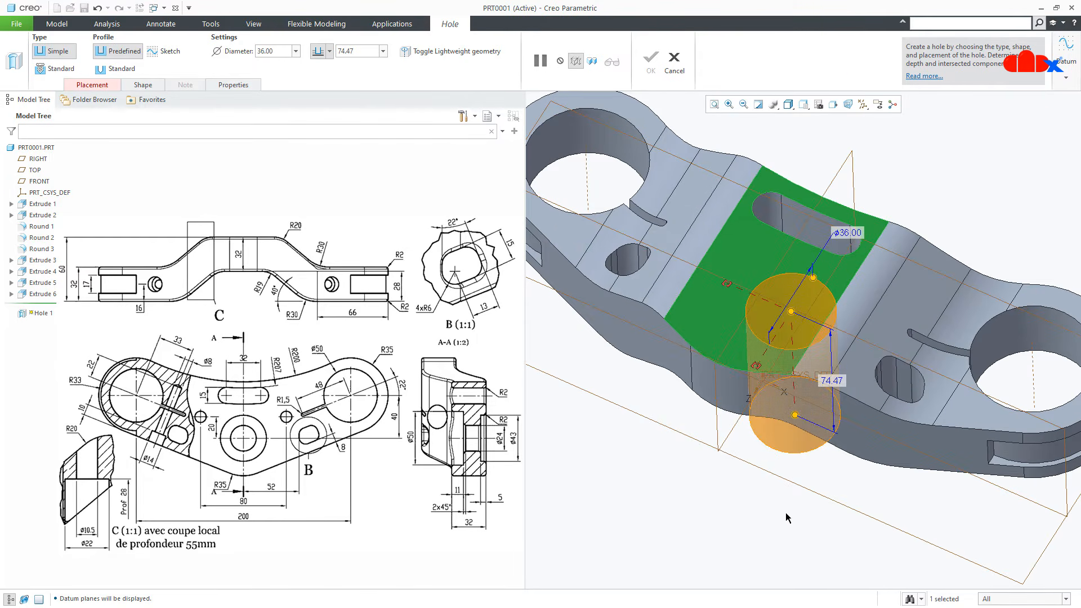
# Create a datum axis through the intersection of the RIGHT and FRONT planes, then resume the hole and place it on that axis.
pyautogui.click(1066, 78)
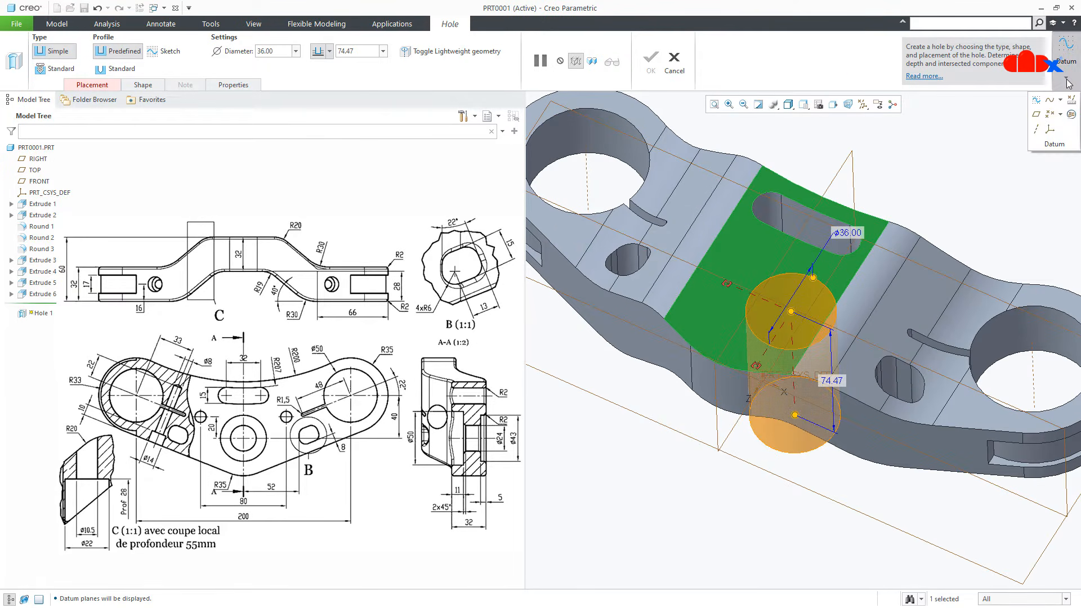
pyautogui.click(1038, 132)
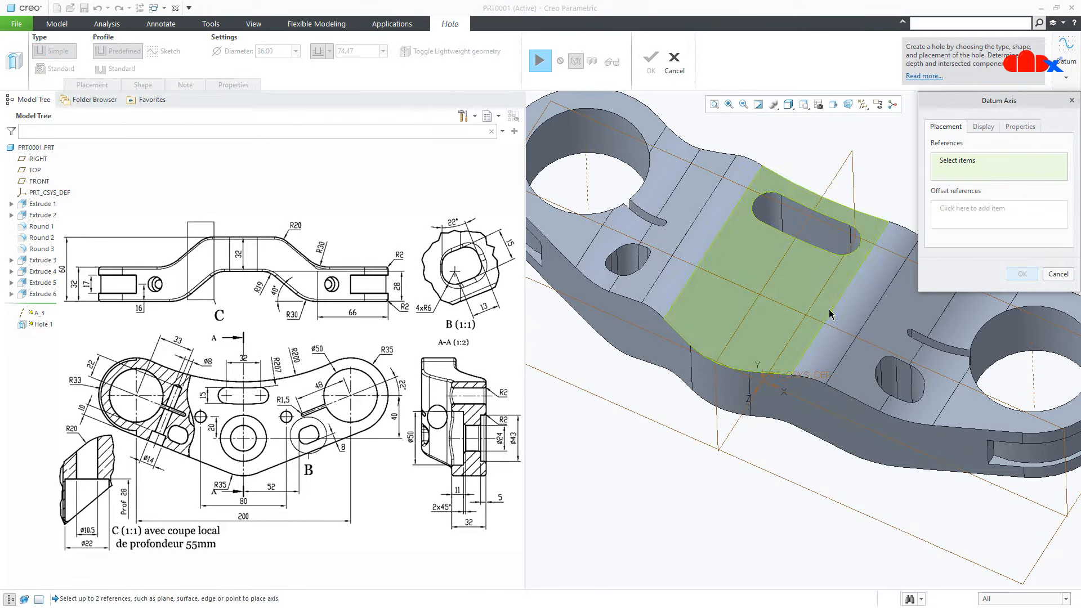
pyautogui.click(852, 153)
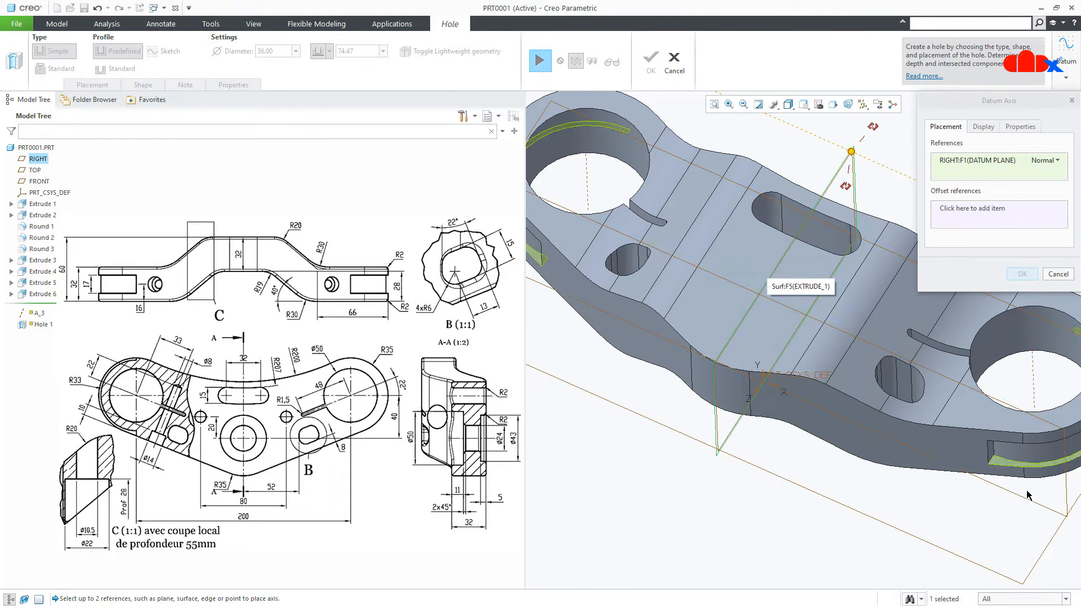
pyautogui.keyDown('ctrl'); pyautogui.click(1062, 512); pyautogui.keyUp('ctrl')
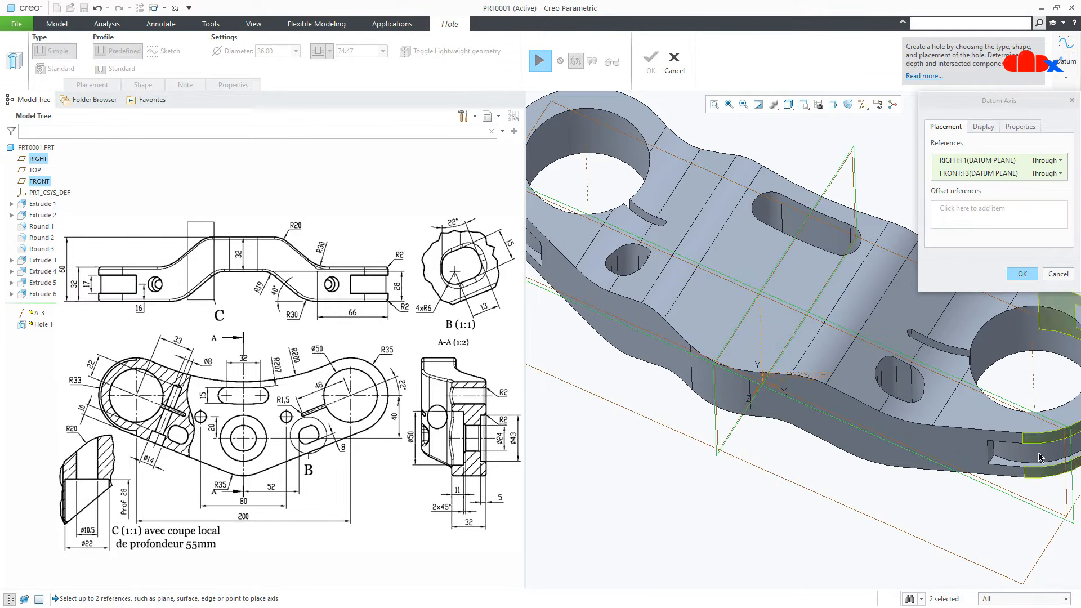
pyautogui.click(1017, 275)
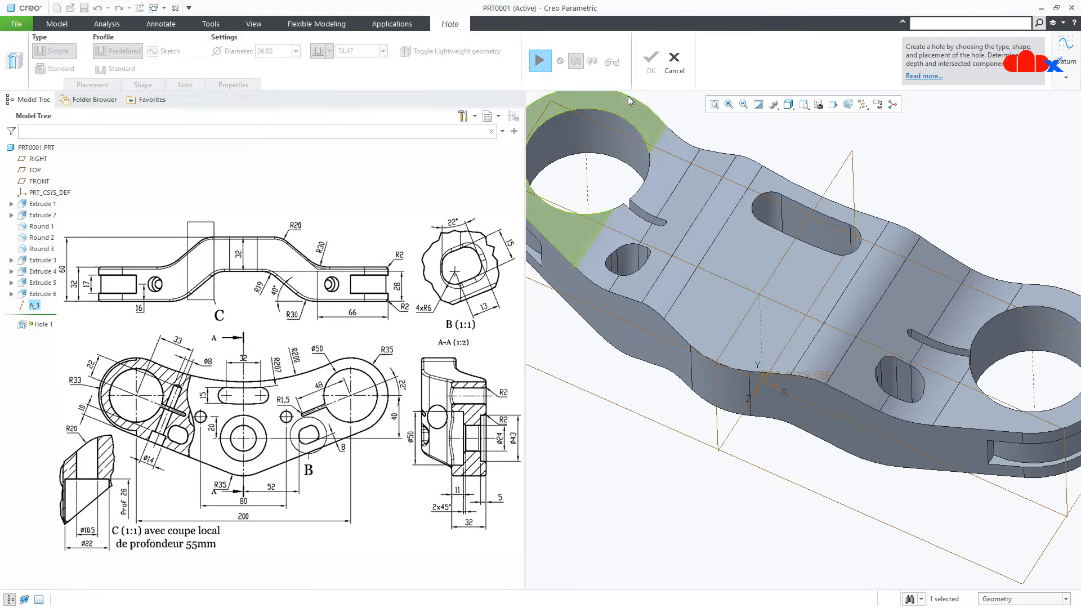
pyautogui.click(546, 53)
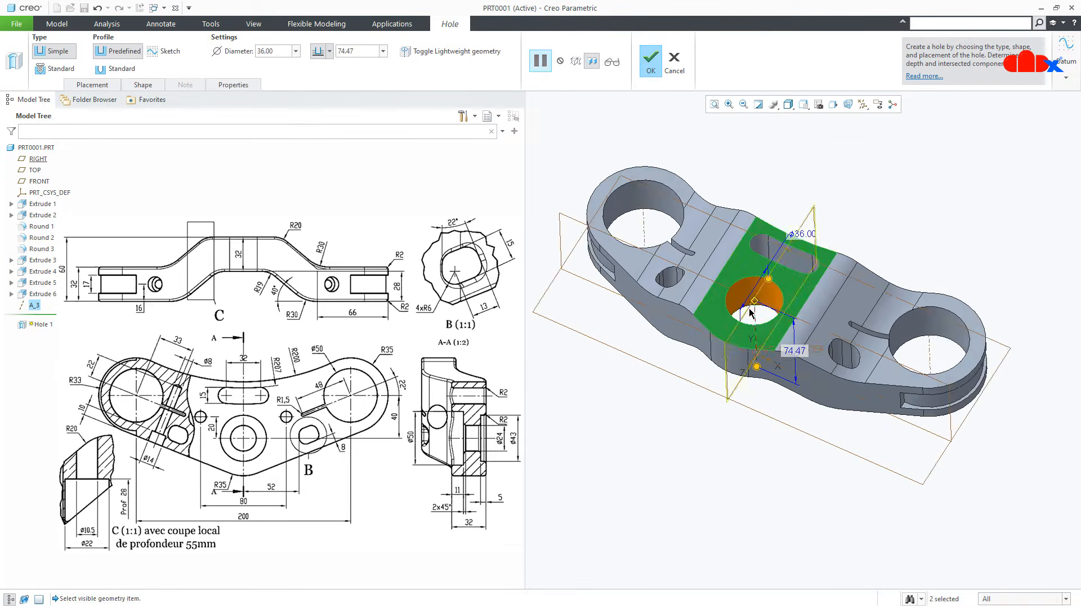
# Set the central hole's diameter to 43 mm.
pyautogui.moveTo(749, 313); pyautogui.dragTo(759, 289, button='middle')
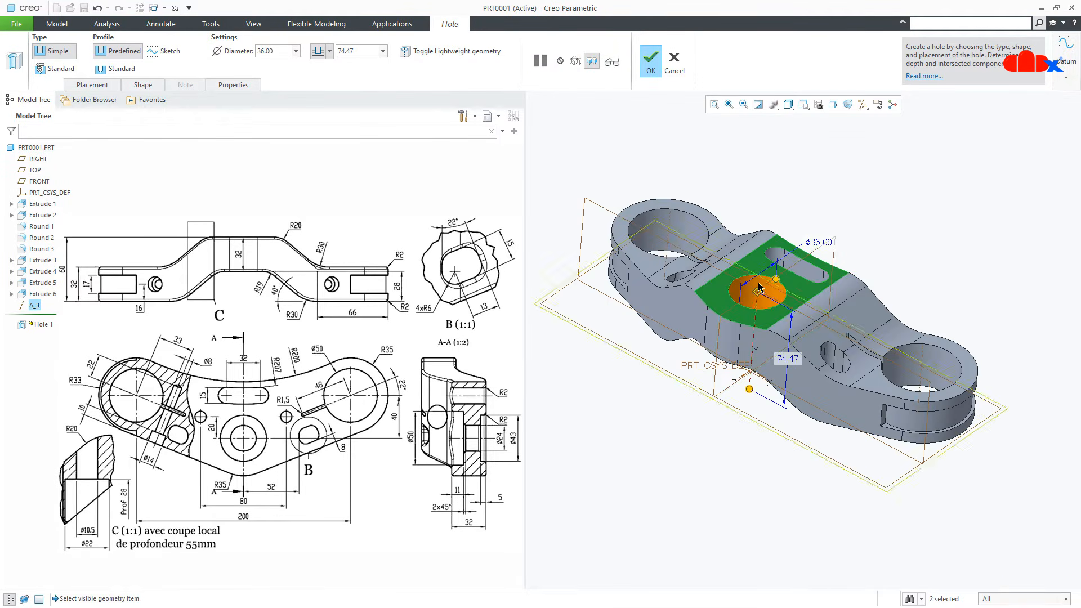
pyautogui.scroll(-4, 752, 304)
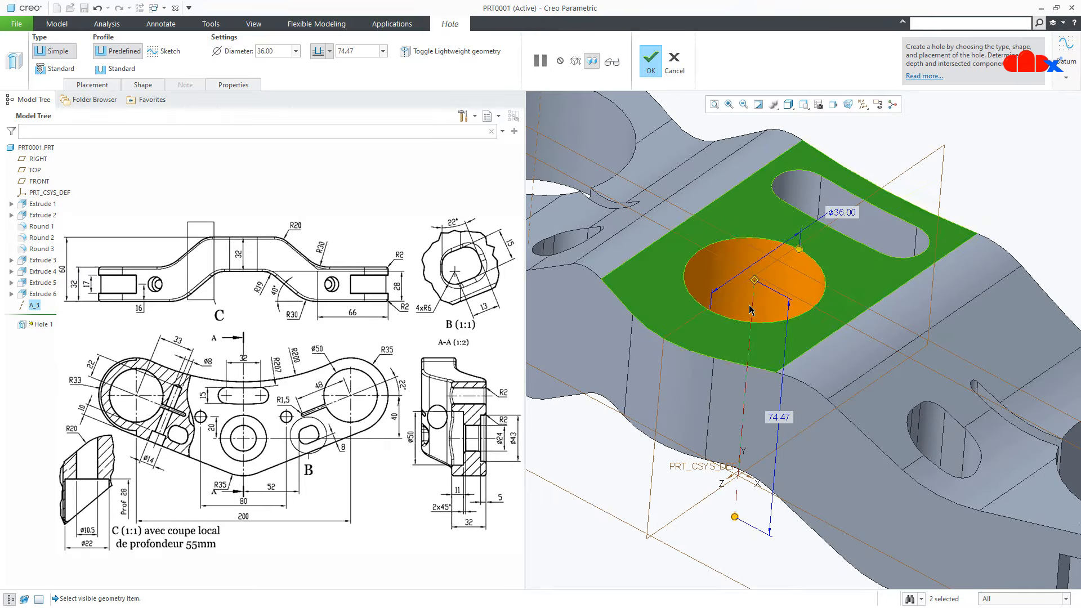
pyautogui.moveTo(603, 484); pyautogui.dragTo(584, 475, button='middle')
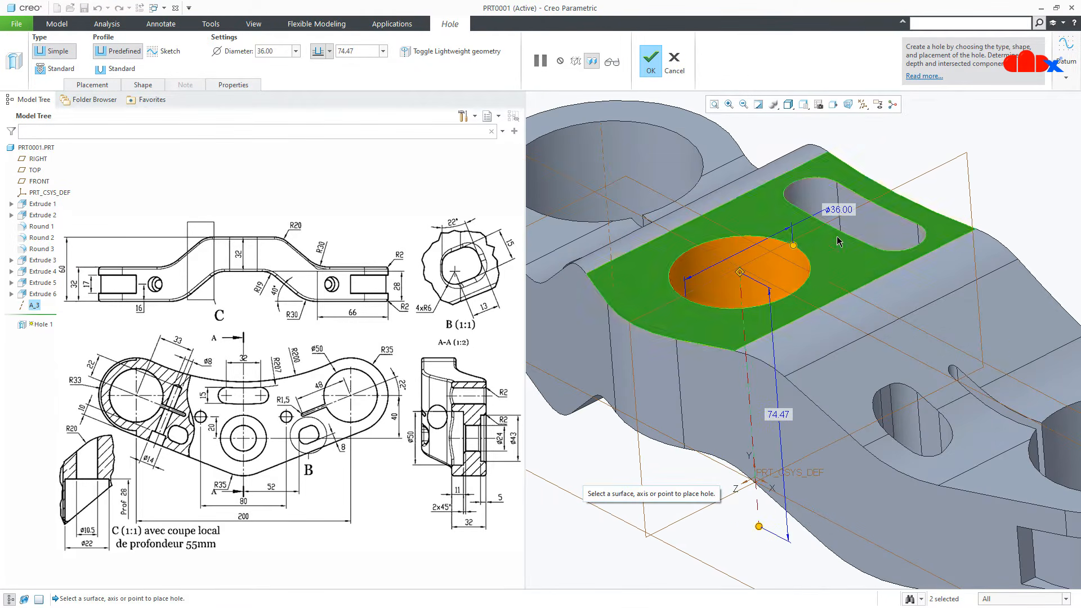
pyautogui.doubleClick(847, 212)
pyautogui.write('4')
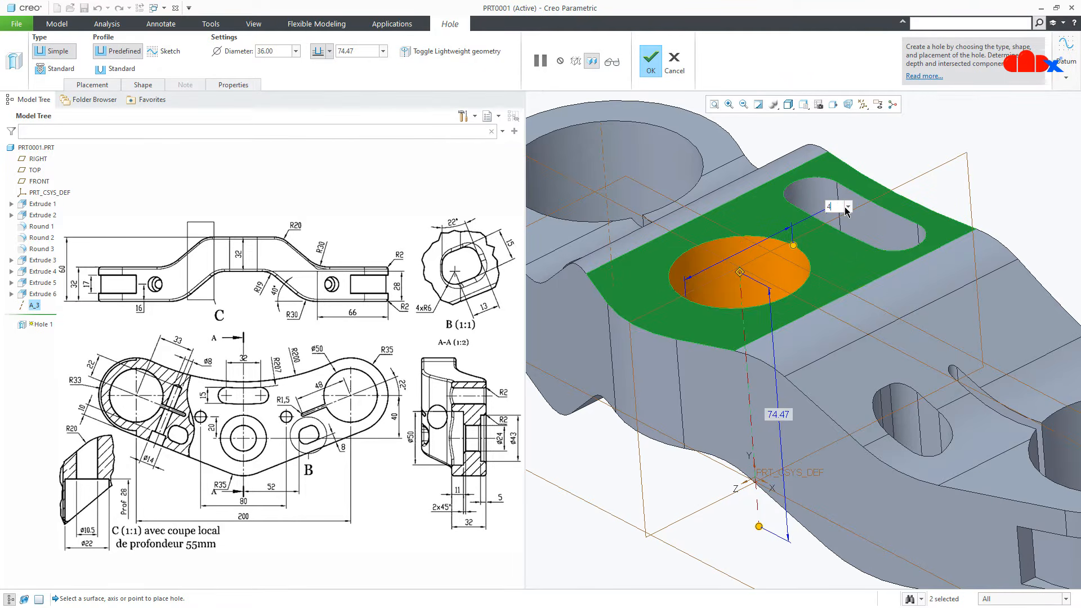
pyautogui.write('3')
pyautogui.press('Return')
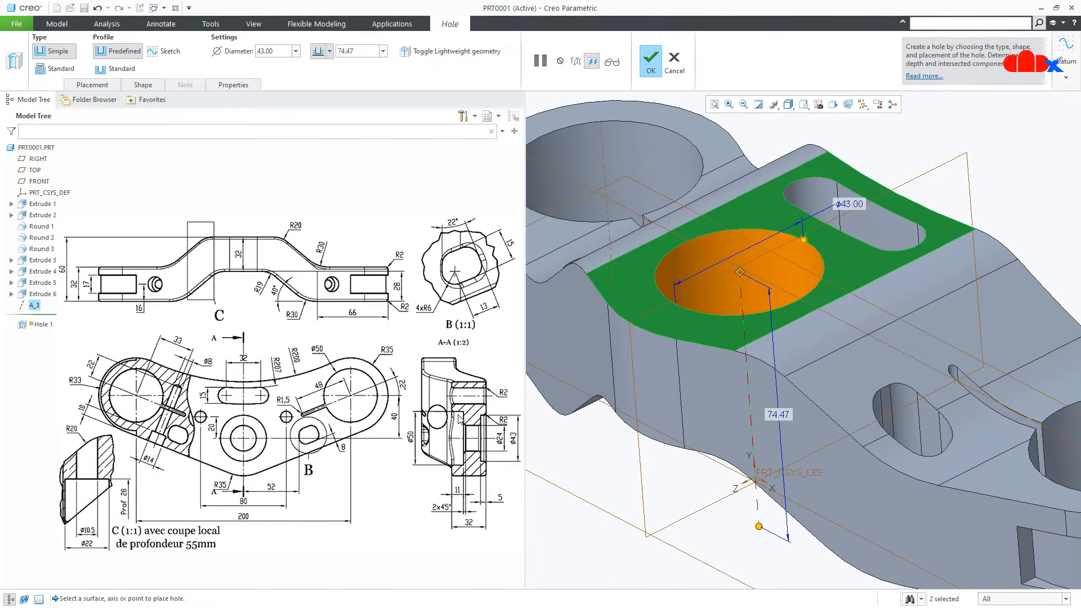
# Switch the hole to a sketched profile, open its sketcher in a maximized window and widen the navigation pane beside the drawing.
pyautogui.click(161, 56)
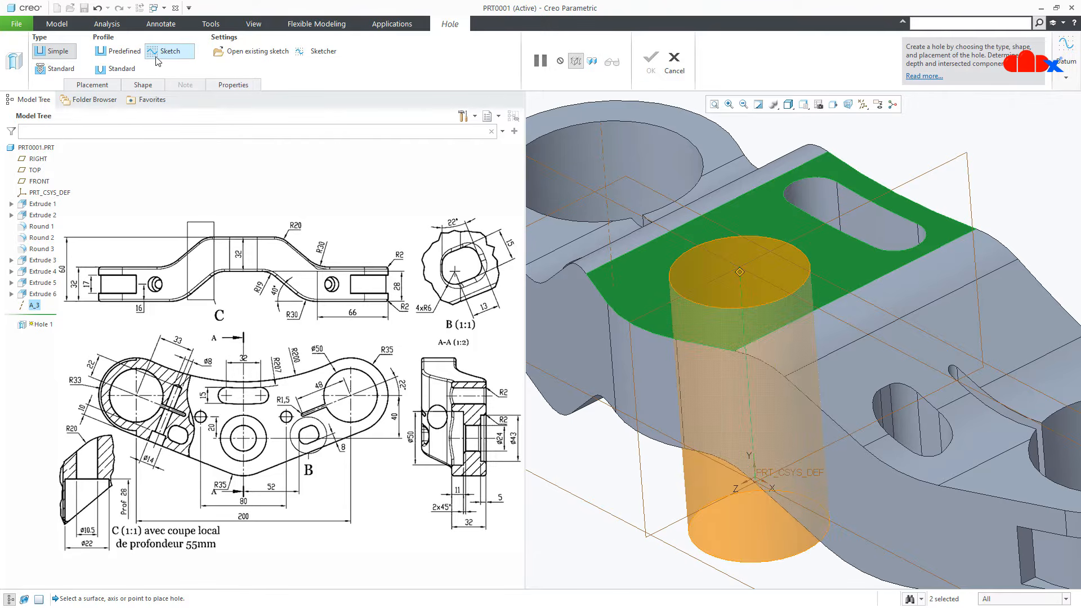
pyautogui.click(309, 53)
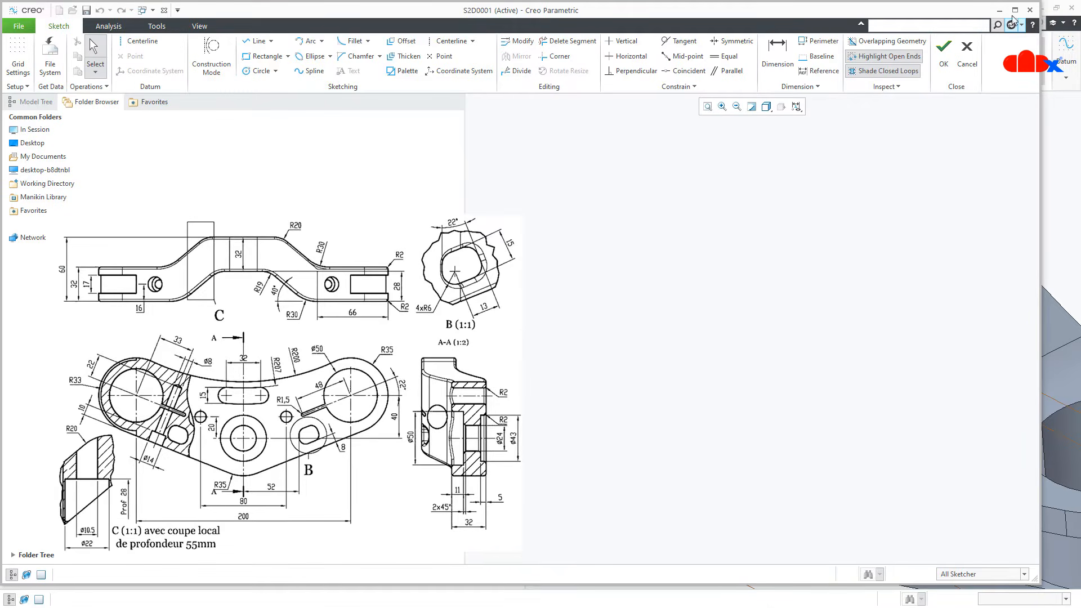
pyautogui.click(1016, 10)
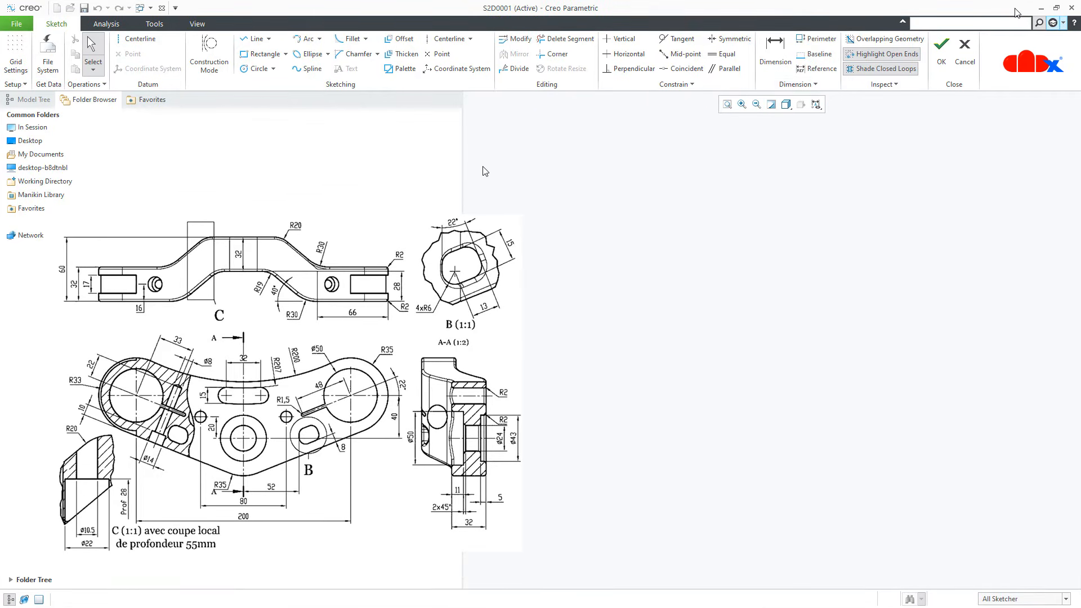
pyautogui.moveTo(461, 166); pyautogui.dragTo(530, 171)
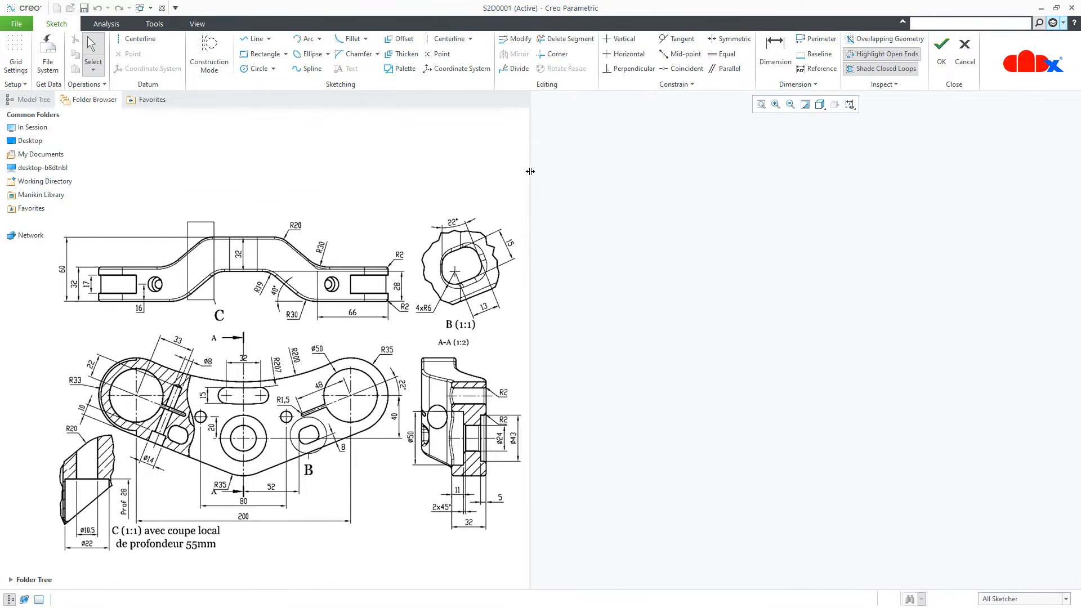
# Sketch a vertical centerline as the hole profile's axis.
pyautogui.rightClick(821, 334)
pyautogui.click(925, 354)
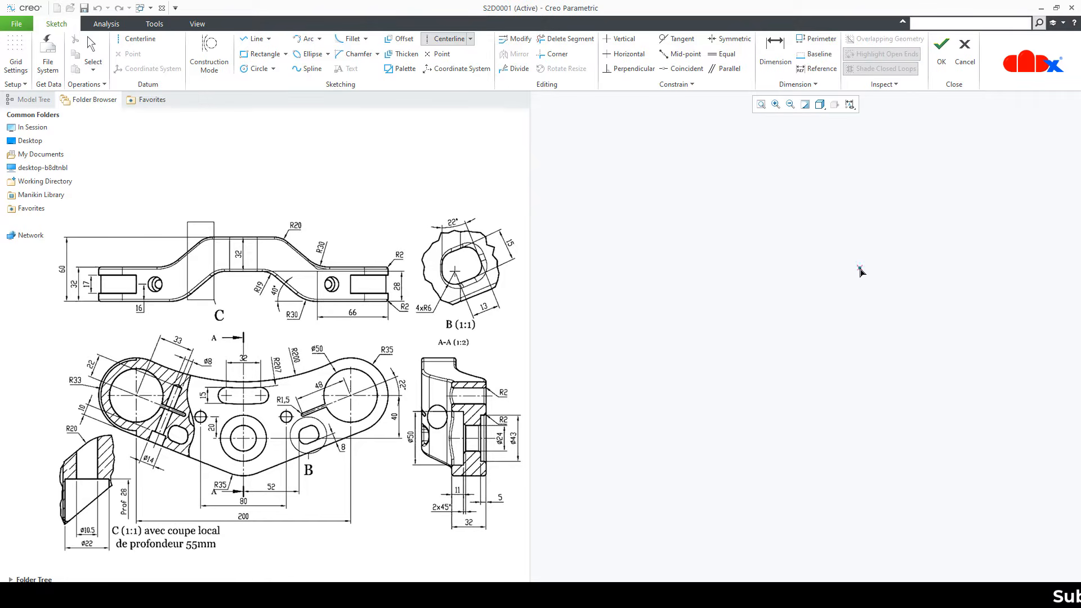
pyautogui.click(852, 265)
pyautogui.click(844, 366)
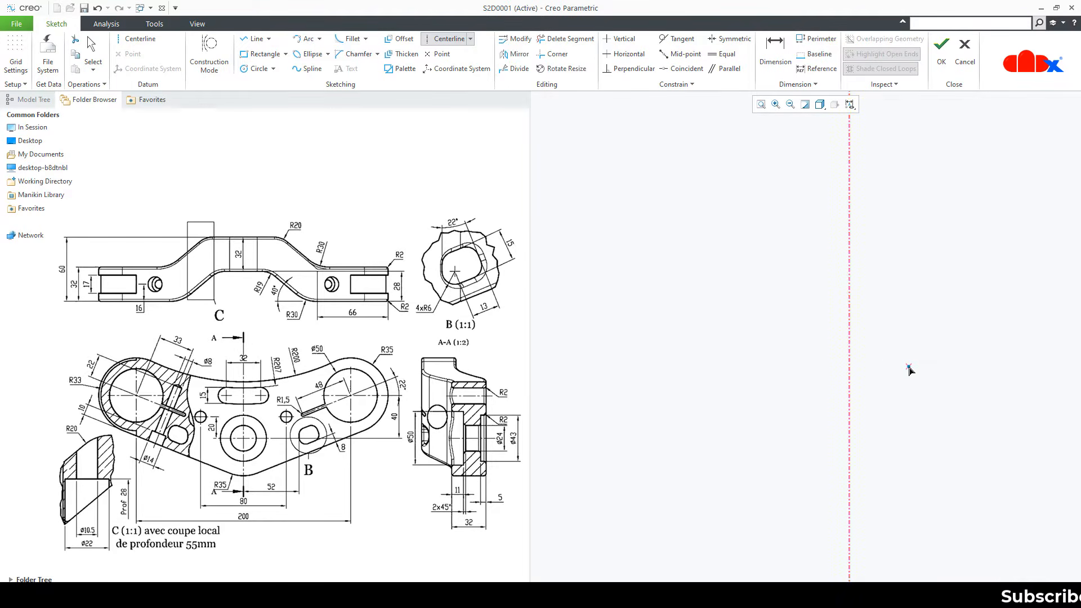
pyautogui.middleClick(911, 369)
# Sketch a horizontal line about 1.9 mm long starting on the centerline, followed by a downward vertical line about 1.2 mm long.
pyautogui.rightClick(910, 371)
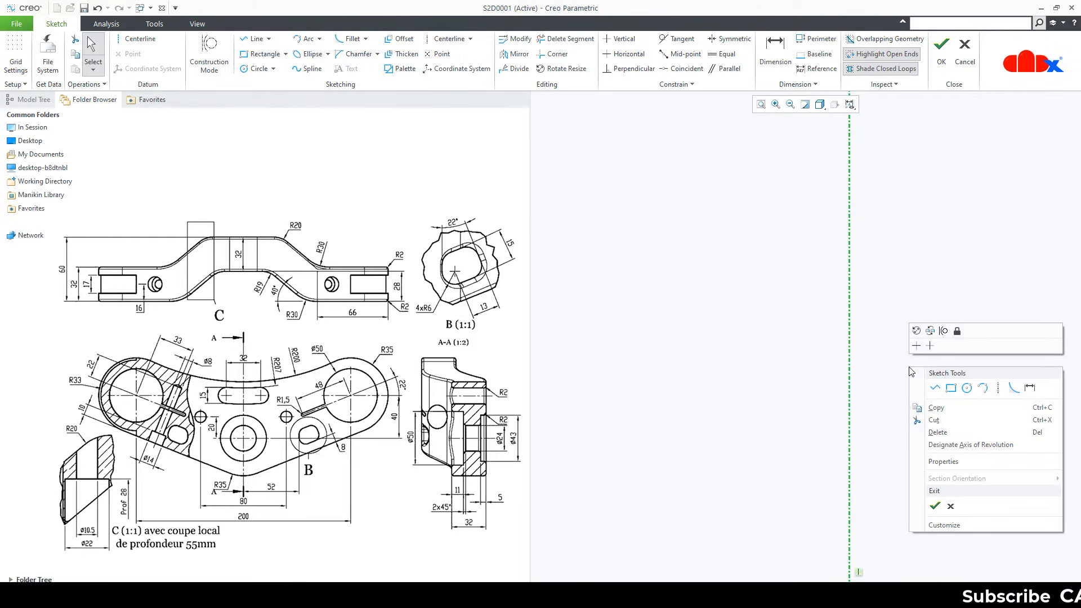
pyautogui.click(932, 386)
pyautogui.click(851, 239)
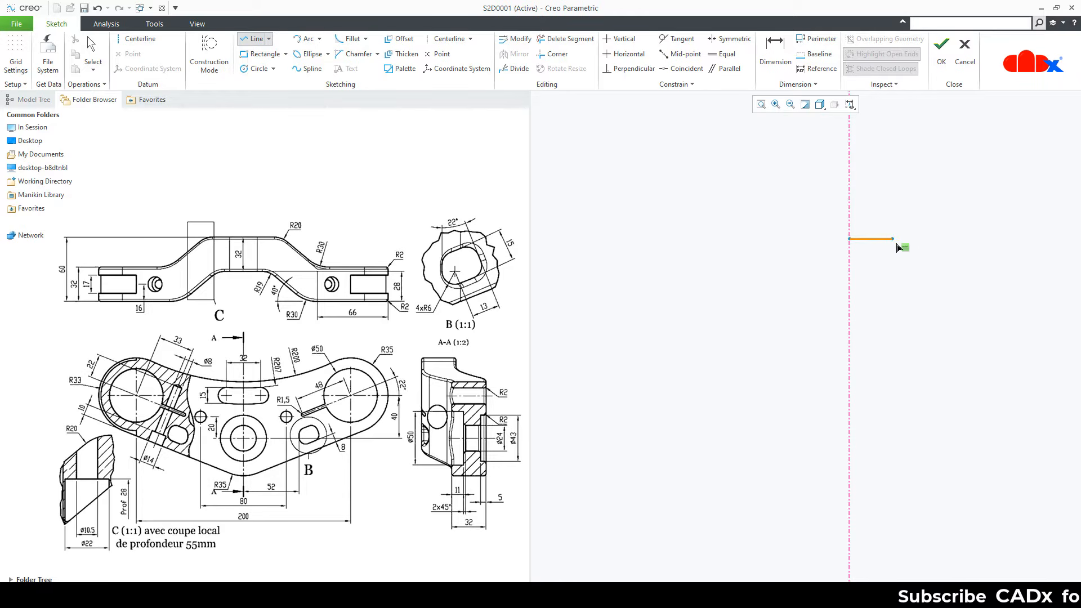
pyautogui.middleClick(904, 244)
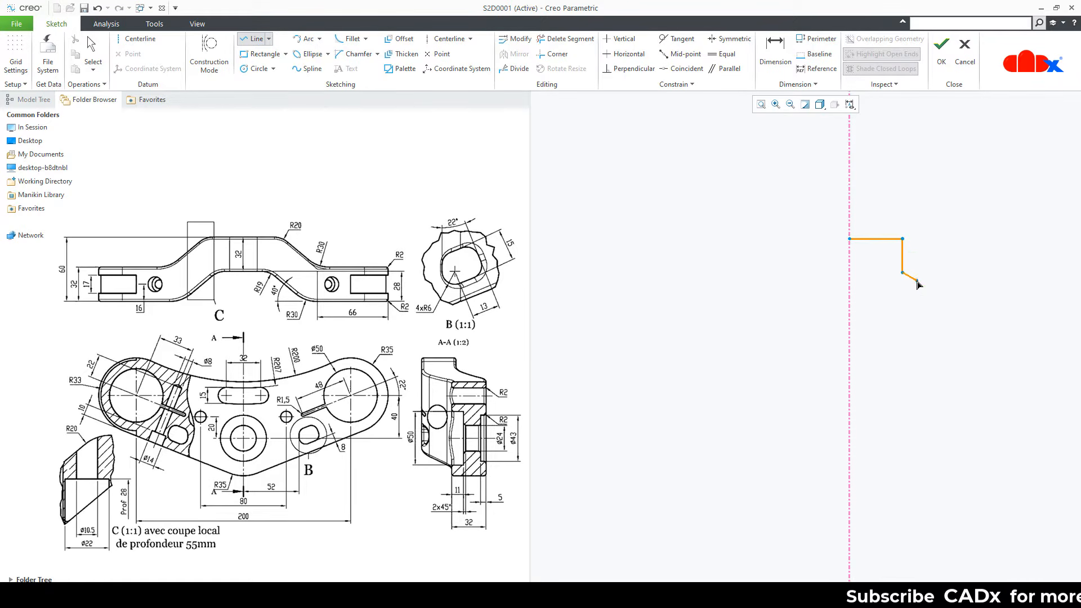
pyautogui.middleClick(918, 285)
pyautogui.middleClick(920, 285)
# Dimension the short vertical line as a diameter about the centerline and set it to 43 mm.
pyautogui.rightClick(921, 286)
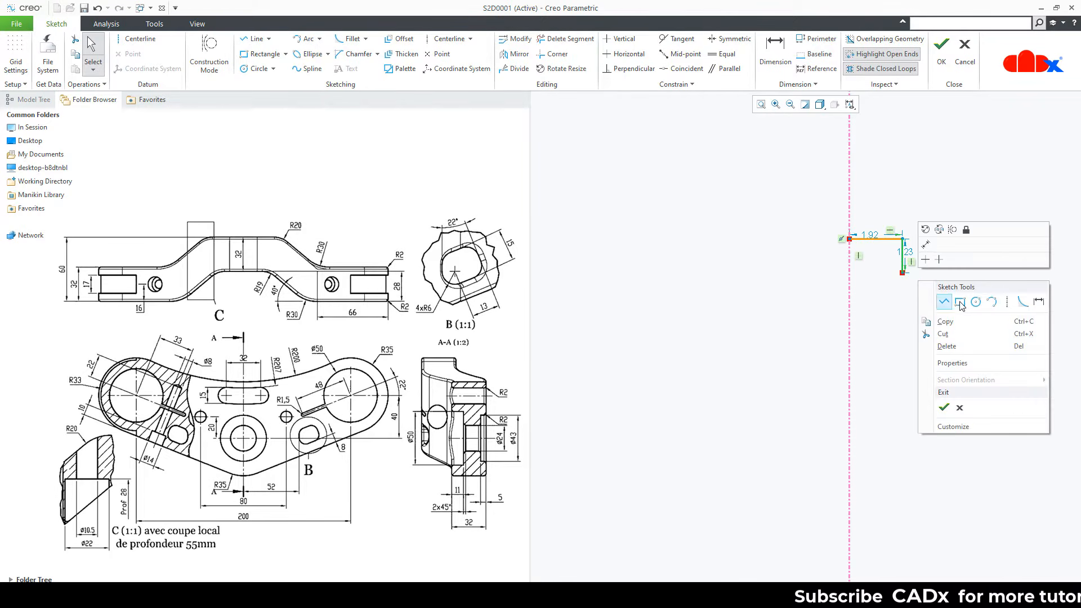
pyautogui.click(1031, 295)
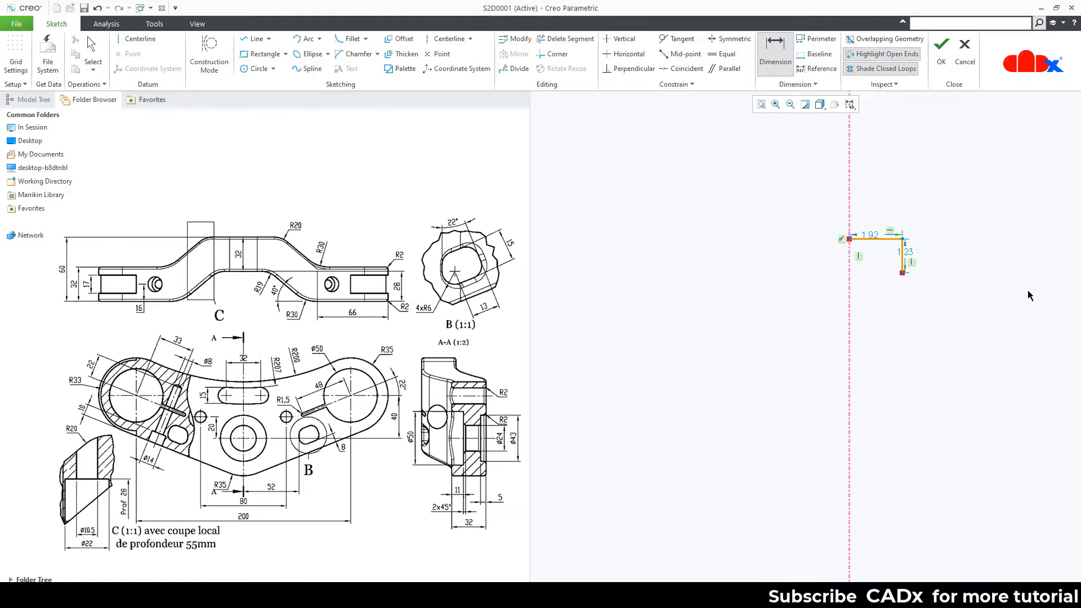
pyautogui.click(904, 264)
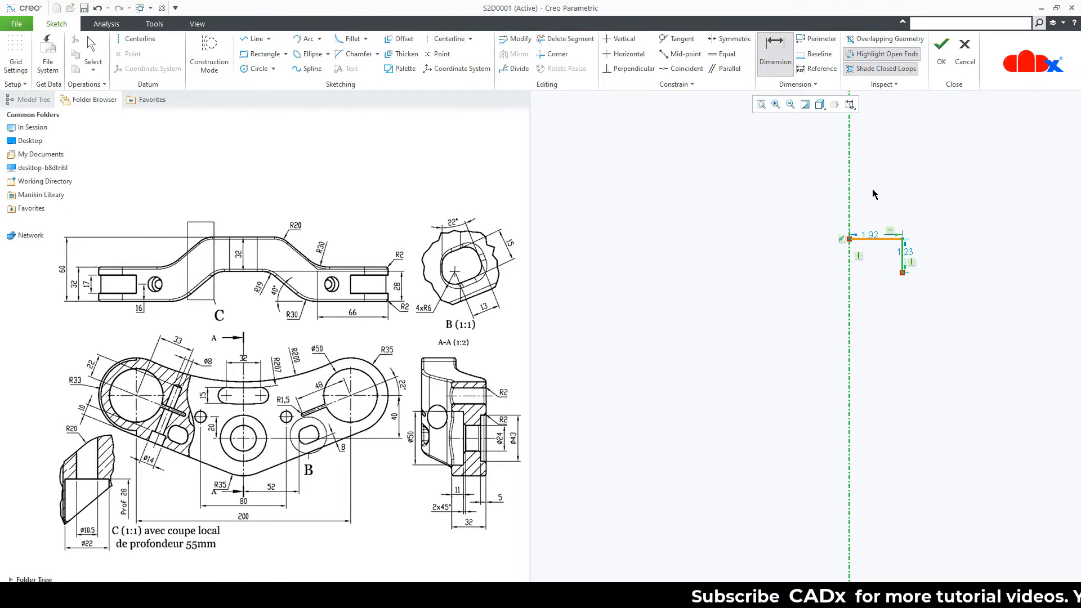
pyautogui.middleClick(873, 191)
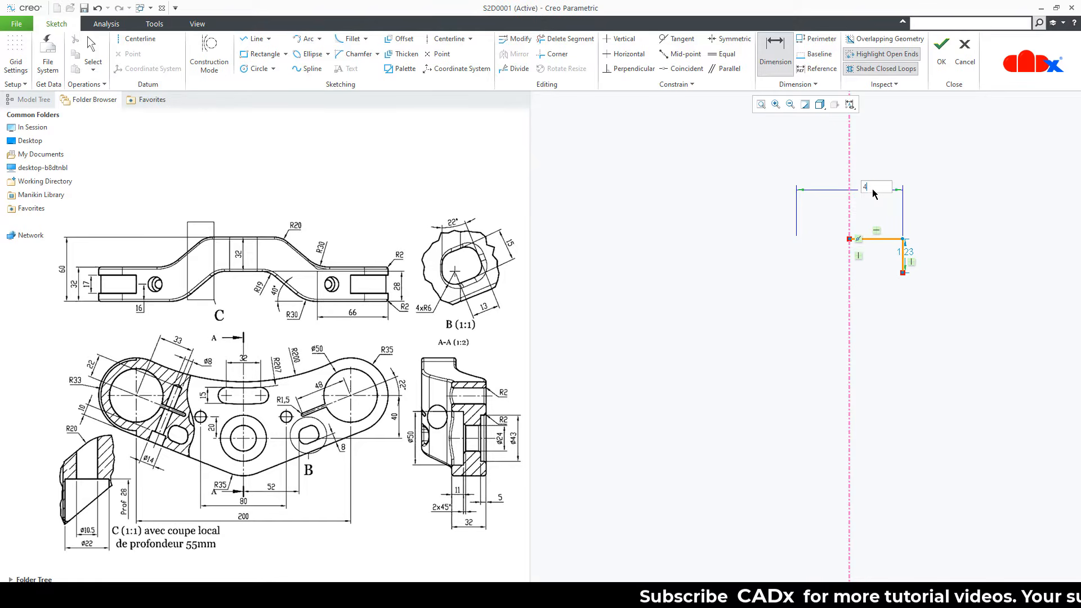
pyautogui.write('43')
pyautogui.press('Return')
# Continue the profile with a line about 12.5 mm inward, a vertical about 8.6 mm down and a line about 14.8 mm outward.
pyautogui.scroll(3, 674, 358)
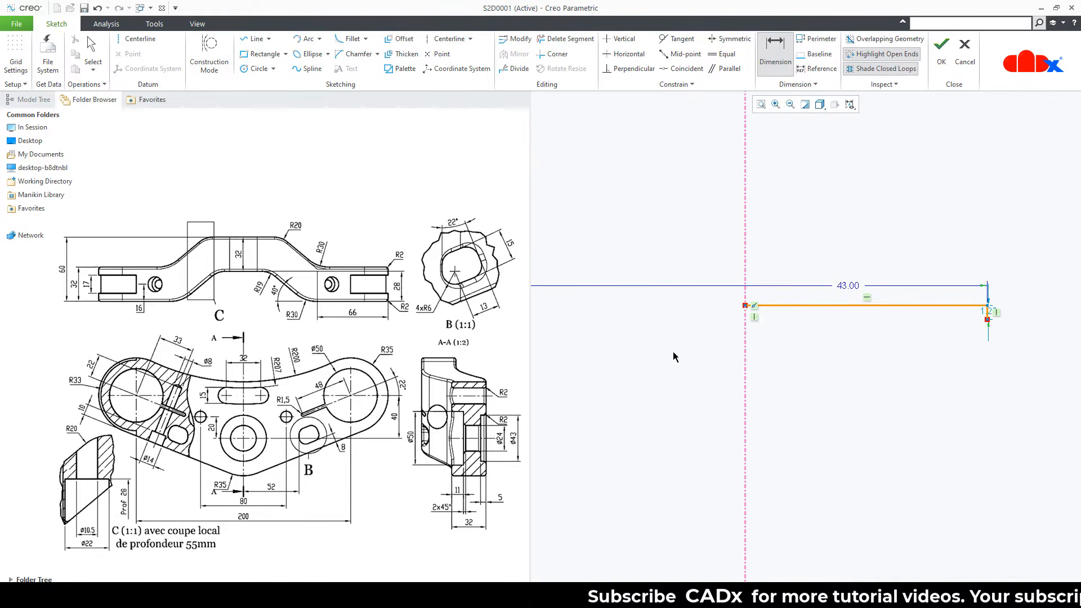
pyautogui.rightClick(804, 382)
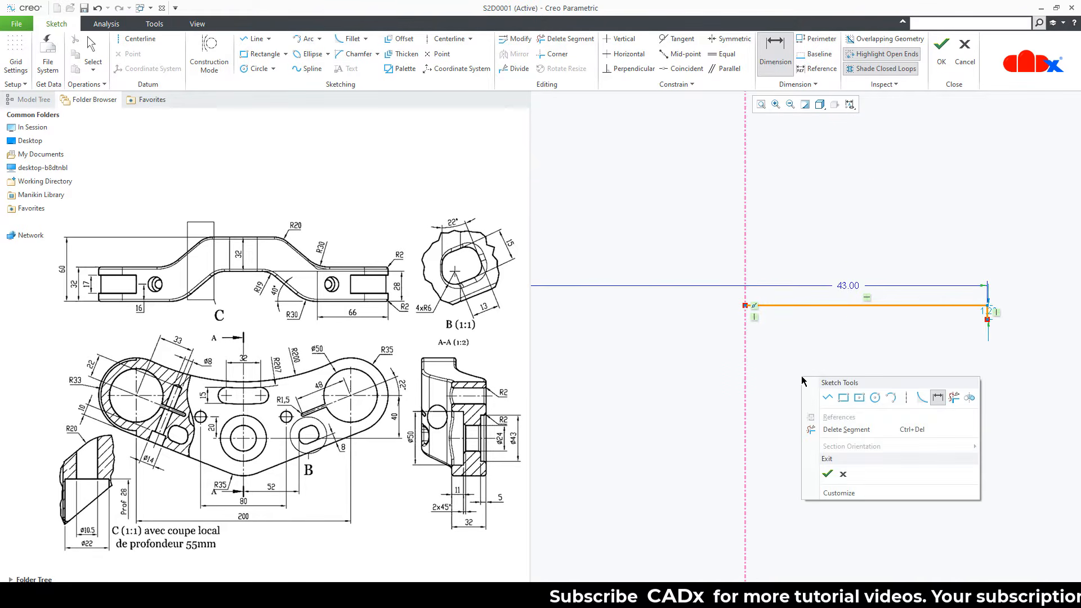
pyautogui.click(824, 400)
pyautogui.click(987, 319)
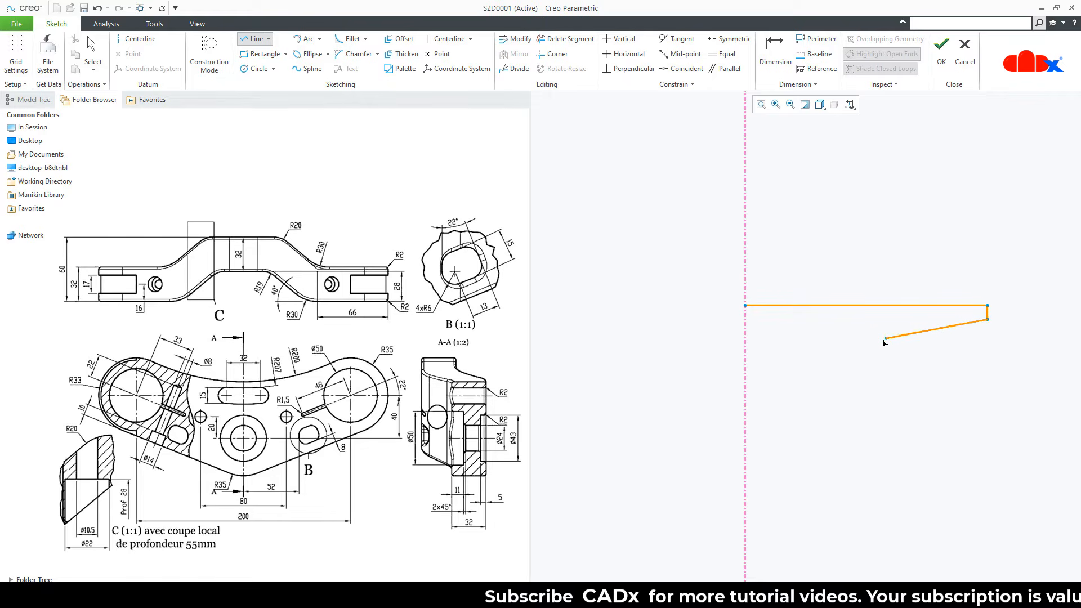
pyautogui.click(847, 325)
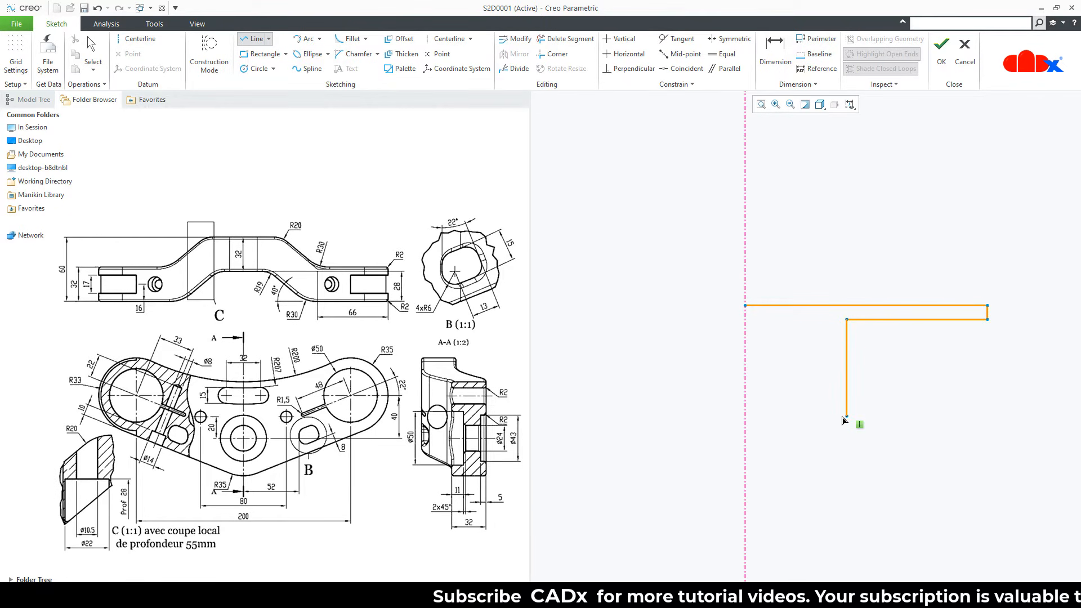
pyautogui.click(846, 418)
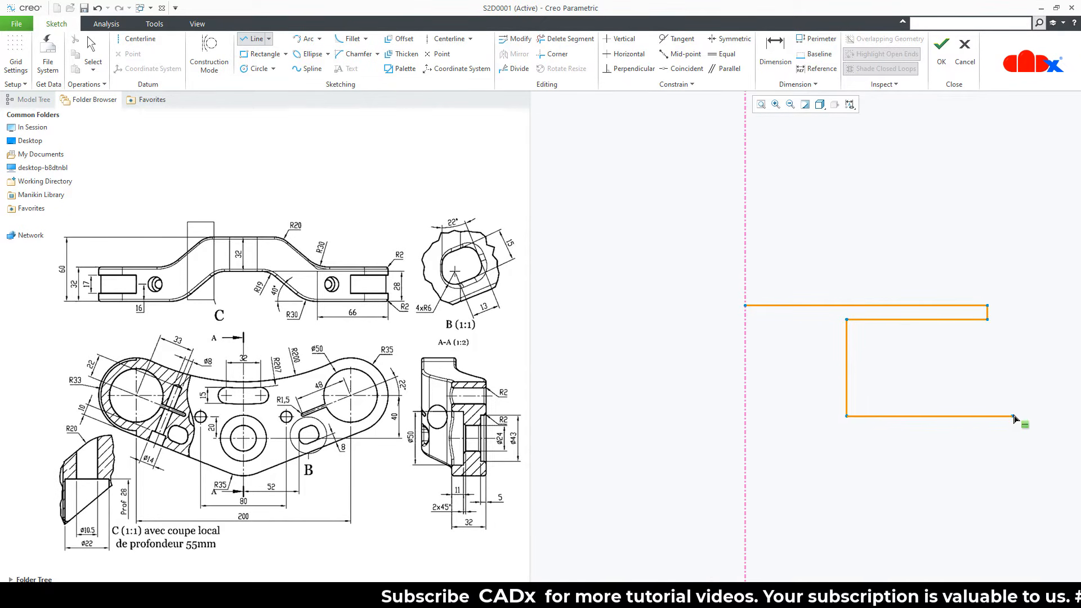
pyautogui.click(1014, 418)
pyautogui.middleClick(1016, 432)
# Close the lower part of the profile back along the centerline and delete the equal-length constraint between its outer vertical edge and upper step line.
pyautogui.click(1014, 417)
pyautogui.click(1013, 557)
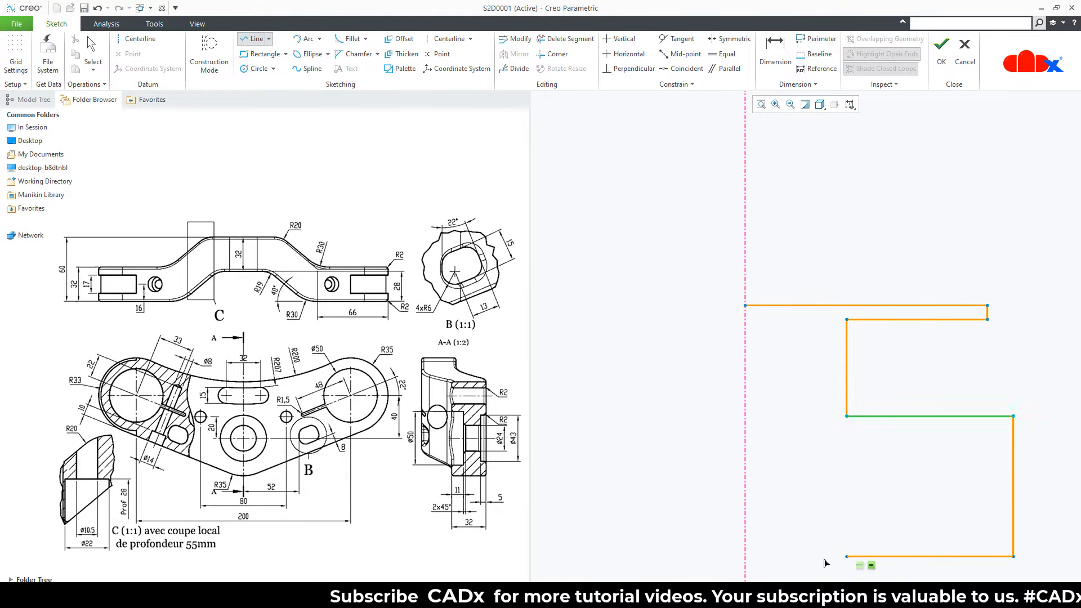
pyautogui.click(746, 557)
pyautogui.click(746, 307)
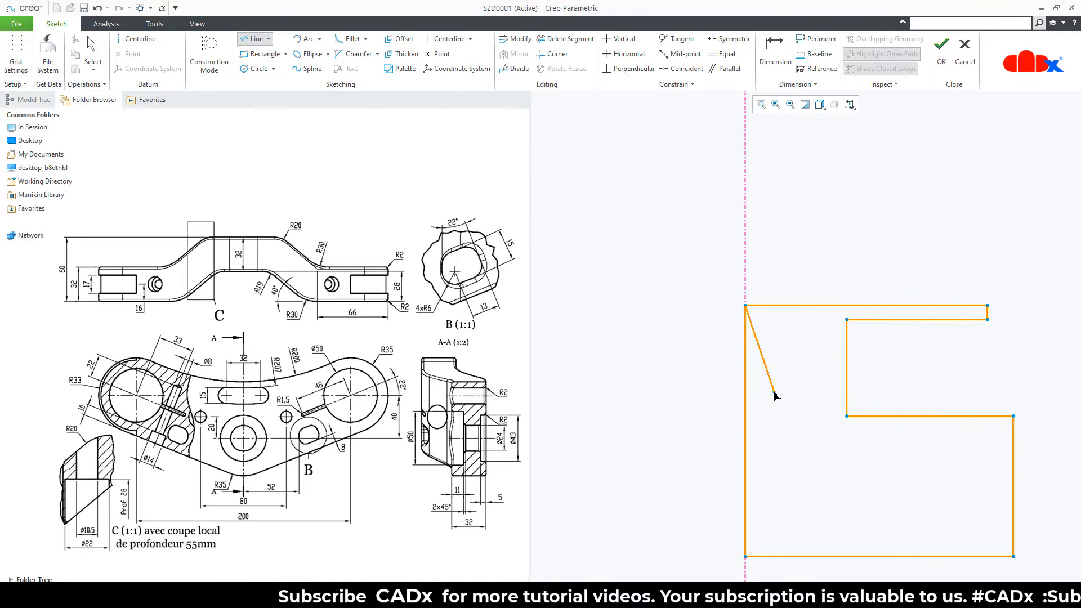
pyautogui.middleClick(776, 394)
pyautogui.middleClick(776, 394)
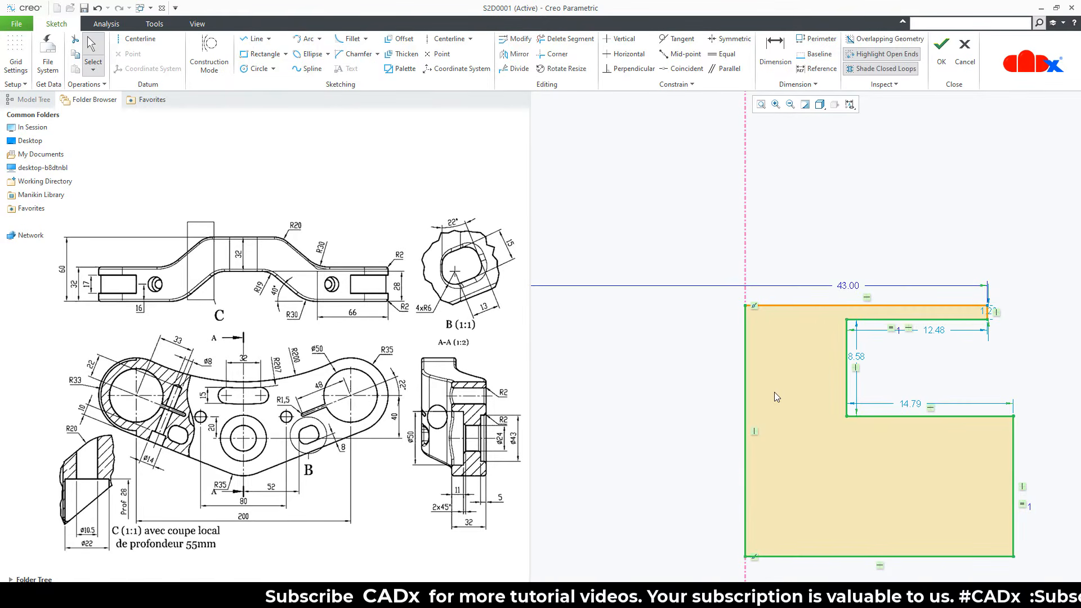
pyautogui.click(1023, 505)
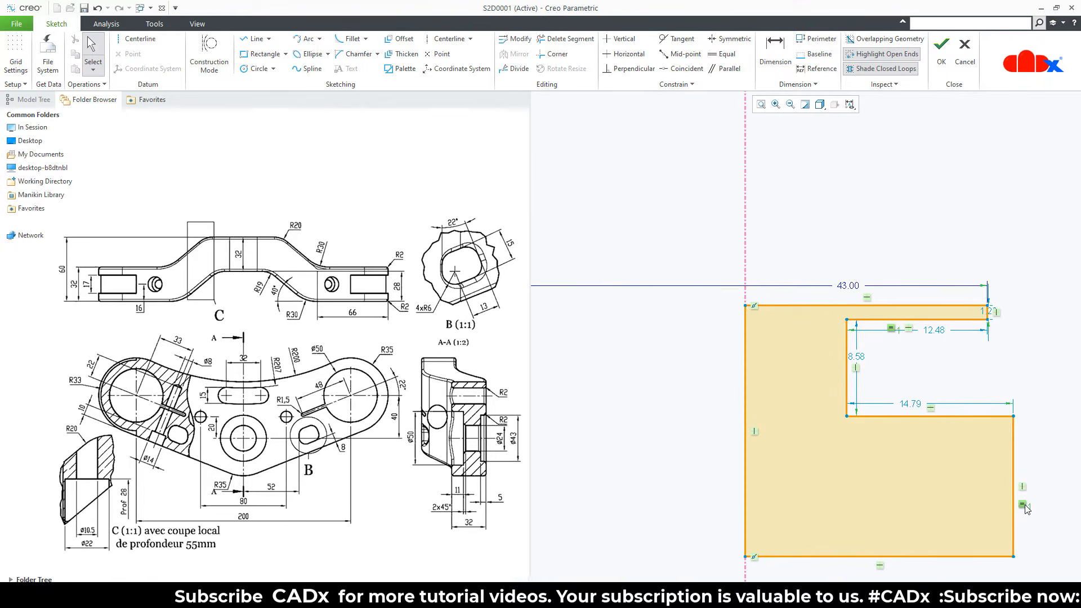
pyautogui.press('Delete')
# Dimension the narrow middle section's vertical edge as a diameter about the centerline.
pyautogui.rightClick(1027, 510)
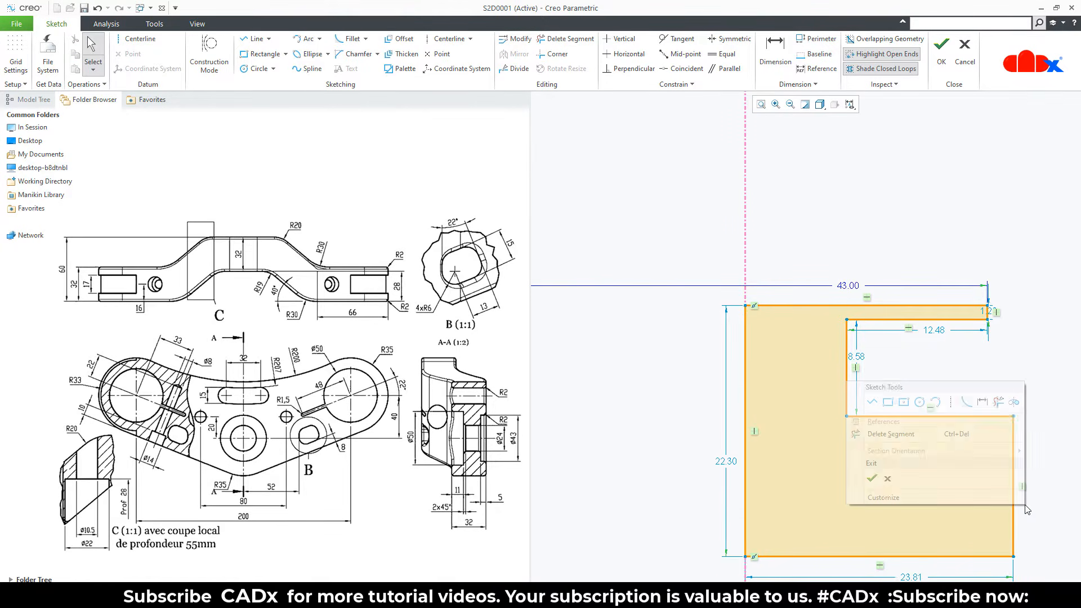
pyautogui.click(986, 406)
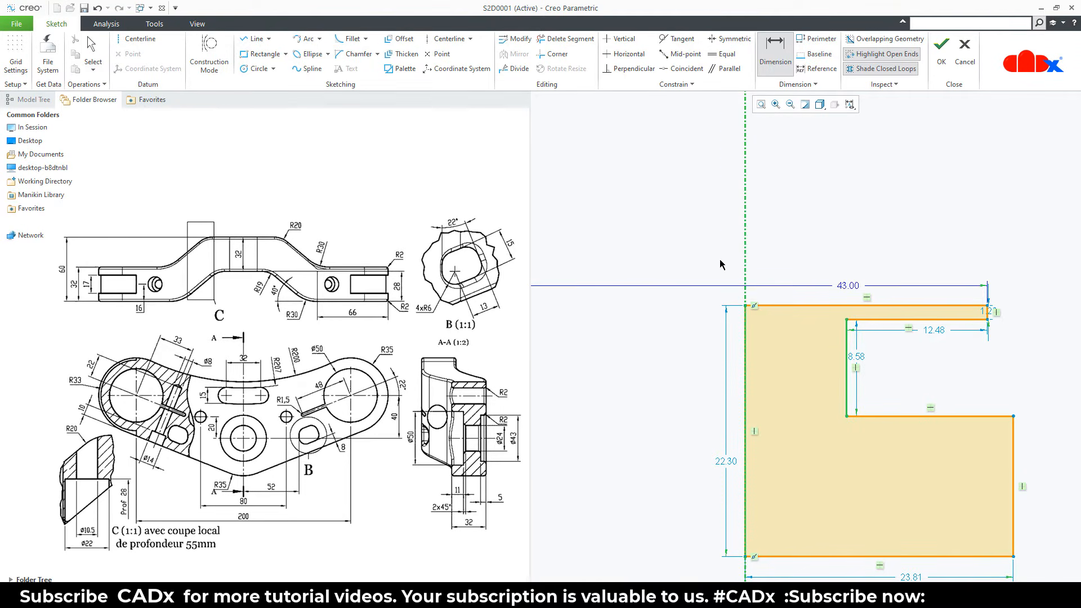
pyautogui.click(745, 261)
pyautogui.middleClick(774, 368)
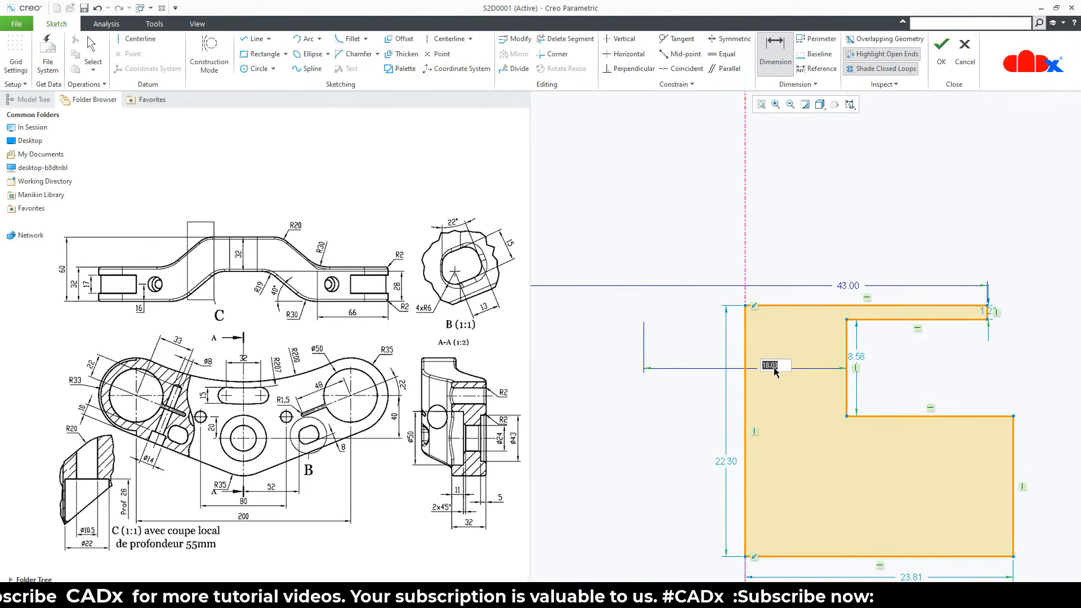
# Set the hole profile's narrow middle diameter to 24 and dimension the wide lower section's diameter as 50.
pyautogui.press('Return')
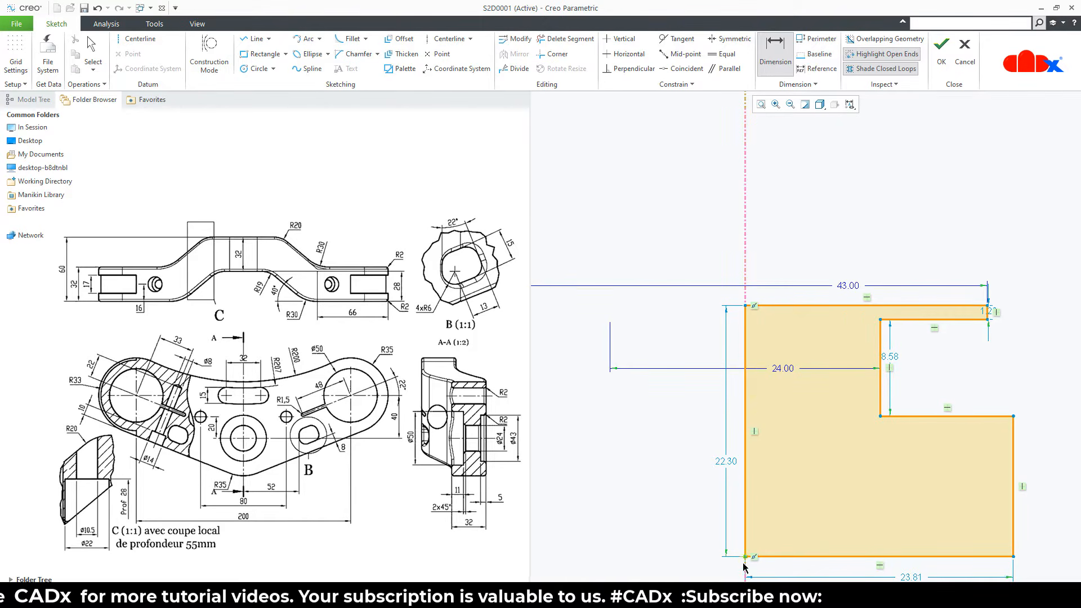
pyautogui.click(1014, 483)
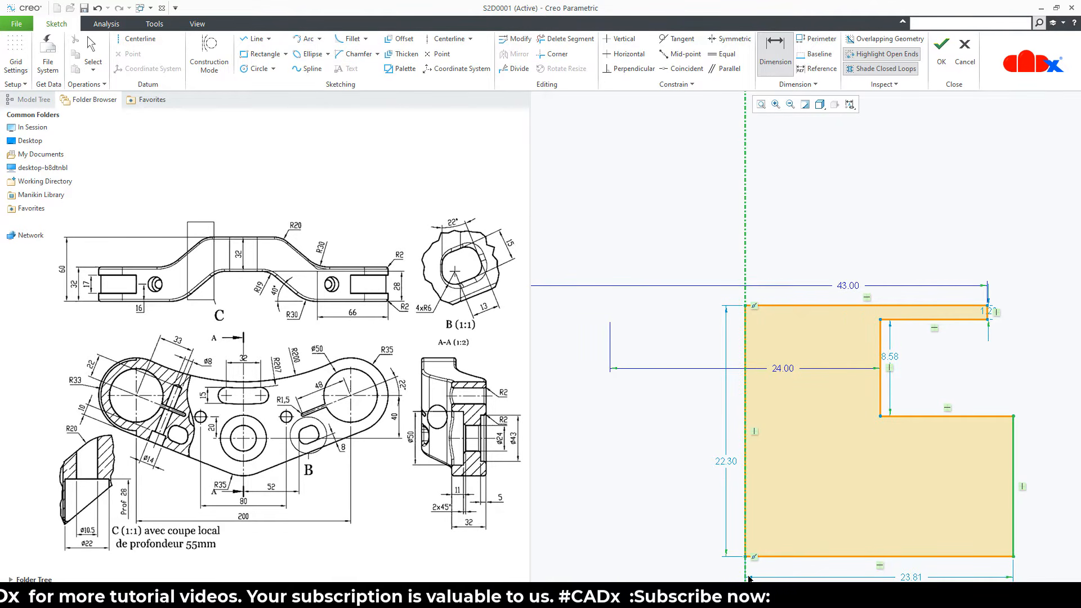
pyautogui.middleClick(792, 505)
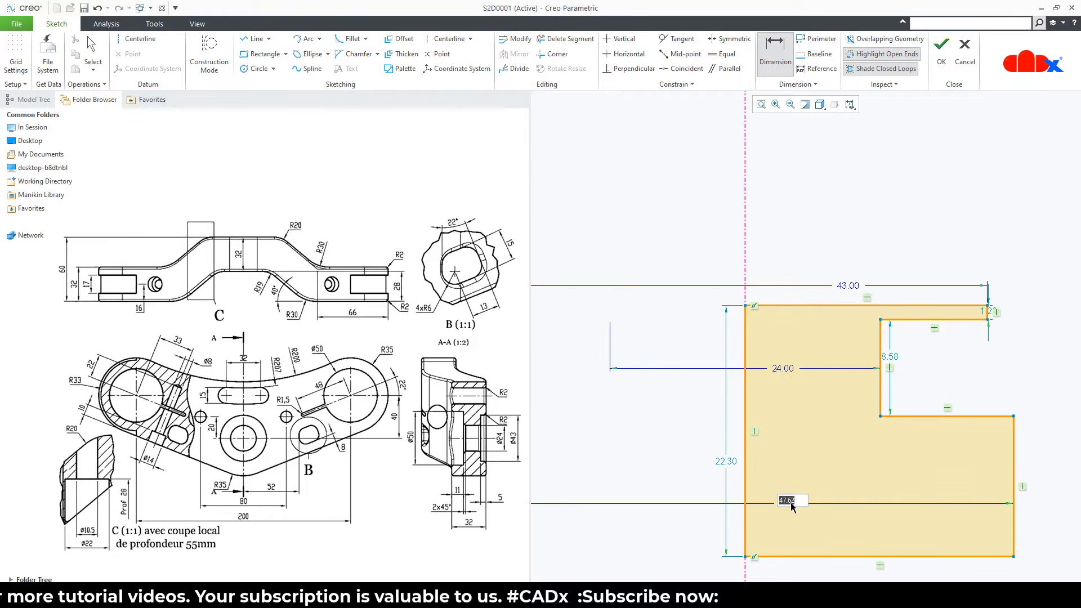
pyautogui.press('Return')
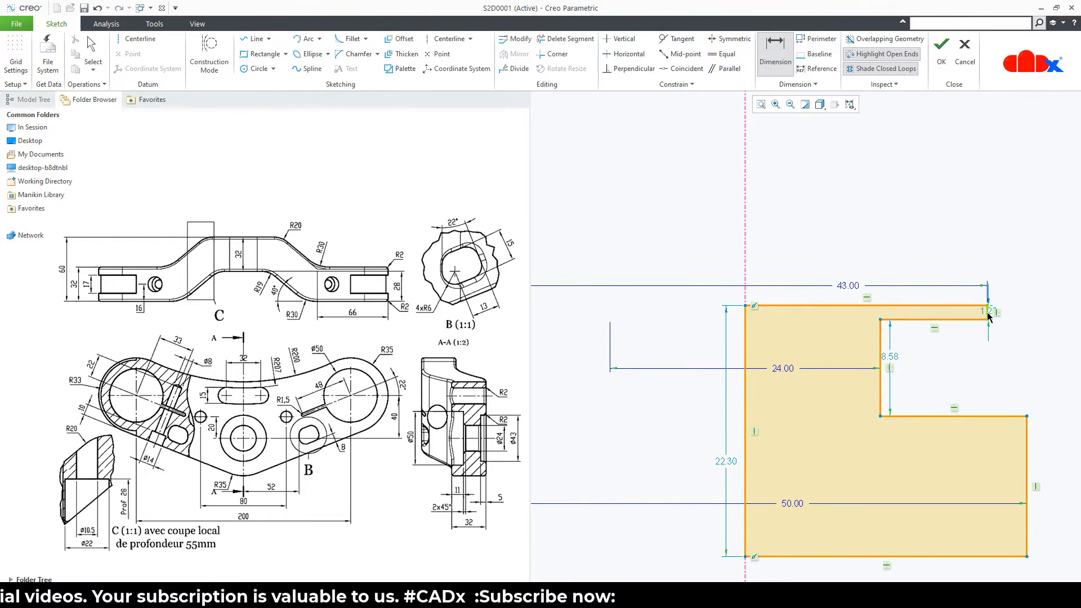
# Dimension the profile's upper section height as 5 and the overall height between its top and bottom edges as 32.
pyautogui.middleClick(1021, 316)
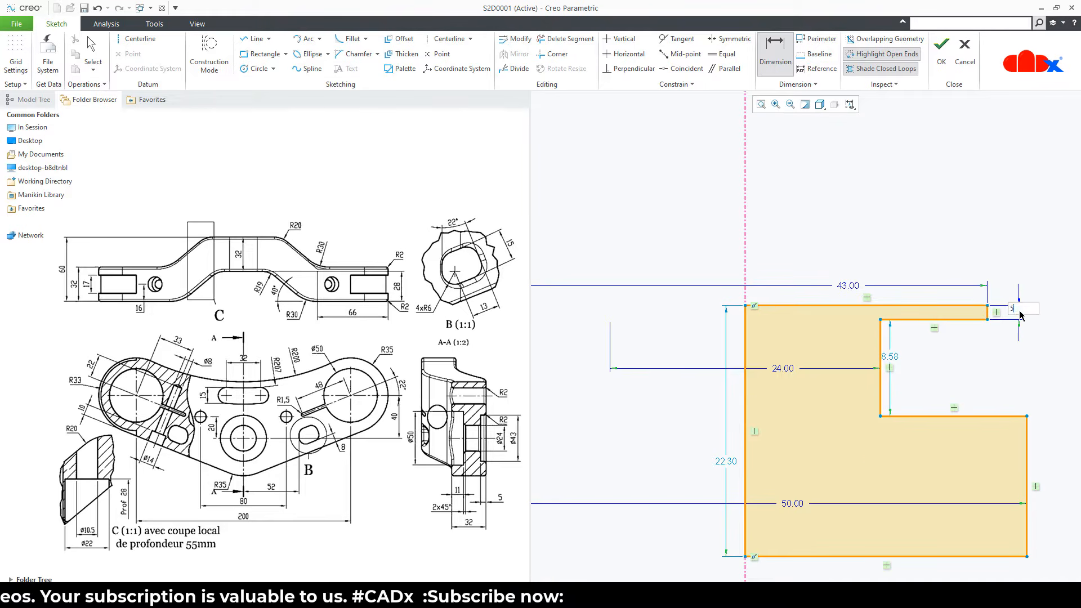
pyautogui.write('5')
pyautogui.press('Return')
pyautogui.click(975, 306)
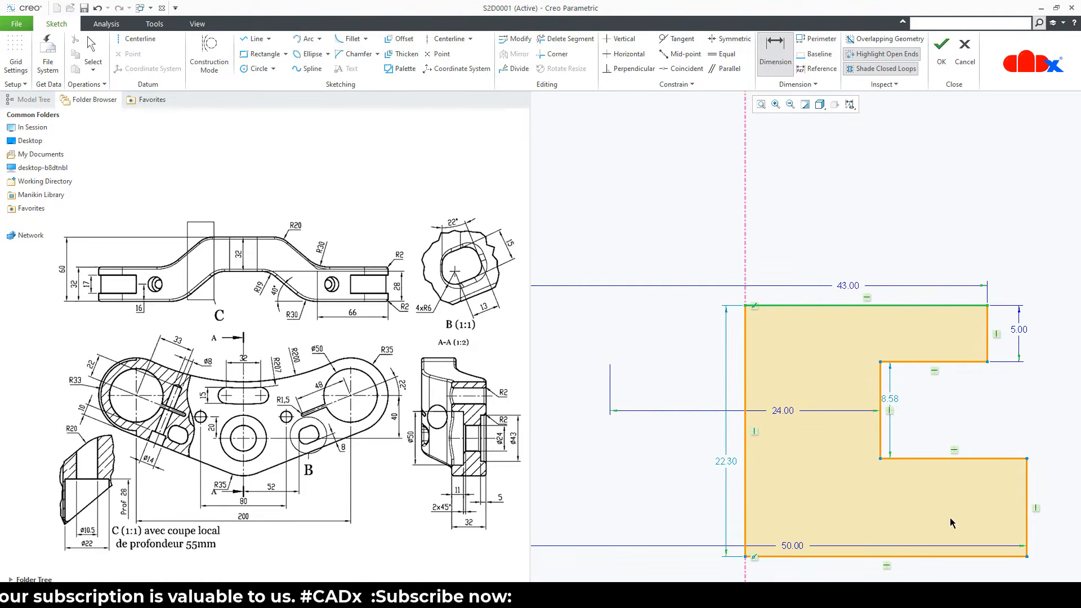
pyautogui.click(951, 556)
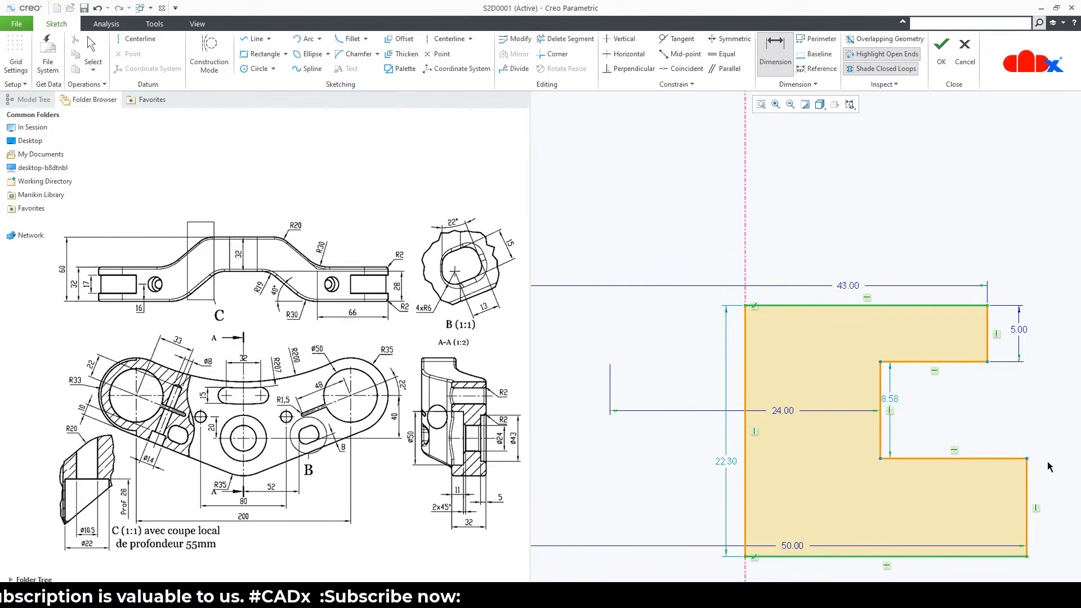
pyautogui.middleClick(1055, 457)
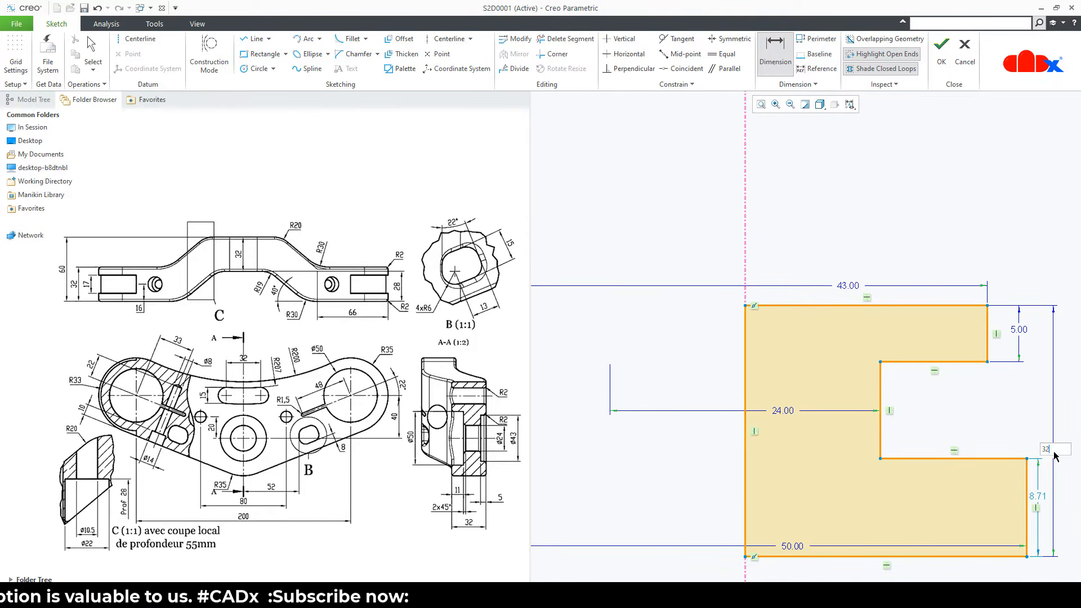
pyautogui.press('Return')
# Set the height of the profile's wide lower section to 11.
pyautogui.scroll(4, 767, 239)
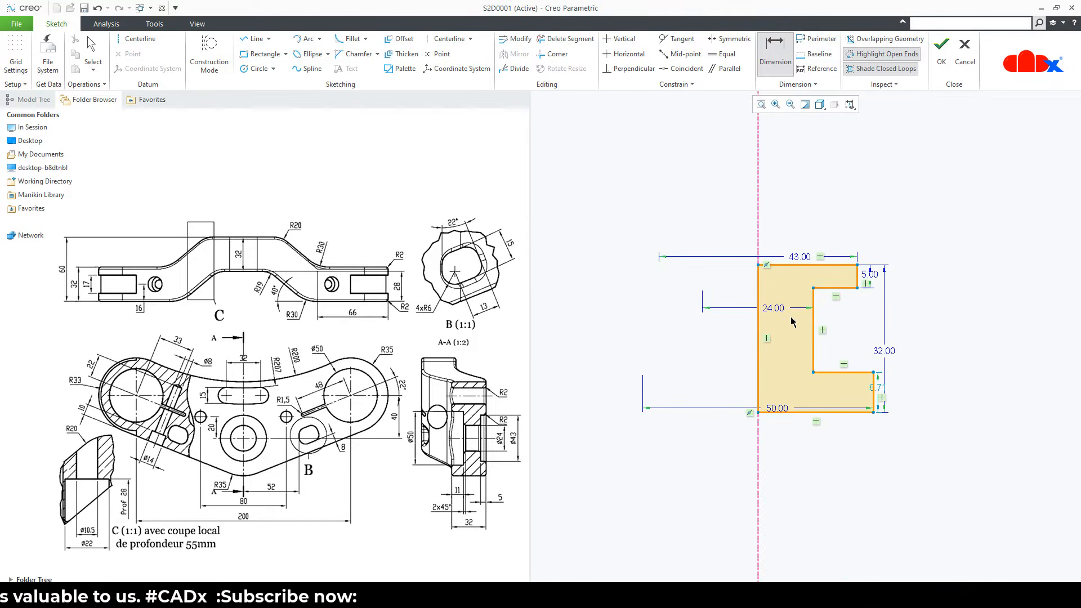
pyautogui.scroll(-2, 791, 319)
pyautogui.middleClick(896, 371)
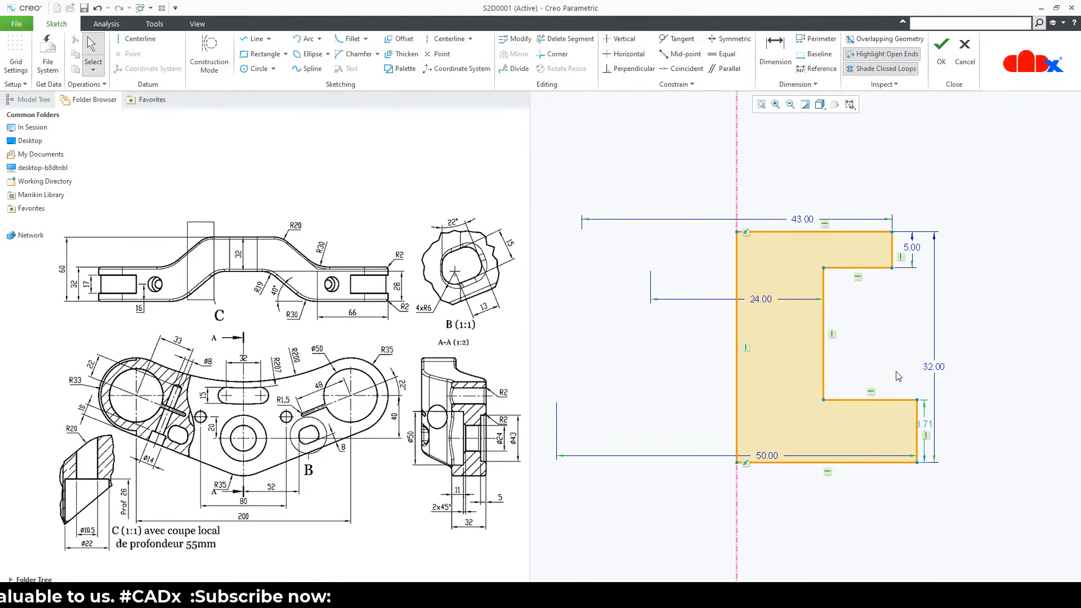
pyautogui.doubleClick(924, 424)
pyautogui.write('11')
pyautogui.press('Return')
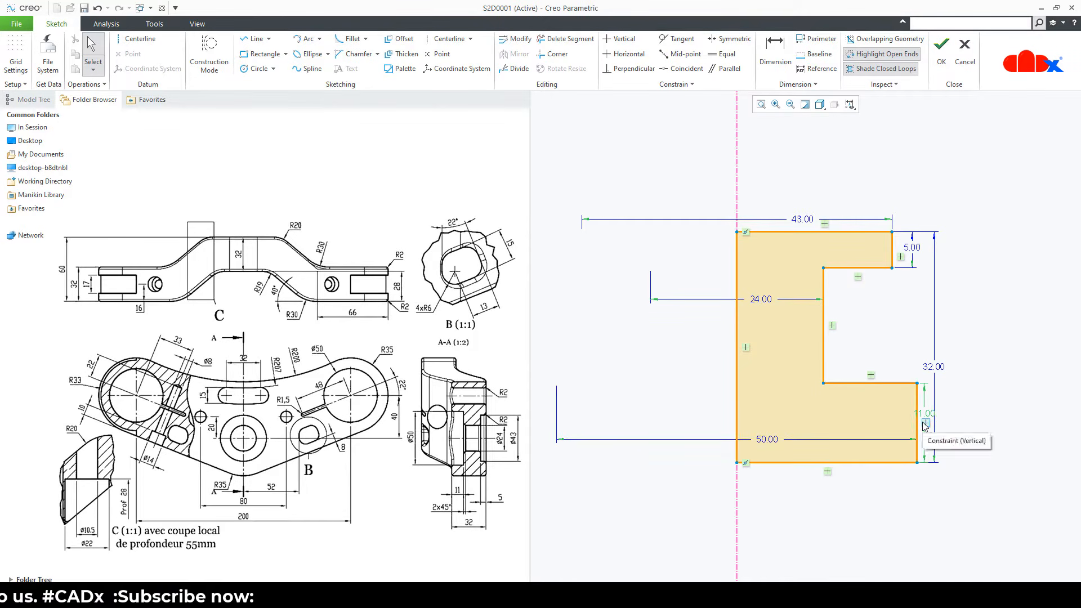
# Accept the hole profile and place the sketched hole on the central raised flat face along axis A_3.
pyautogui.rightClick(925, 421)
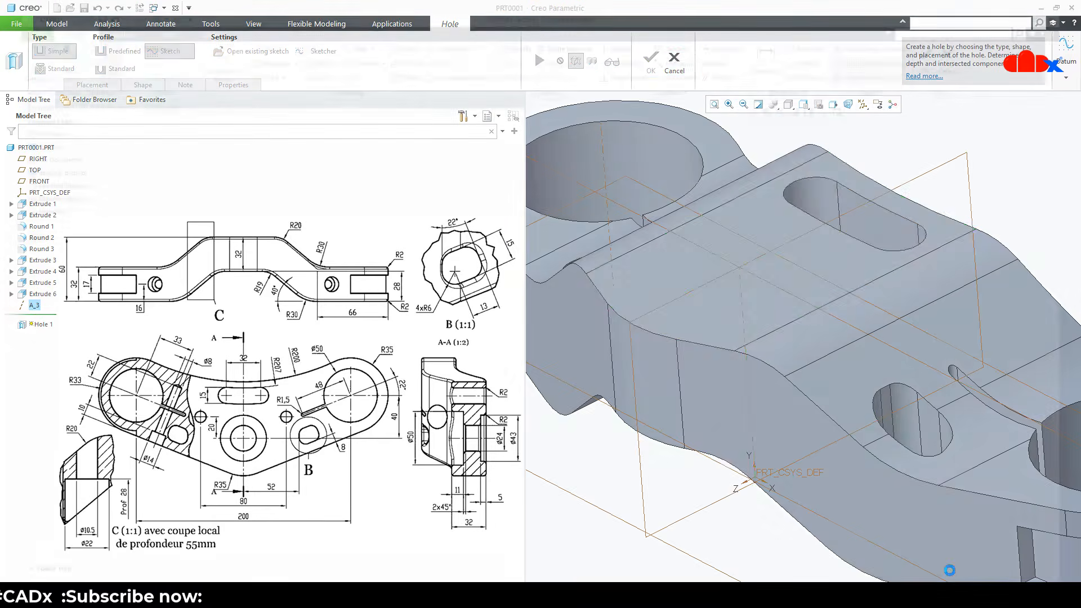
pyautogui.click(740, 251)
pyautogui.moveTo(884, 515); pyautogui.dragTo(845, 380)
pyautogui.moveTo(845, 380)
pyautogui.mouseDown(button='middle')
pyautogui.moveTo(820, 388)
pyautogui.moveTo(867, 253)
pyautogui.moveTo(913, 194)
pyautogui.mouseUp(button='middle')
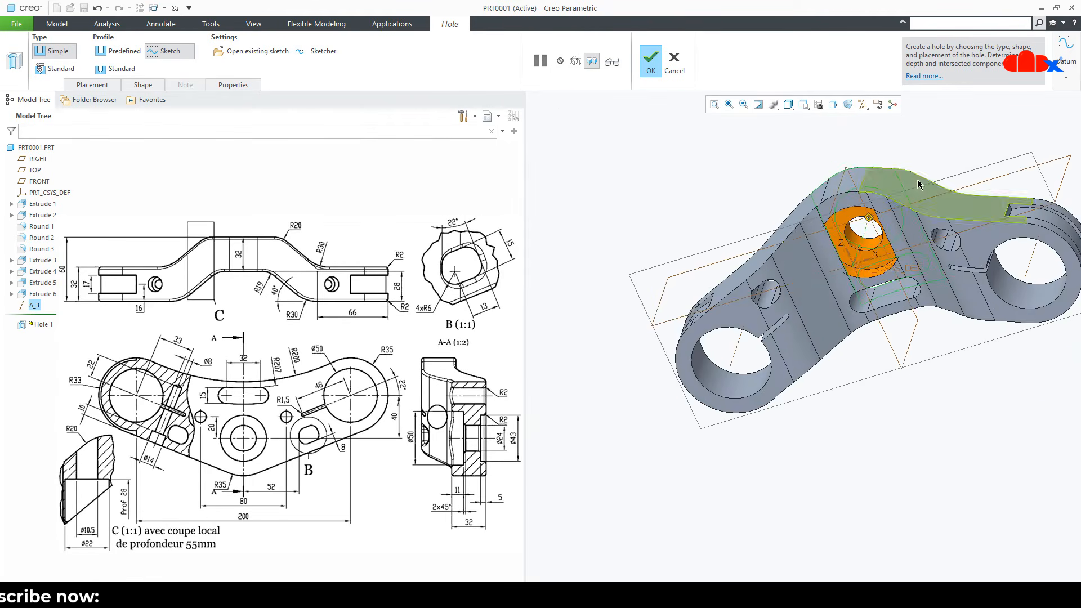
pyautogui.scroll(-4, 918, 183)
pyautogui.moveTo(868, 295); pyautogui.dragTo(901, 248, button='middle')
pyautogui.scroll(-4, 810, 220)
pyautogui.moveTo(801, 211); pyautogui.dragTo(699, 397, button='middle')
pyautogui.scroll(-2, 833, 236)
pyautogui.hotkey('ctrl', 'd')
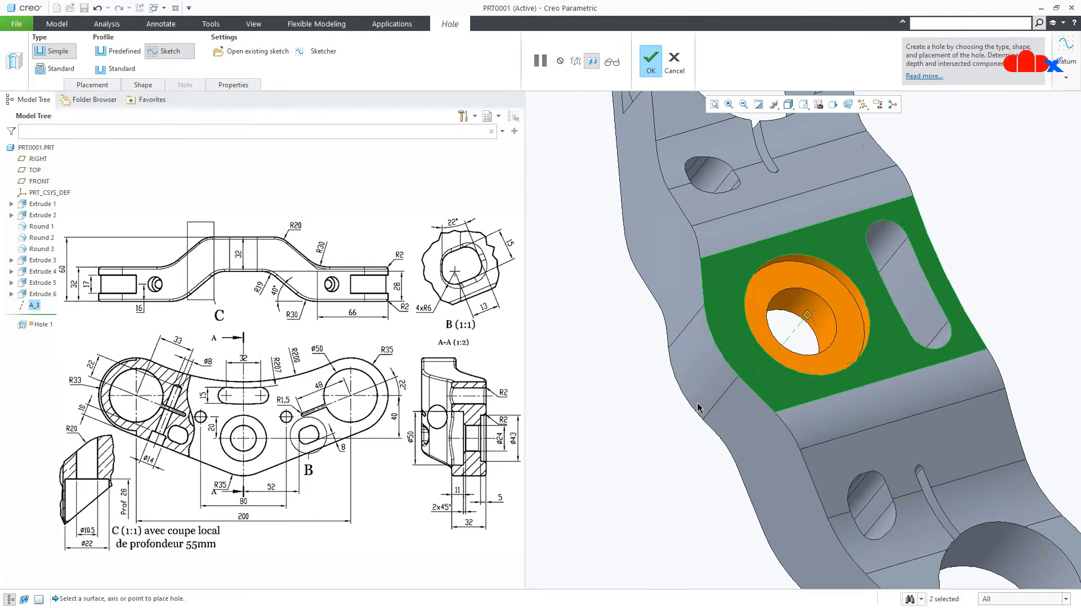
# Reopen the hole's sketch and dimension the middle section's vertical edge, converting the 32 overall height to a reference dimension.
pyautogui.click(323, 53)
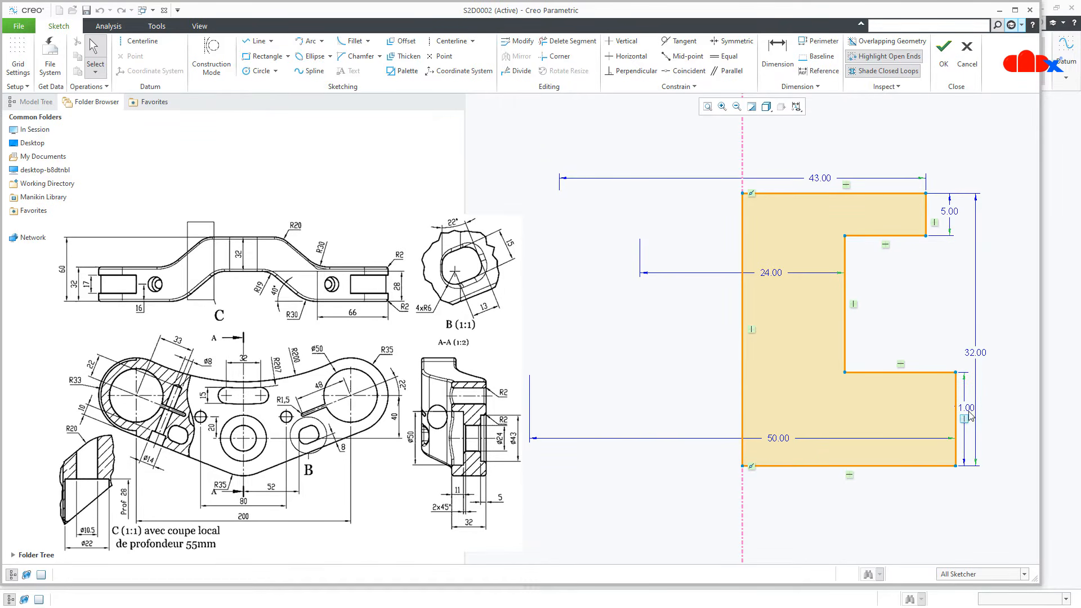
pyautogui.moveTo(969, 411); pyautogui.dragTo(1007, 354)
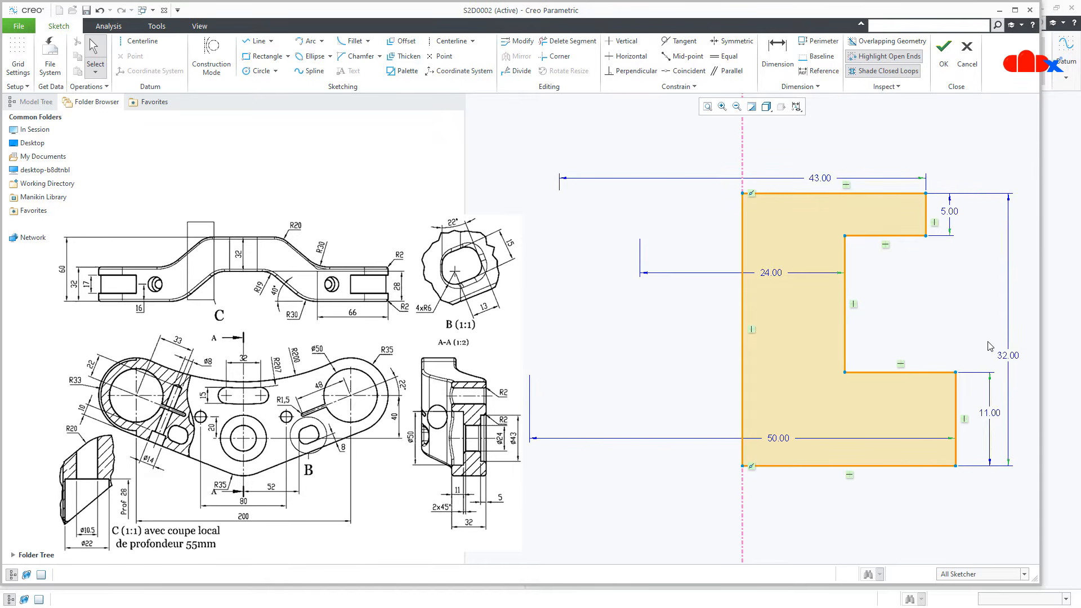
pyautogui.click(845, 305)
pyautogui.middleClick(877, 303)
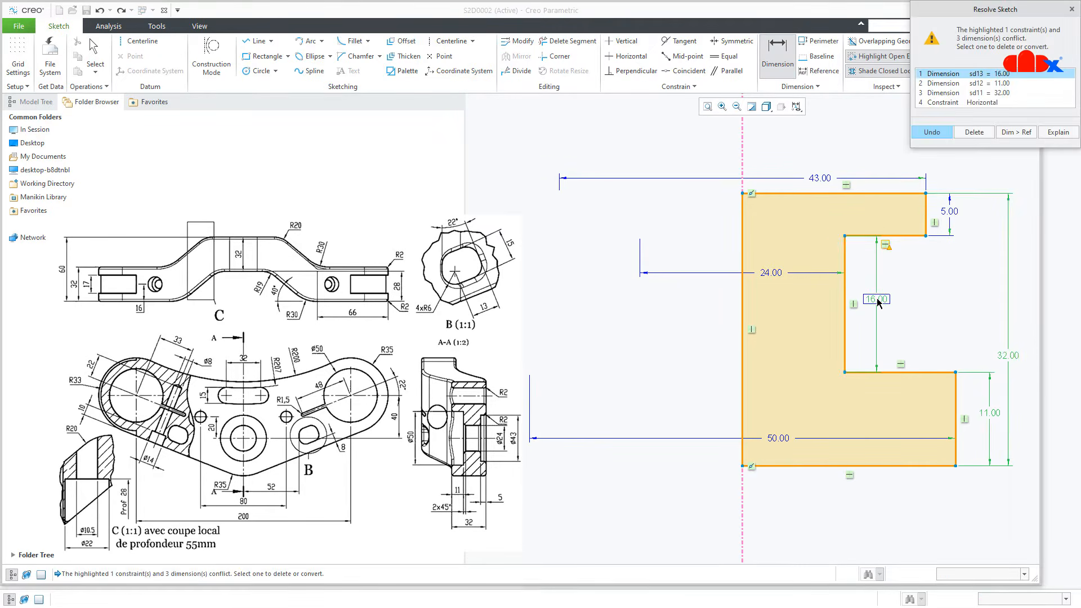
pyautogui.click(1003, 94)
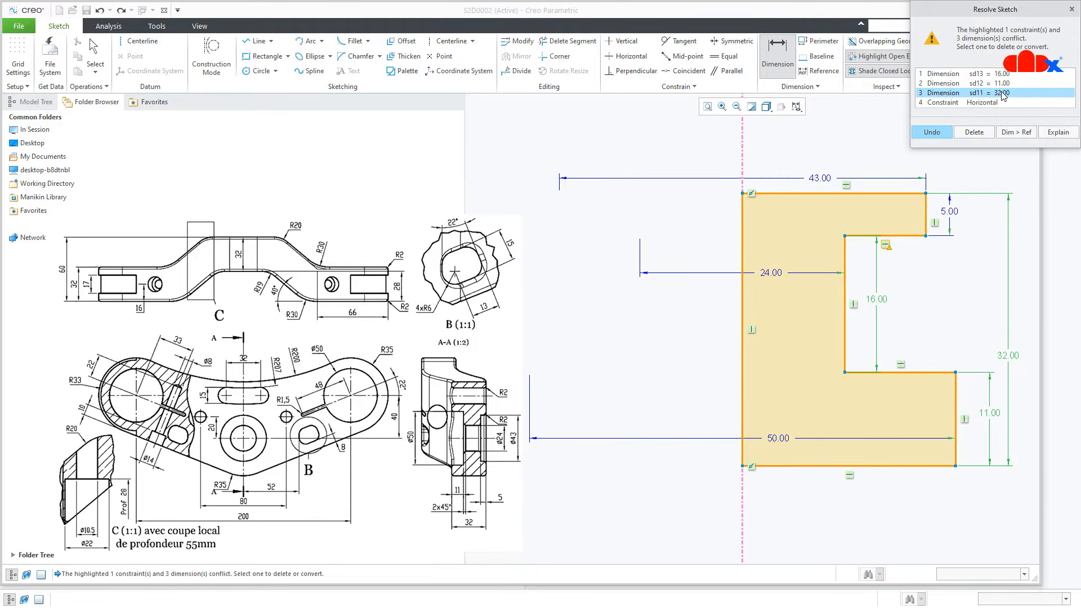
pyautogui.click(1014, 133)
pyautogui.press('Return')
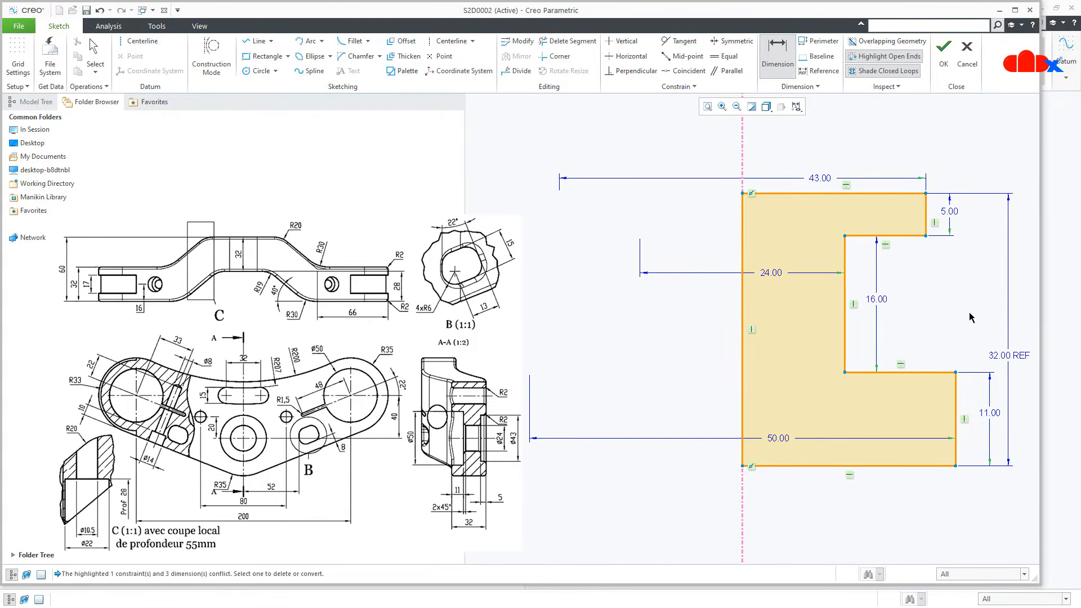
# Set the wide lower section's height to 20 and accept the hole sketch.
pyautogui.doubleClick(989, 414)
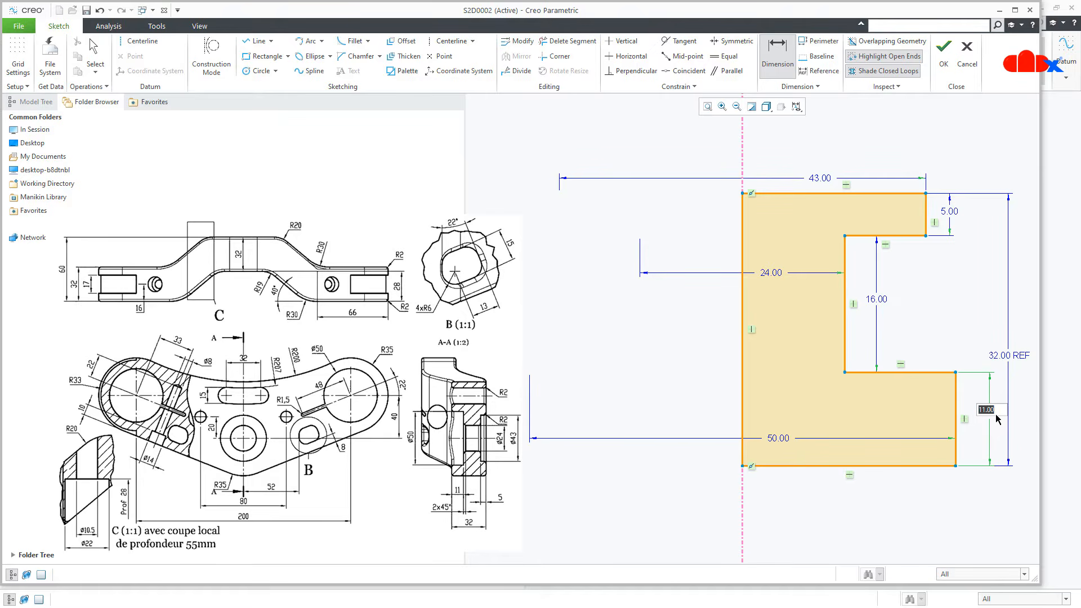
pyautogui.write('20')
pyautogui.press('Return')
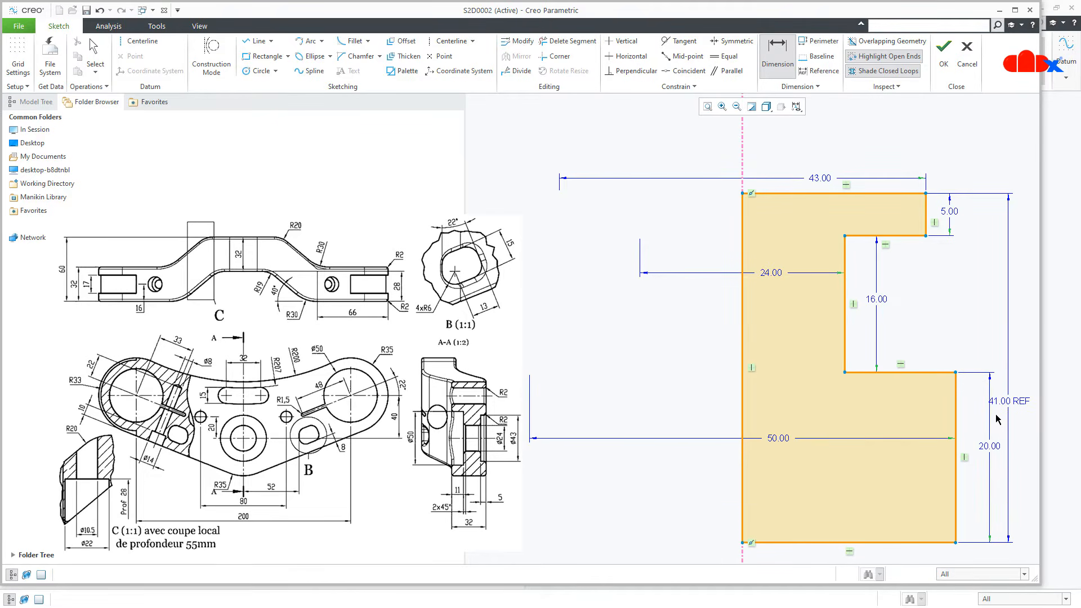
pyautogui.rightClick(997, 420)
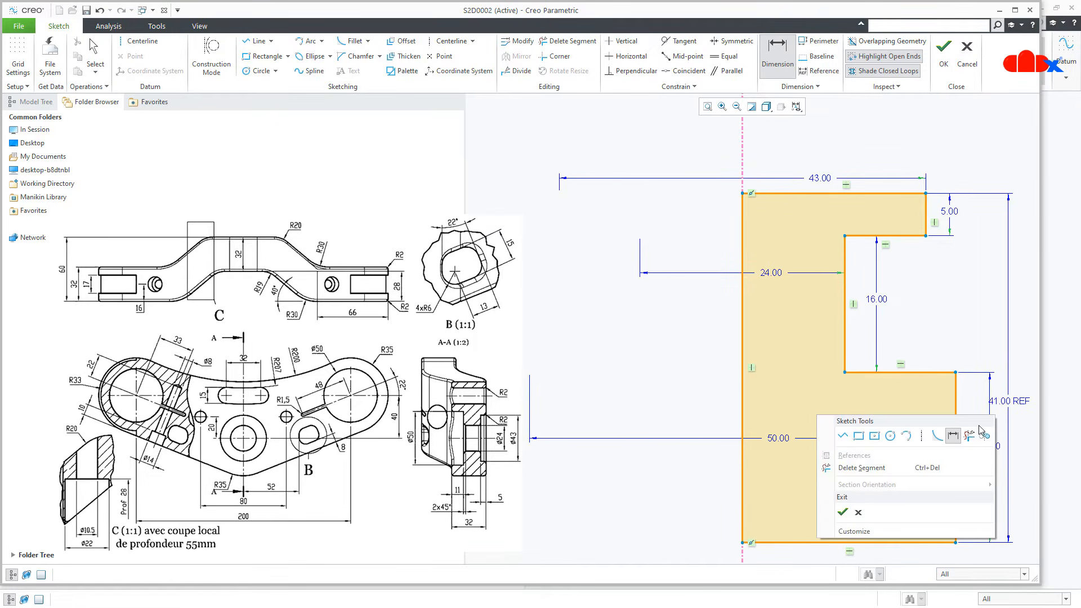
pyautogui.click(847, 512)
# Check the sketched hole from the side, complete the feature, and return the part to its default orientation.
pyautogui.moveTo(781, 385); pyautogui.dragTo(785, 293, button='middle')
pyautogui.scroll(-4, 783, 363)
pyautogui.moveTo(771, 436); pyautogui.dragTo(864, 522, button='middle')
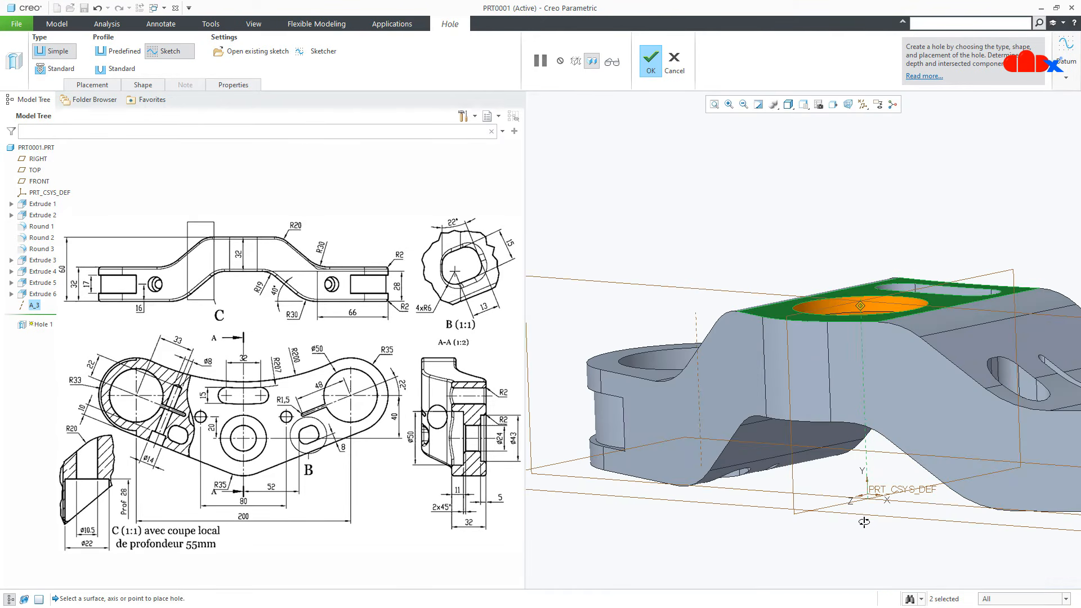
pyautogui.middleClick(866, 526)
pyautogui.hotkey('ctrl', 'd')
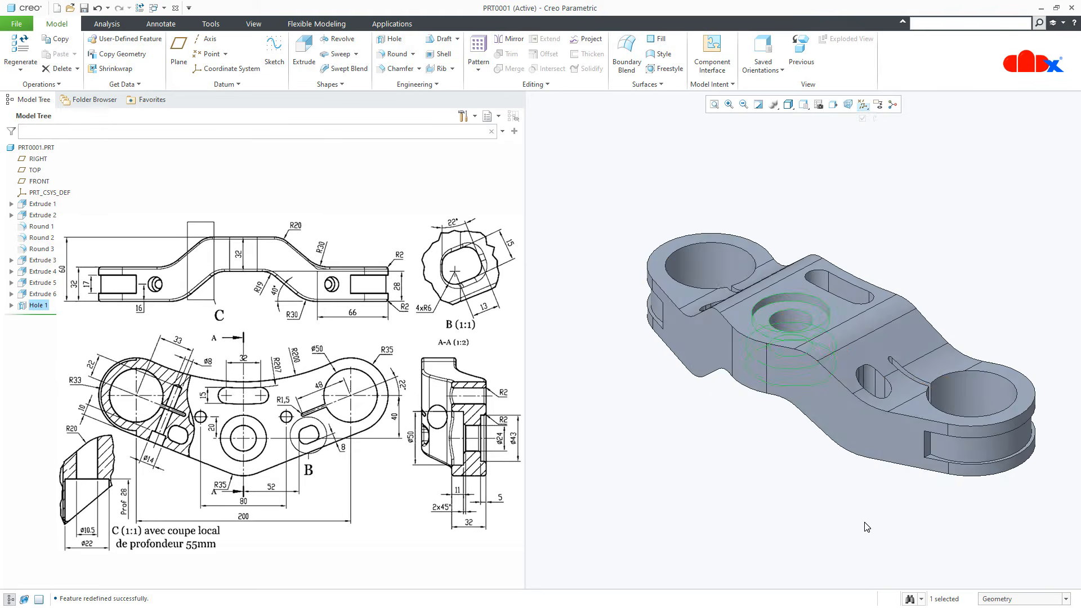
pyautogui.click(868, 527)
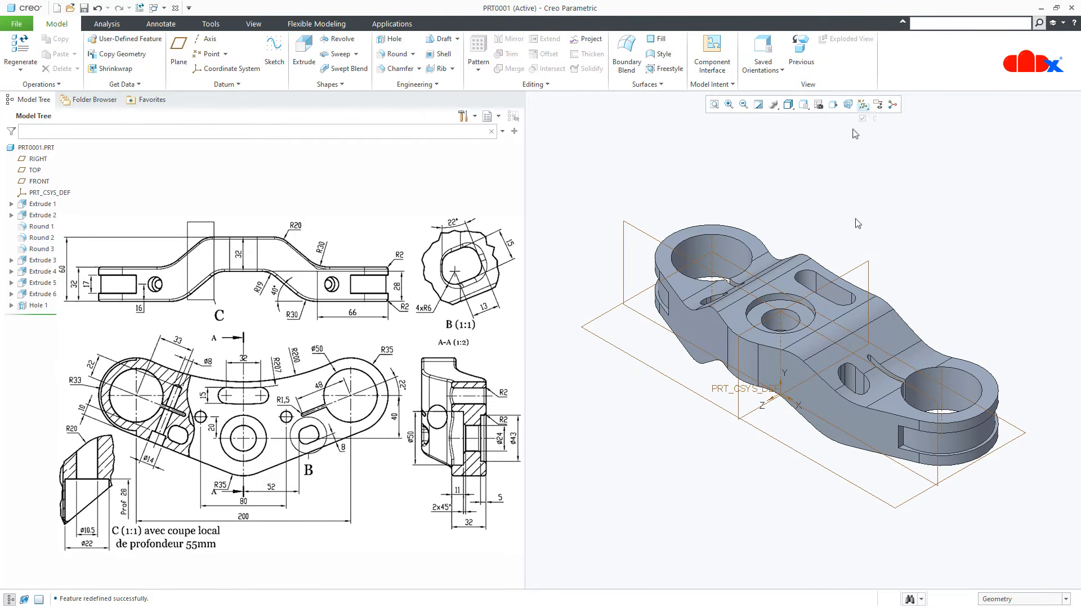
# Turn off the display of all datum features.
pyautogui.click(861, 106)
pyautogui.click(867, 119)
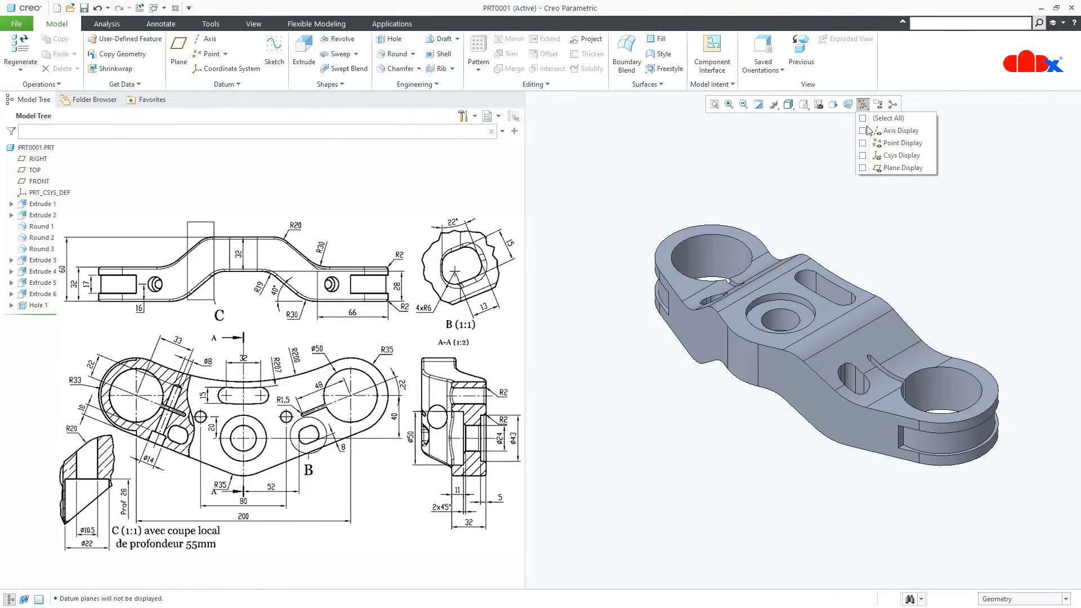
pyautogui.click(877, 513)
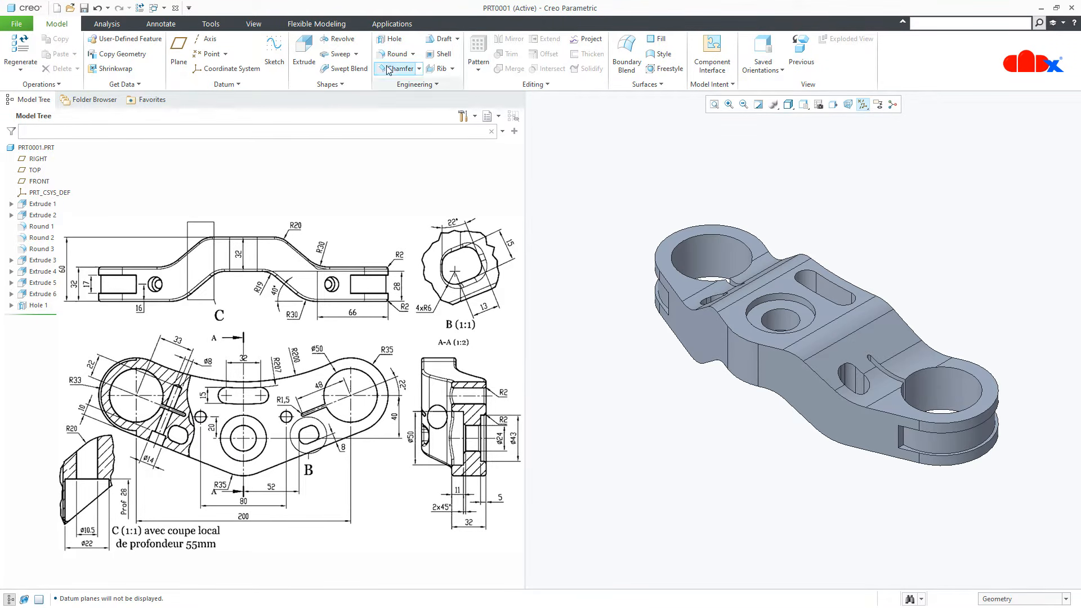
# Place a new simple hole on the side face beside the left round boss and show the datum axes.
pyautogui.click(394, 41)
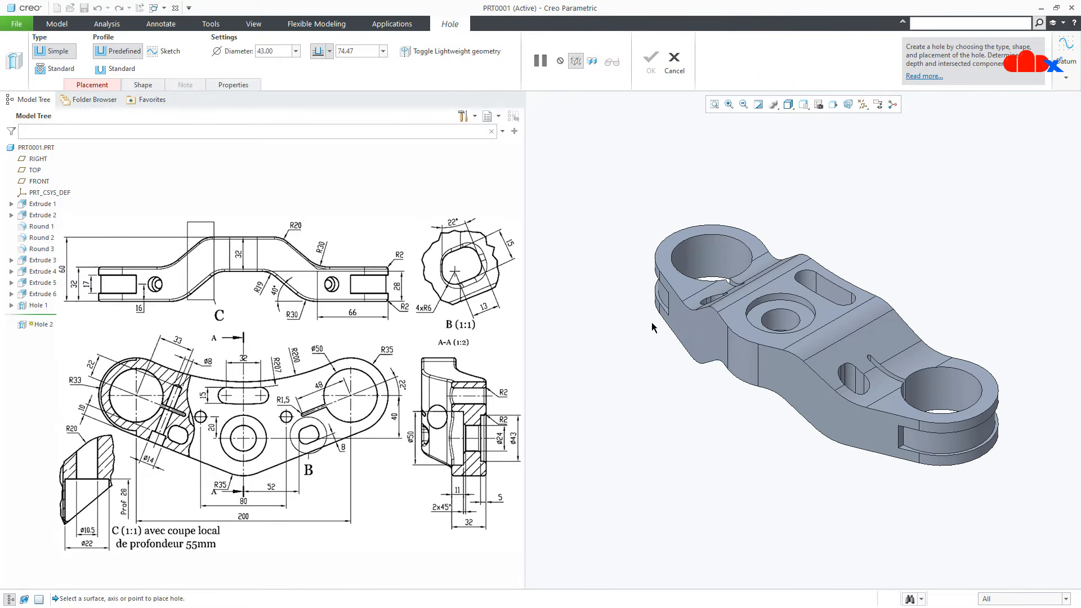
pyautogui.click(694, 334)
pyautogui.moveTo(698, 333); pyautogui.dragTo(742, 347, button='middle')
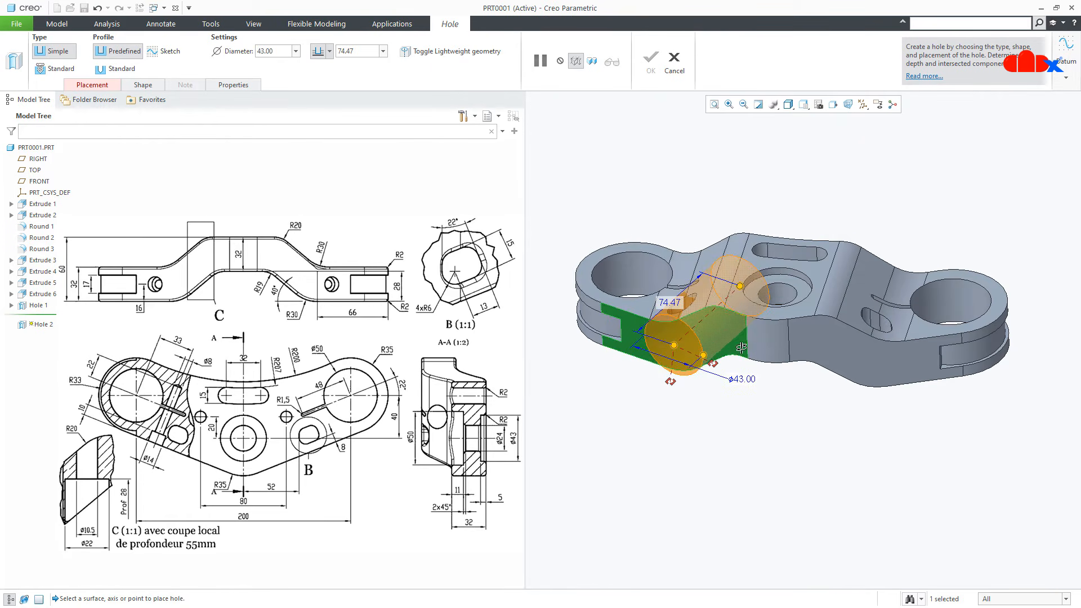
pyautogui.scroll(-3, 633, 388)
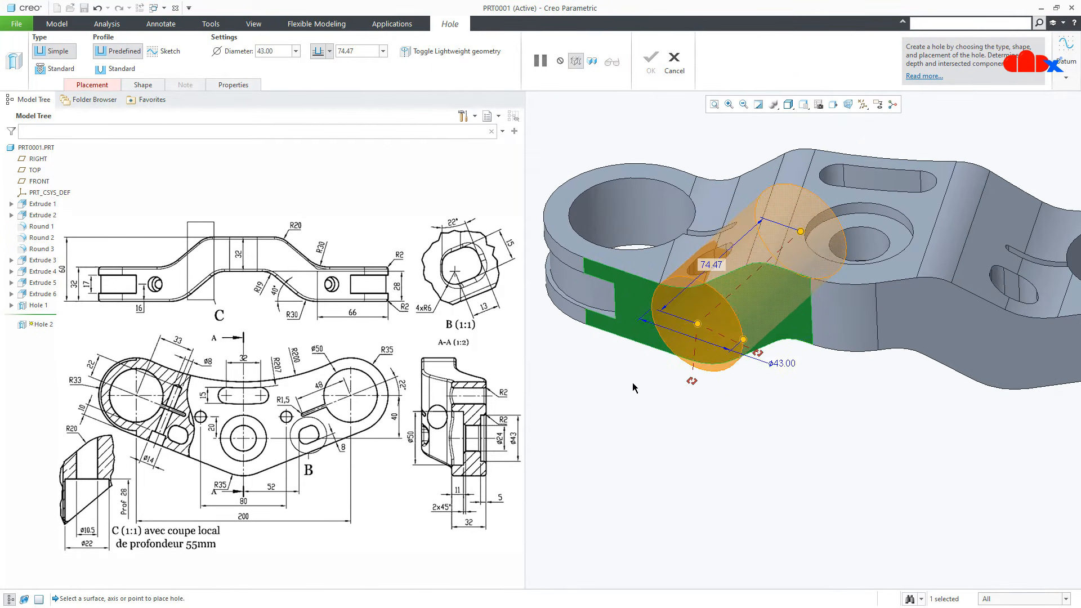
pyautogui.click(863, 105)
pyautogui.click(863, 131)
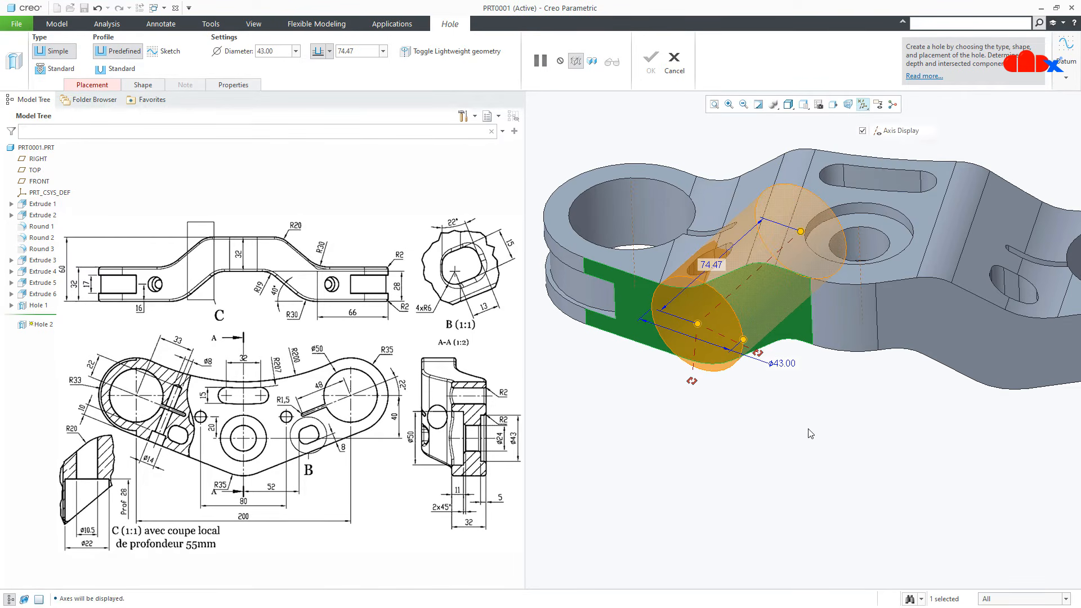
# Reference the new hole to the side face's bottom edge and set that offset to 16.
pyautogui.moveTo(692, 382); pyautogui.dragTo(653, 341)
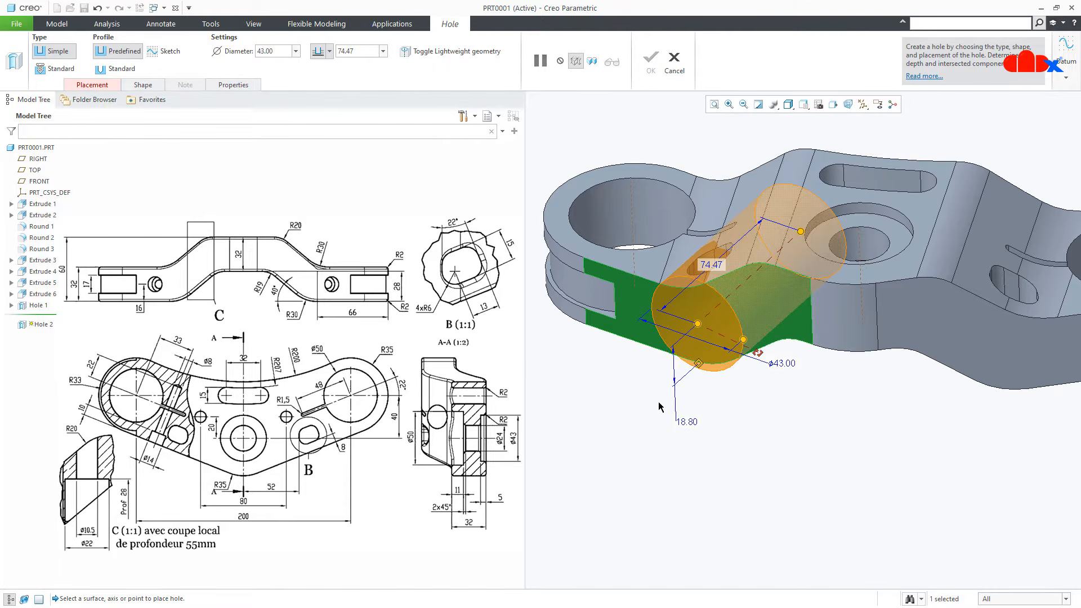
pyautogui.scroll(2, 659, 405)
pyautogui.doubleClick(673, 437)
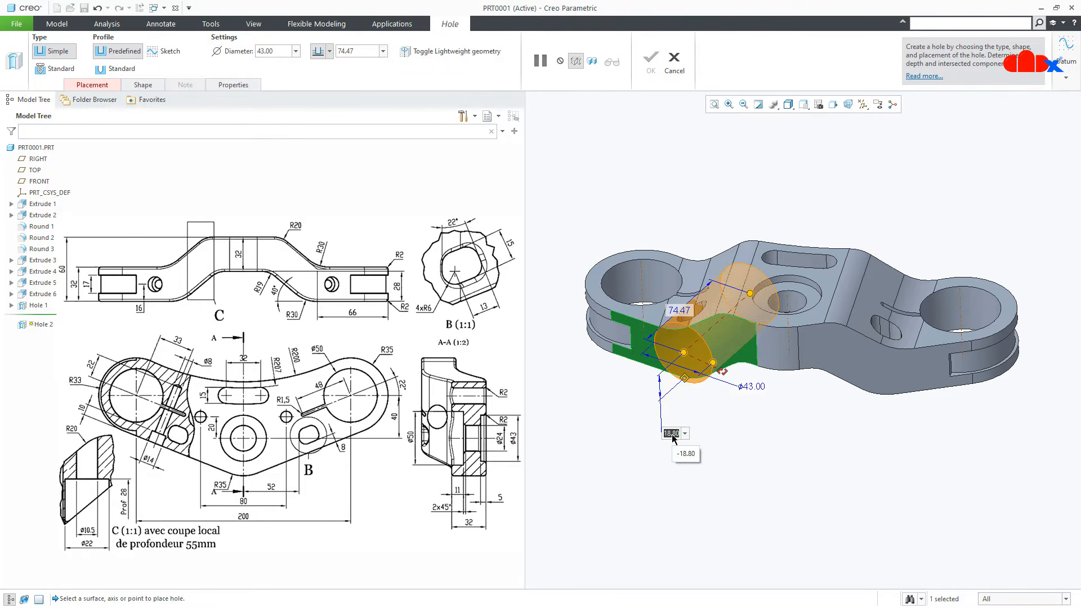
pyautogui.write('16')
pyautogui.press('Return')
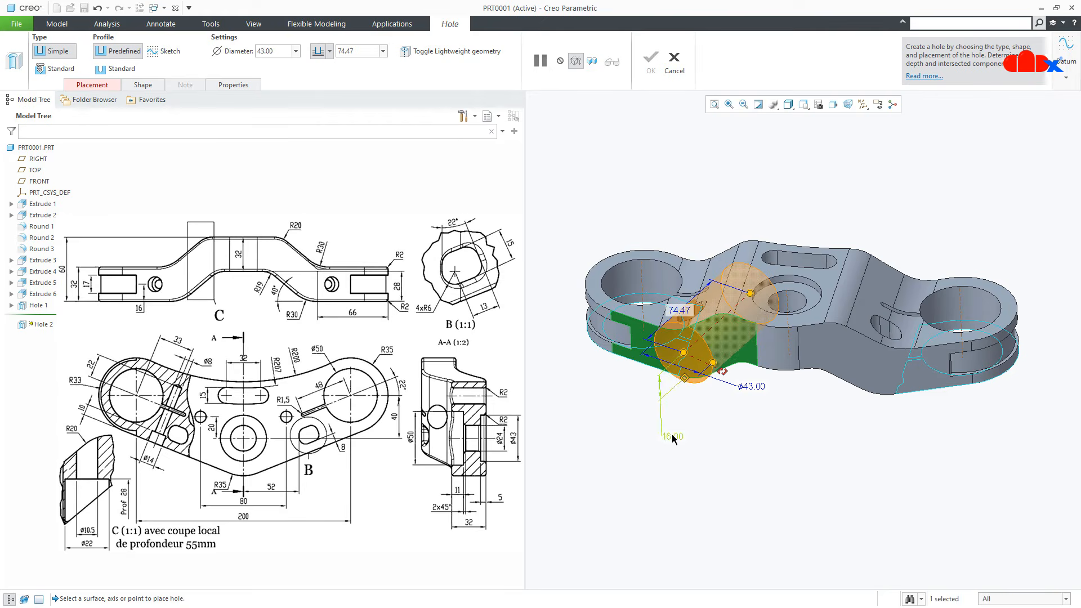
pyautogui.scroll(-2, 645, 370)
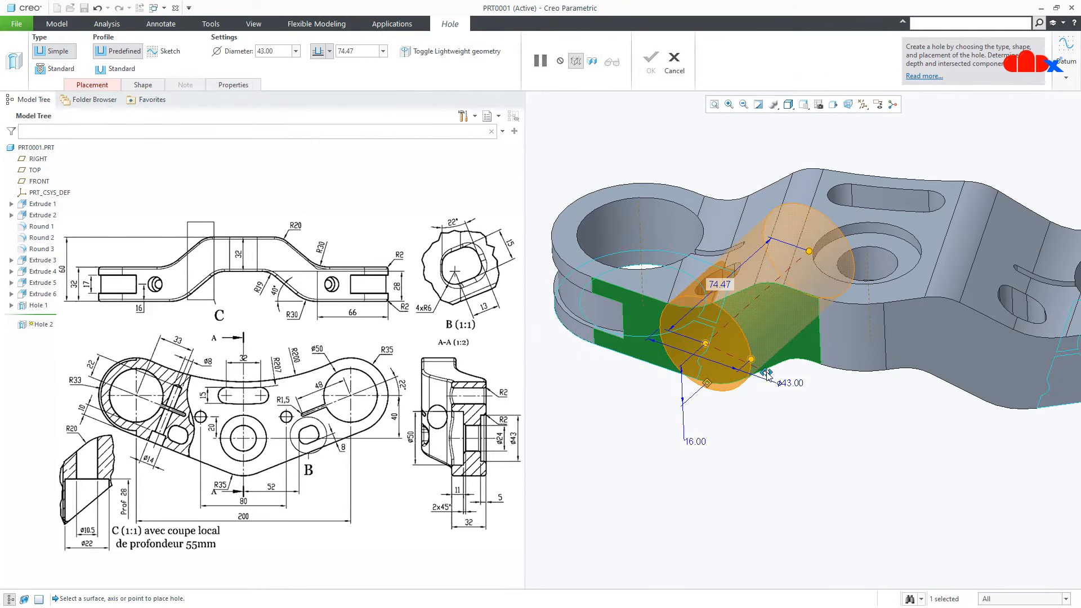
# Reference the new side hole to the axis of the left round boss and set that offset to 33.
pyautogui.moveTo(704, 319); pyautogui.dragTo(642, 237)
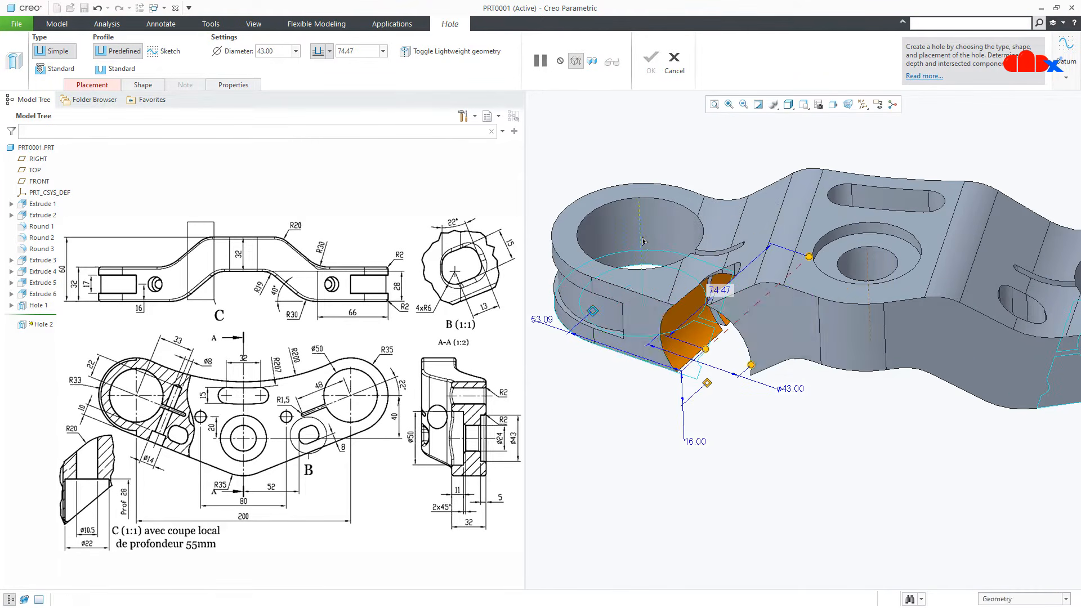
pyautogui.doubleClick(544, 320)
pyautogui.write('33')
pyautogui.press('Return')
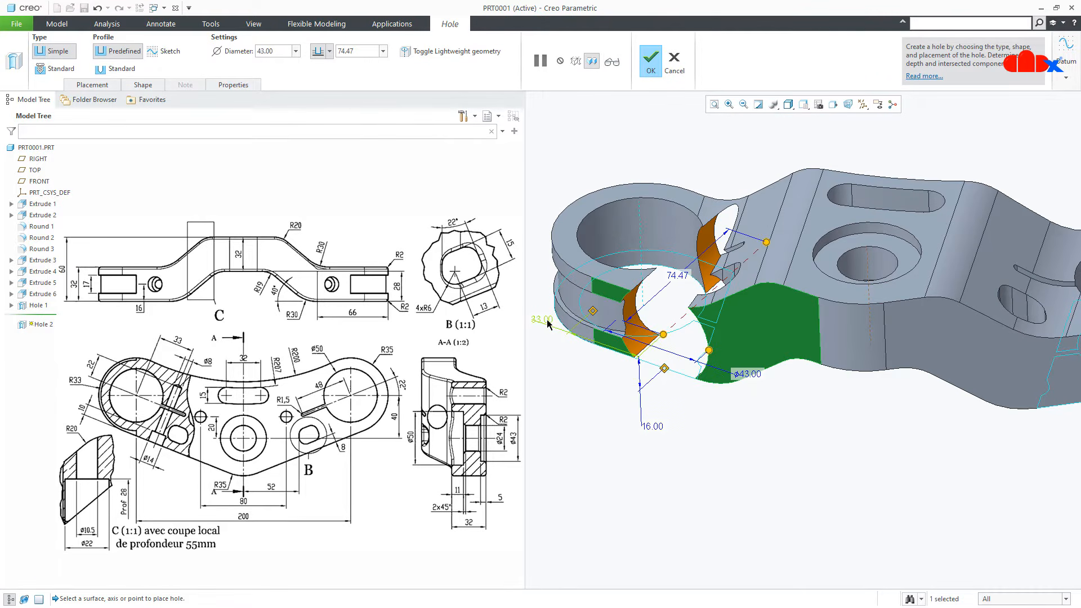
# Set the side hole's diameter to 8, switch to the standard hole profile and add a counterbore.
pyautogui.doubleClick(283, 51)
pyautogui.write('8')
pyautogui.press('Return')
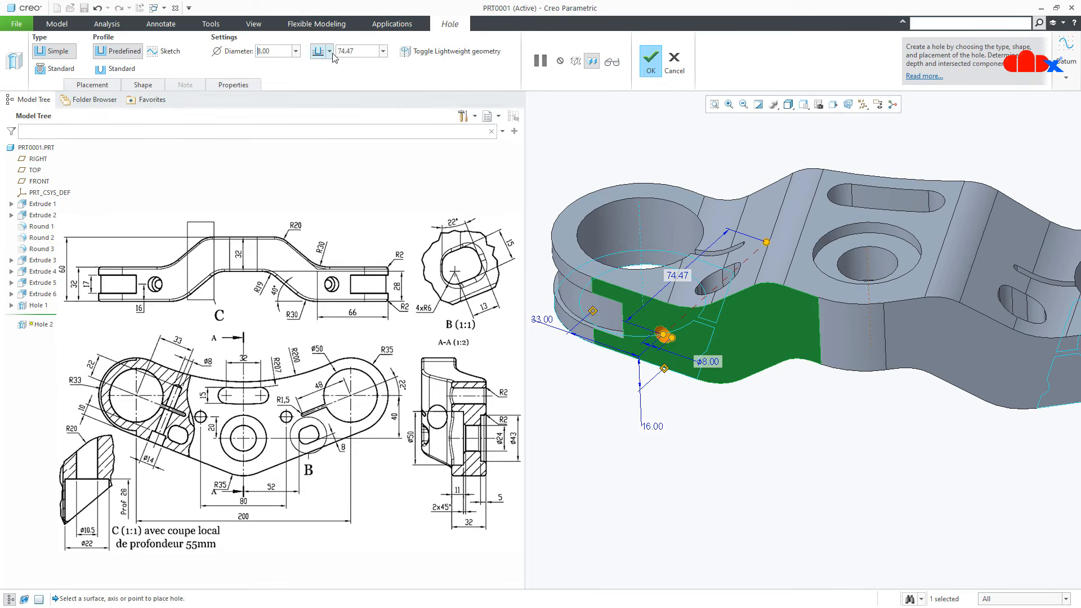
pyautogui.moveTo(648, 316); pyautogui.dragTo(646, 363, button='middle')
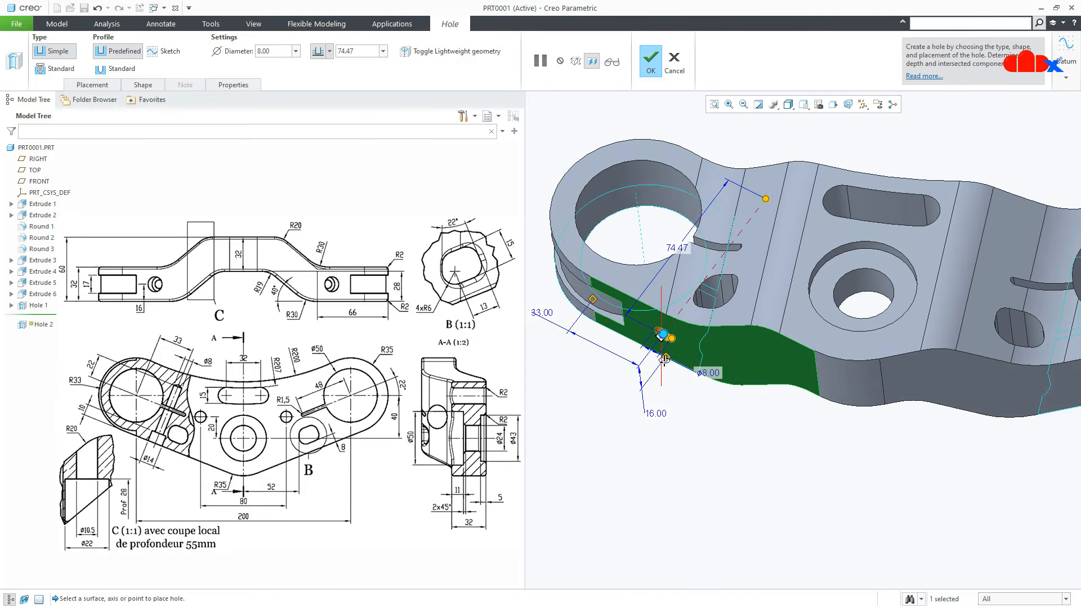
pyautogui.click(137, 69)
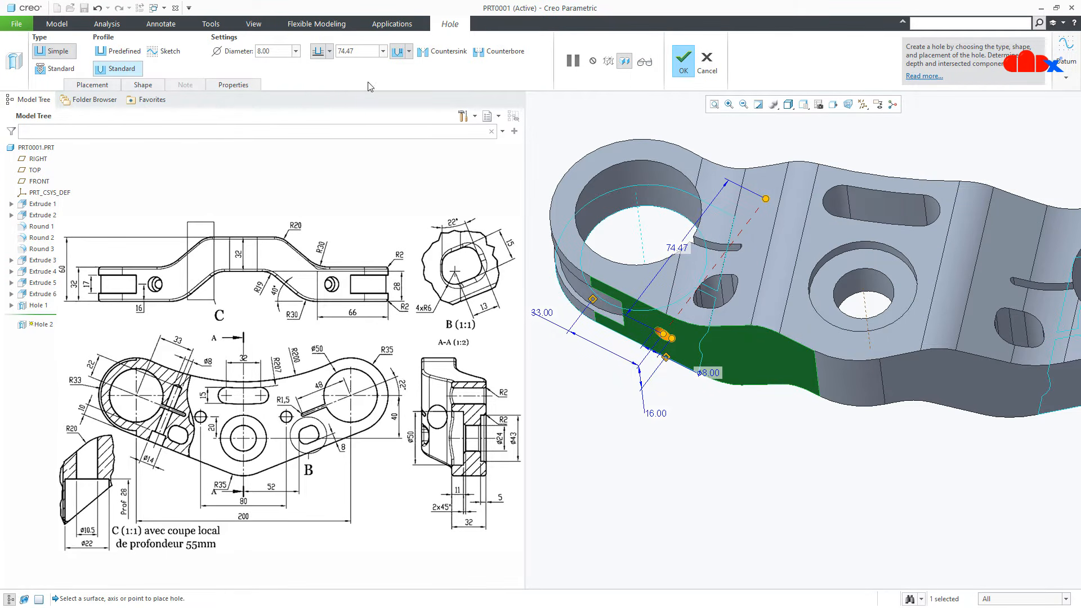
pyautogui.click(485, 56)
pyautogui.moveTo(534, 140); pyautogui.dragTo(683, 309, button='middle')
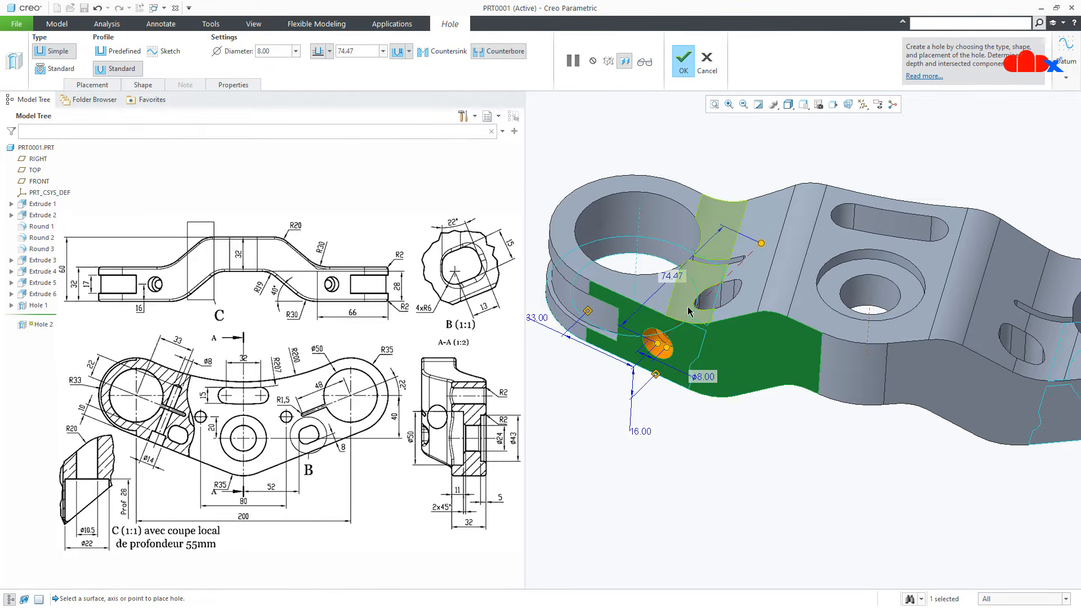
# Set the side hole's counterbore to a diameter of 14 and a depth of 10.
pyautogui.click(149, 88)
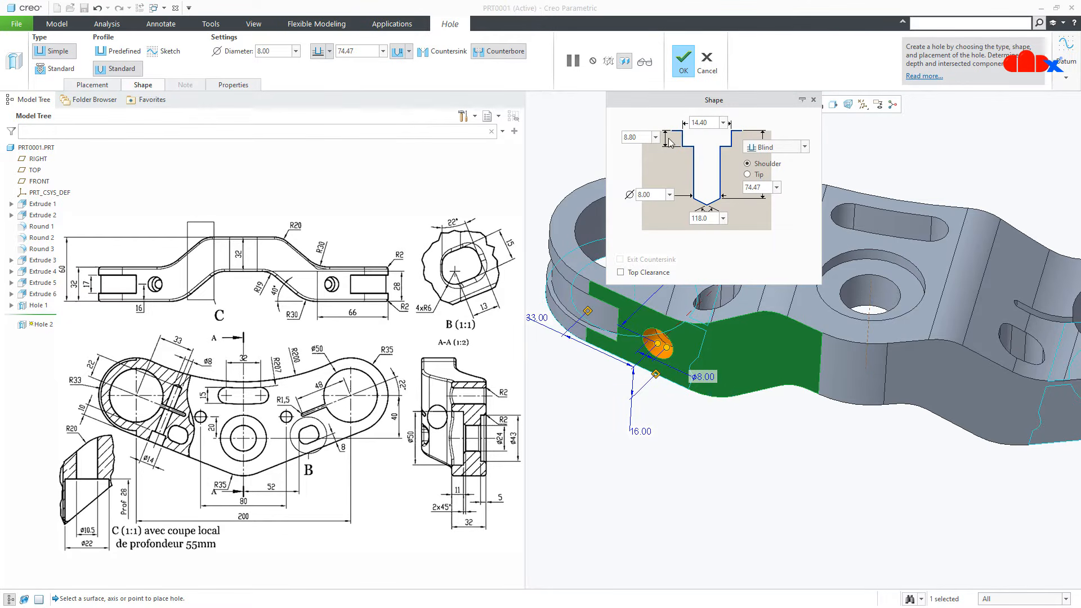
pyautogui.write('14')
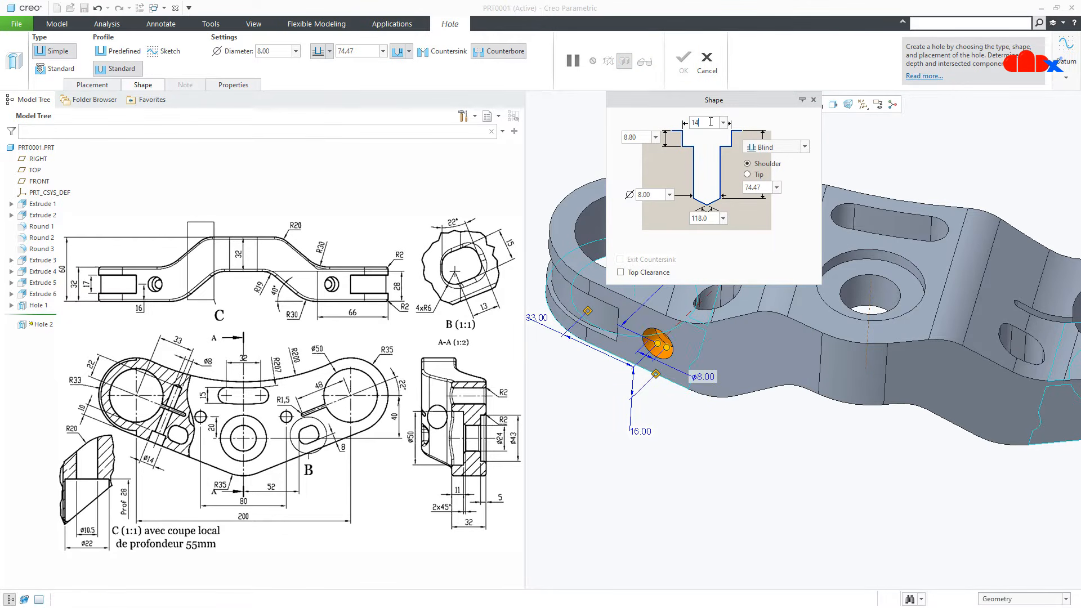
pyautogui.press('Return')
pyautogui.click(643, 138)
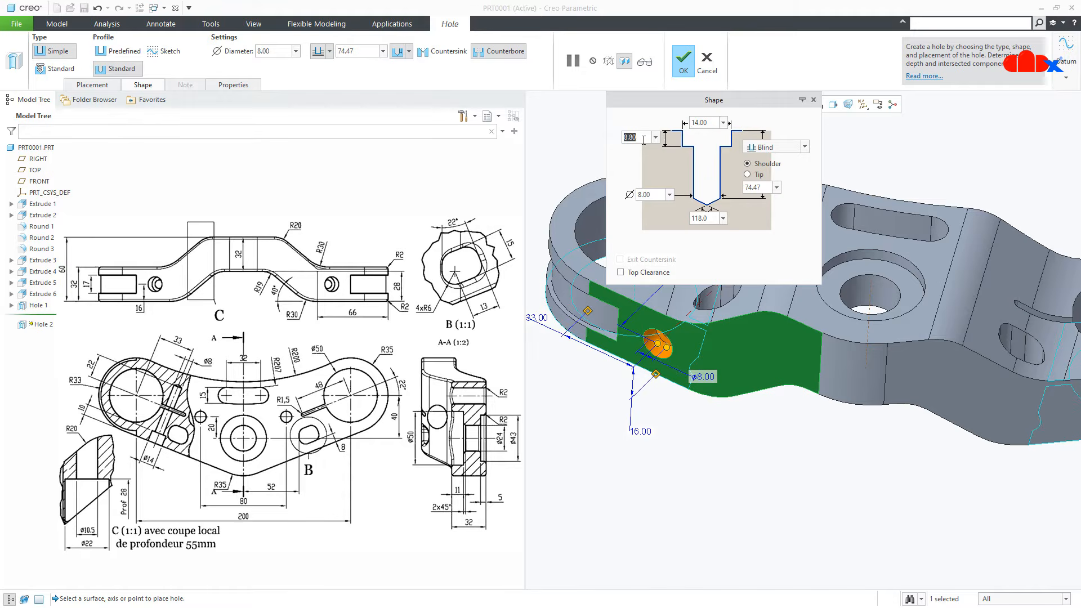
pyautogui.write('10')
pyautogui.press('Return')
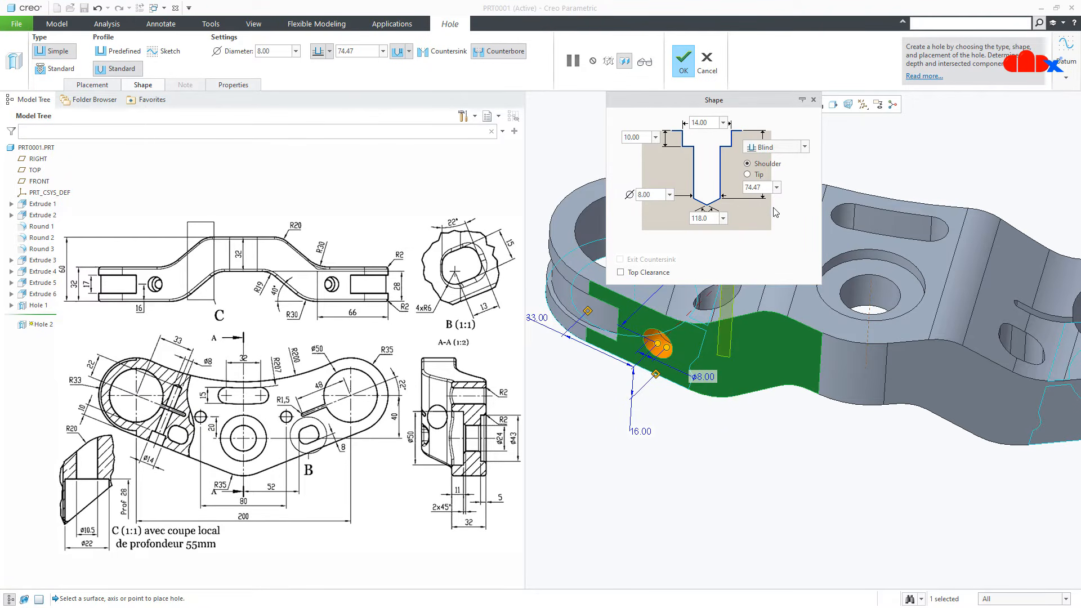
# Set the side hole's blind depth to 57 and complete the hole feature.
pyautogui.doubleClick(768, 187)
pyautogui.write('57')
pyautogui.press('Return')
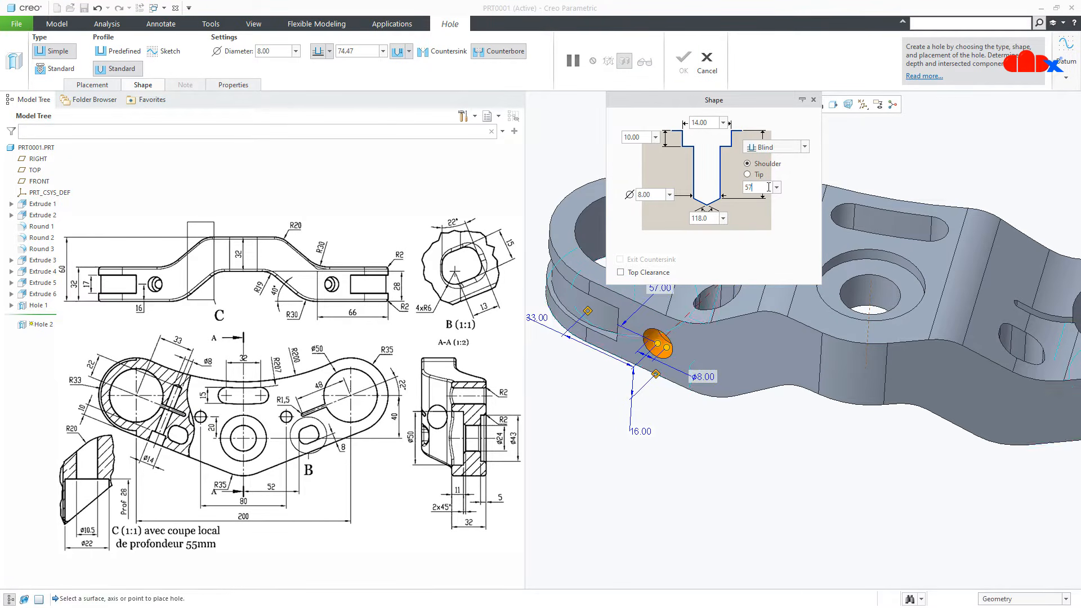
pyautogui.click(813, 99)
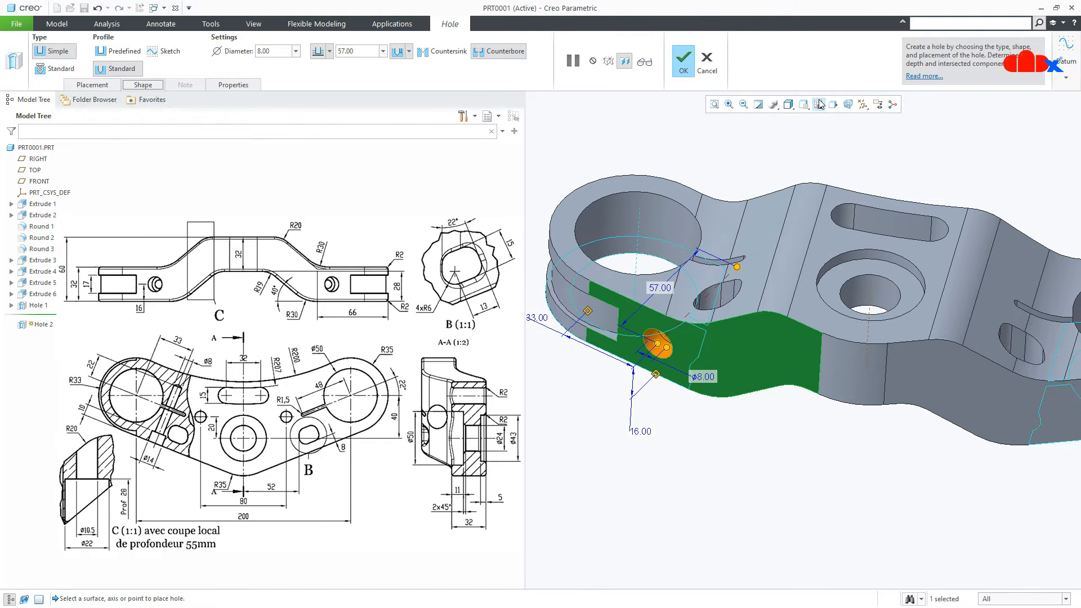
pyautogui.moveTo(727, 400)
pyautogui.mouseDown(button='middle')
pyautogui.moveTo(745, 413)
pyautogui.moveTo(698, 483)
pyautogui.moveTo(713, 411)
pyautogui.mouseUp(button='middle')
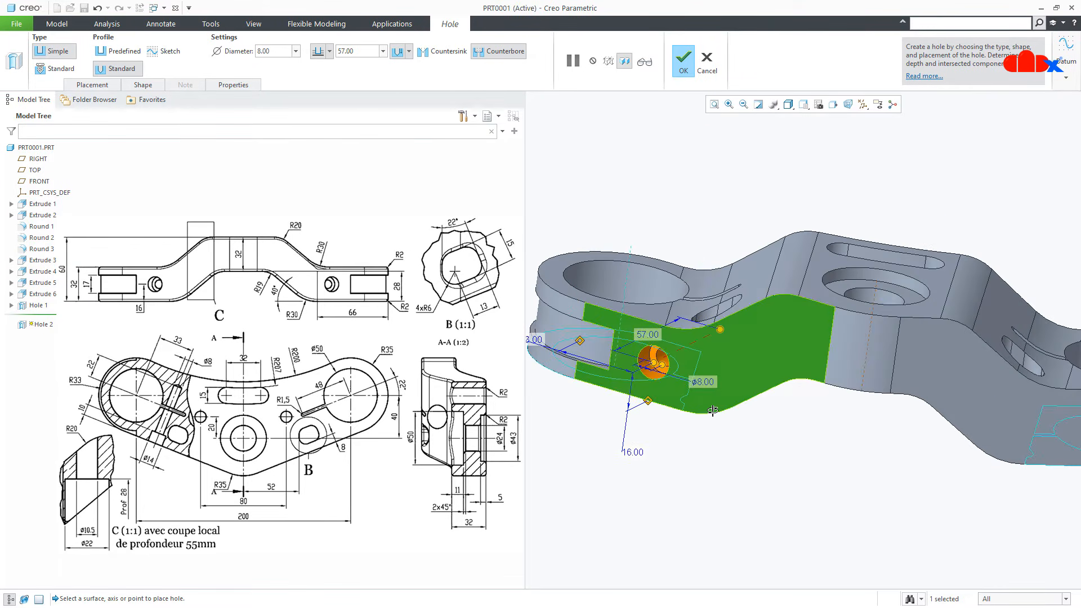
pyautogui.click(682, 73)
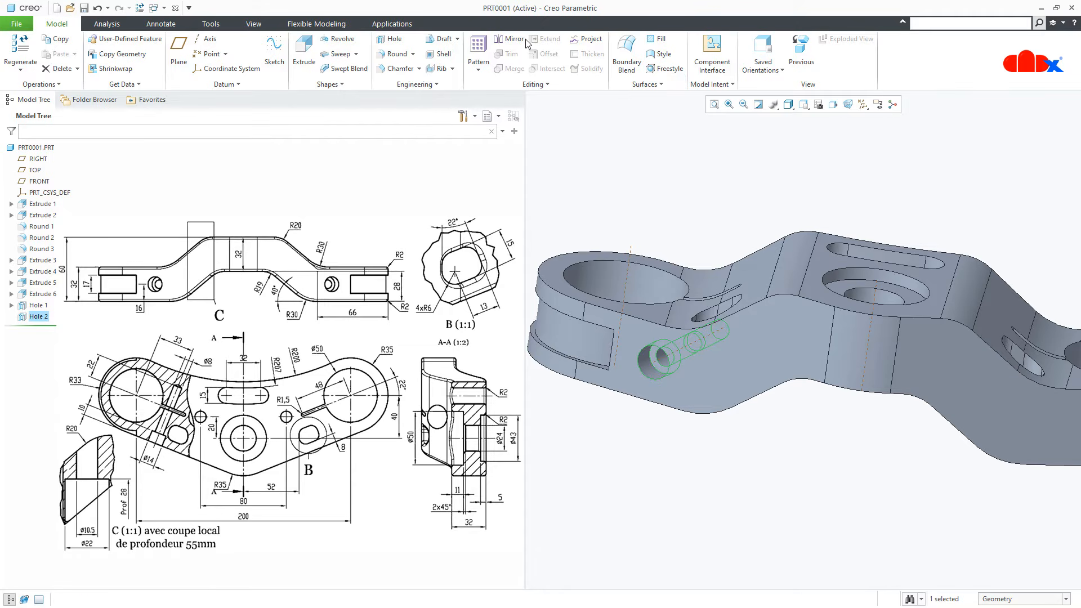
# Show the datum planes and mirror the counterbored side hole about the RIGHT plane.
pyautogui.click(521, 39)
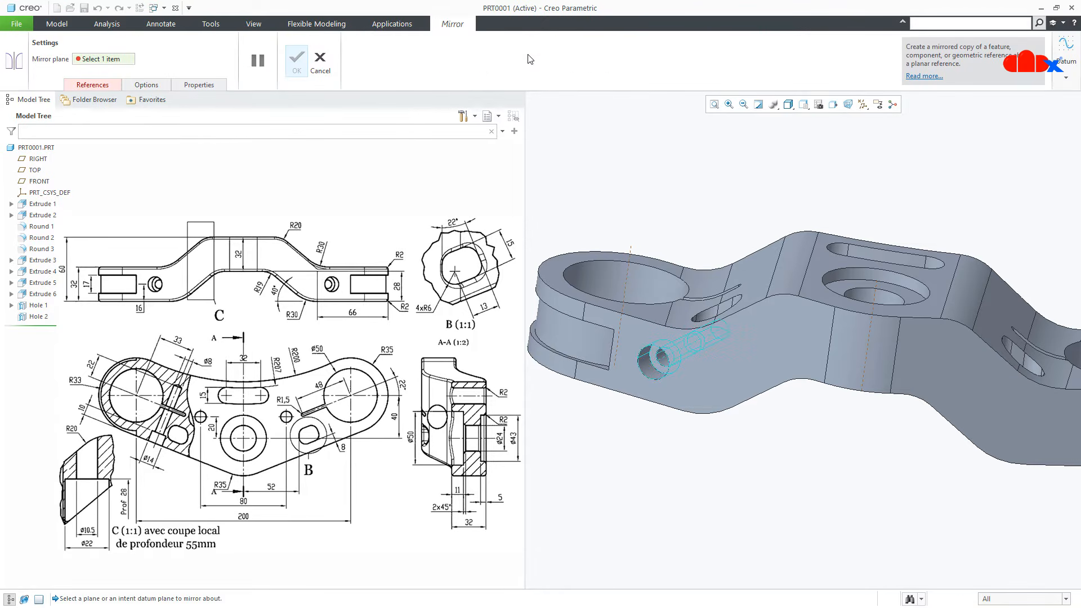
pyautogui.click(860, 106)
pyautogui.click(890, 167)
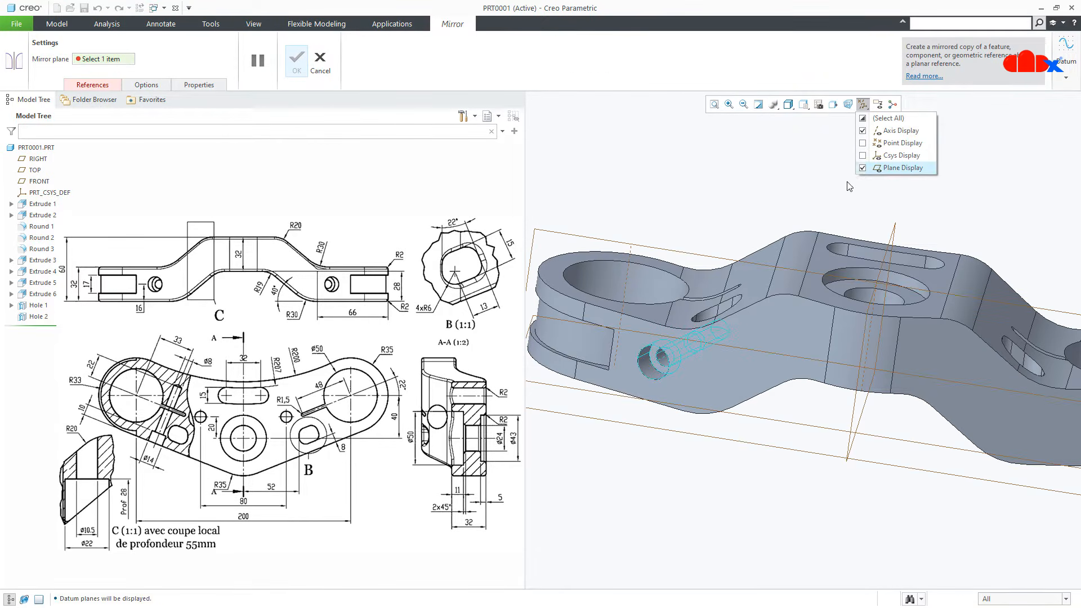
pyautogui.click(896, 232)
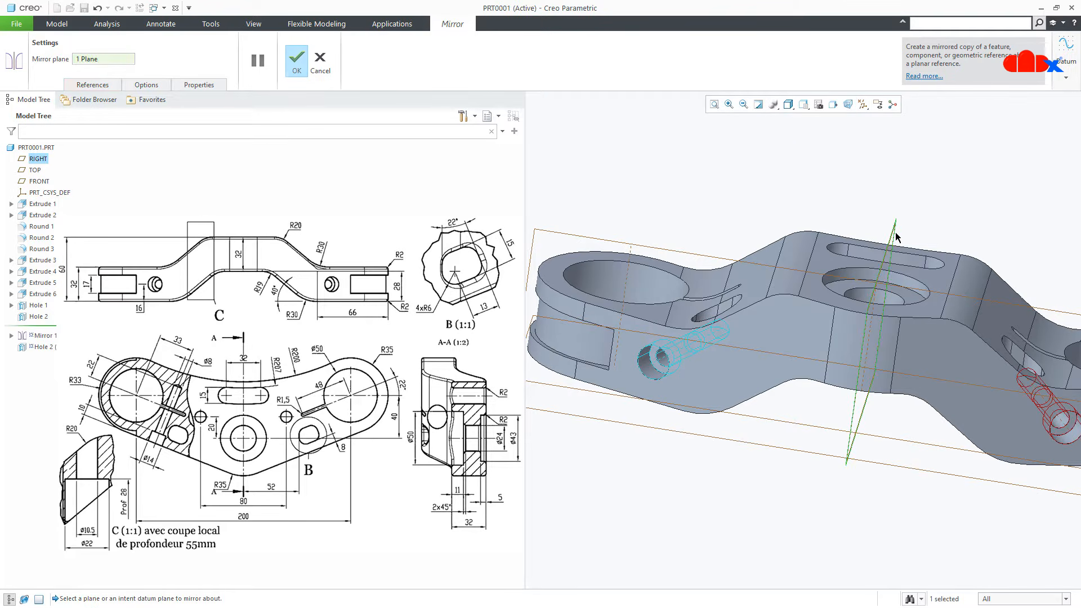
pyautogui.click(298, 62)
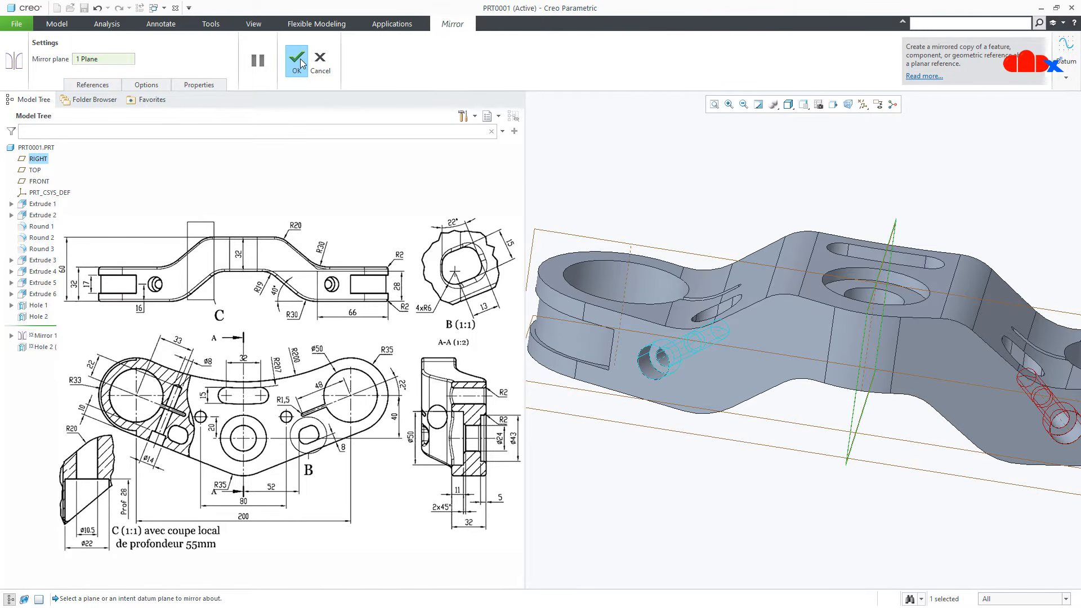
pyautogui.click(669, 180)
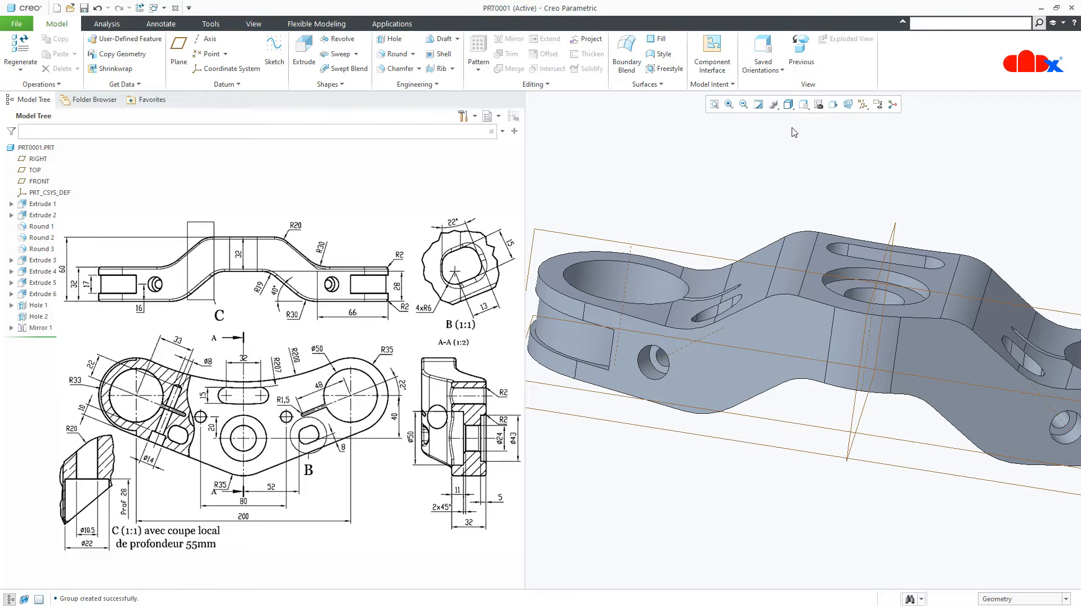
# Turn off the display of all datum features and view the whole part.
pyautogui.click(863, 105)
pyautogui.click(863, 118)
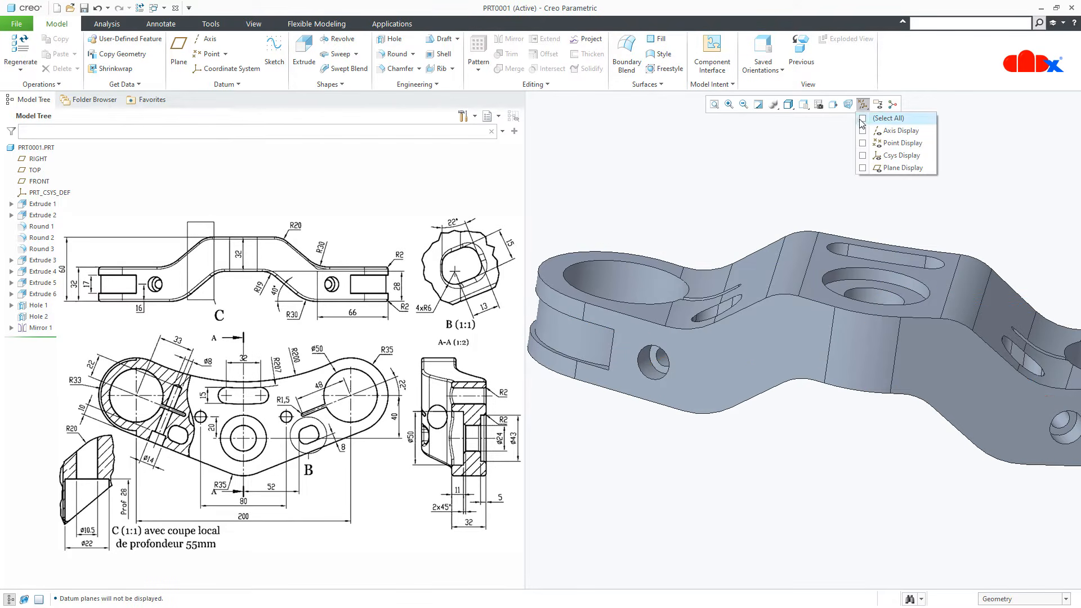
pyautogui.click(824, 184)
pyautogui.moveTo(803, 495); pyautogui.dragTo(802, 495, button='middle')
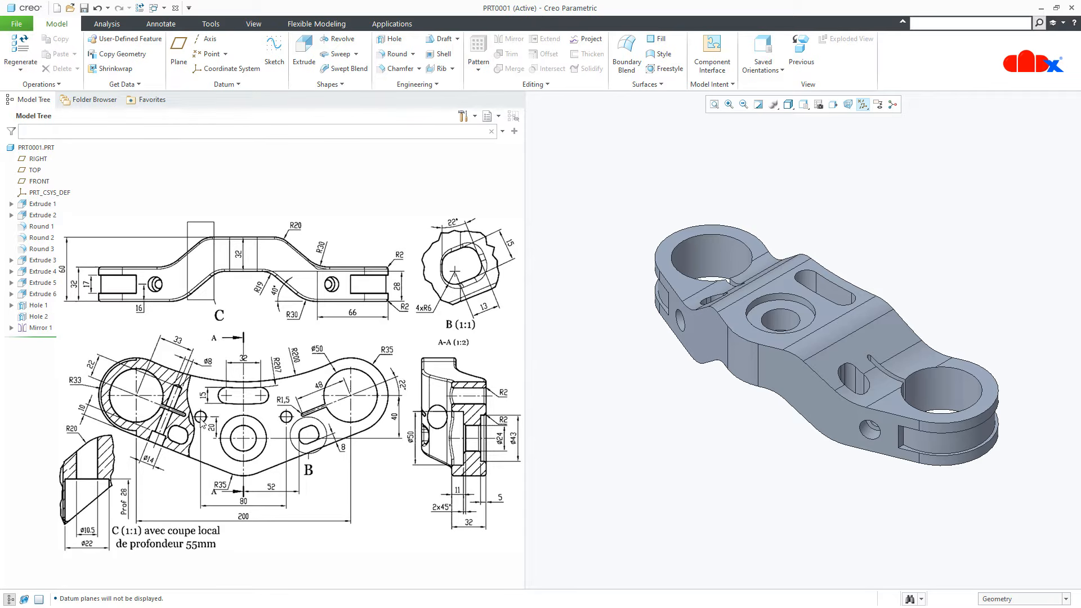
# Start a new simple hole on the underside face of the left boss and move it toward the adjoining sloped section.
pyautogui.click(390, 39)
pyautogui.moveTo(777, 449); pyautogui.dragTo(653, 451, button='middle')
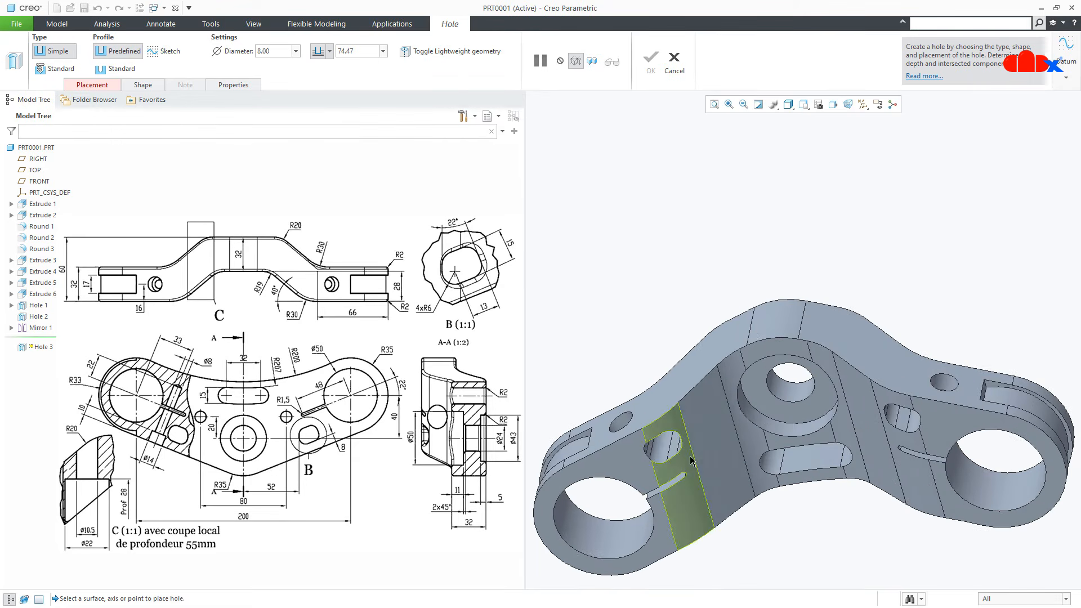
pyautogui.click(634, 466)
pyautogui.moveTo(632, 467); pyautogui.dragTo(701, 484)
pyautogui.moveTo(780, 475); pyautogui.dragTo(777, 601, button='middle')
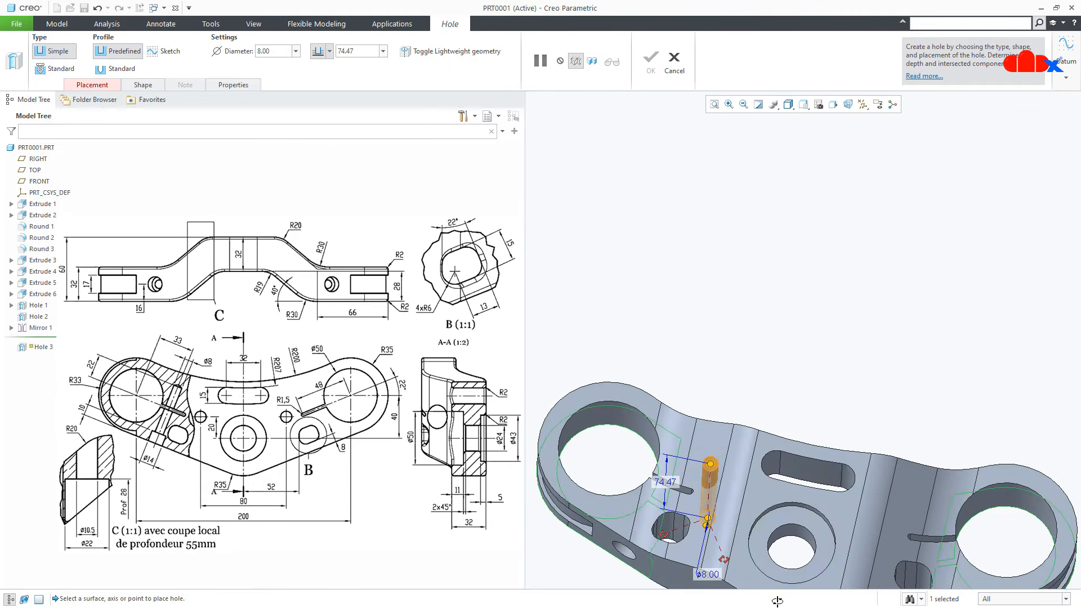
pyautogui.scroll(3, 836, 495)
pyautogui.scroll(-2, 832, 535)
pyautogui.moveTo(826, 539); pyautogui.dragTo(829, 564, button='middle')
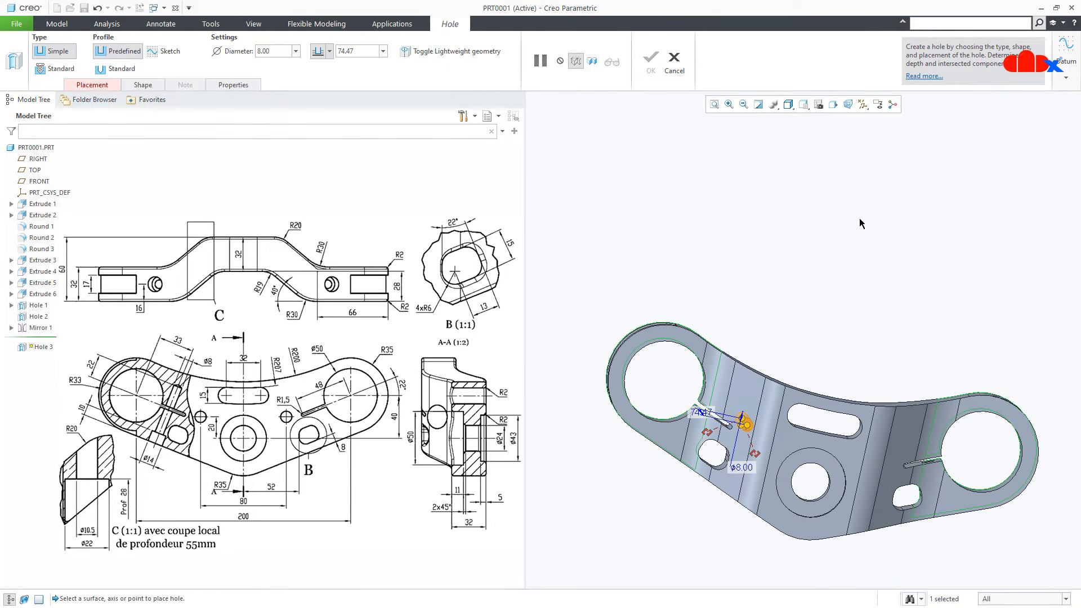
# Show all datum features, reference the new hole to the lengthwise datum plane through the central hole, and set that offset to 20.
pyautogui.click(863, 104)
pyautogui.click(870, 119)
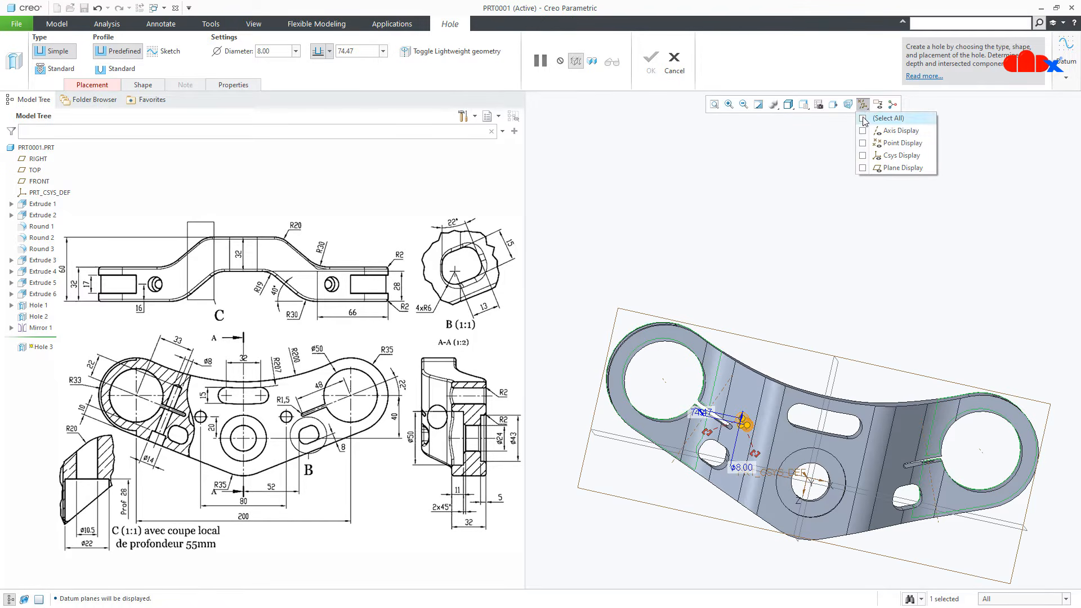
pyautogui.scroll(-3, 704, 496)
pyautogui.moveTo(752, 524)
pyautogui.mouseDown(button='middle')
pyautogui.moveTo(770, 485)
pyautogui.moveTo(753, 530)
pyautogui.mouseUp(button='middle')
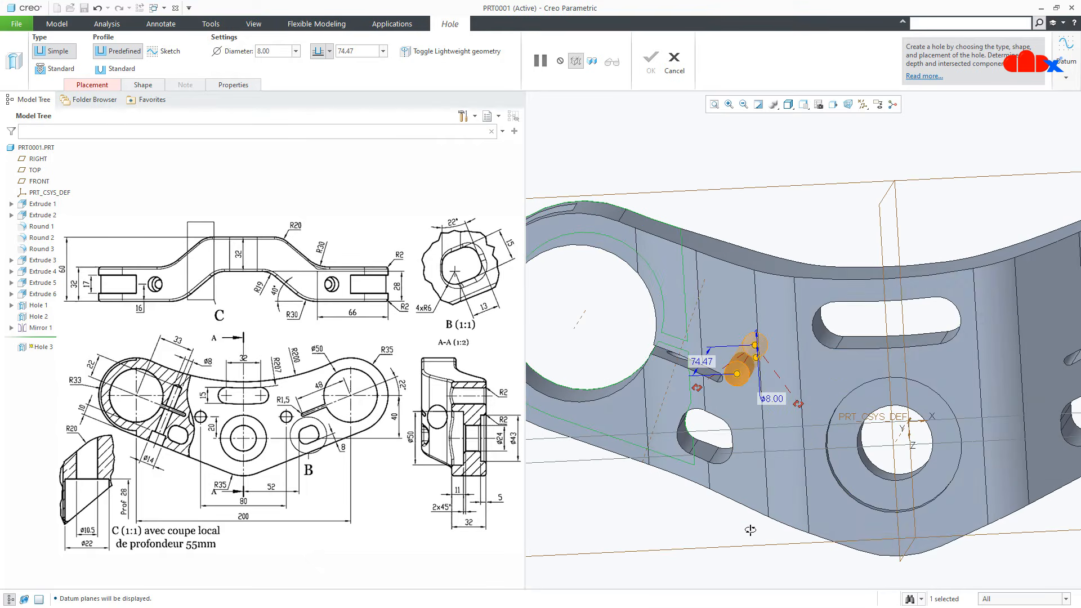
pyautogui.moveTo(799, 406); pyautogui.dragTo(783, 454)
pyautogui.scroll(-3, 788, 459)
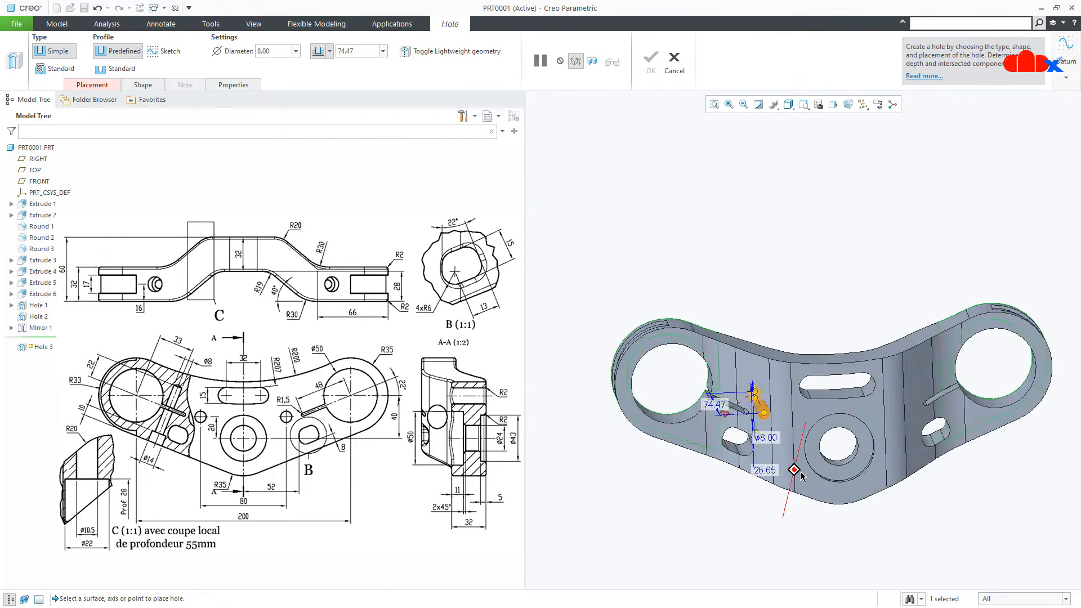
pyautogui.moveTo(802, 462); pyautogui.dragTo(797, 479, button='middle')
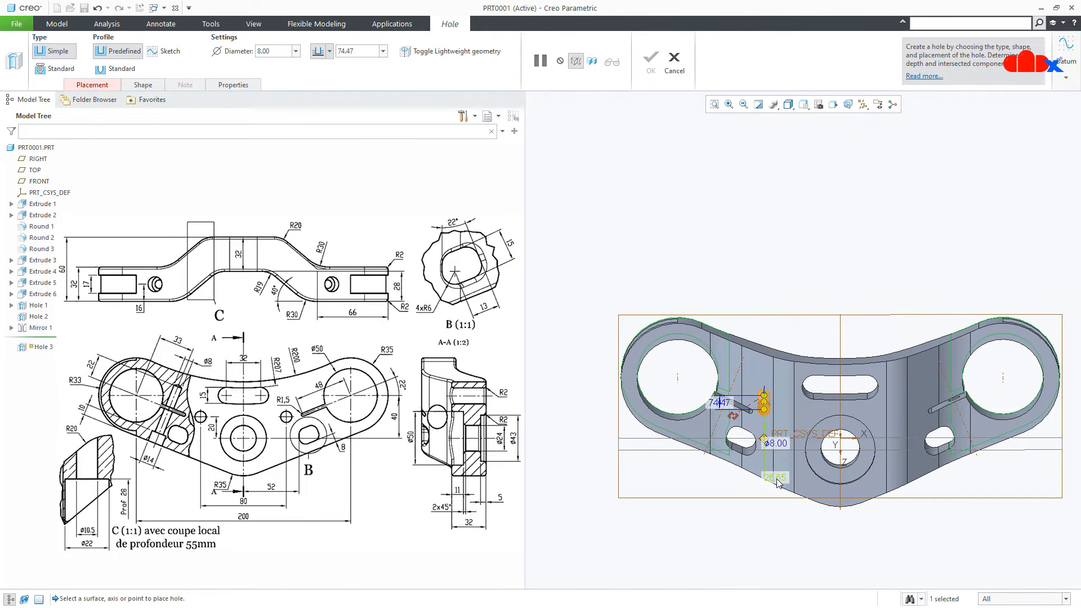
pyautogui.doubleClick(775, 478)
pyautogui.write('20')
pyautogui.press('Return')
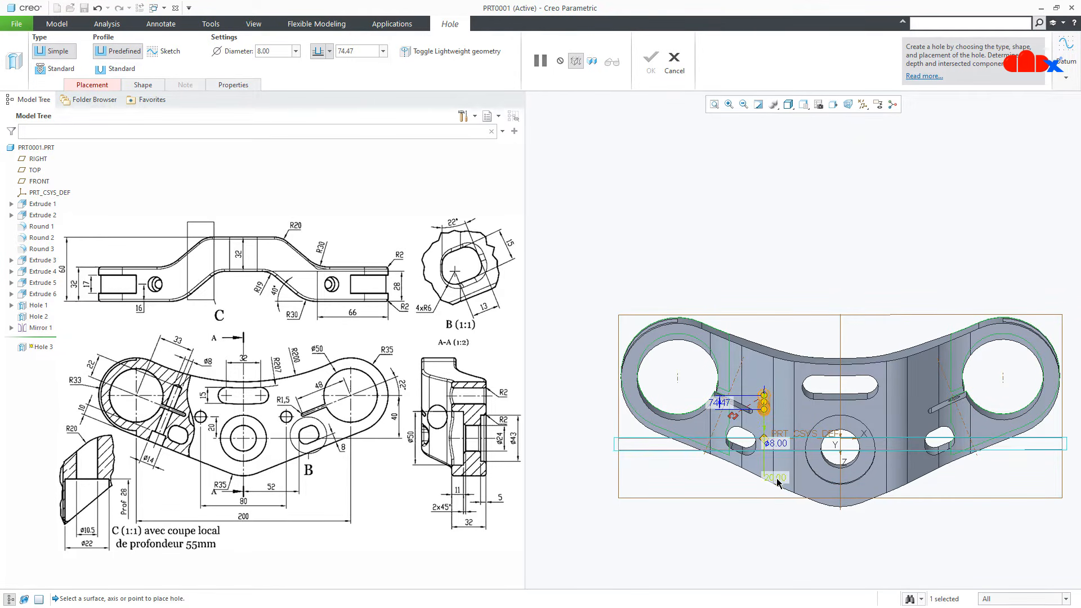
# Reference the new hole to the RIGHT plane and set that offset to 40.
pyautogui.moveTo(799, 440); pyautogui.dragTo(806, 429, button='middle')
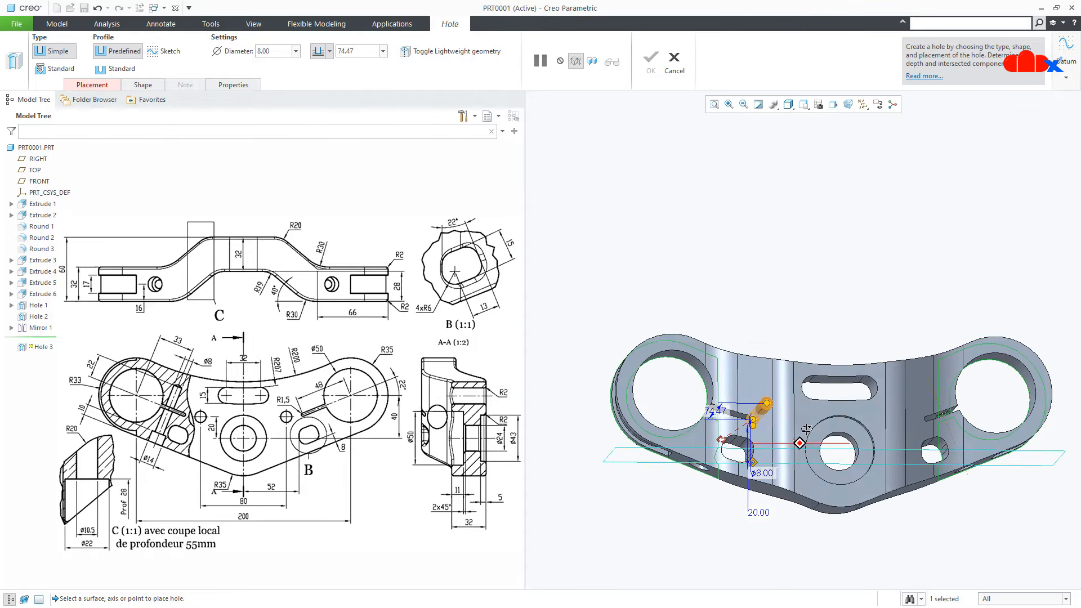
pyautogui.moveTo(725, 443); pyautogui.dragTo(827, 432)
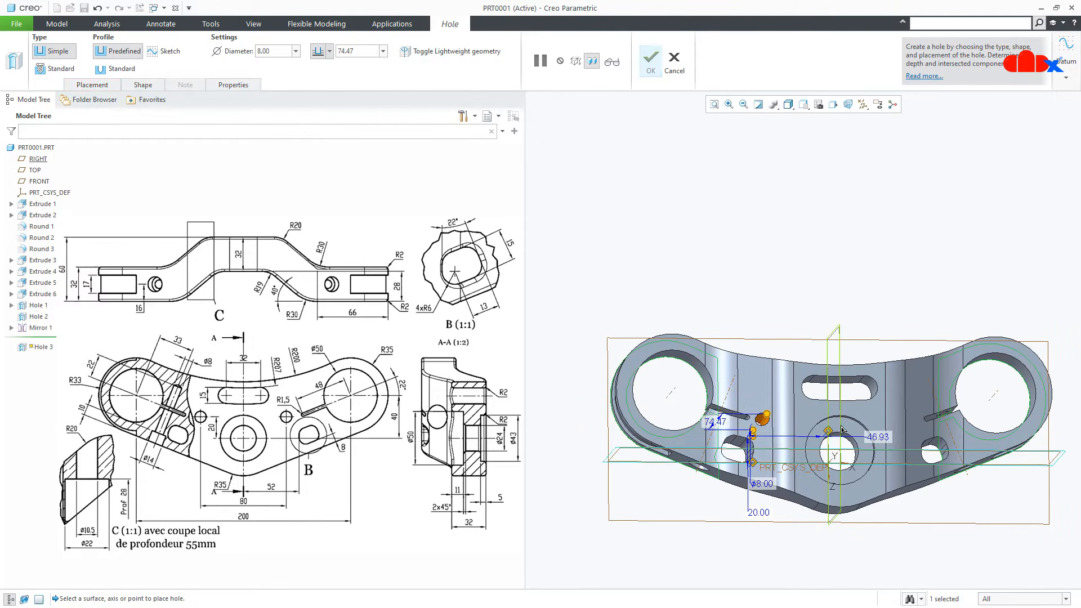
pyautogui.doubleClick(879, 435)
pyautogui.write('40')
pyautogui.press('Return')
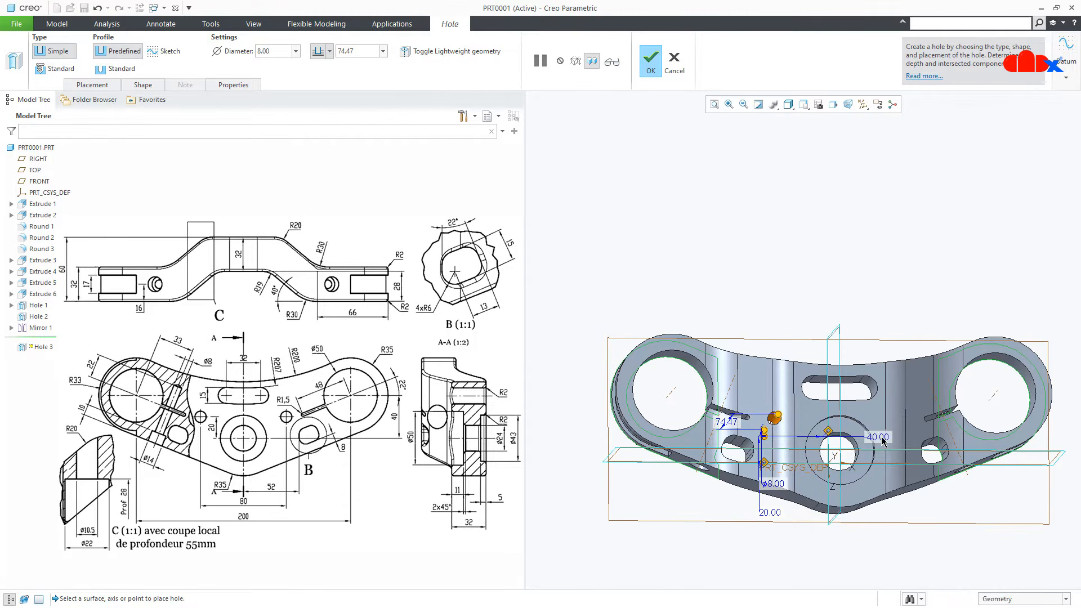
# Set the new underside hole's diameter to 10.5.
pyautogui.moveTo(811, 442); pyautogui.dragTo(754, 584, button='middle')
pyautogui.scroll(5, 756, 426)
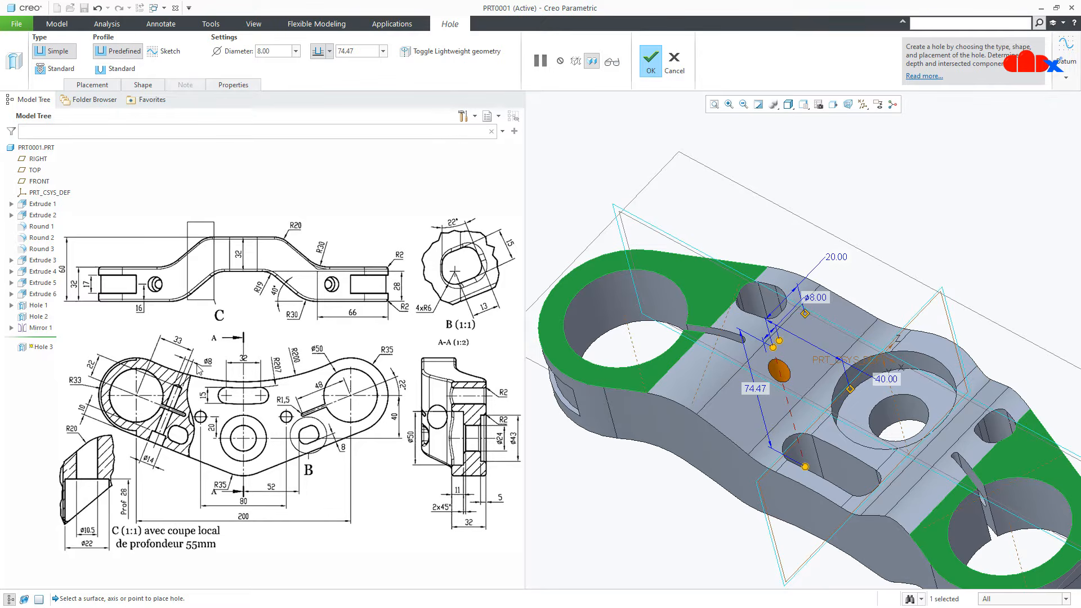
pyautogui.click(286, 49)
pyautogui.write('10.5')
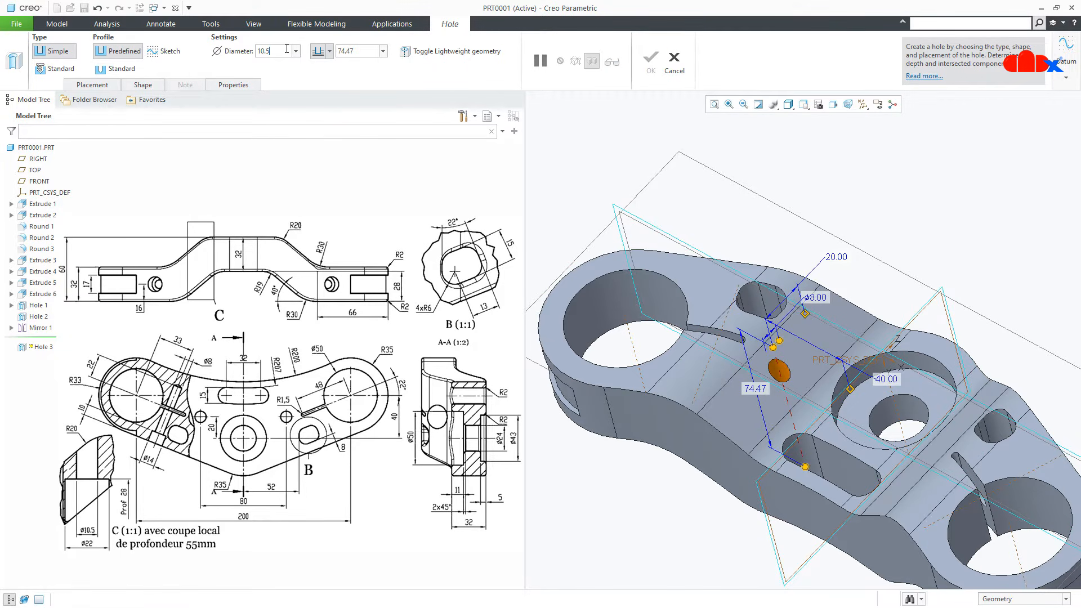
pyautogui.press('Return')
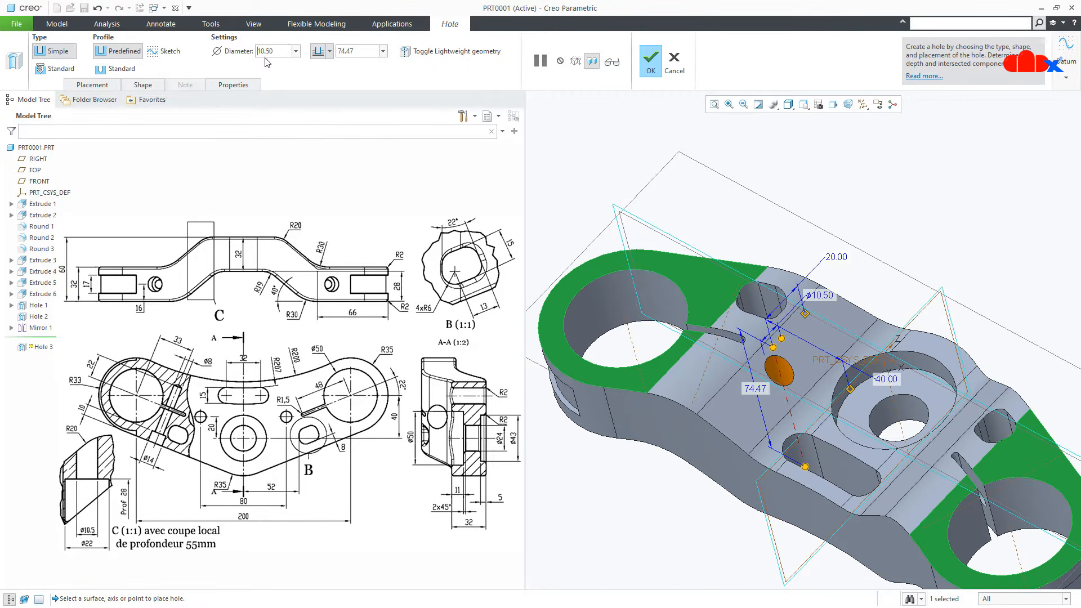
# Give the new underside hole a standard counterbored profile with a counterbore diameter of 22 and a counterbore depth of 28.
pyautogui.click(125, 74)
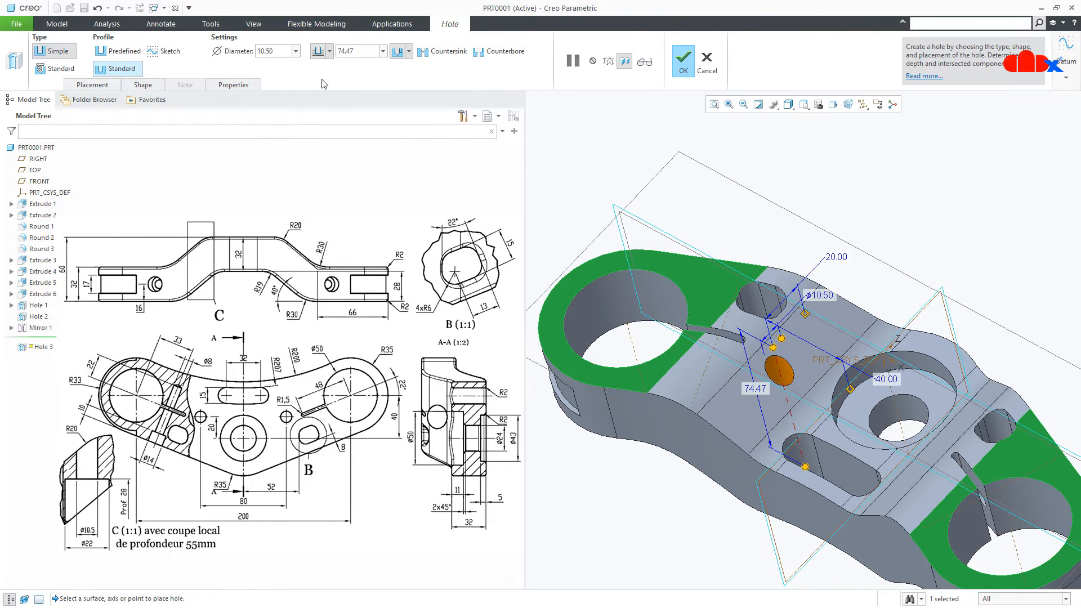
pyautogui.click(480, 52)
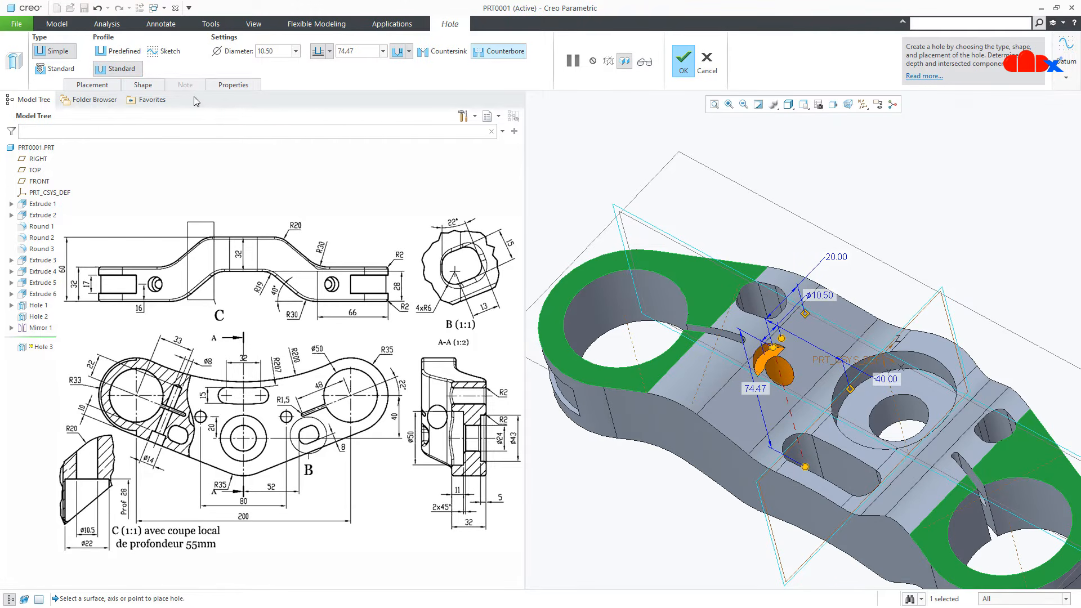
pyautogui.click(143, 84)
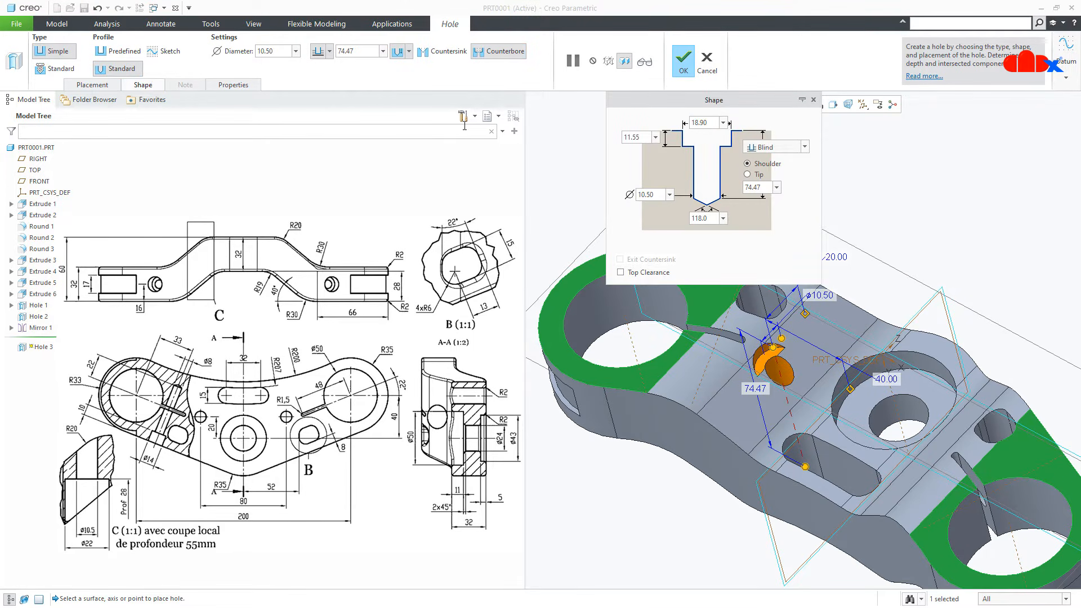
pyautogui.doubleClick(694, 124)
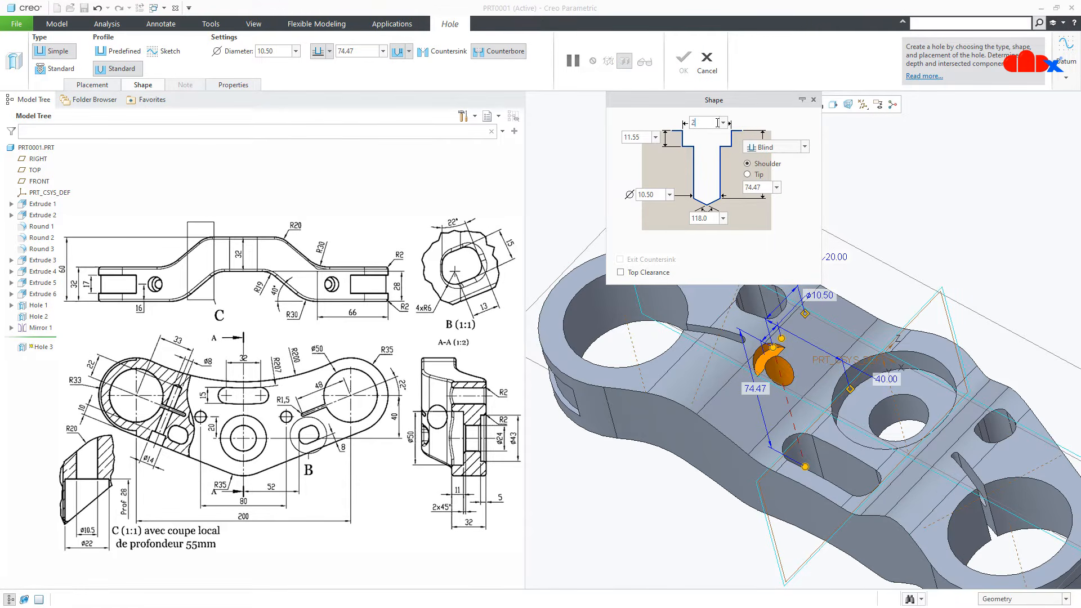
pyautogui.write('22')
pyautogui.press('Return')
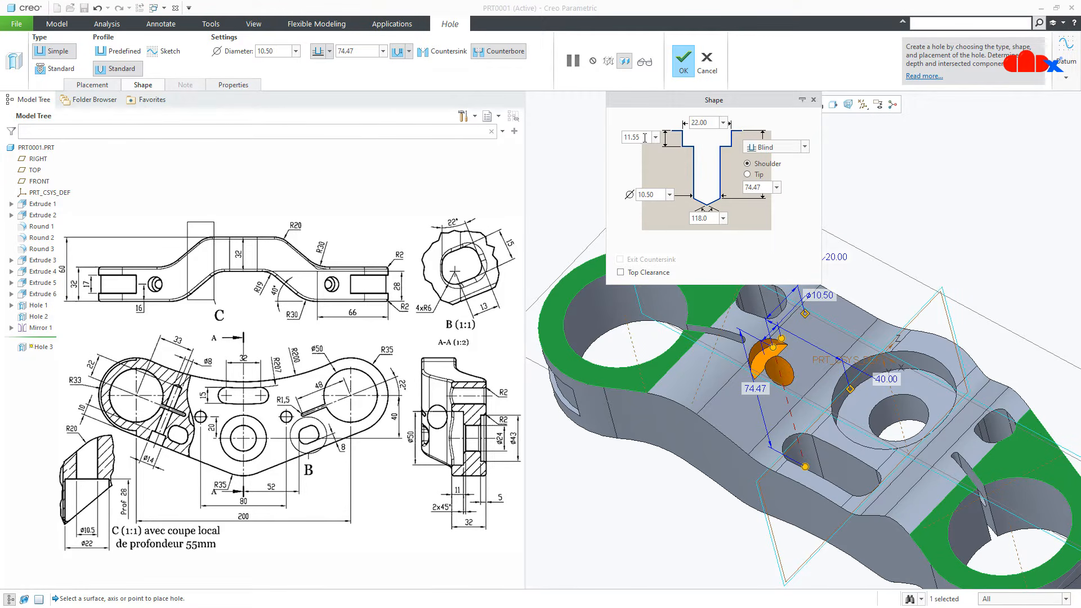
pyautogui.doubleClick(645, 137)
pyautogui.write('28')
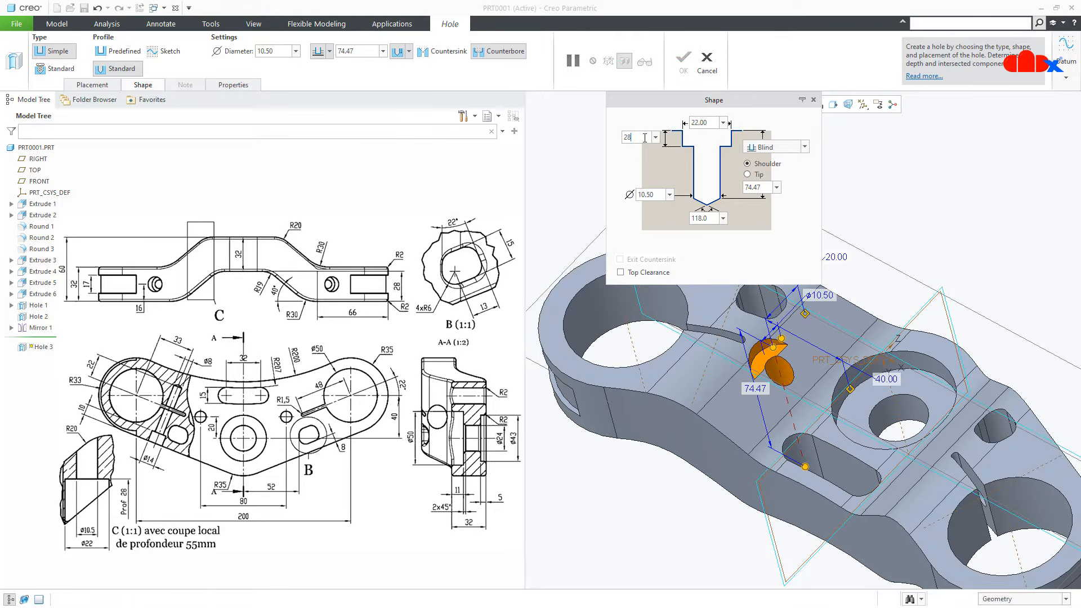
pyautogui.press('Return')
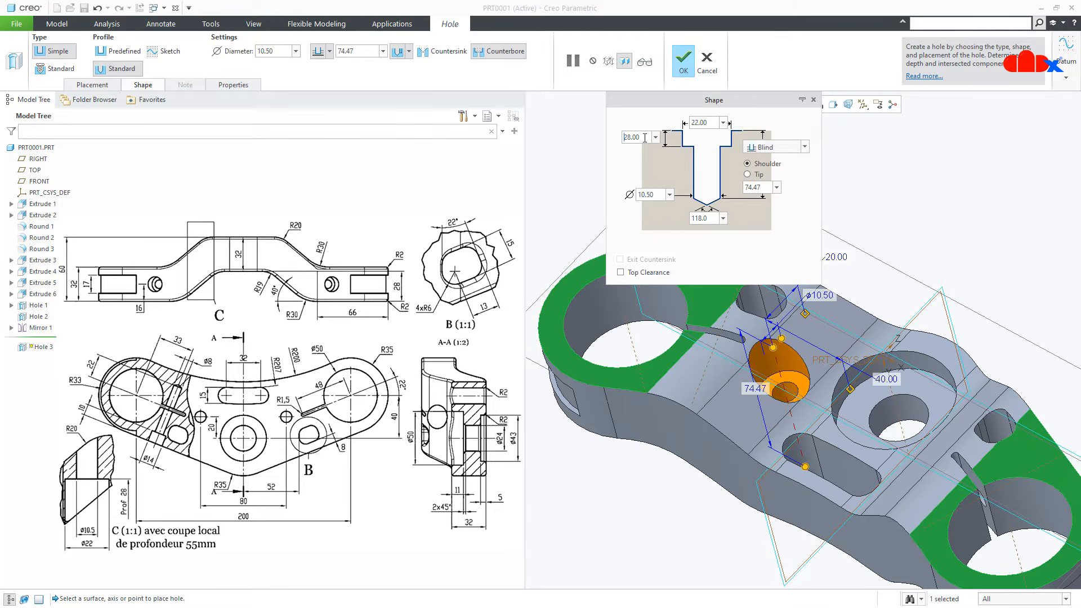
# Set the counterbored hole's depth to Through All and complete the hole.
pyautogui.click(806, 147)
pyautogui.click(789, 189)
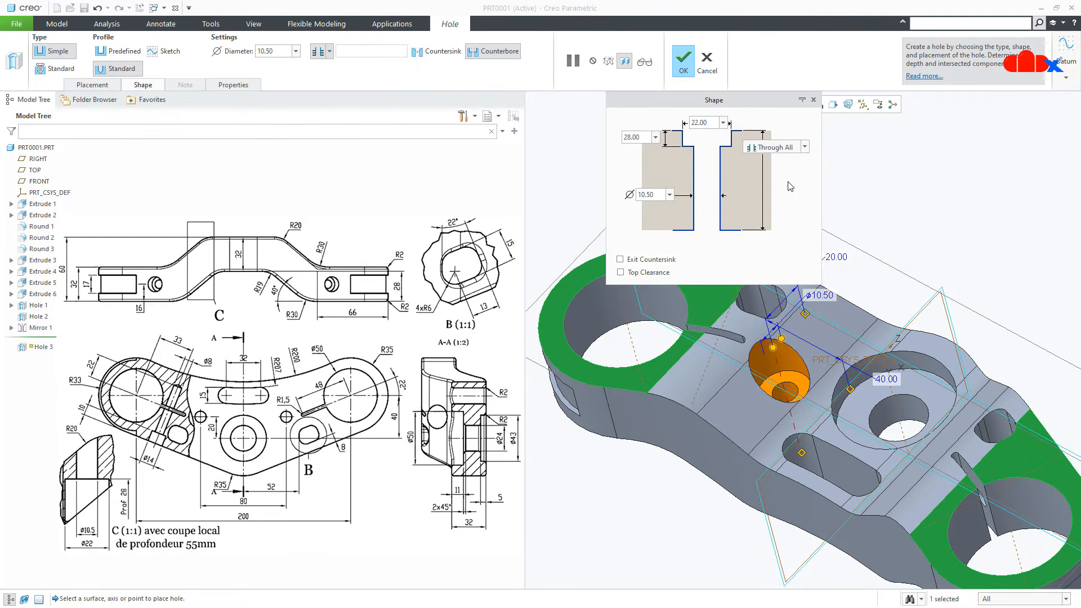
pyautogui.click(684, 61)
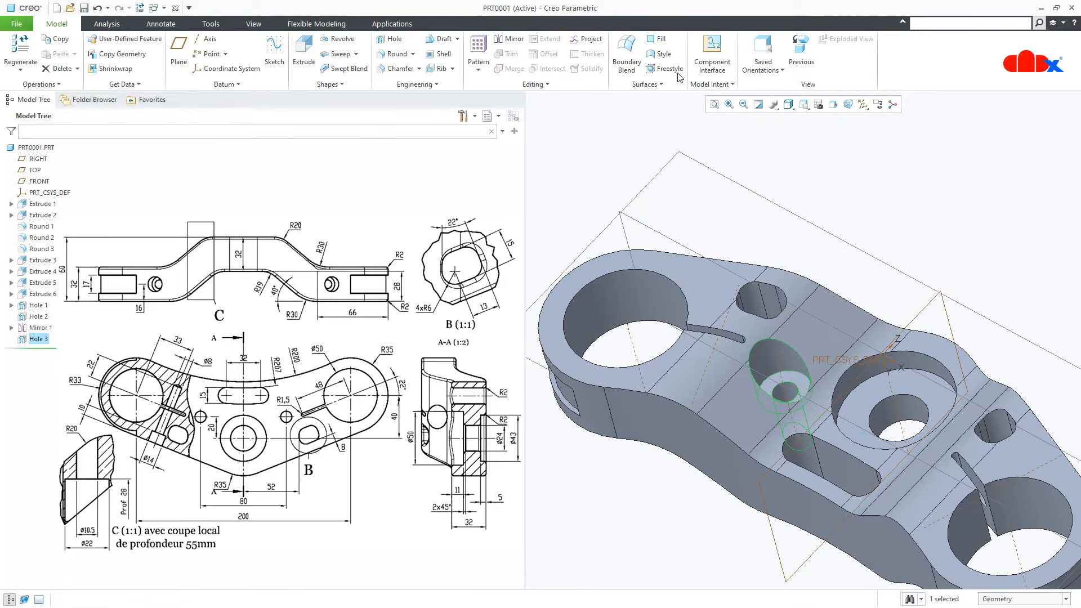
# Mirror the new counterbored hole about the RIGHT plane.
pyautogui.moveTo(806, 258)
pyautogui.mouseDown(button='middle')
pyautogui.moveTo(817, 148)
pyautogui.moveTo(803, 248)
pyautogui.mouseUp(button='middle')
pyautogui.click(509, 39)
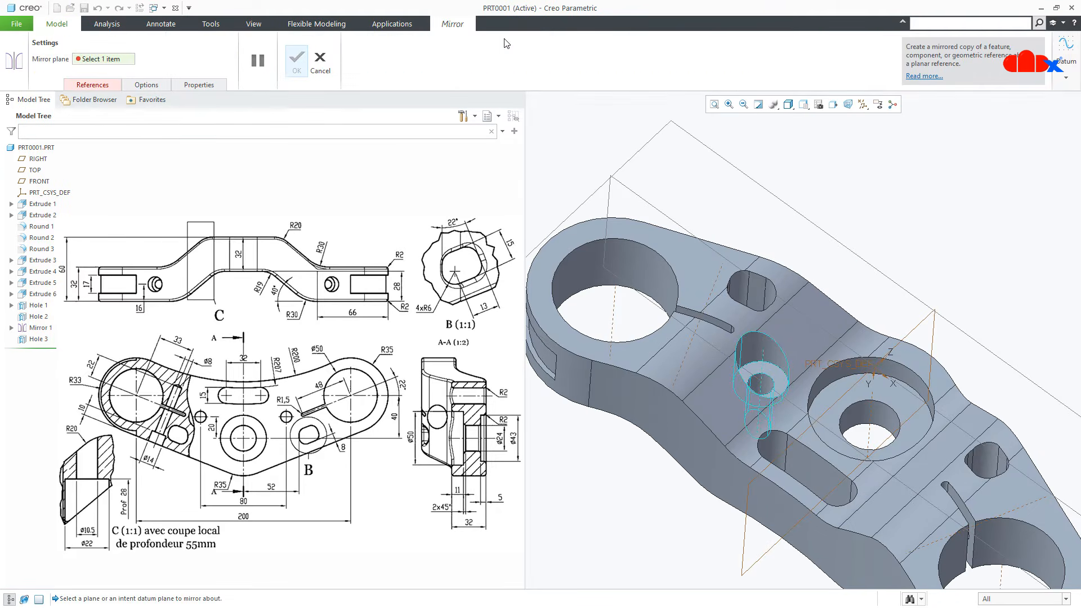
pyautogui.click(907, 342)
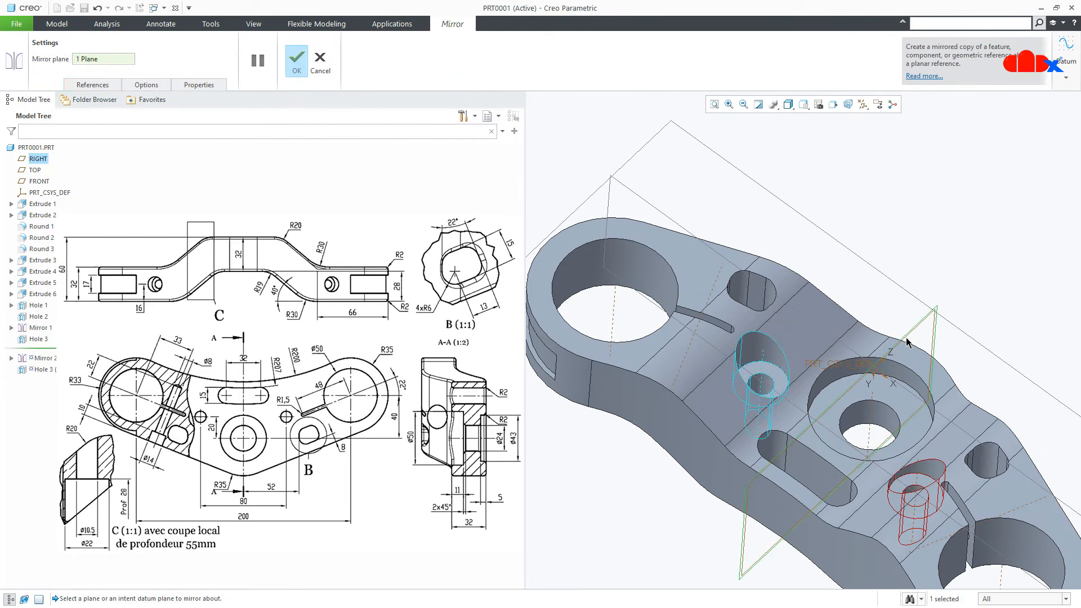
pyautogui.middleClick(905, 314)
pyautogui.hotkey('ctrl', 'd')
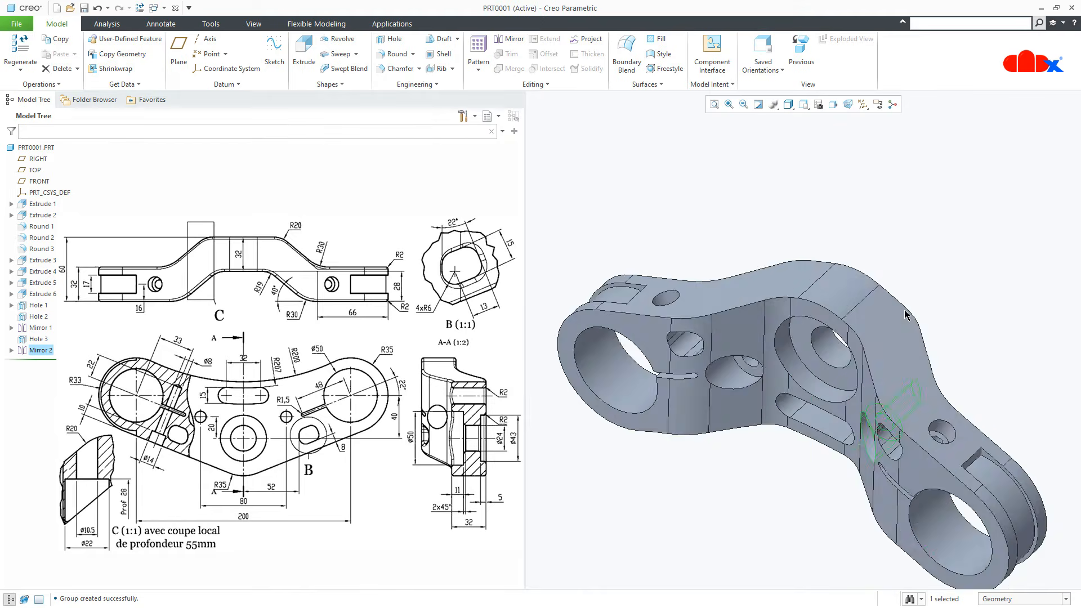
pyautogui.click(906, 315)
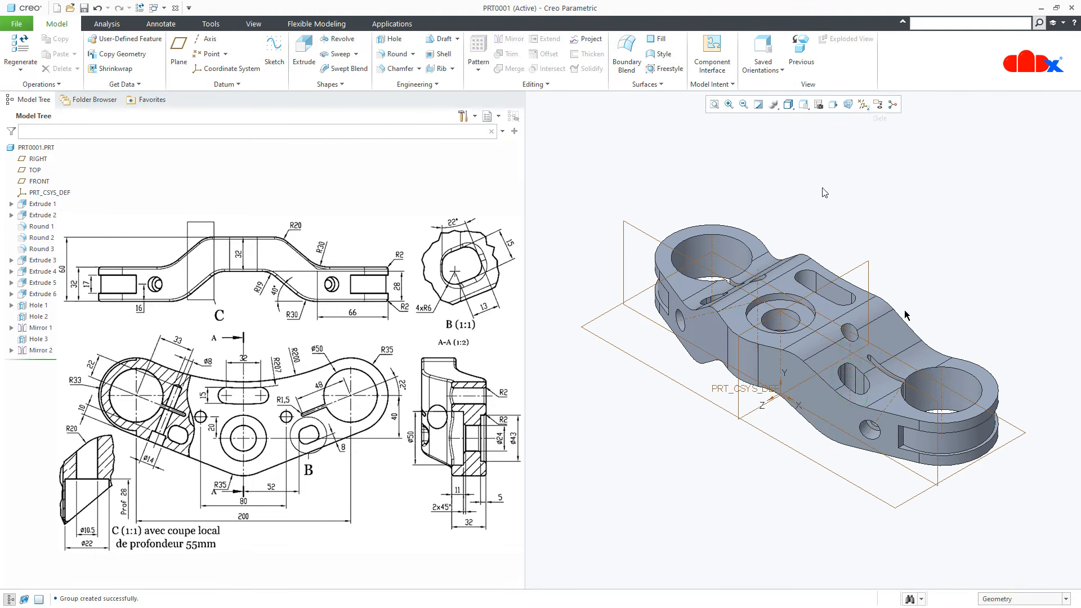
# Hide all datum features in the graphics area.
pyautogui.click(863, 105)
pyautogui.click(866, 122)
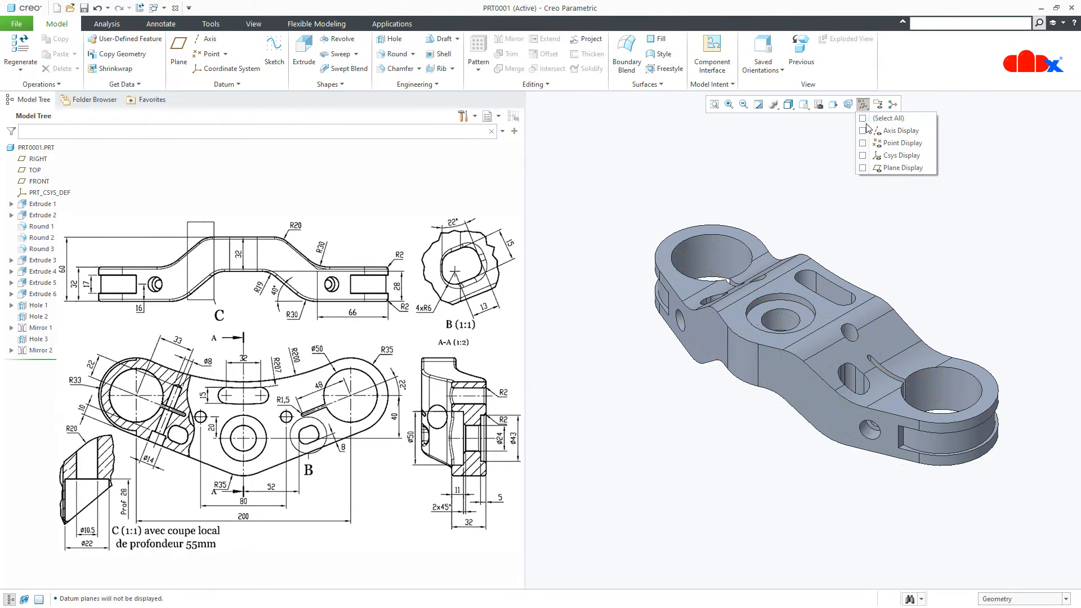
pyautogui.click(932, 310)
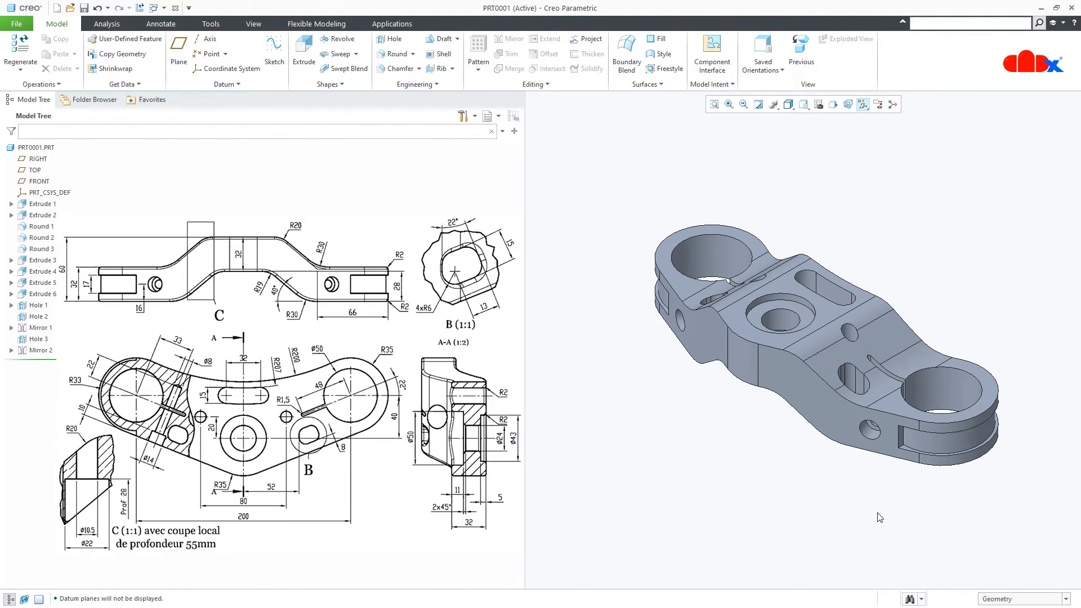
# Set up a radius 2 round on the outer upper and lower edges, the central recess and hole rims, and the slots' upper edges.
pyautogui.click(397, 54)
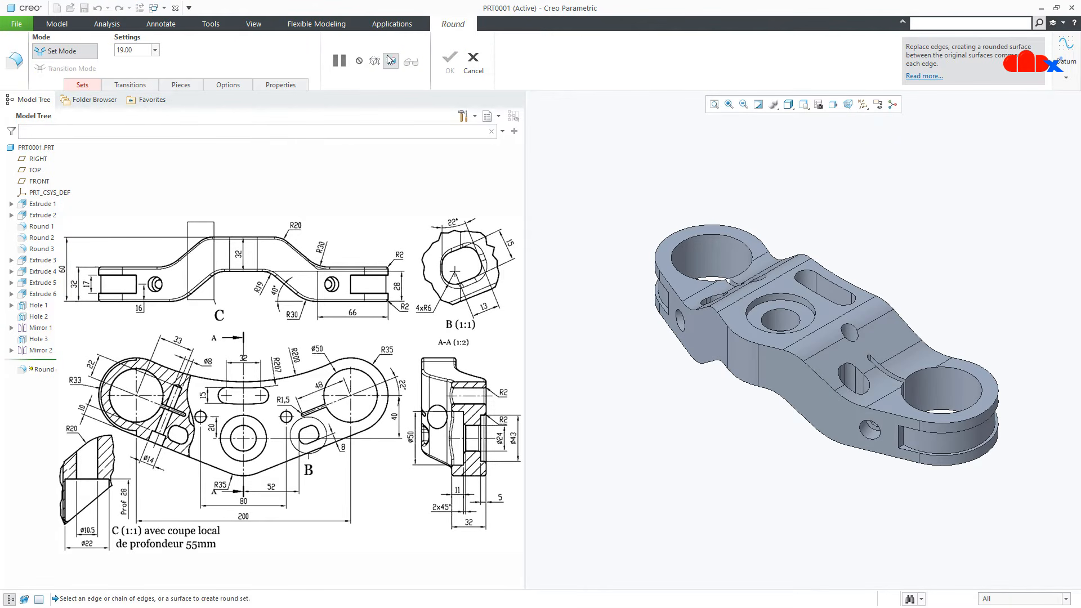
pyautogui.doubleClick(144, 52)
pyautogui.write('2')
pyautogui.press('Return')
pyautogui.click(723, 321)
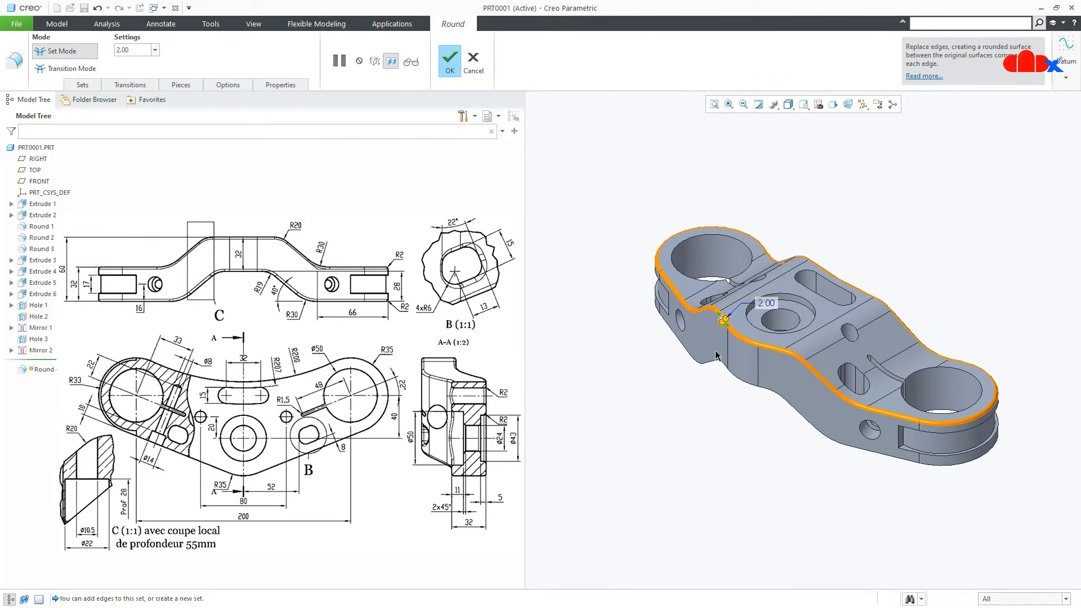
pyautogui.keyDown('ctrl'); pyautogui.click(799, 319); pyautogui.keyUp('ctrl')
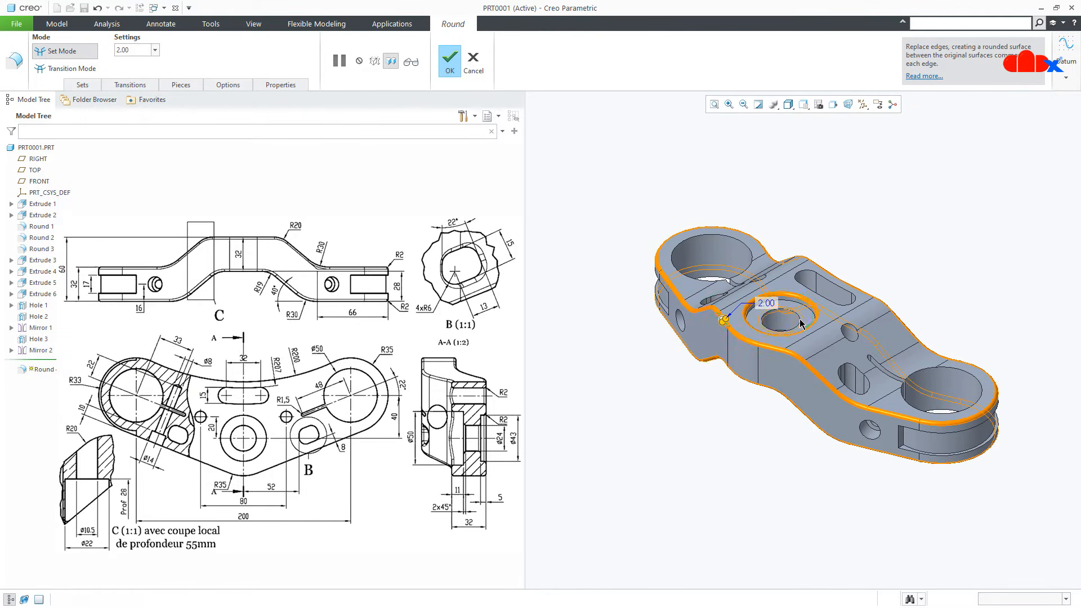
pyautogui.keyDown('ctrl'); pyautogui.click(832, 284); pyautogui.keyUp('ctrl')
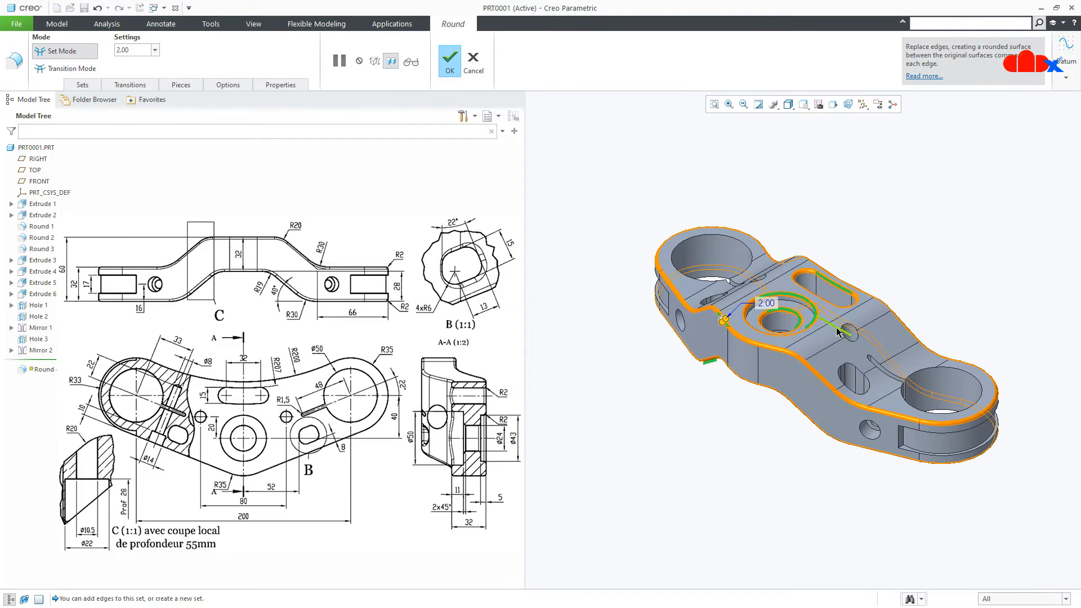
pyautogui.keyDown('ctrl'); pyautogui.click(856, 374); pyautogui.keyUp('ctrl')
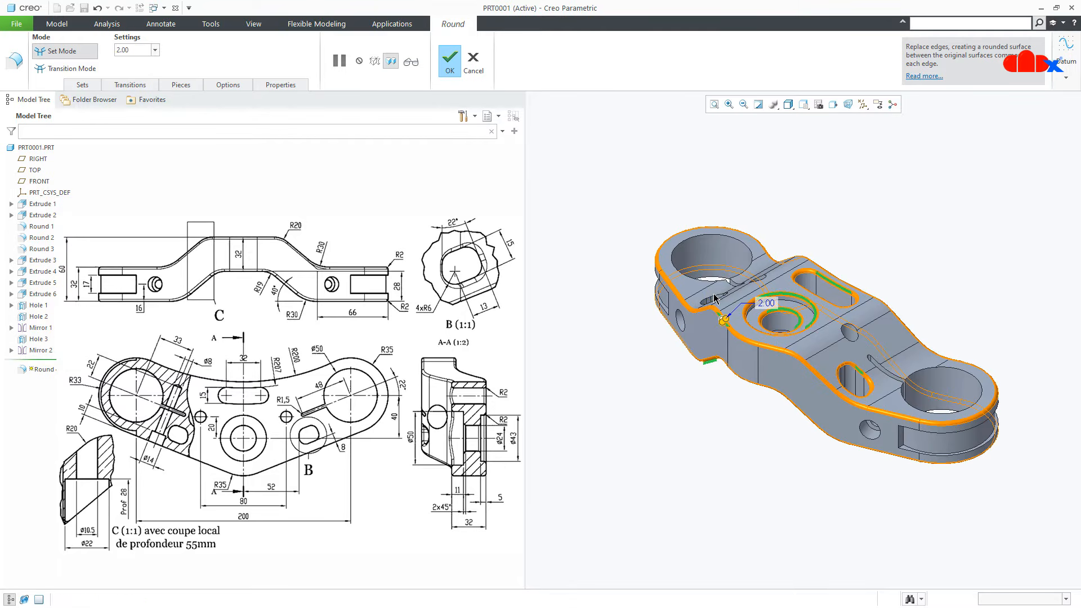
# Add the underside edge of the long central slot to the round set and complete the round.
pyautogui.moveTo(795, 414); pyautogui.dragTo(809, 281, button='middle')
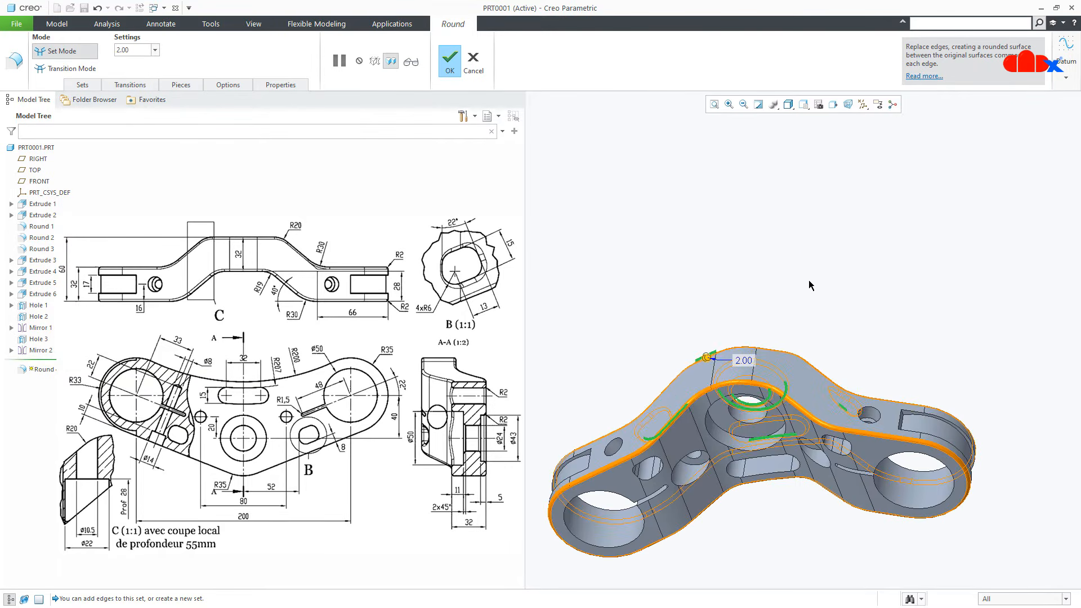
pyautogui.scroll(-3, 771, 459)
pyautogui.keyDown('ctrl'); pyautogui.click(759, 486); pyautogui.keyUp('ctrl')
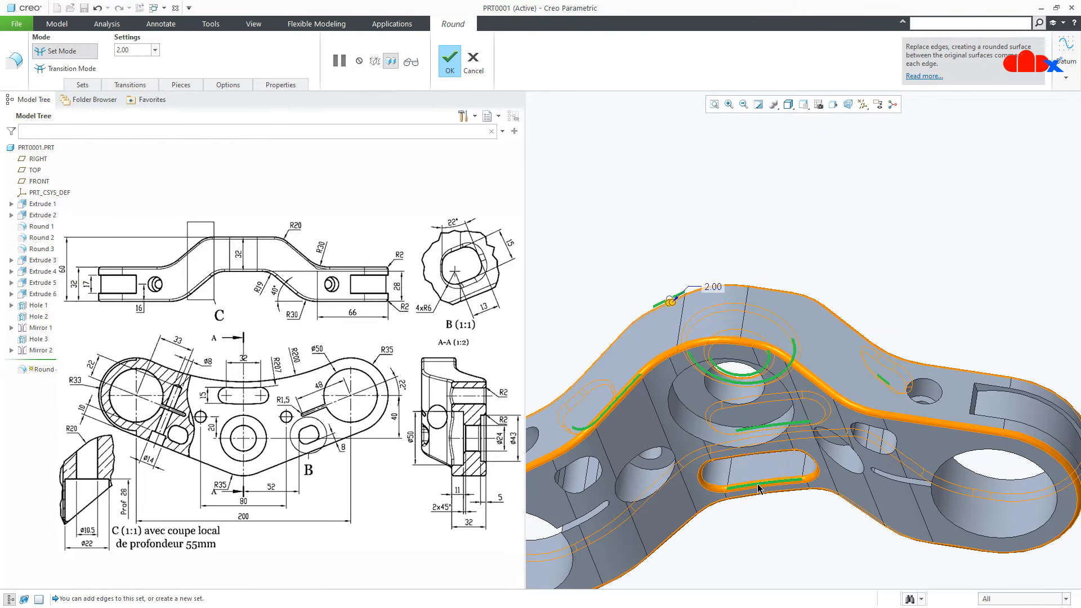
pyautogui.middleClick(759, 488)
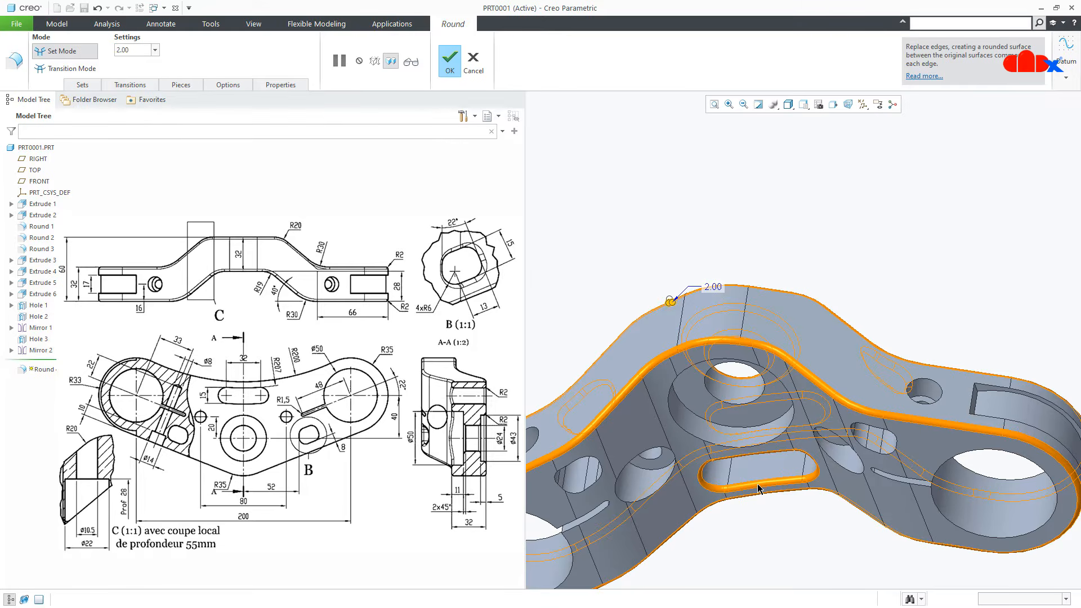
pyautogui.click(779, 548)
pyautogui.hotkey('ctrl', 'd')
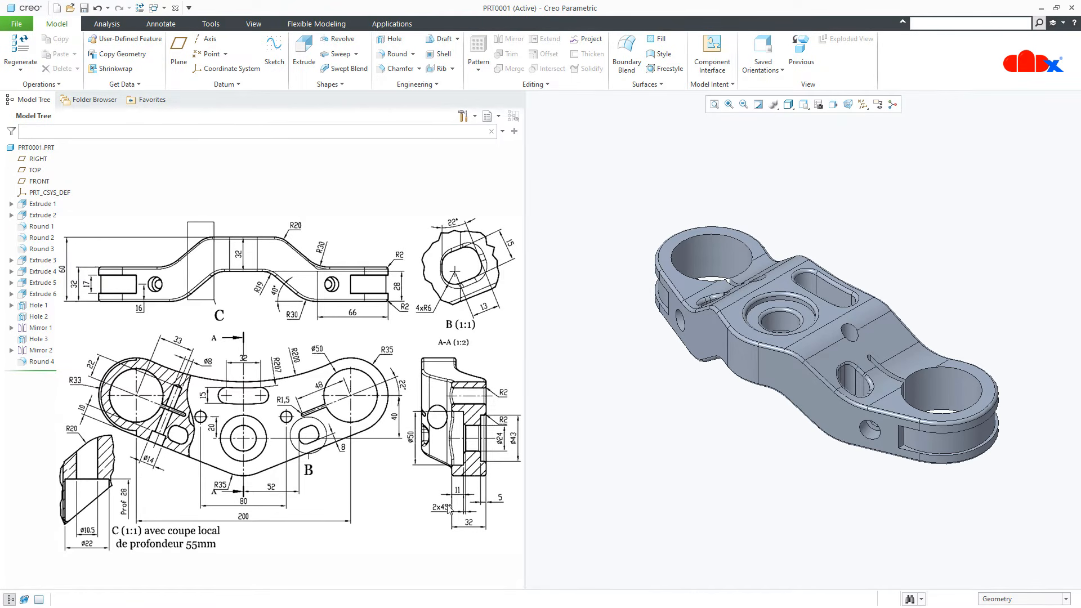
# Chamfer the underside edge of the central hole using the 45 x D scheme with a distance of 2.
pyautogui.click(394, 68)
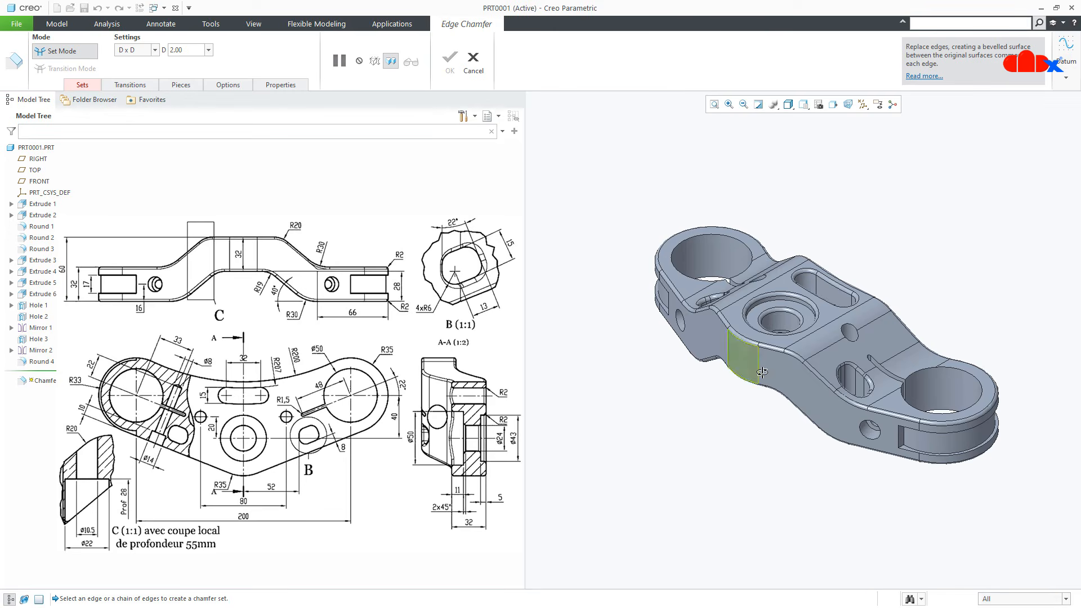
pyautogui.moveTo(743, 338); pyautogui.dragTo(788, 274, button='middle')
pyautogui.scroll(-2, 758, 457)
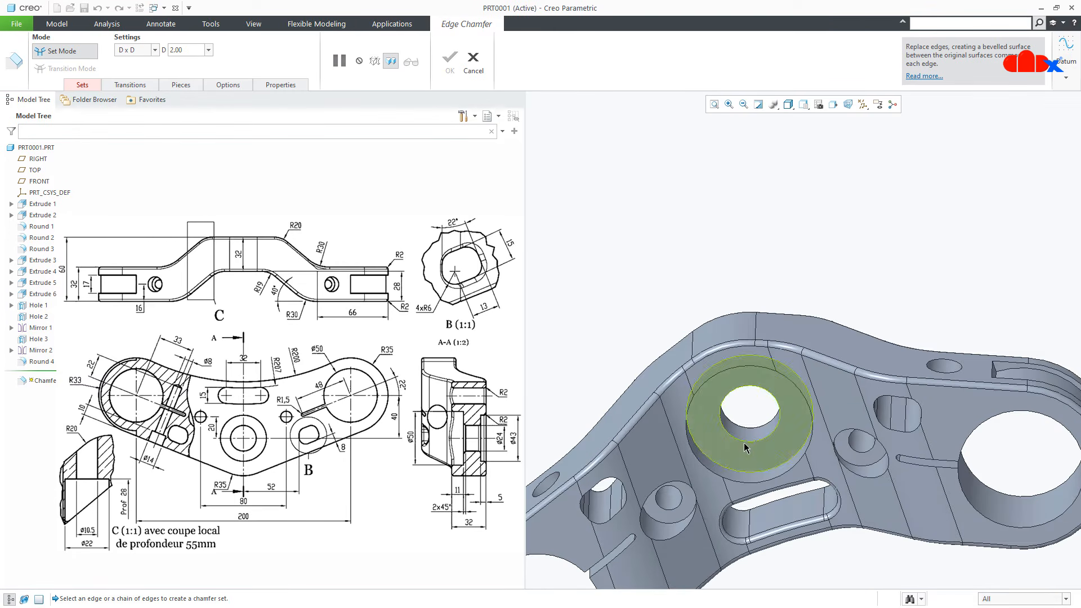
pyautogui.click(746, 445)
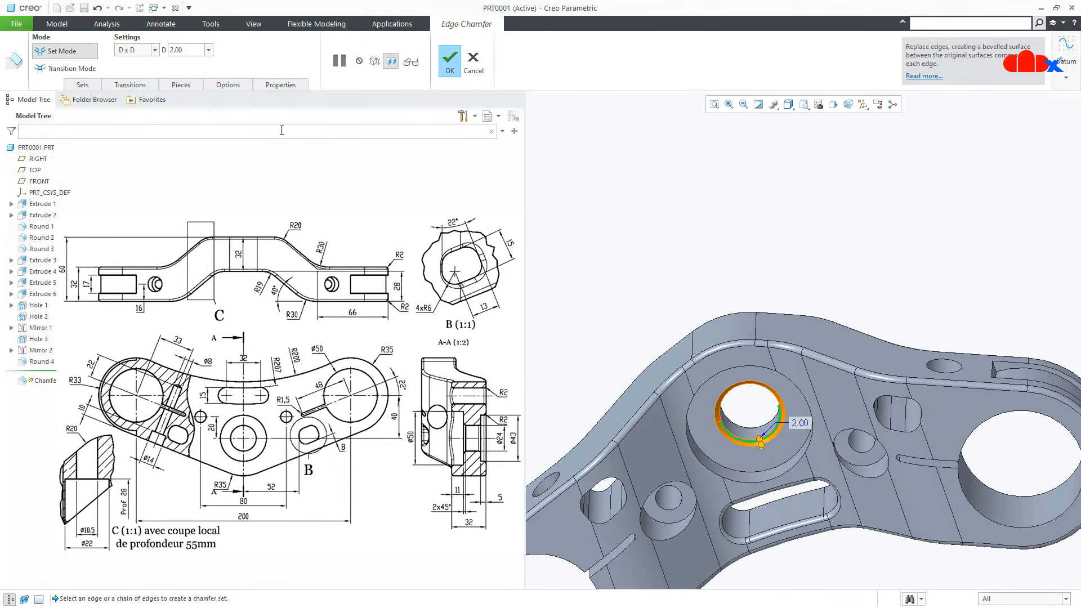
pyautogui.click(152, 50)
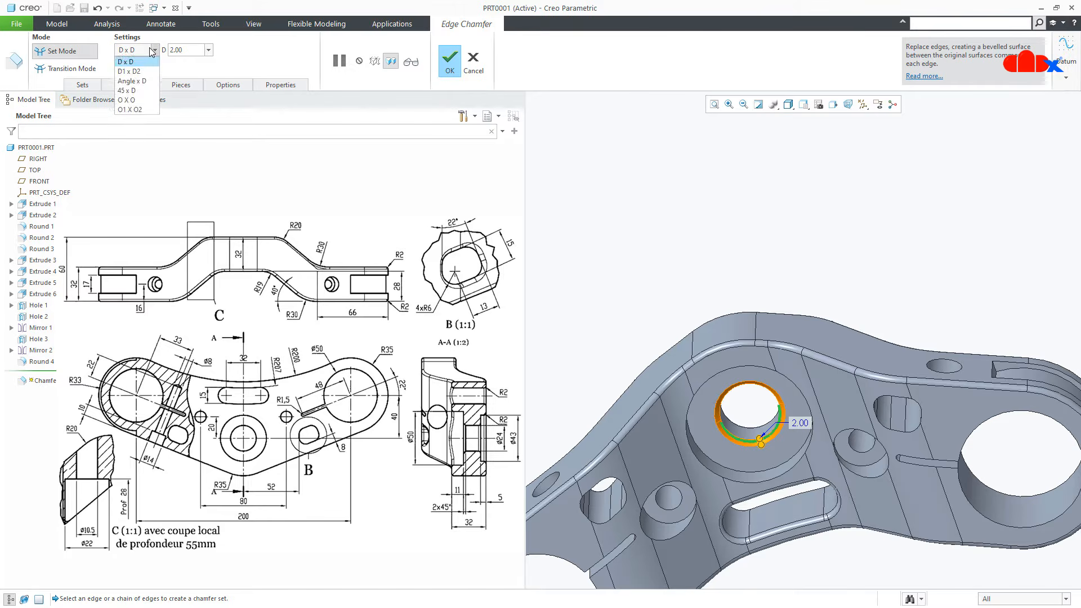
pyautogui.click(137, 90)
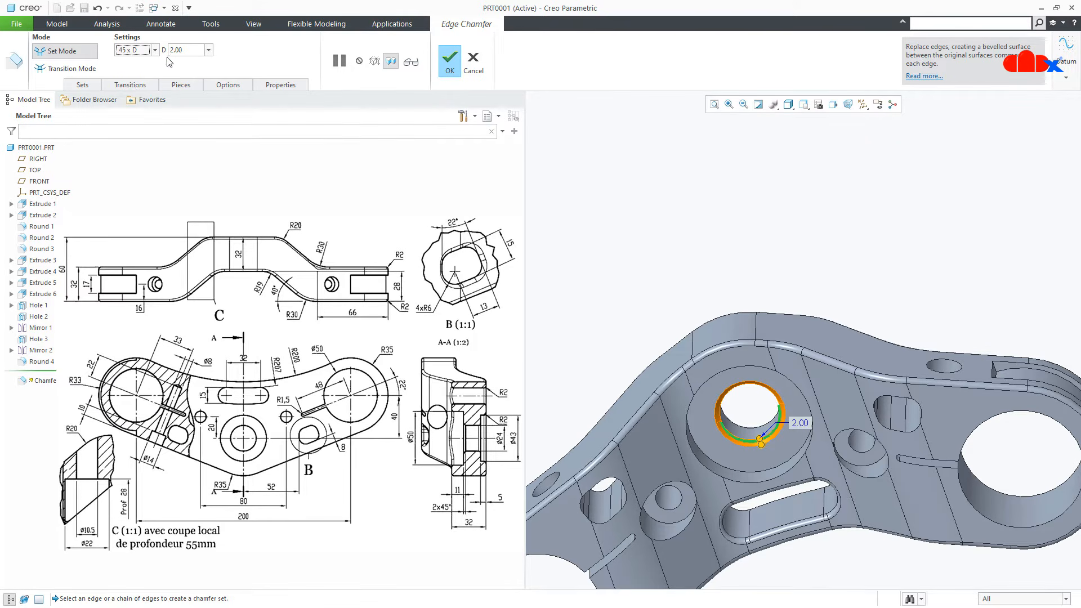
pyautogui.click(449, 61)
pyautogui.click(698, 256)
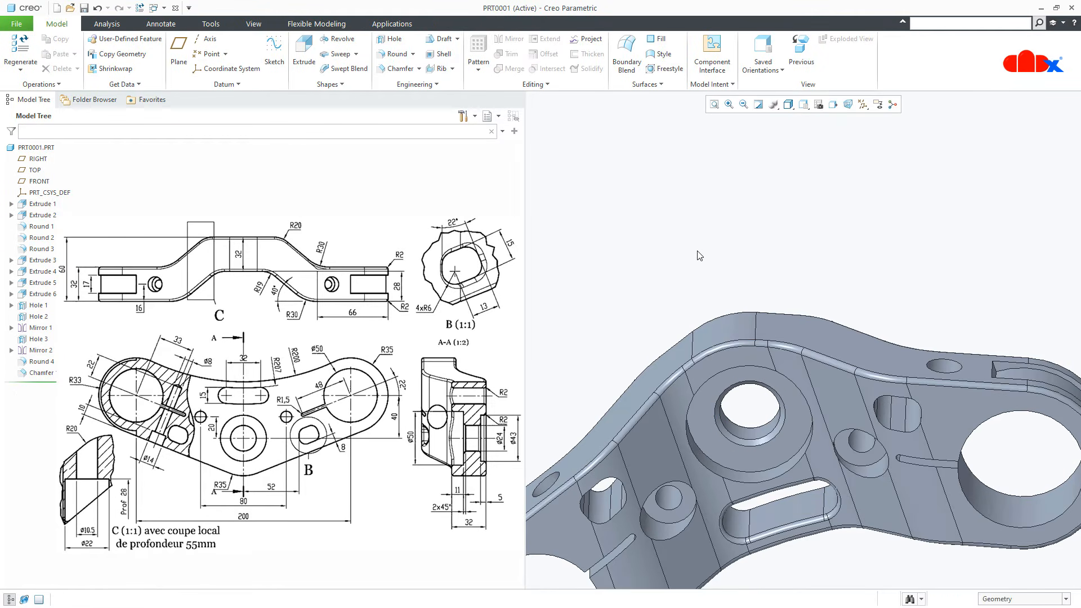
pyautogui.hotkey('ctrl', 'd')
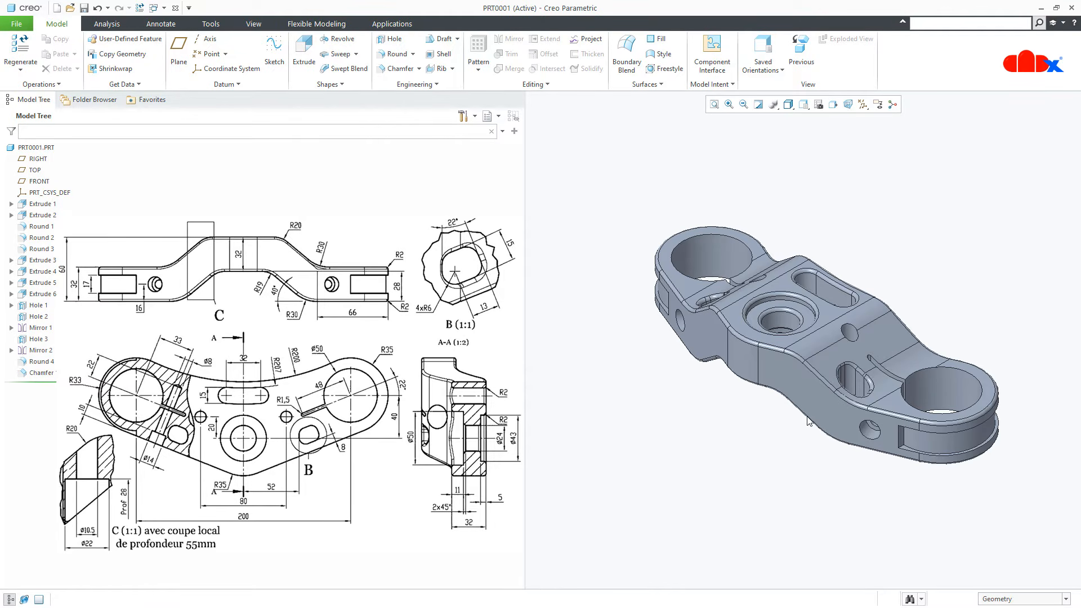
# Show all datum features and place a planar section of the part on the RIGHT plane.
pyautogui.click(866, 108)
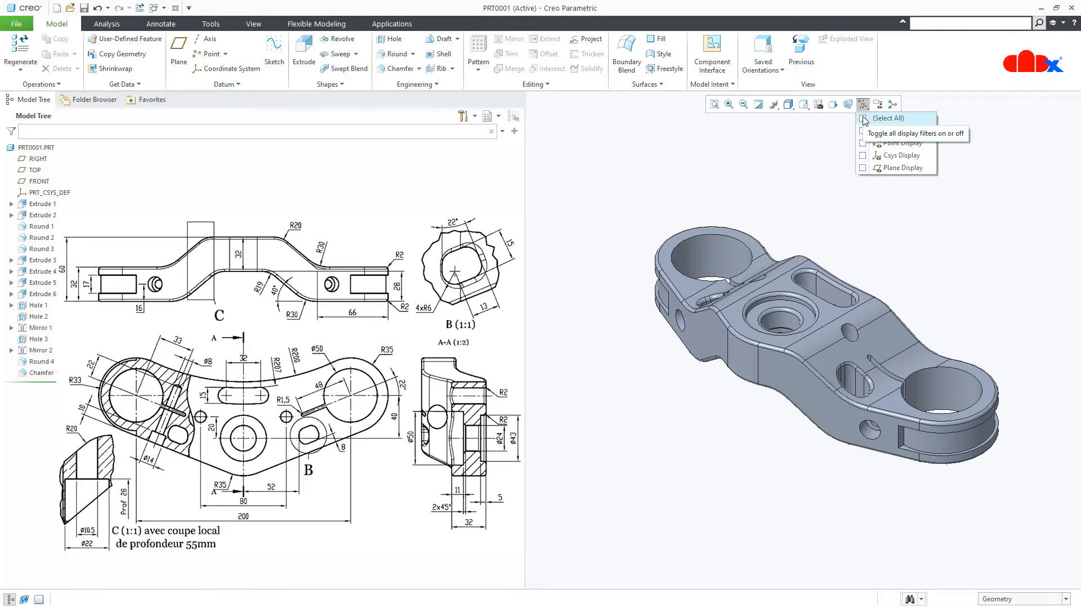
pyautogui.click(879, 118)
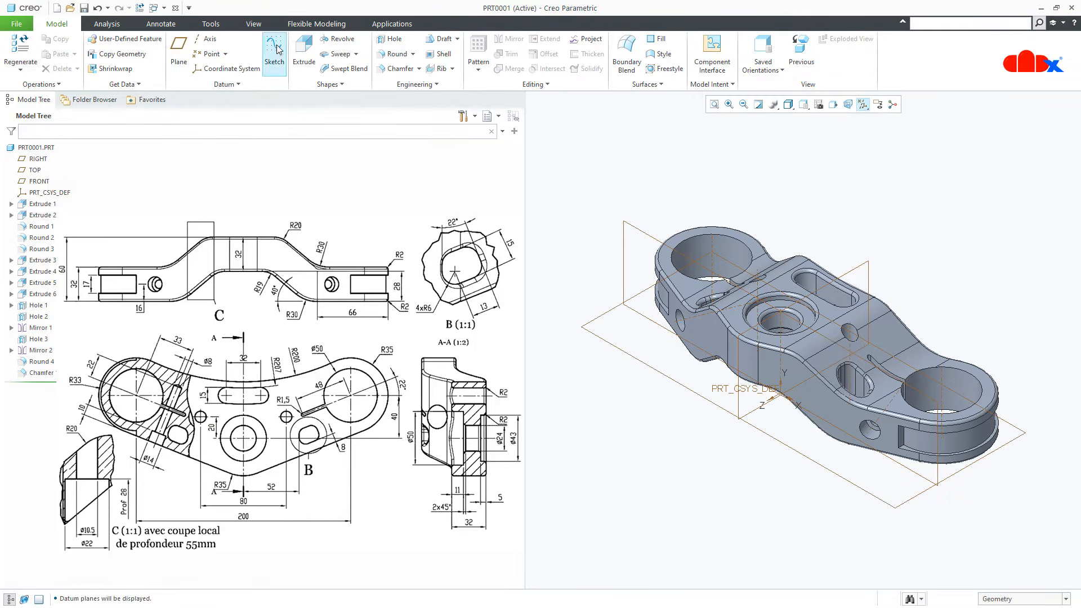
pyautogui.click(255, 25)
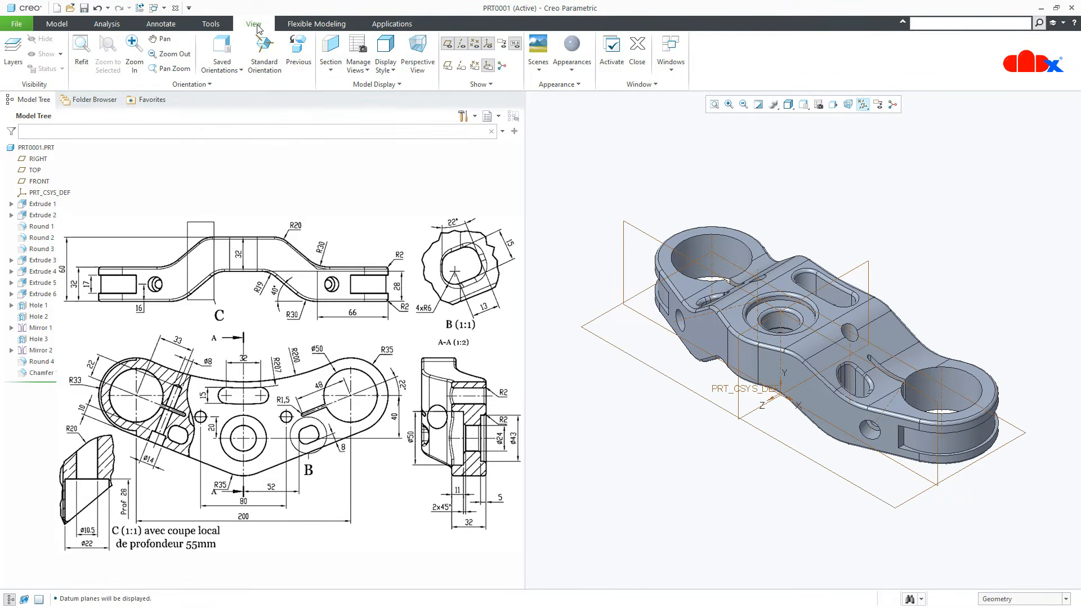
pyautogui.click(329, 49)
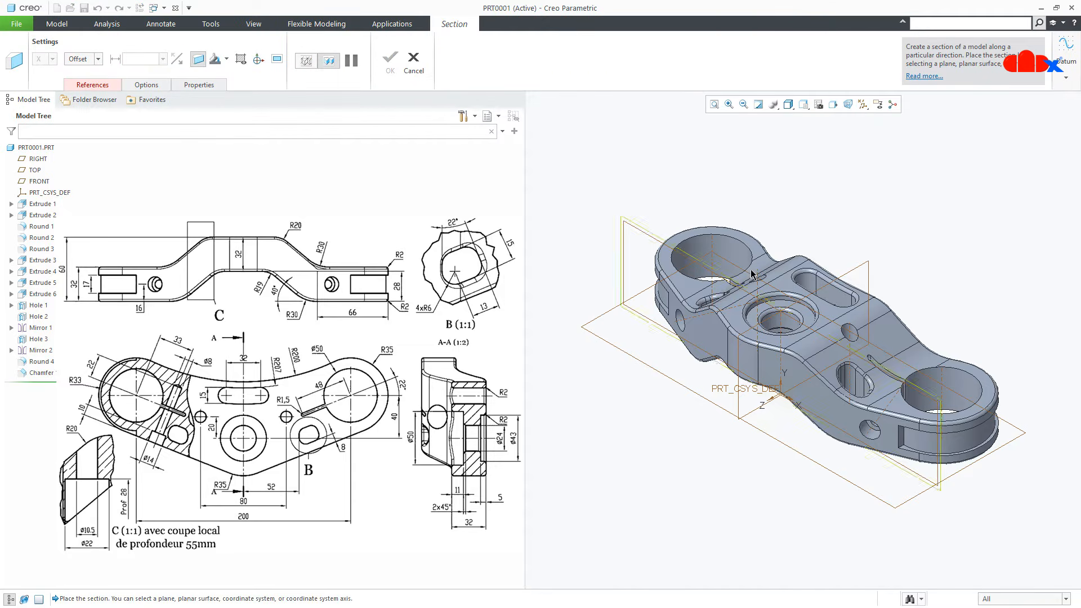
pyautogui.click(848, 280)
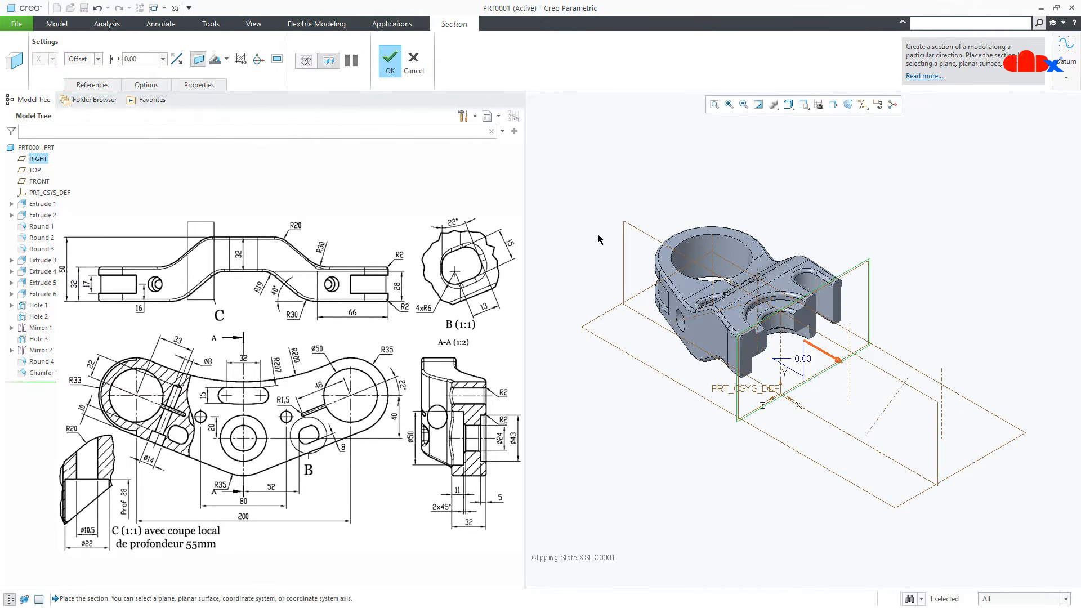
# Name the section on the RIGHT plane A and complete it.
pyautogui.click(198, 84)
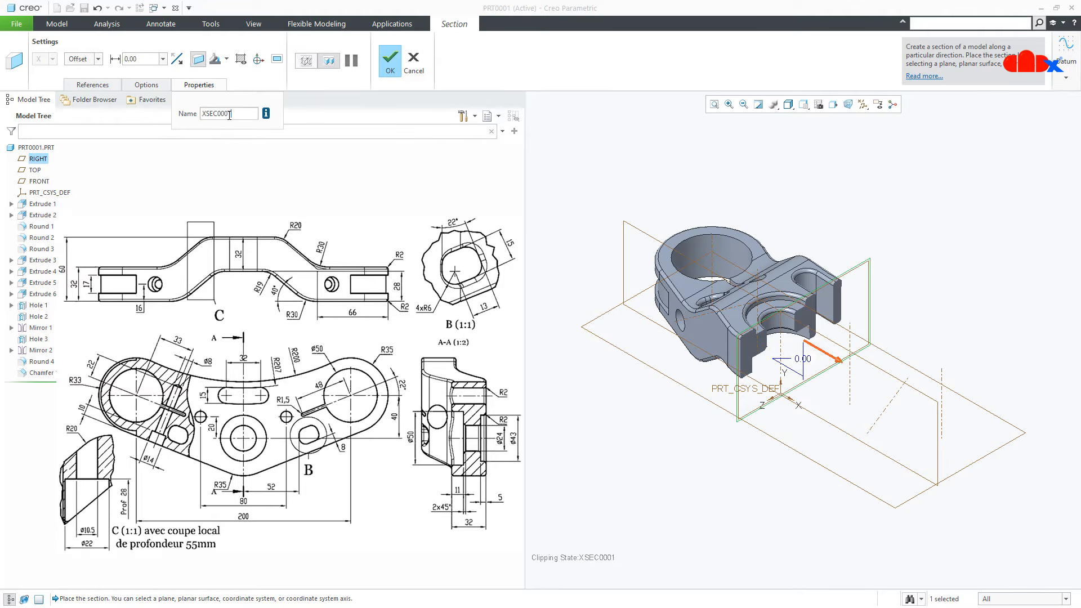
pyautogui.moveTo(229, 115); pyautogui.dragTo(193, 115)
pyautogui.write('A')
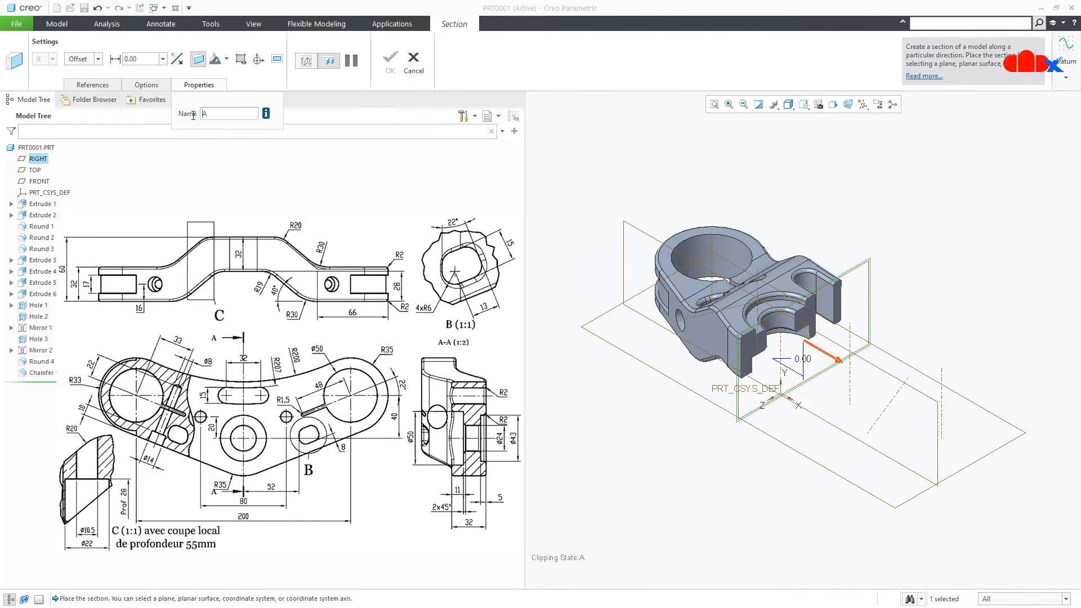
pyautogui.click(392, 68)
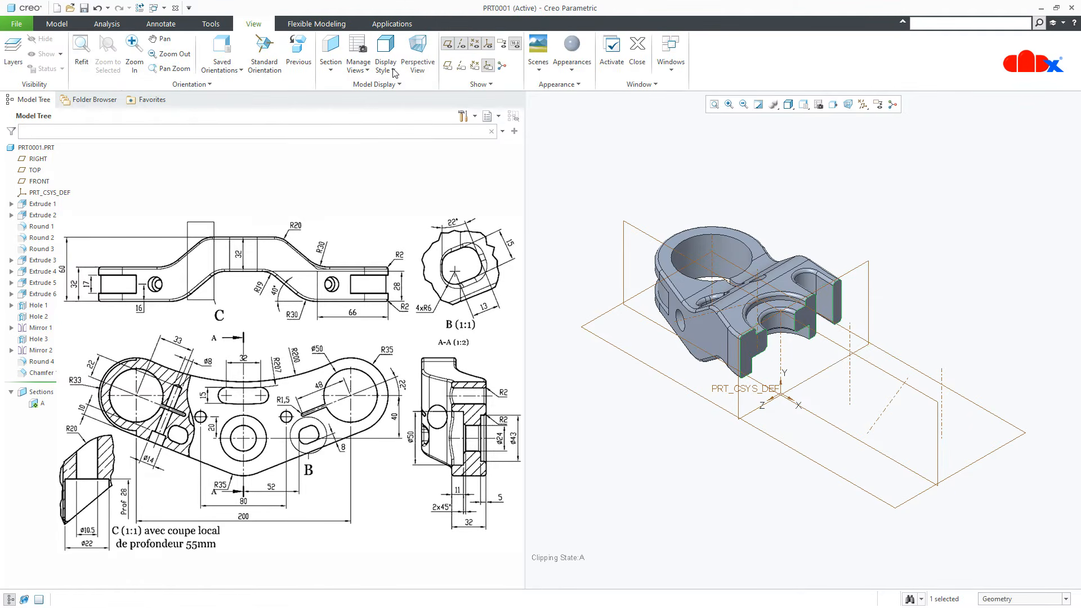
# Deactivate section A so the whole part is displayed.
pyautogui.click(30, 405)
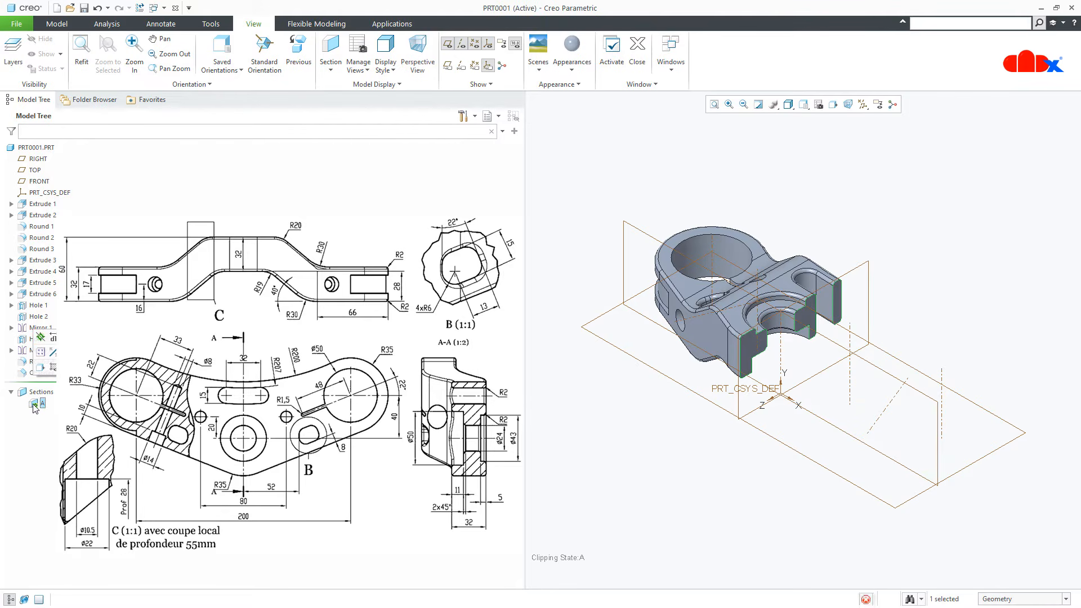
pyautogui.click(38, 344)
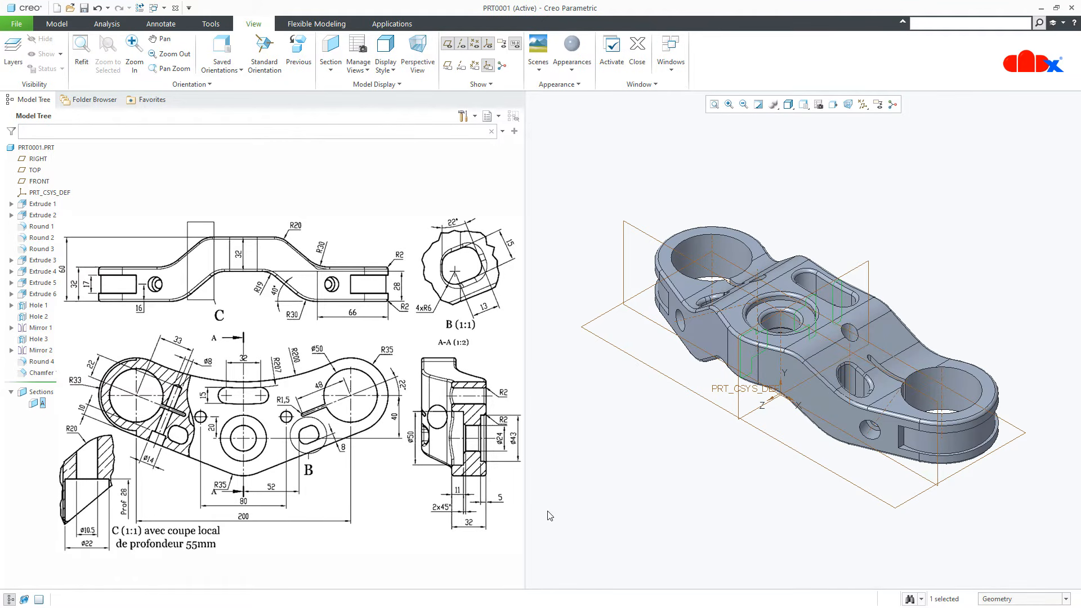
pyautogui.click(646, 506)
# Place a planar section offset 16 from the TOP plane and reverse its clipping direction.
pyautogui.click(330, 49)
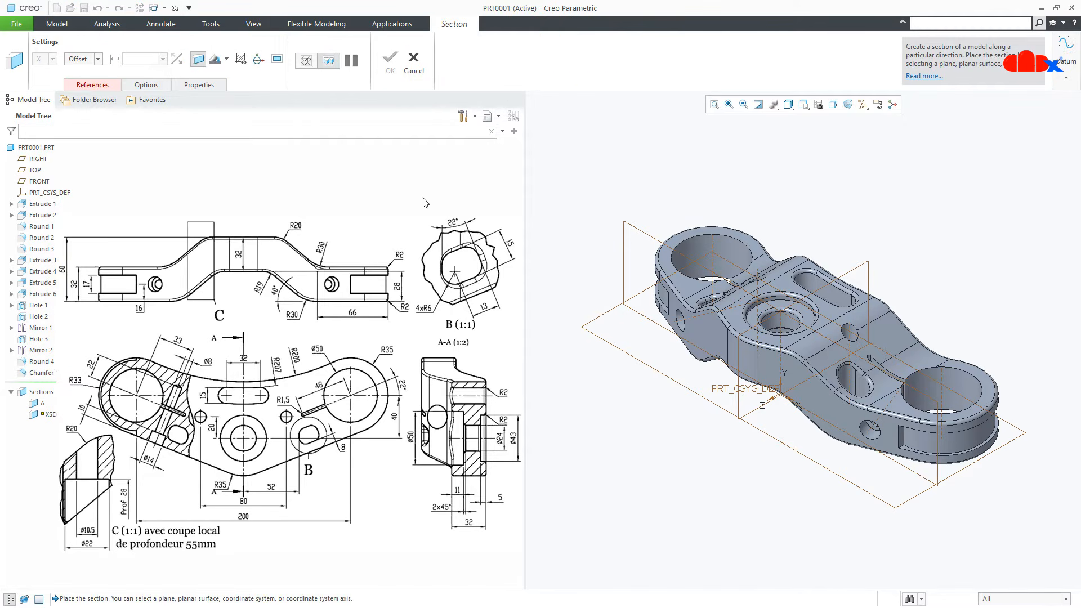
pyautogui.click(597, 337)
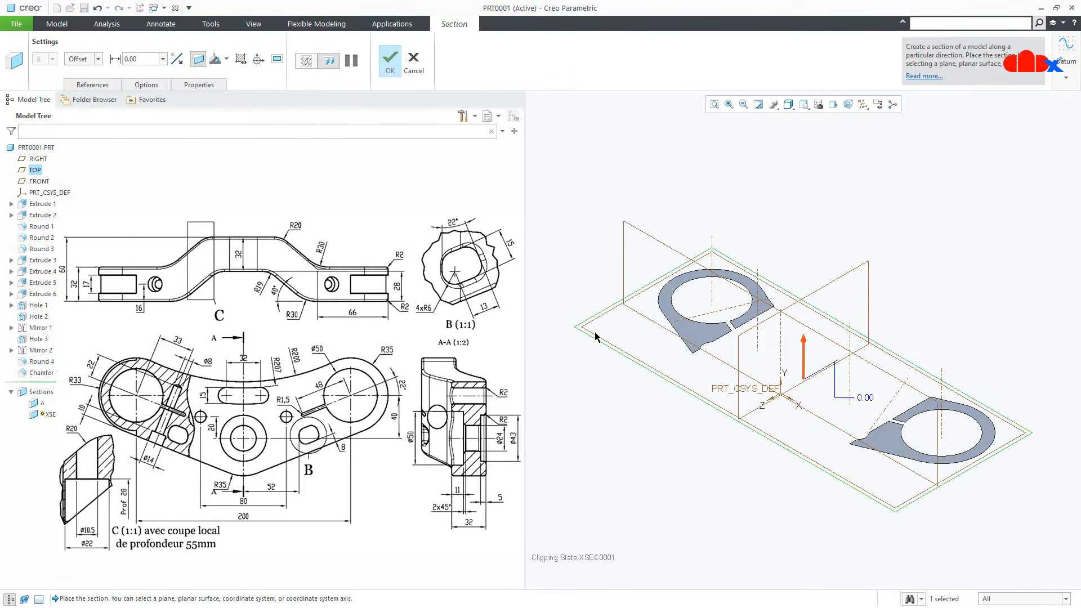
pyautogui.moveTo(755, 443); pyautogui.dragTo(757, 434, button='middle')
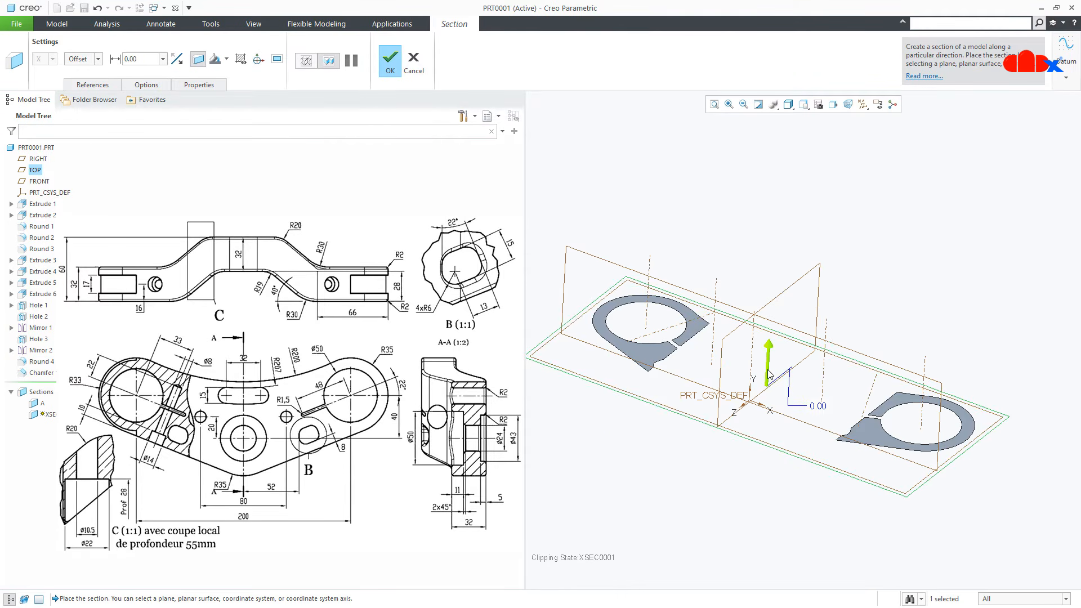
pyautogui.moveTo(769, 375); pyautogui.dragTo(779, 345)
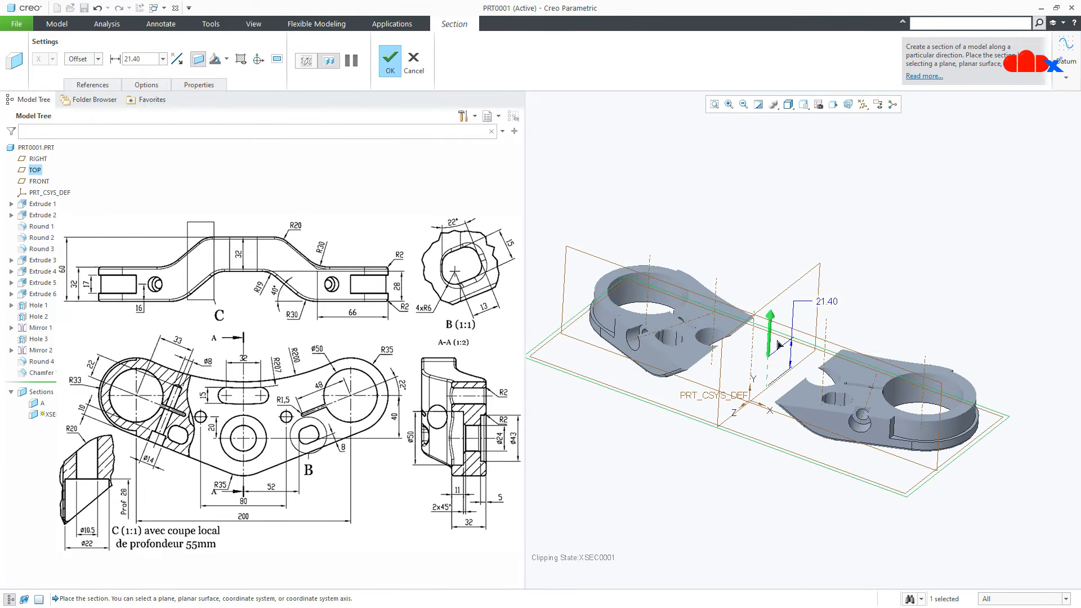
pyautogui.moveTo(769, 454)
pyautogui.mouseDown(button='middle')
pyautogui.moveTo(768, 436)
pyautogui.moveTo(780, 453)
pyautogui.mouseUp(button='middle')
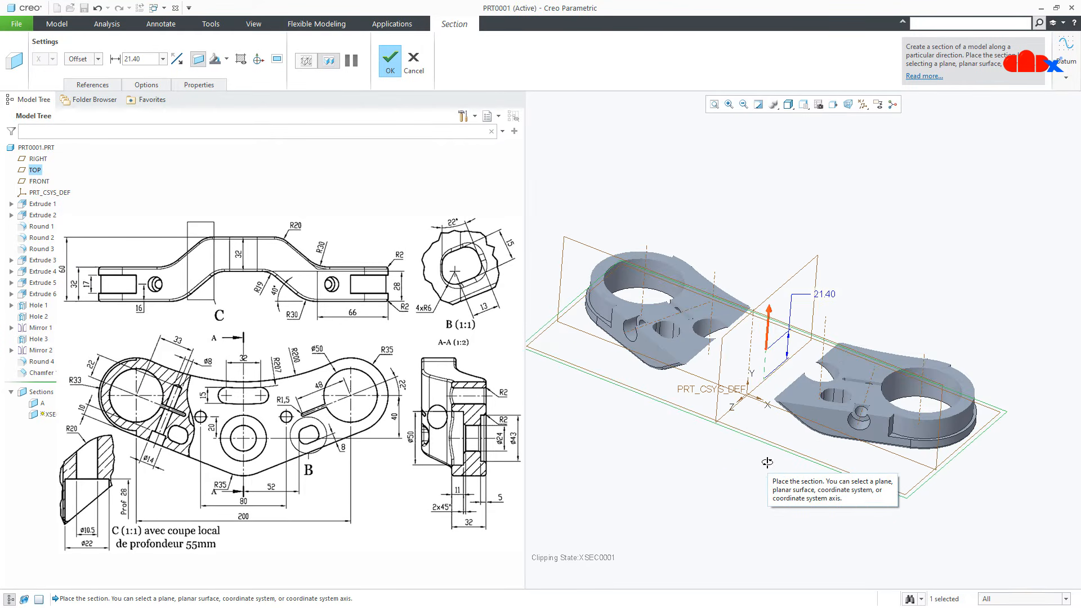
pyautogui.doubleClick(829, 297)
pyautogui.write('1')
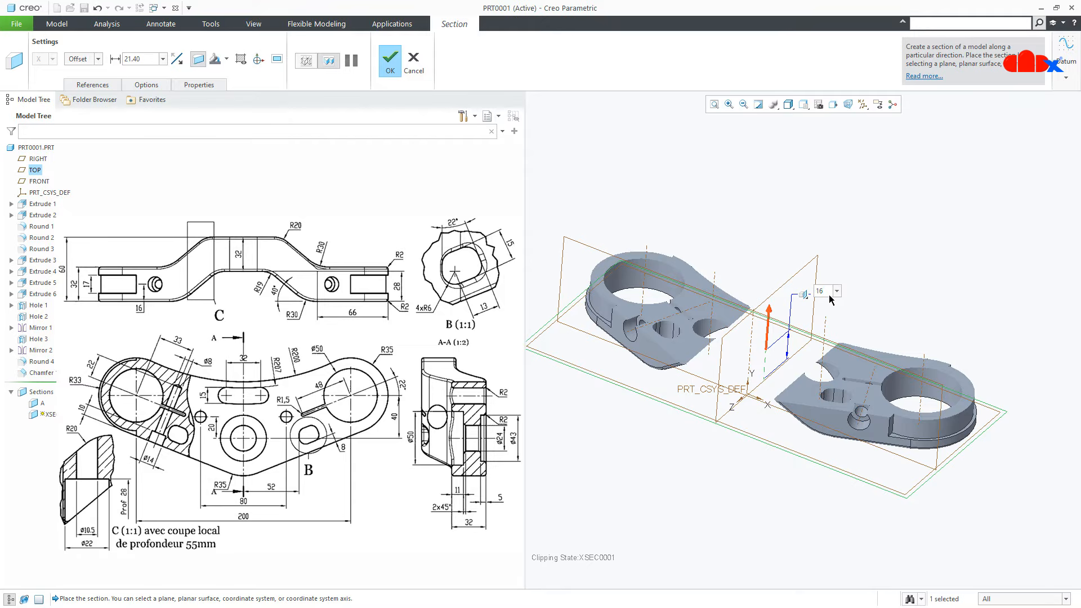
pyautogui.write('6')
pyautogui.press('Return')
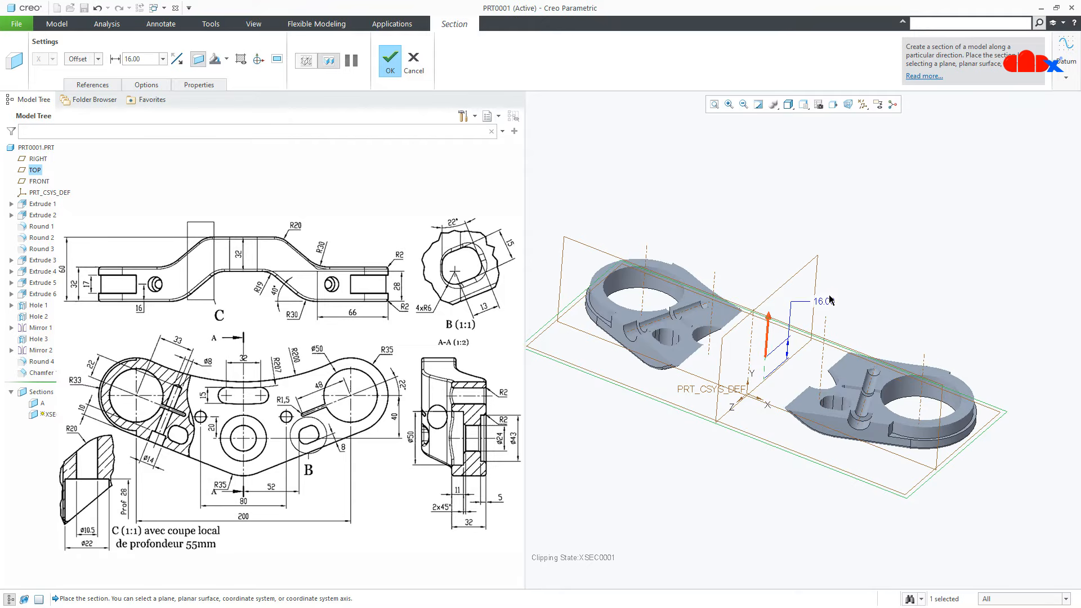
pyautogui.click(192, 63)
pyautogui.moveTo(828, 470)
pyautogui.mouseDown(button='middle')
pyautogui.moveTo(795, 438)
pyautogui.moveTo(811, 386)
pyautogui.moveTo(896, 369)
pyautogui.moveTo(804, 463)
pyautogui.moveTo(832, 357)
pyautogui.moveTo(813, 462)
pyautogui.mouseUp(button='middle')
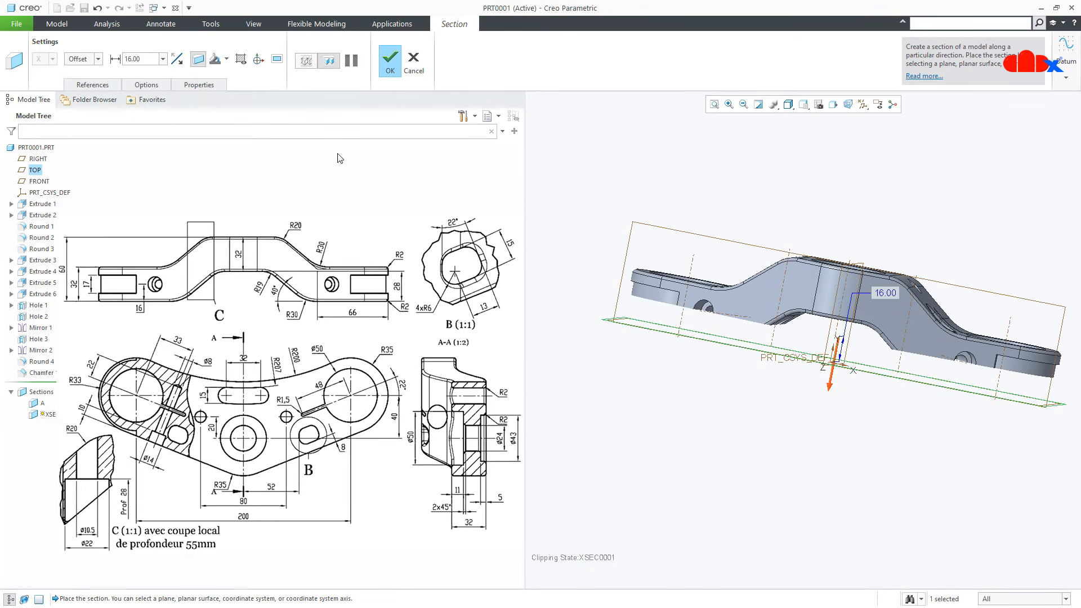
# Name the section offset from the TOP plane B and complete it.
pyautogui.click(209, 85)
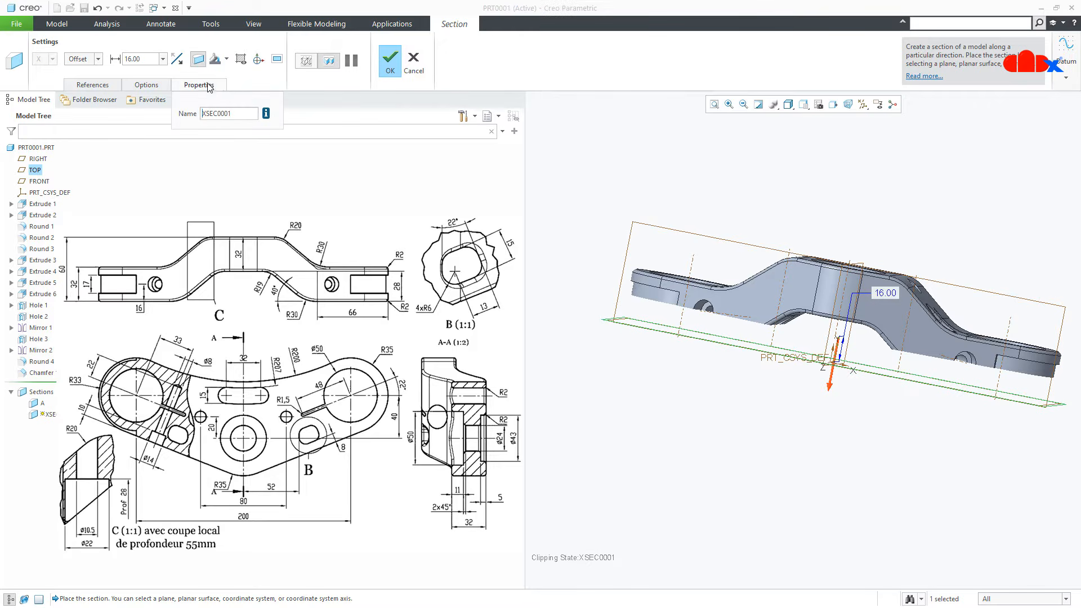
pyautogui.doubleClick(237, 113)
pyautogui.write('b')
pyautogui.press('Return')
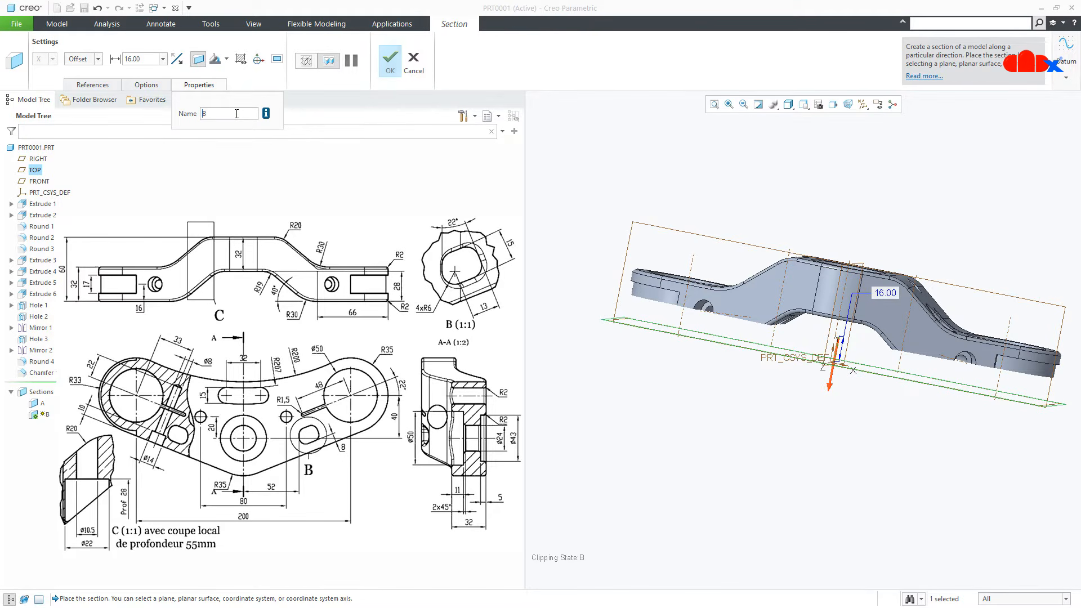
pyautogui.click(392, 63)
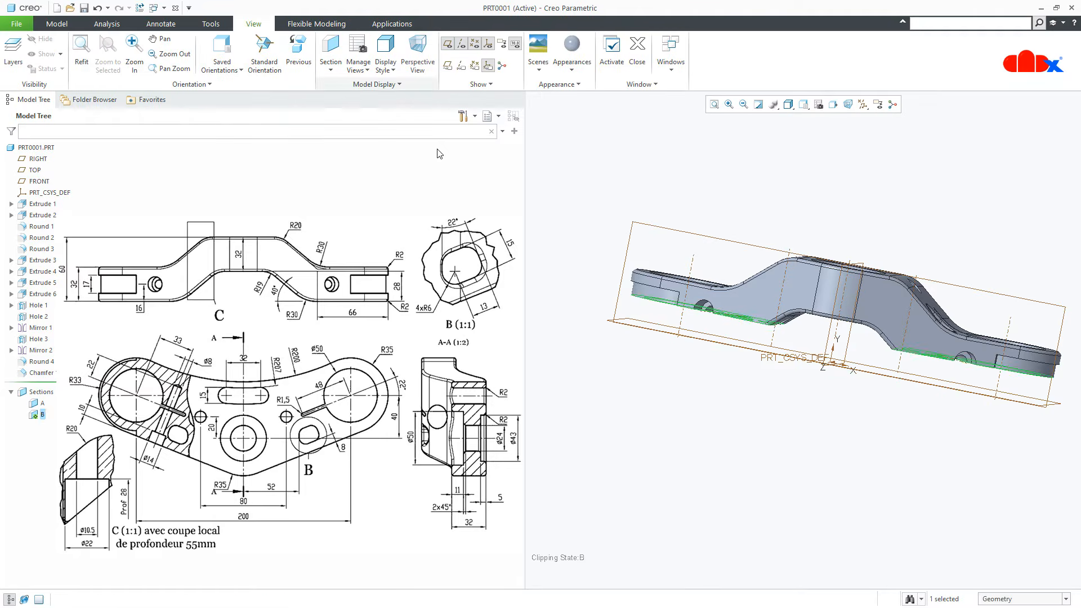
# Check the cut faces of section B from below, and deactivate the section.
pyautogui.moveTo(717, 363)
pyautogui.mouseDown(button='middle')
pyautogui.moveTo(748, 258)
pyautogui.moveTo(744, 268)
pyautogui.mouseUp(button='middle')
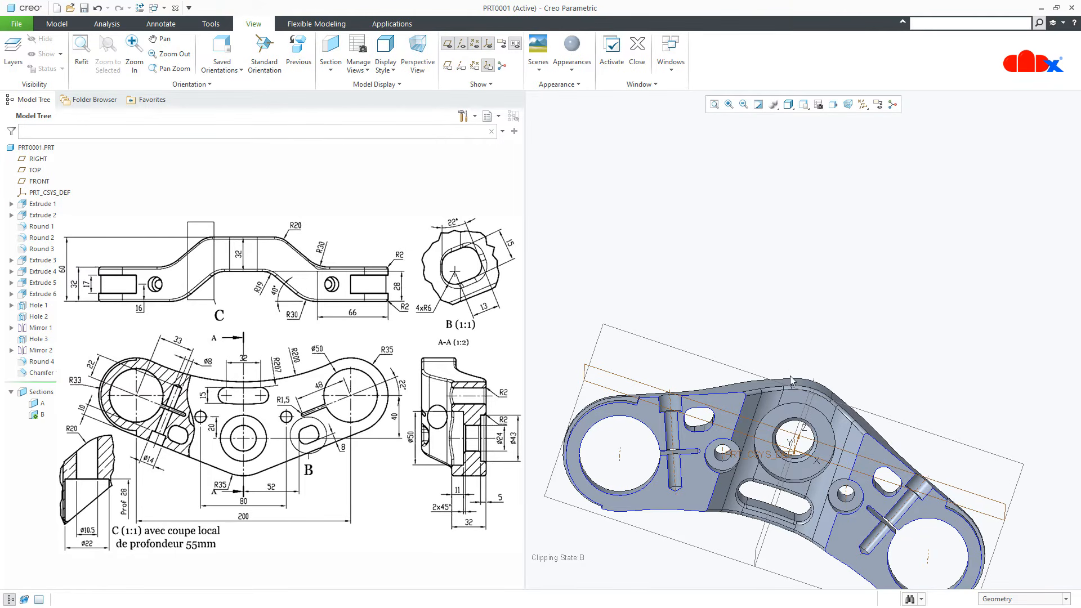
pyautogui.hotkey('ctrl', 'd')
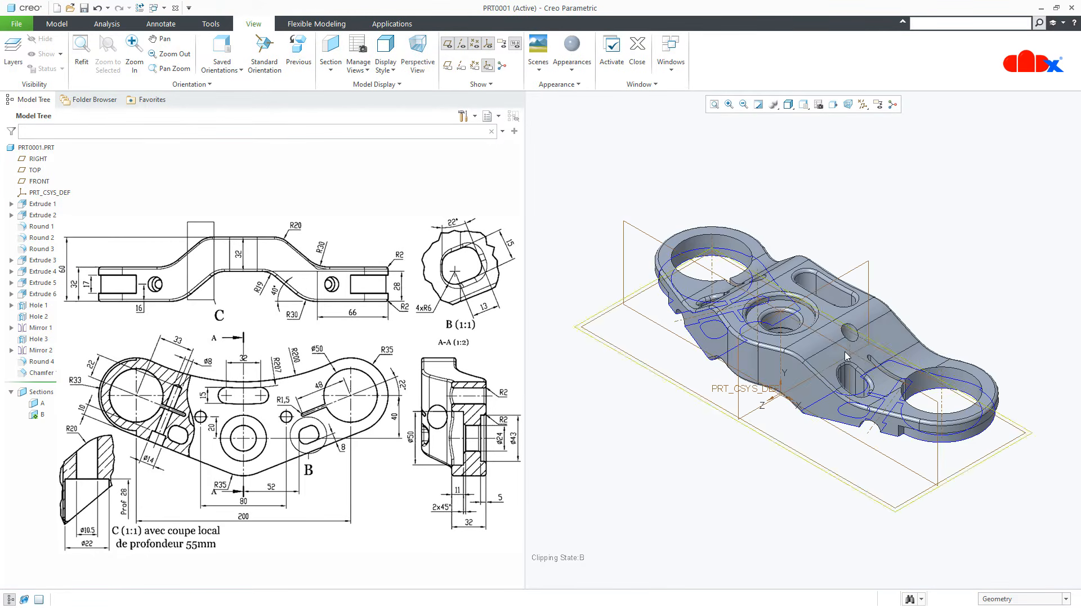
pyautogui.click(36, 414)
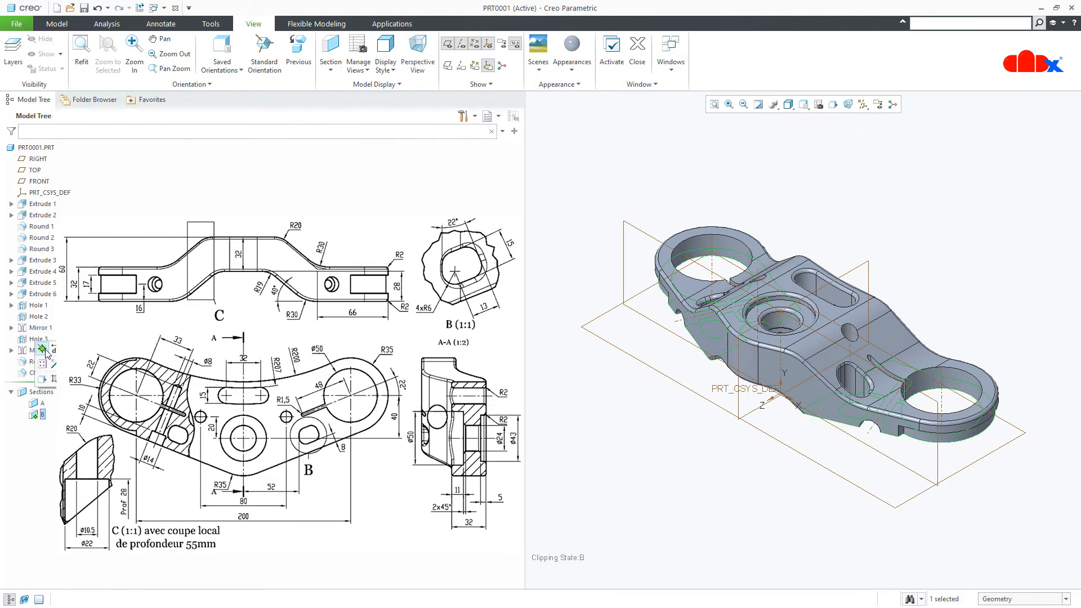
pyautogui.click(575, 480)
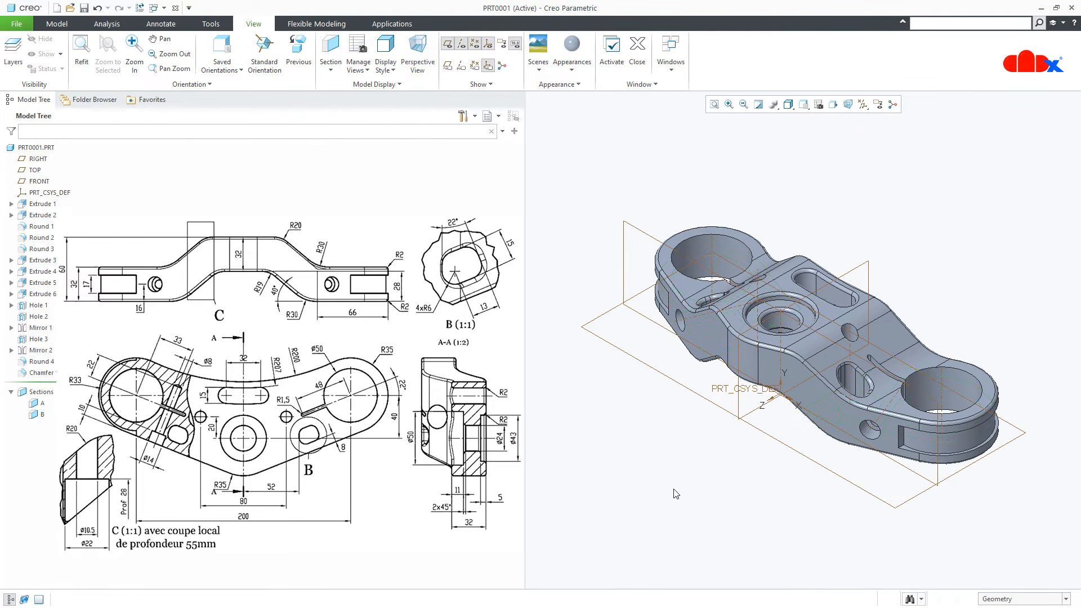
# Place a planar section offset 20 from the FRONT plane.
pyautogui.click(331, 49)
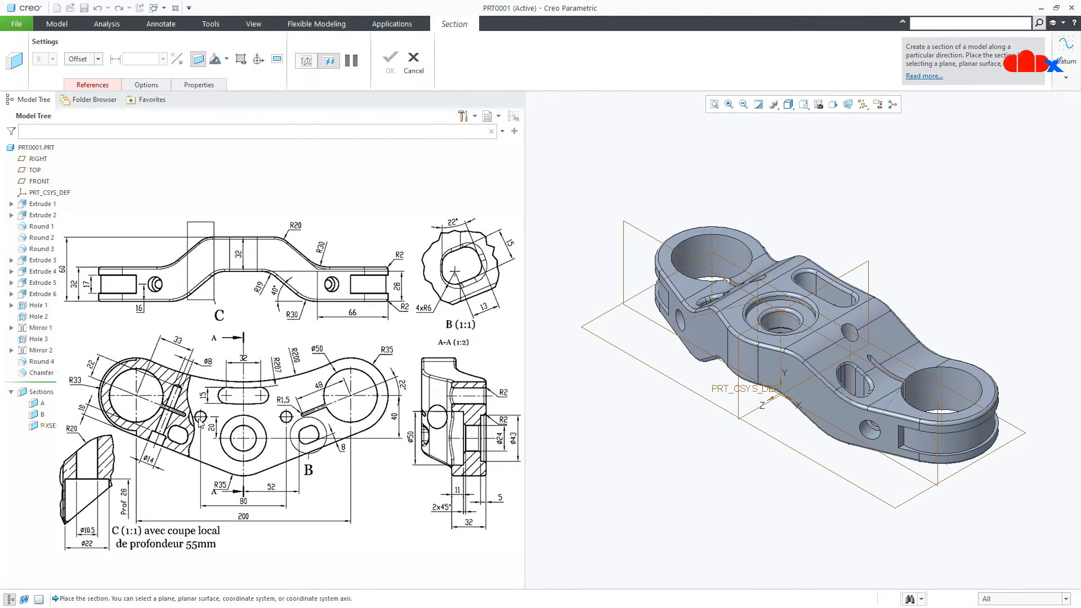
pyautogui.click(922, 478)
pyautogui.moveTo(736, 376); pyautogui.dragTo(735, 383, button='middle')
pyautogui.moveTo(732, 382); pyautogui.dragTo(763, 372)
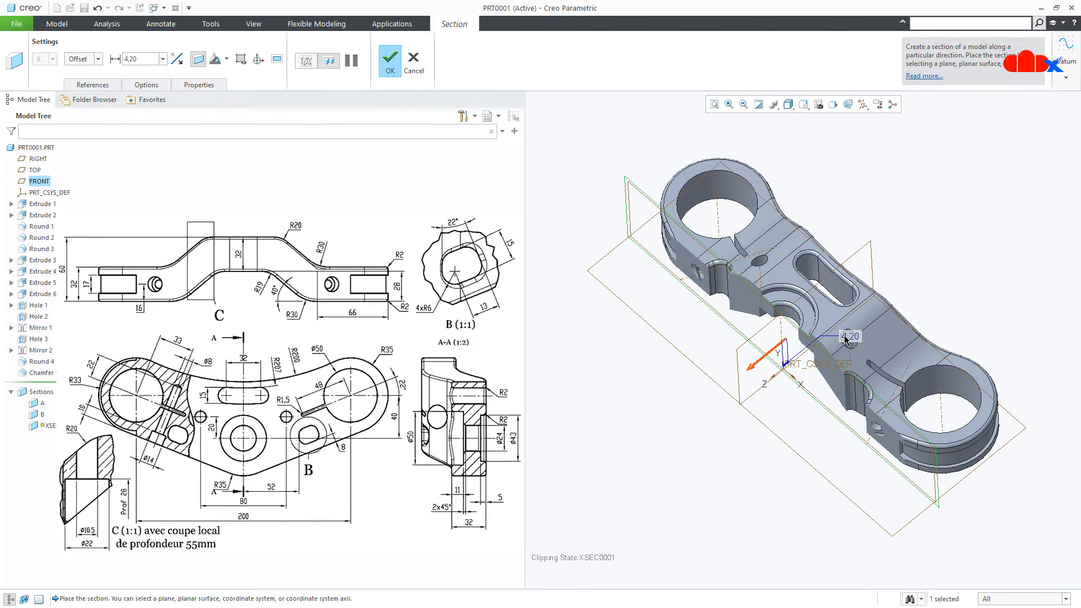
pyautogui.doubleClick(851, 339)
pyautogui.write('20')
pyautogui.press('Return')
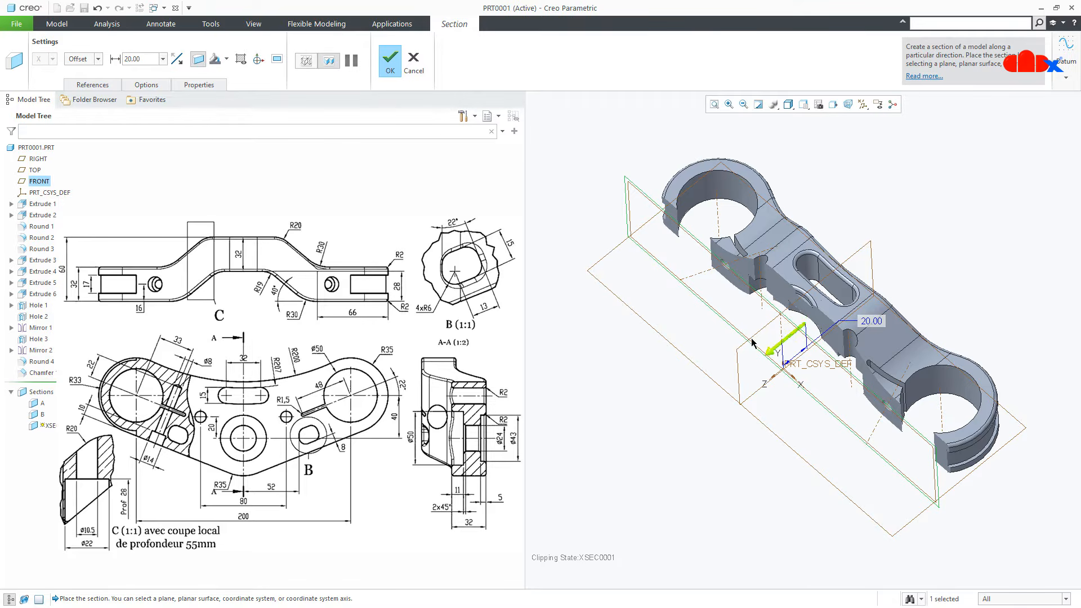
# Name the section offset from the FRONT plane C and complete it.
pyautogui.click(199, 85)
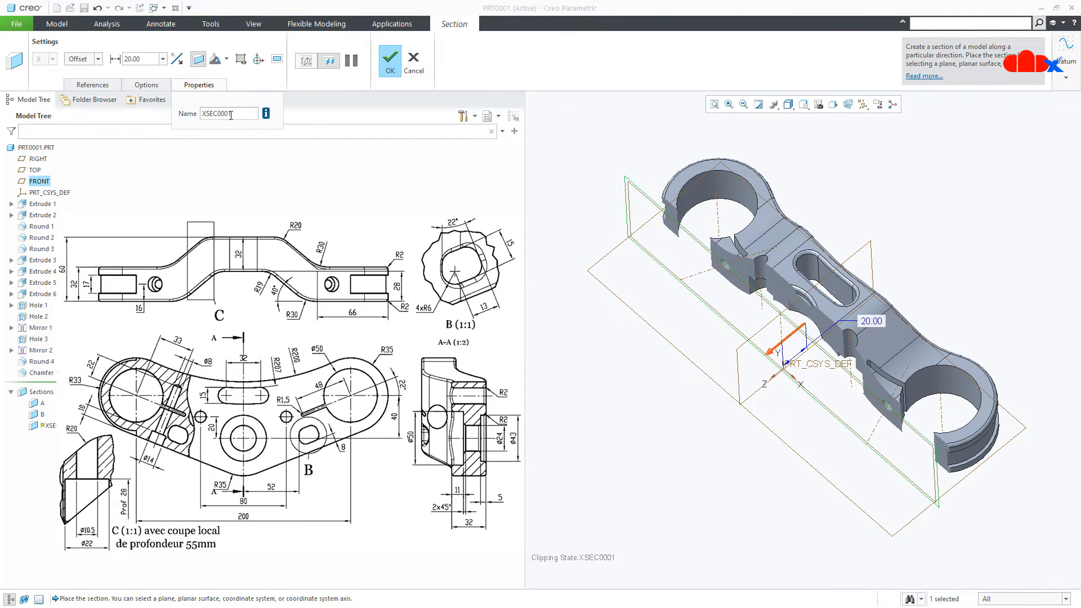
pyautogui.moveTo(231, 116); pyautogui.dragTo(191, 117)
pyautogui.write('c')
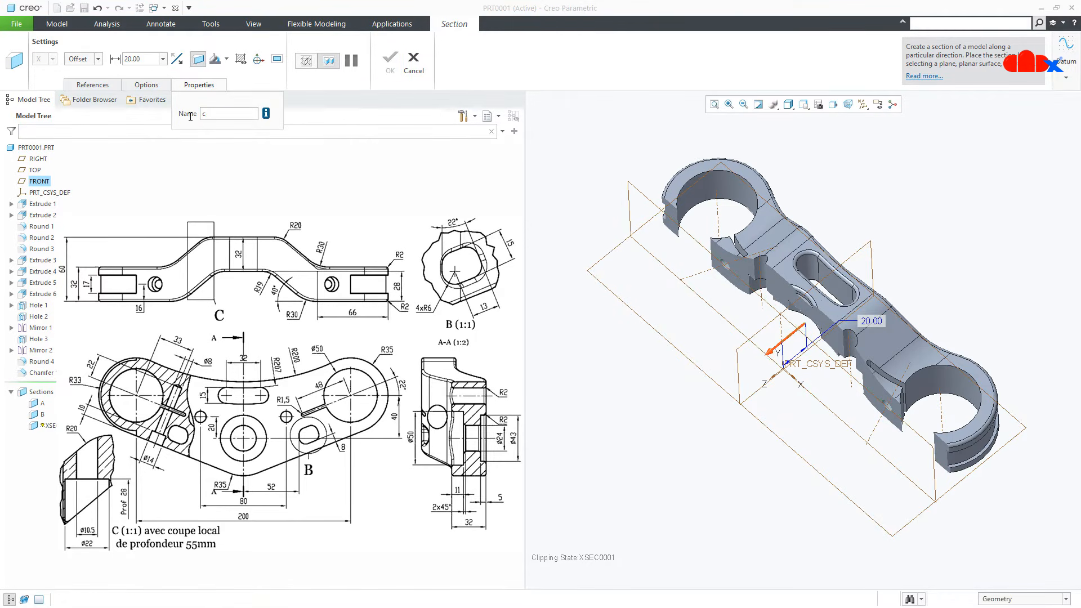
pyautogui.press('Return')
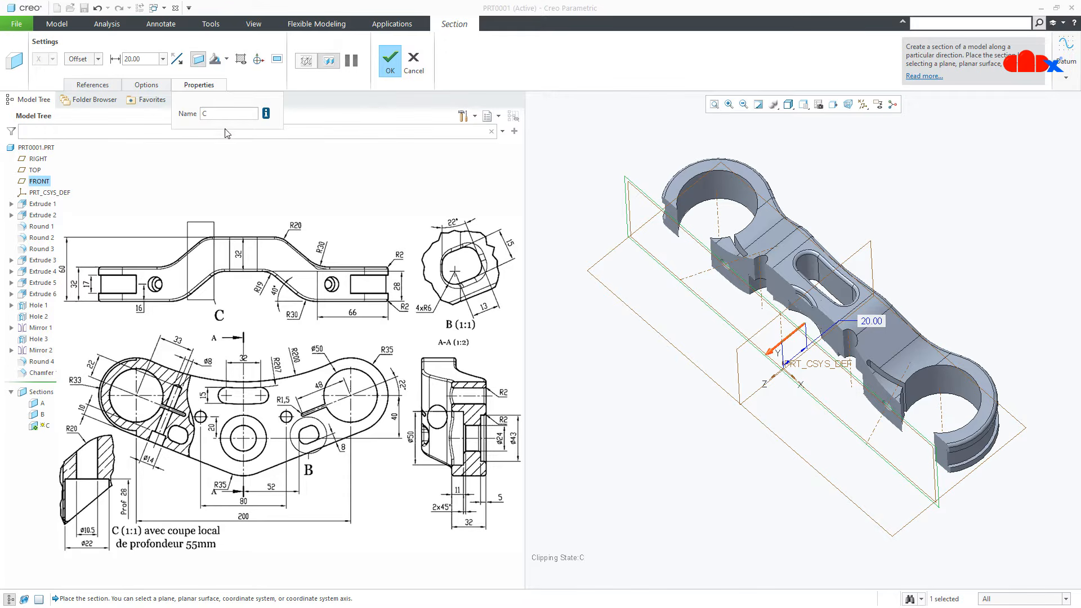
pyautogui.click(395, 72)
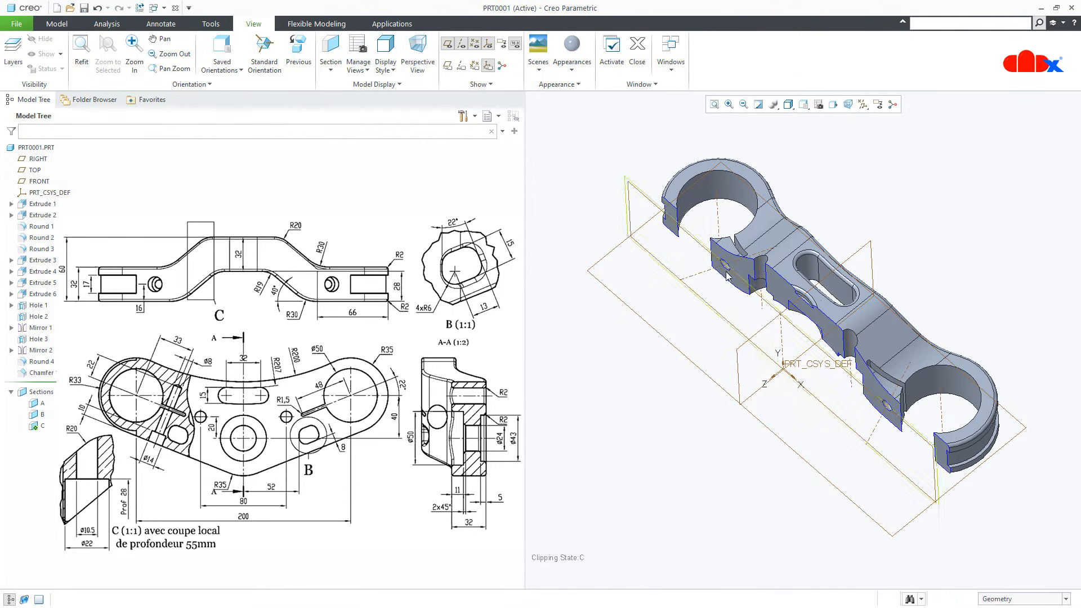
# Hide all datum features and return the sectioned part to its default orientation.
pyautogui.click(863, 105)
pyautogui.click(863, 117)
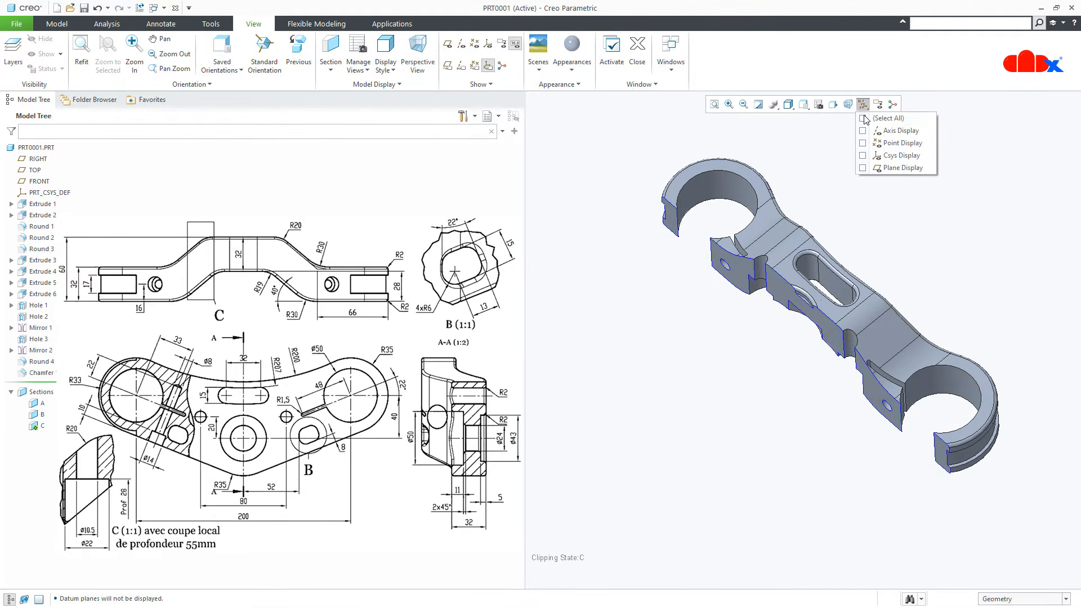
pyautogui.hotkey('ctrl', 'd')
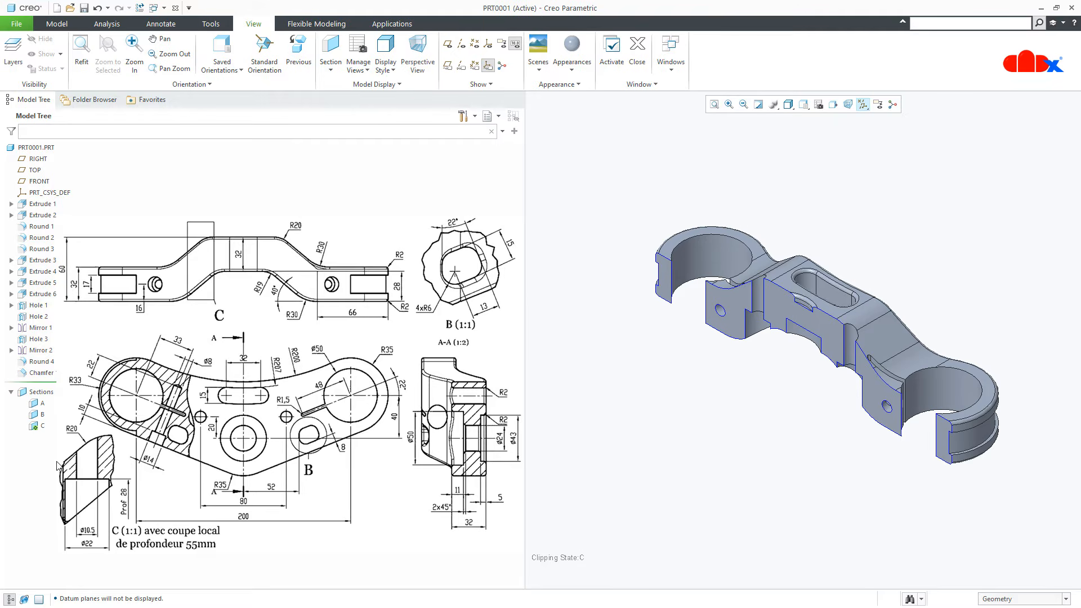
# Deactivate section C and clear the selection so the full part is displayed.
pyautogui.click(42, 425)
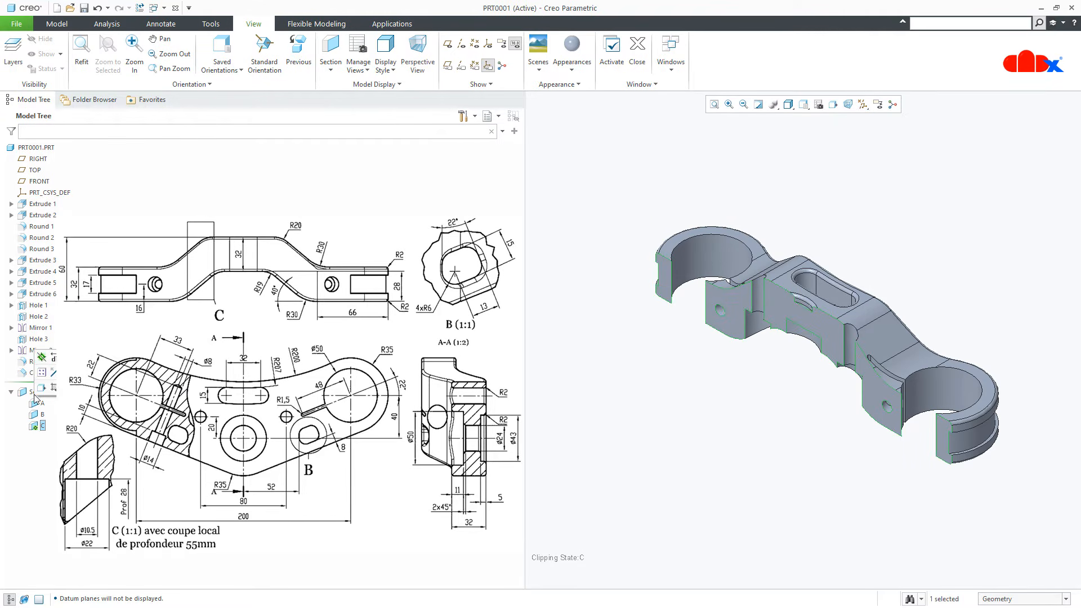
pyautogui.click(42, 359)
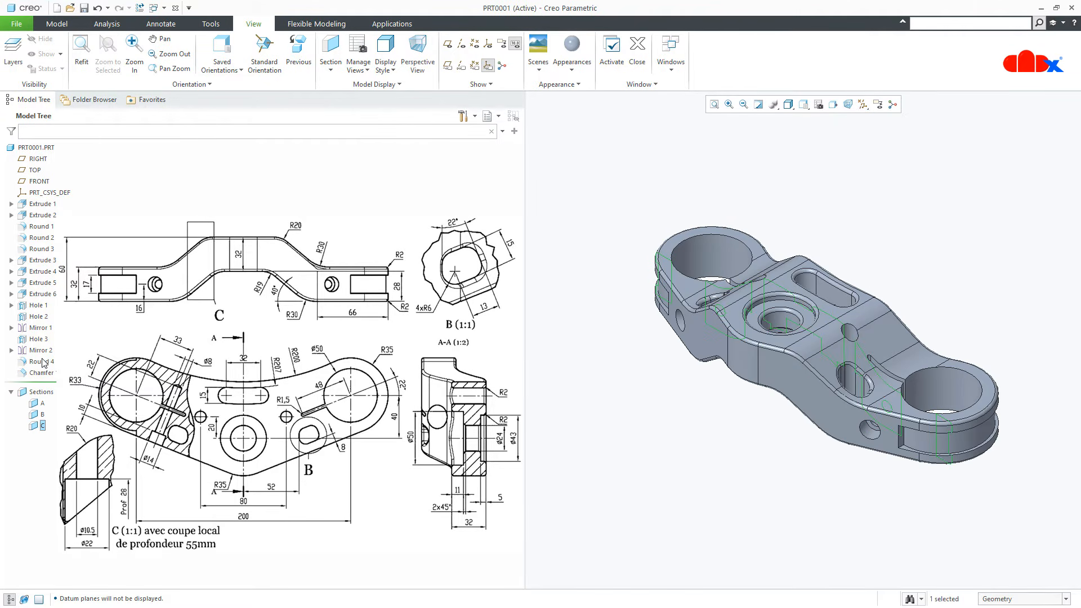
pyautogui.click(57, 24)
pyautogui.click(653, 509)
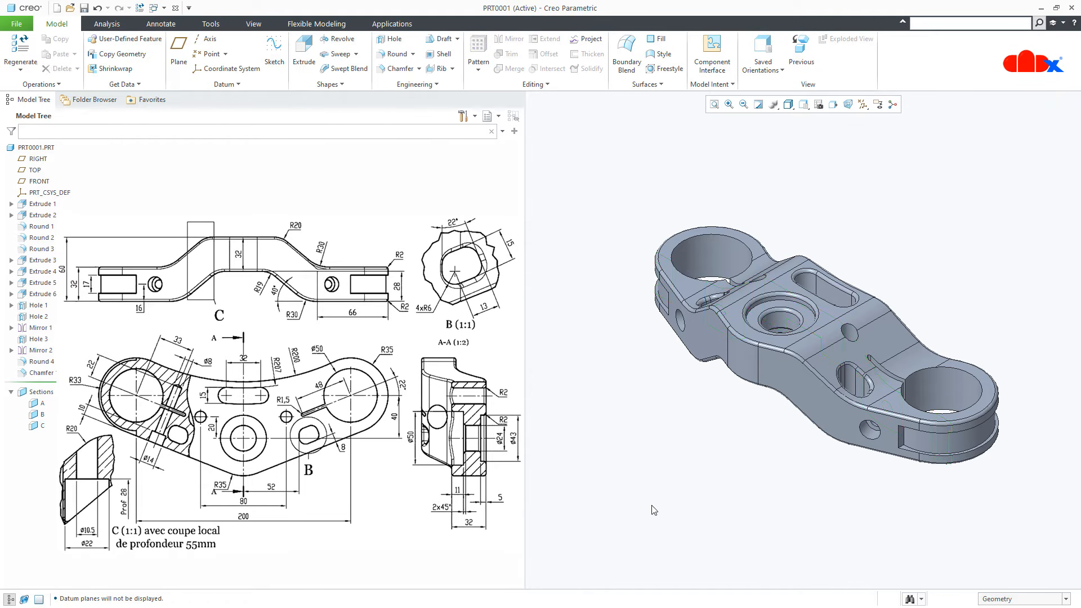
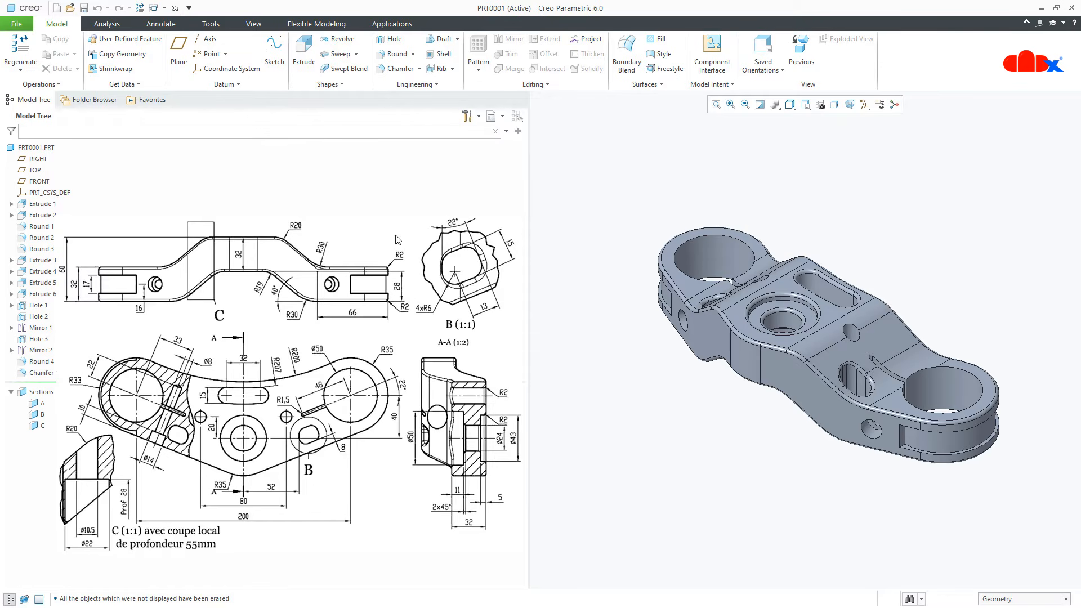
# Create a new drawing of prt0001.prt from the b_11x17cadx template and maximize its window.
pyautogui.click(60, 9)
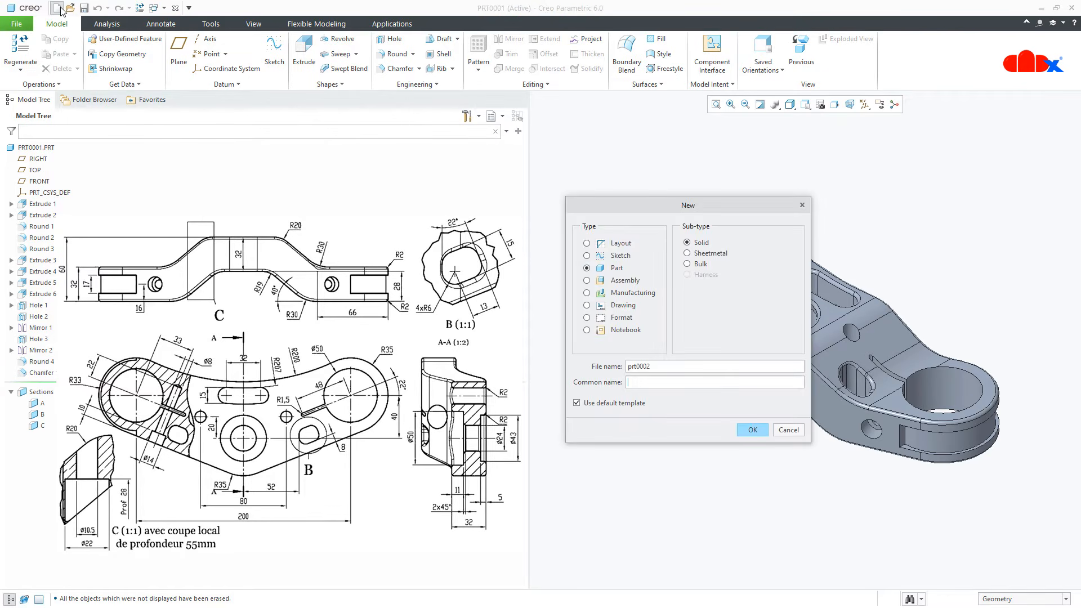
pyautogui.click(587, 305)
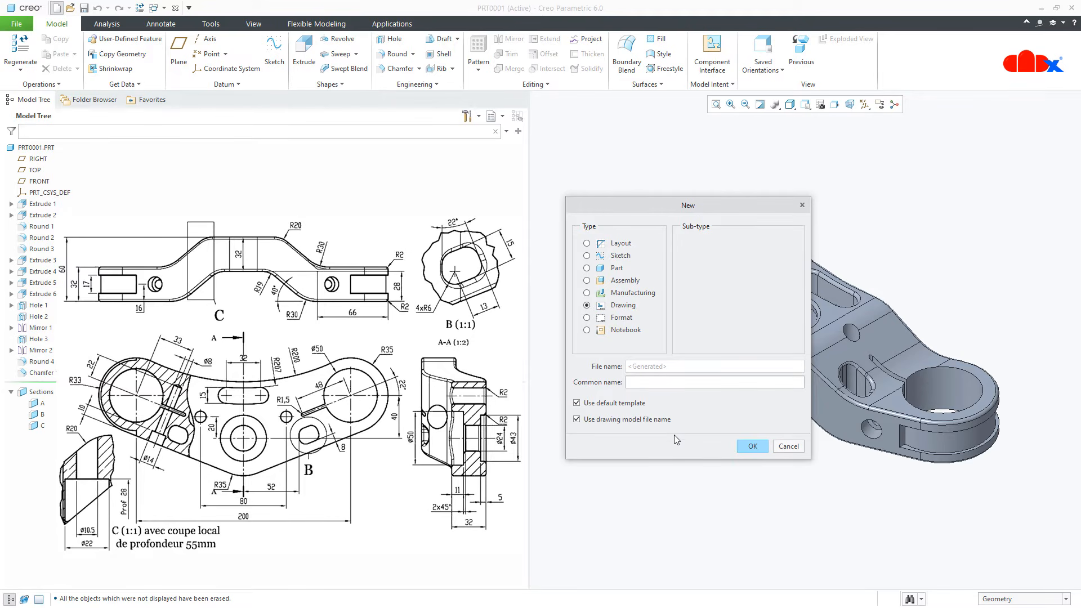
pyautogui.click(753, 447)
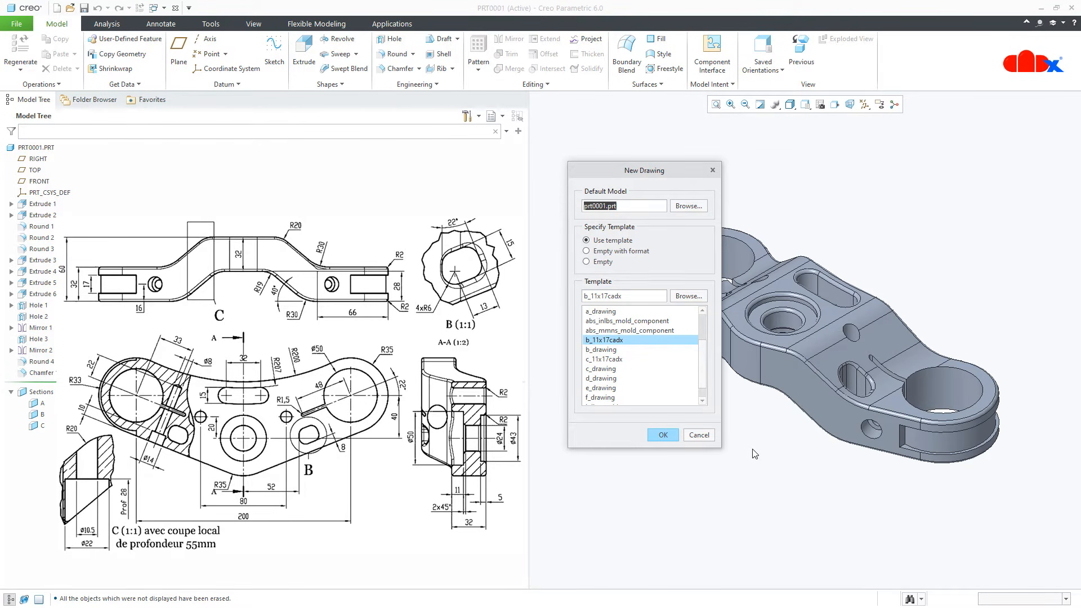
pyautogui.click(663, 437)
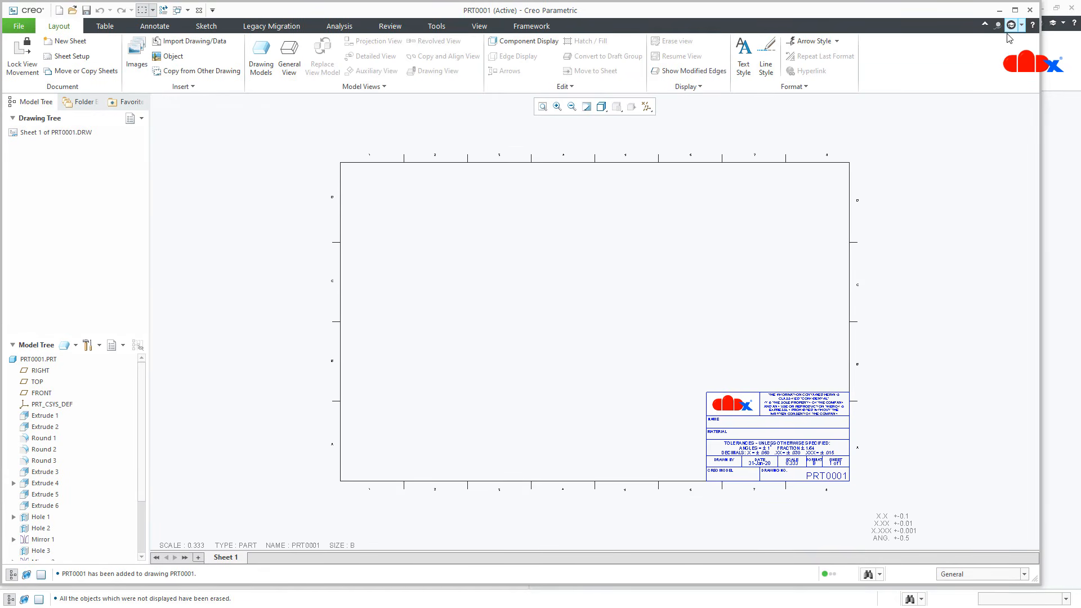
pyautogui.click(1015, 10)
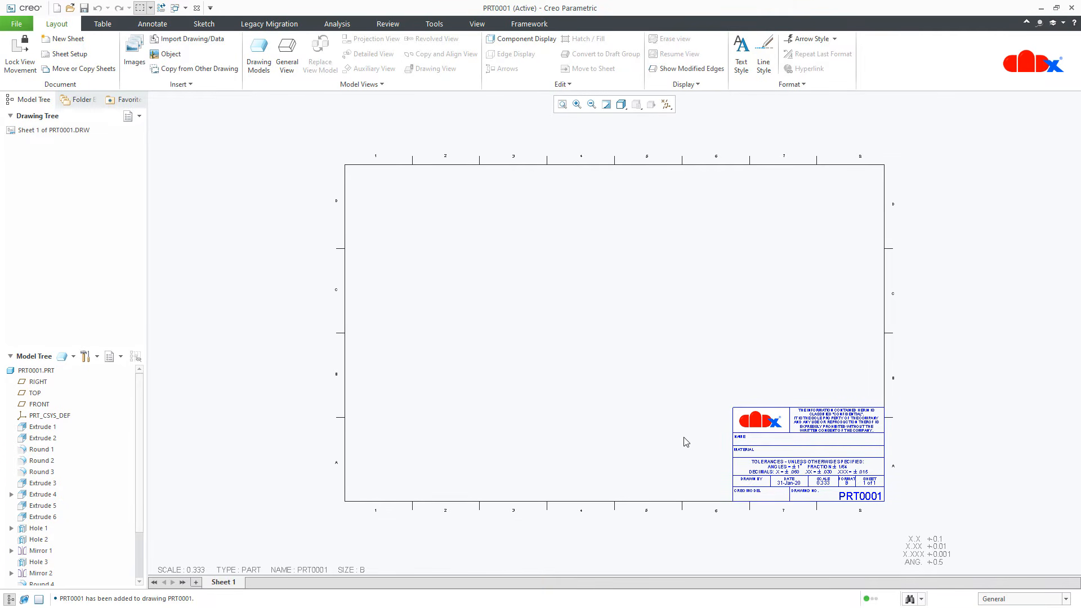
# Place a general view with no combined state near the sheet's middle and orient it to TOP.
pyautogui.click(285, 76)
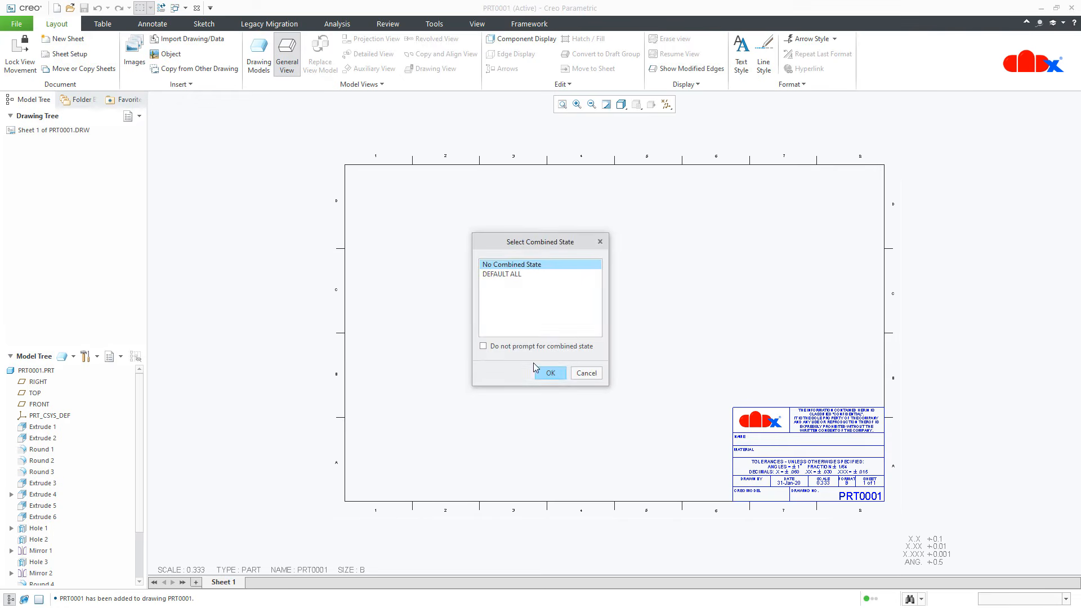
pyautogui.click(551, 373)
pyautogui.click(561, 334)
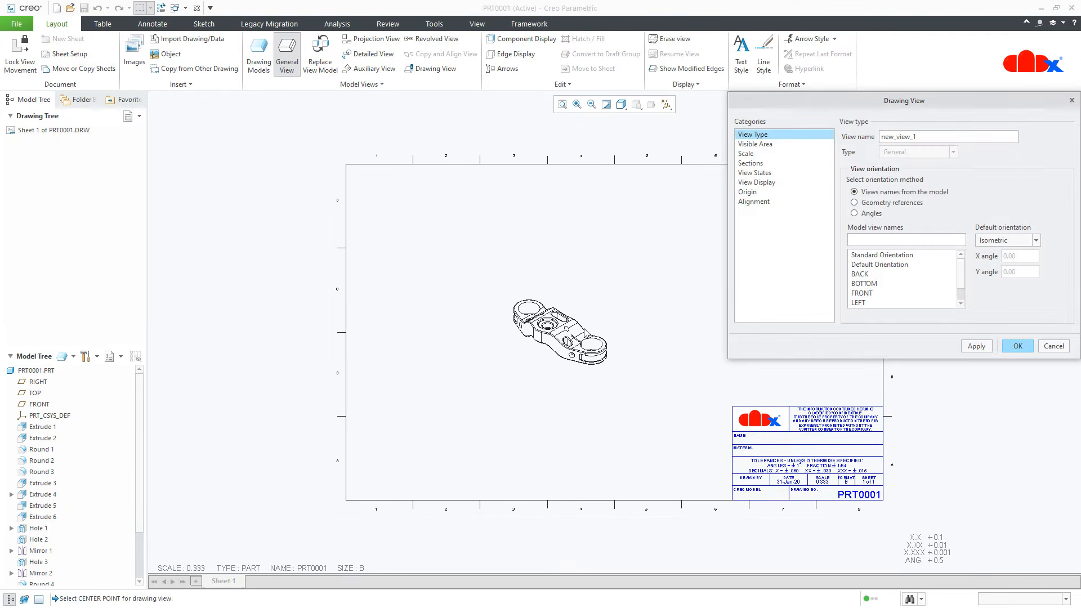
pyautogui.scroll(-1, 867, 304)
pyautogui.click(867, 303)
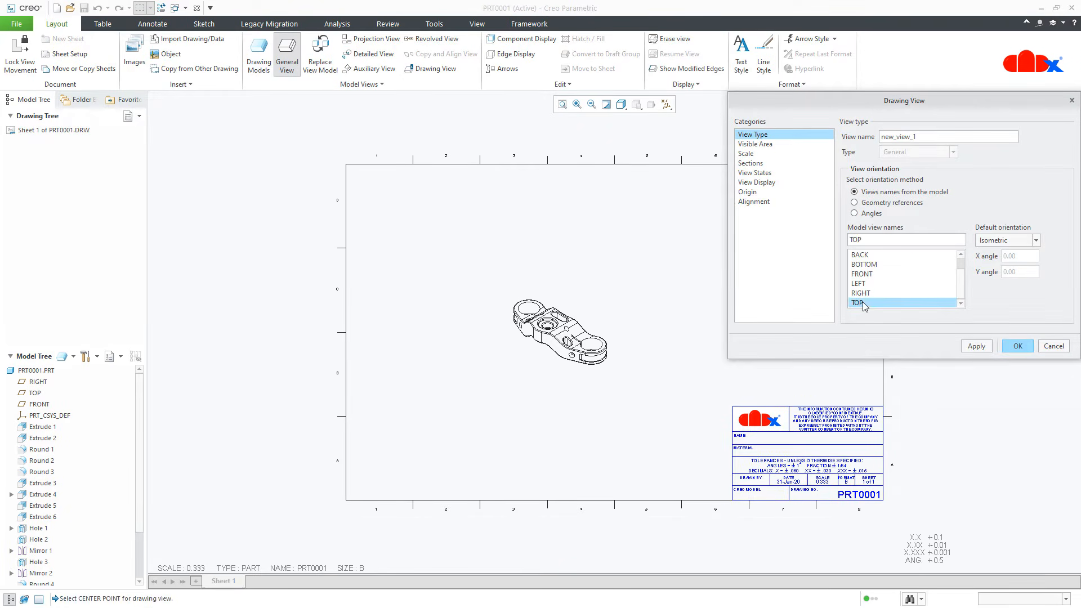
pyautogui.click(975, 346)
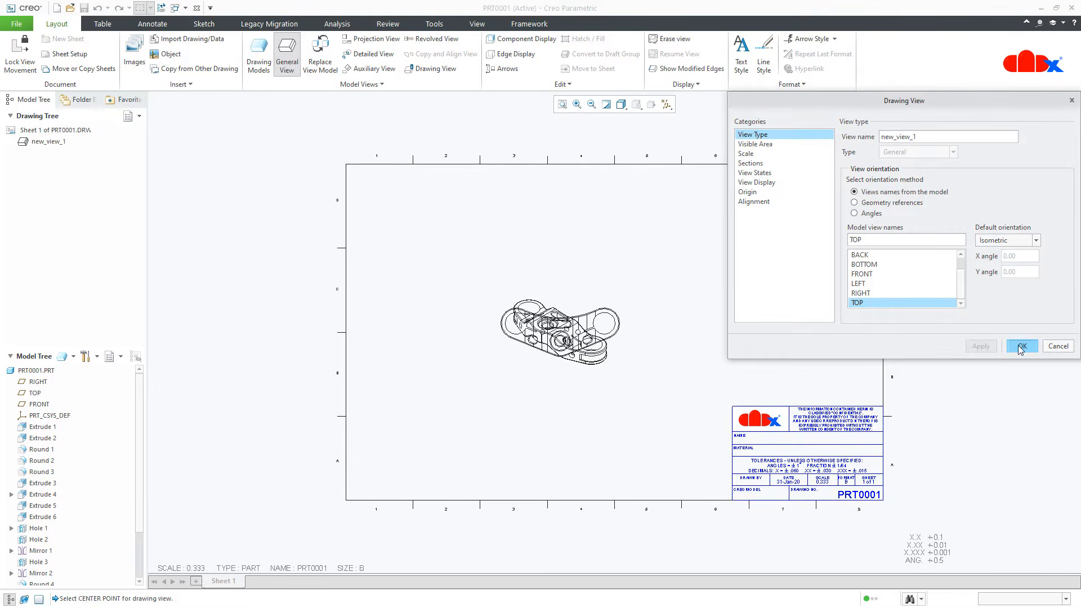
pyautogui.click(1022, 346)
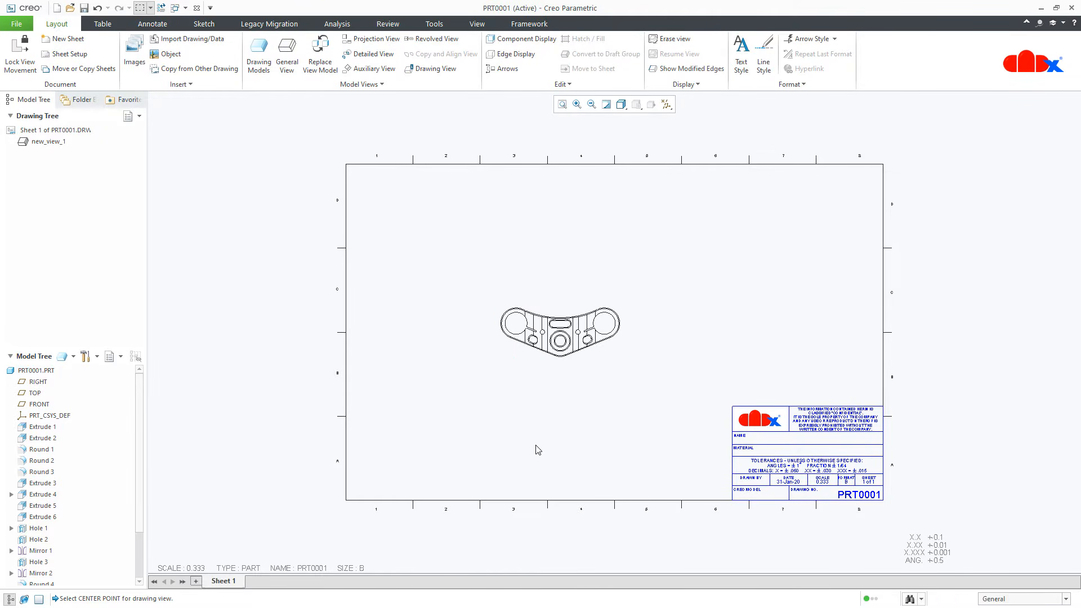
# Set the drawing sheet's scale to 0.75.
pyautogui.click(201, 569)
pyautogui.doubleClick(201, 570)
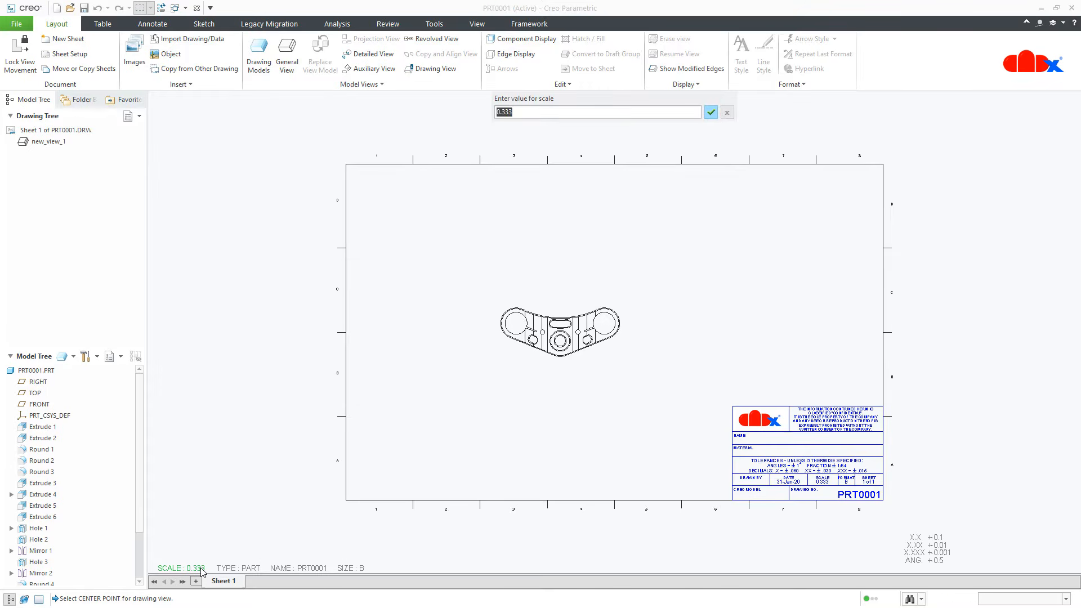
pyautogui.write('.75')
pyautogui.press('Return')
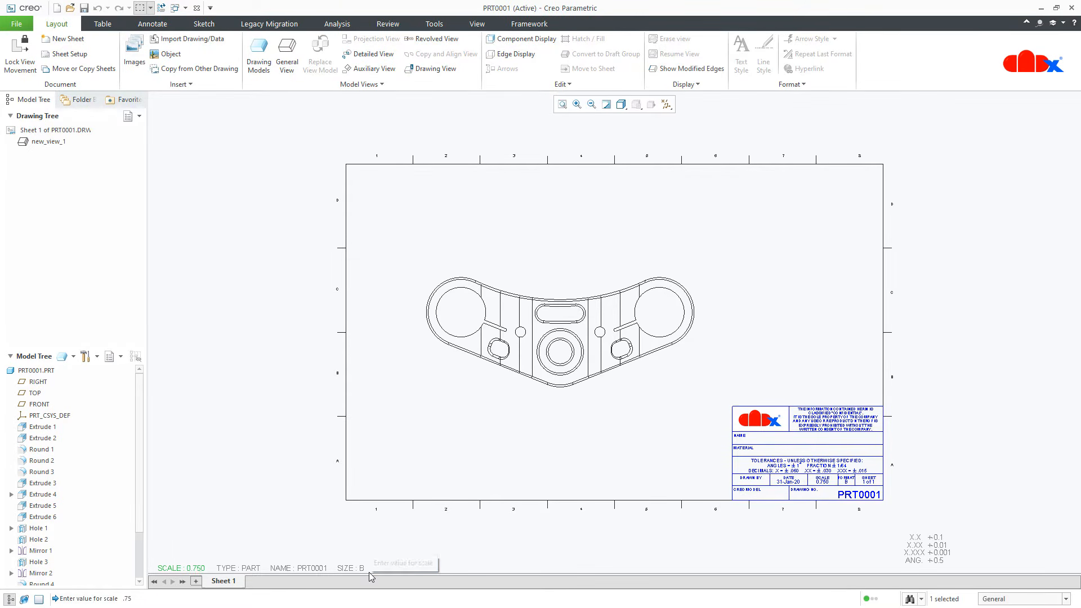
# Place a projection view above the general view.
pyautogui.click(512, 349)
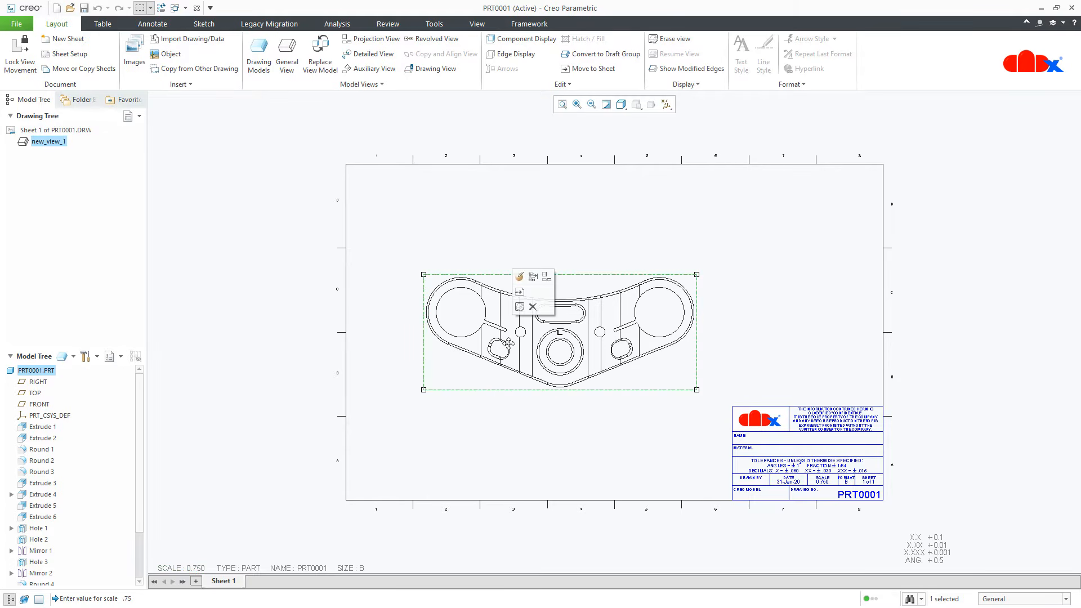
pyautogui.click(545, 279)
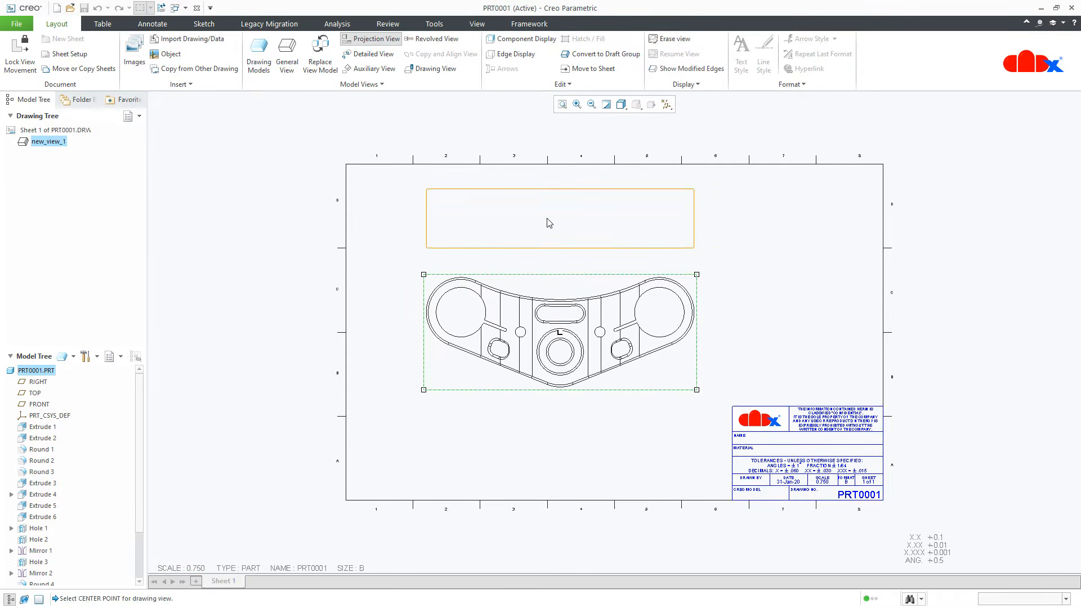
pyautogui.click(548, 222)
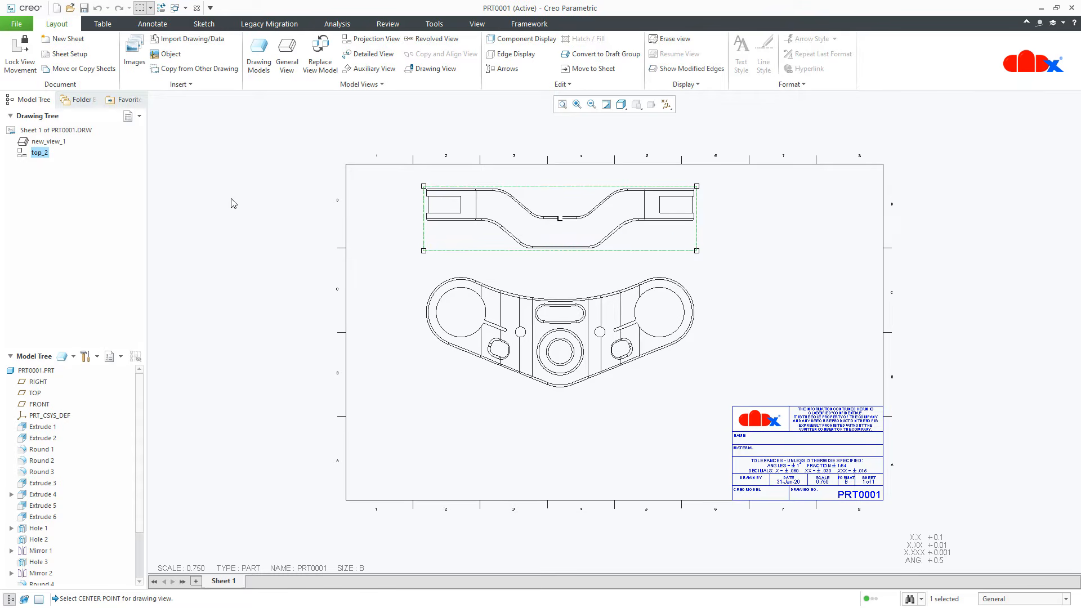
# Set the drawing's projection_type detail option to first_angle, apply it and close the drawing properties.
pyautogui.click(16, 24)
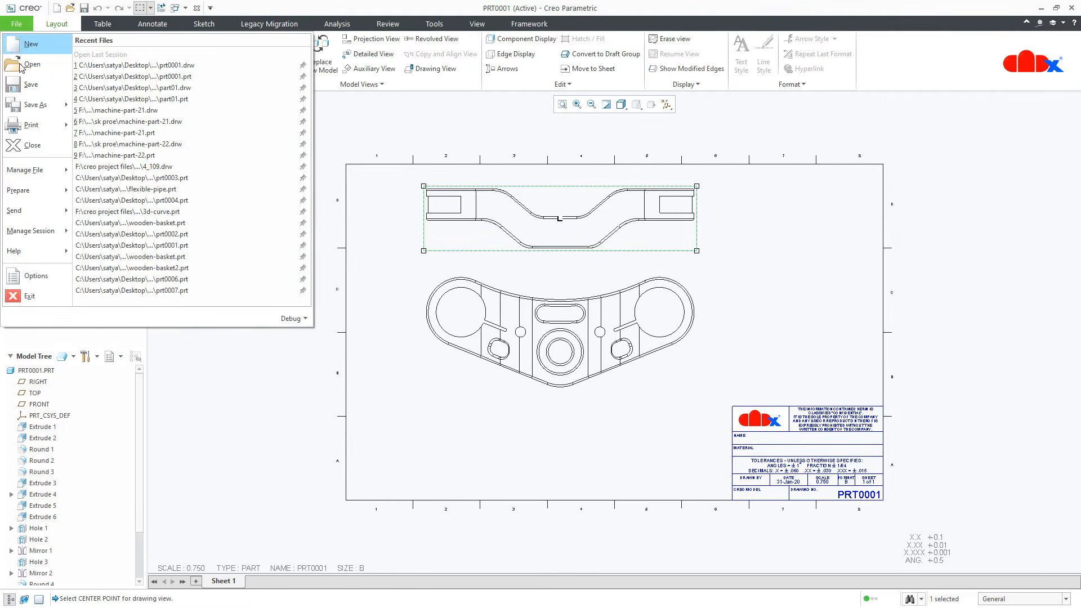
pyautogui.moveTo(29, 192)
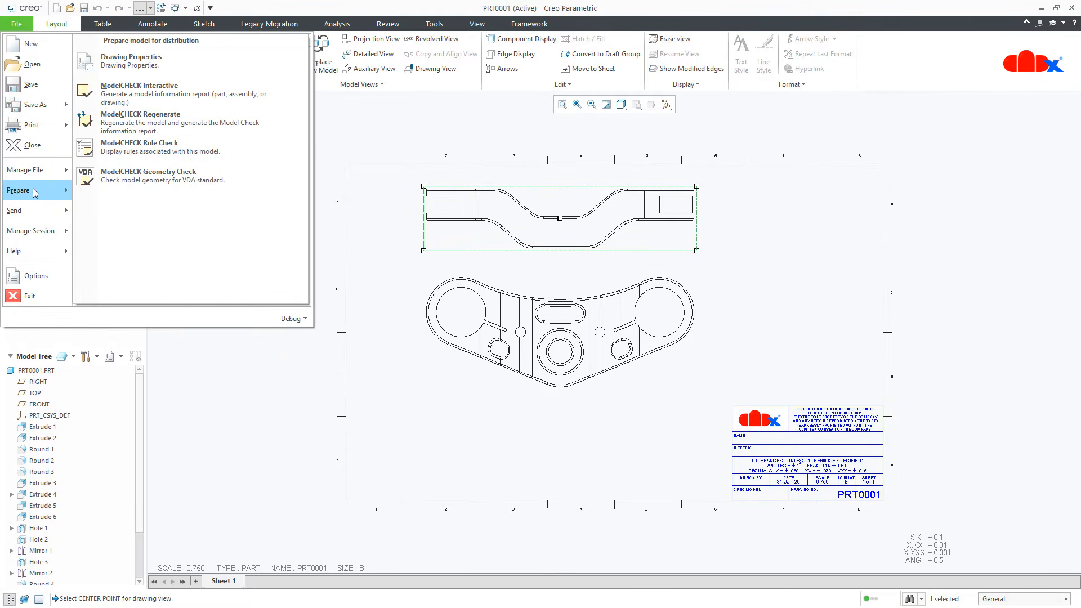
pyautogui.click(152, 64)
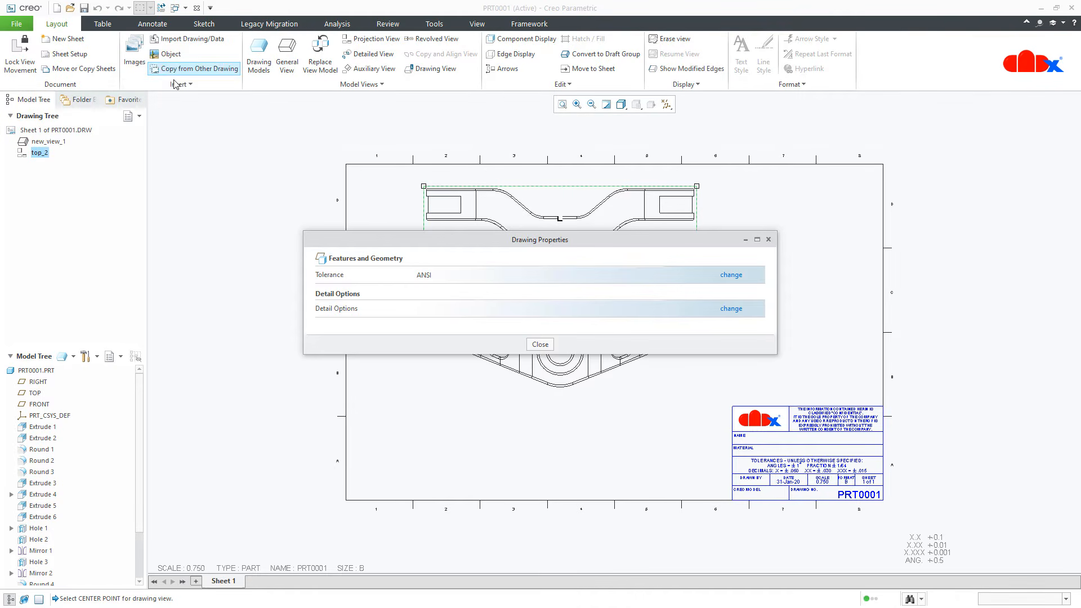
pyautogui.click(731, 309)
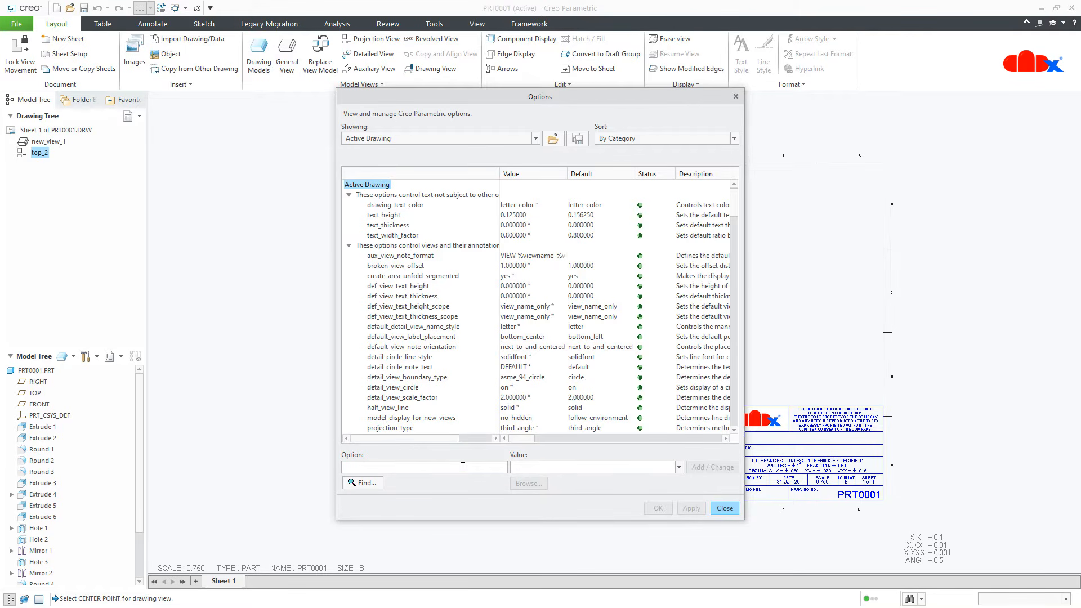
pyautogui.click(463, 466)
pyautogui.write('projection_type')
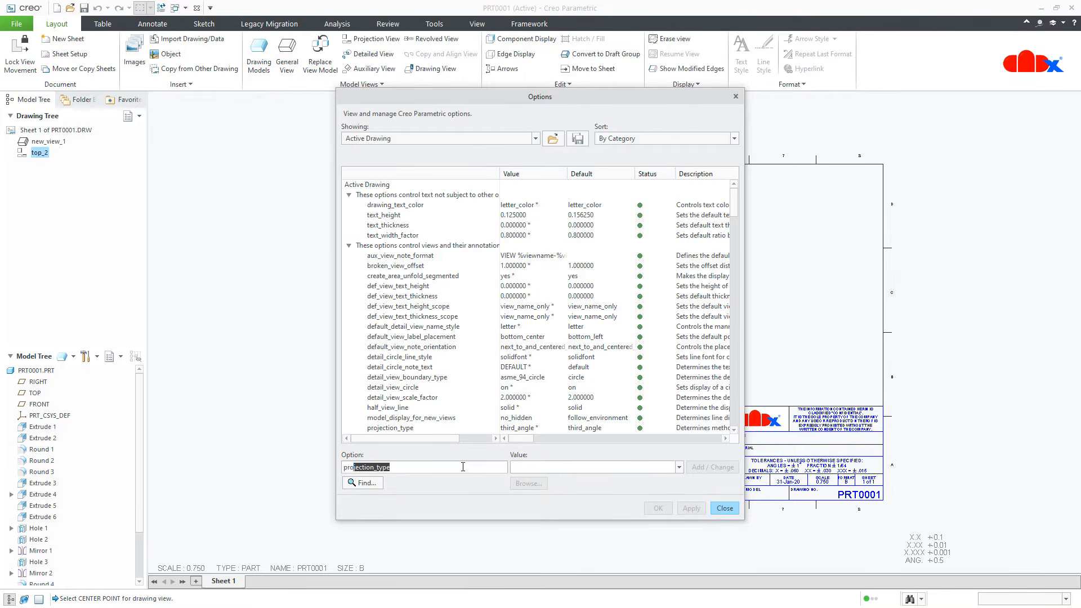
pyautogui.press('Return')
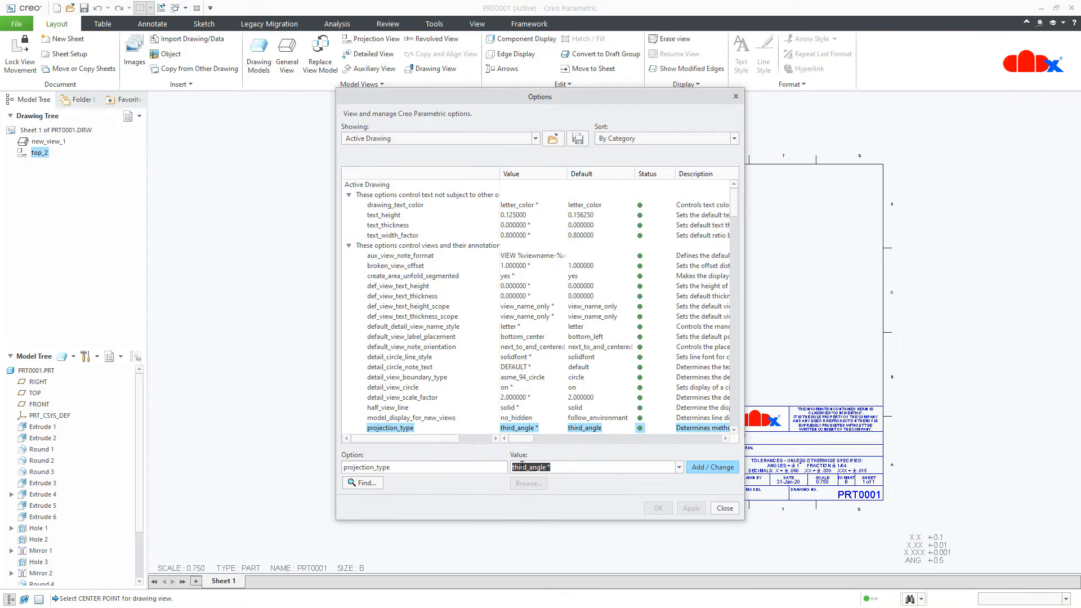
pyautogui.click(678, 467)
pyautogui.click(670, 489)
pyautogui.click(721, 469)
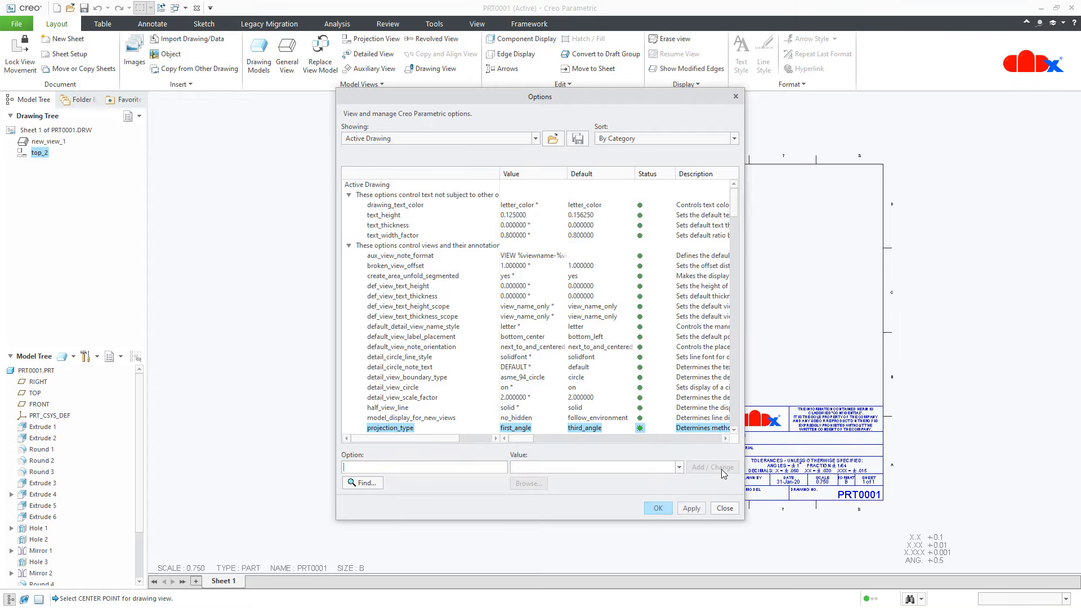
pyautogui.click(699, 509)
pyautogui.click(724, 508)
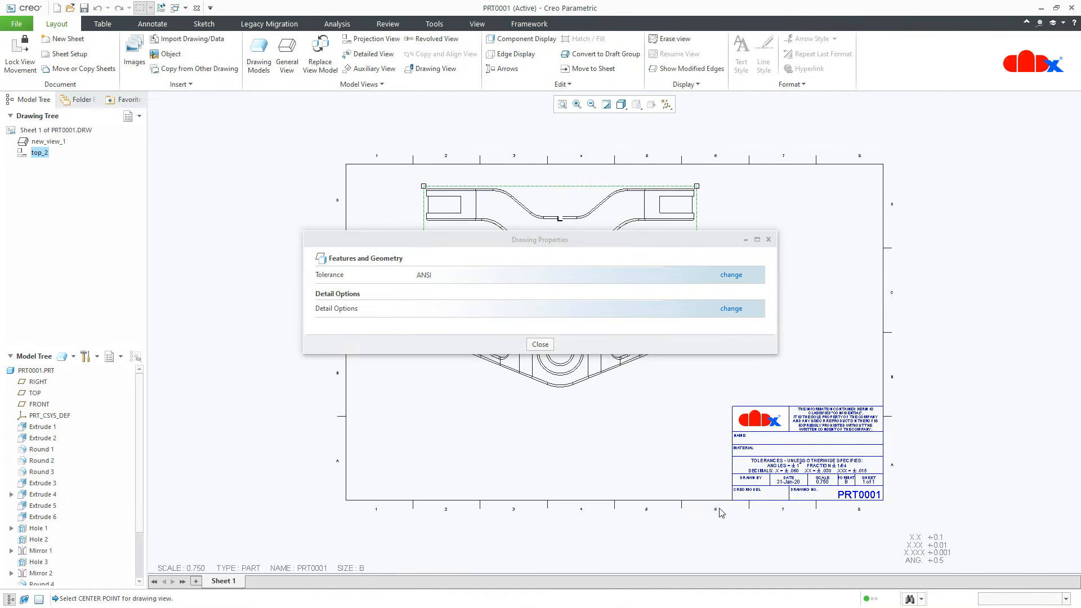
pyautogui.click(540, 345)
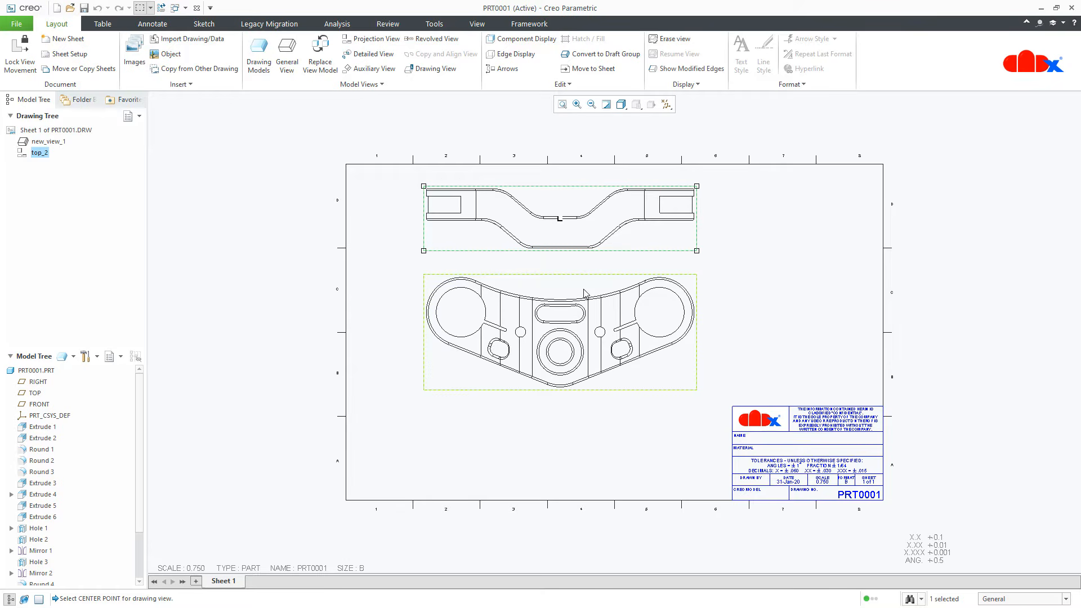
# Delete the projection view above the general view and project a new one in its place.
pyautogui.click(604, 231)
pyautogui.press('Delete')
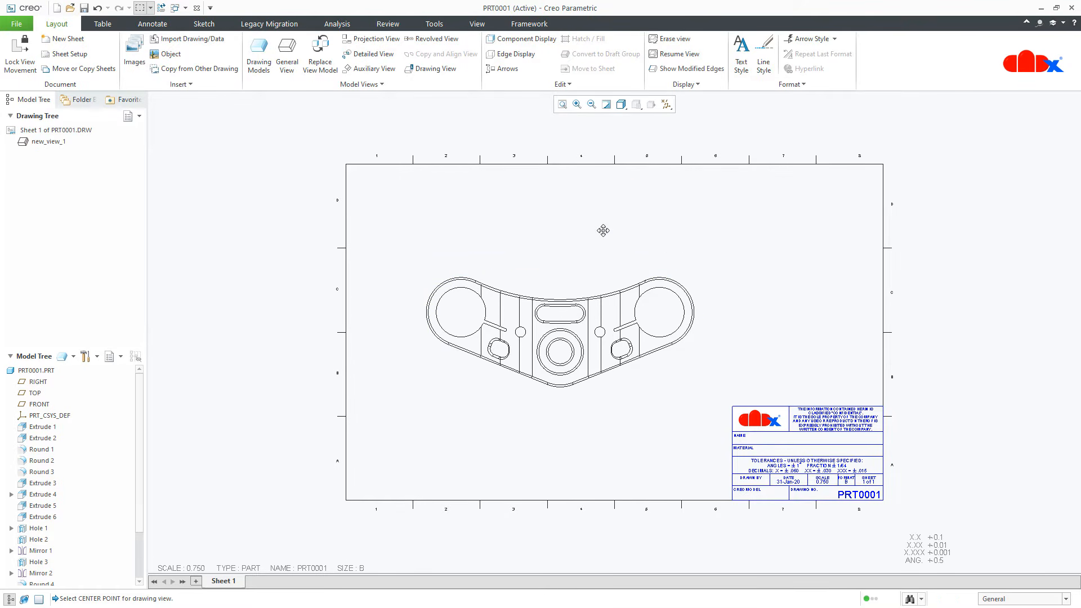
pyautogui.click(602, 311)
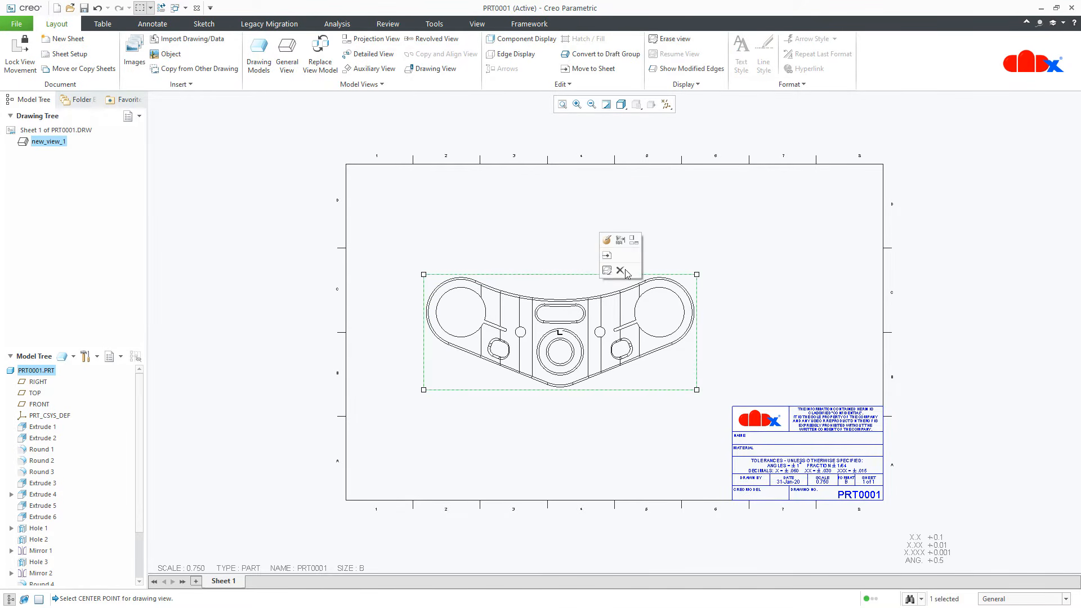
pyautogui.click(631, 240)
pyautogui.click(607, 223)
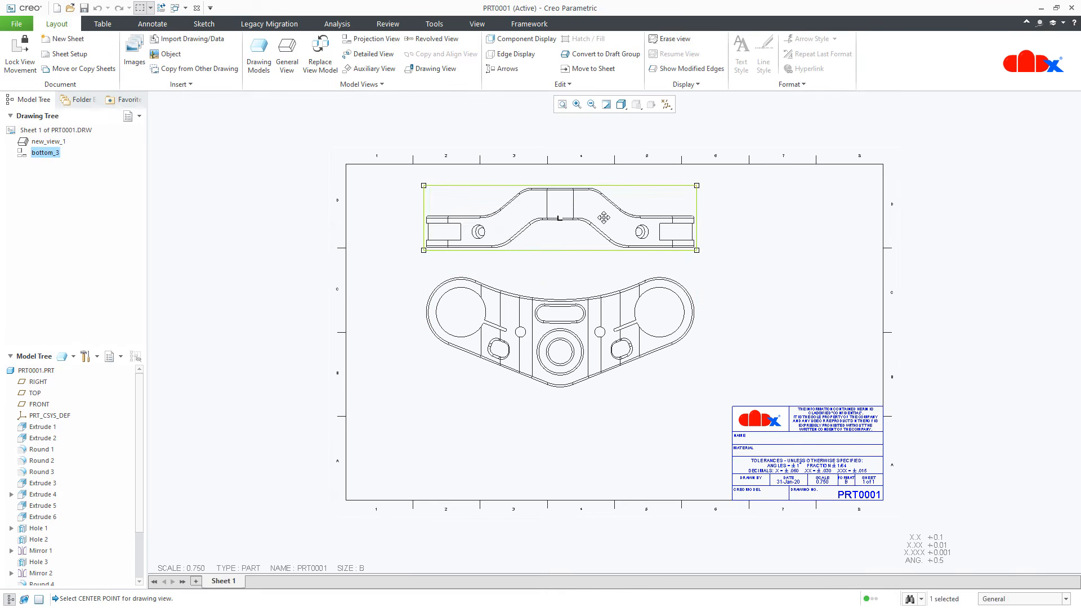
# Project a side view from the general view into the space to its right, and deselect it.
pyautogui.click(628, 382)
pyautogui.click(662, 315)
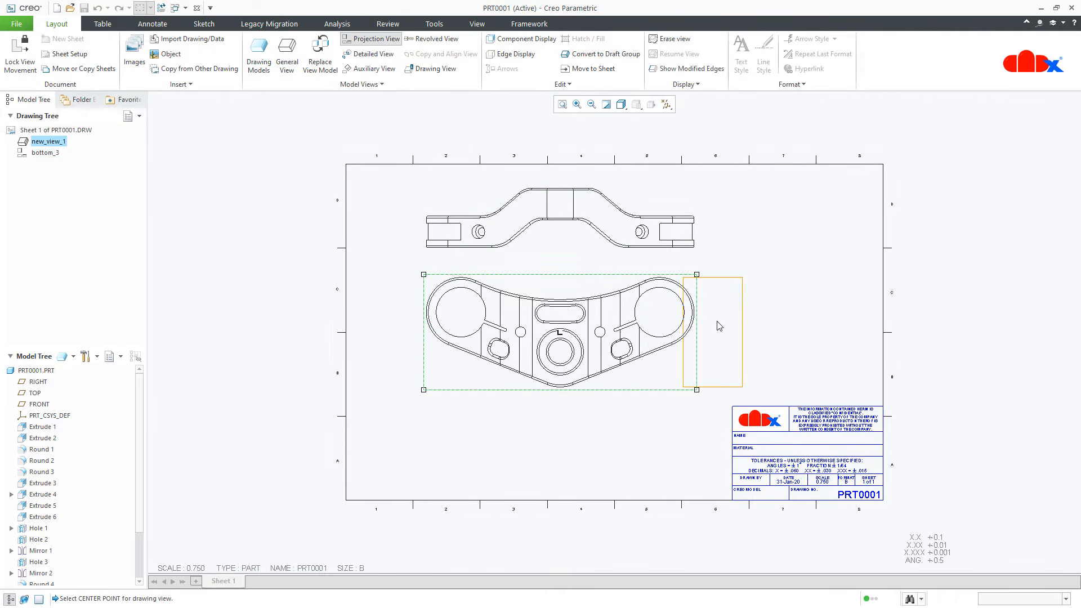
pyautogui.click(768, 325)
pyautogui.click(654, 422)
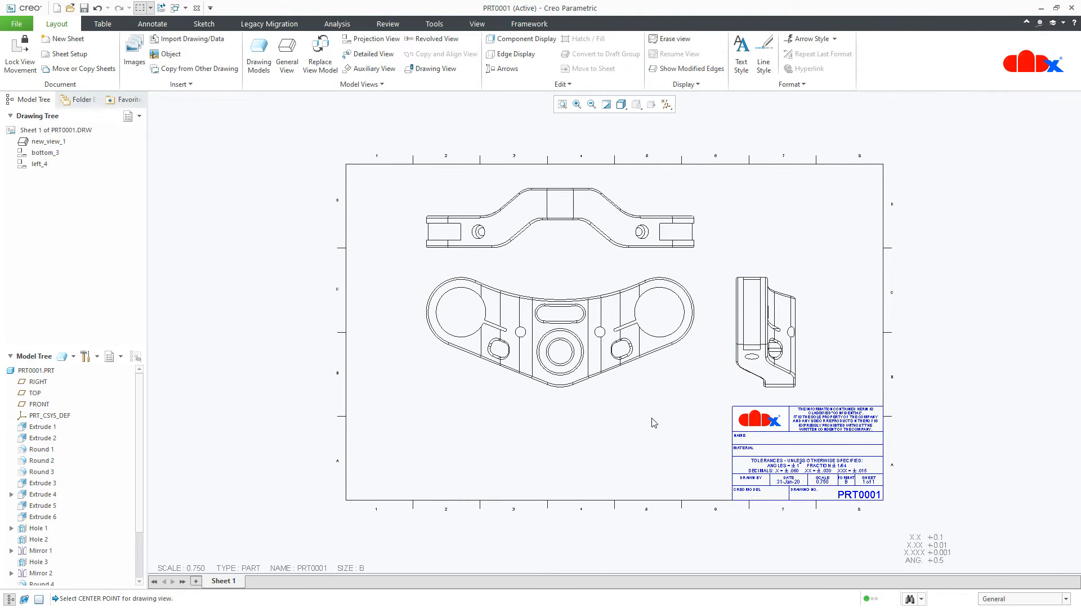
# Place a general view with no combined state and the default isometric orientation in the sheet's upper-right corner, and deselect it.
pyautogui.click(288, 62)
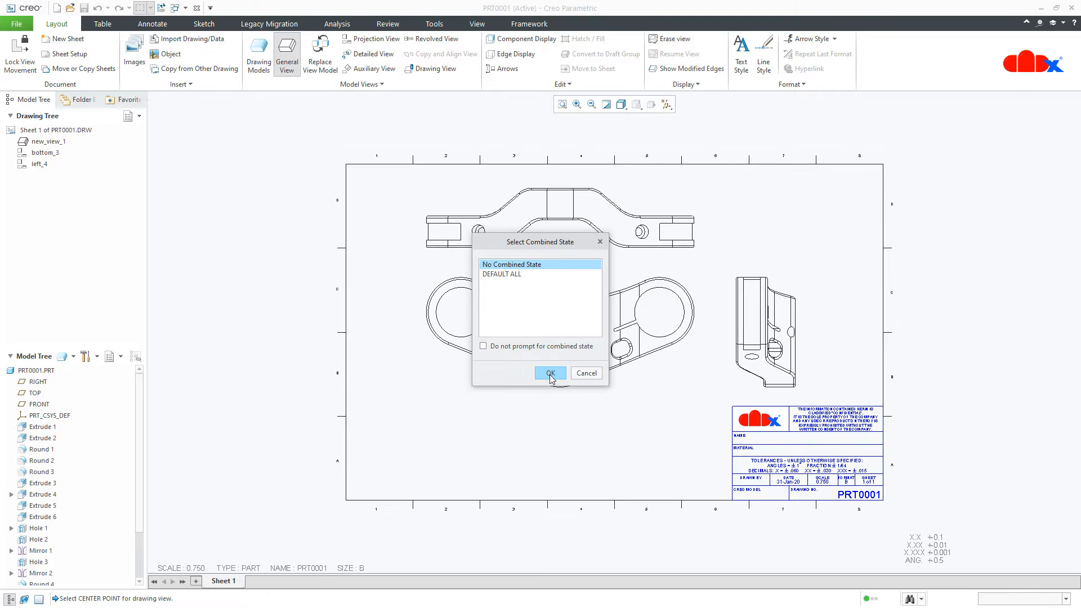
pyautogui.click(552, 372)
pyautogui.click(789, 241)
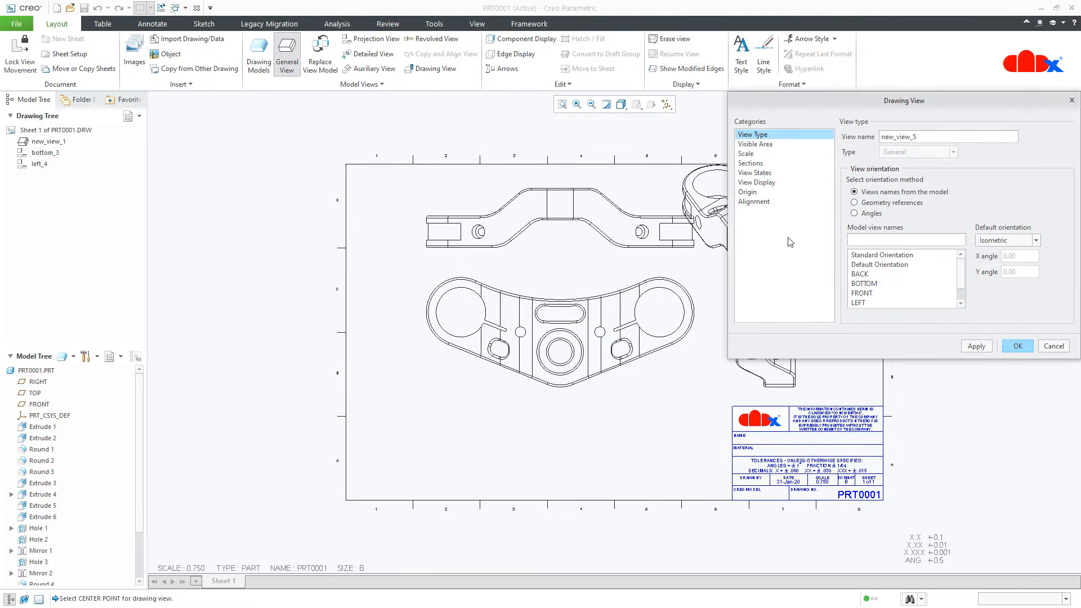
pyautogui.click(1018, 345)
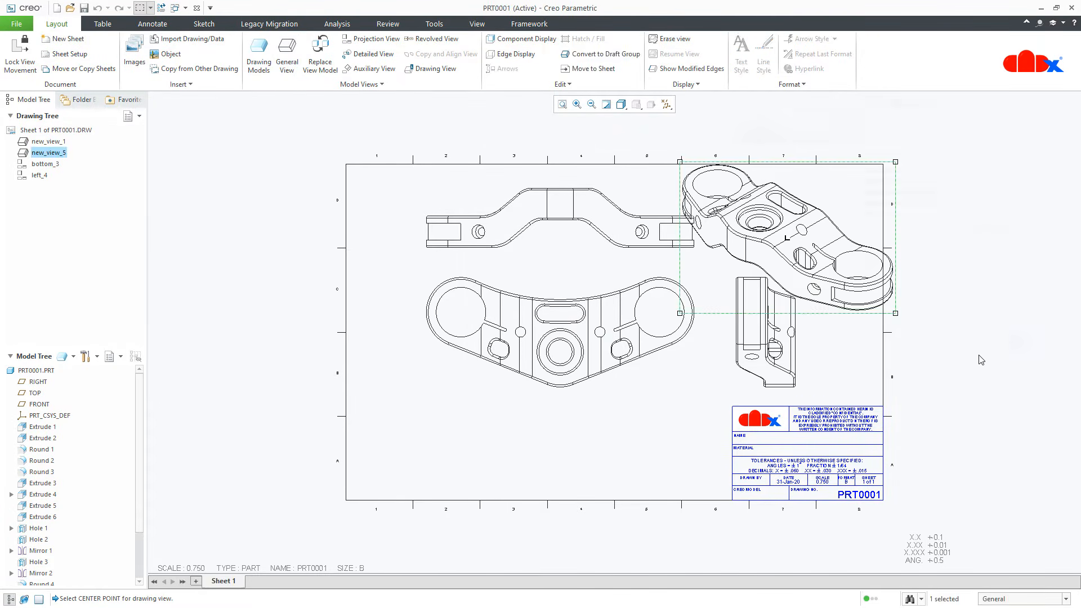
pyautogui.click(616, 420)
# Set the tangent edges display style of the top-oriented general view to None, apply it and close the view properties.
pyautogui.click(532, 376)
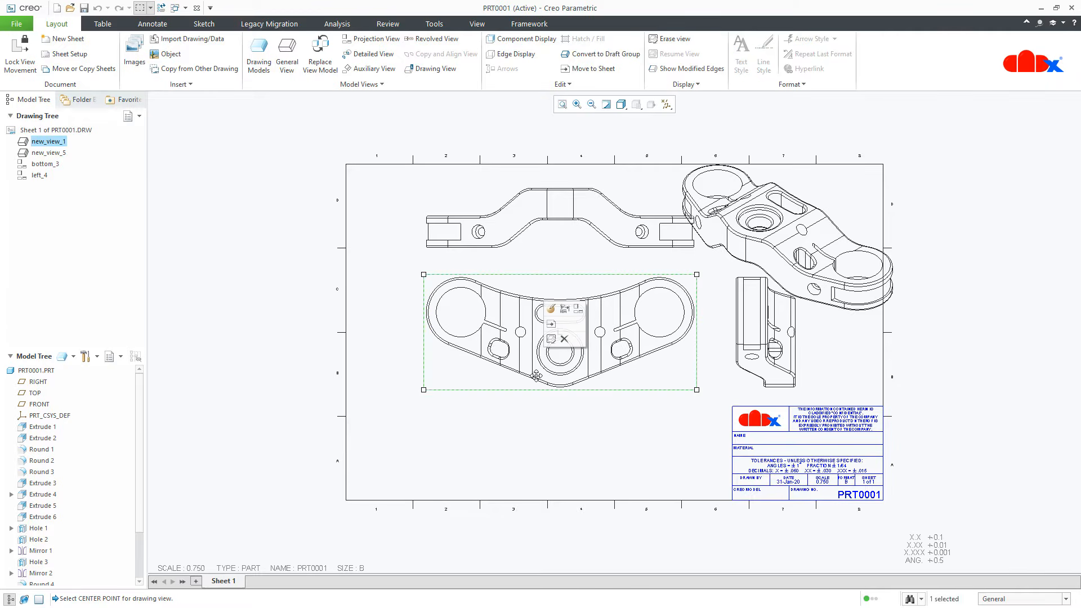
pyautogui.doubleClick(532, 375)
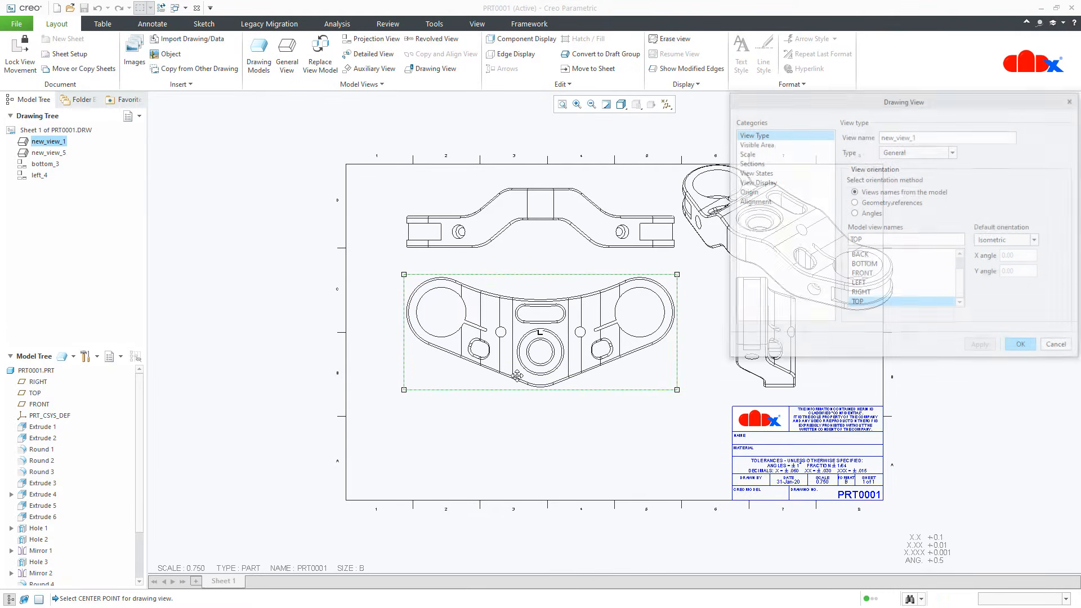
pyautogui.click(764, 184)
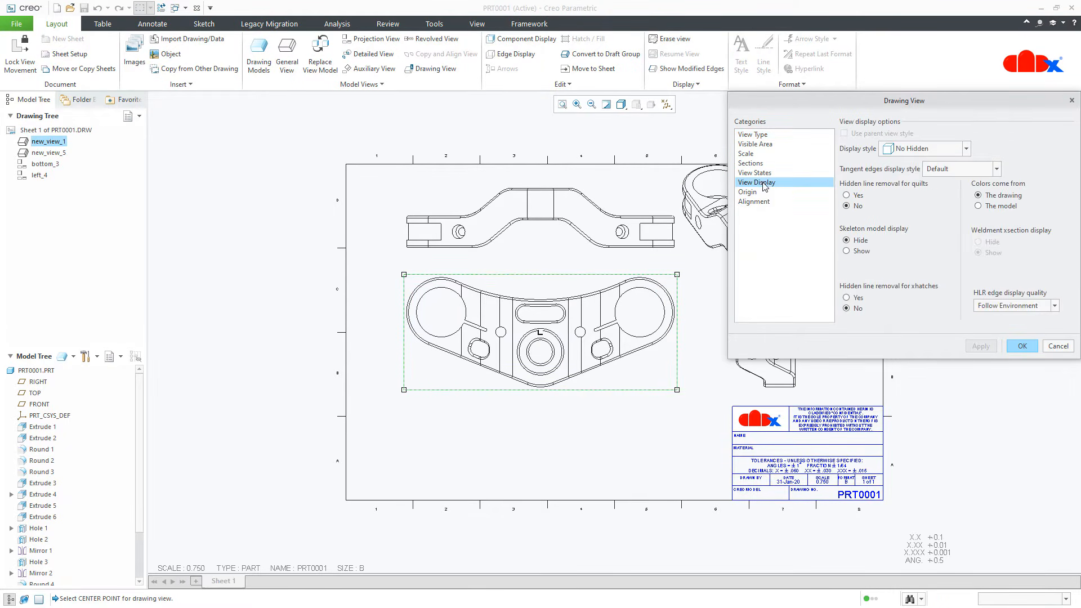
pyautogui.click(948, 170)
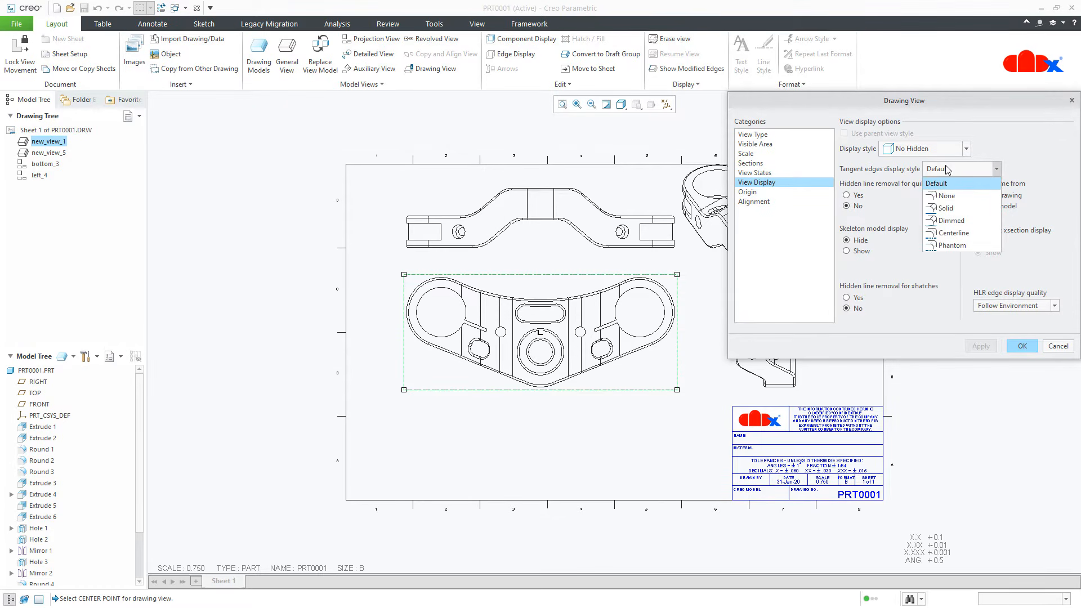
pyautogui.click(947, 196)
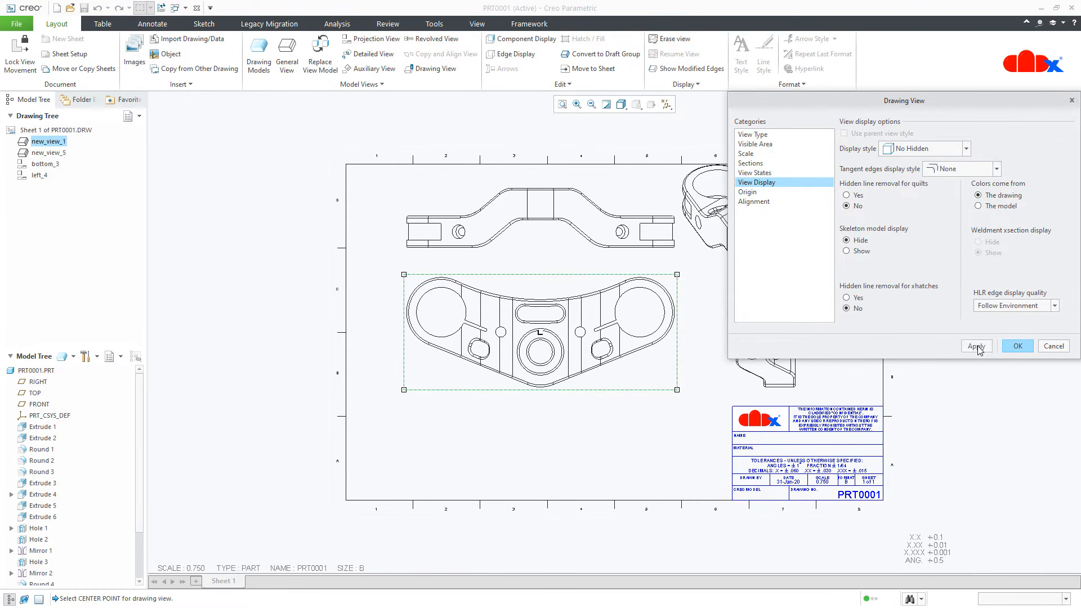
pyautogui.click(979, 347)
pyautogui.click(1022, 346)
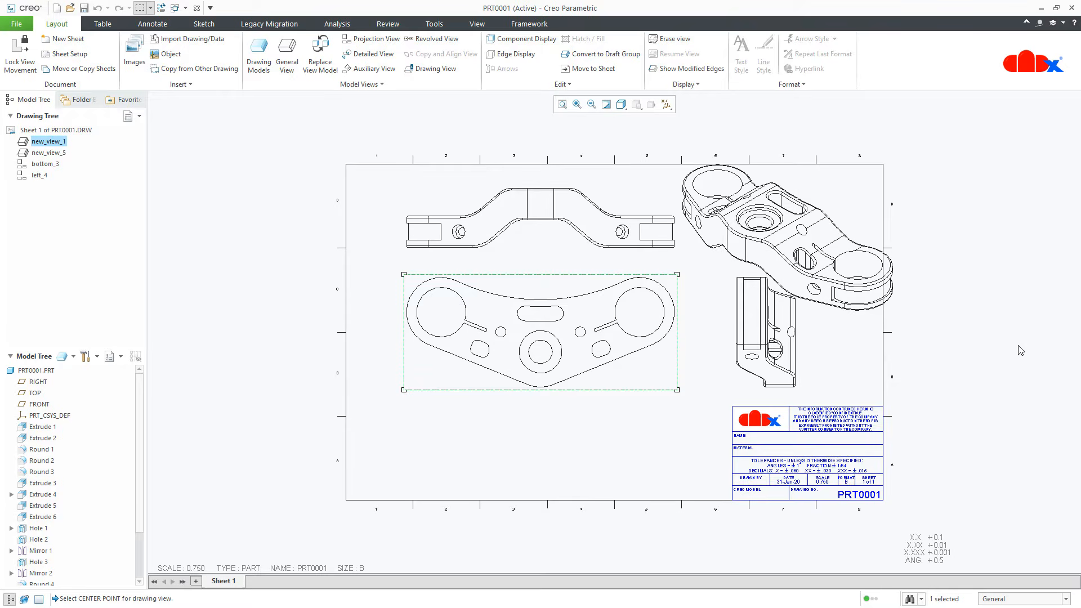
pyautogui.click(681, 415)
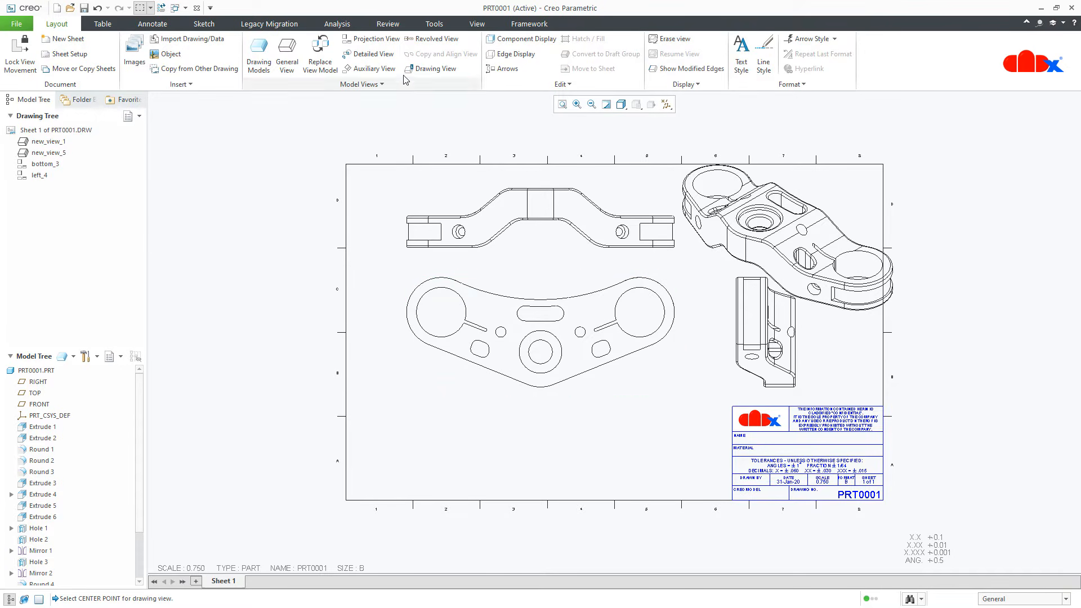
# Create a detailed view of the small rounded slot right of the central bore, enclosing it with a spline, and place it below the parent view.
pyautogui.click(393, 59)
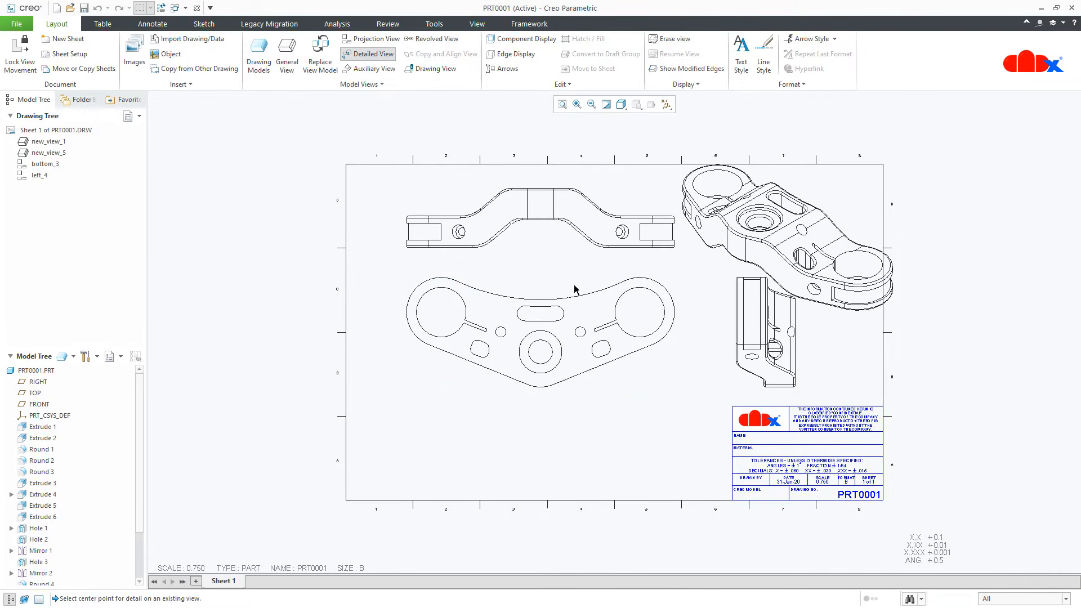
pyautogui.click(600, 346)
pyautogui.scroll(5, 601, 346)
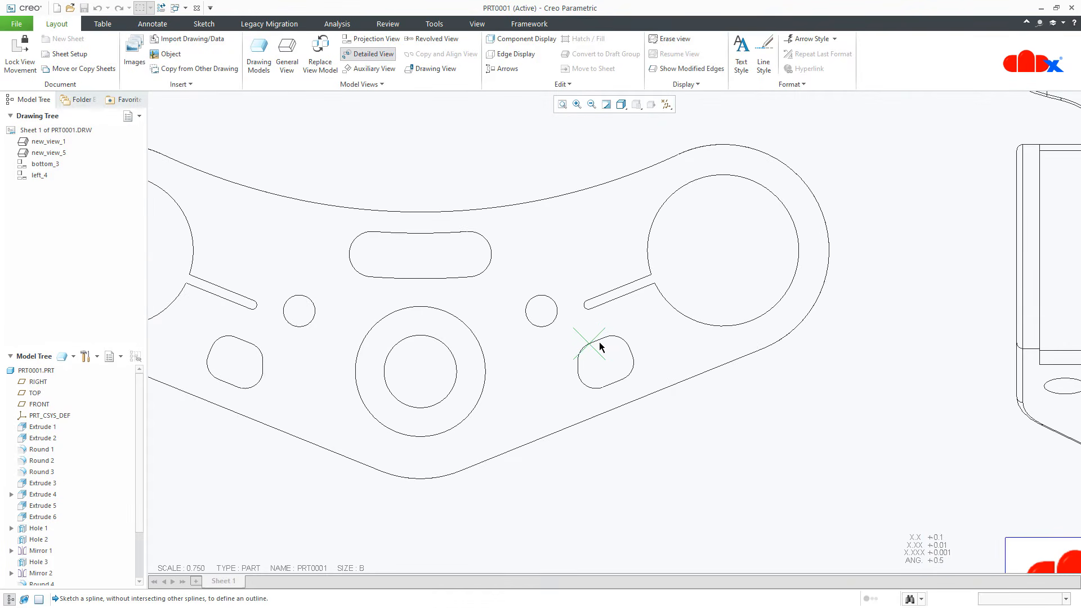
pyautogui.click(566, 346)
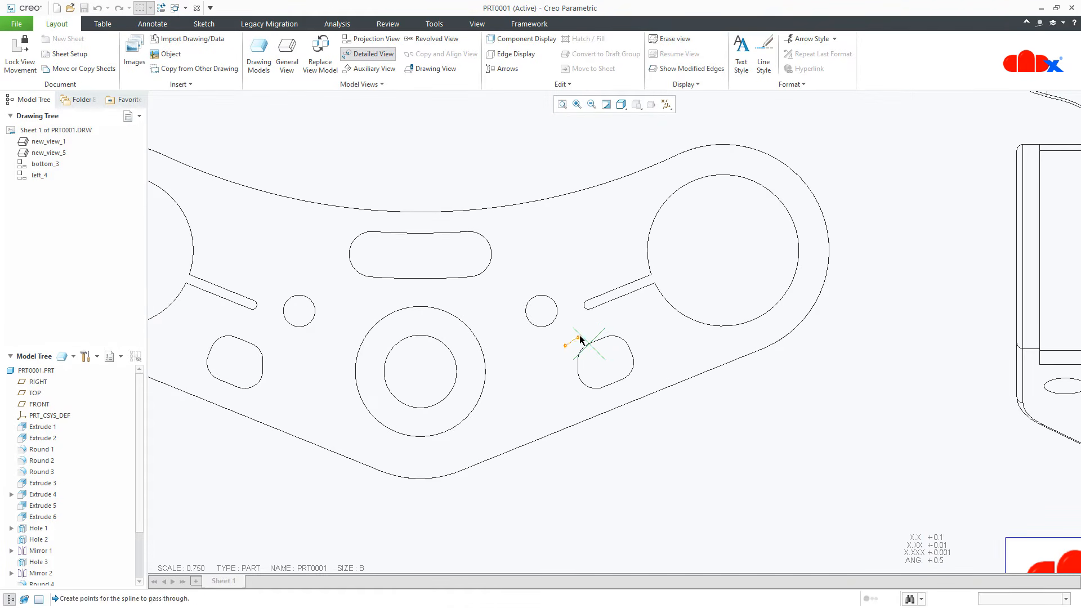
pyautogui.click(620, 328)
pyautogui.click(637, 382)
pyautogui.click(606, 396)
pyautogui.click(558, 362)
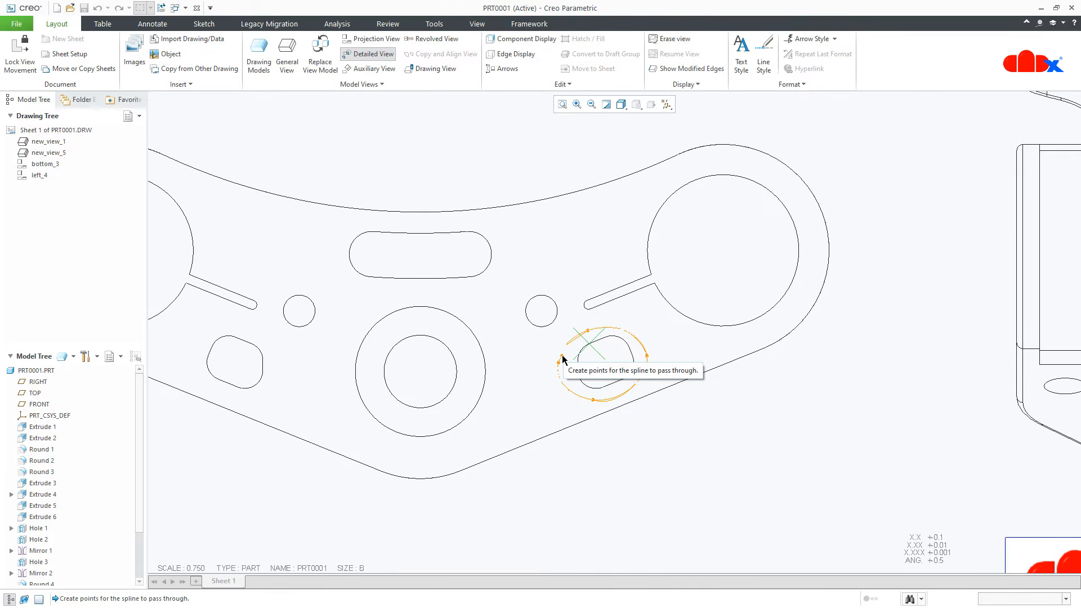
pyautogui.middleClick(563, 358)
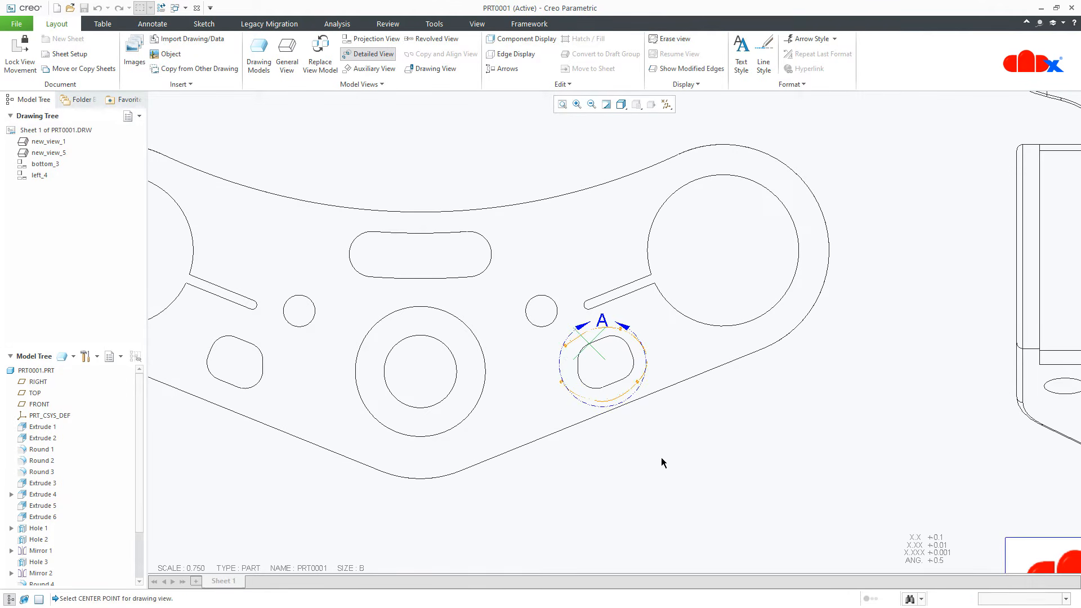
pyautogui.click(768, 530)
# Move the detail label A from above the boundary circle to below it on the parent view.
pyautogui.scroll(2, 682, 493)
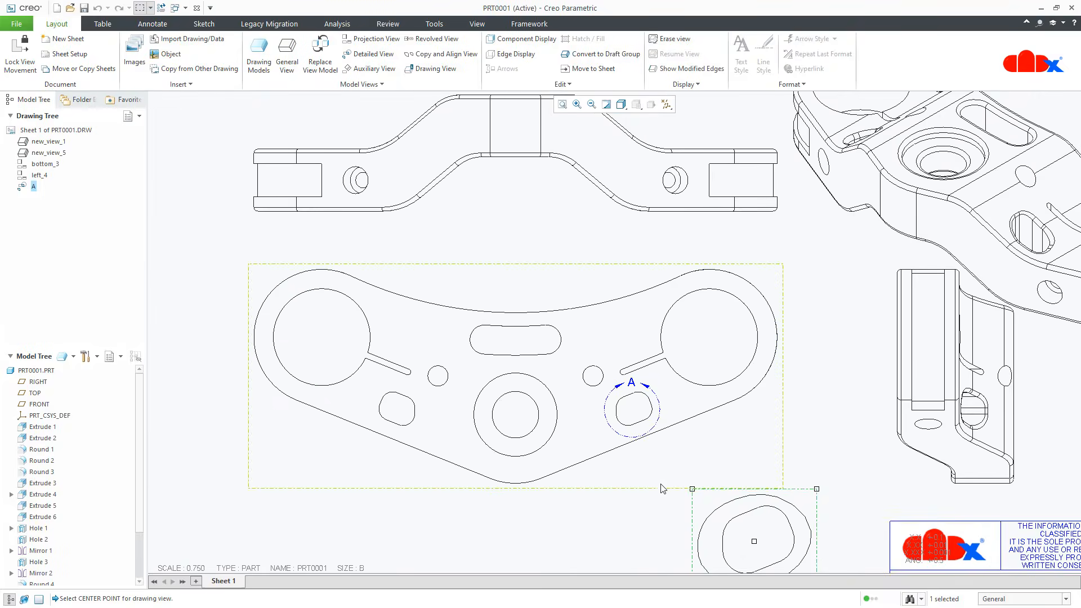
pyautogui.moveTo(664, 487); pyautogui.dragTo(607, 314, button='middle')
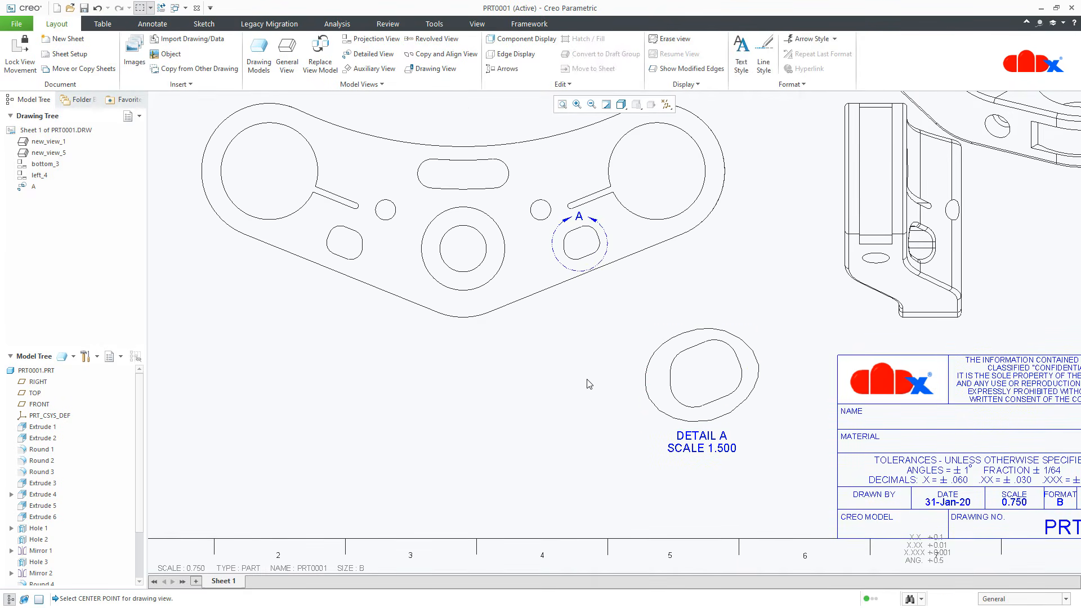
pyautogui.click(579, 218)
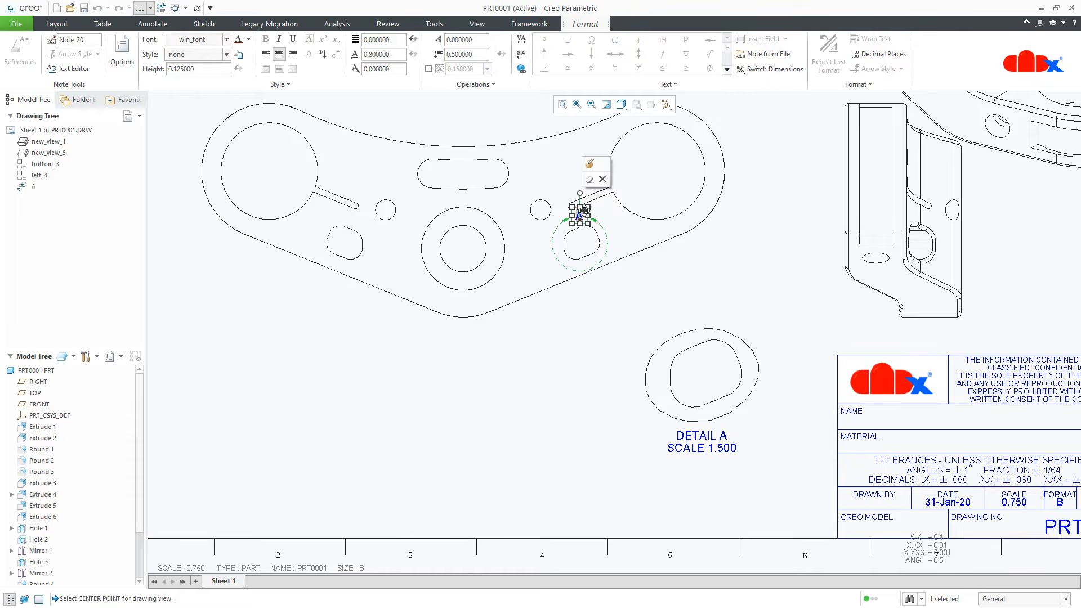
pyautogui.moveTo(584, 213); pyautogui.dragTo(610, 286)
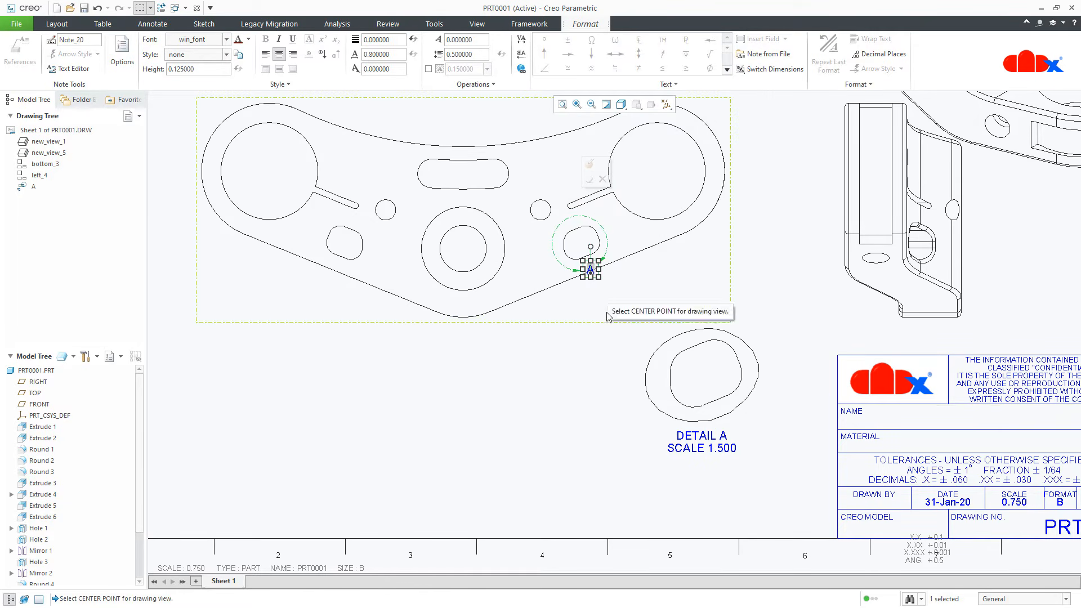
pyautogui.click(606, 322)
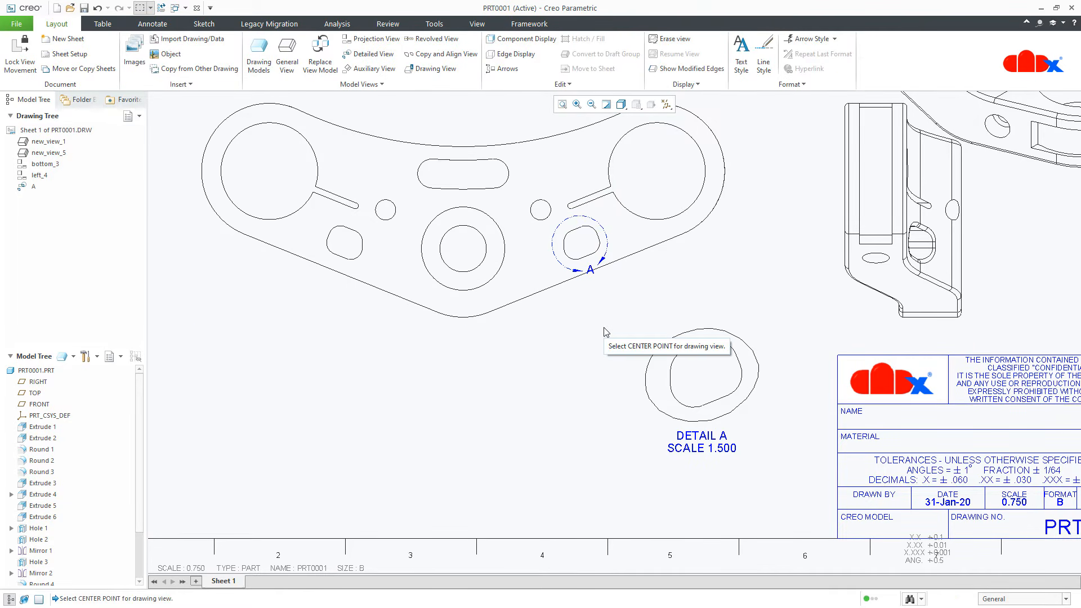
# Sketch a guide circle slightly larger than the detail A boundary around the slot, and shift it slightly downward.
pyautogui.click(204, 24)
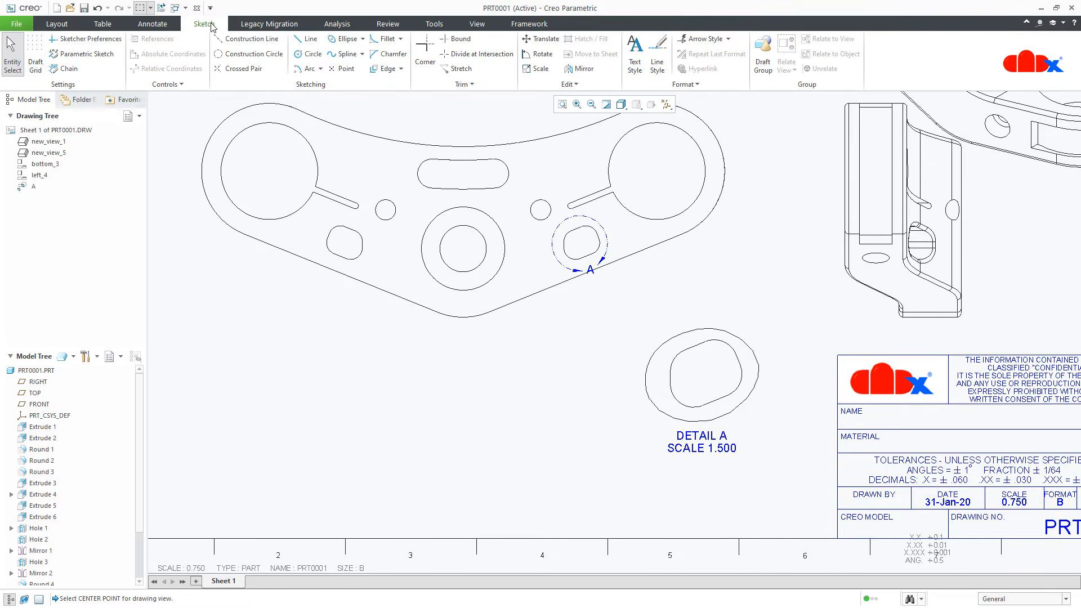
pyautogui.click(309, 53)
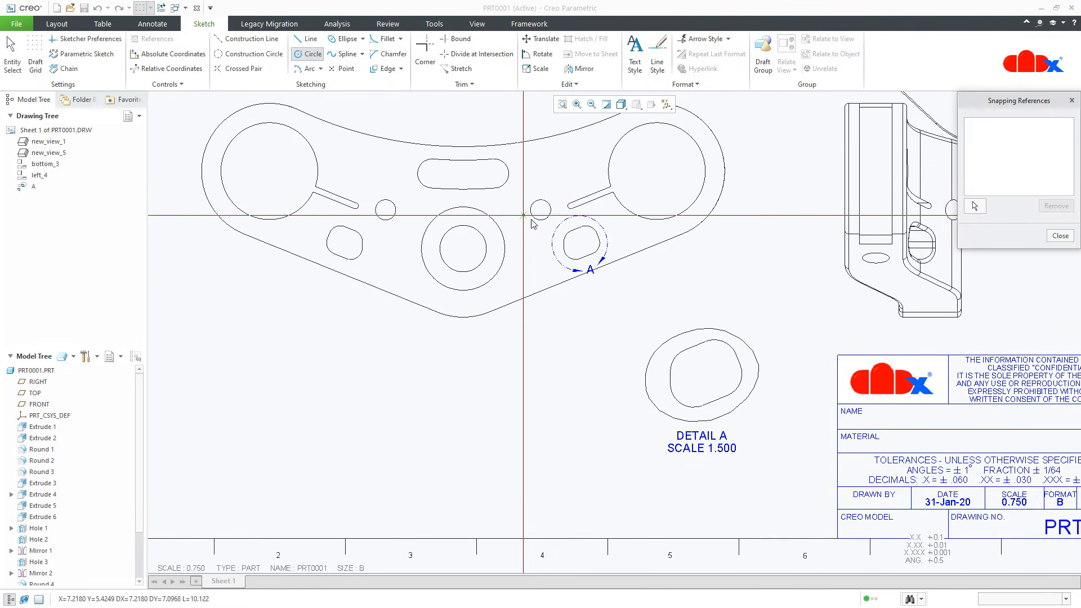
pyautogui.click(584, 243)
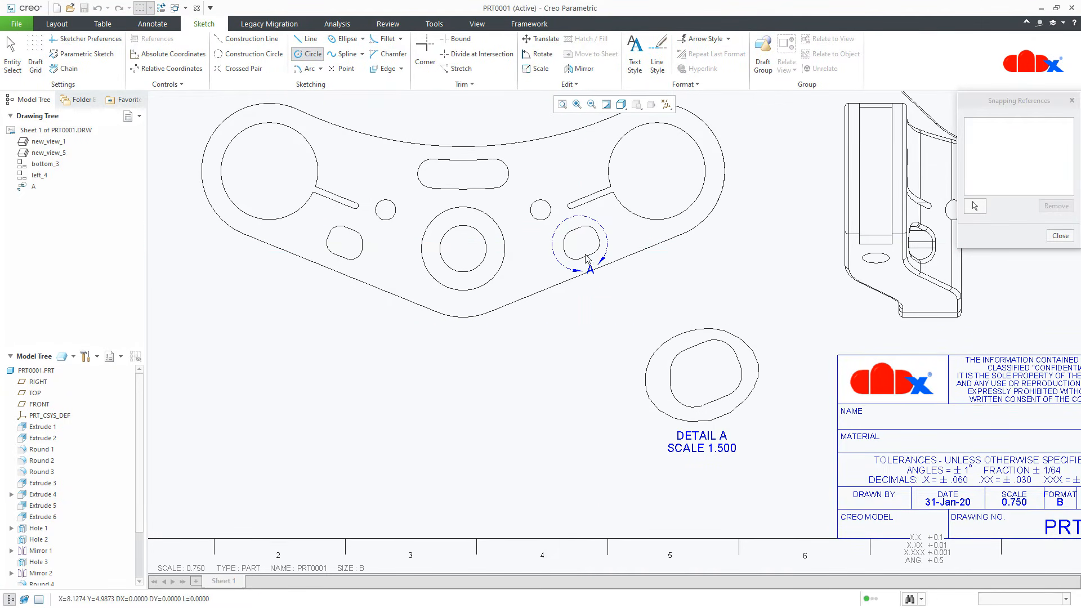
pyautogui.click(589, 280)
pyautogui.middleClick(594, 298)
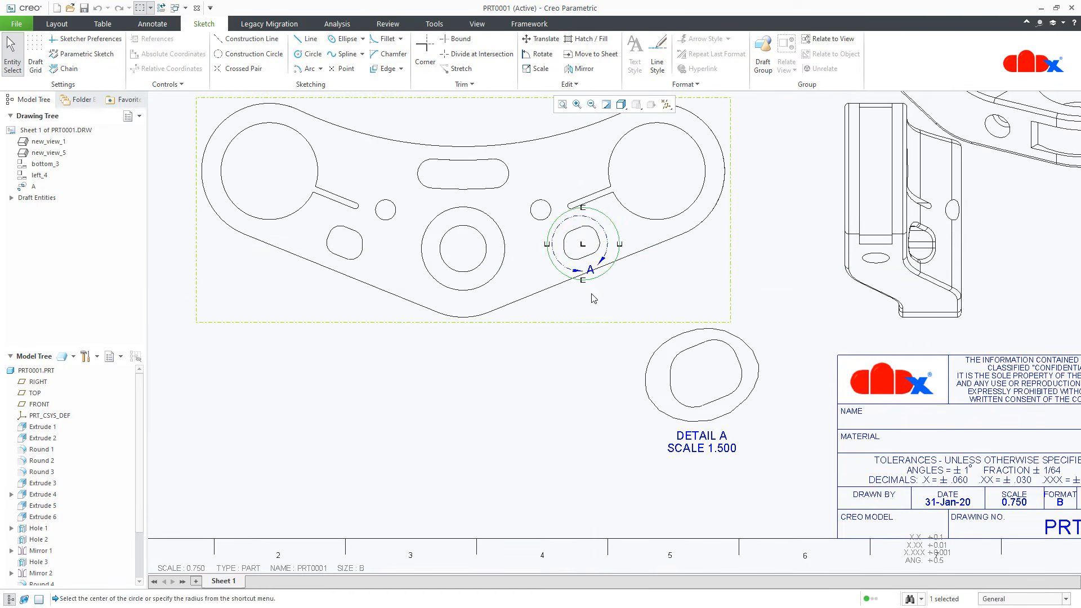
pyautogui.moveTo(582, 245); pyautogui.dragTo(583, 250)
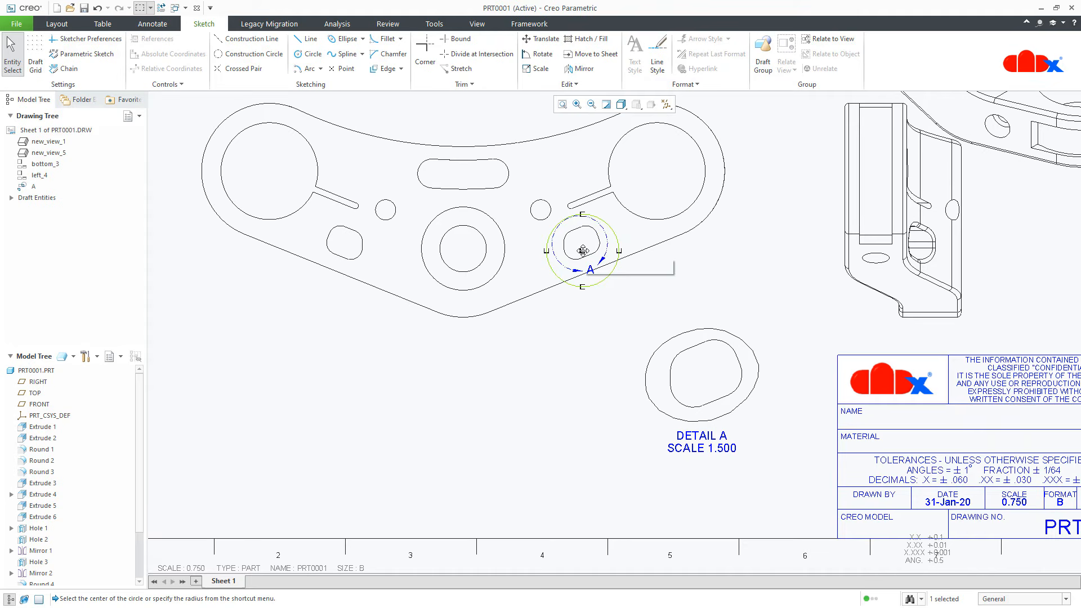
pyautogui.click(577, 344)
# Redefine detail view A's spline boundary by tracing the sketched guide circle, apply it and close the view properties.
pyautogui.doubleClick(714, 394)
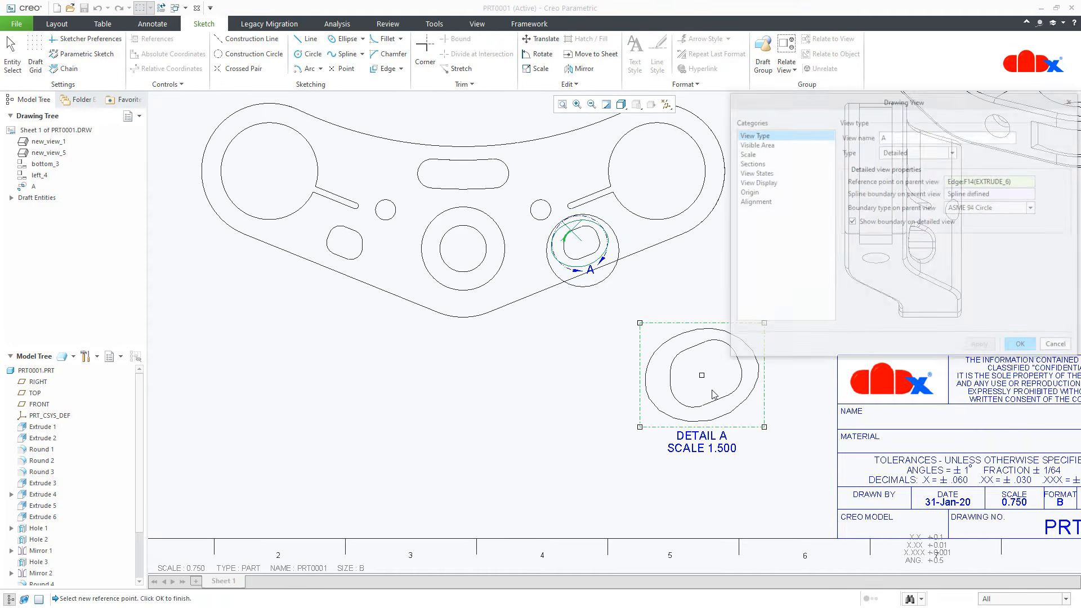
pyautogui.click(1013, 194)
pyautogui.scroll(5, 597, 248)
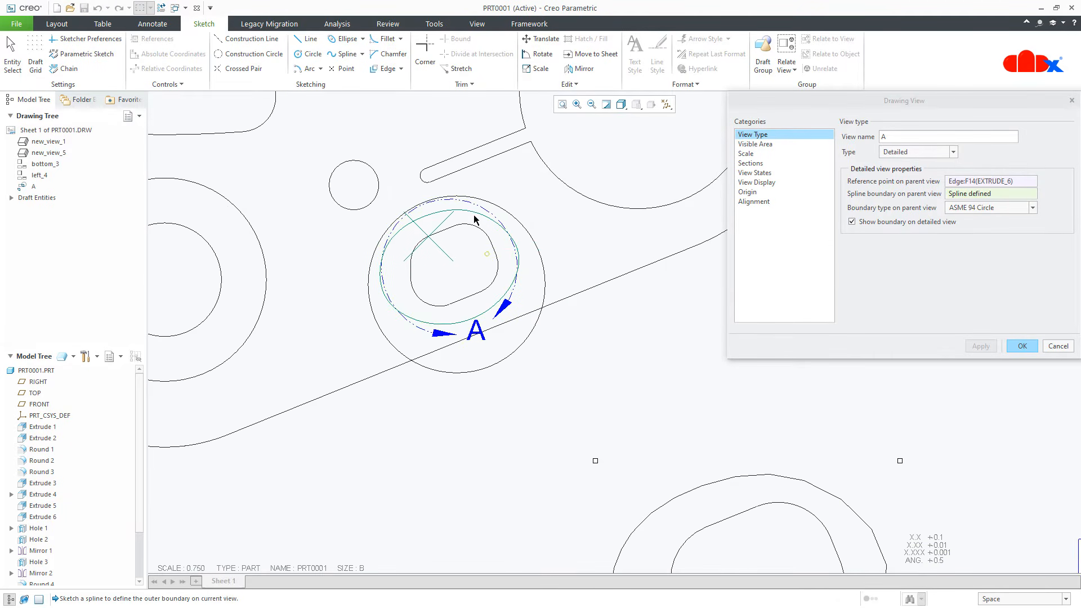
pyautogui.click(494, 205)
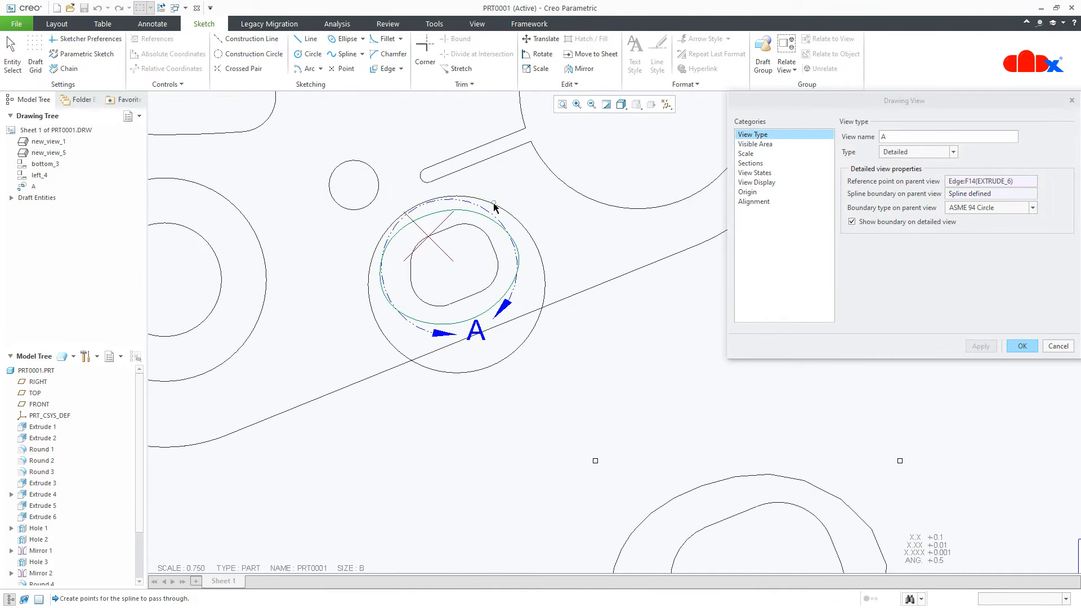
pyautogui.click(517, 219)
pyautogui.click(545, 293)
pyautogui.click(444, 372)
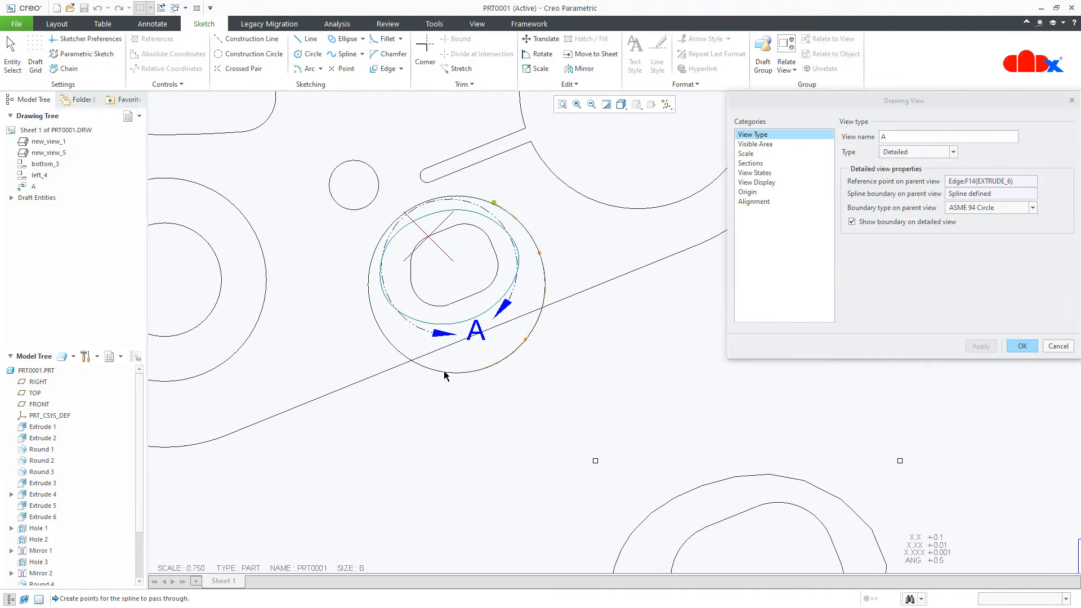
pyautogui.click(397, 350)
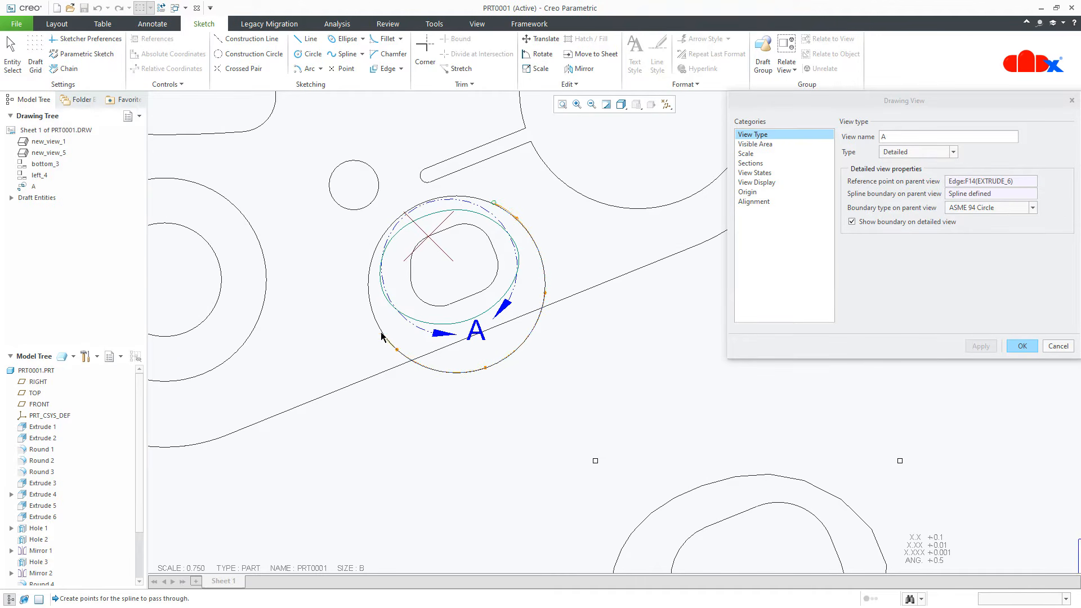
pyautogui.click(372, 258)
pyautogui.middleClick(457, 198)
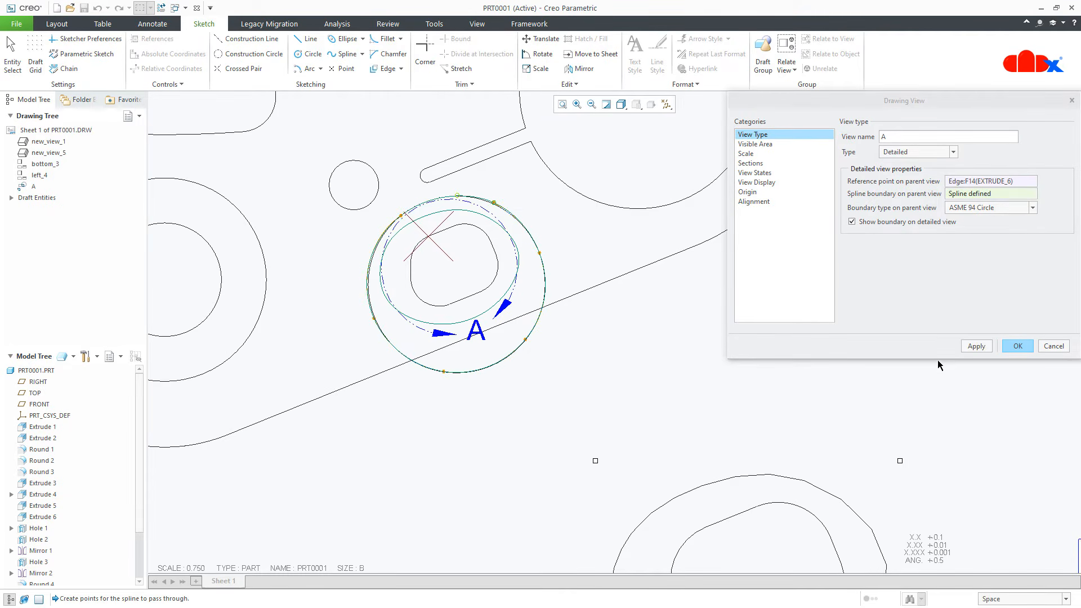
pyautogui.click(981, 346)
pyautogui.click(1019, 346)
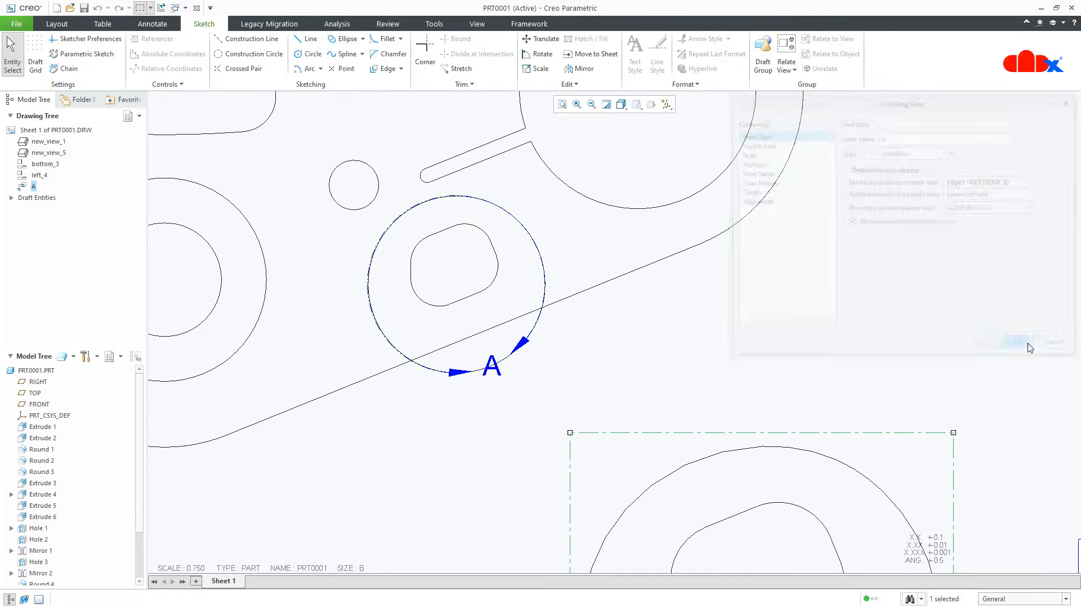
pyautogui.click(848, 365)
# Delete the sketched guide circle around the slot on the parent view.
pyautogui.scroll(2, 784, 366)
pyautogui.moveTo(718, 394)
pyautogui.mouseDown(button='middle')
pyautogui.moveTo(696, 365)
pyautogui.moveTo(672, 261)
pyautogui.mouseUp(button='middle')
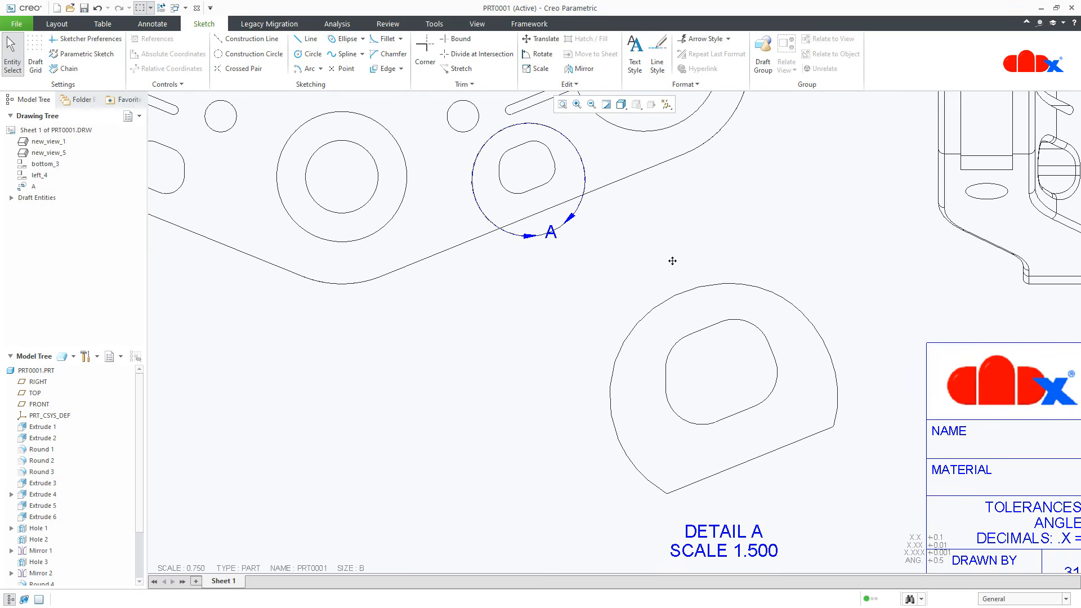
pyautogui.click(563, 232)
pyautogui.press('Delete')
# Add full 2D cross-section B to the top view of the clamp, apply it and close the view properties.
pyautogui.scroll(2, 543, 418)
pyautogui.moveTo(542, 419)
pyautogui.keyDown('shift'); pyautogui.mouseDown(button='middle')
pyautogui.moveTo(650, 436)
pyautogui.moveTo(653, 481)
pyautogui.mouseUp(button='middle'); pyautogui.keyUp('shift')
pyautogui.scroll(1, 650, 437)
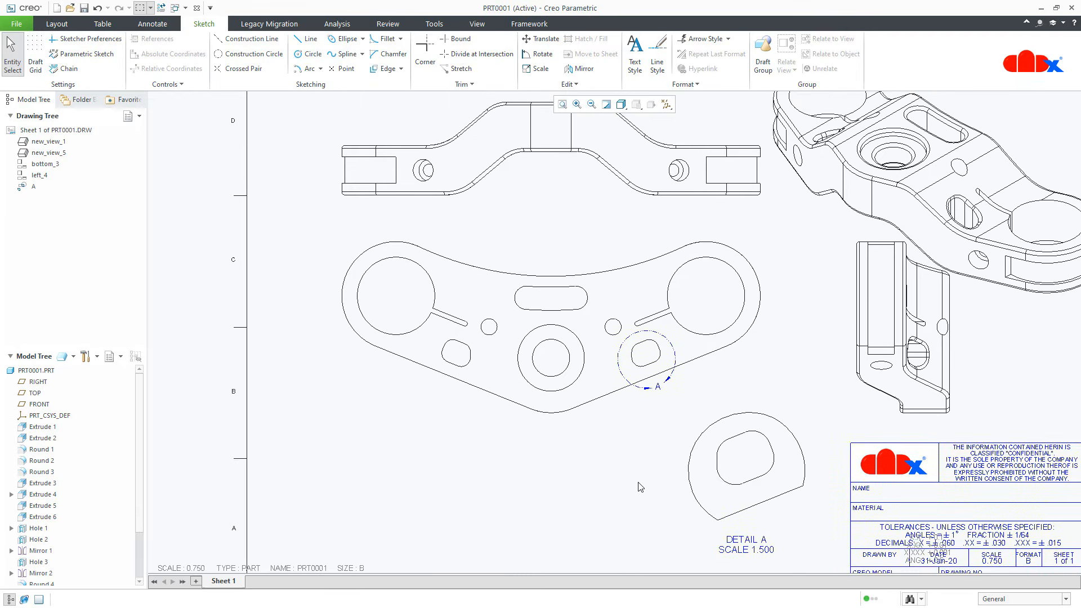
pyautogui.doubleClick(458, 407)
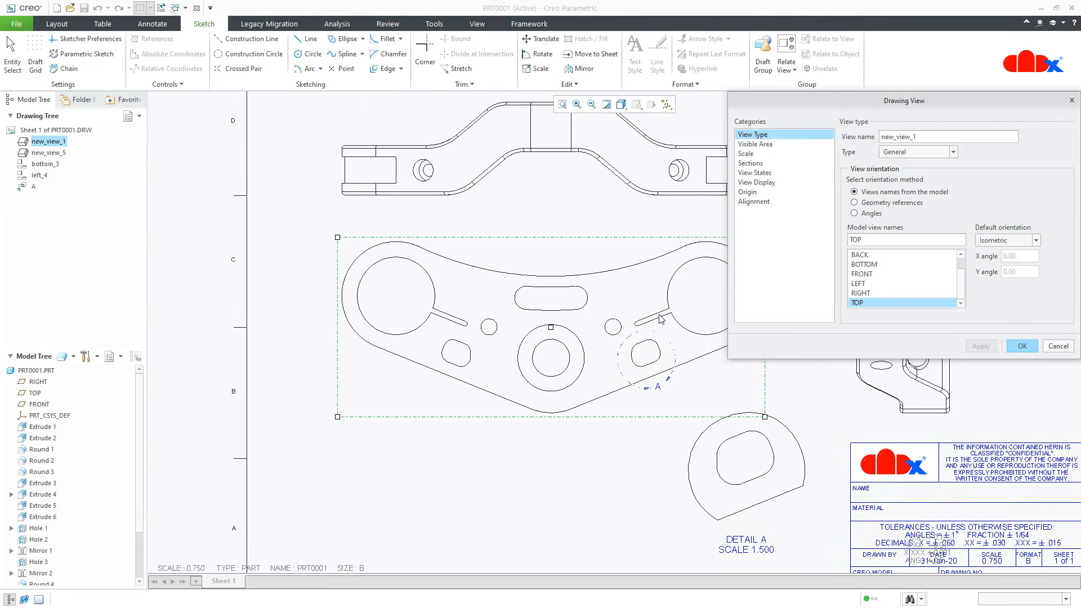
pyautogui.click(768, 163)
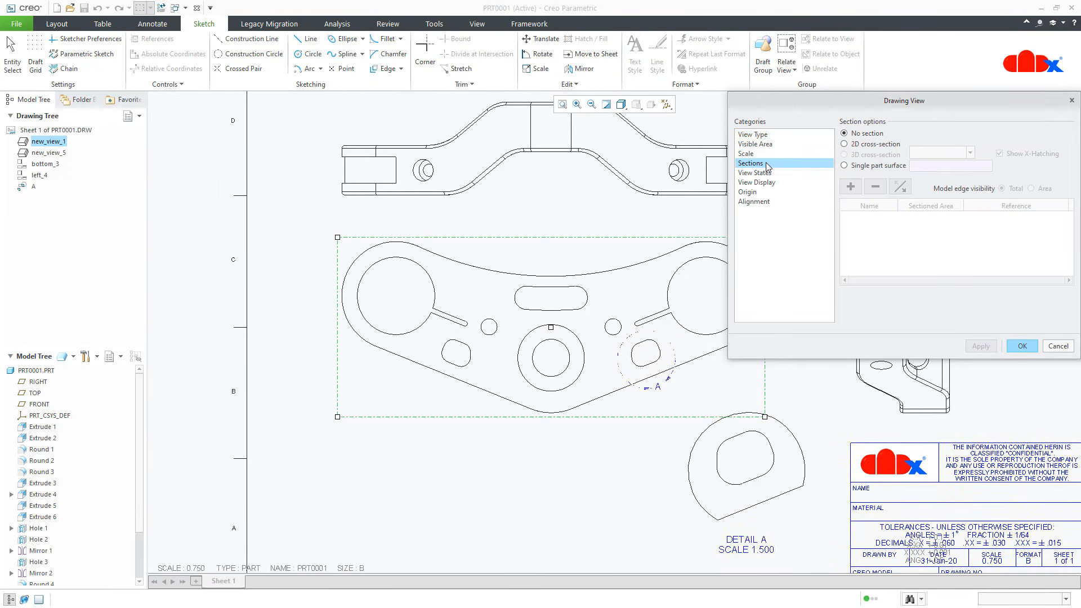
pyautogui.click(844, 145)
pyautogui.click(851, 186)
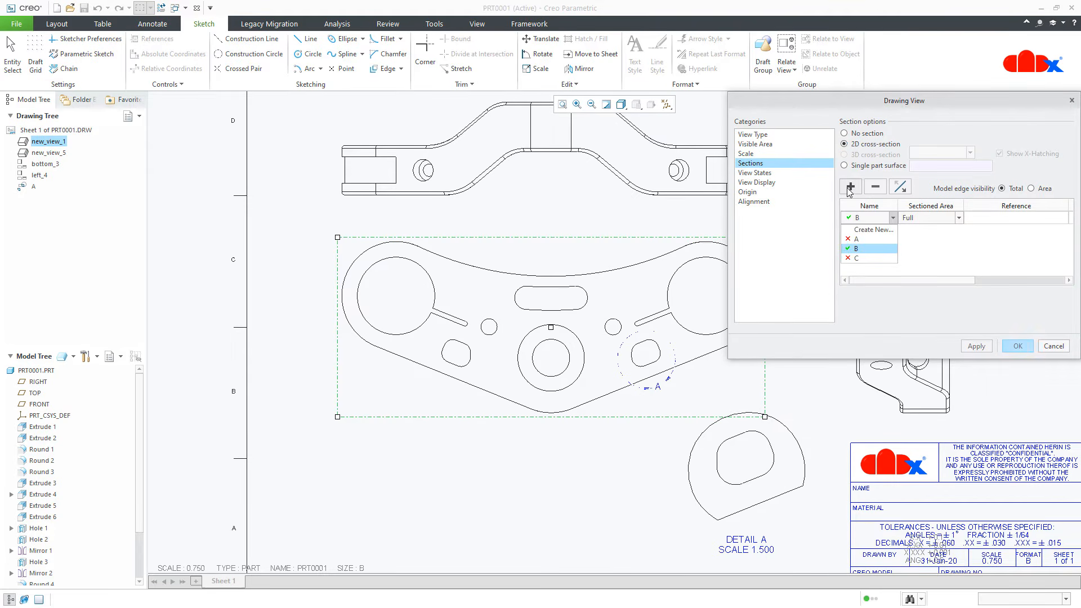
pyautogui.click(865, 249)
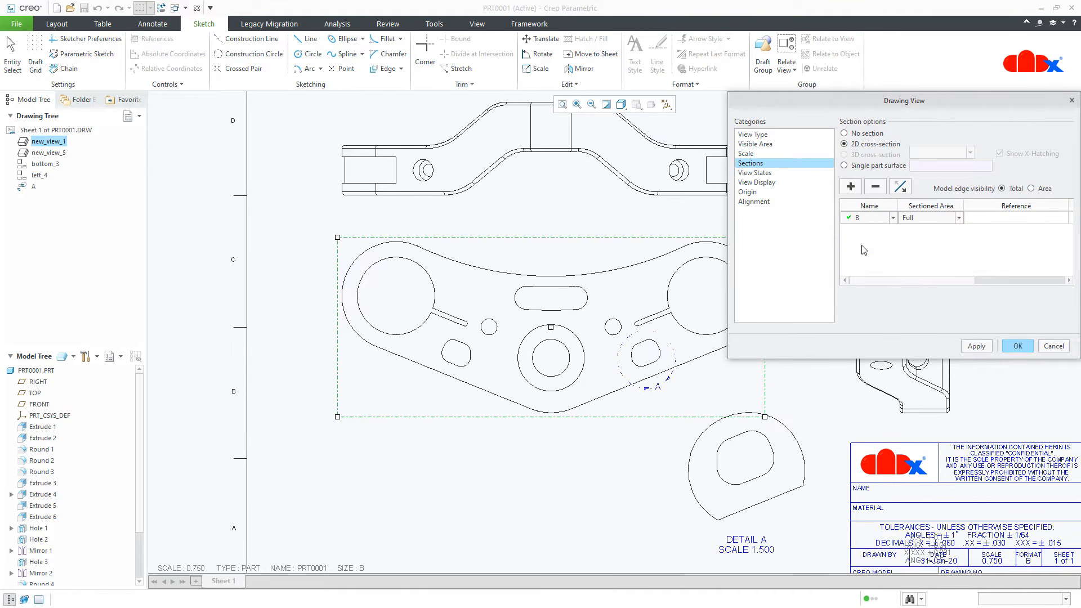
pyautogui.click(977, 346)
pyautogui.click(1022, 346)
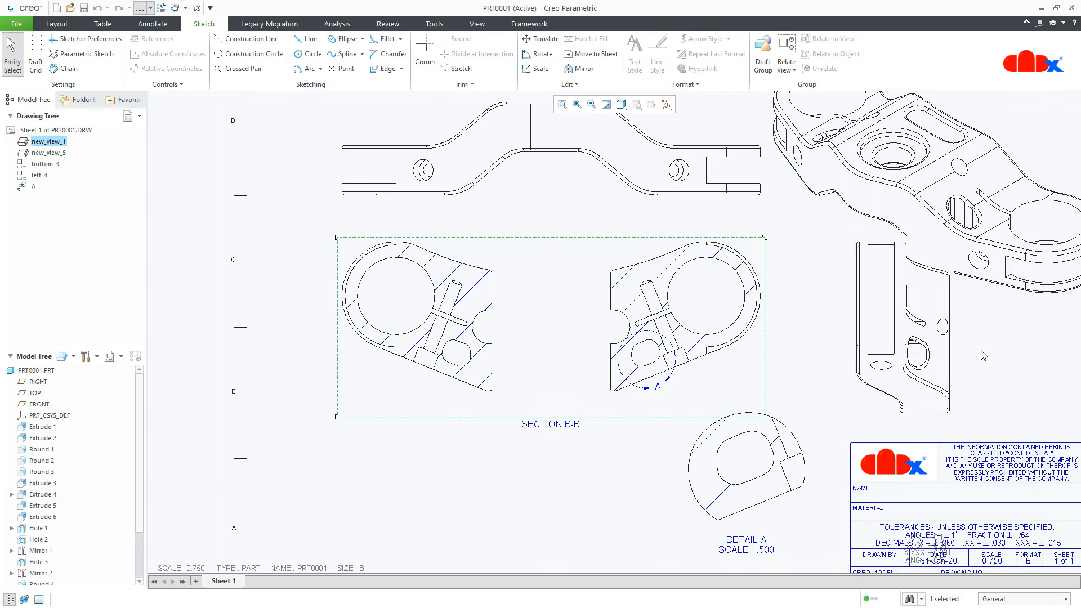
pyautogui.click(518, 498)
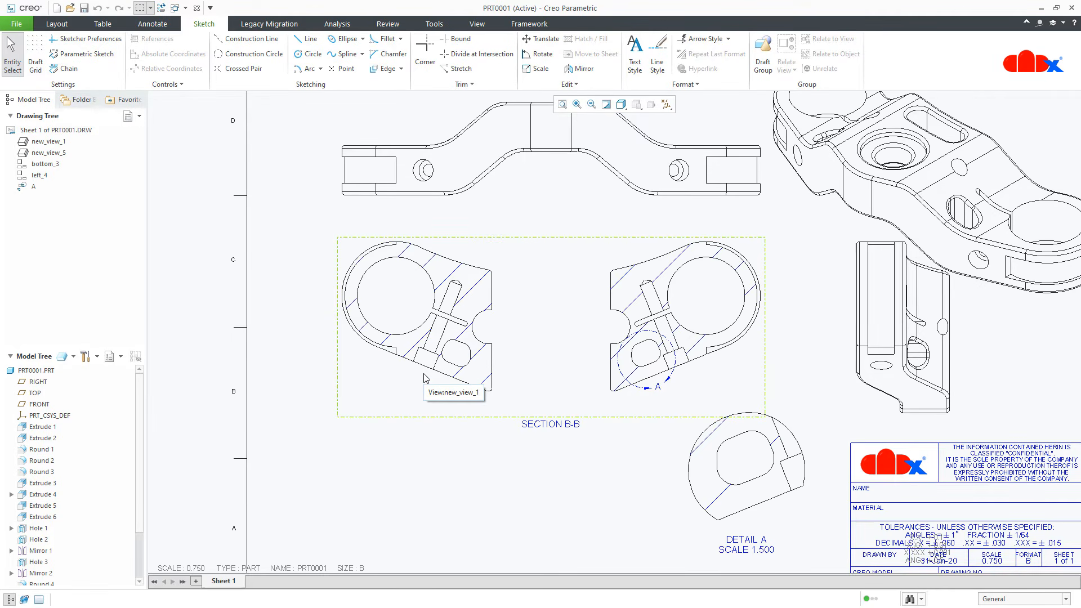
# Change section B's sectioned area to Local and pick the breakout centre on the edge where the left clamp slit meets the bore.
pyautogui.doubleClick(424, 378)
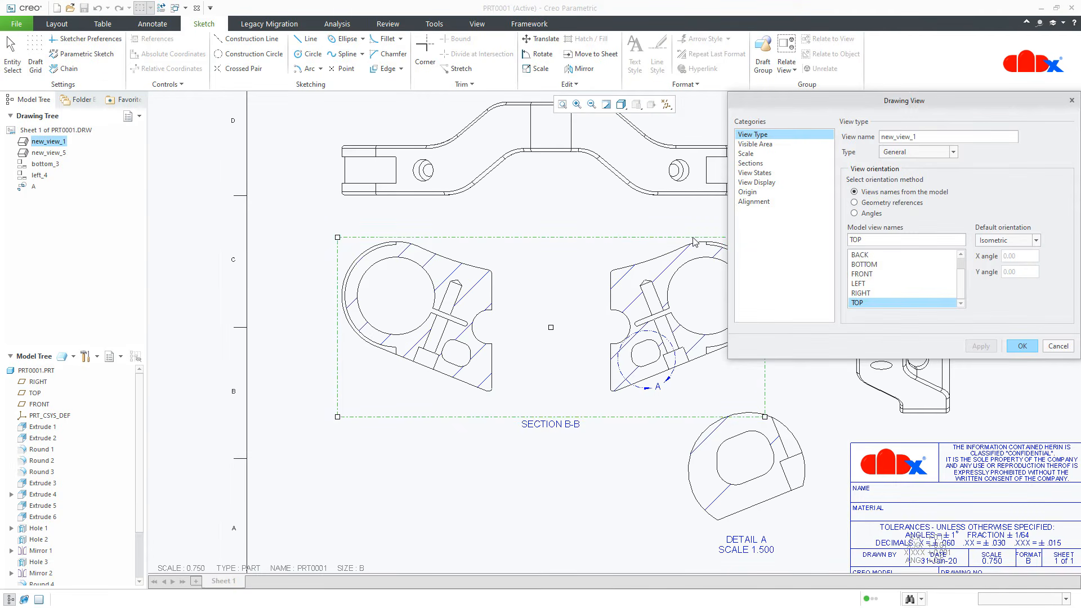
pyautogui.click(751, 163)
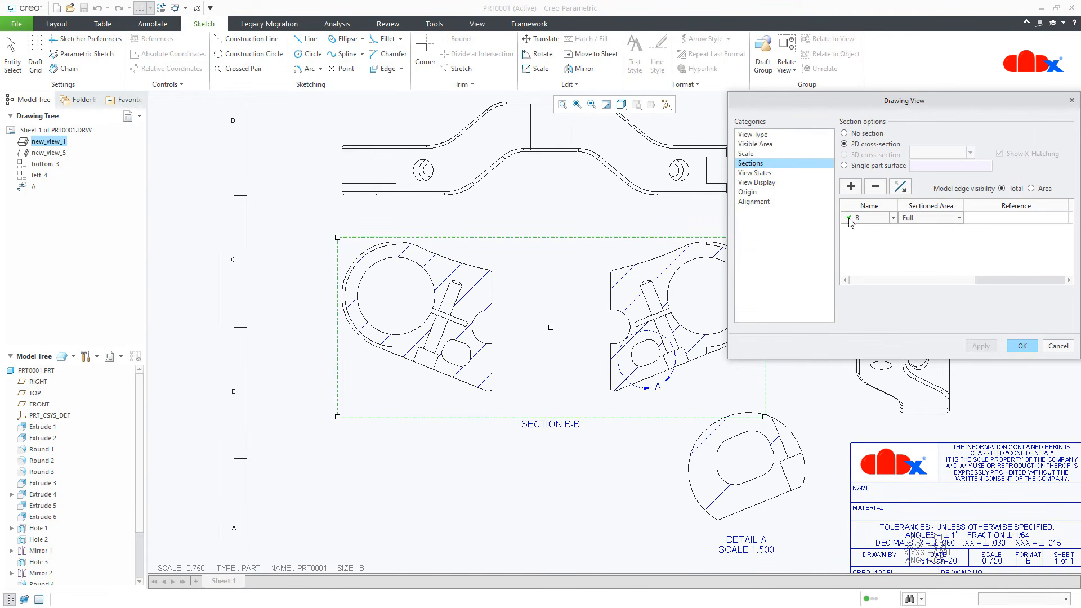
pyautogui.click(920, 221)
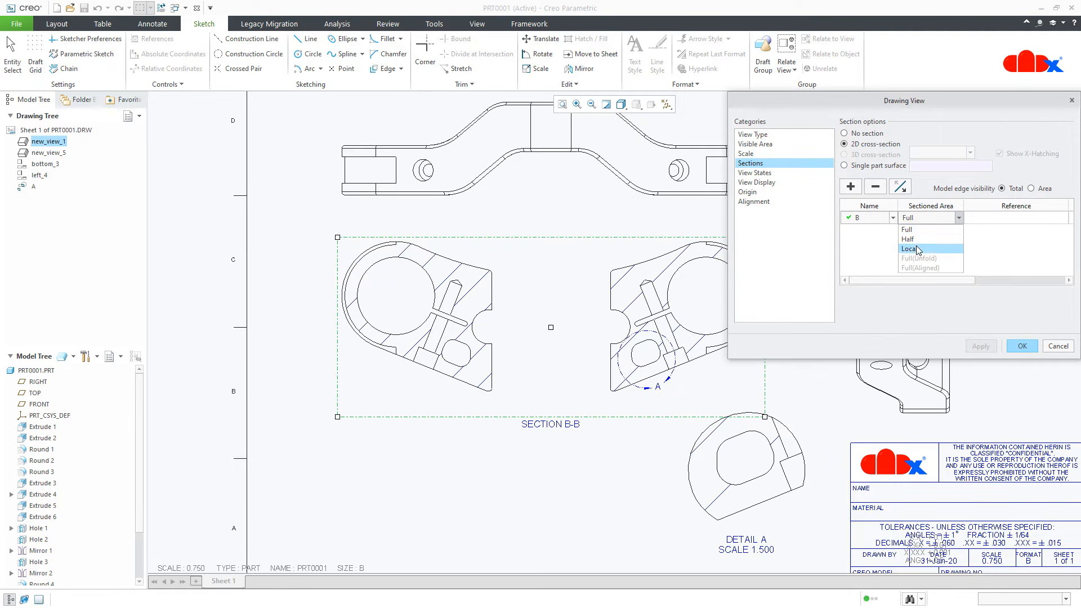
pyautogui.click(917, 248)
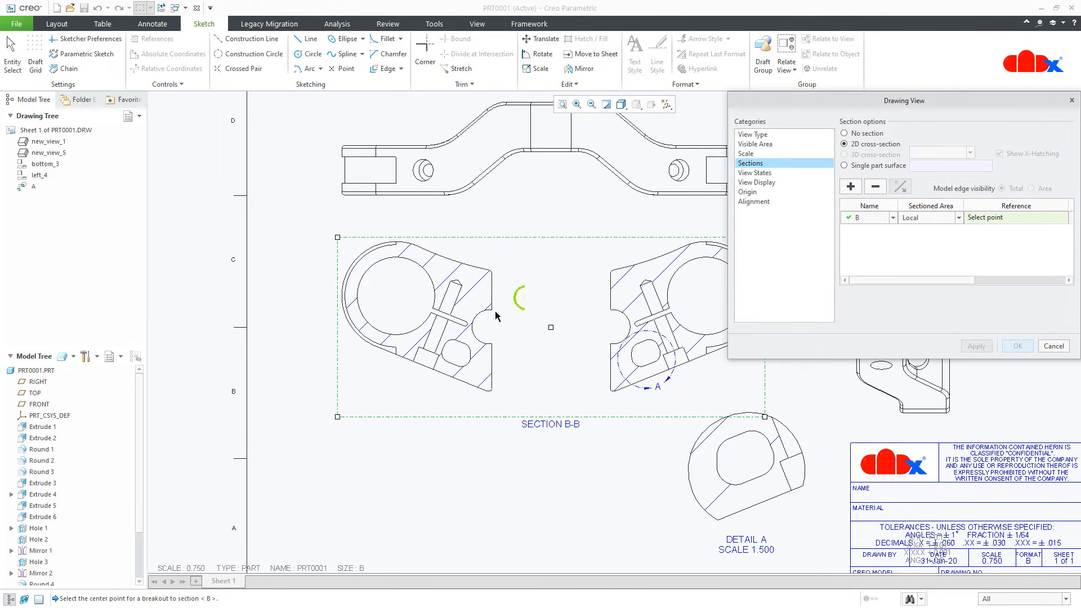
pyautogui.click(437, 318)
pyautogui.scroll(-3, 436, 320)
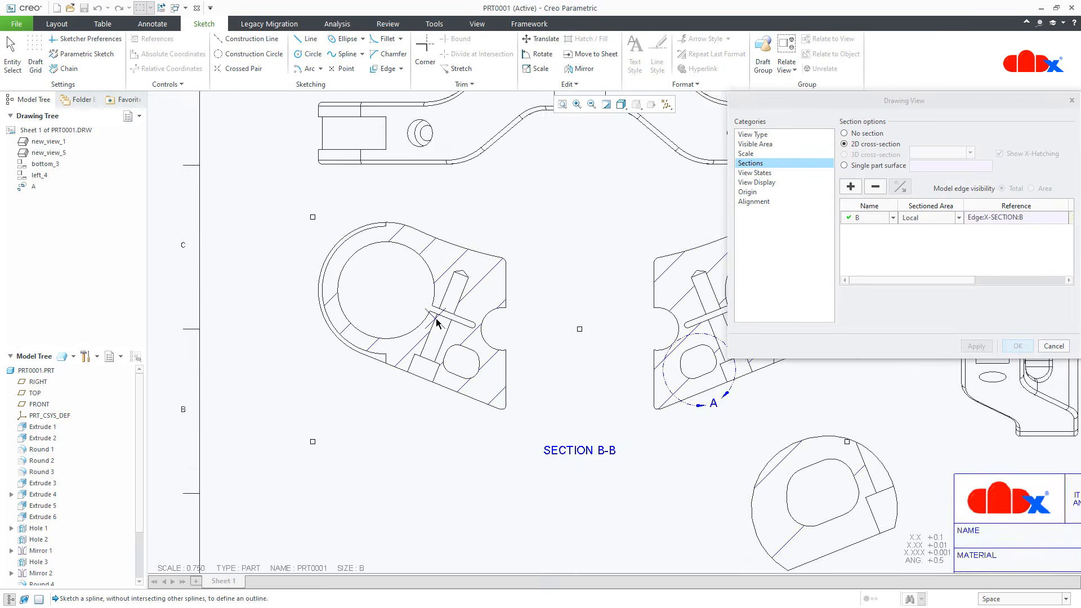
pyautogui.moveTo(437, 320); pyautogui.dragTo(429, 380, button='middle')
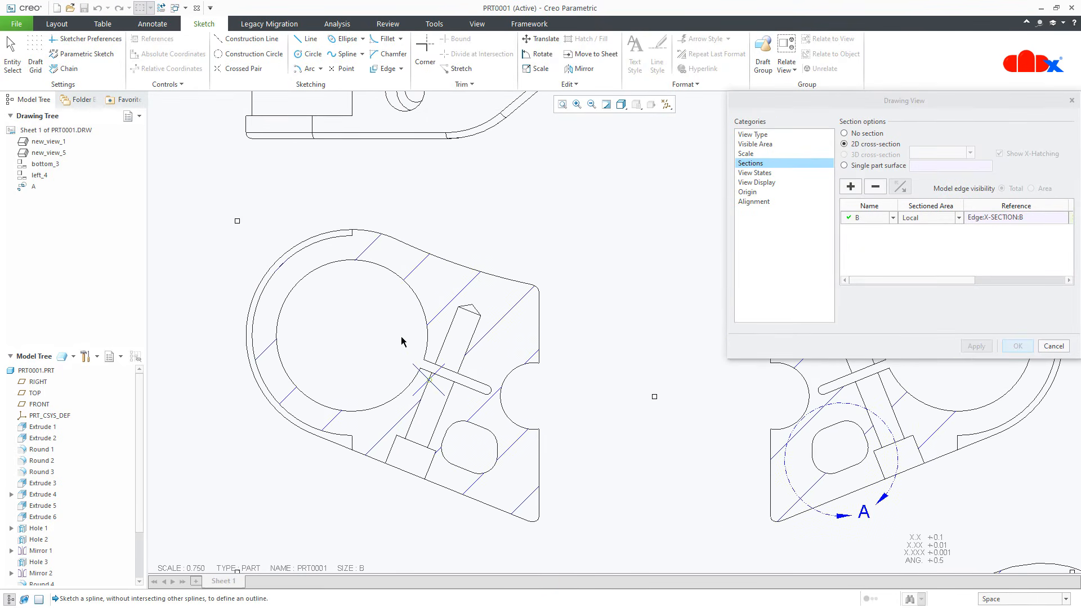
# Sketch a closed spline around the left clamp bore, screw hole and rounded slot as section B's breakout boundary, and apply it.
pyautogui.click(292, 220)
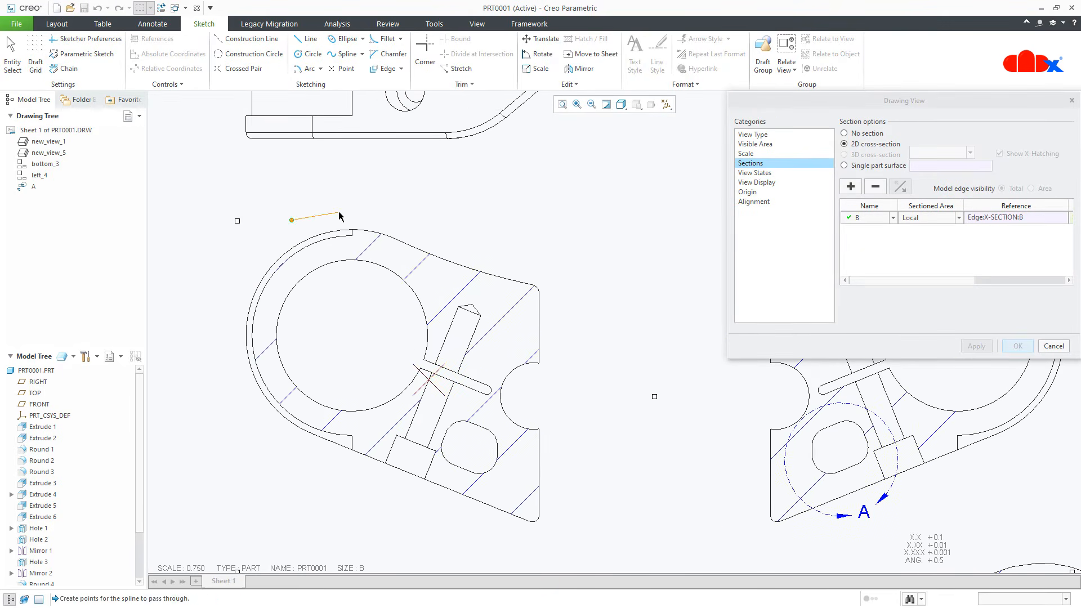
pyautogui.click(339, 212)
pyautogui.click(424, 224)
pyautogui.click(498, 289)
pyautogui.click(510, 361)
pyautogui.click(519, 462)
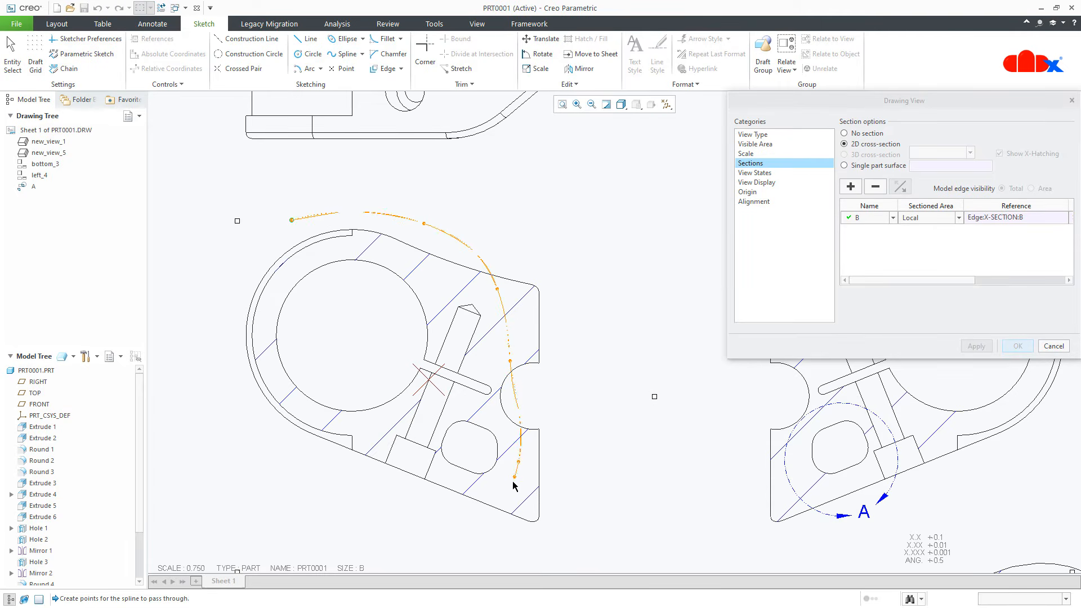
pyautogui.click(475, 523)
pyautogui.click(425, 527)
pyautogui.click(271, 460)
pyautogui.click(232, 264)
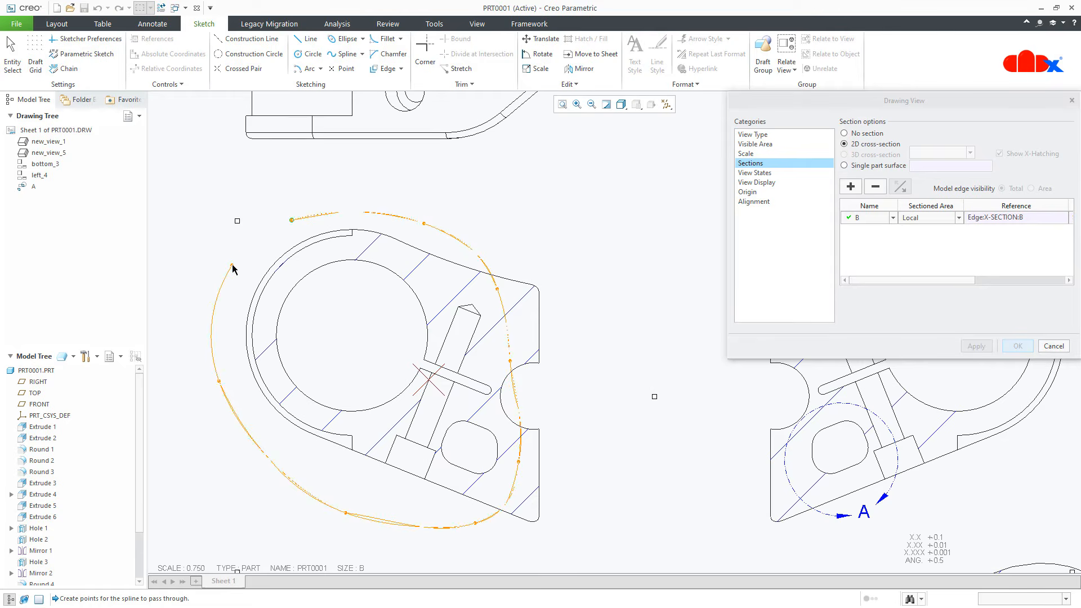
pyautogui.click(263, 241)
pyautogui.middleClick(263, 241)
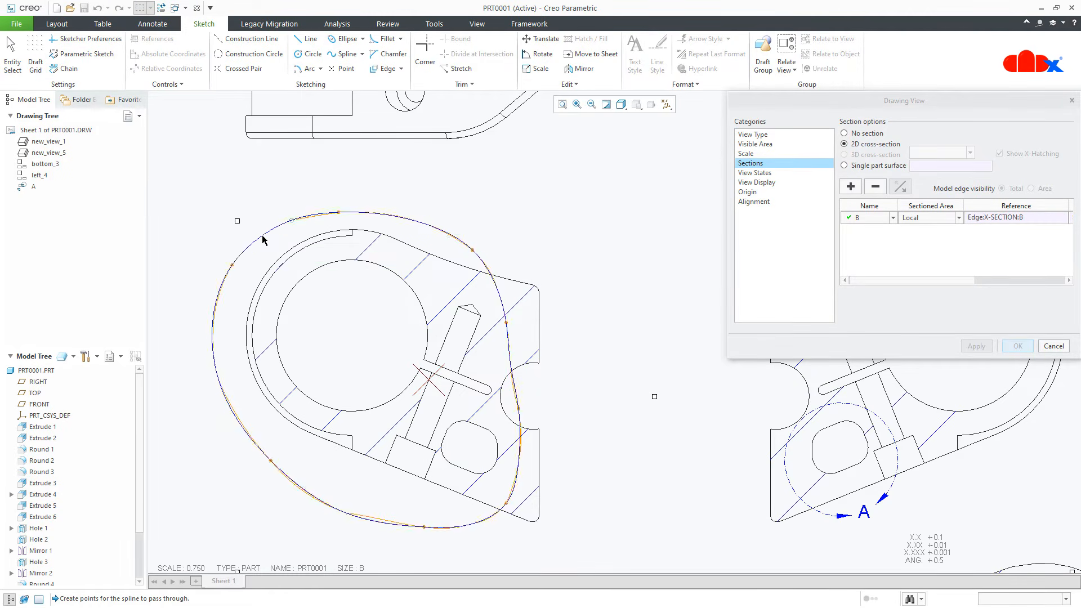
pyautogui.click(977, 346)
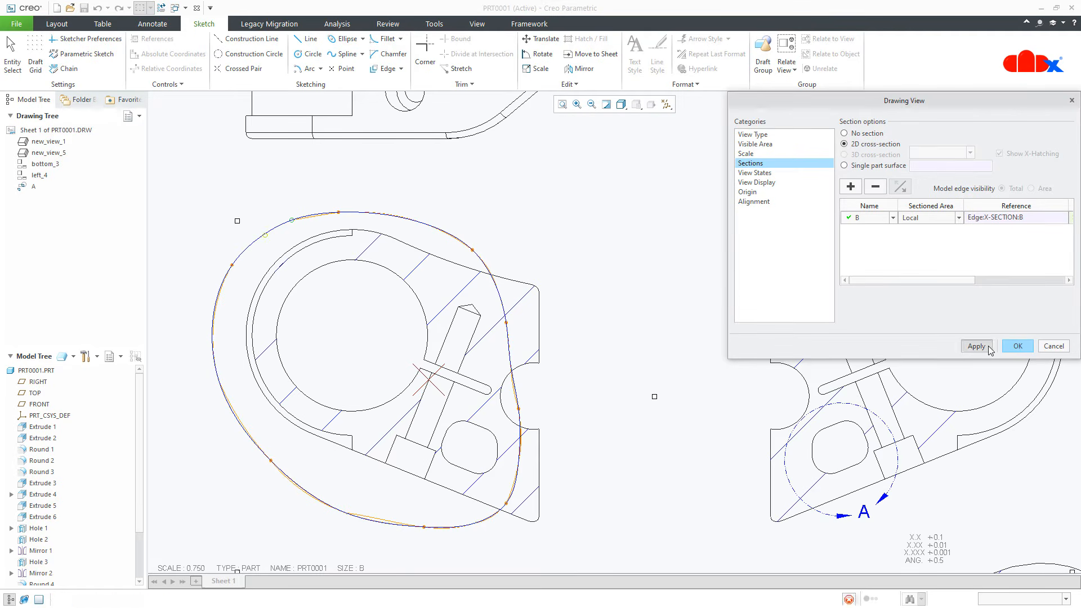
pyautogui.click(1021, 346)
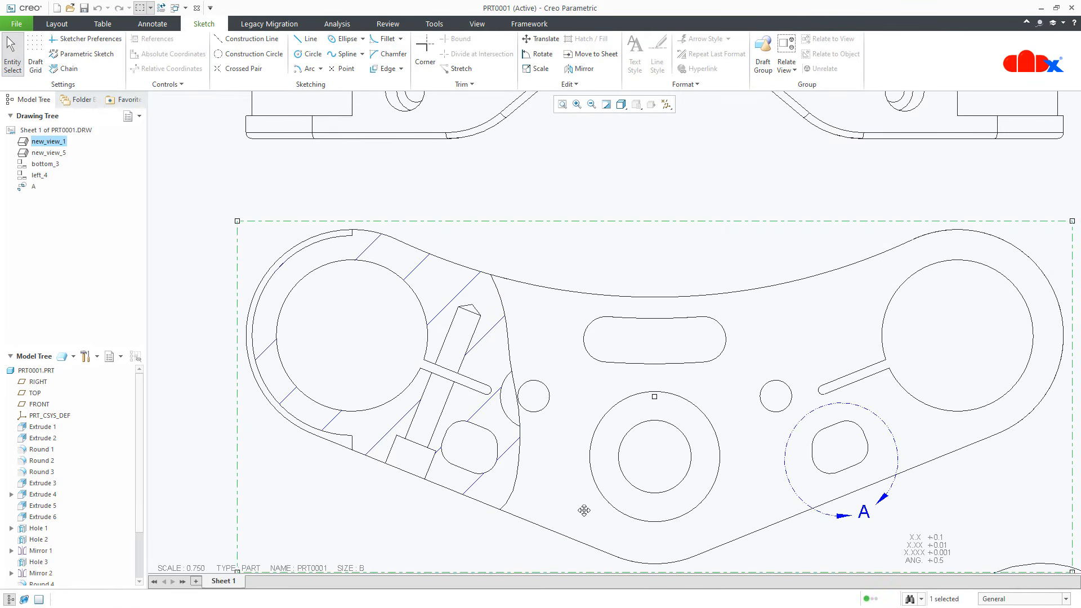
pyautogui.scroll(2, 456, 538)
pyautogui.moveTo(452, 534)
pyautogui.mouseDown(button='middle')
pyautogui.moveTo(436, 404)
pyautogui.moveTo(422, 423)
pyautogui.mouseUp(button='middle')
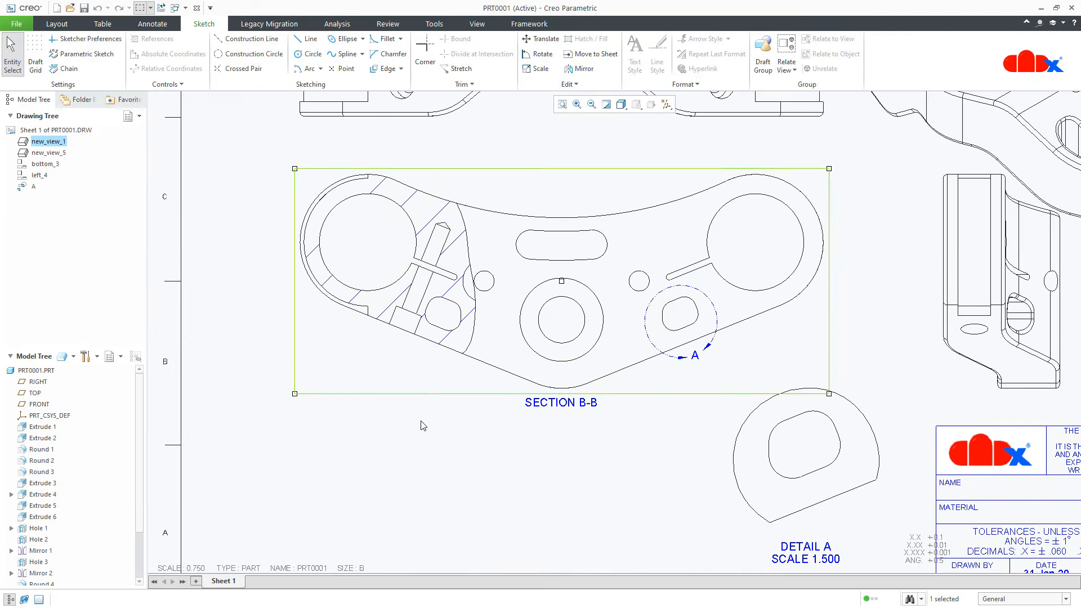
pyautogui.click(433, 472)
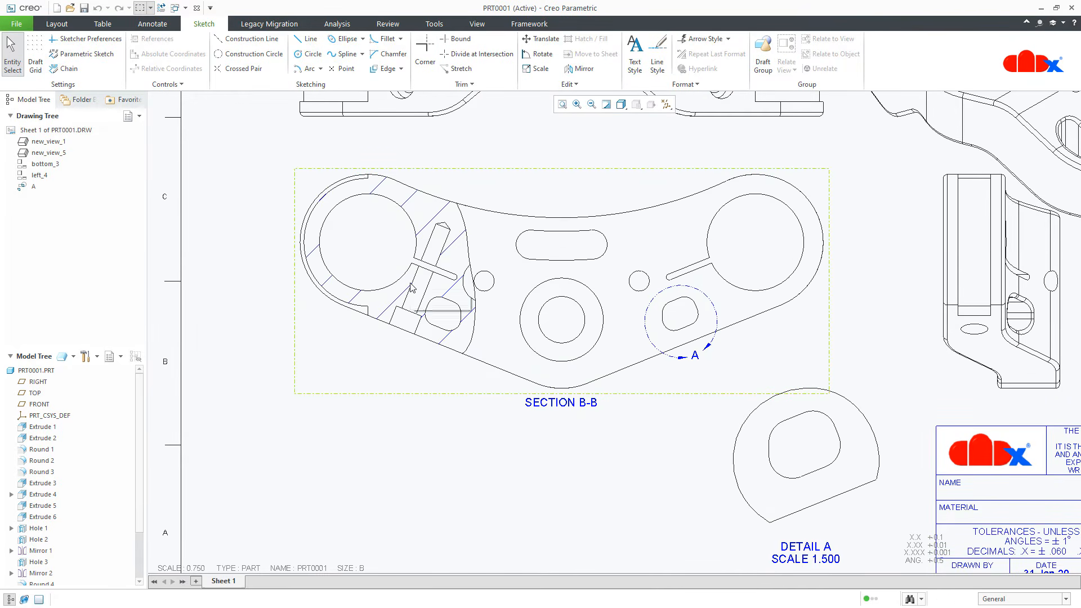
# Add full 2D cross-section C to the projected view above the top view, apply it and close the view properties.
pyautogui.scroll(1, 413, 482)
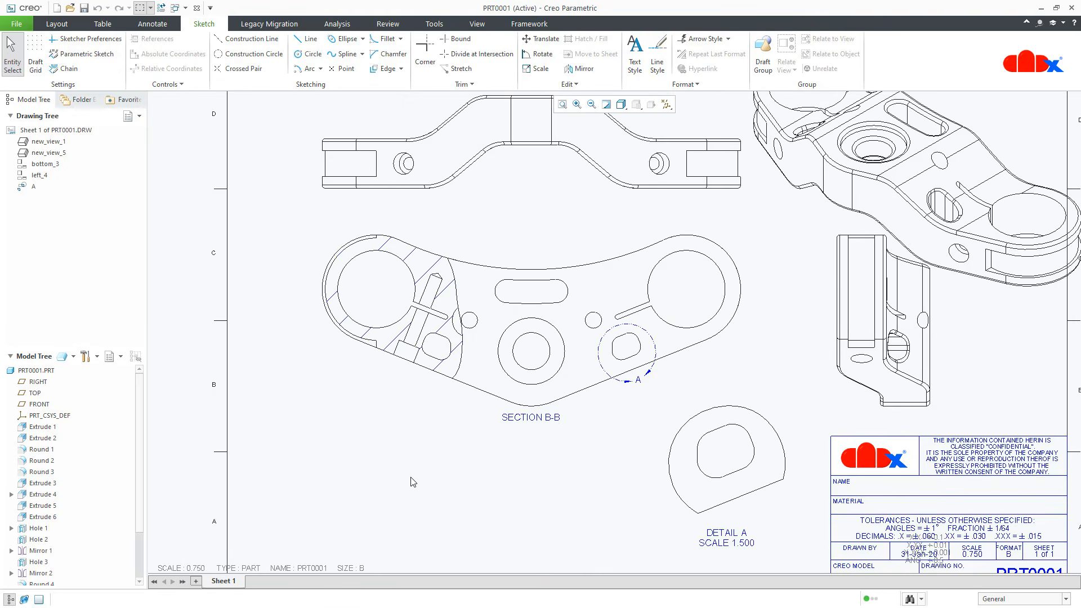
pyautogui.moveTo(412, 482); pyautogui.dragTo(360, 545, button='middle')
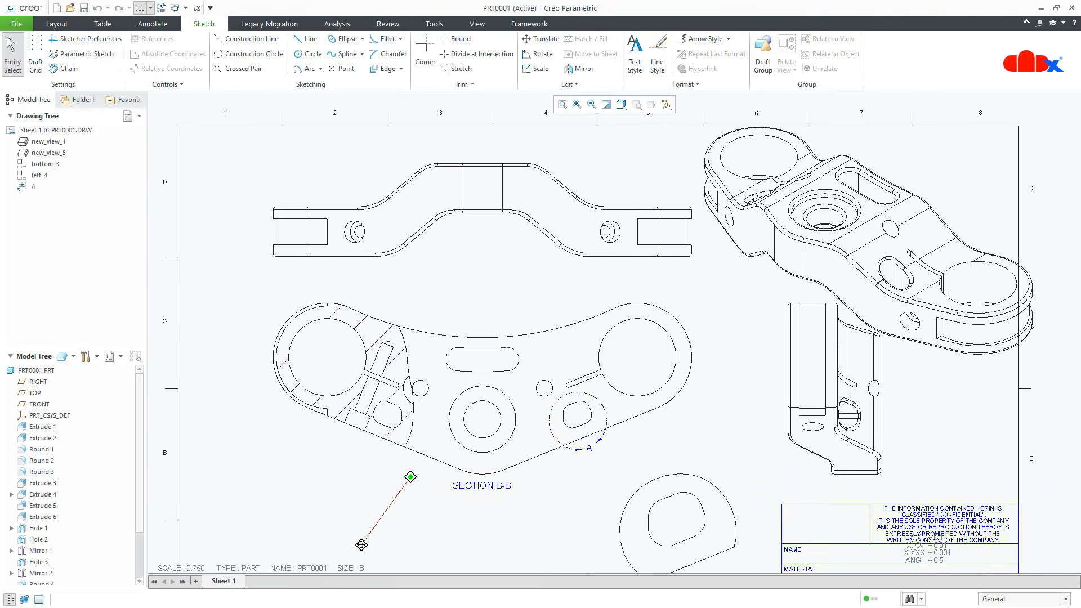
pyautogui.doubleClick(507, 251)
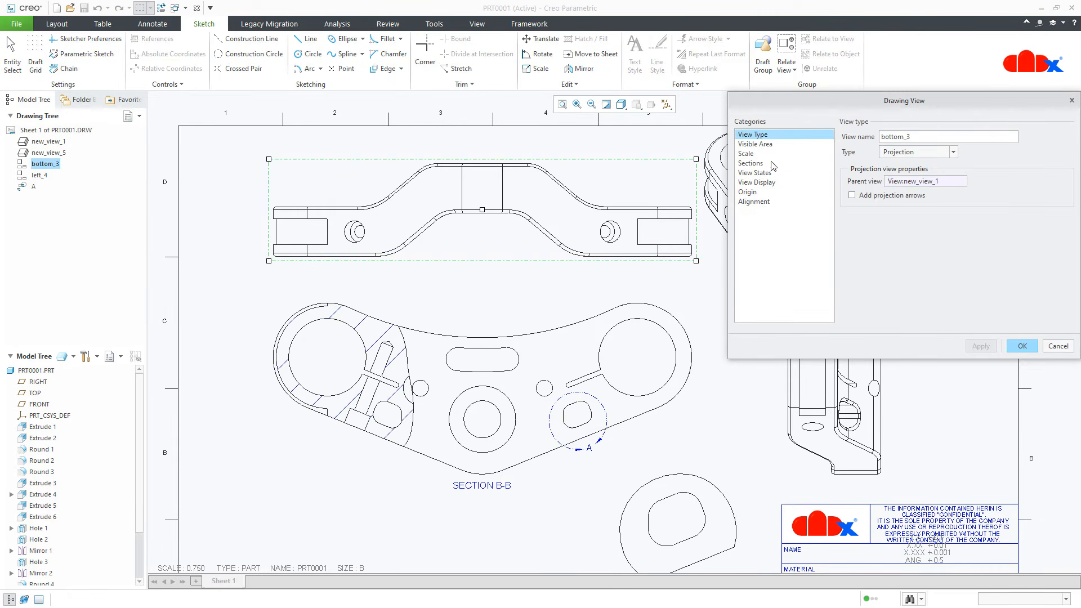
pyautogui.click(773, 164)
pyautogui.click(856, 144)
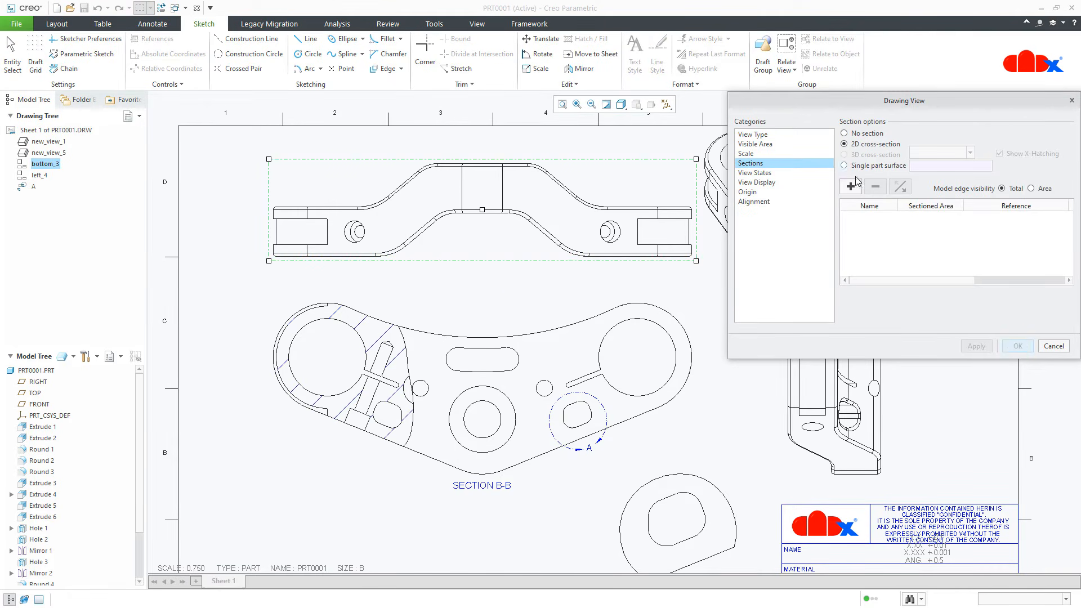
pyautogui.click(851, 186)
pyautogui.click(860, 259)
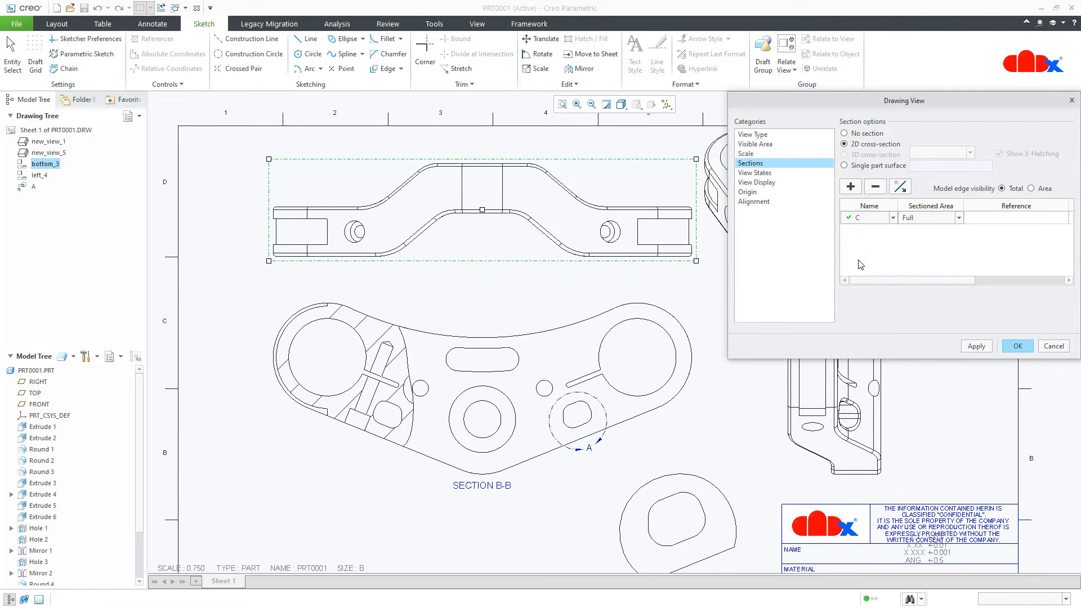
pyautogui.click(978, 347)
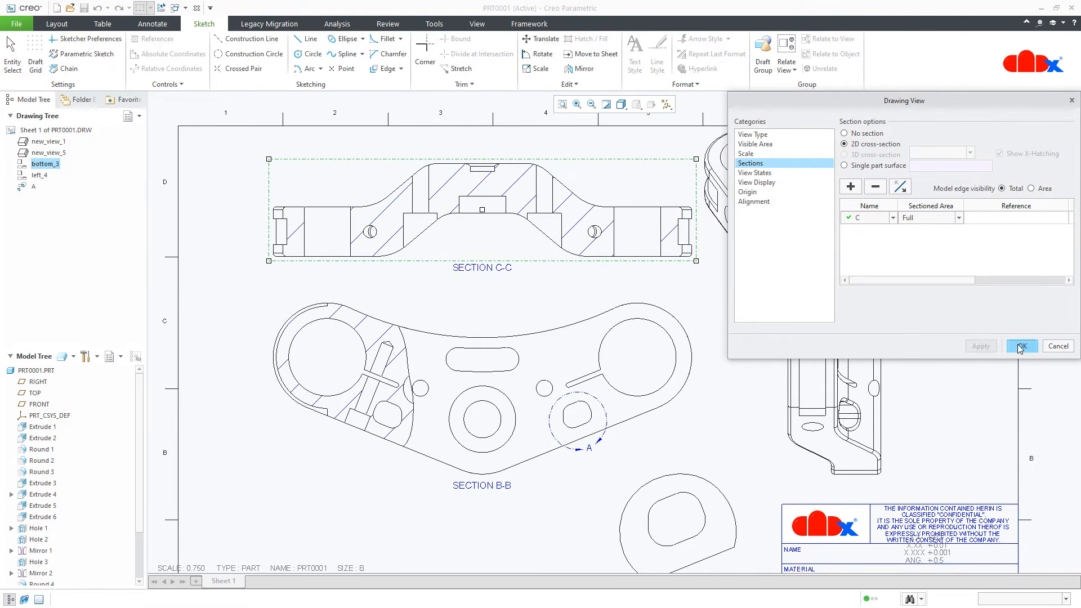
pyautogui.click(1018, 346)
pyautogui.click(520, 519)
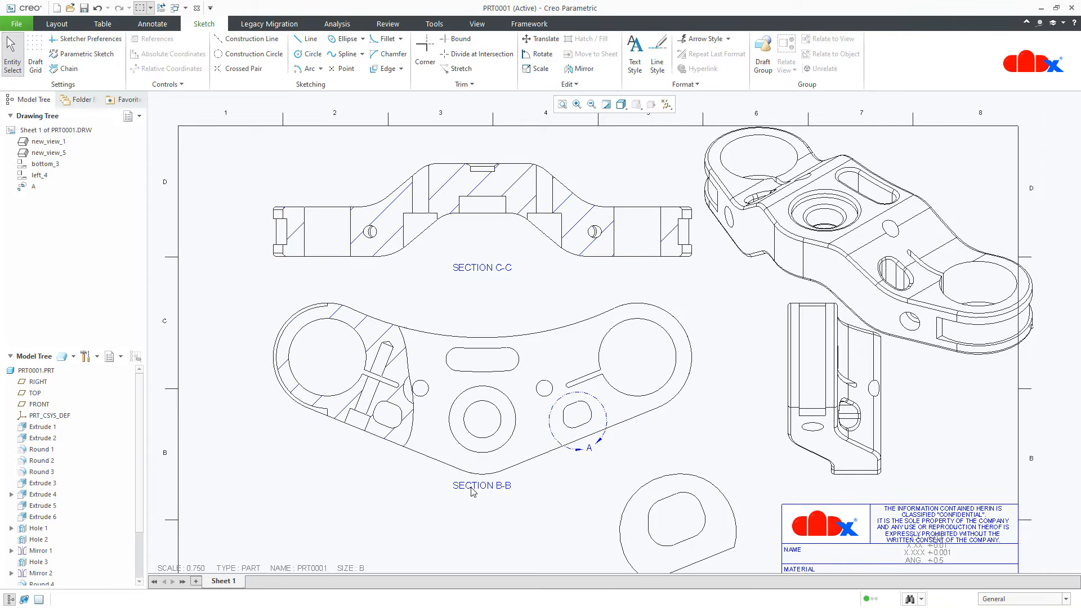
# Change section C's sectioned area to Local and pick the breakout centre on the left counterbored hole's edge.
pyautogui.moveTo(474, 456); pyautogui.dragTo(518, 520, button='middle')
pyautogui.scroll(5, 488, 285)
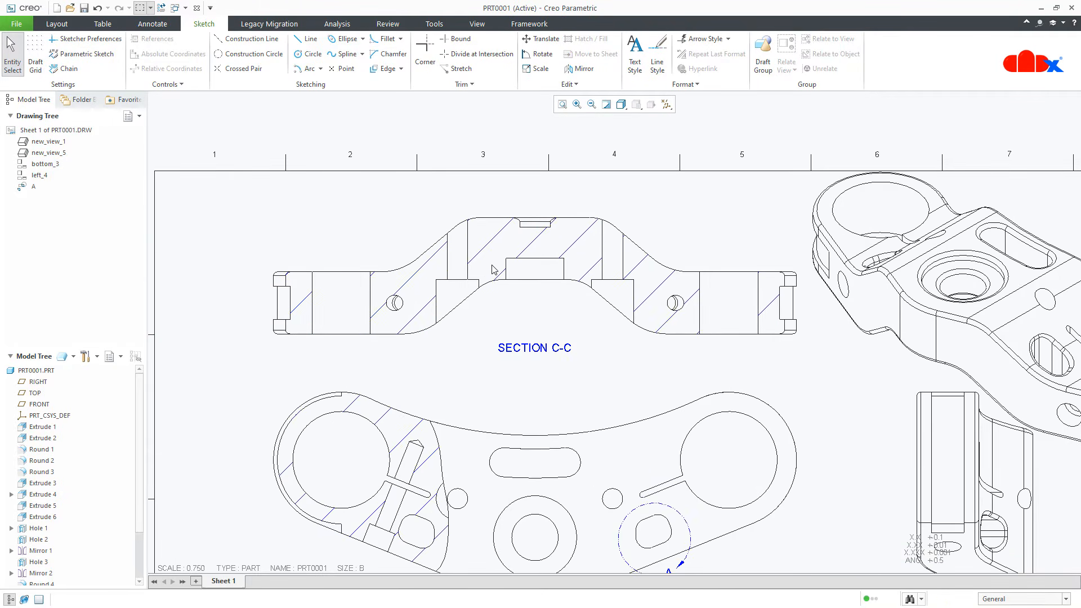
pyautogui.moveTo(492, 264); pyautogui.dragTo(510, 309, button='middle')
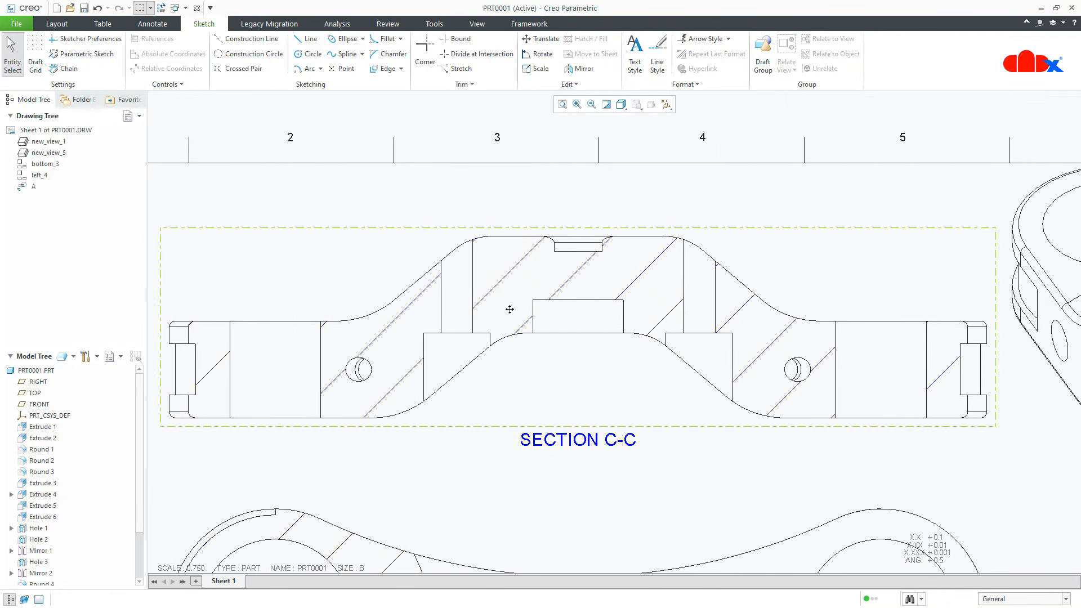
pyautogui.doubleClick(530, 372)
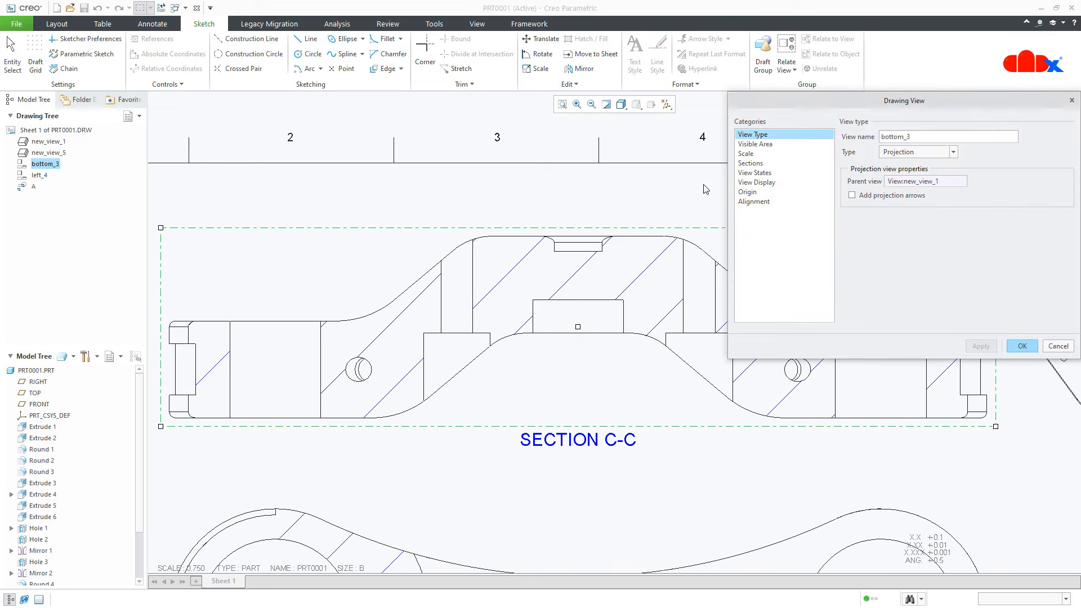
pyautogui.click(744, 164)
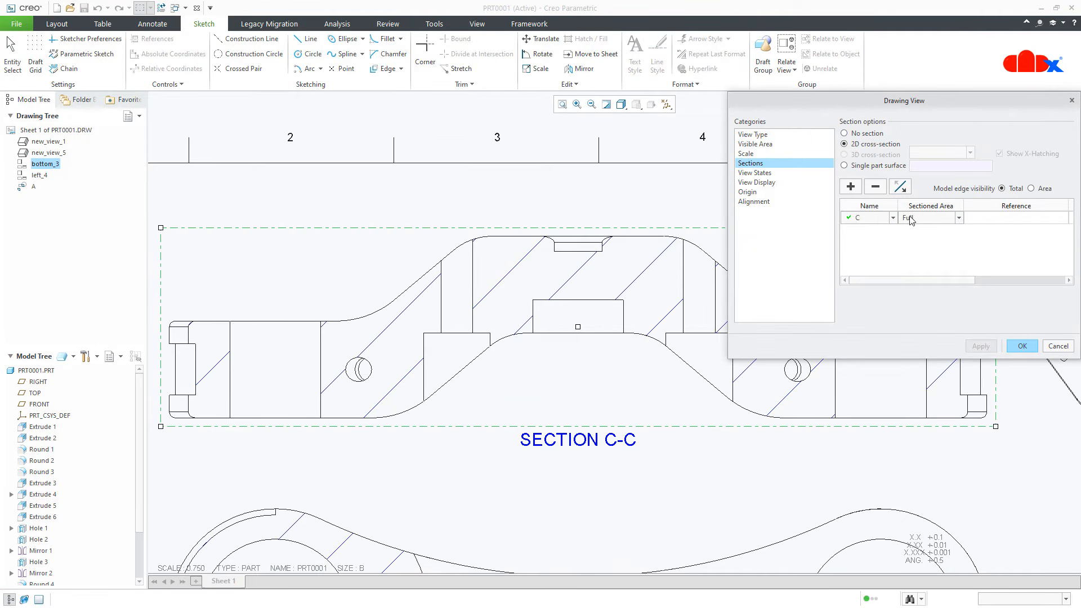
pyautogui.click(911, 220)
pyautogui.click(912, 254)
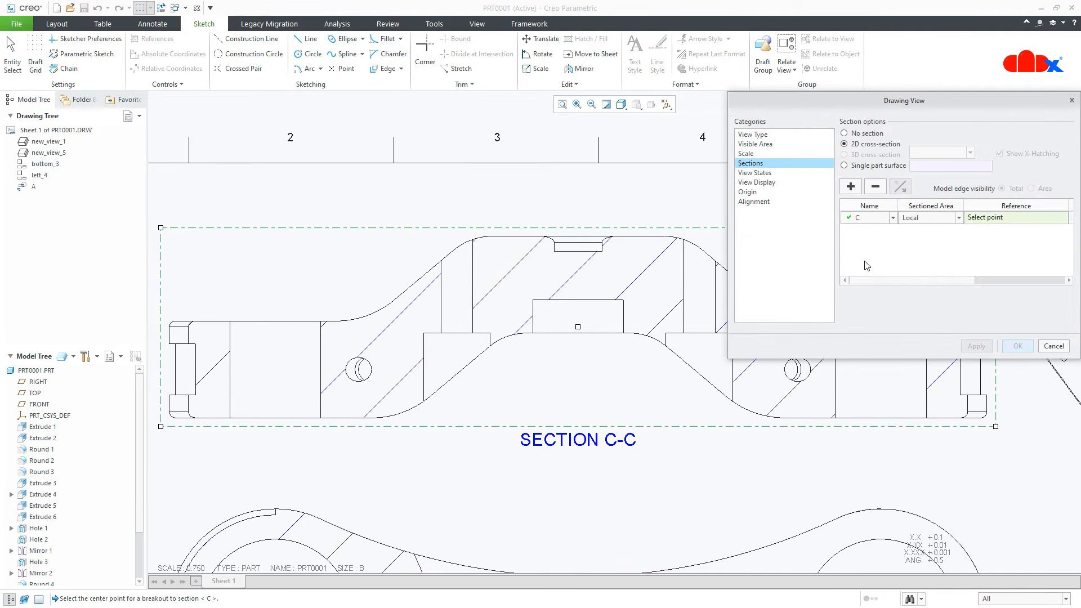
pyautogui.click(455, 333)
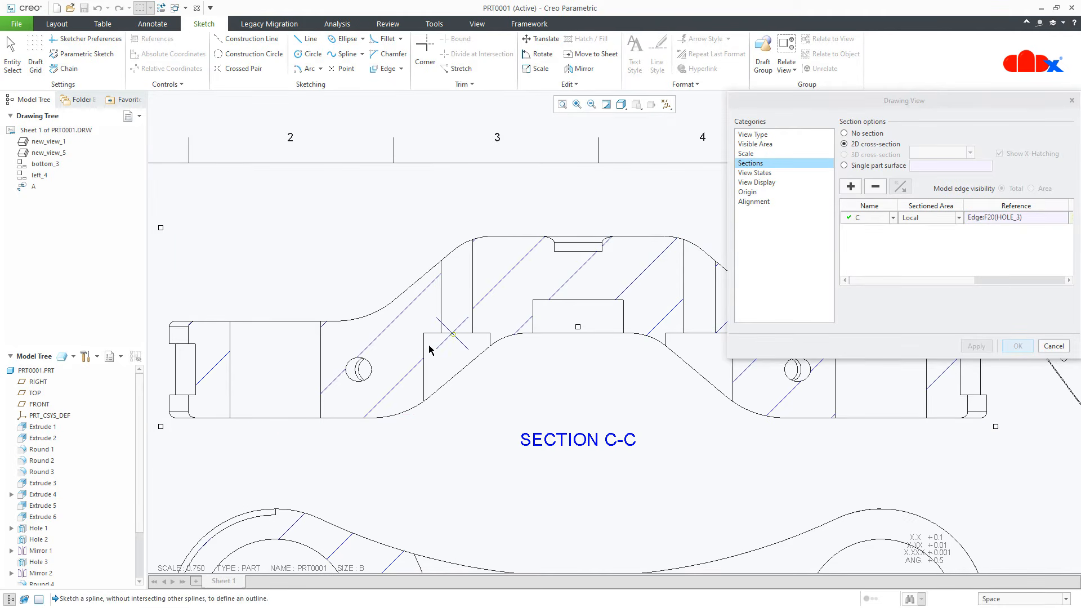
pyautogui.scroll(-4, 394, 284)
pyautogui.scroll(-1, 400, 275)
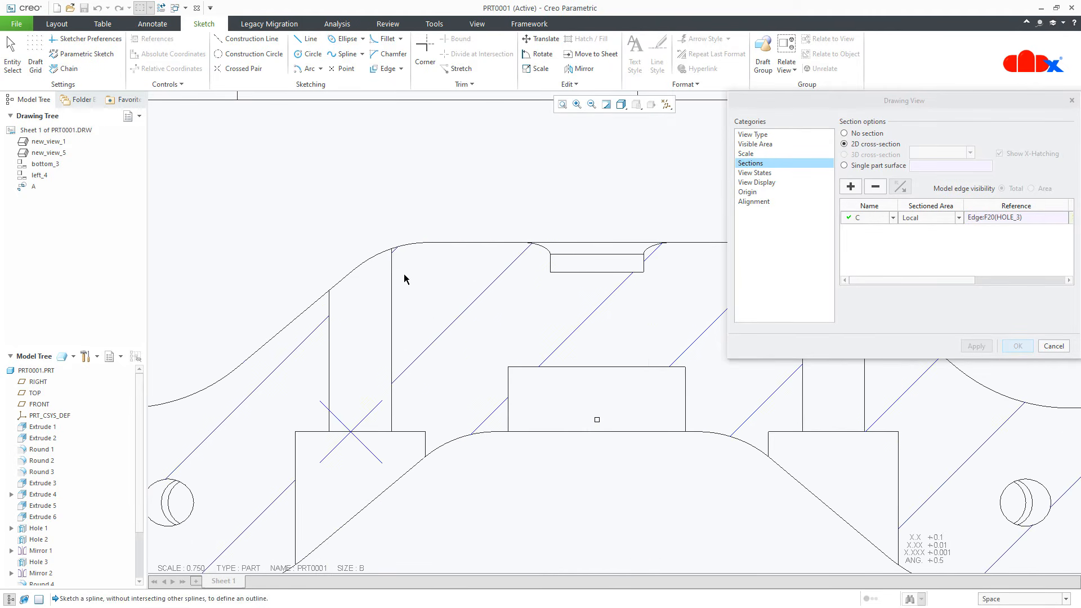
# Sketch a closed spline around the left counterbored hole as section C's breakout boundary, apply it and close the view properties.
pyautogui.moveTo(405, 274); pyautogui.dragTo(437, 205, button='middle')
pyautogui.click(495, 128)
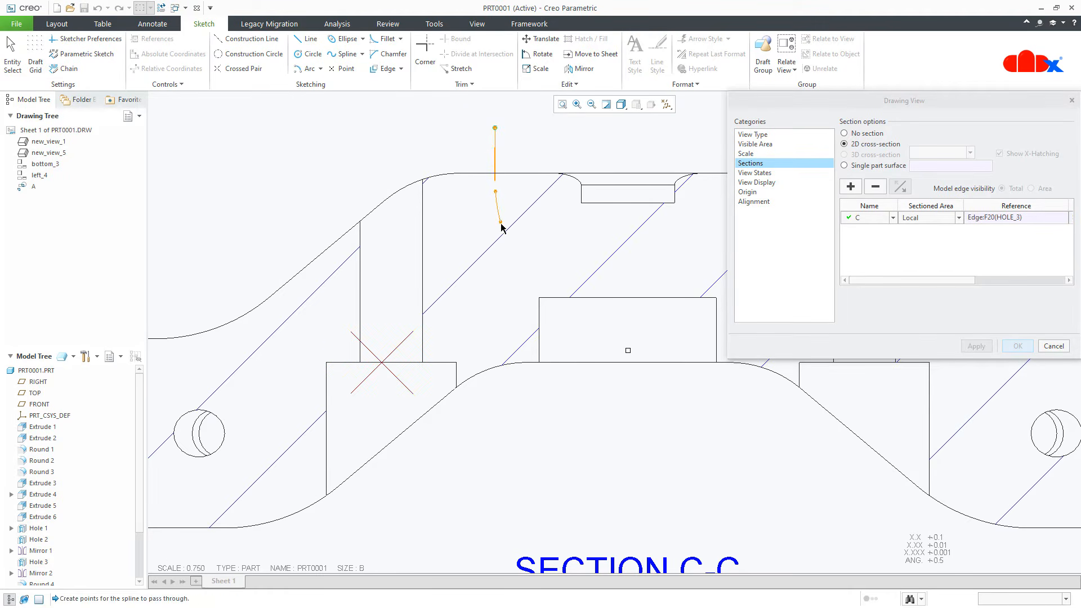
pyautogui.click(495, 296)
pyautogui.click(498, 381)
pyautogui.click(494, 428)
pyautogui.click(467, 464)
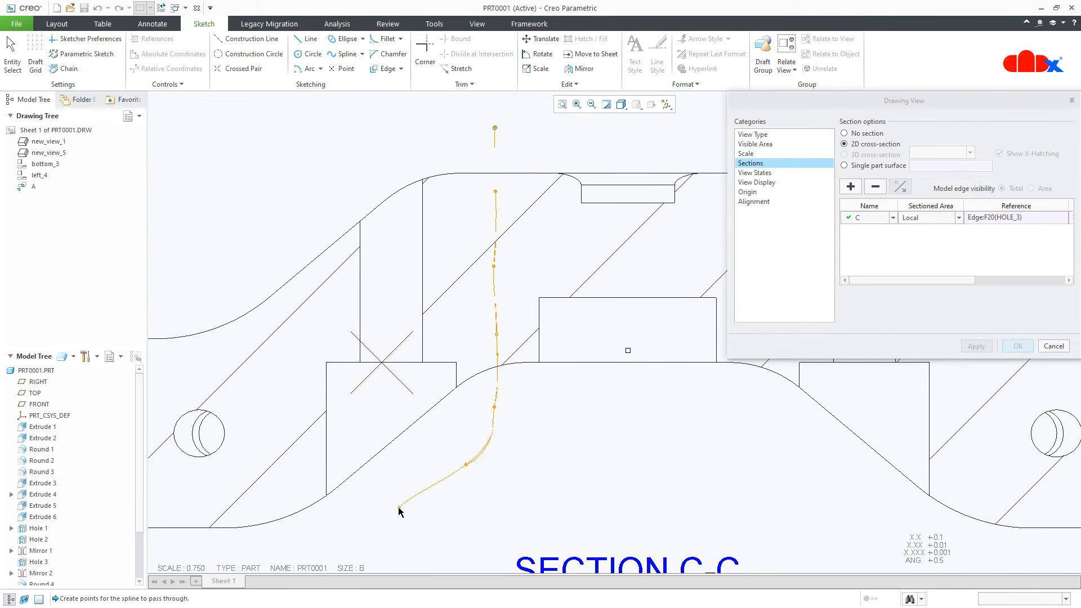
pyautogui.click(344, 530)
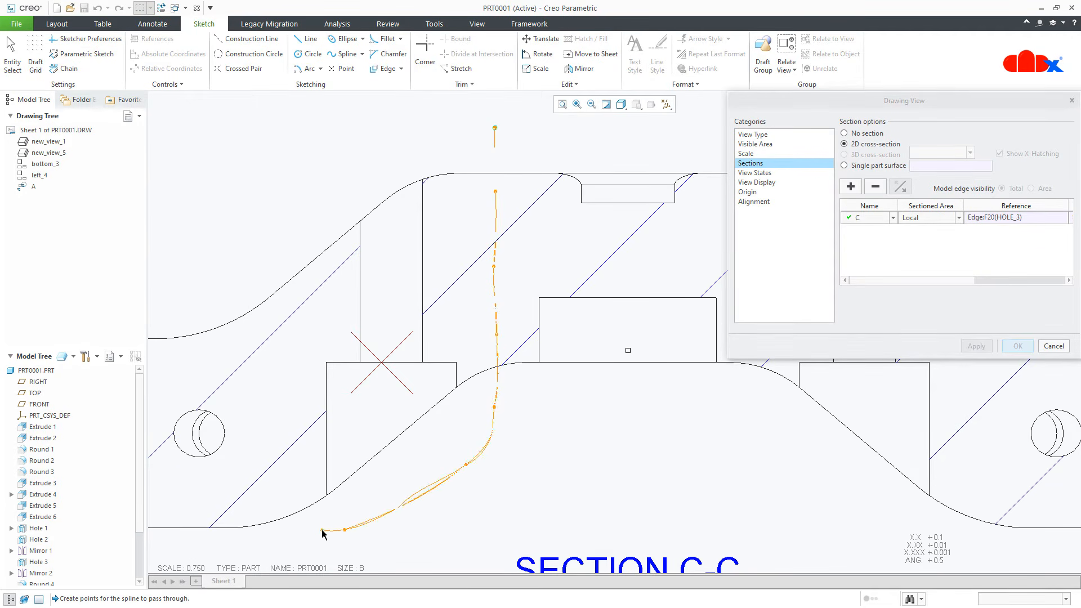
pyautogui.click(287, 514)
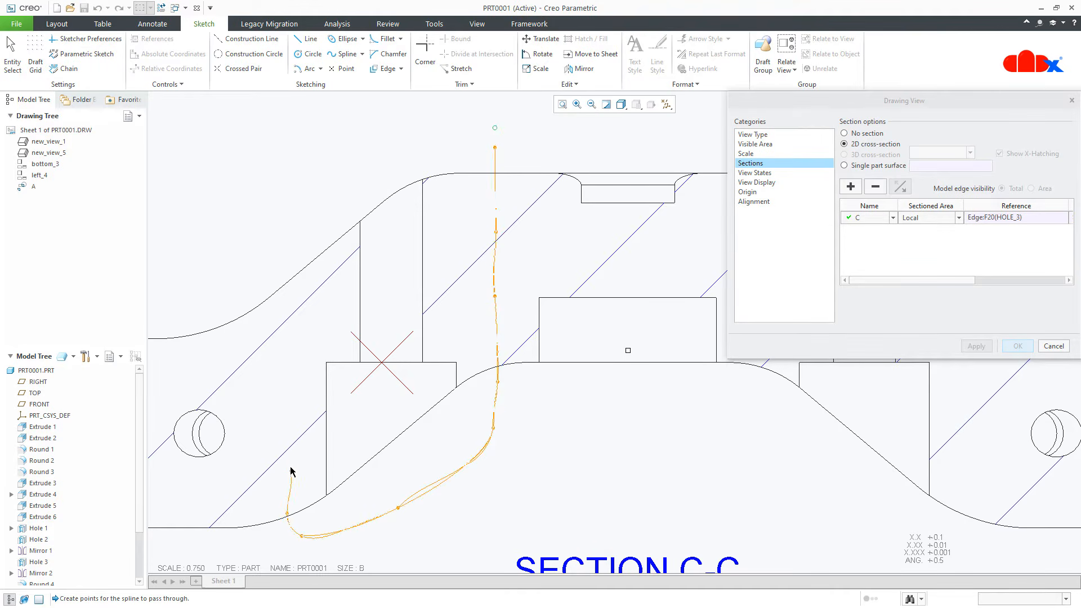
pyautogui.click(284, 419)
pyautogui.click(283, 356)
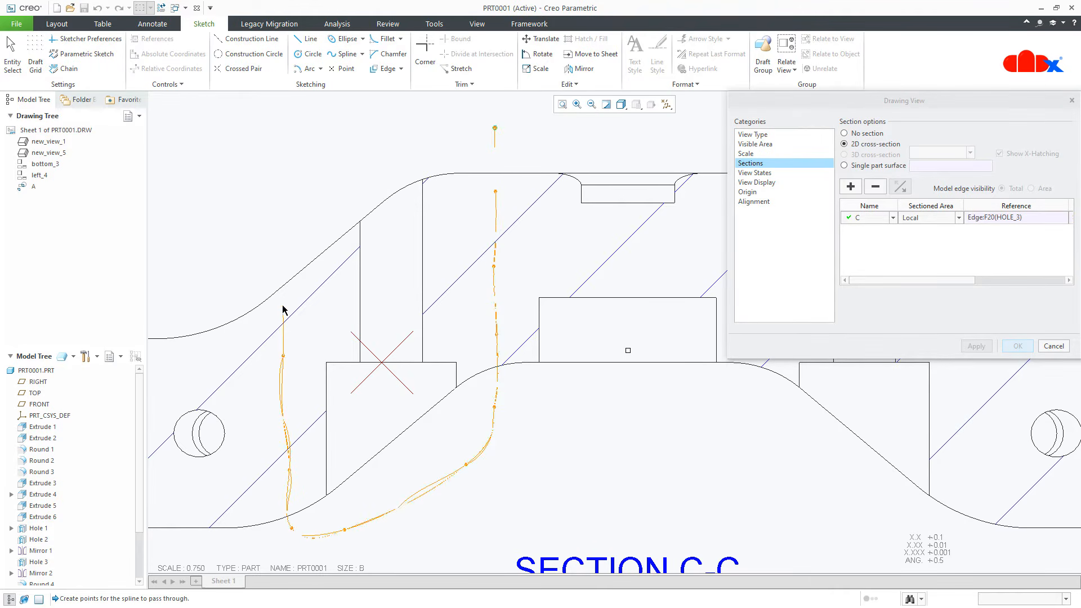
pyautogui.click(283, 306)
pyautogui.click(284, 260)
pyautogui.click(282, 221)
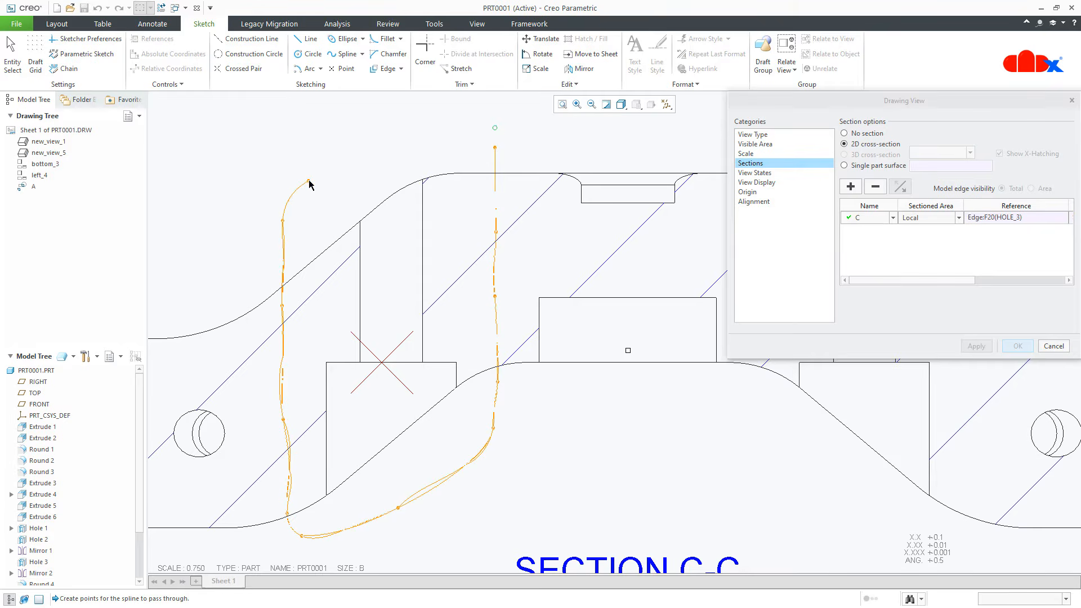
pyautogui.click(307, 180)
pyautogui.click(369, 144)
pyautogui.click(468, 116)
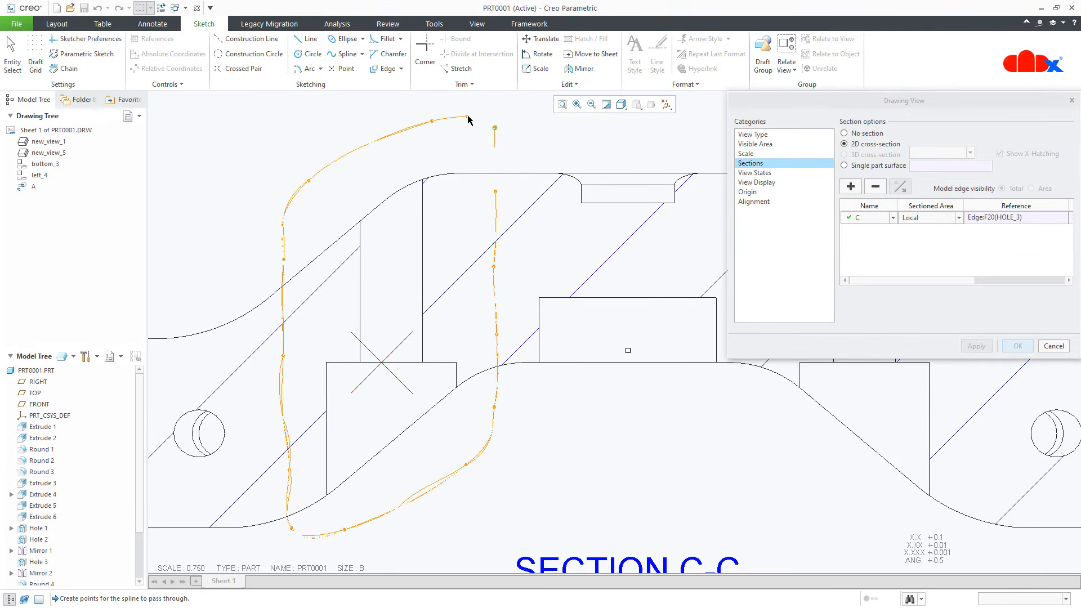
pyautogui.middleClick(491, 119)
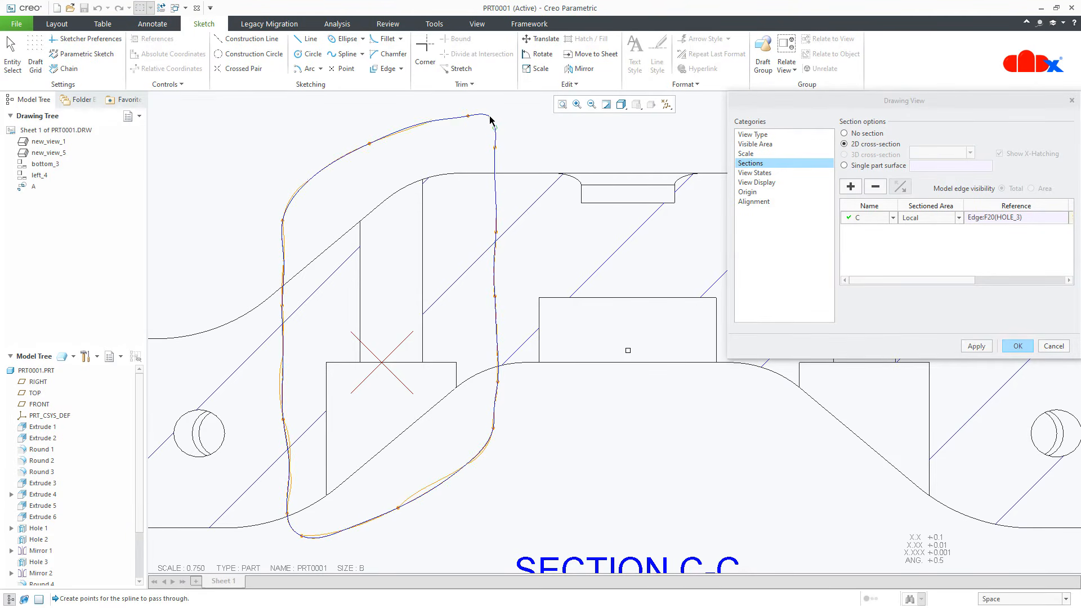
pyautogui.click(977, 345)
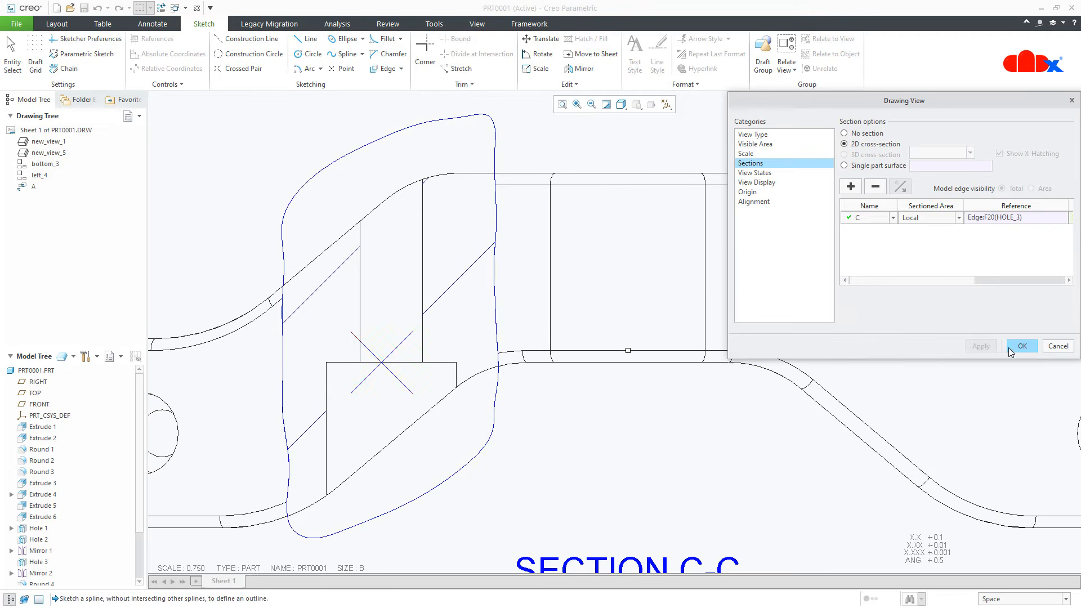
pyautogui.click(1025, 347)
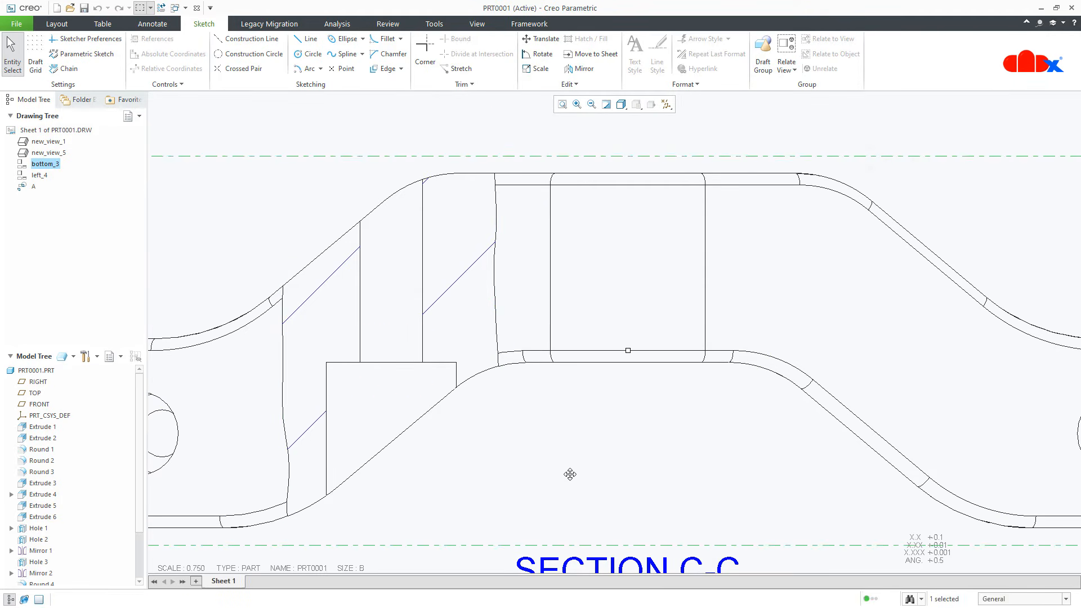
# Start a detailed view centred on the left counterbored hole's shoulder edge in the section C-C view.
pyautogui.scroll(3, 568, 475)
pyautogui.scroll(1, 566, 474)
pyautogui.moveTo(566, 474); pyautogui.dragTo(553, 287, button='middle')
pyautogui.click(498, 368)
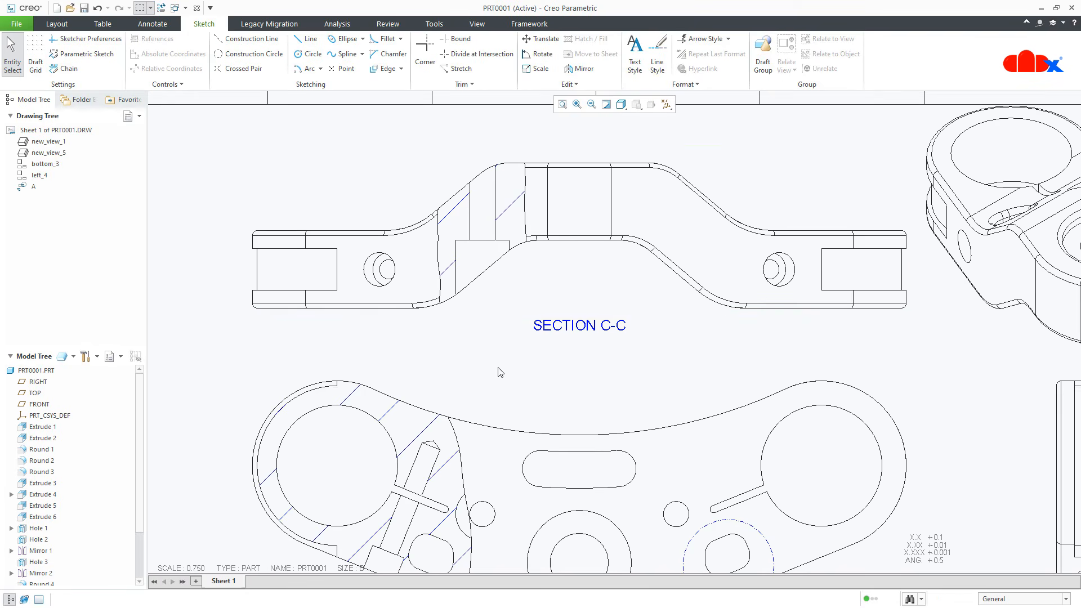
pyautogui.click(57, 24)
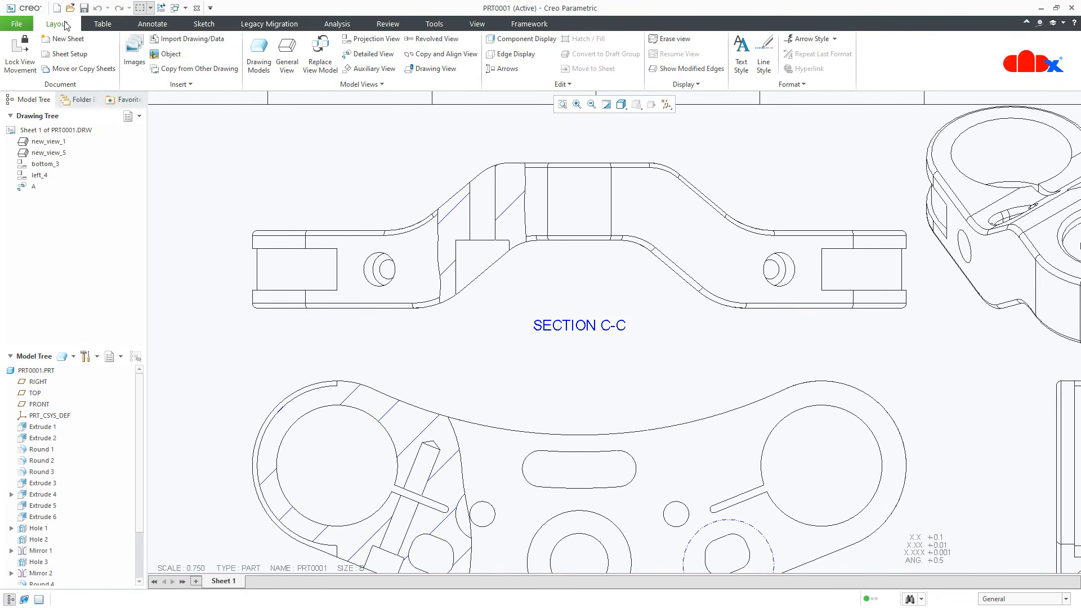
pyautogui.click(372, 54)
pyautogui.scroll(-3, 484, 166)
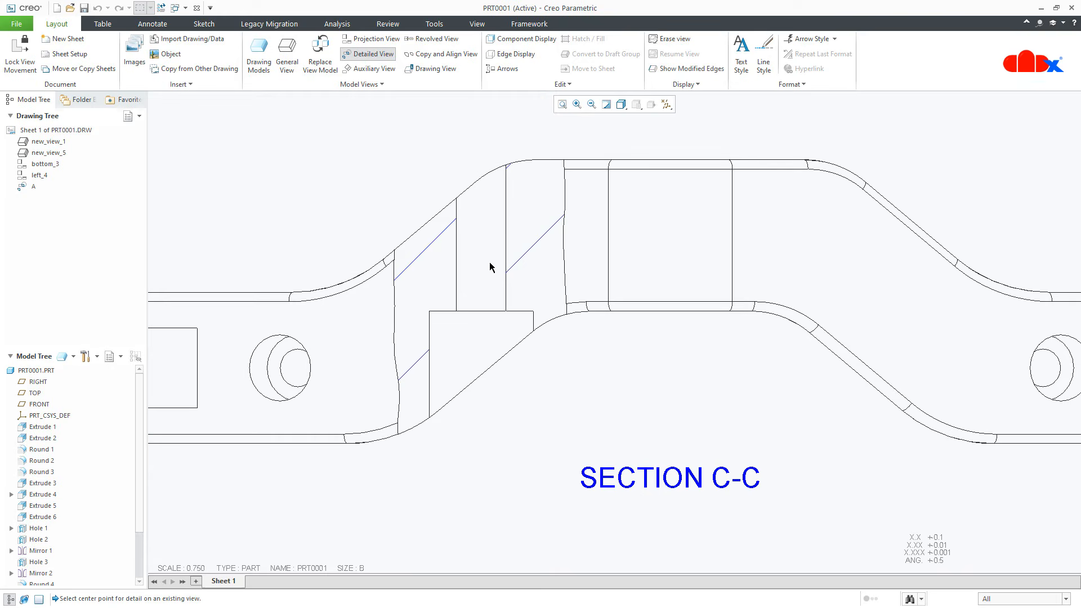
pyautogui.click(477, 312)
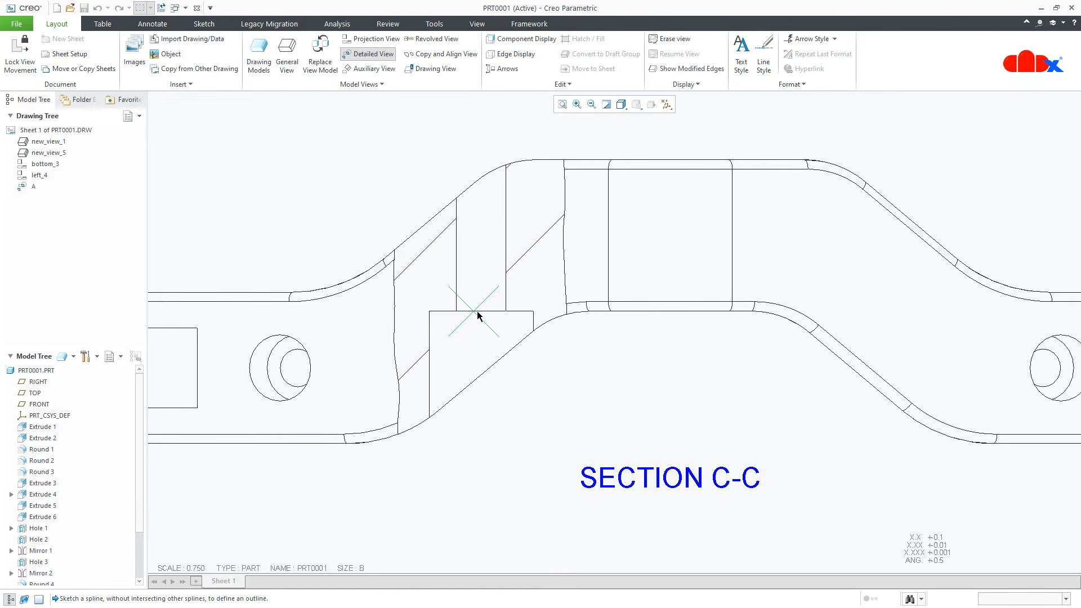
# Sketch a closed spline around the left counterbored hole as the detailed view's boundary.
pyautogui.click(411, 450)
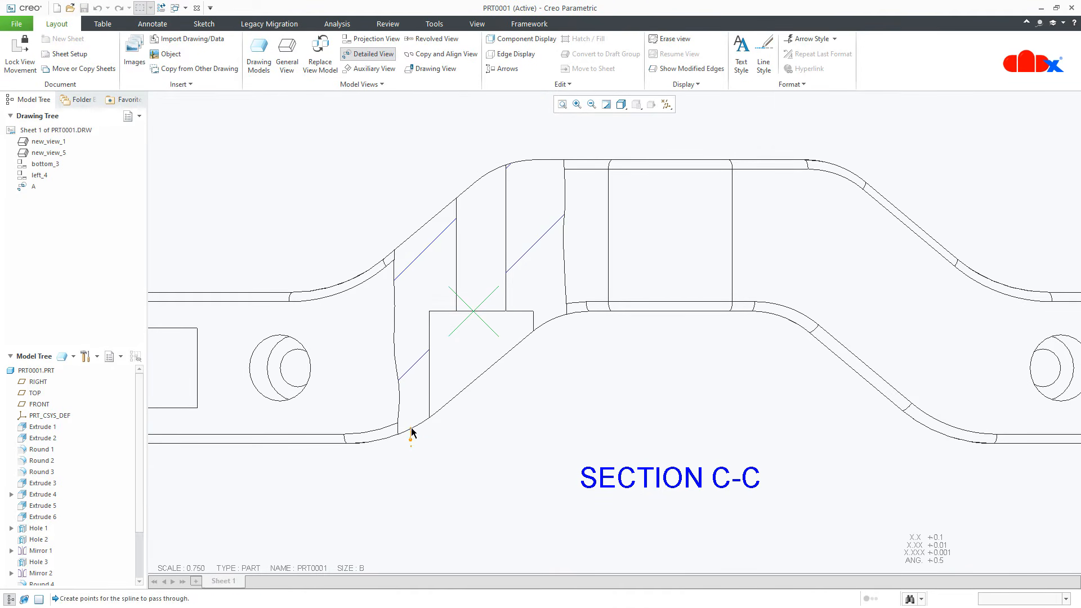
pyautogui.click(410, 399)
pyautogui.click(409, 329)
pyautogui.click(426, 185)
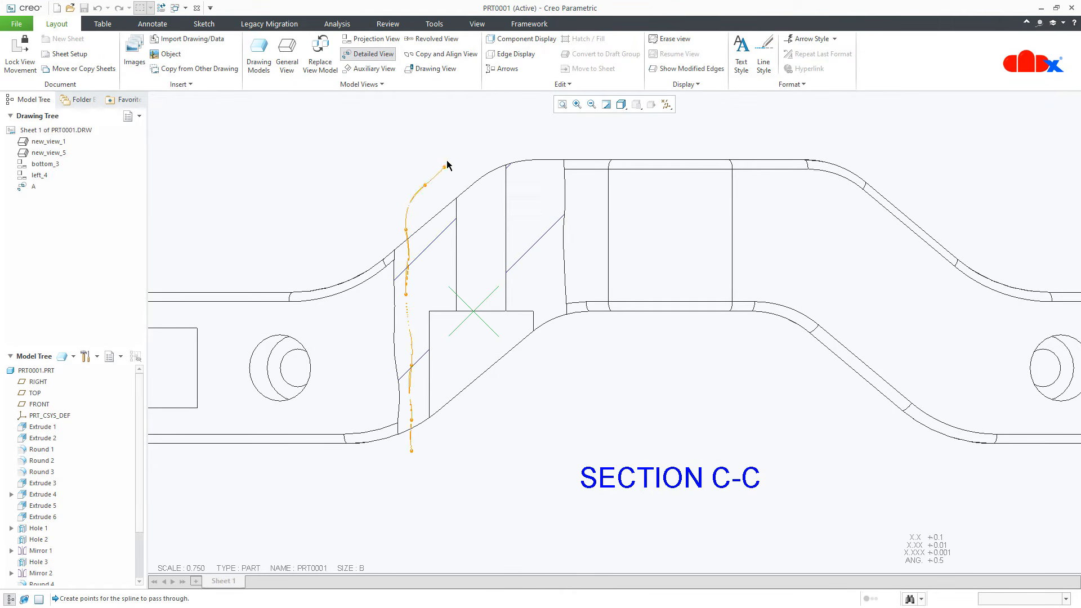
pyautogui.click(455, 159)
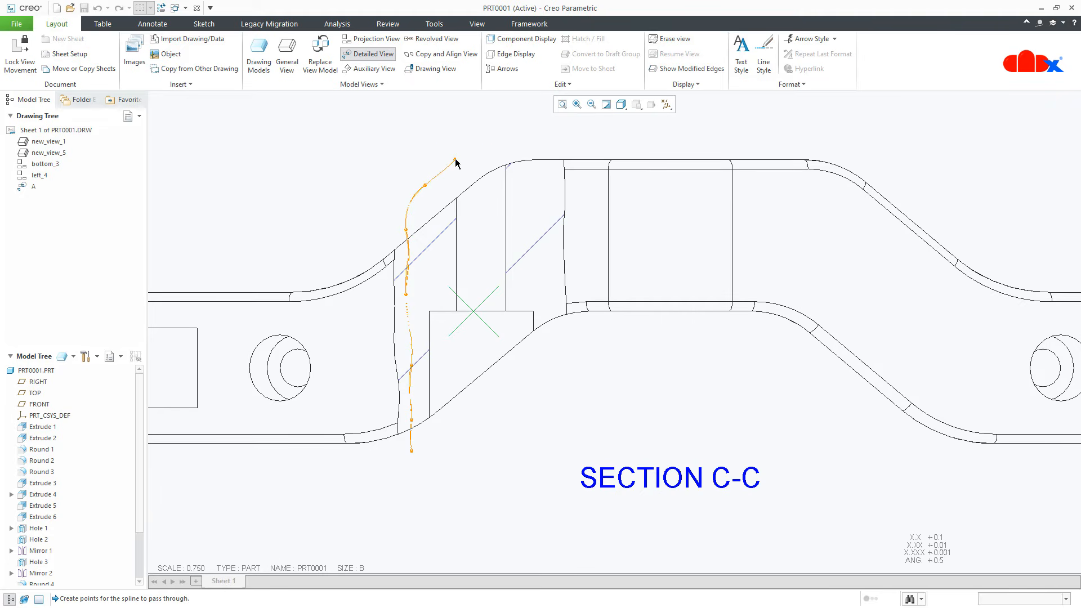
pyautogui.click(488, 146)
pyautogui.click(521, 137)
pyautogui.click(549, 228)
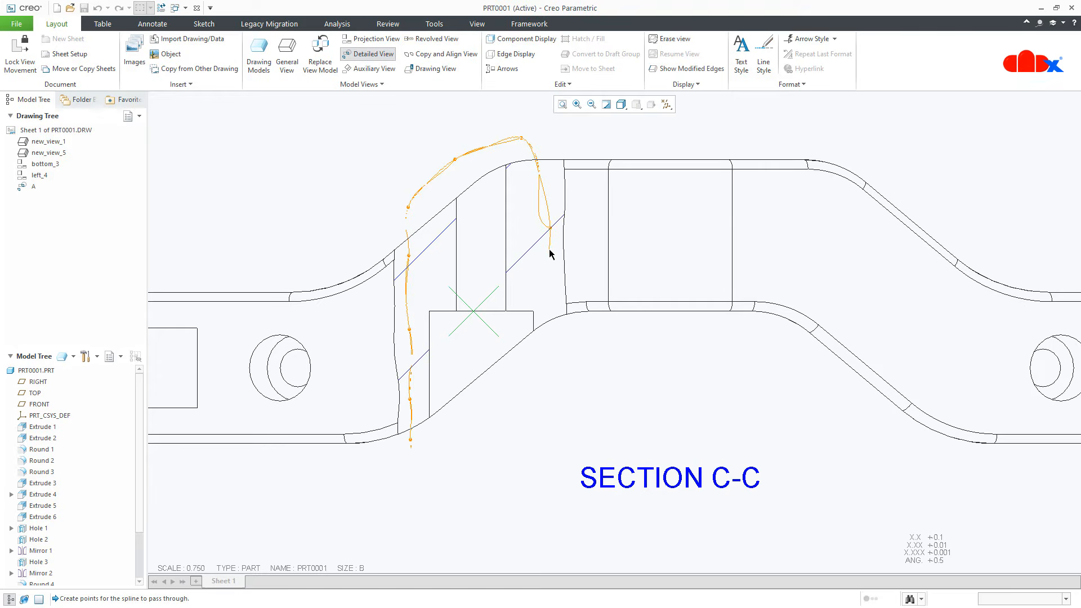
pyautogui.click(555, 297)
pyautogui.click(558, 342)
pyautogui.click(526, 410)
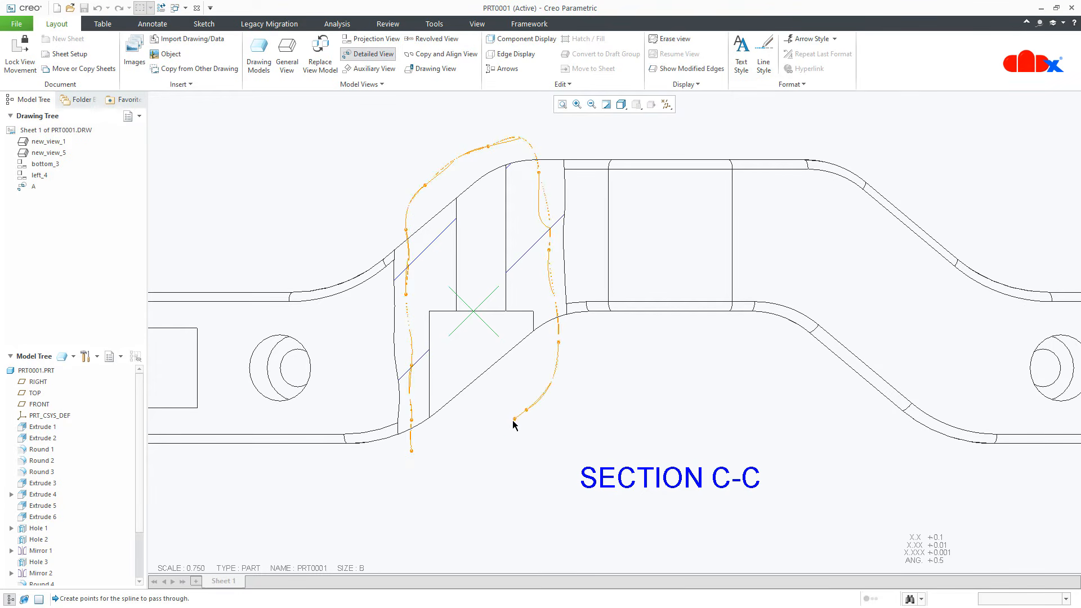
pyautogui.click(462, 456)
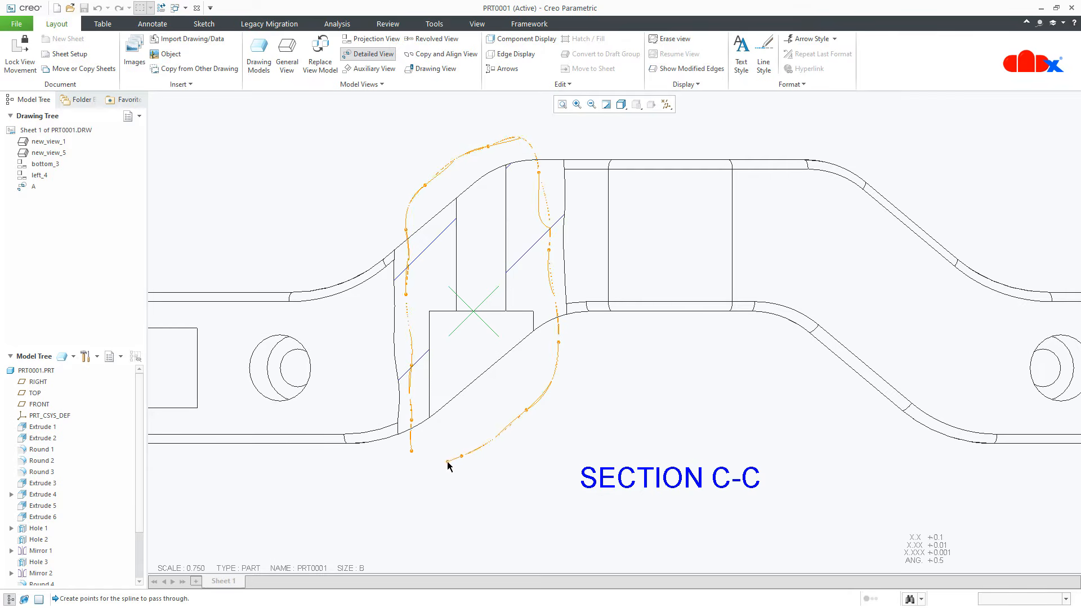
pyautogui.middleClick(418, 463)
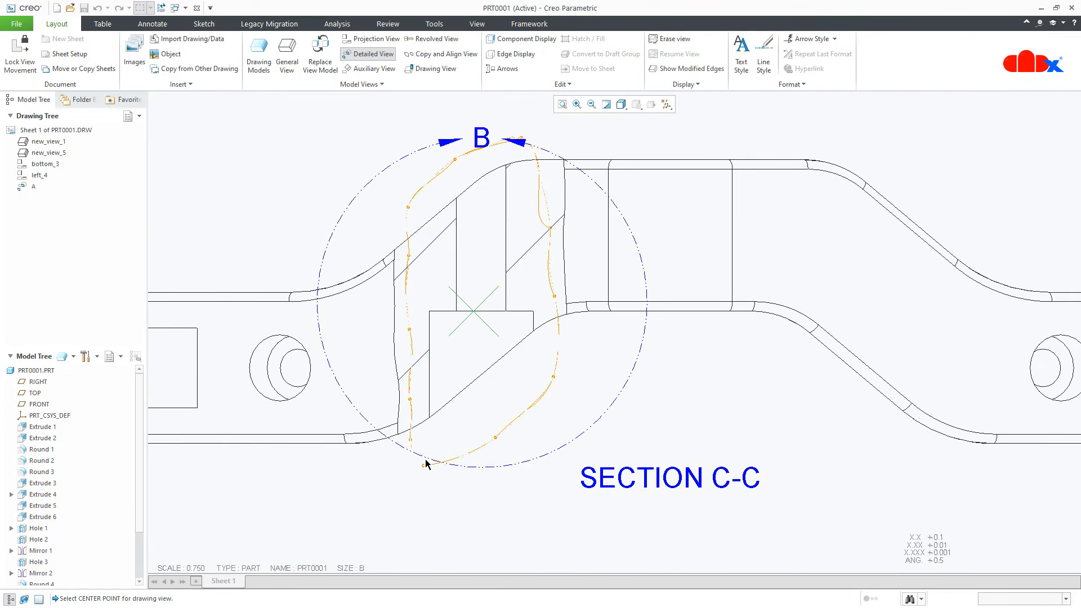
# Place the counterbored hole's detailed view on the sheet below the left end of the section B-B view.
pyautogui.scroll(6, 439, 452)
pyautogui.moveTo(458, 415)
pyautogui.mouseDown(button='middle')
pyautogui.moveTo(503, 302)
pyautogui.moveTo(516, 110)
pyautogui.mouseUp(button='middle')
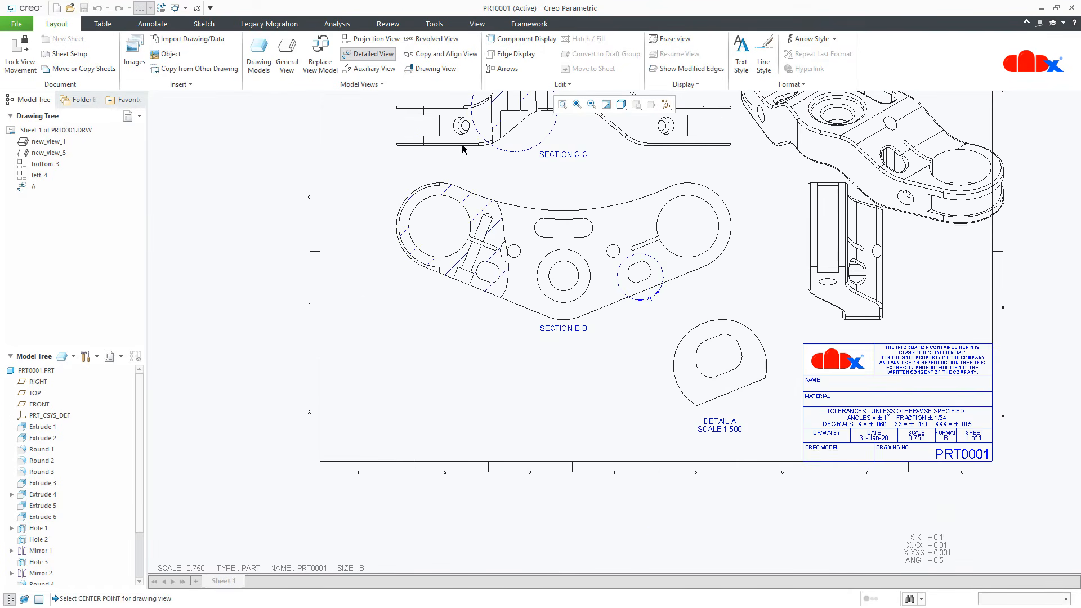
pyautogui.click(413, 389)
pyautogui.moveTo(523, 372); pyautogui.dragTo(435, 474, button='middle')
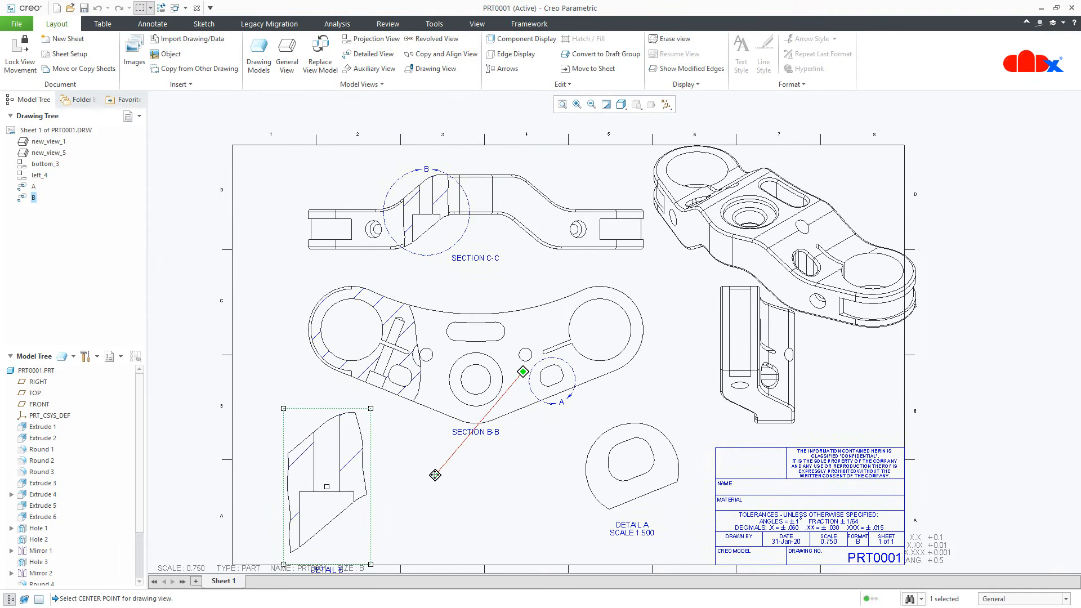
pyautogui.click(438, 465)
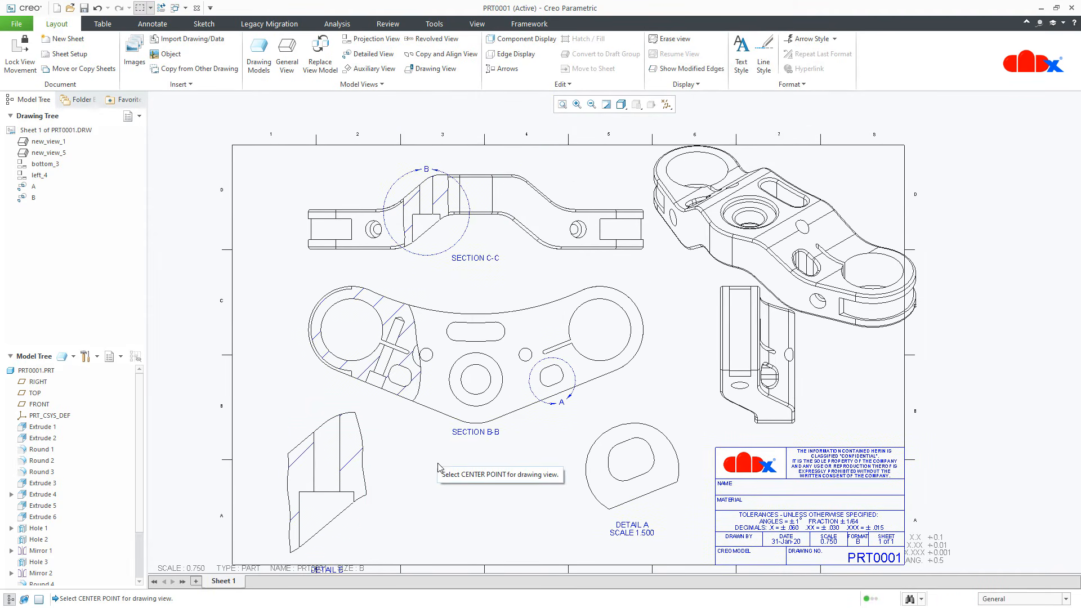
# Give the isometric view a custom scale of 0.5, apply it and close the view properties.
pyautogui.doubleClick(708, 270)
pyautogui.click(747, 154)
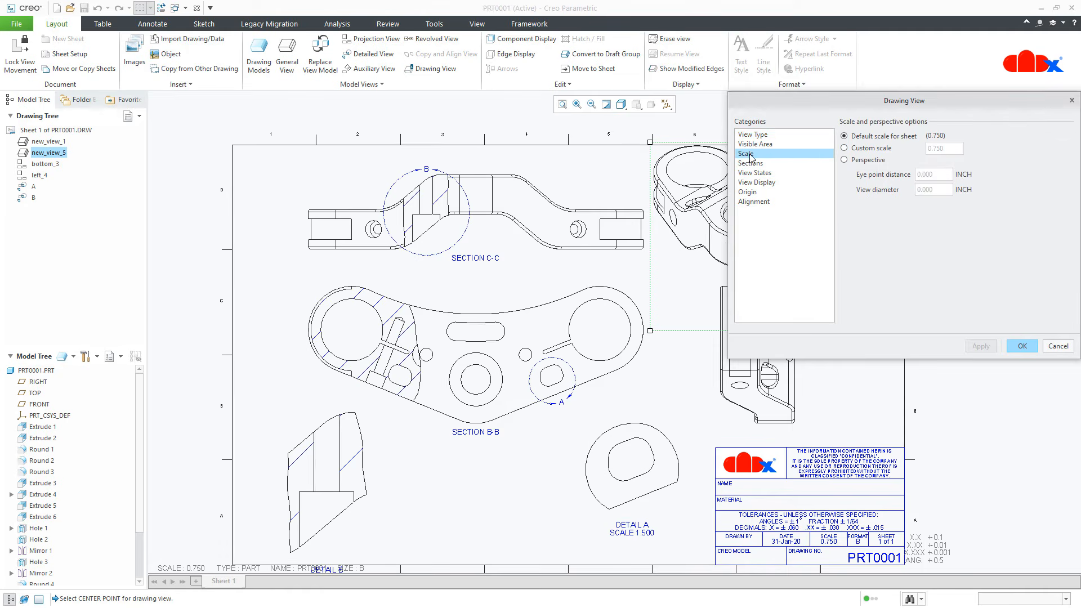
pyautogui.click(858, 151)
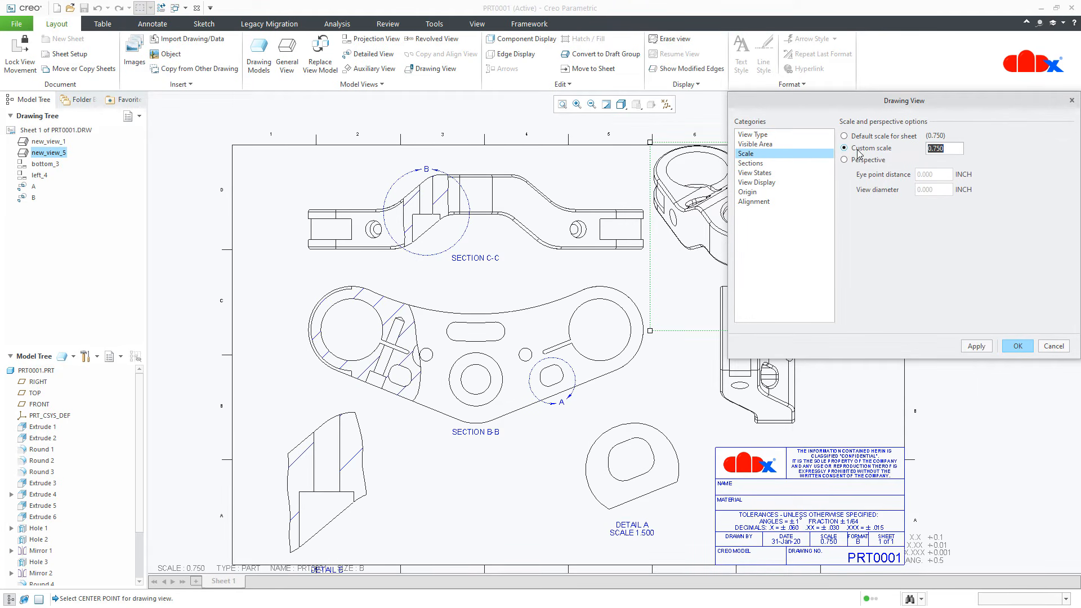
pyautogui.write('0.5')
pyautogui.press('Return')
pyautogui.click(978, 347)
pyautogui.click(1026, 345)
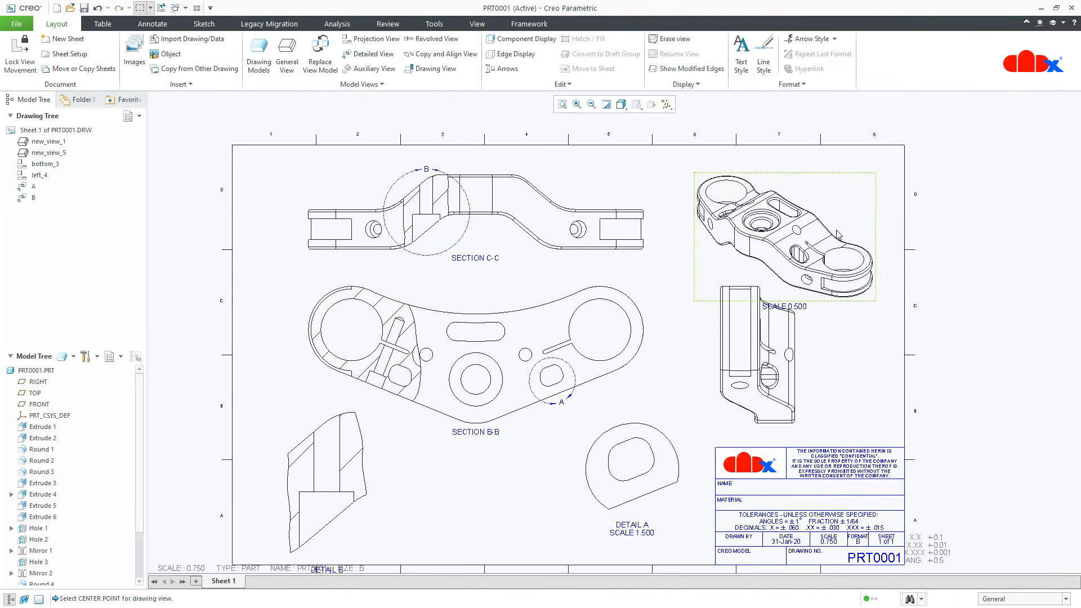
# Move the isometric view closer to the sheet's upper-right corner, clear of the side view below it.
pyautogui.click(830, 205)
pyautogui.moveTo(830, 205); pyautogui.dragTo(856, 183)
pyautogui.moveTo(485, 496)
pyautogui.mouseDown(button='middle')
pyautogui.moveTo(442, 454)
pyautogui.moveTo(434, 467)
pyautogui.mouseUp(button='middle')
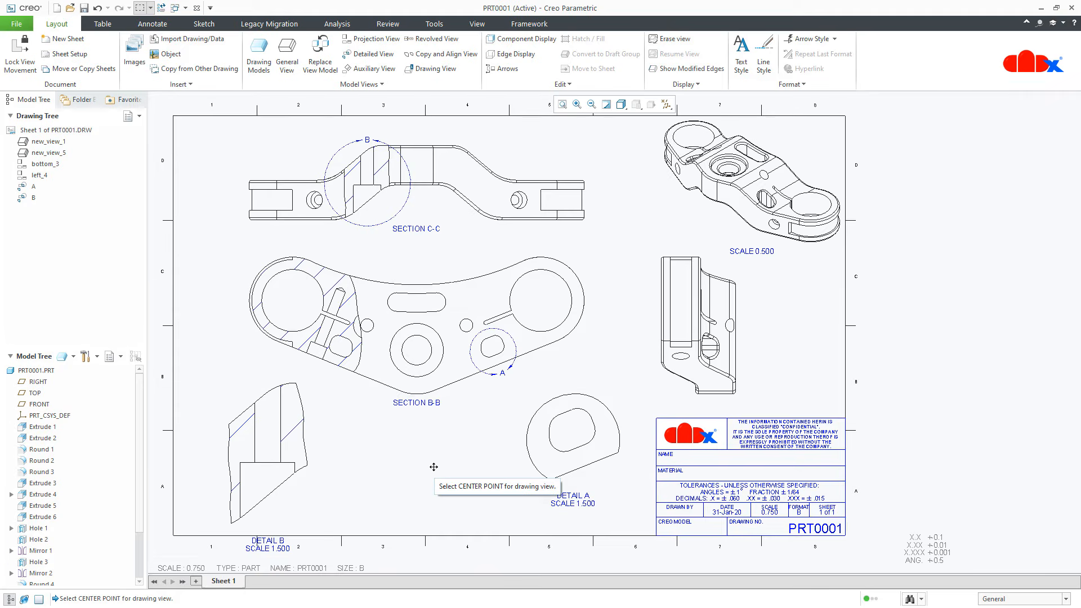
# Show all model datum axes in the section B-B view and apply them.
pyautogui.click(160, 27)
pyautogui.click(211, 53)
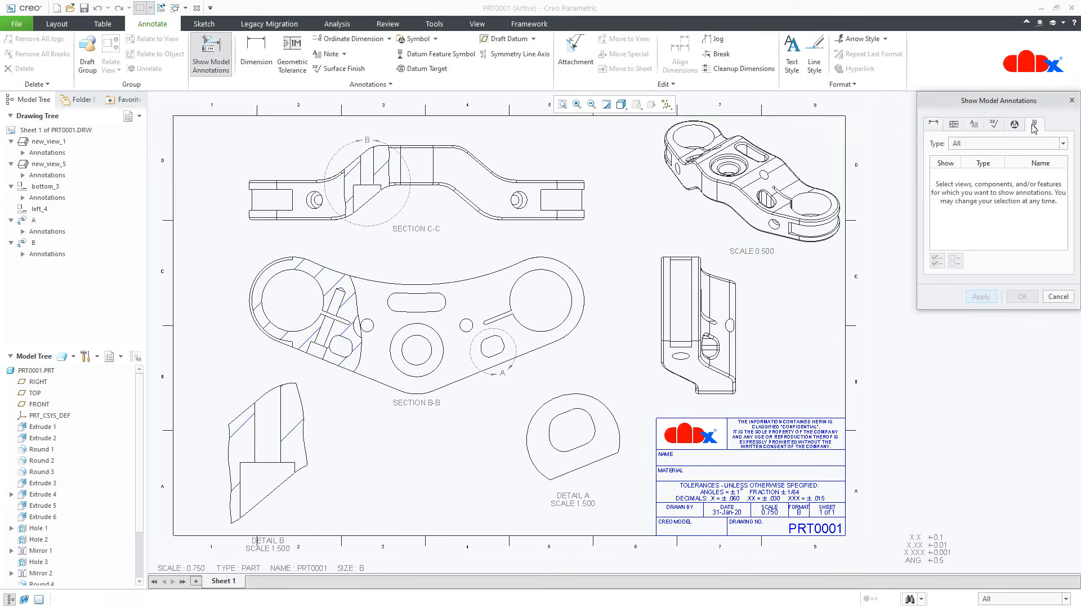
pyautogui.click(503, 390)
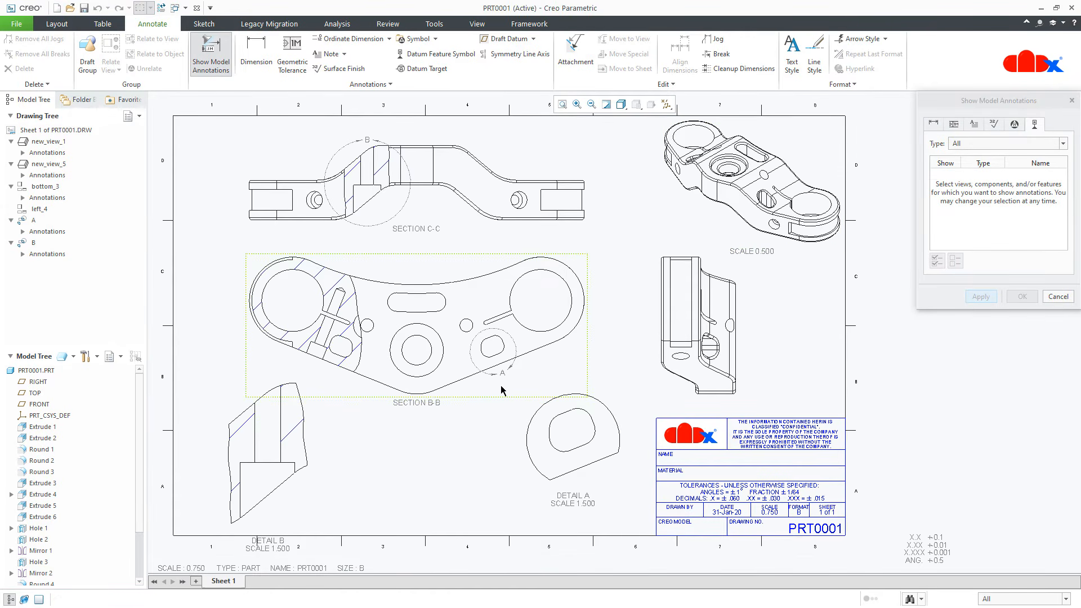
pyautogui.click(937, 261)
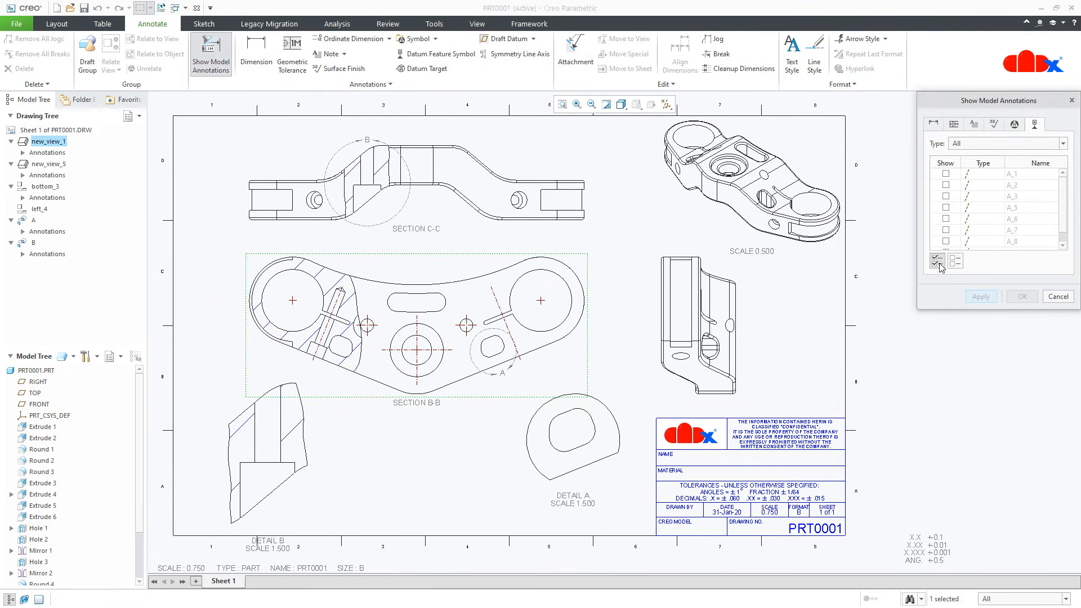
pyautogui.click(977, 302)
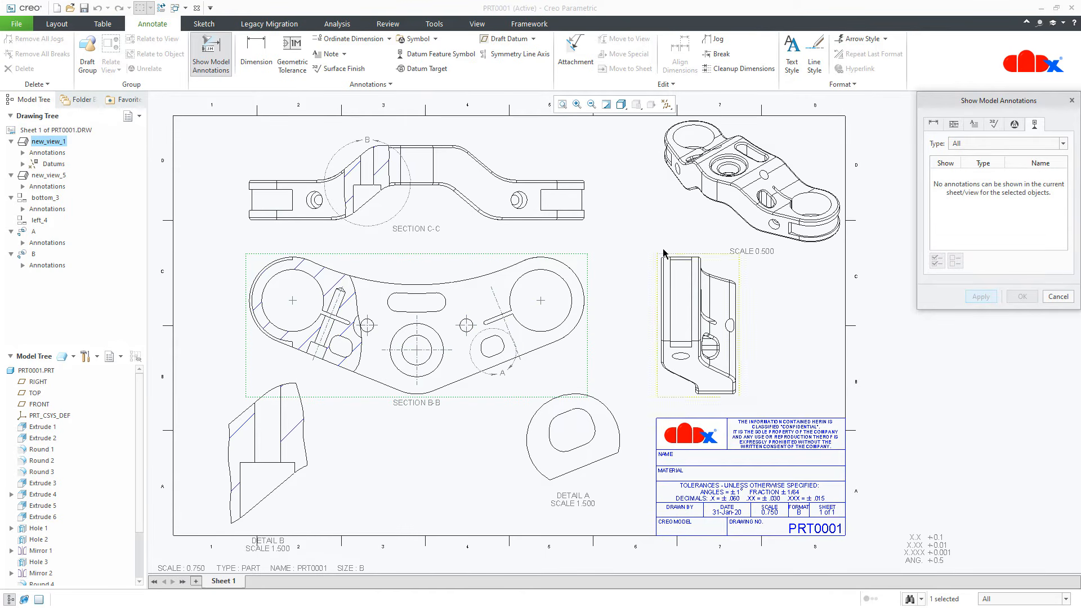
# Show model axes A_6, A_7 and A_8 in the section C-C view and apply them.
pyautogui.click(443, 204)
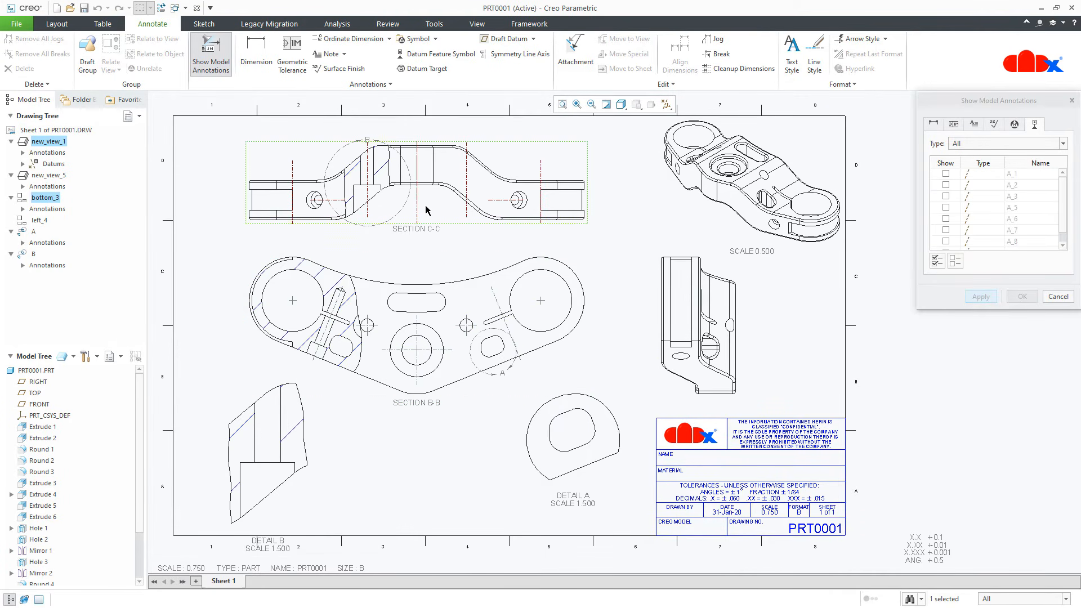
pyautogui.click(337, 201)
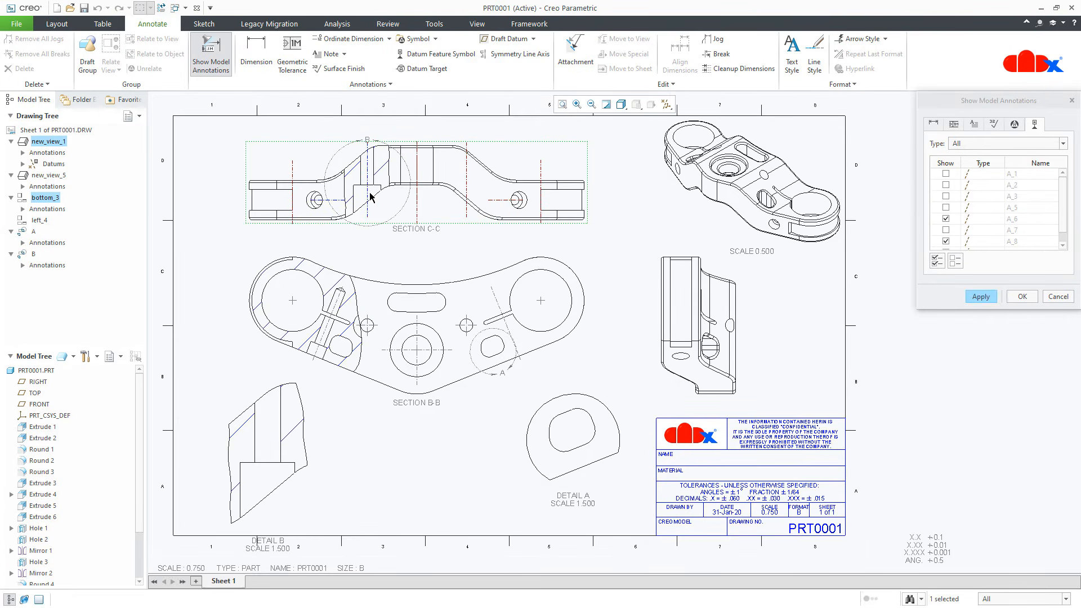
pyautogui.click(498, 204)
pyautogui.click(981, 297)
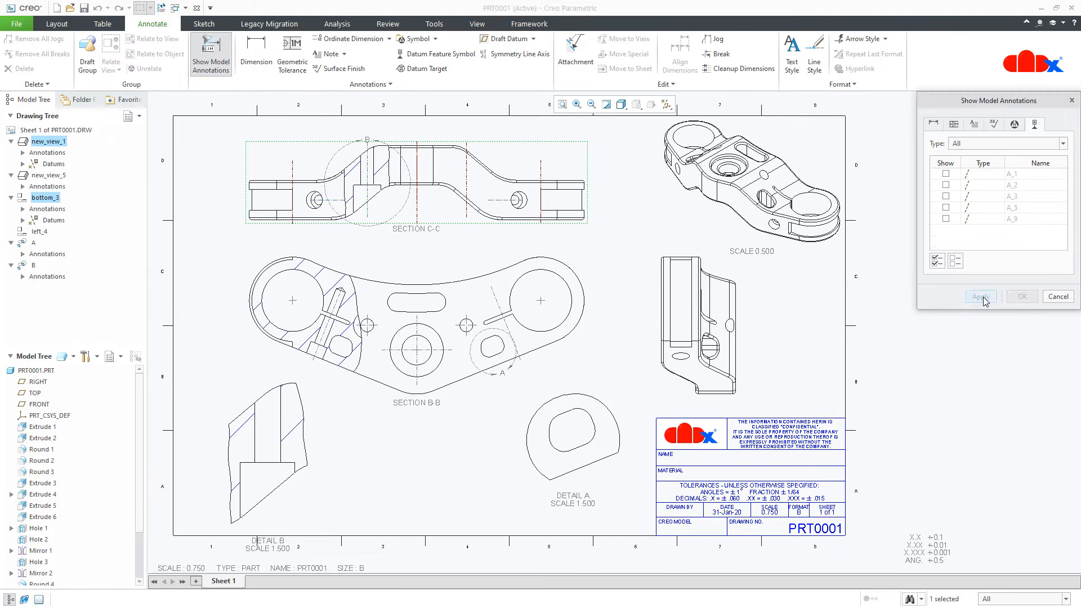
# Show model axes A_1 and A_8 in the side view, apply them and close the annotation settings.
pyautogui.click(692, 386)
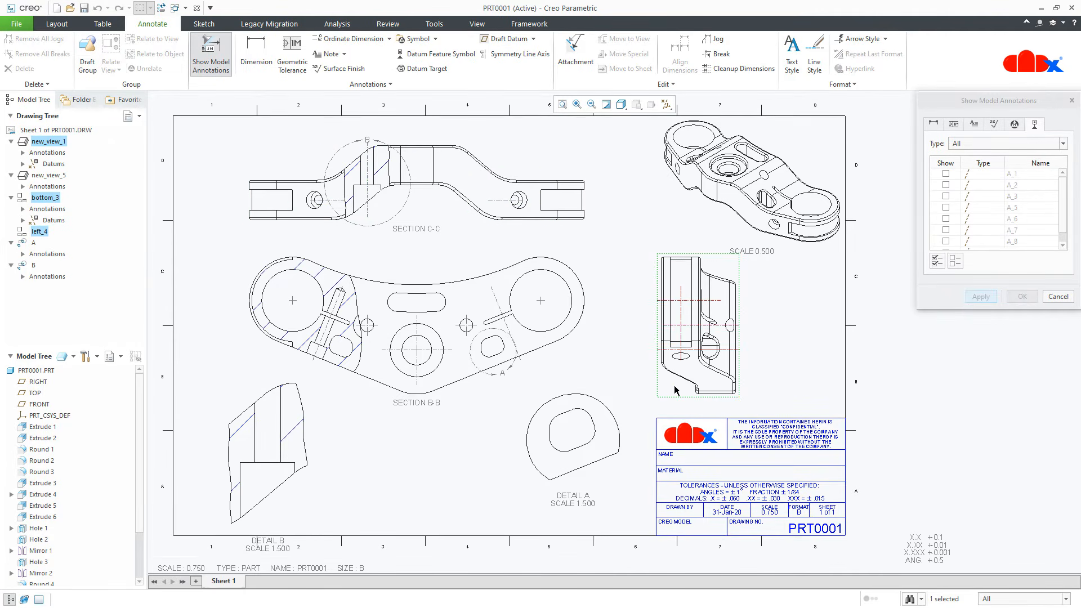
pyautogui.scroll(-3, 701, 319)
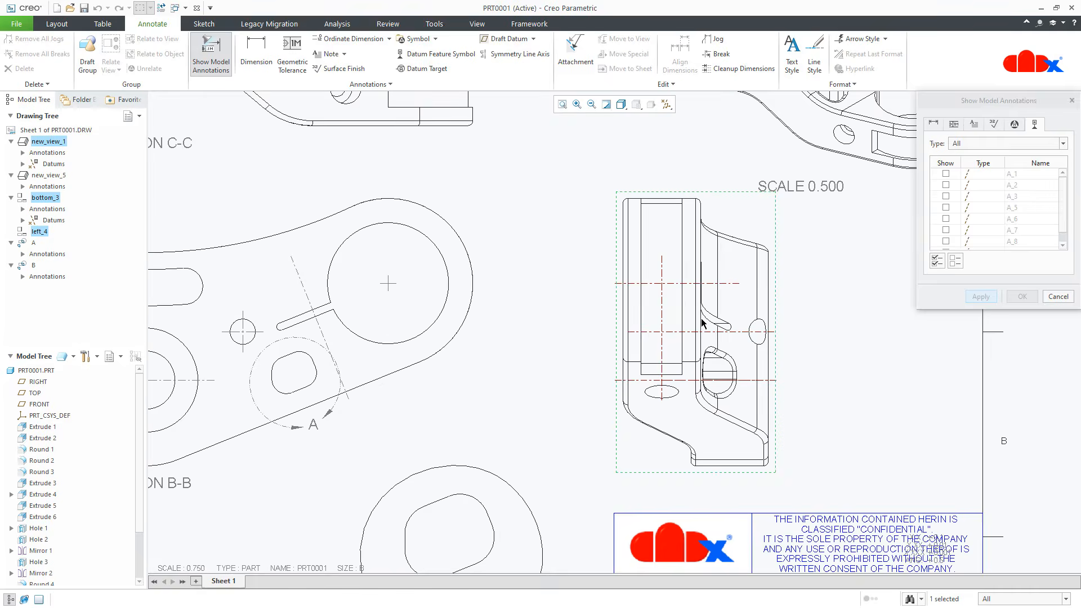
pyautogui.click(673, 283)
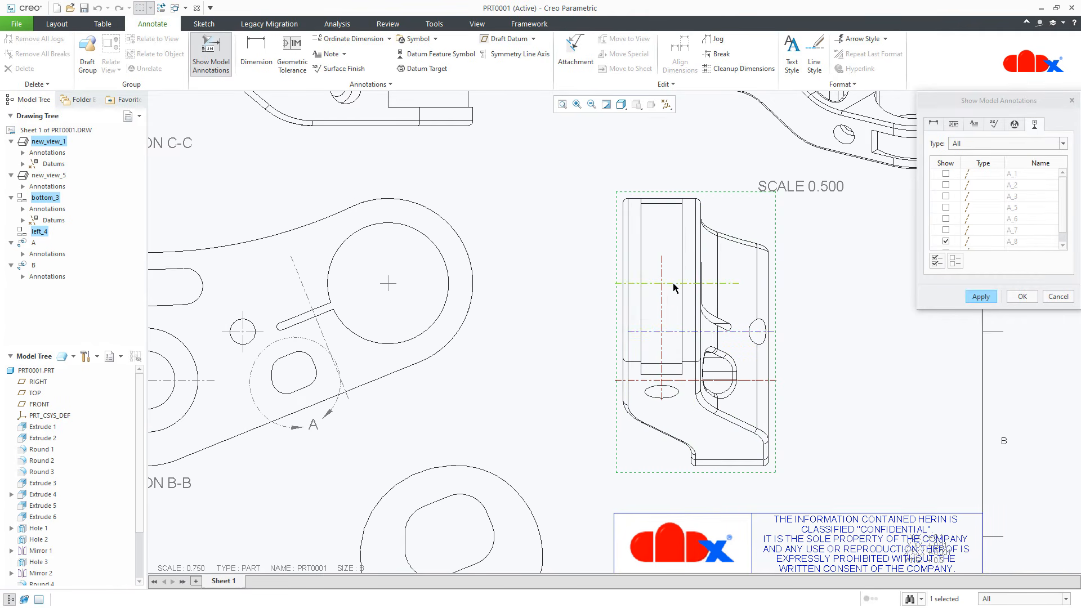
pyautogui.click(980, 297)
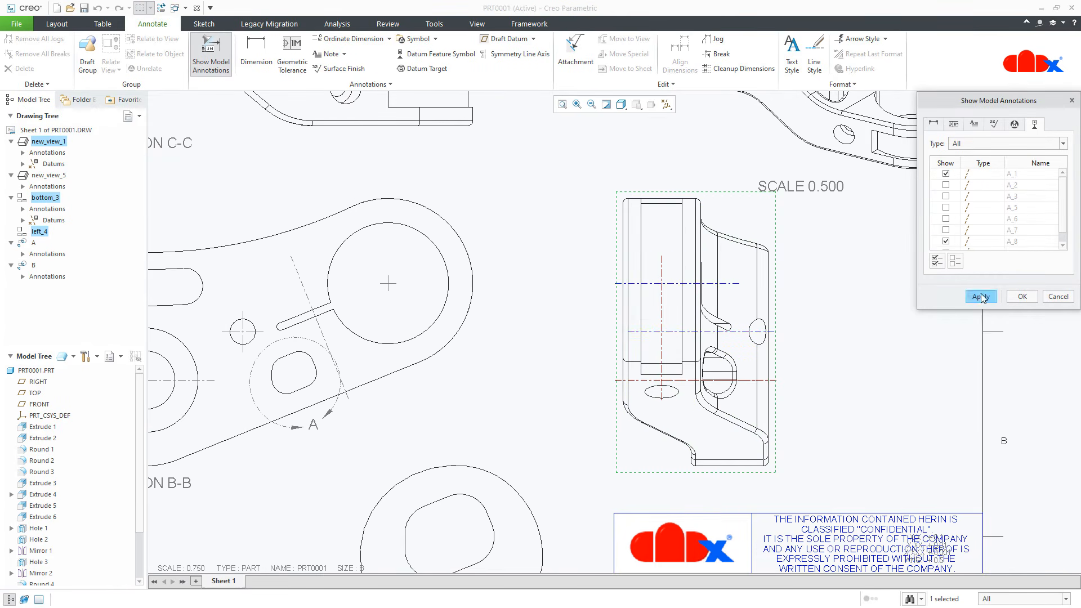
pyautogui.click(1058, 296)
pyautogui.scroll(5, 648, 281)
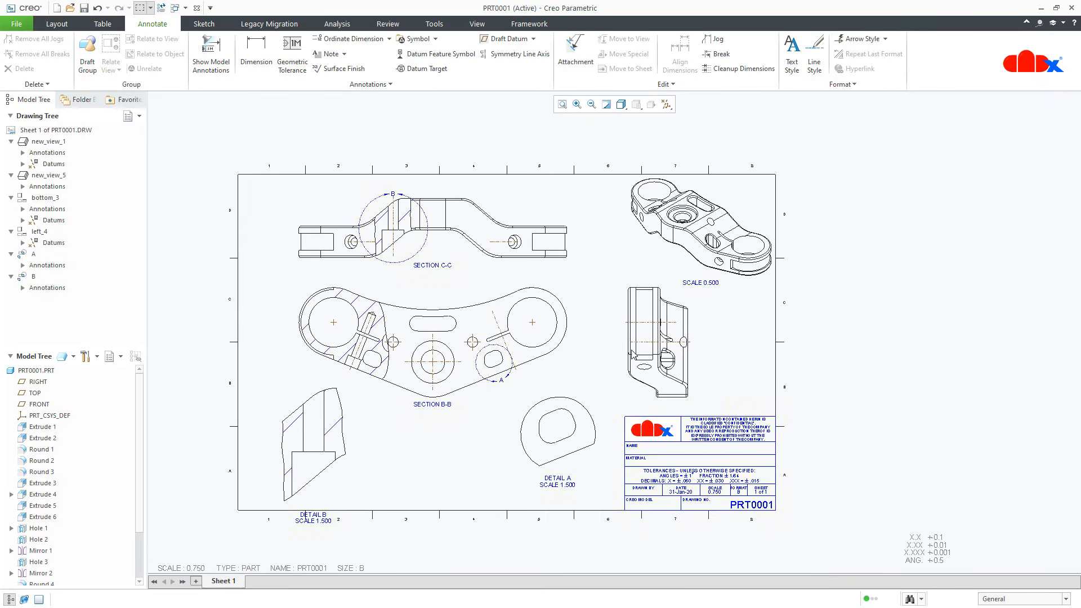
# Turn the side view into a full 2D cross-section using section A and apply it.
pyautogui.scroll(-3, 641, 292)
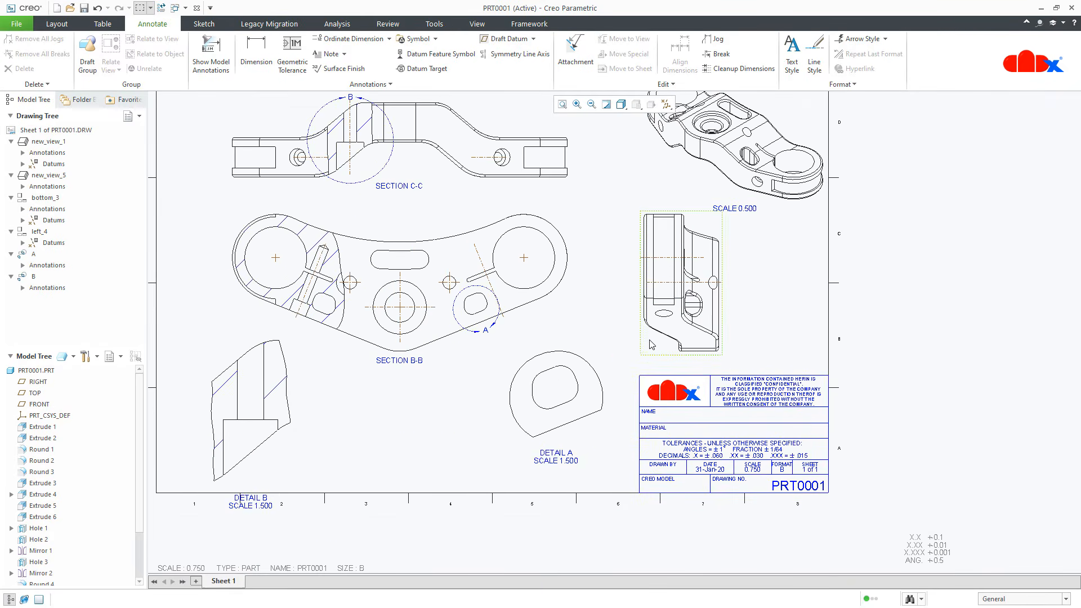
pyautogui.doubleClick(651, 345)
pyautogui.click(754, 165)
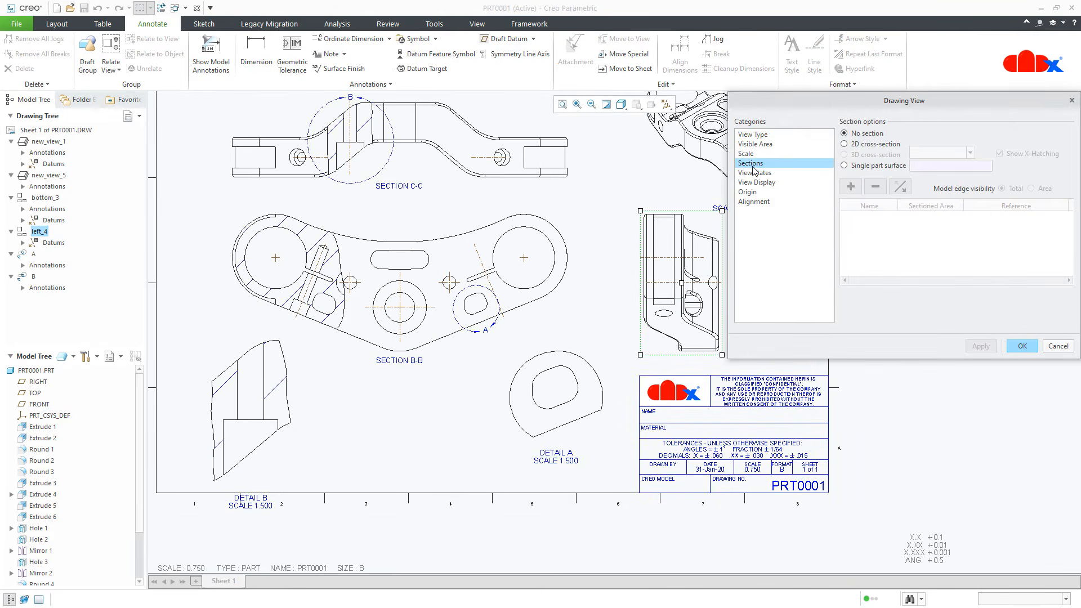
pyautogui.click(856, 145)
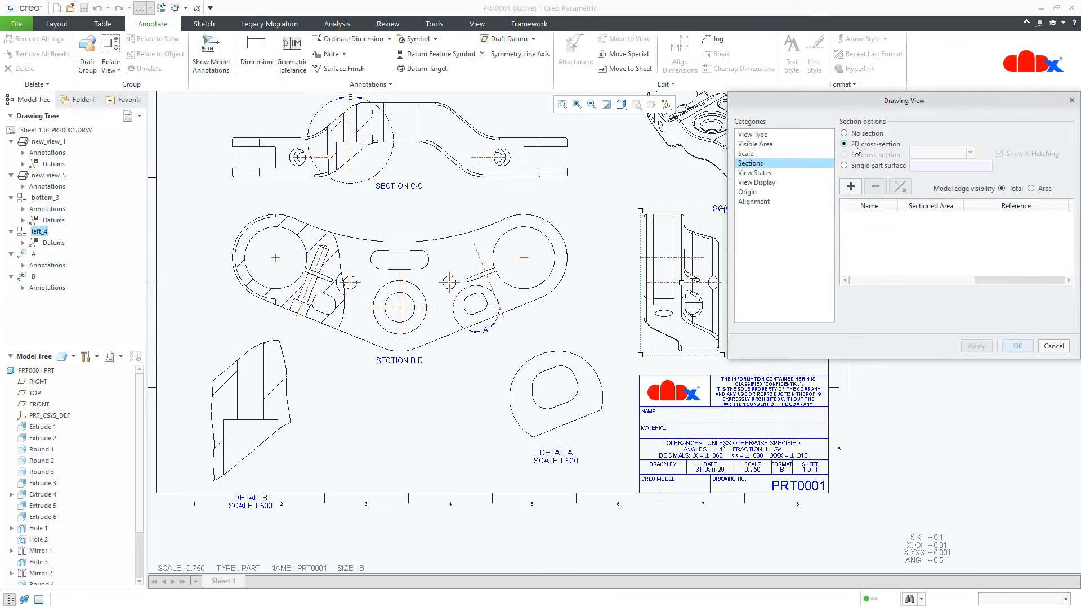
pyautogui.click(851, 187)
pyautogui.click(861, 240)
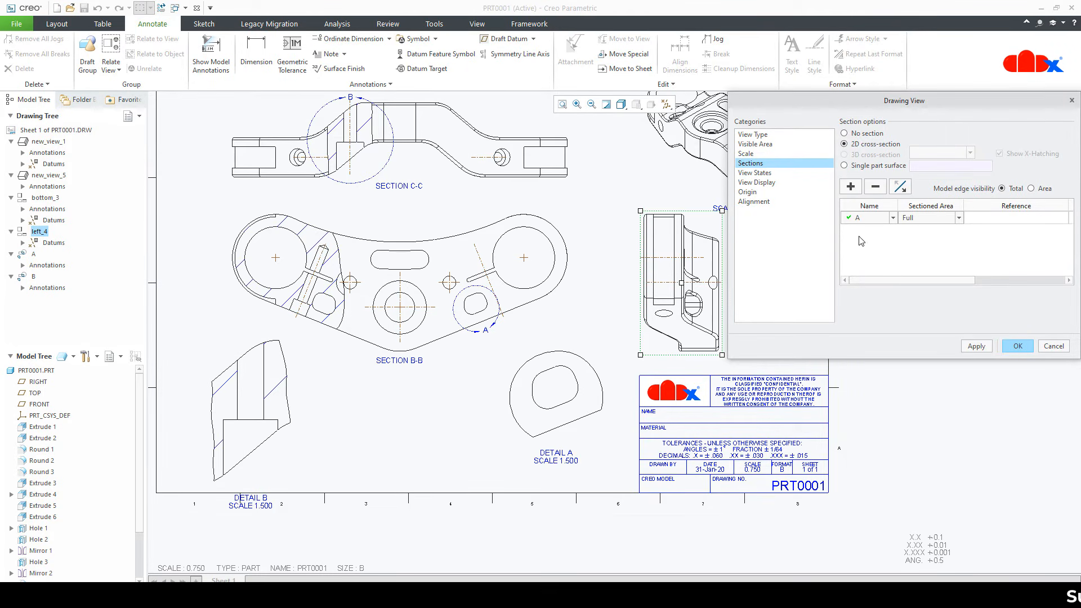
pyautogui.click(979, 347)
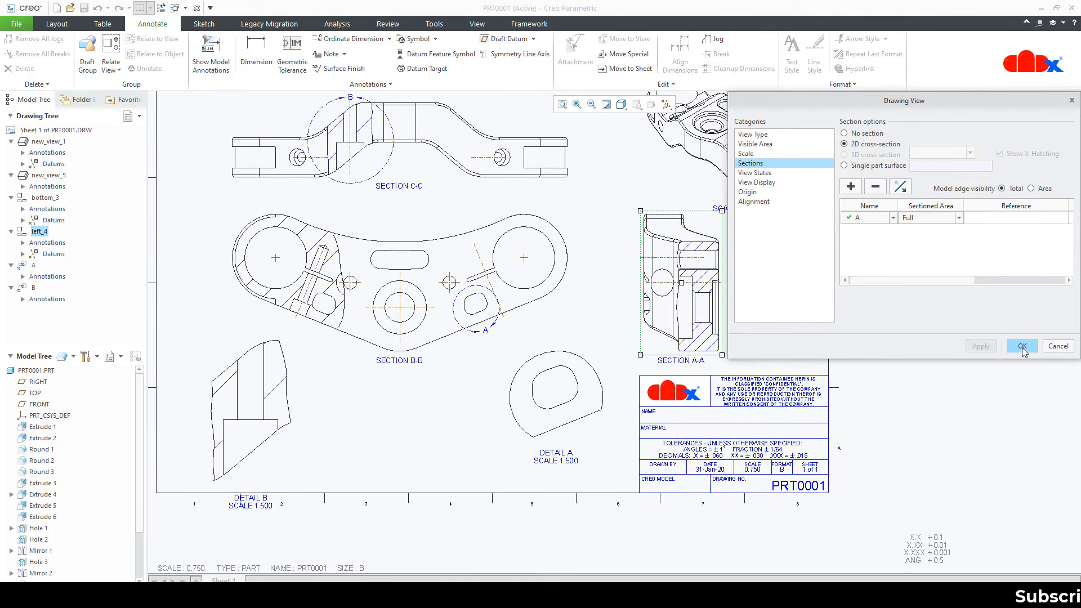
pyautogui.click(1021, 348)
pyautogui.click(760, 301)
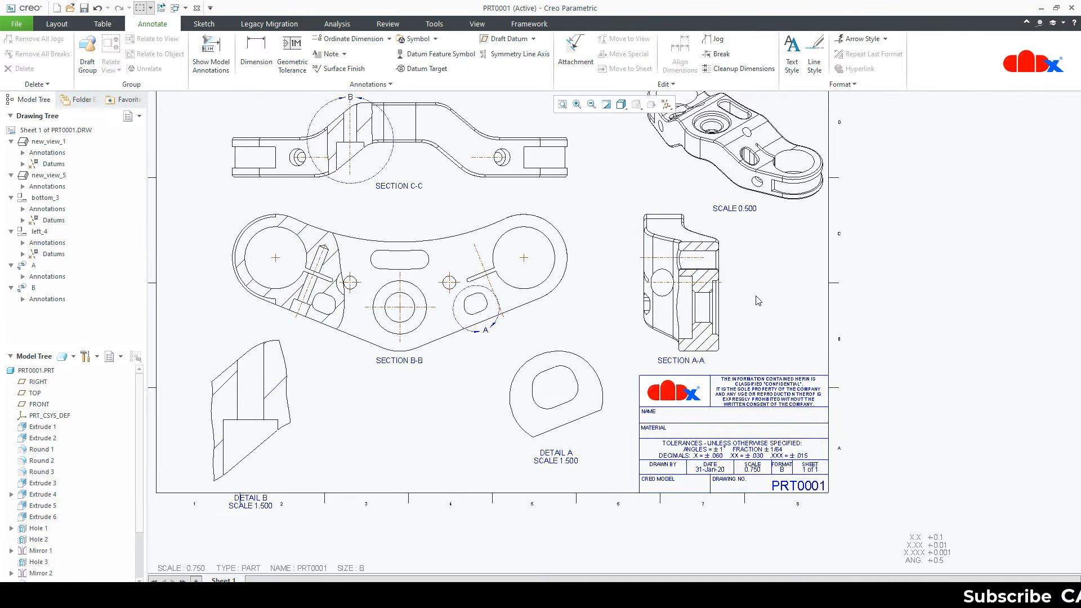
# Show model axis A_3 through the central bore in the section A-A view and apply it.
pyautogui.click(210, 53)
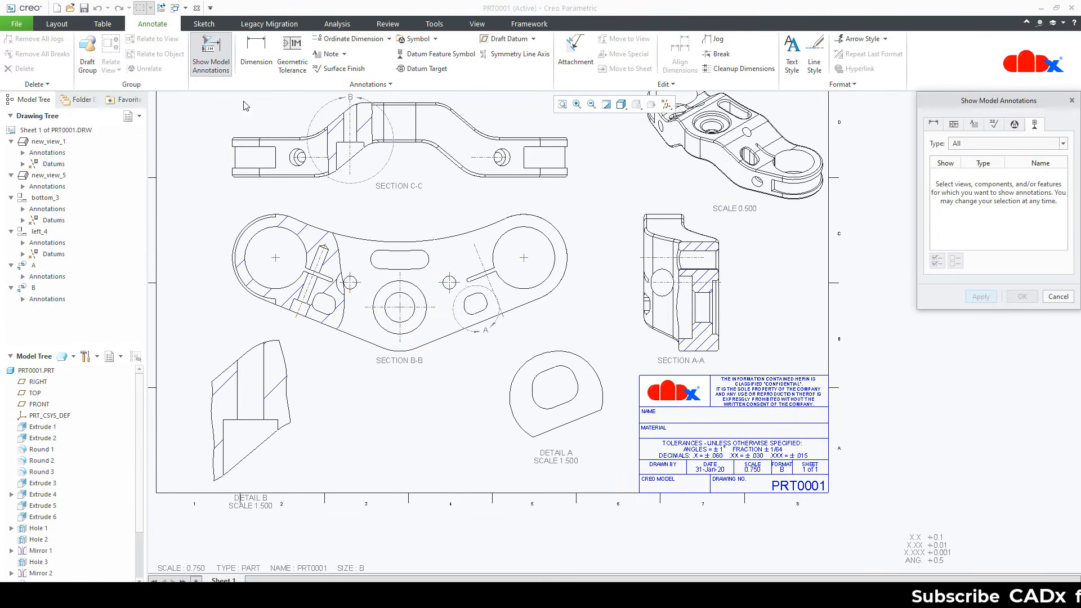
pyautogui.click(651, 353)
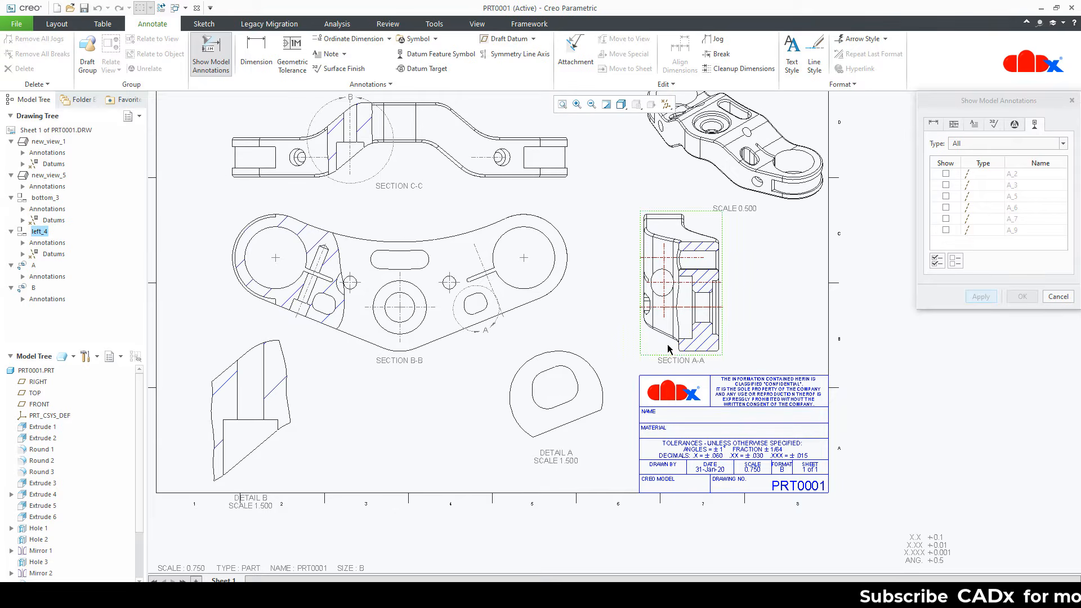
pyautogui.click(700, 307)
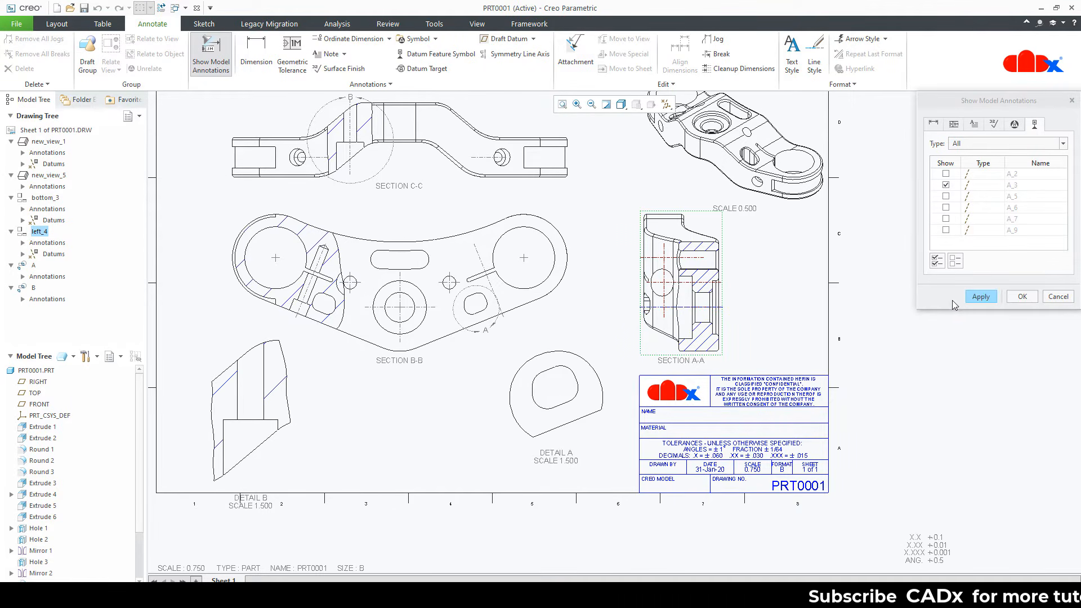
pyautogui.click(979, 297)
pyautogui.click(1057, 298)
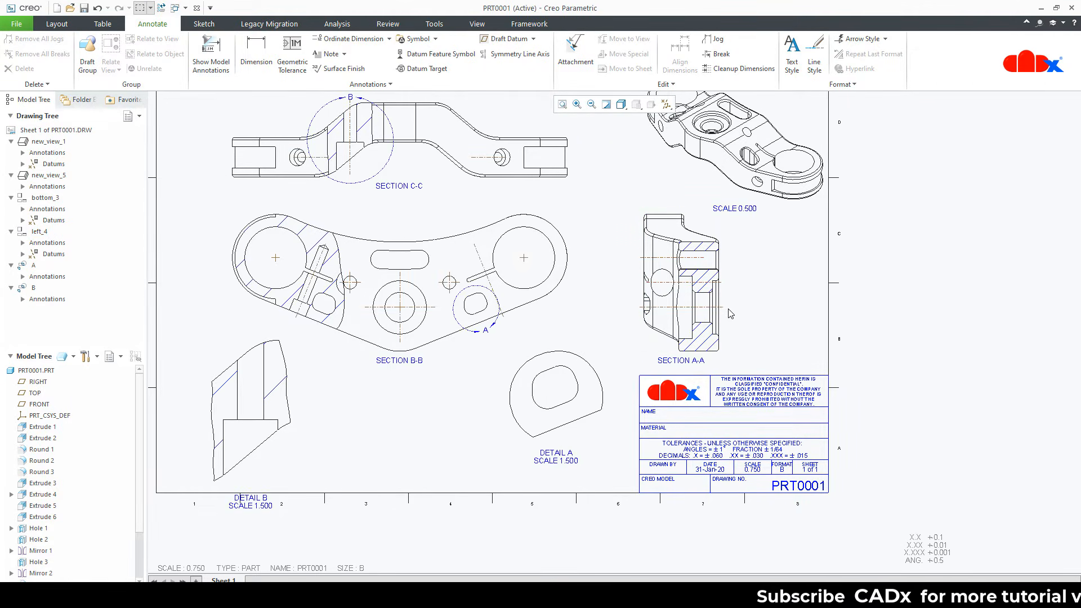
pyautogui.click(702, 283)
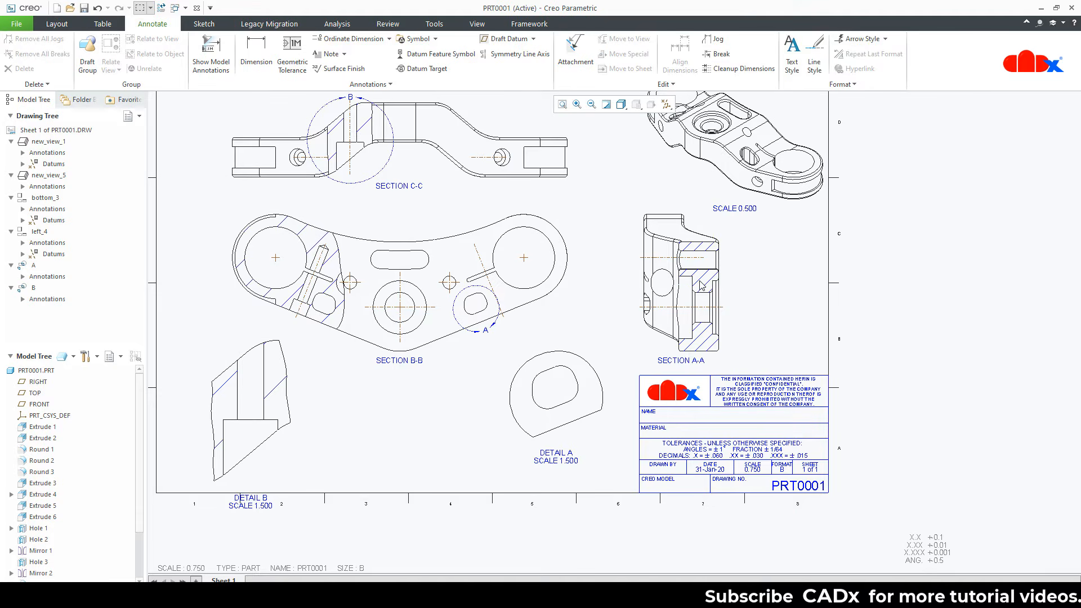
# Lengthen the right-hand large bore's centre lines in the section B-B view so they extend beyond the part's outer contour.
pyautogui.scroll(-4, 506, 263)
pyautogui.scroll(-3, 509, 263)
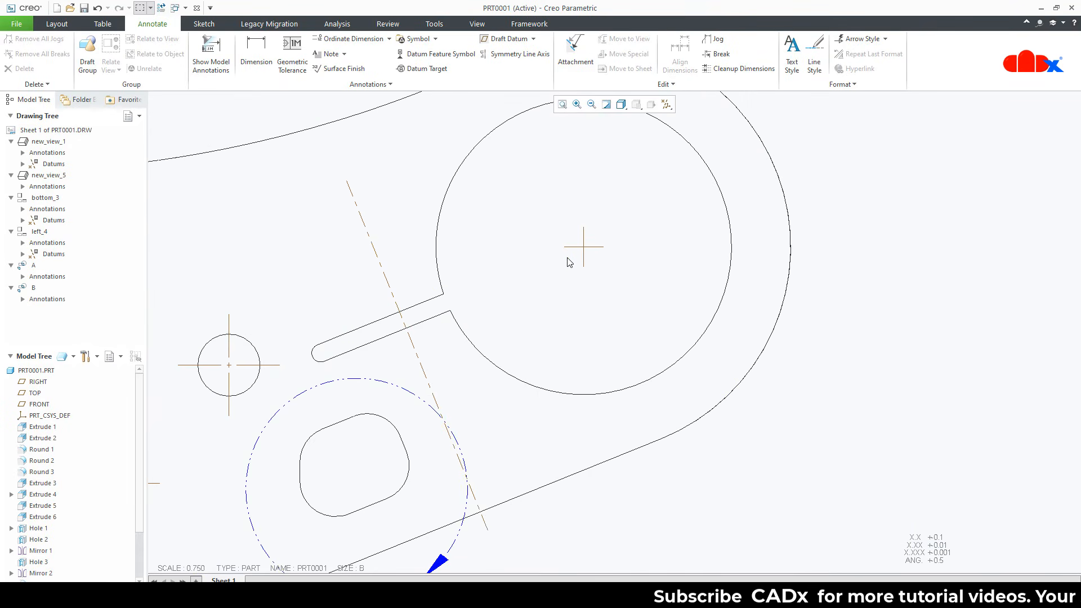
pyautogui.click(585, 255)
pyautogui.moveTo(585, 255); pyautogui.dragTo(582, 493)
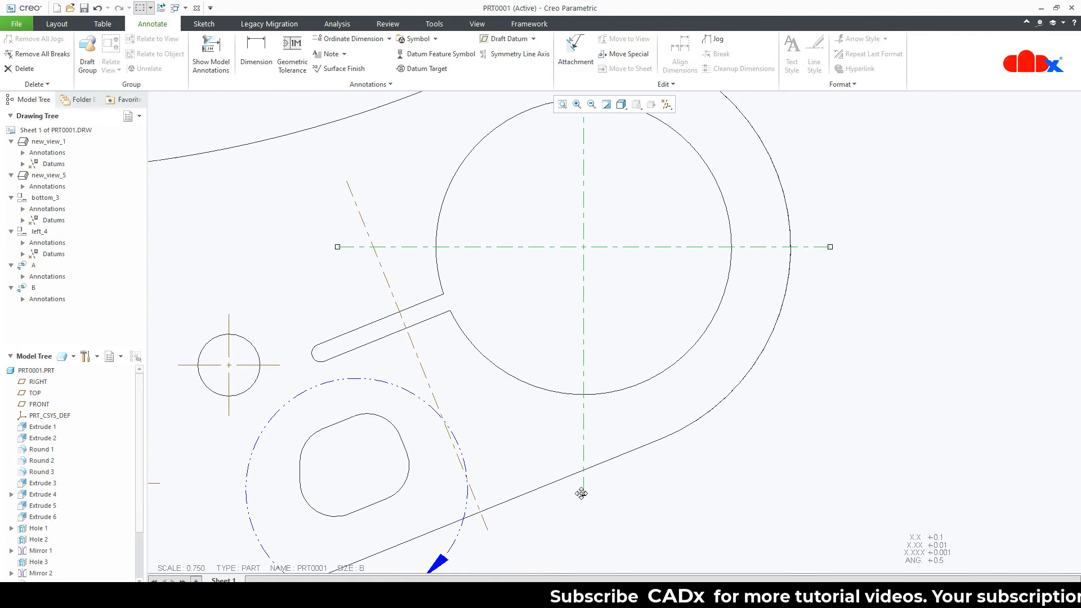
pyautogui.click(568, 528)
pyautogui.scroll(3, 565, 523)
pyautogui.moveTo(519, 501); pyautogui.dragTo(694, 423, button='middle')
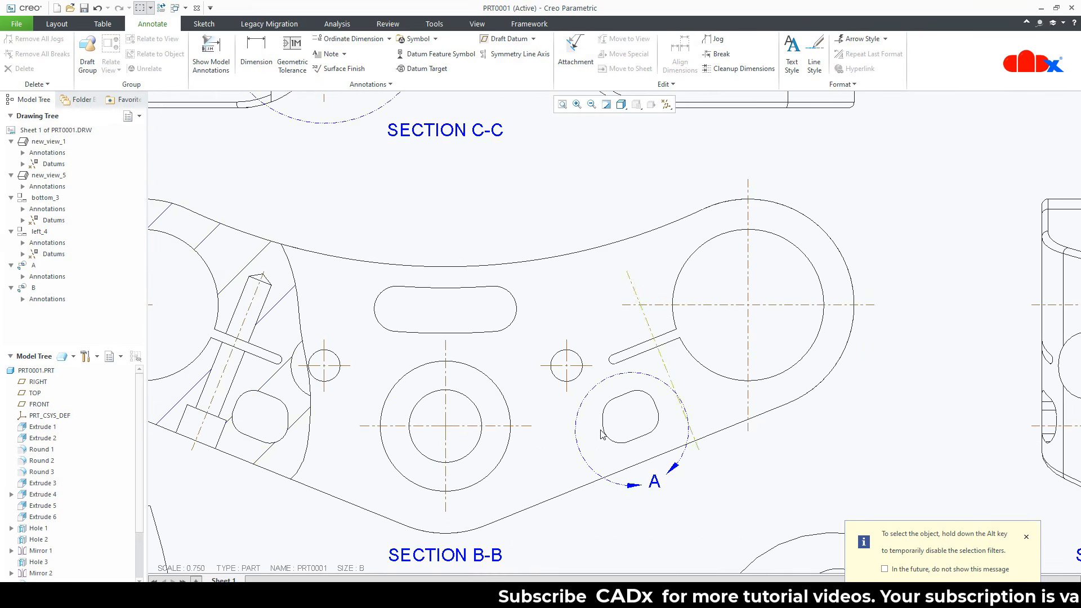
# Lengthen the left-hand large bore's centre lines in the section B-B view so they extend past the part outline.
pyautogui.scroll(1, 412, 435)
pyautogui.moveTo(414, 434); pyautogui.dragTo(672, 434, button='middle')
pyautogui.scroll(-3, 404, 334)
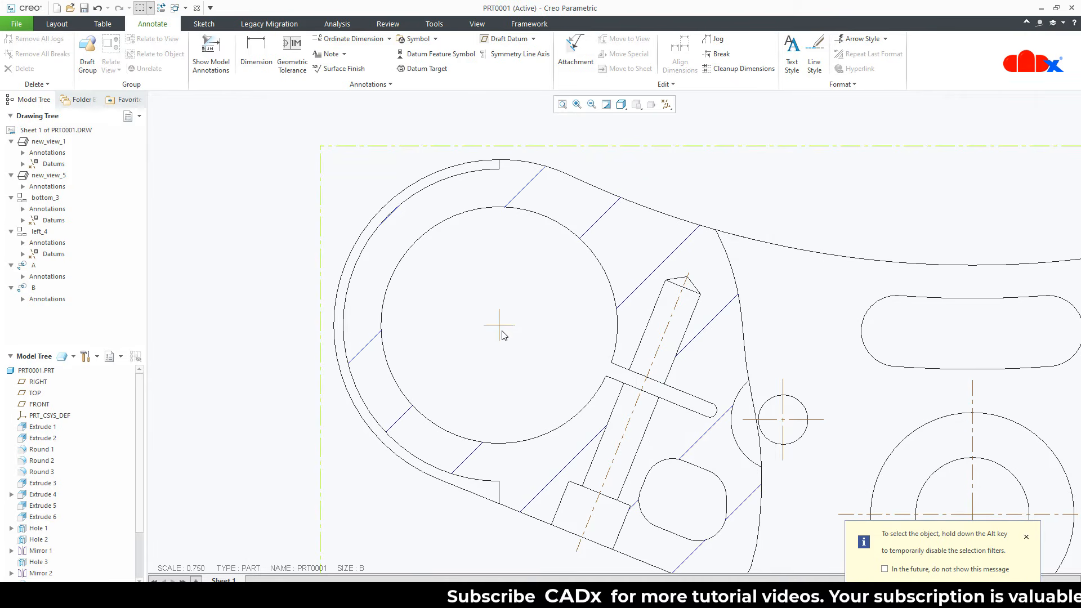
pyautogui.click(500, 335)
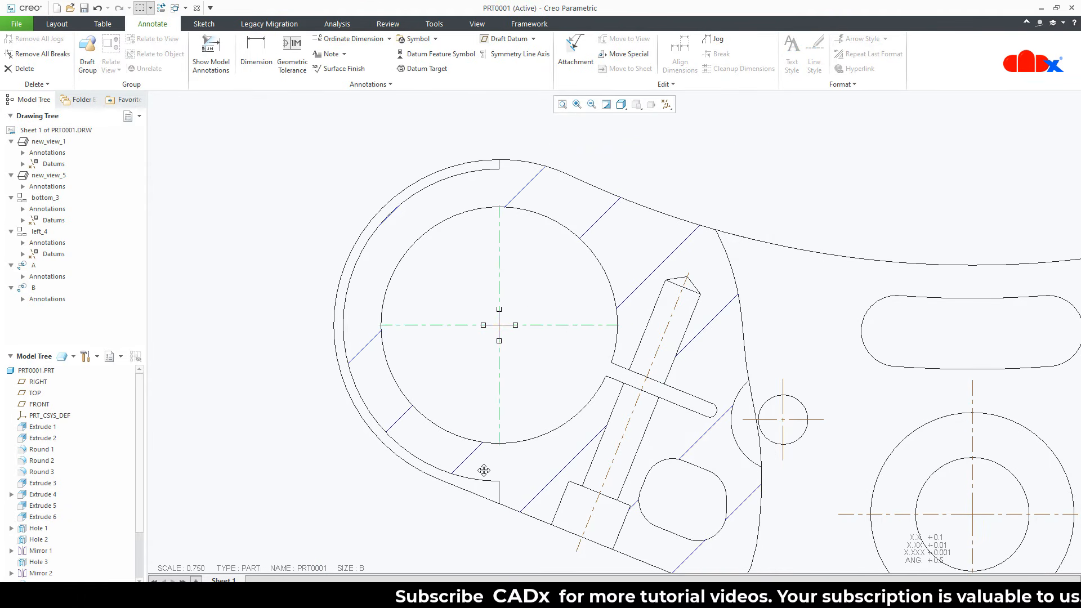
pyautogui.scroll(5, 474, 519)
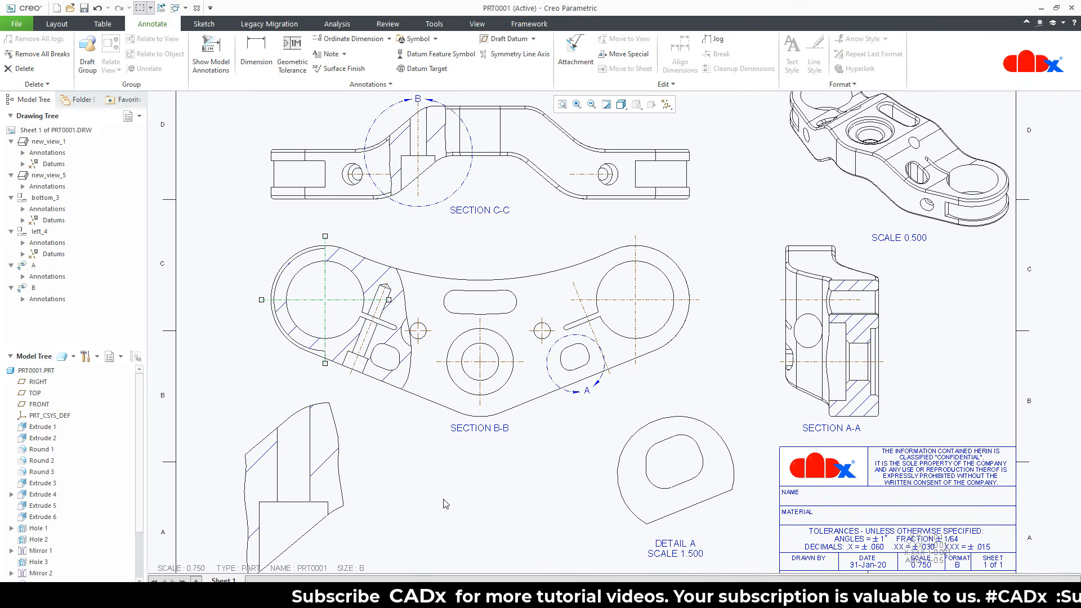
pyautogui.scroll(3, 446, 503)
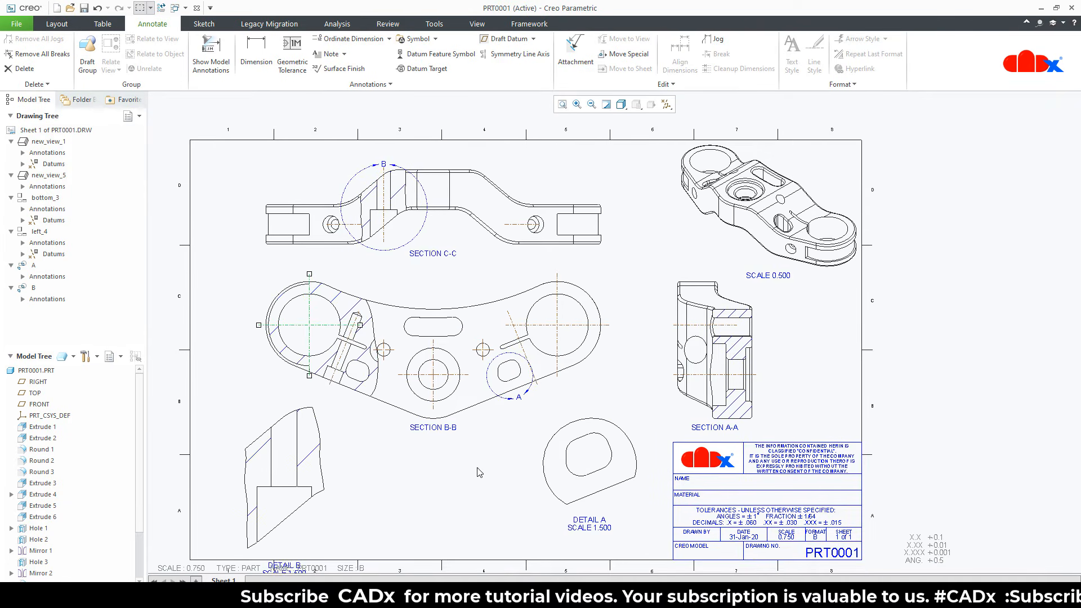
# Adjust the upper hole's axis in section A-A so both ends reach just beyond the sectioned hole.
pyautogui.scroll(-3, 734, 342)
pyautogui.click(739, 308)
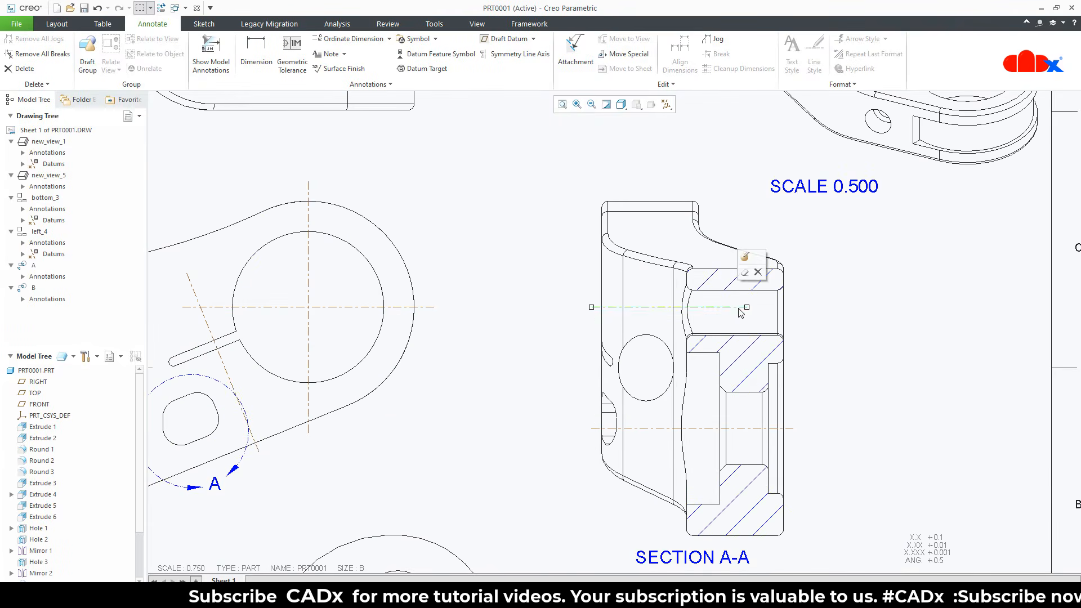
pyautogui.moveTo(748, 307); pyautogui.dragTo(797, 307)
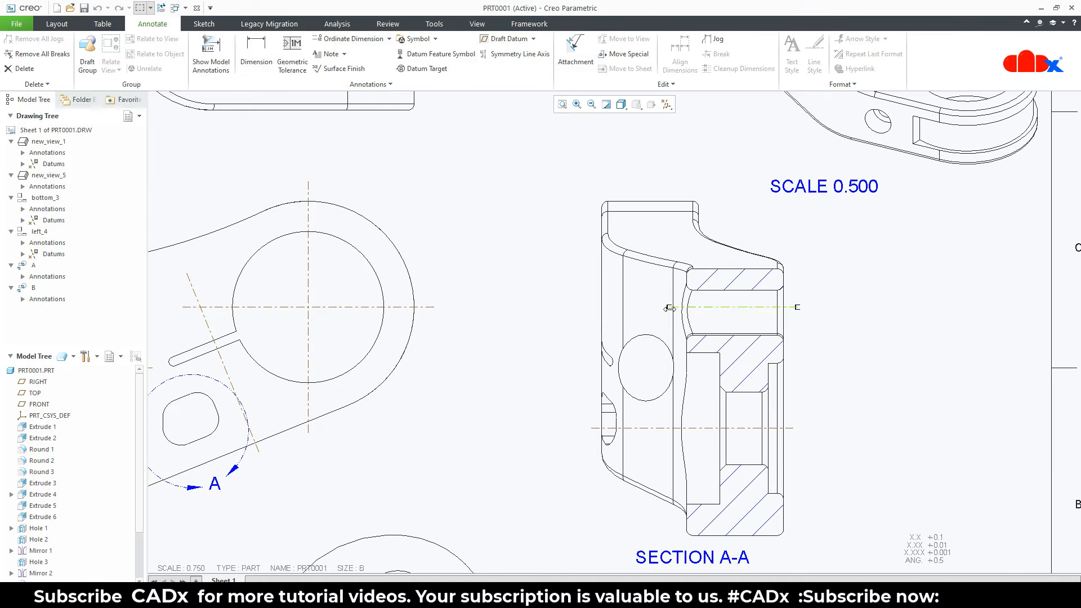
pyautogui.click(510, 422)
pyautogui.scroll(2, 511, 423)
pyautogui.scroll(3, 511, 424)
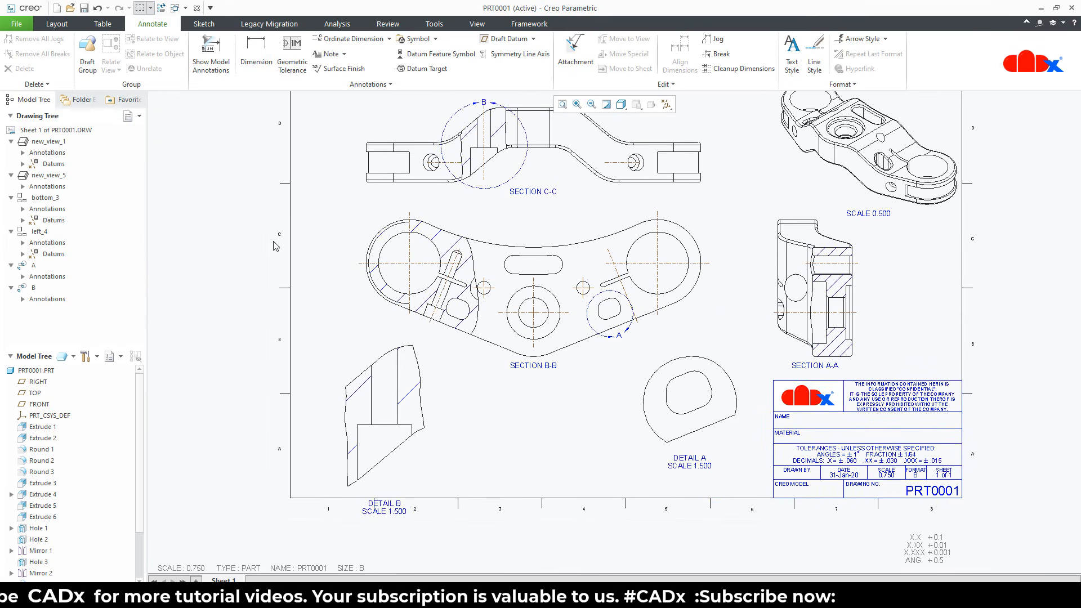
# Show model axis A_8 in the detail B view, apply it and close the annotation settings.
pyautogui.click(211, 57)
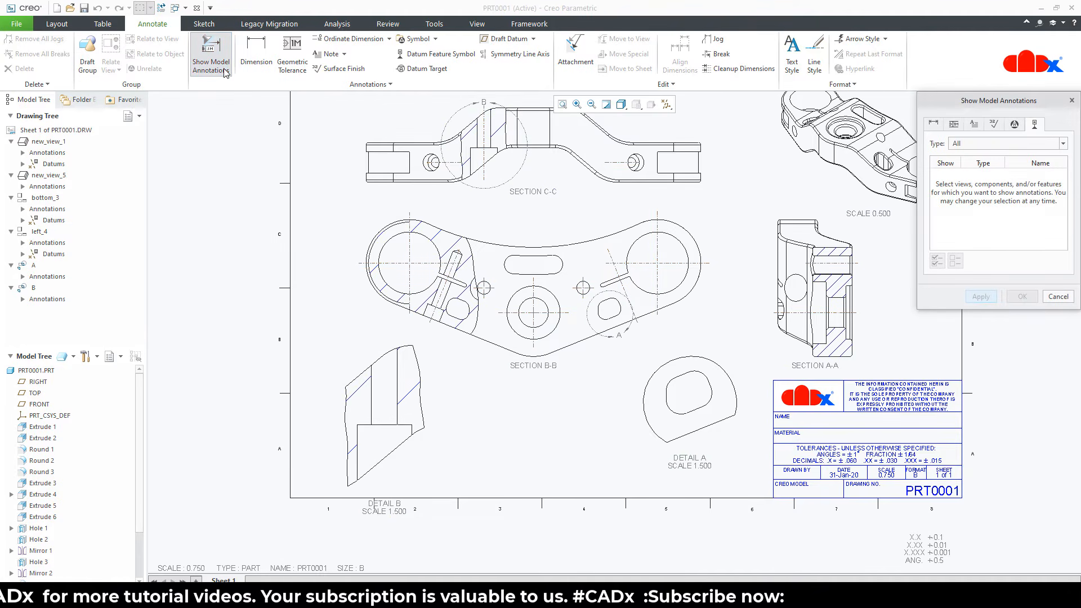
pyautogui.click(899, 184)
pyautogui.click(1034, 125)
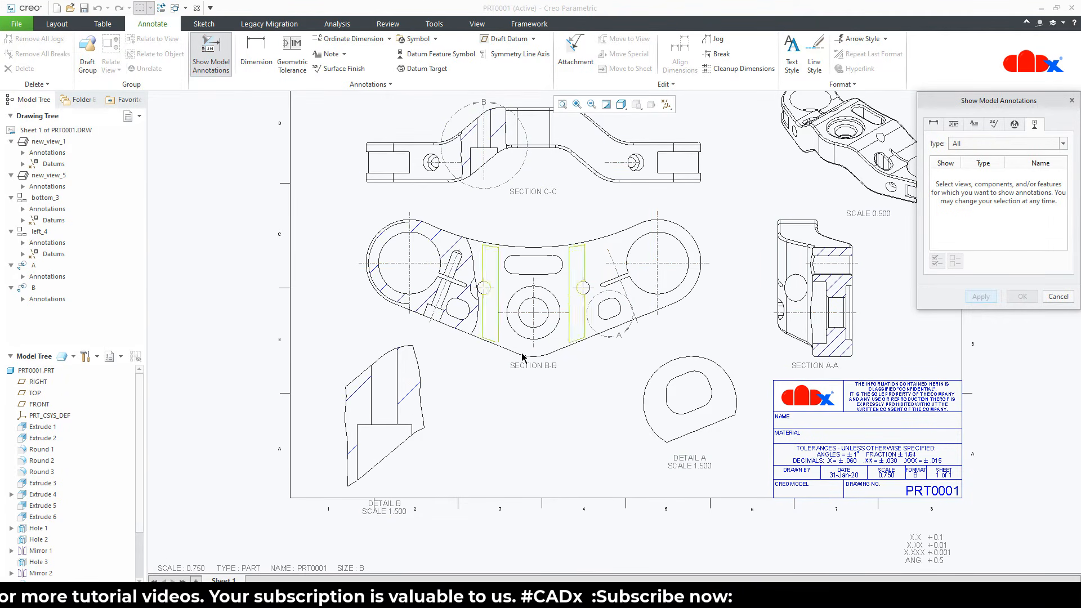
pyautogui.click(411, 455)
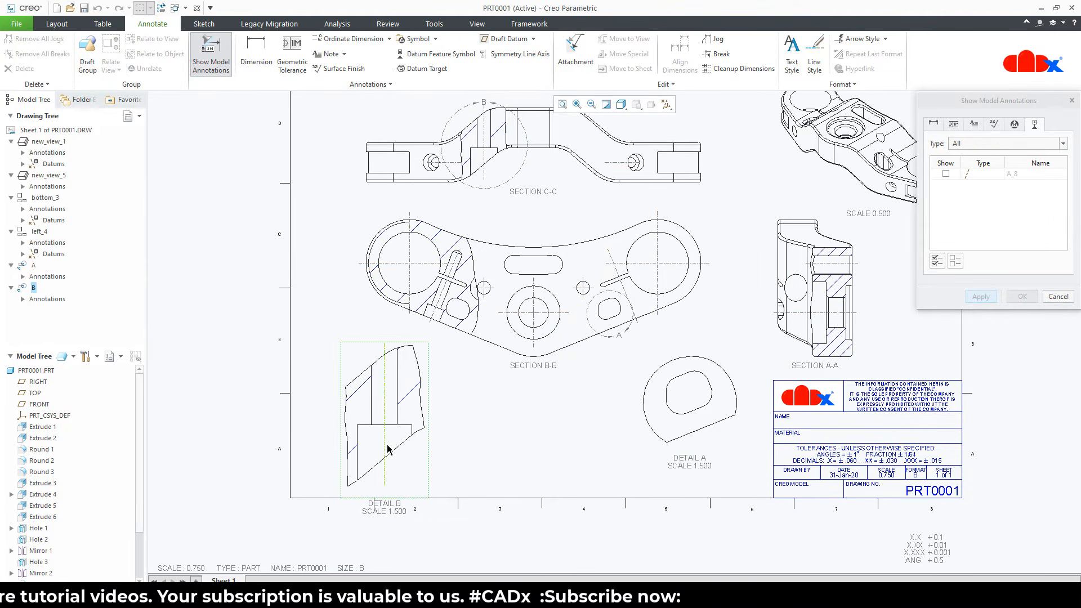
pyautogui.click(385, 448)
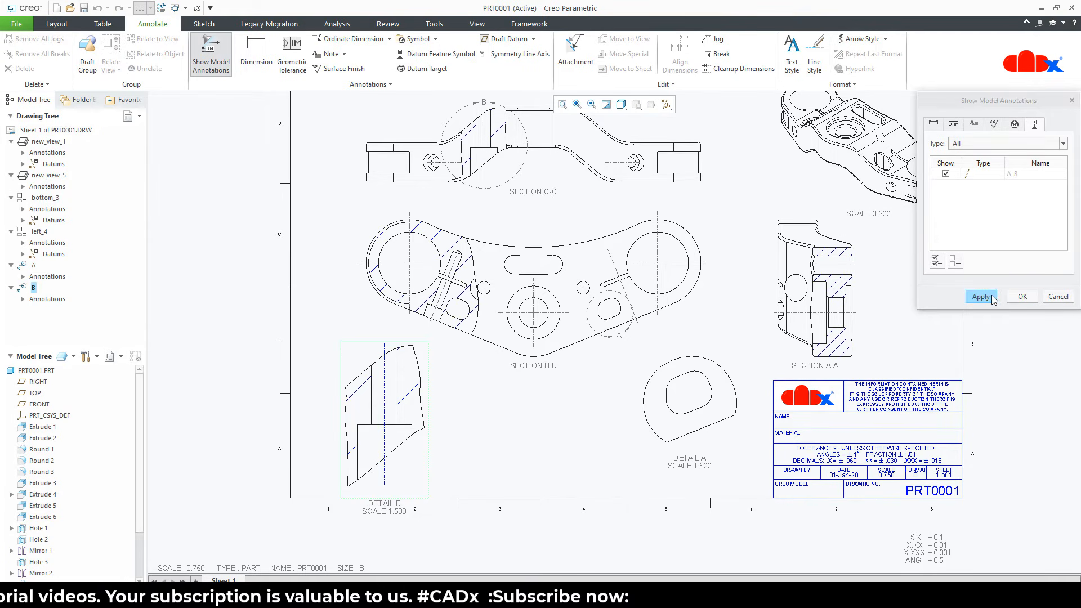
pyautogui.click(981, 297)
pyautogui.click(1058, 298)
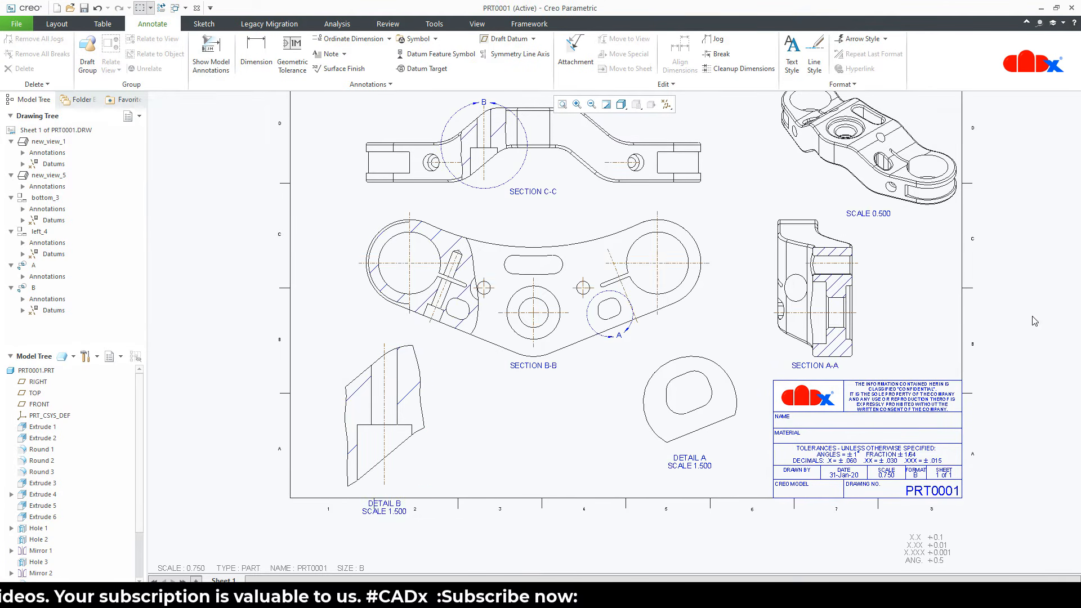
# Move the DETAIL B scale note up so it sits inside the sheet border below the detail view.
pyautogui.scroll(5, 389, 512)
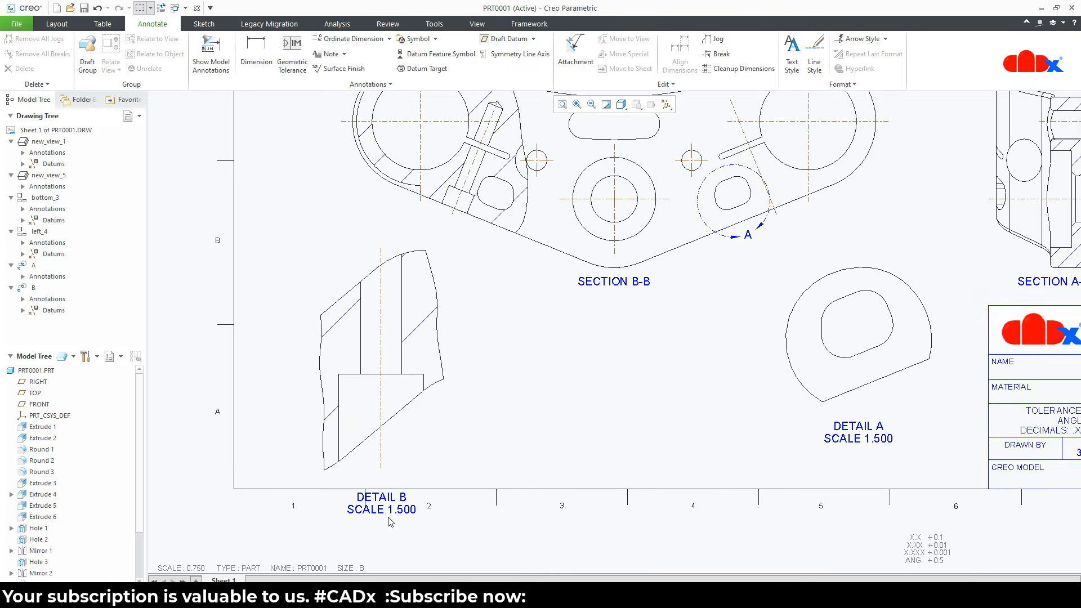
pyautogui.doubleClick(405, 495)
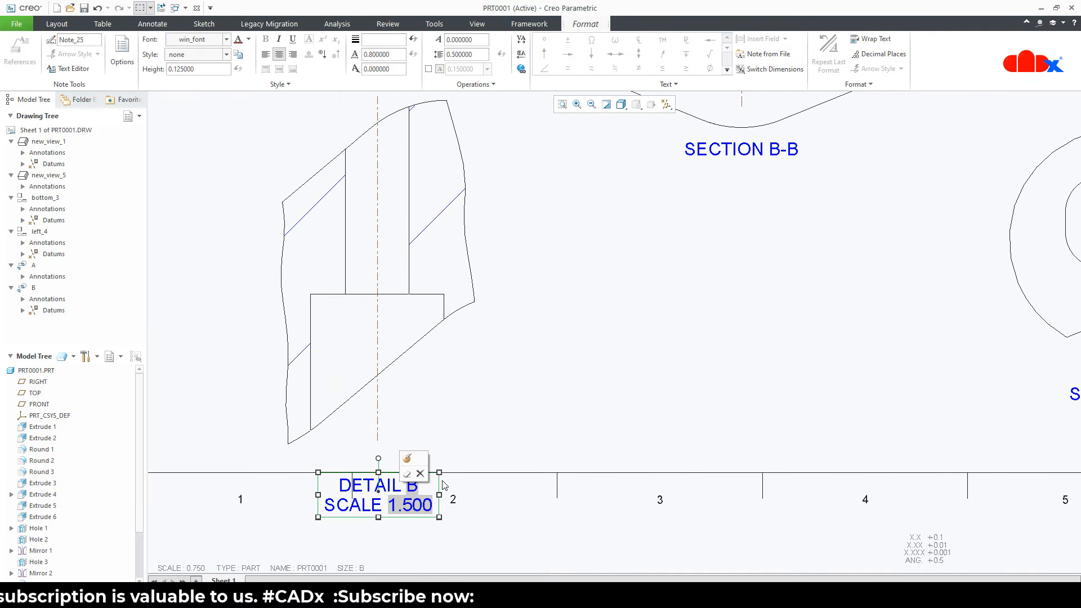
pyautogui.moveTo(439, 491); pyautogui.dragTo(451, 427)
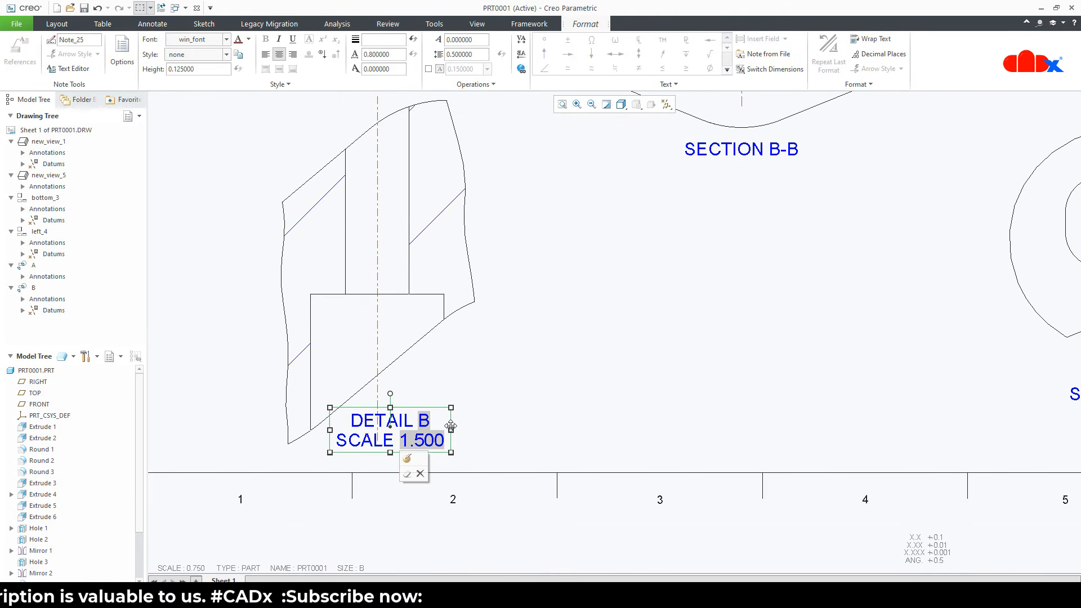
pyautogui.click(511, 424)
# Shorten the hole axis in the detail B view so its lower end stops above the DETAIL B scale note.
pyautogui.click(396, 428)
pyautogui.click(378, 400)
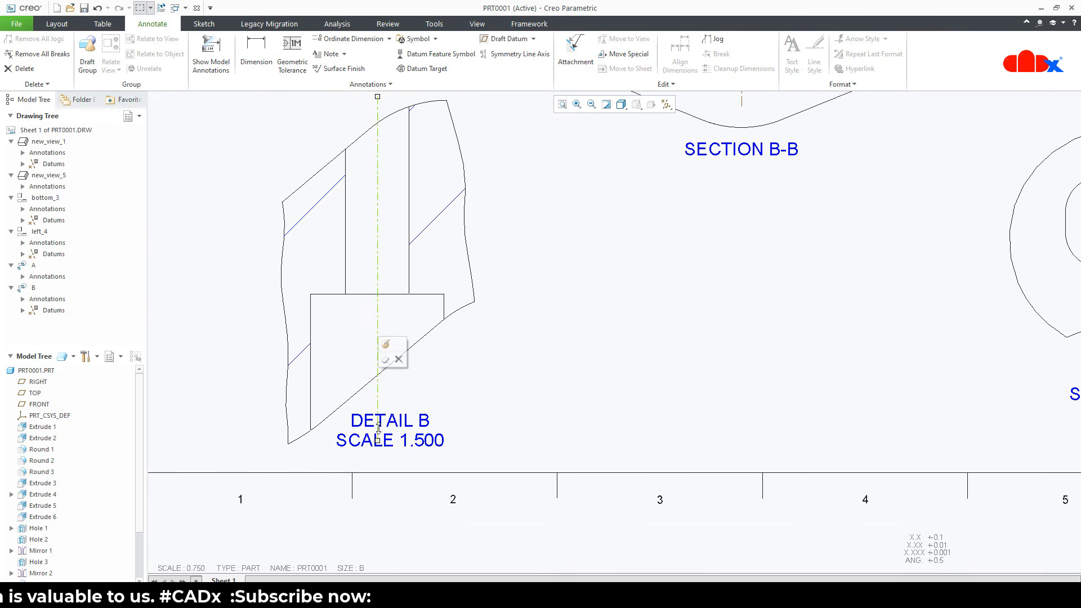
pyautogui.moveTo(376, 439); pyautogui.dragTo(378, 387)
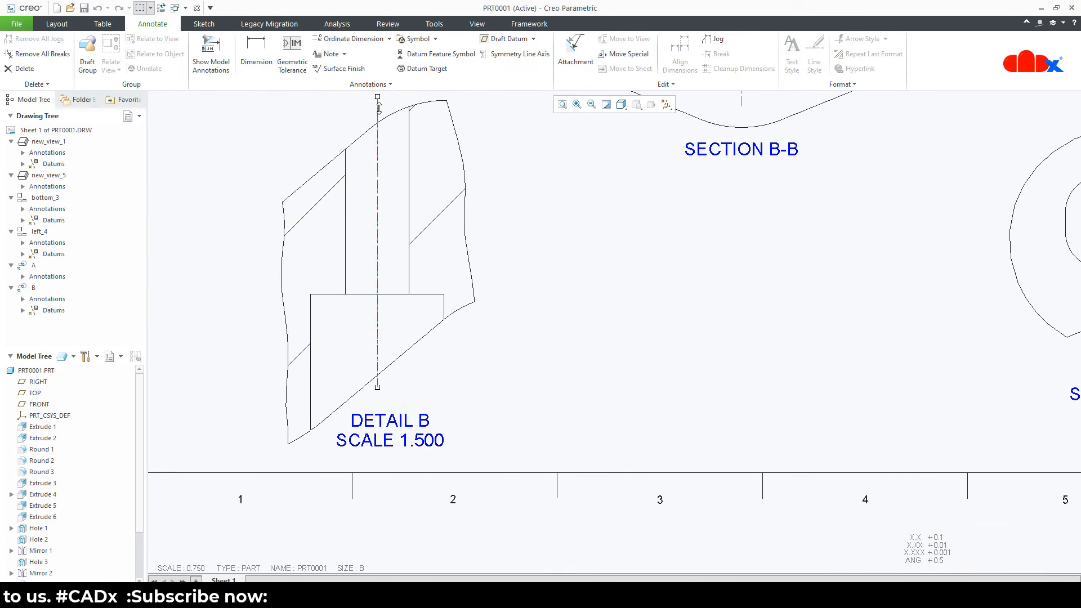
pyautogui.click(631, 322)
pyautogui.scroll(-2, 624, 331)
pyautogui.scroll(-5, 619, 337)
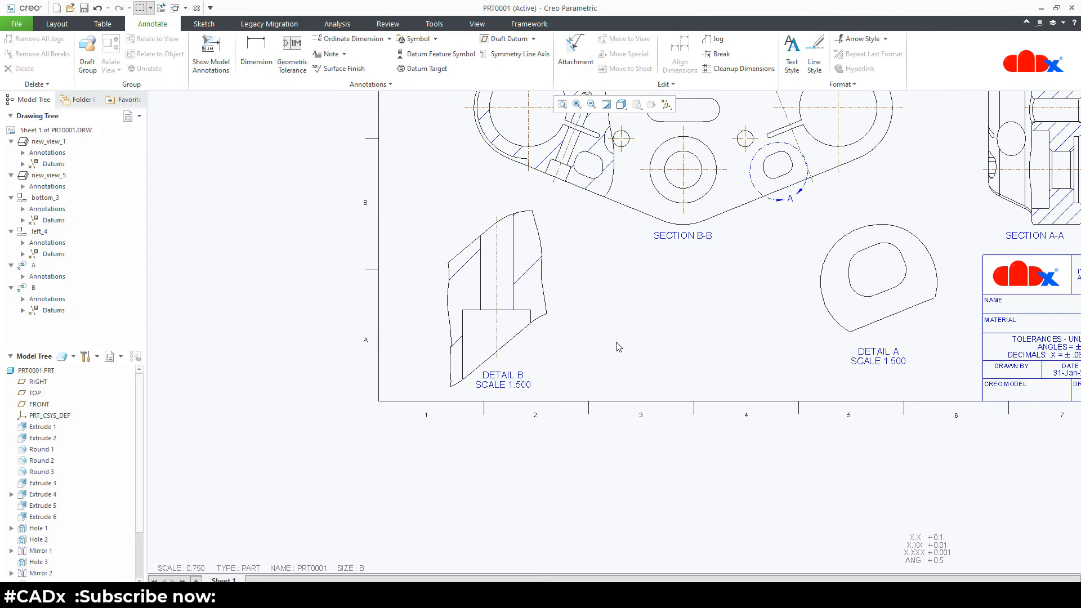
pyautogui.moveTo(523, 413); pyautogui.dragTo(525, 489, button='middle')
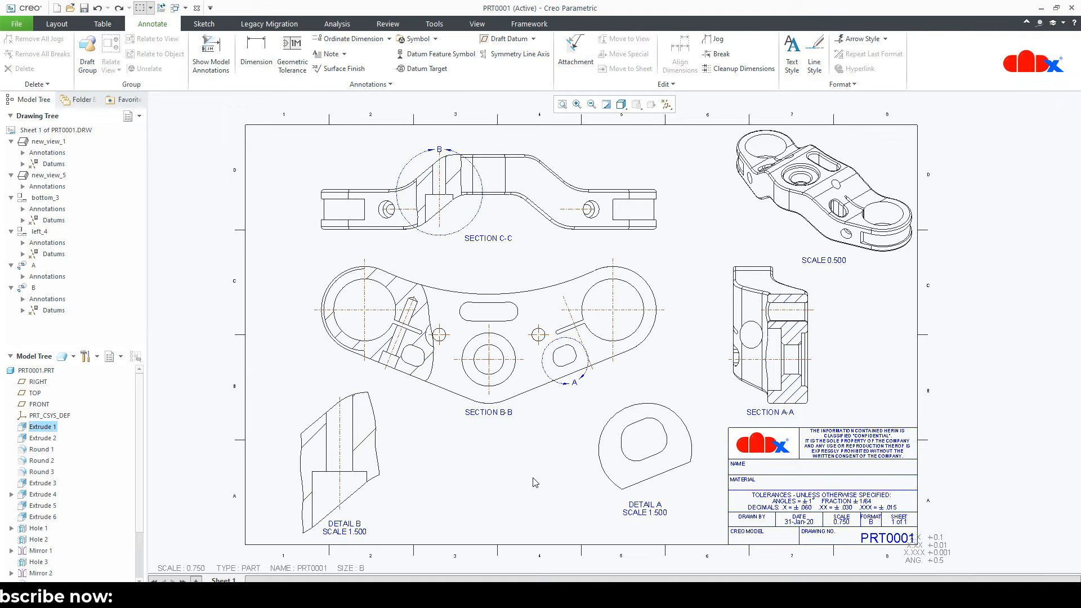
# Show the C-C and A-A cutting arrows on the section B-B view and the B-B arrows on the section C-C view.
pyautogui.click(57, 25)
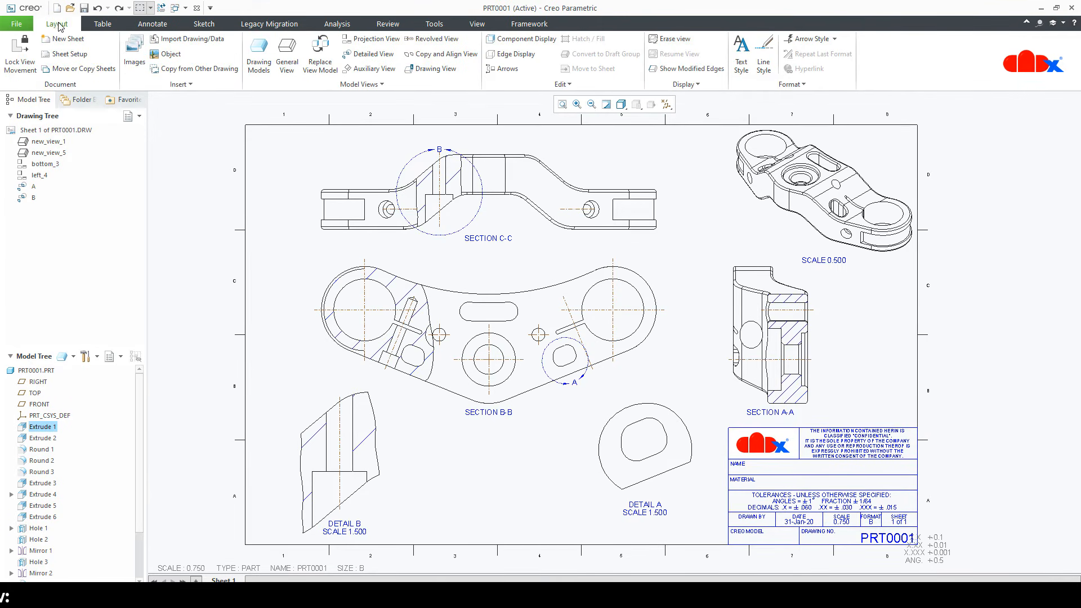
pyautogui.click(503, 68)
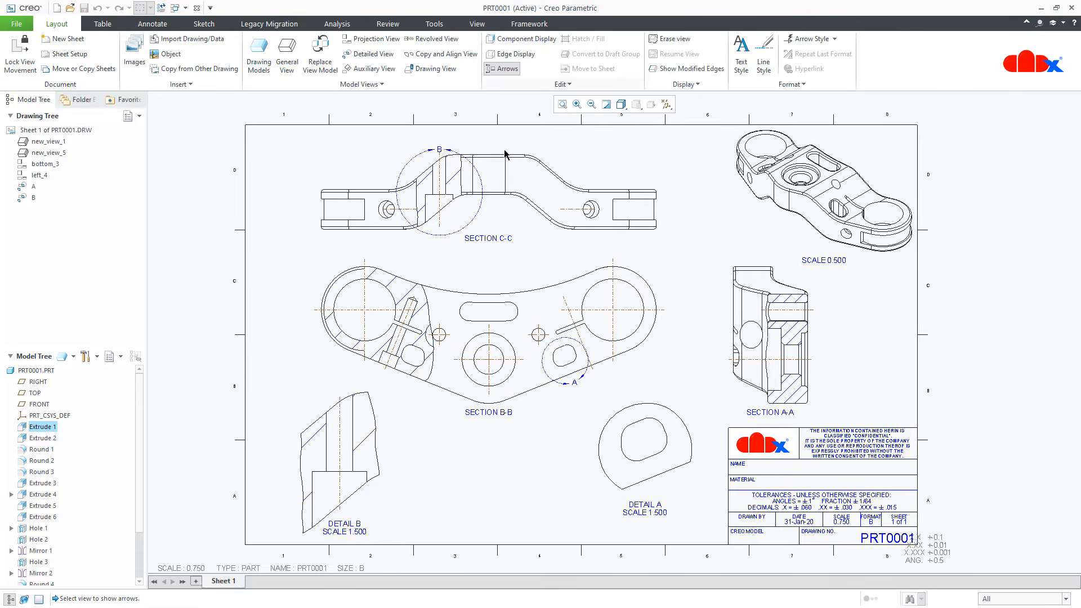
pyautogui.click(520, 220)
pyautogui.click(512, 289)
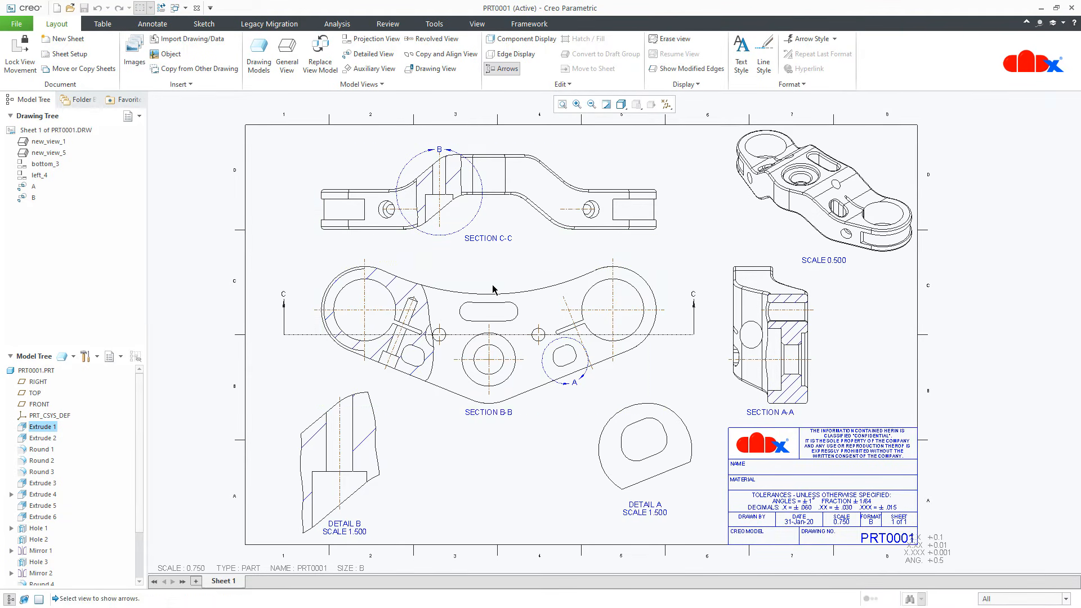
pyautogui.click(510, 289)
pyautogui.click(526, 219)
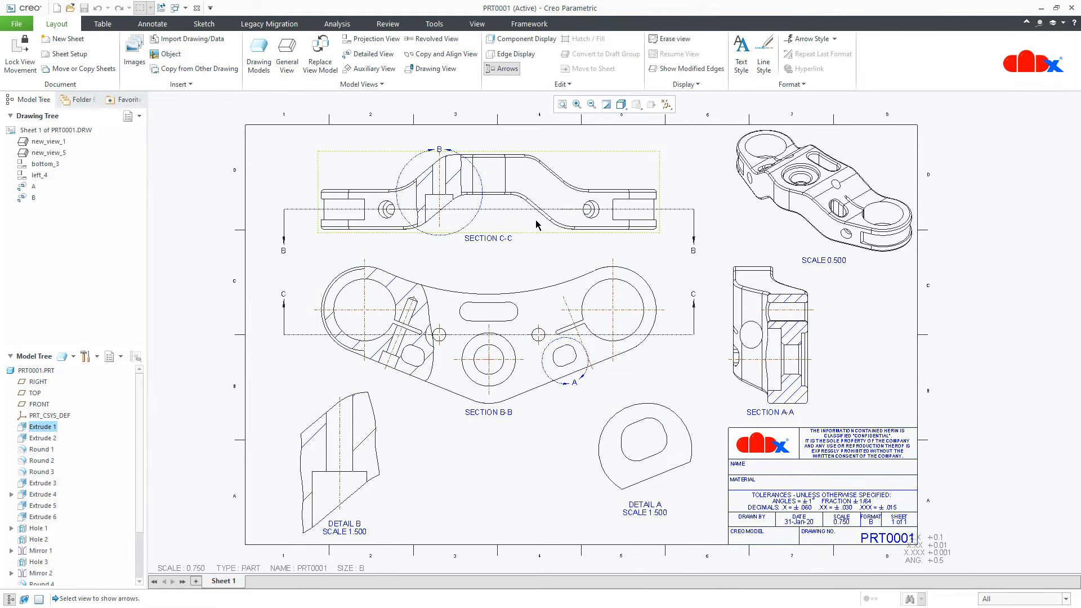
pyautogui.click(734, 322)
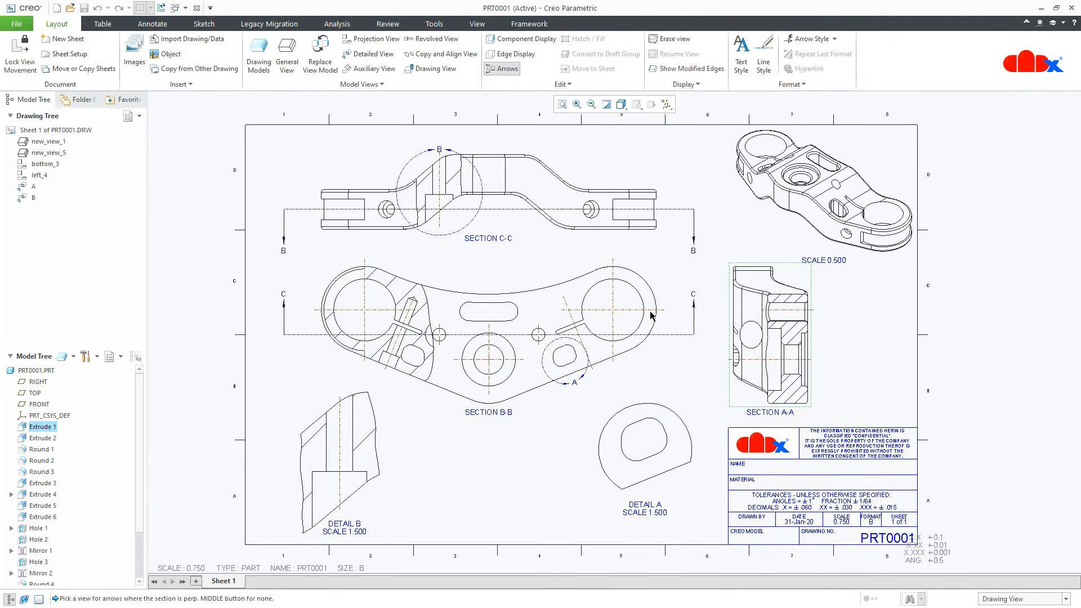
pyautogui.click(606, 315)
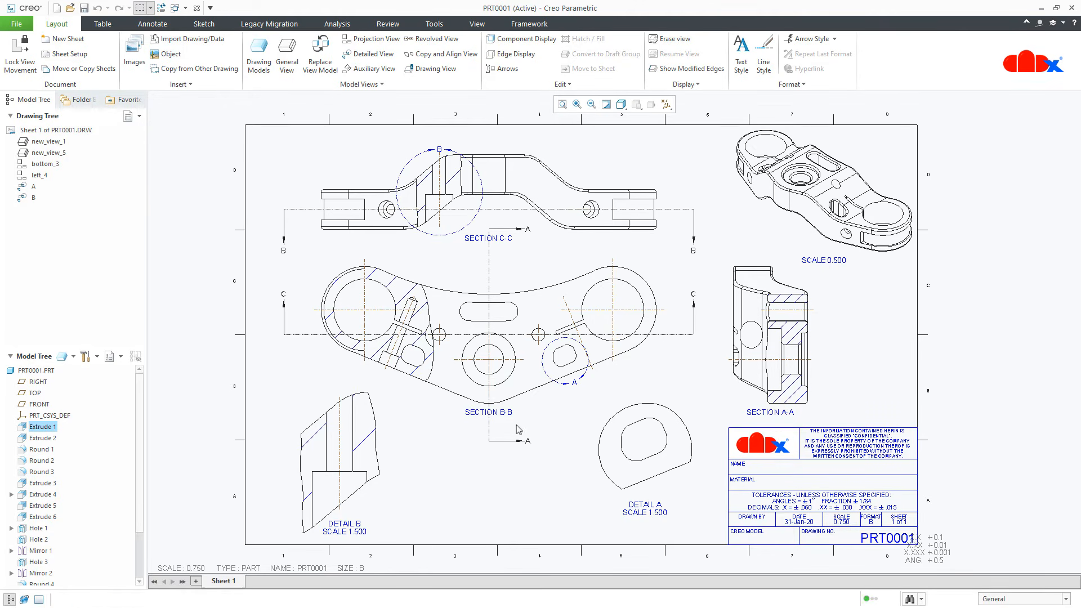
# Move the SECTION B-B note to the lower left of its view, beneath the sectioned clamp end.
pyautogui.click(503, 413)
pyautogui.moveTo(503, 412); pyautogui.dragTo(352, 367)
pyautogui.click(455, 477)
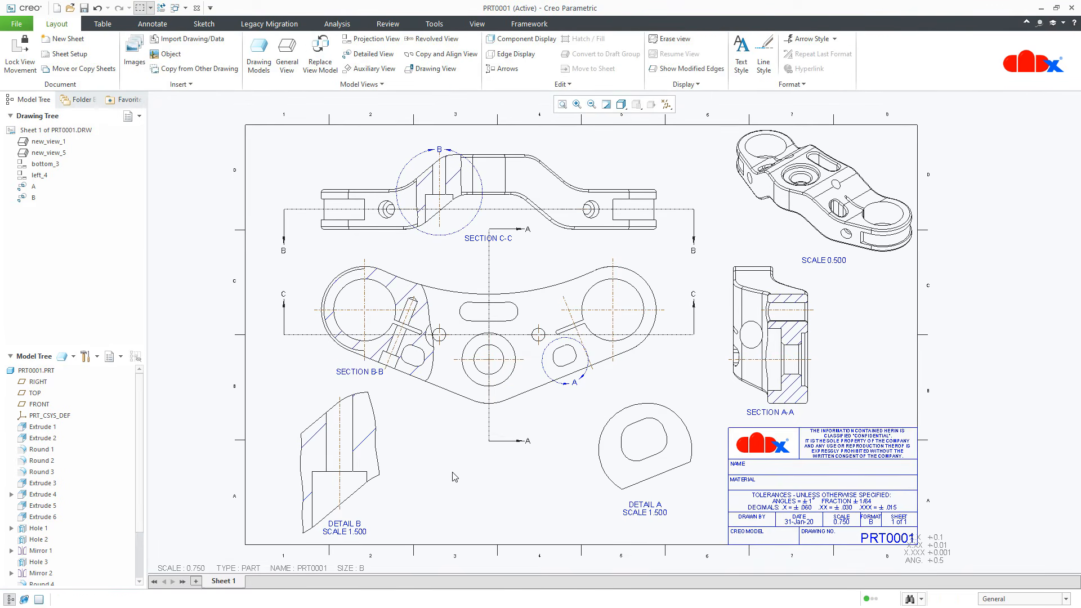
# Shorten the A-A cutting line by bringing both arrows in to the upper and lower outline of the section B-B view.
pyautogui.scroll(4, 503, 432)
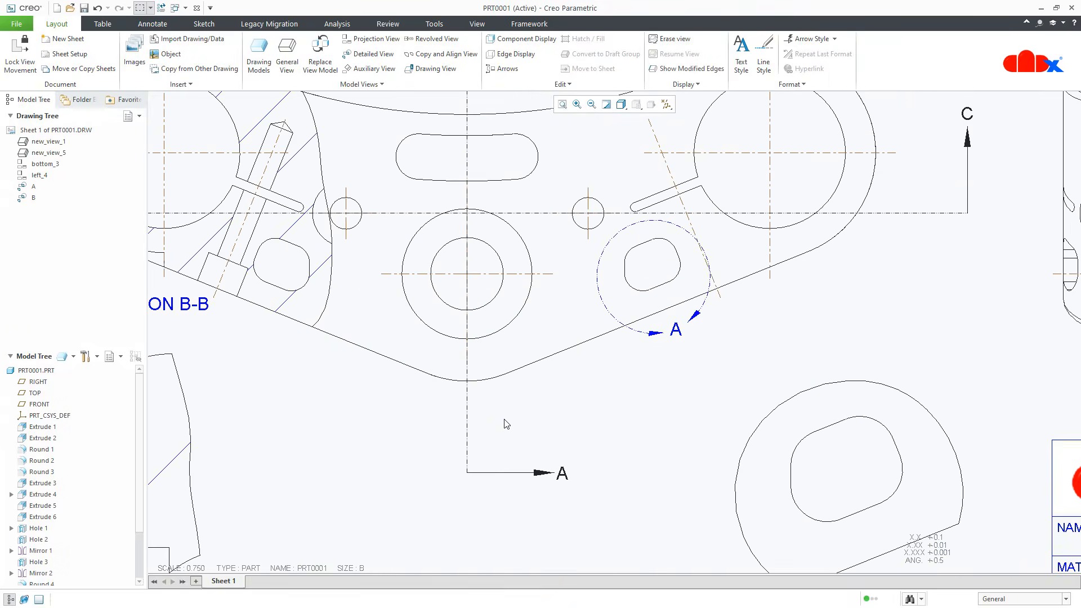
pyautogui.click(507, 473)
pyautogui.moveTo(507, 473); pyautogui.dragTo(509, 398)
pyautogui.scroll(-3, 504, 433)
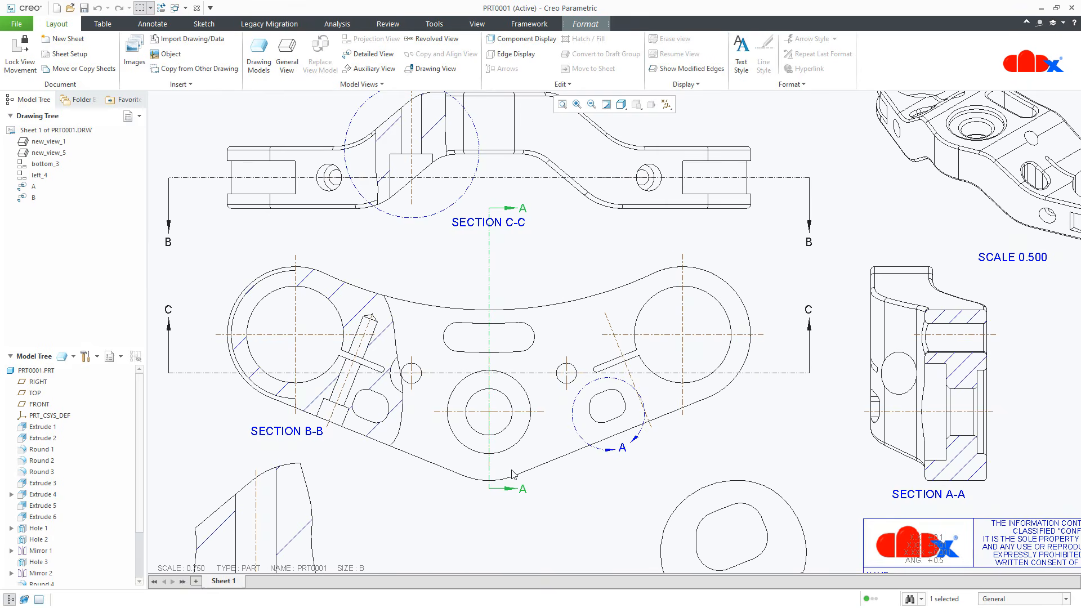
pyautogui.moveTo(497, 207); pyautogui.dragTo(516, 298)
pyautogui.click(601, 518)
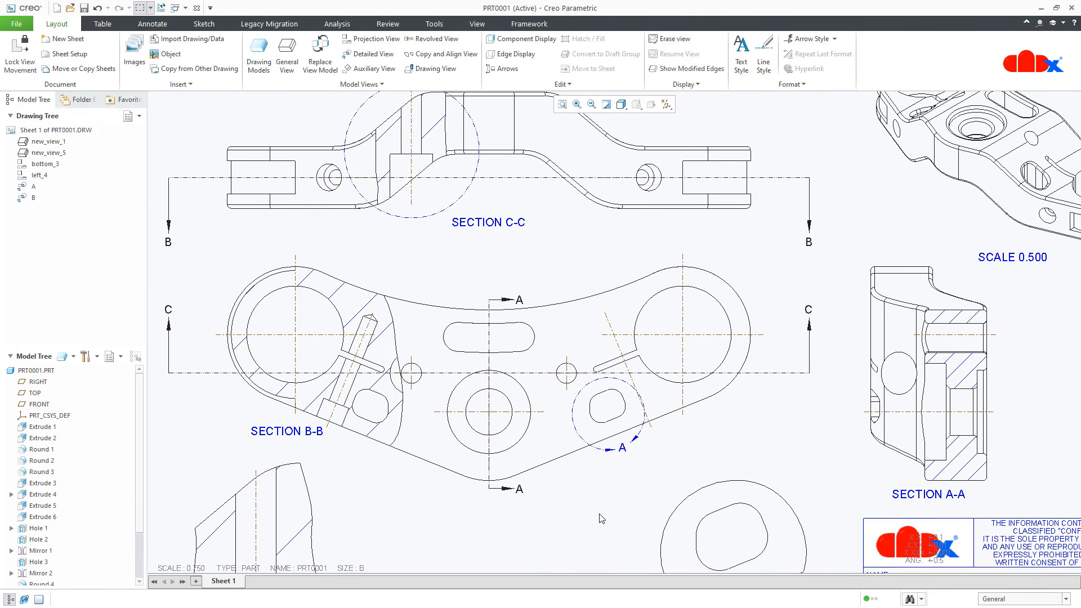
# Shorten the C-C cutting line by bringing both arrows in close to either side of the small left-hand hole.
pyautogui.click(810, 337)
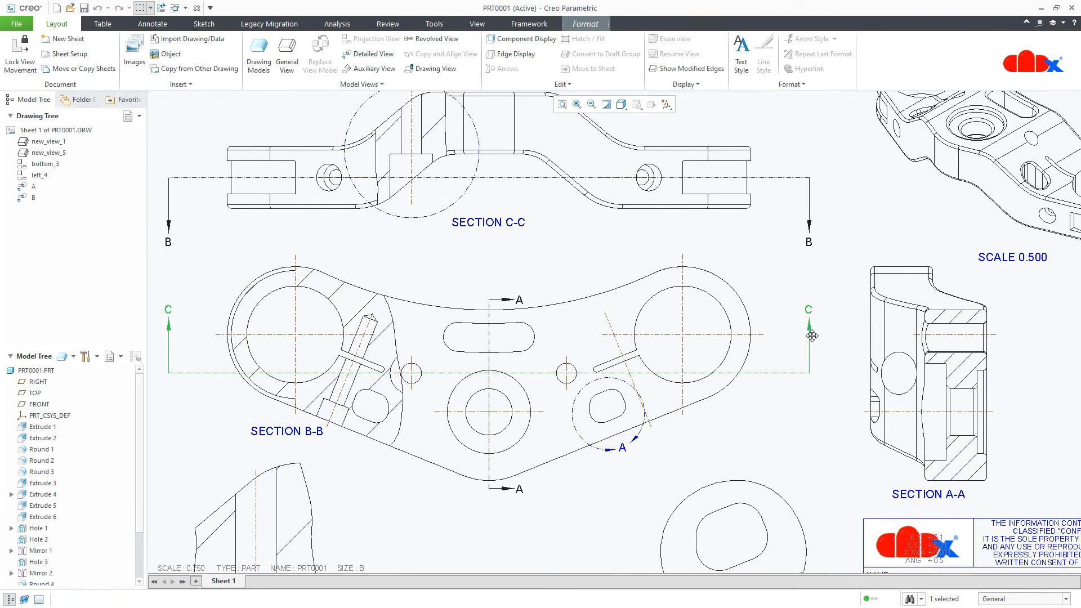
pyautogui.moveTo(808, 339); pyautogui.dragTo(432, 347)
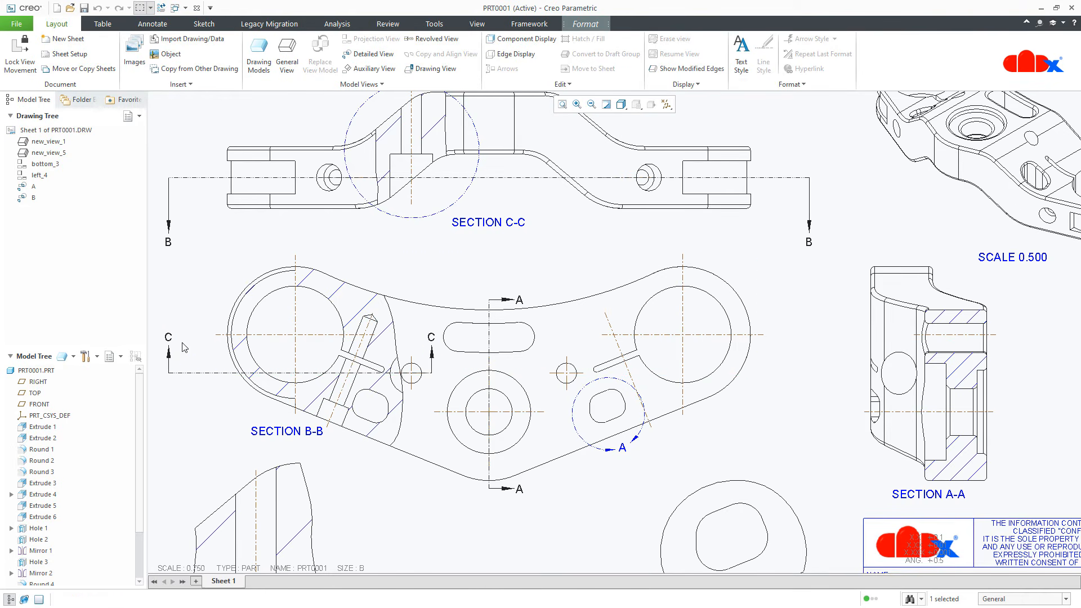
pyautogui.moveTo(169, 359); pyautogui.dragTo(388, 348)
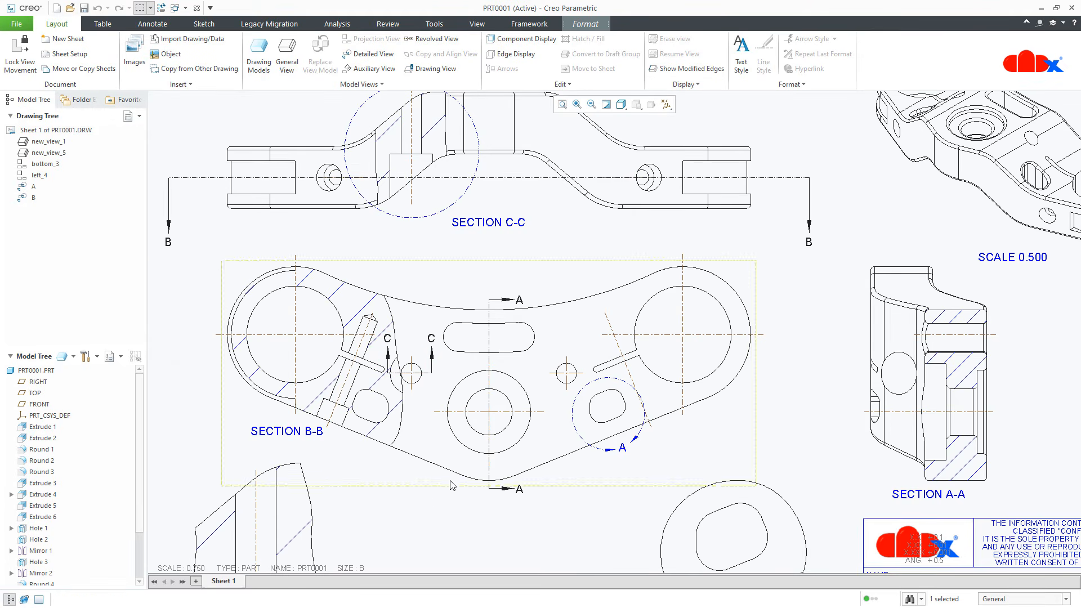
pyautogui.click(432, 513)
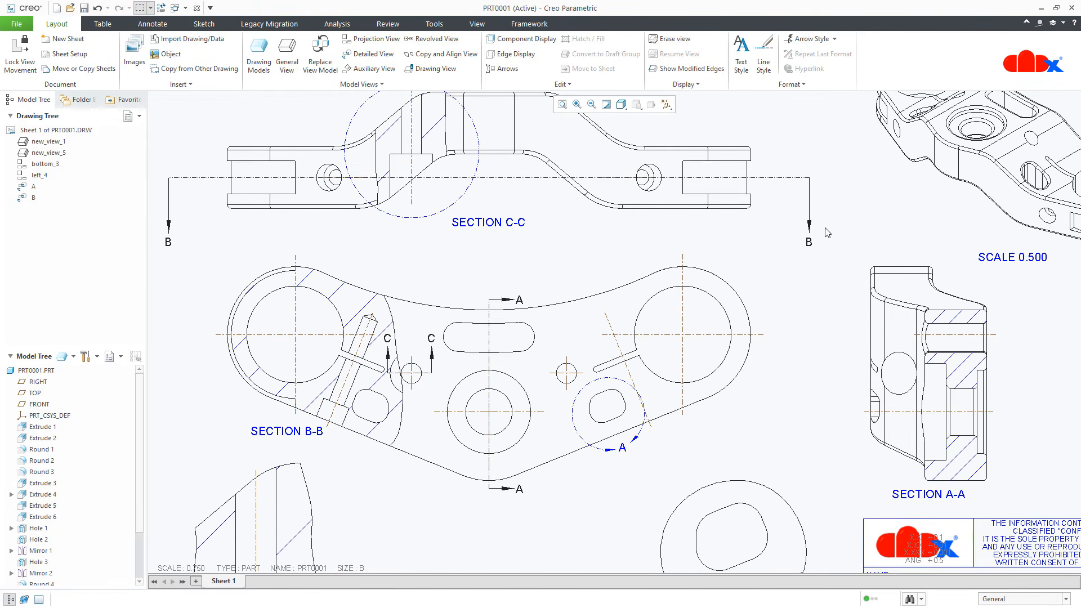
# Shorten the B-B section line in the Section C-C view by moving both arrows inward around the part's left end.
pyautogui.moveTo(810, 211); pyautogui.dragTo(371, 231)
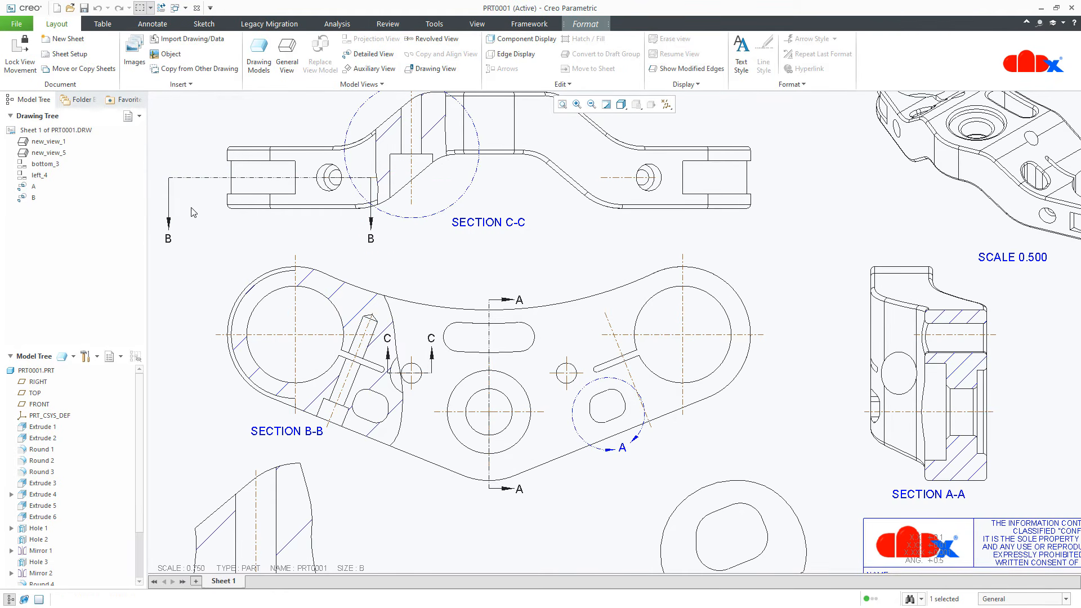
pyautogui.moveTo(168, 203); pyautogui.dragTo(219, 232)
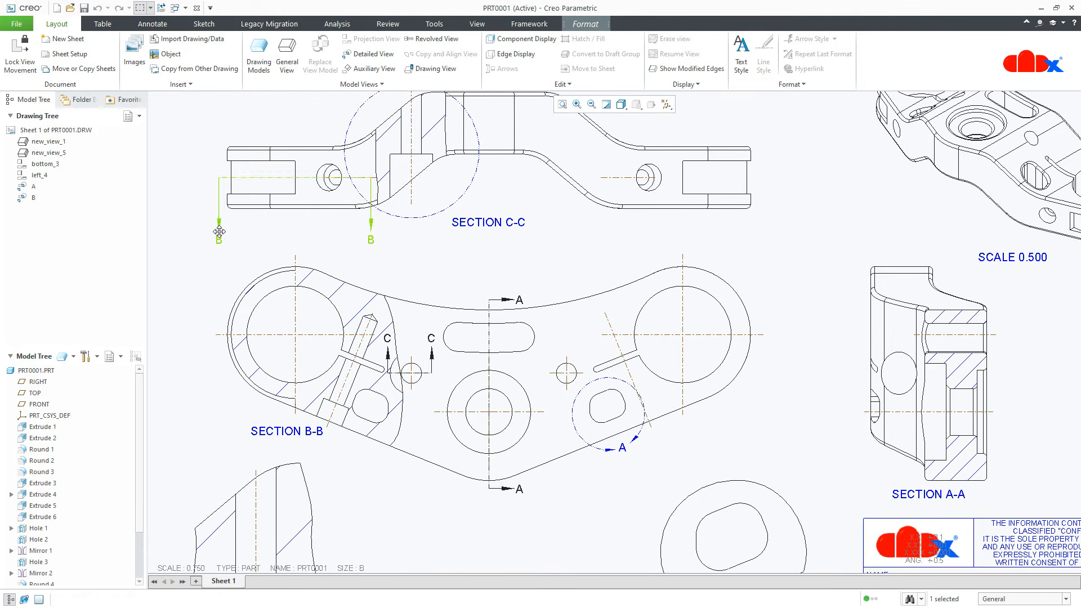
pyautogui.click(461, 255)
pyautogui.hotkey('ctrl', 'd')
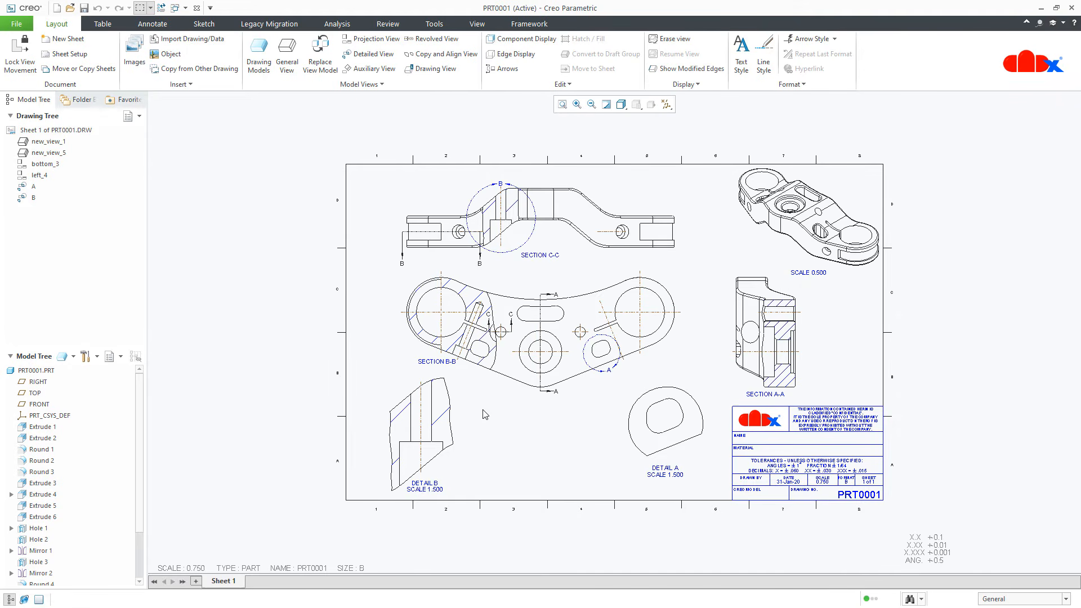
# Try a manual dimension between the centre axes of the two large bores in the Section B-B view, and delete it.
pyautogui.click(151, 25)
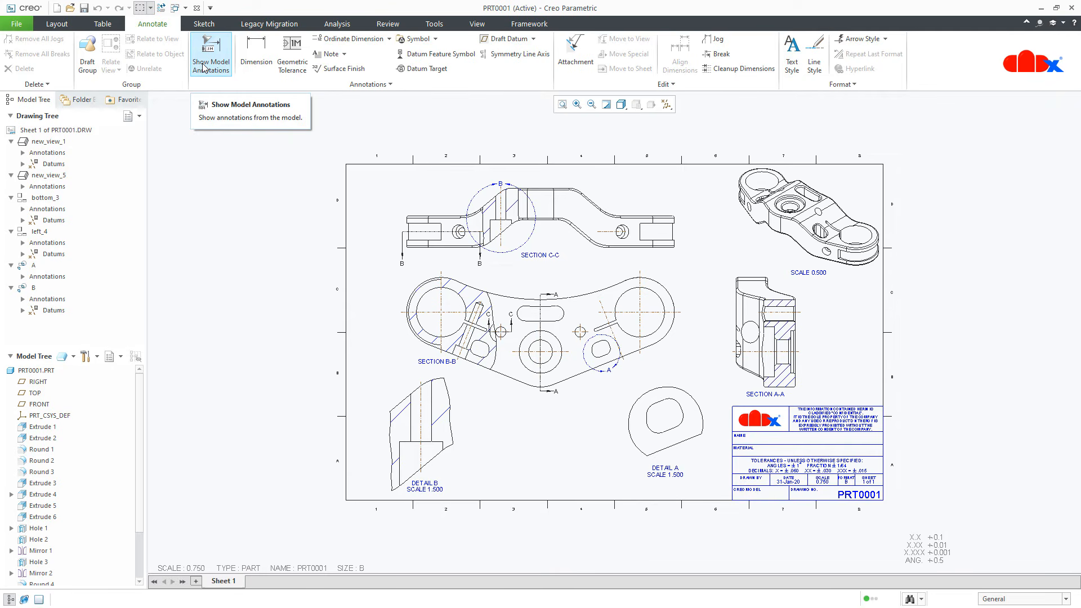
pyautogui.click(254, 68)
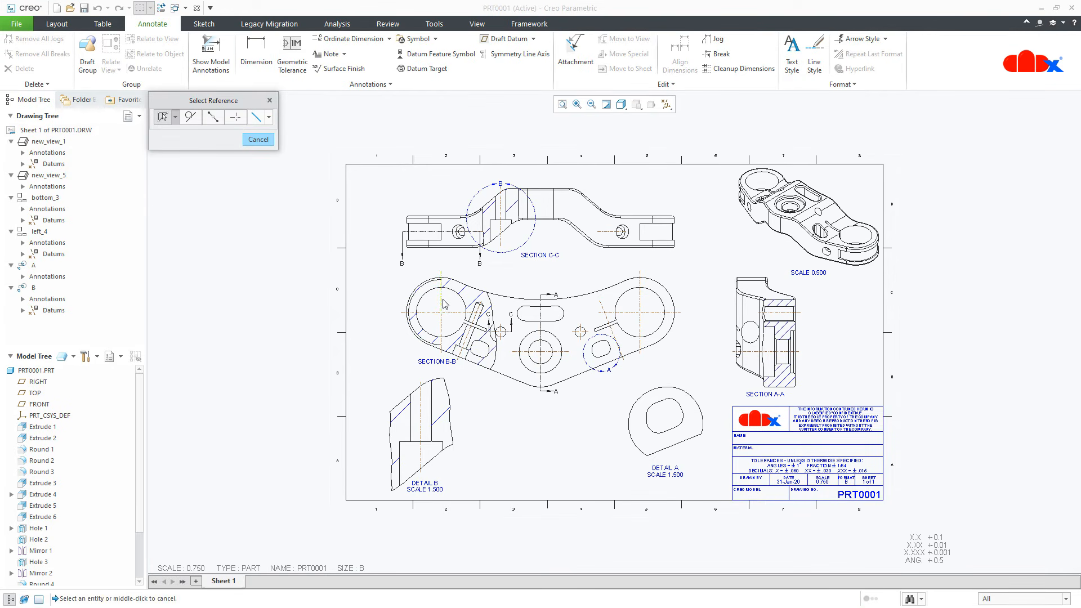
pyautogui.keyDown('ctrl'); pyautogui.click(642, 309); pyautogui.keyUp('ctrl')
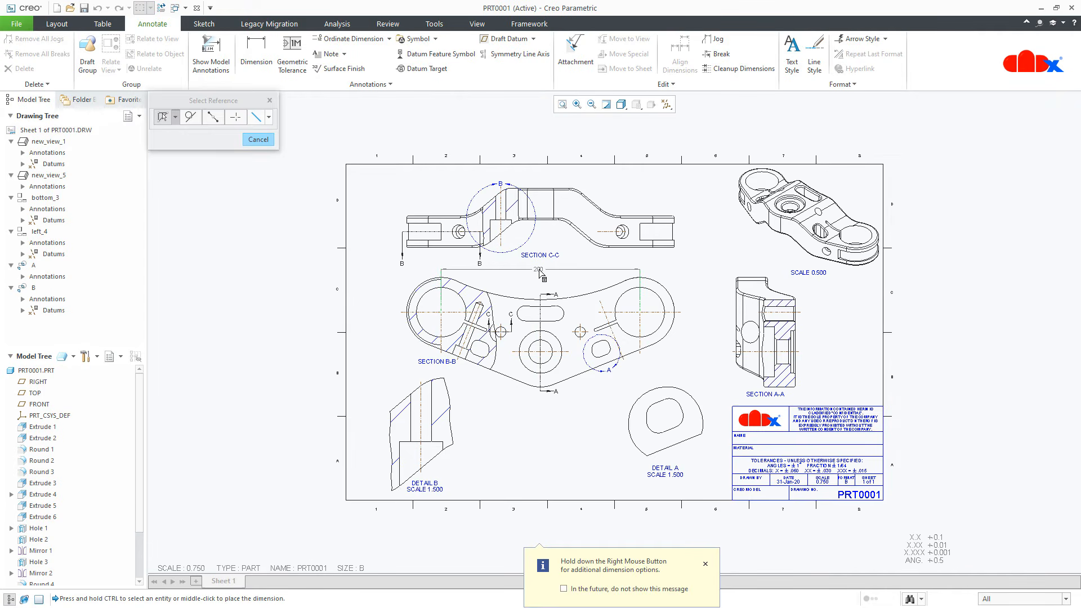
pyautogui.middleClick(539, 273)
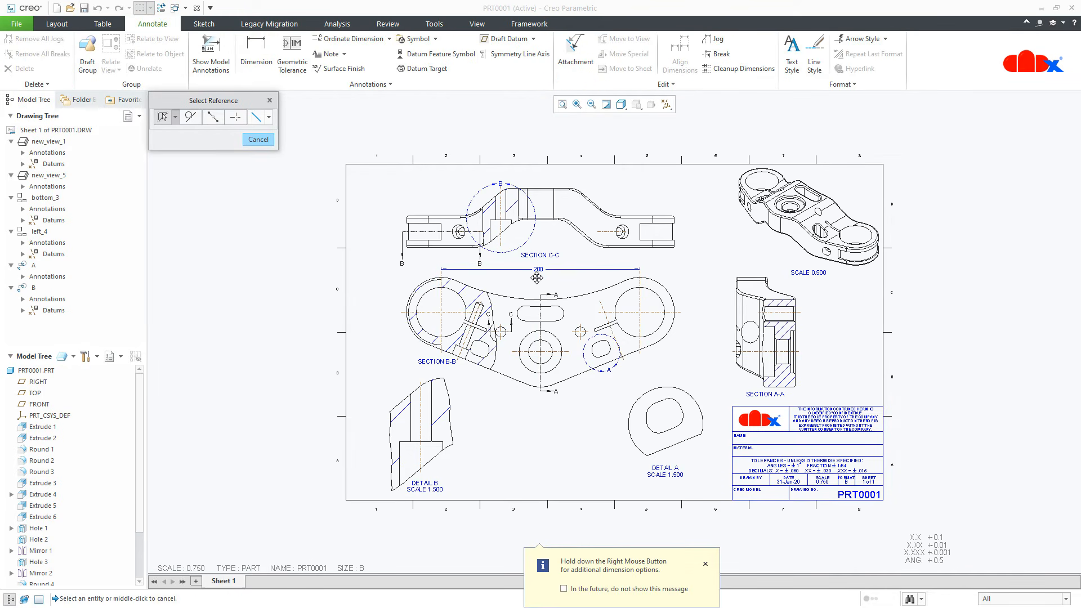
pyautogui.click(539, 271)
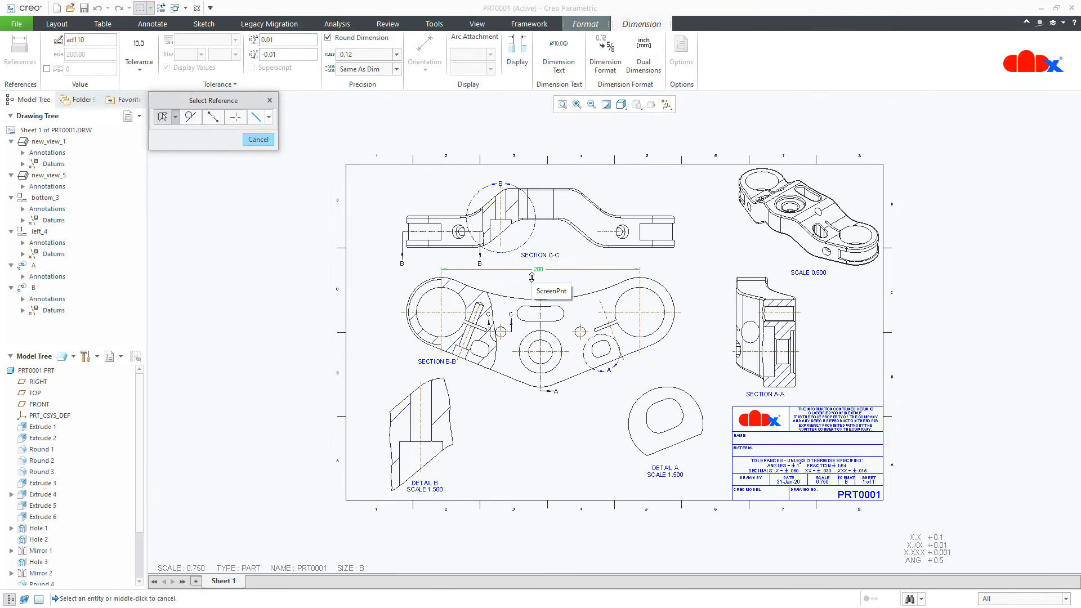
pyautogui.press('Delete')
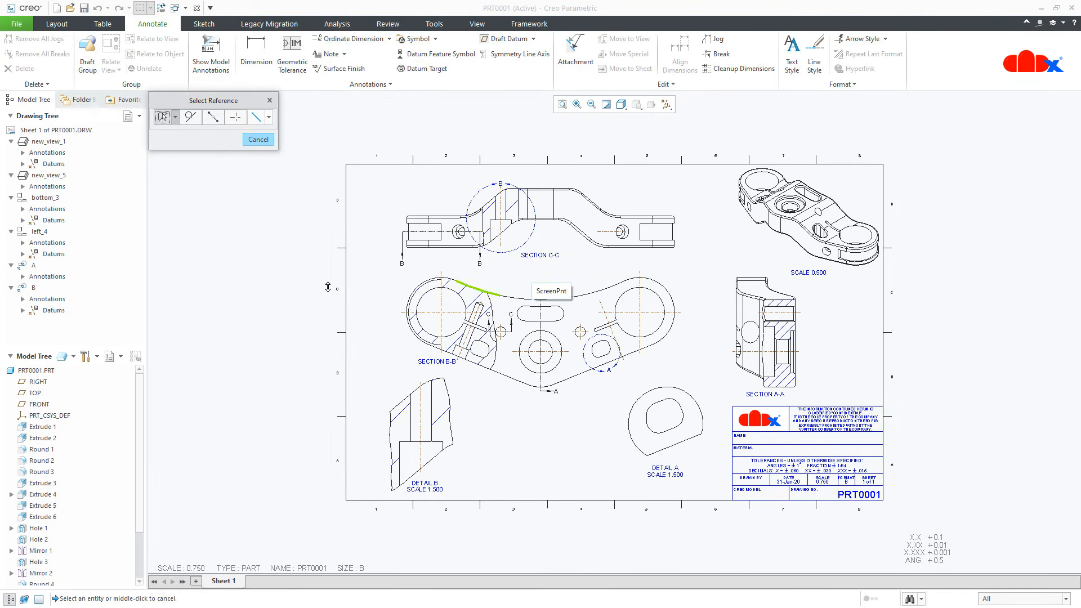
pyautogui.middleClick(241, 283)
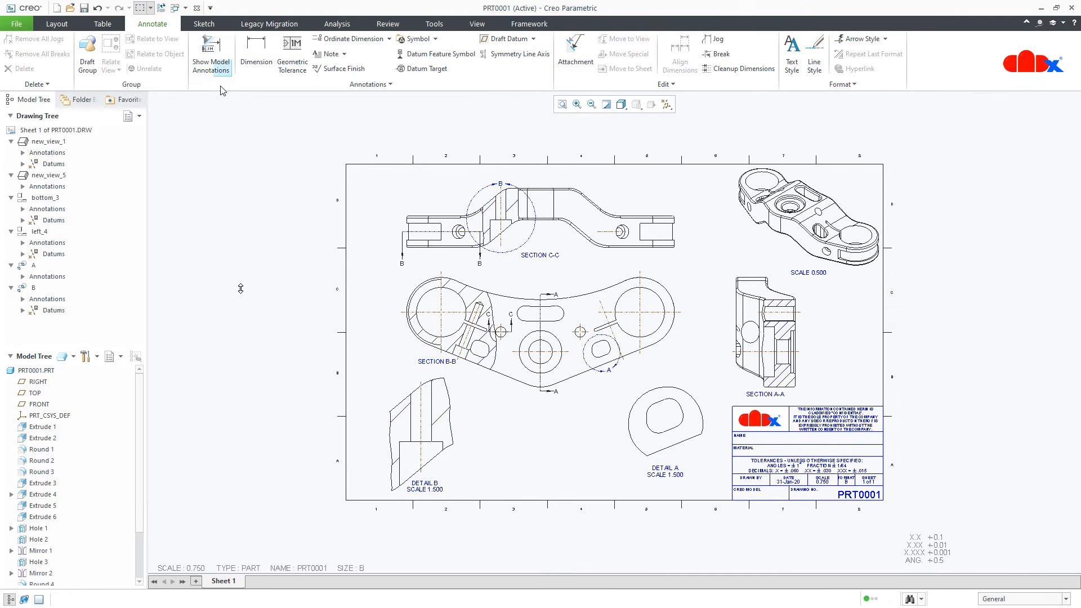
pyautogui.click(212, 59)
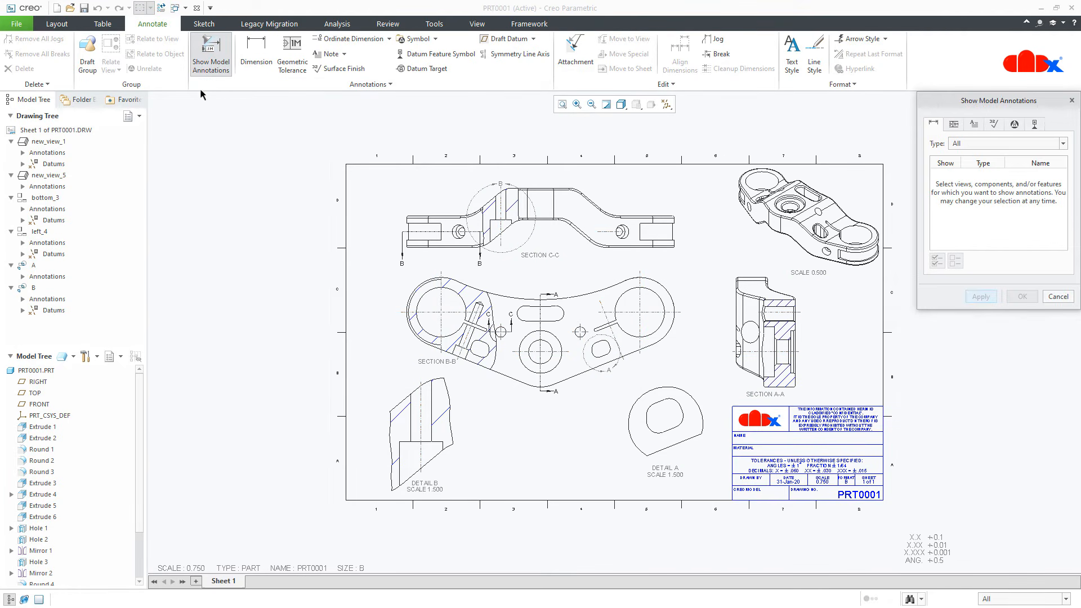
pyautogui.click(42, 428)
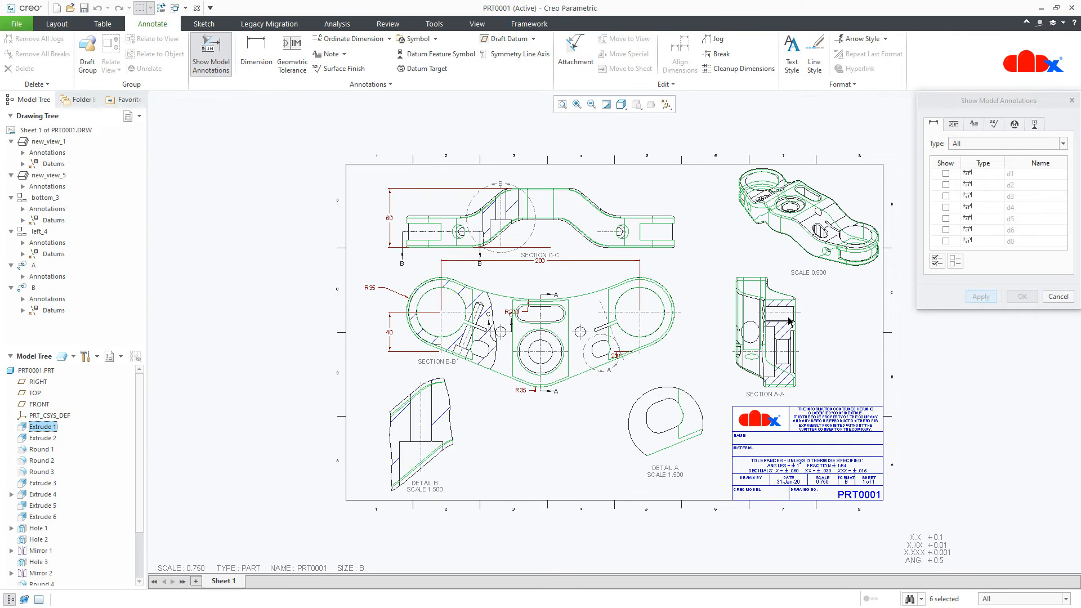
pyautogui.click(1056, 297)
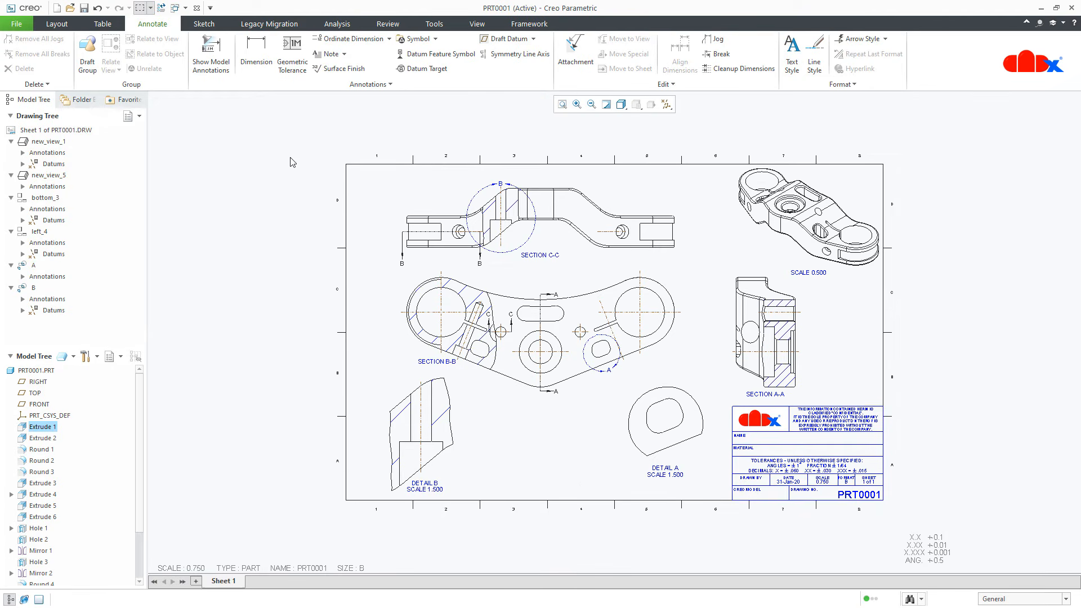
# Show all model dimensions of Extrude 1 on the drawing using Show Model Annotations.
pyautogui.click(221, 67)
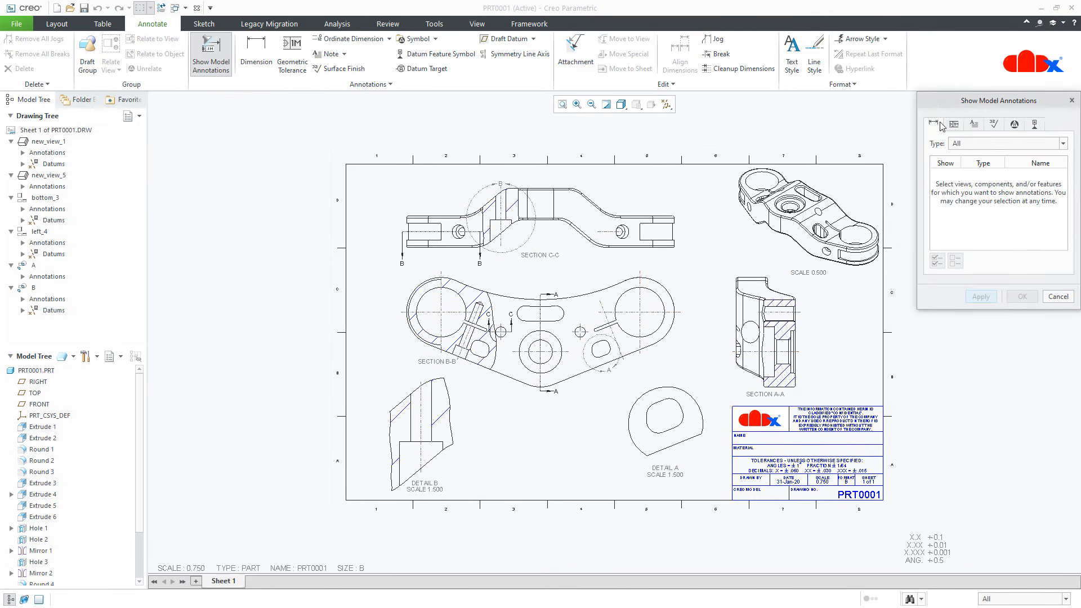
pyautogui.click(37, 428)
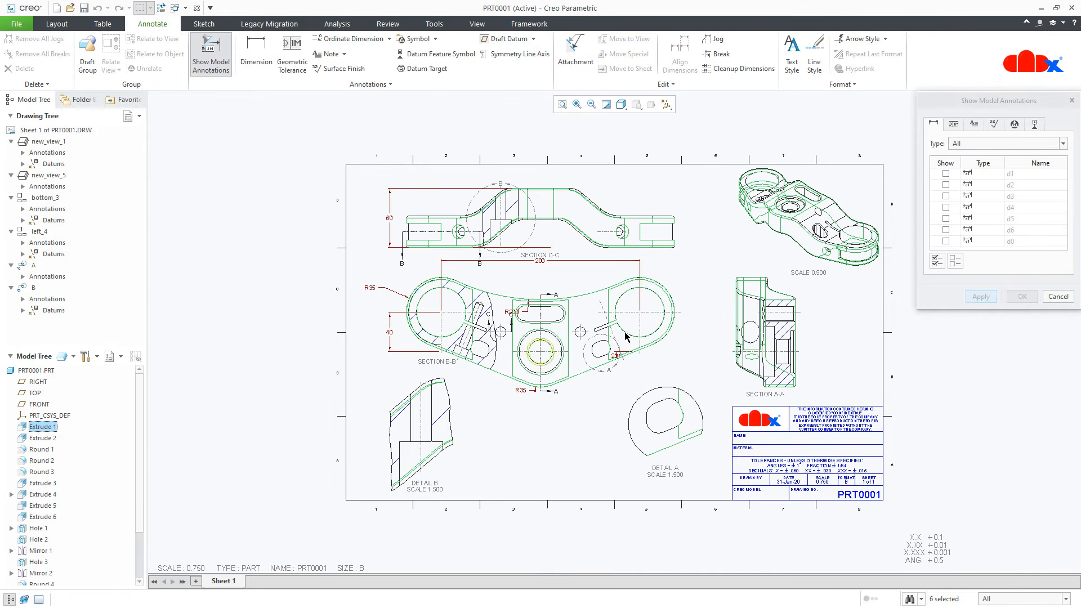
pyautogui.click(937, 262)
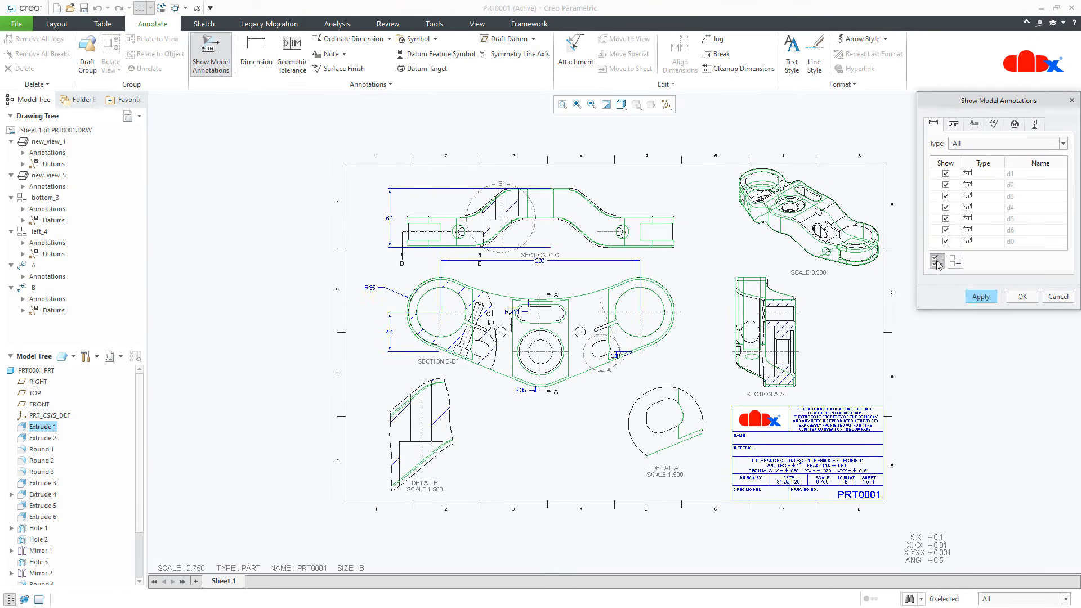
pyautogui.click(980, 297)
pyautogui.click(1059, 297)
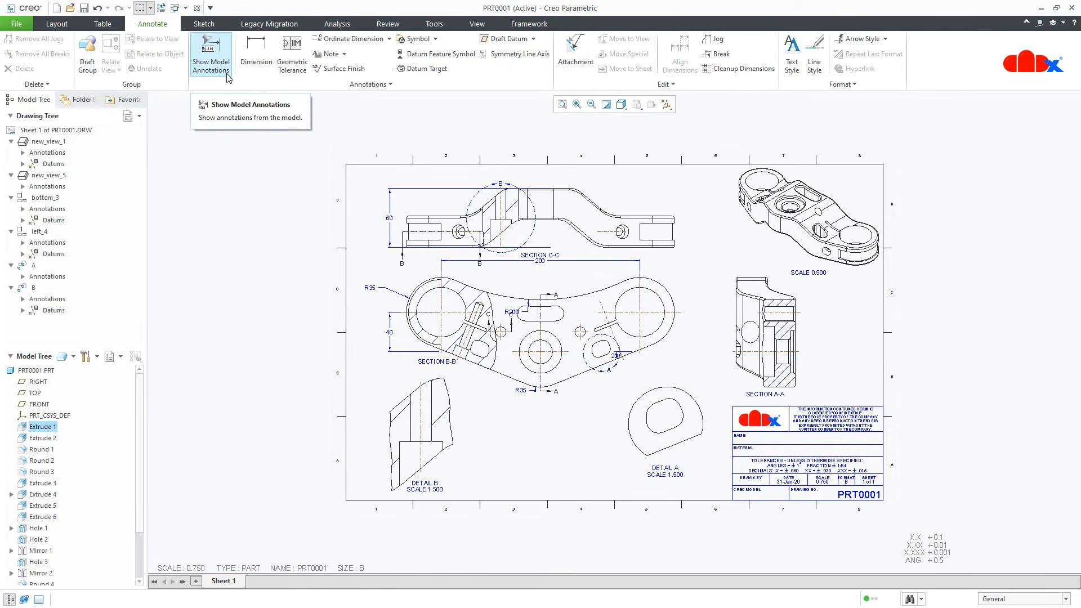
# Show all model dimensions of Extrude 2 on the drawing using Show Model Annotations.
pyautogui.rightClick(29, 441)
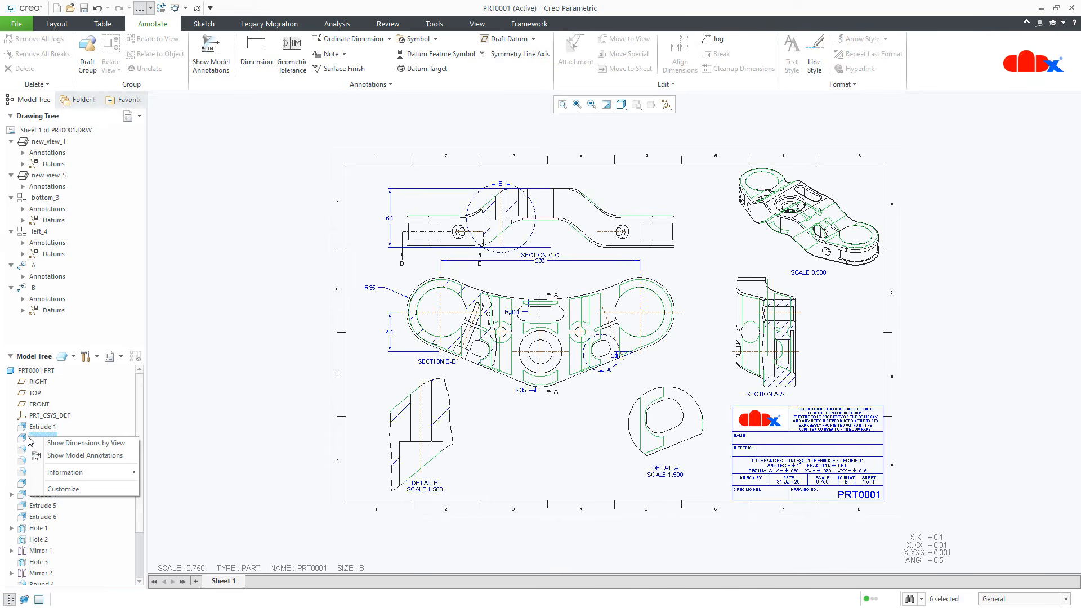
pyautogui.click(62, 456)
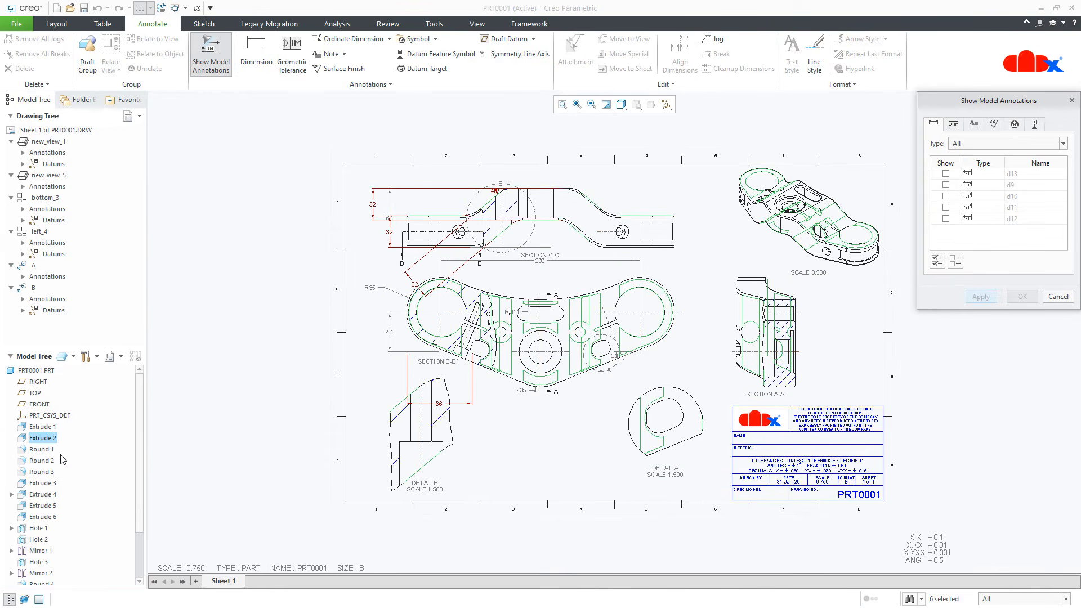
pyautogui.click(934, 265)
pyautogui.click(980, 297)
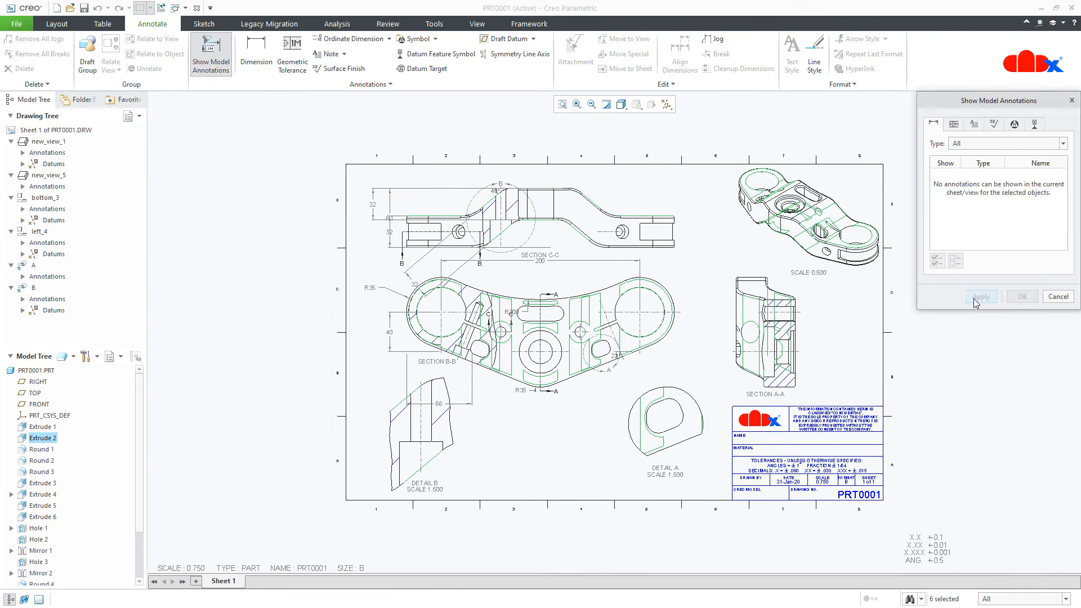
pyautogui.click(1056, 297)
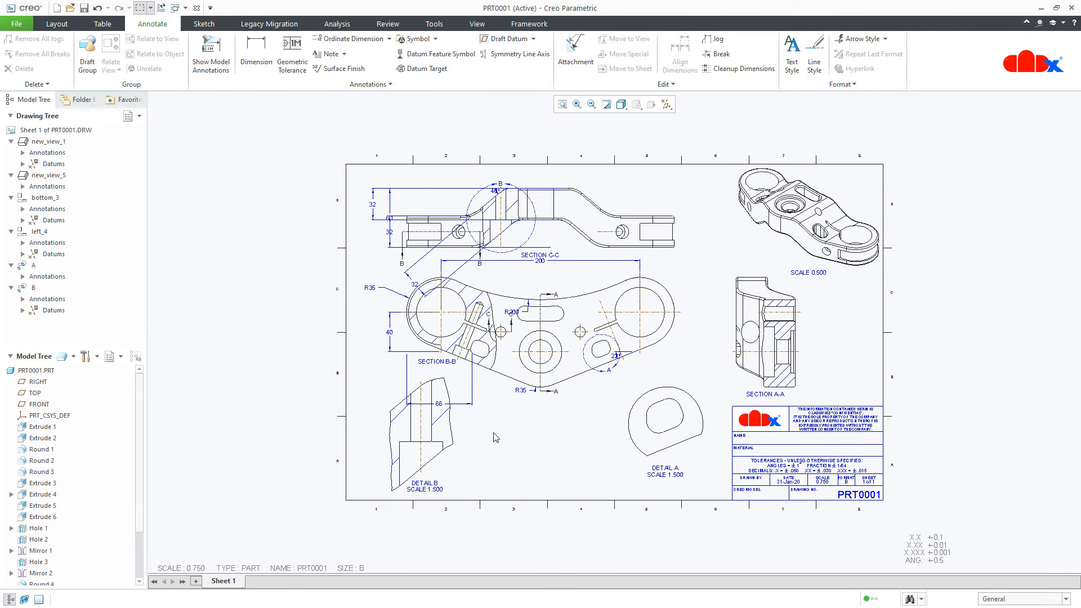
# Move the 66 dimension from the Detail B view to the Section C-C view.
pyautogui.click(440, 410)
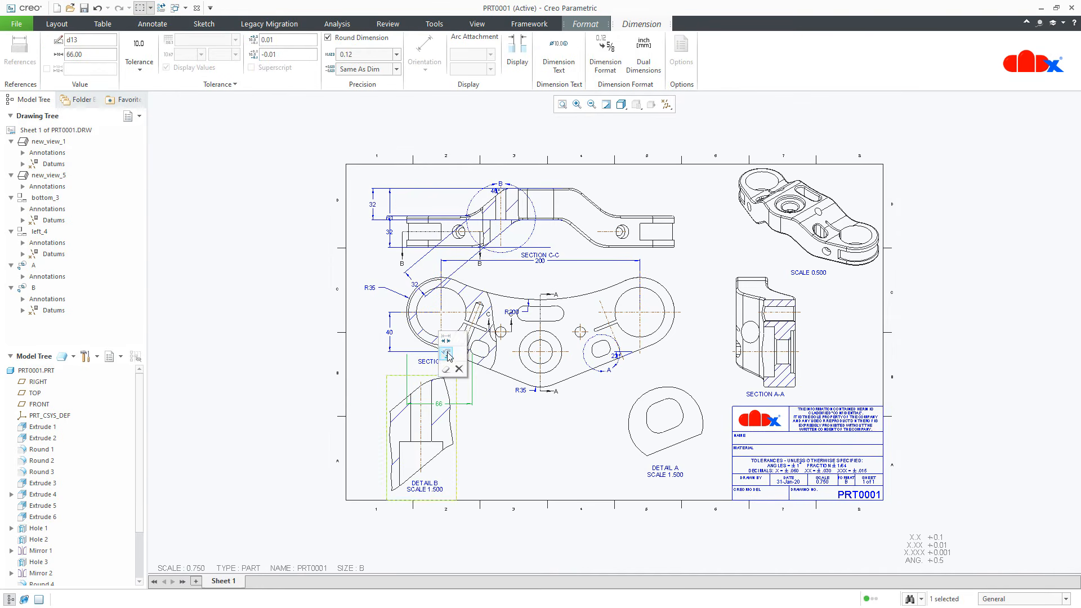
pyautogui.click(462, 207)
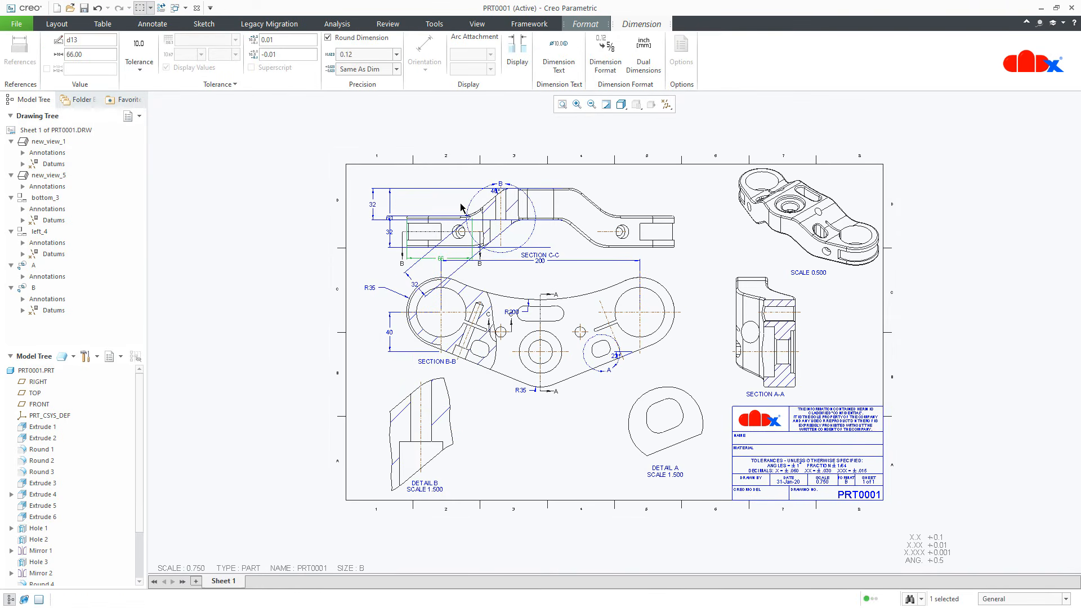
pyautogui.click(476, 422)
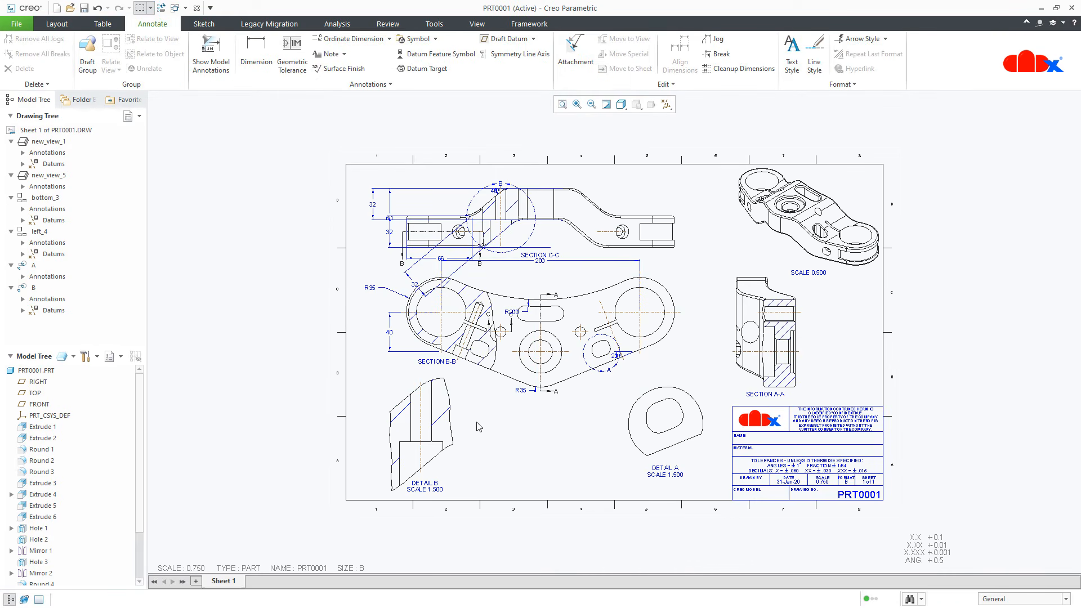
# Show the R20 model dimension of Round 1 in the Section C-C view.
pyautogui.rightClick(34, 451)
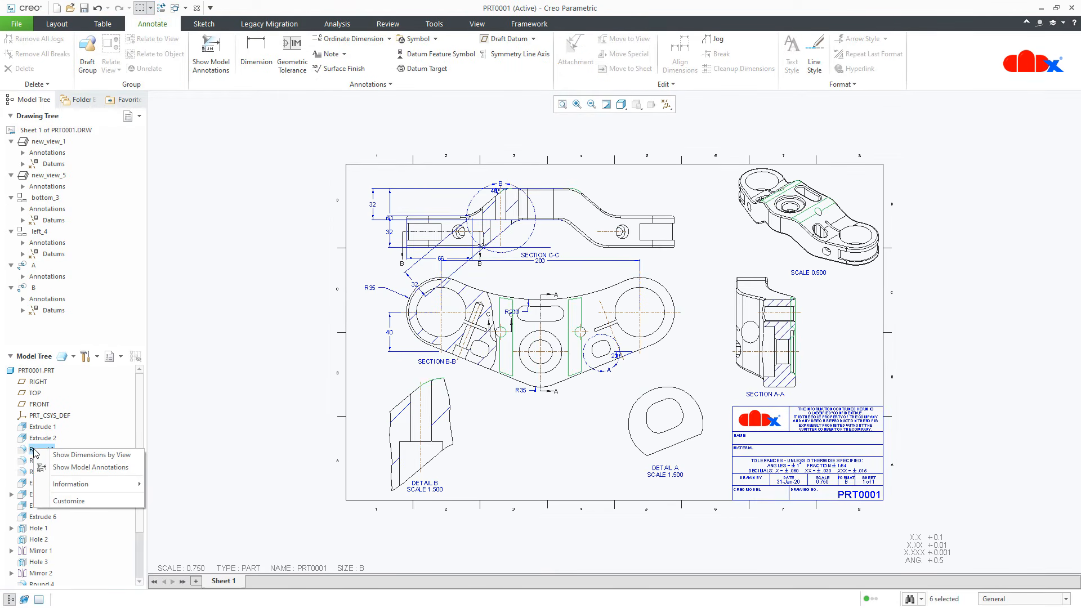
pyautogui.click(66, 468)
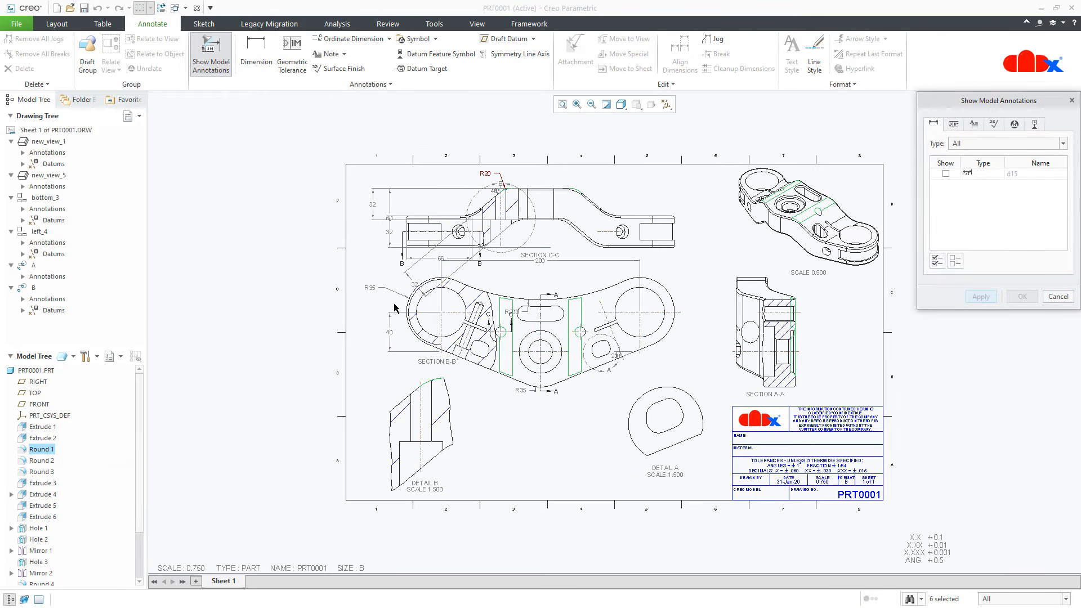
pyautogui.click(484, 173)
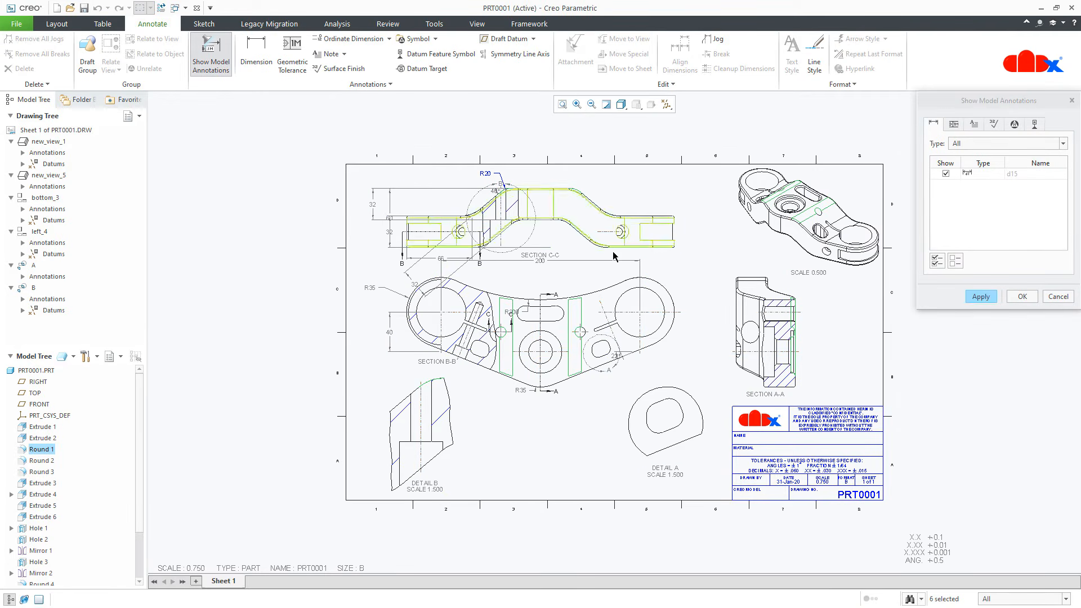
pyautogui.click(981, 297)
pyautogui.click(1058, 296)
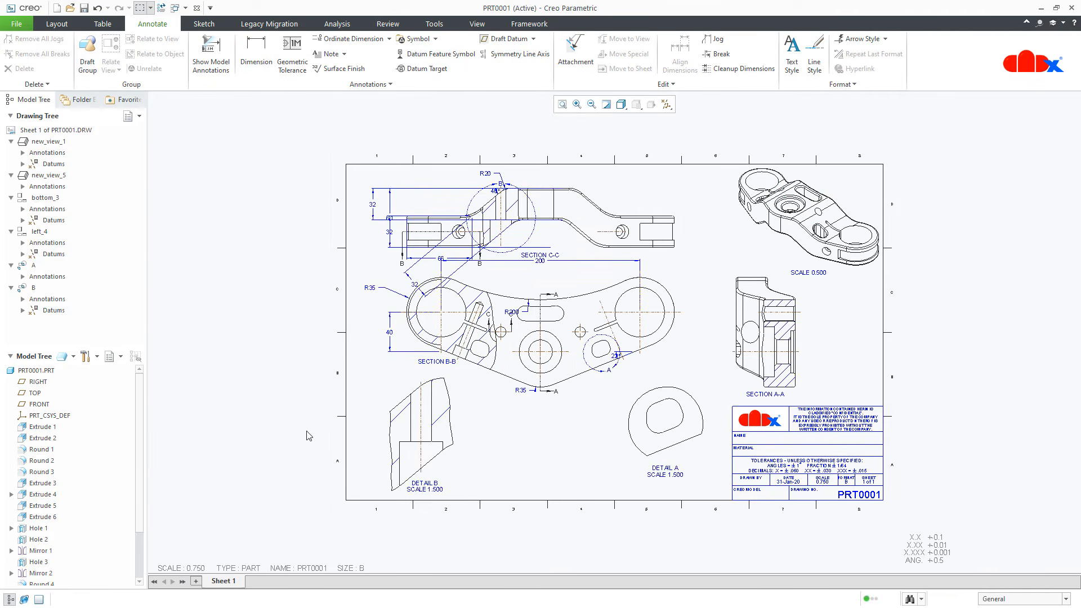
# Show the dimensions of Round 2 and Round 3 by view, placing both in the Section C-C view.
pyautogui.rightClick(38, 462)
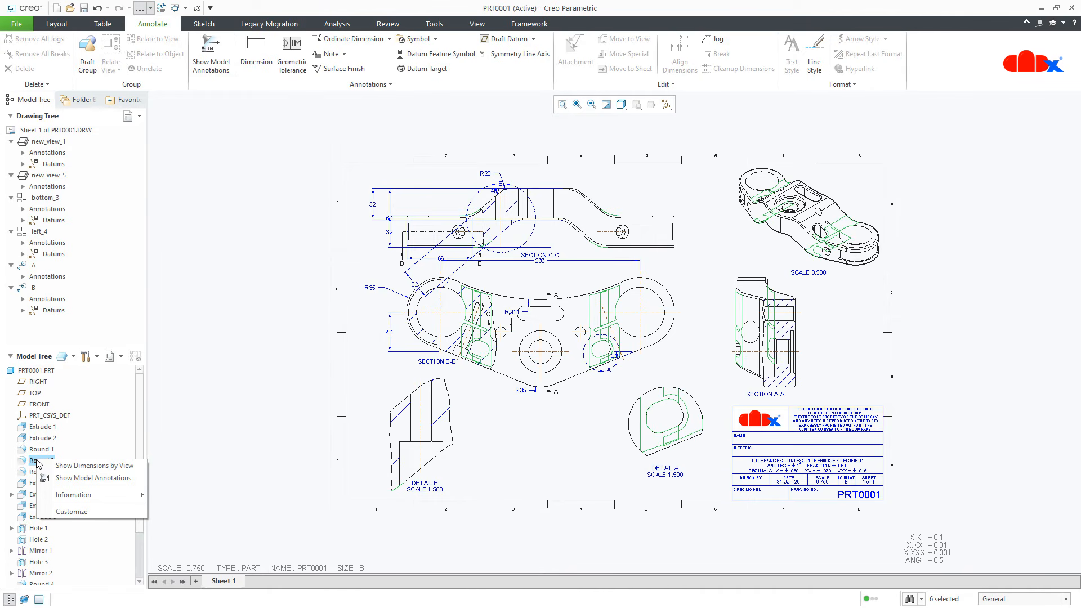
pyautogui.click(101, 468)
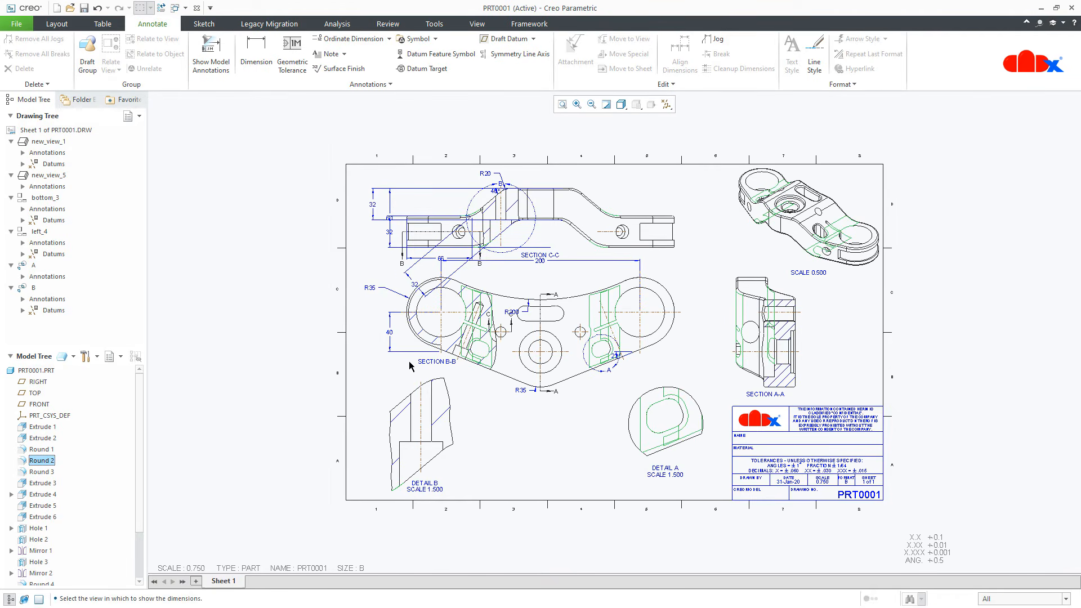
pyautogui.click(550, 237)
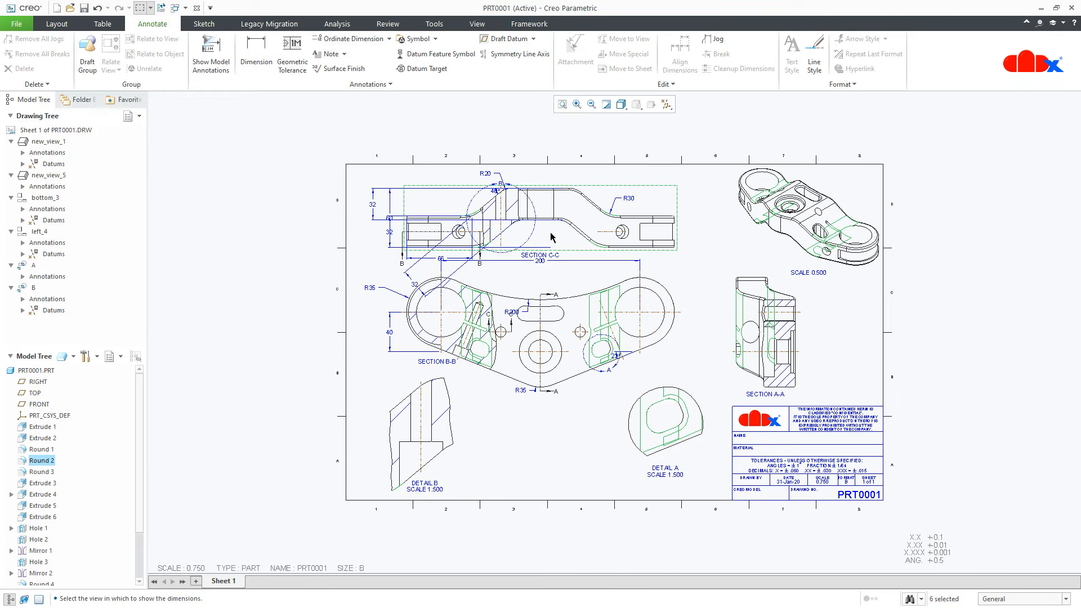
pyautogui.rightClick(46, 472)
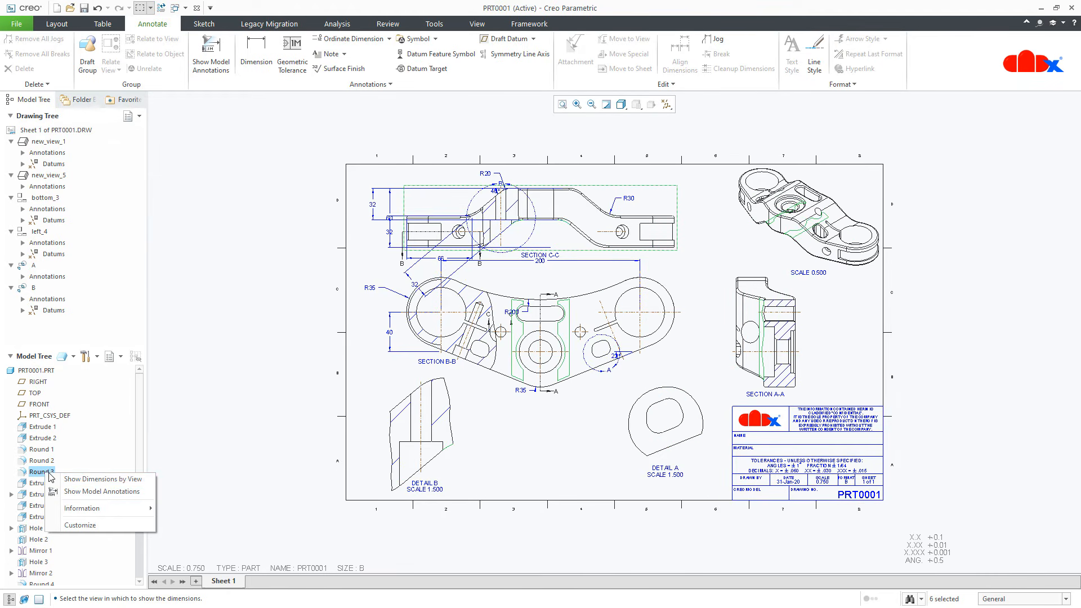
pyautogui.click(97, 480)
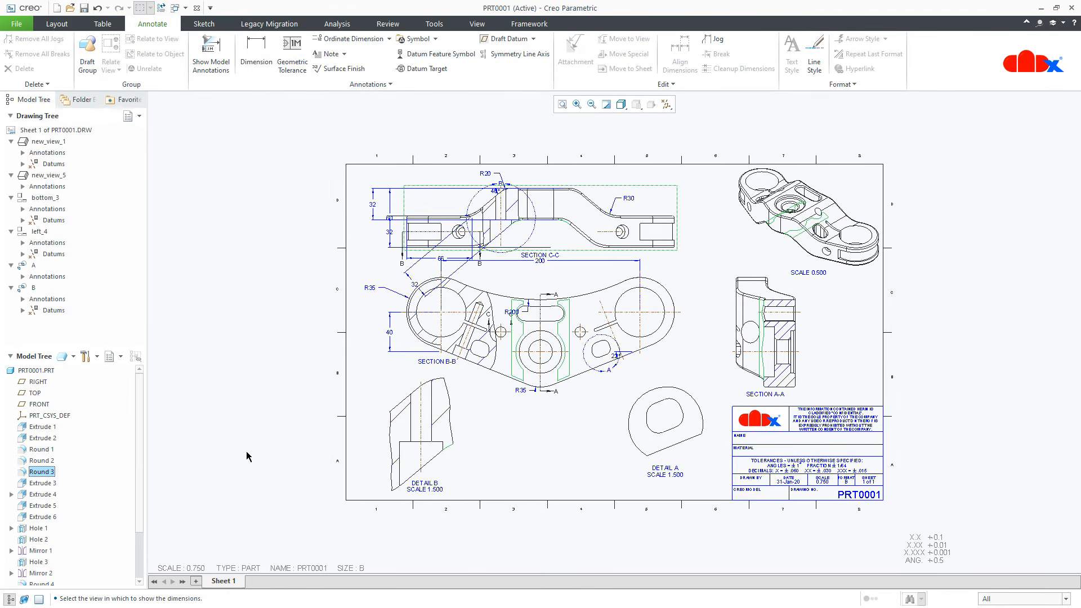
pyautogui.click(551, 237)
# Show all model dimensions of Extrude 3 on the drawing using Show Model Annotations.
pyautogui.rightClick(42, 483)
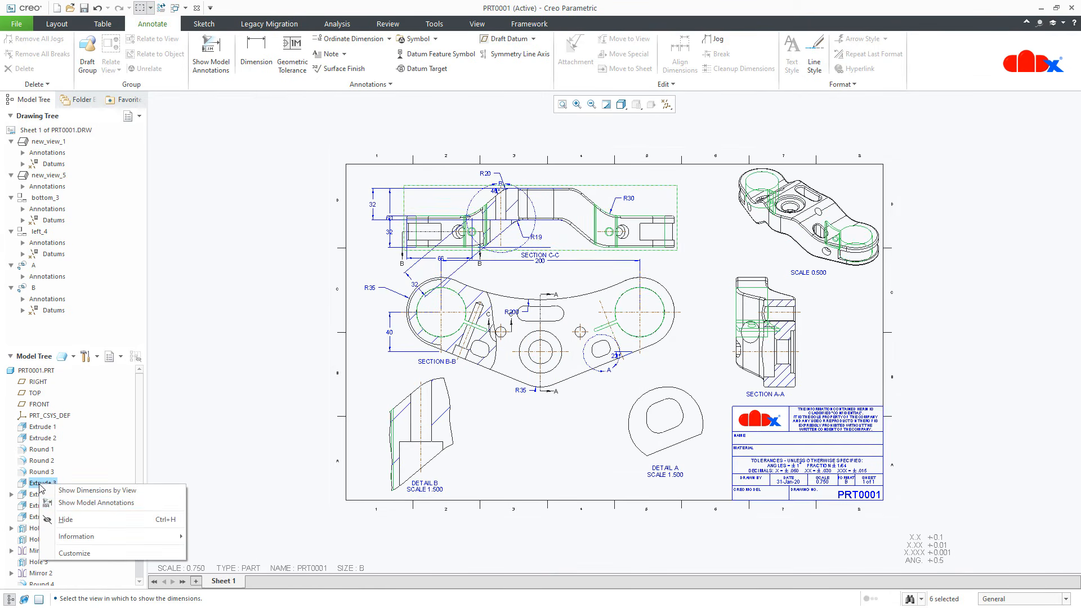
pyautogui.click(67, 502)
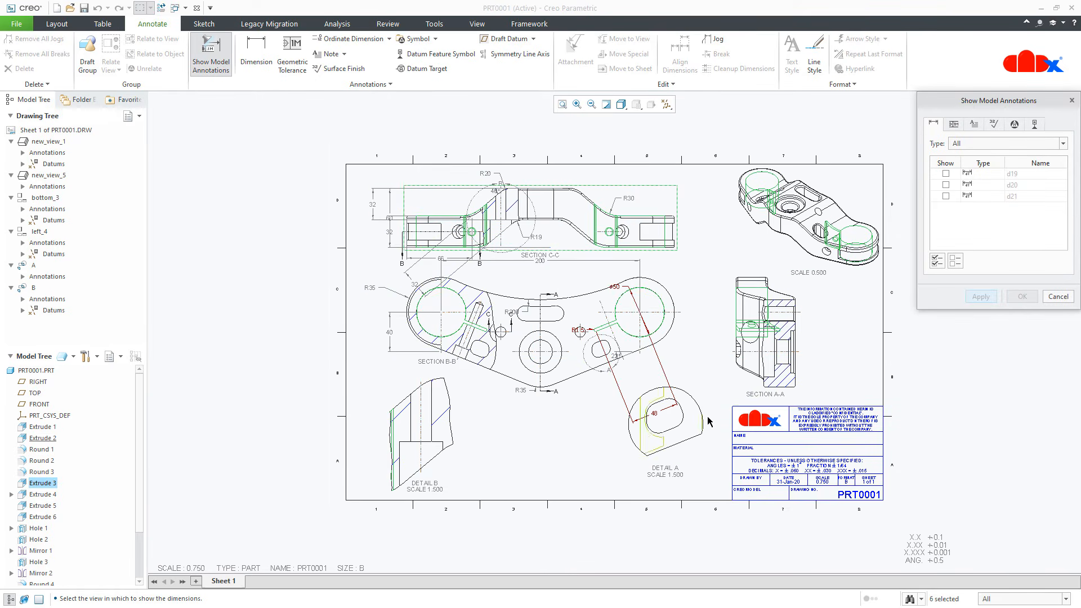
pyautogui.click(936, 262)
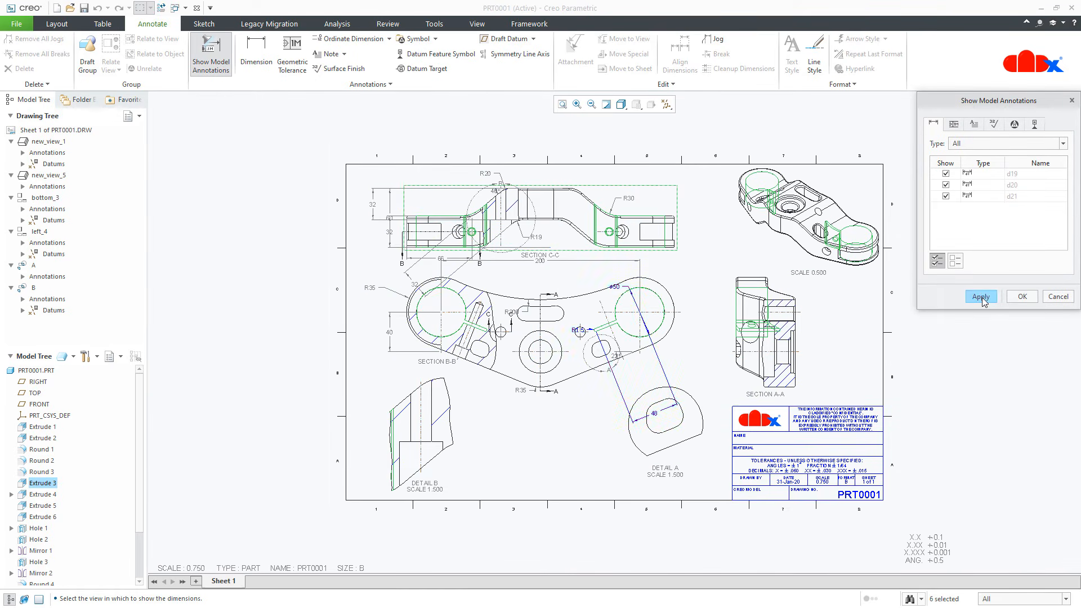
pyautogui.click(981, 297)
pyautogui.click(1058, 298)
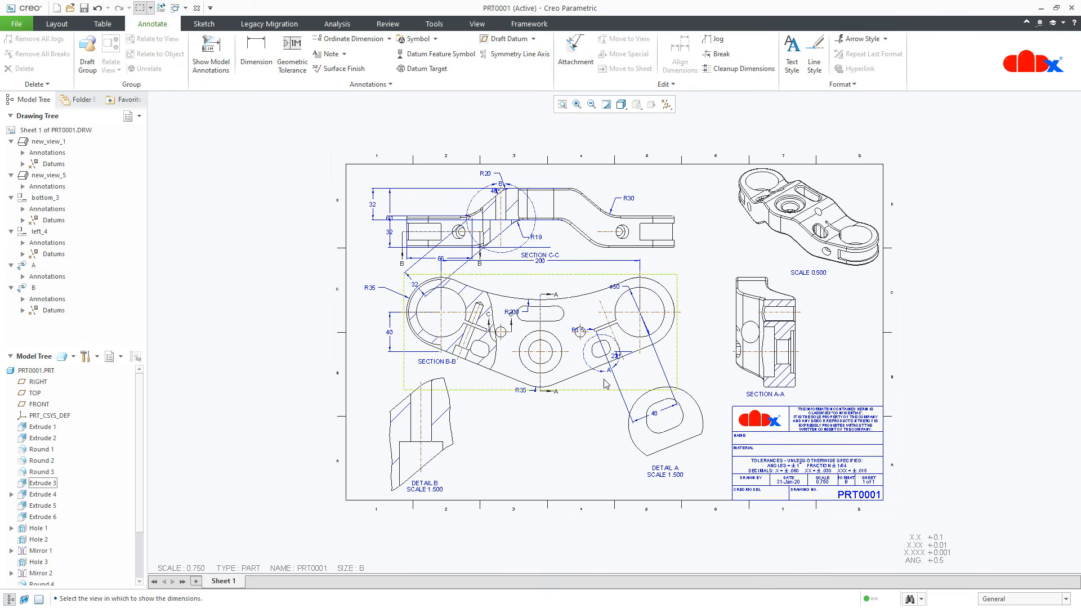
# Move the 48 dimension from the Detail A area to just above the clamp slot beside the right bore.
pyautogui.scroll(6, 648, 367)
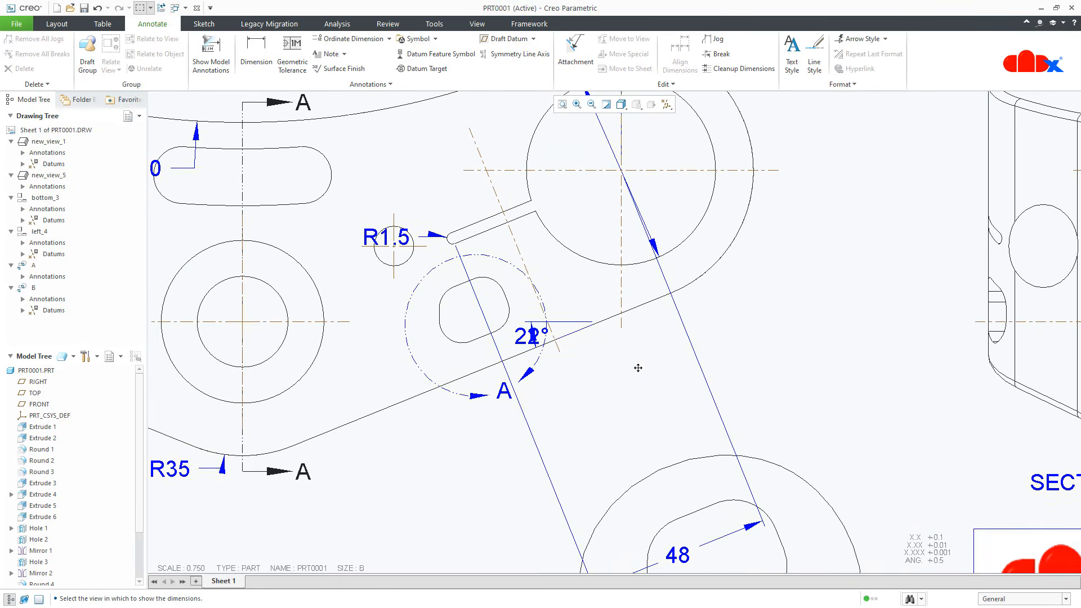
pyautogui.moveTo(648, 363); pyautogui.dragTo(581, 337, button='middle')
pyautogui.click(617, 528)
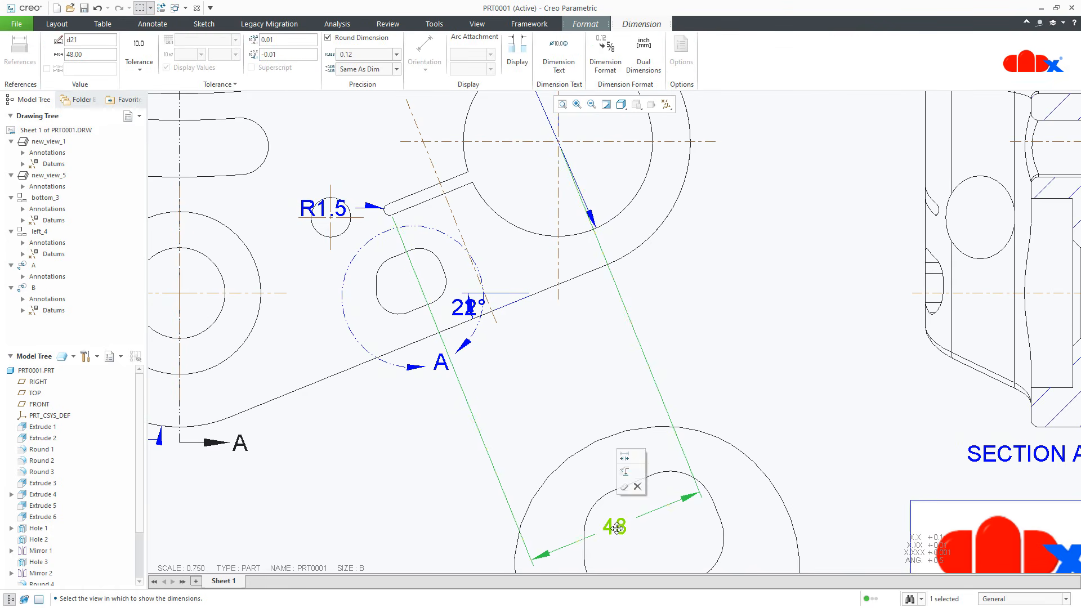
pyautogui.moveTo(616, 528); pyautogui.dragTo(411, 107)
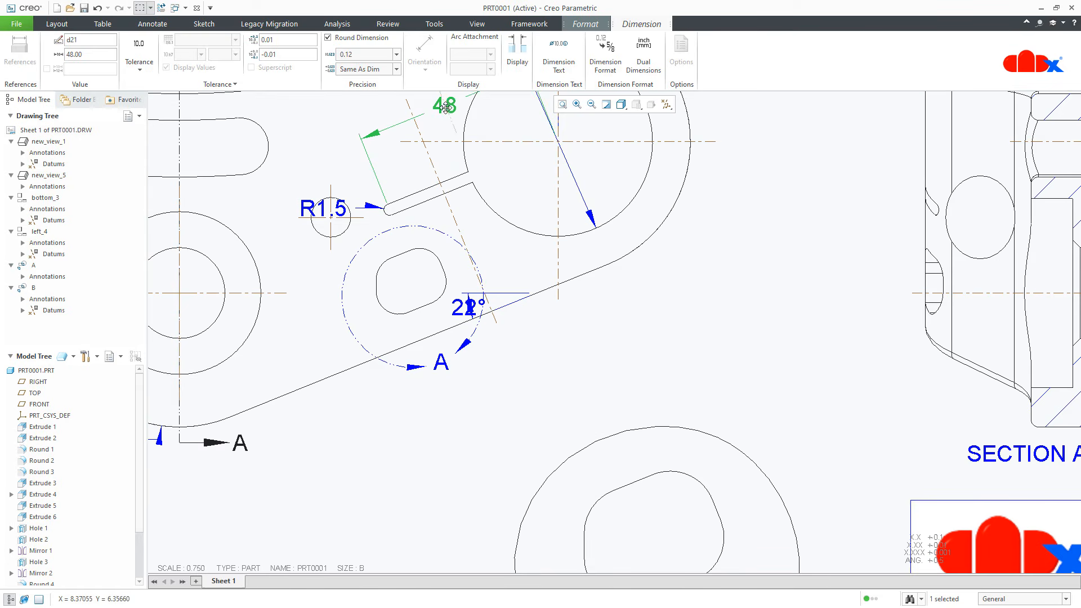
# Move the Ø50 dimension outside the right bore, up and to its right, and flip its arrows to a single outside arrow.
pyautogui.scroll(-2, 523, 254)
pyautogui.moveTo(524, 253); pyautogui.dragTo(491, 309, button='middle')
pyautogui.click(462, 186)
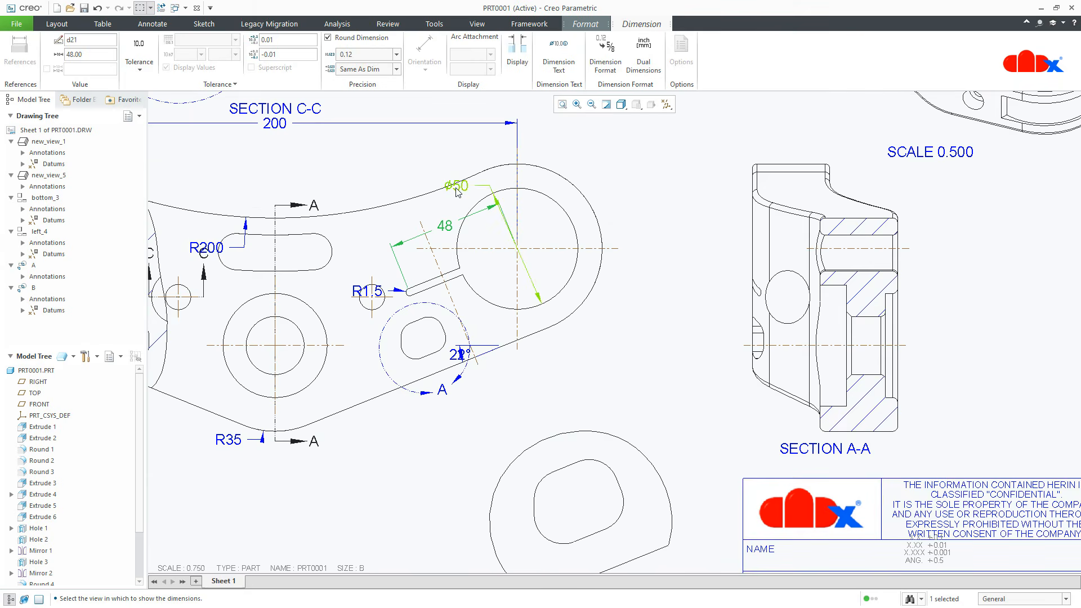
pyautogui.moveTo(462, 186); pyautogui.dragTo(562, 161)
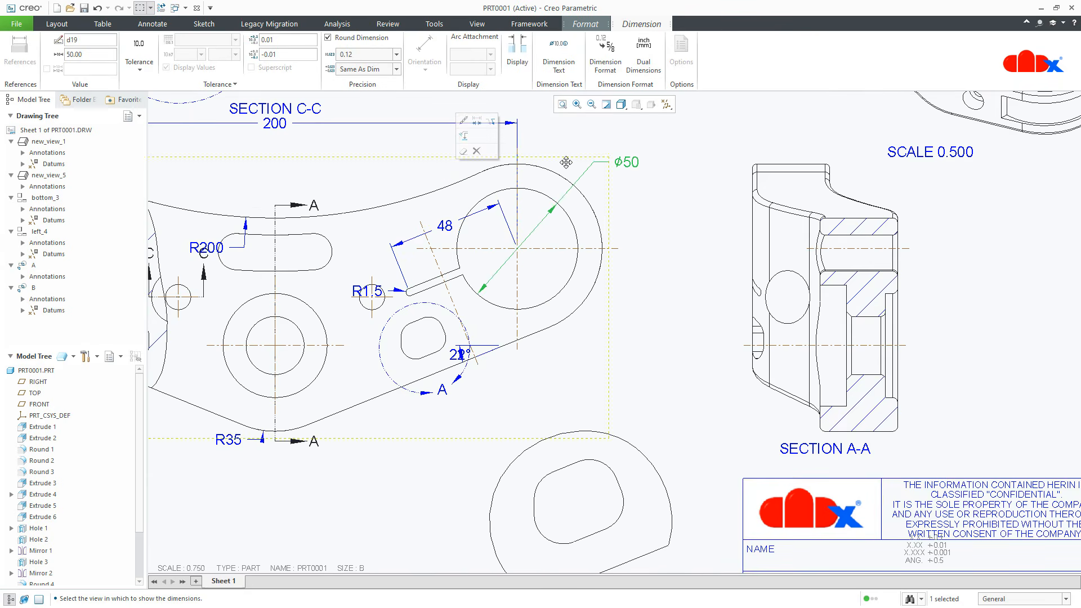
pyautogui.click(478, 124)
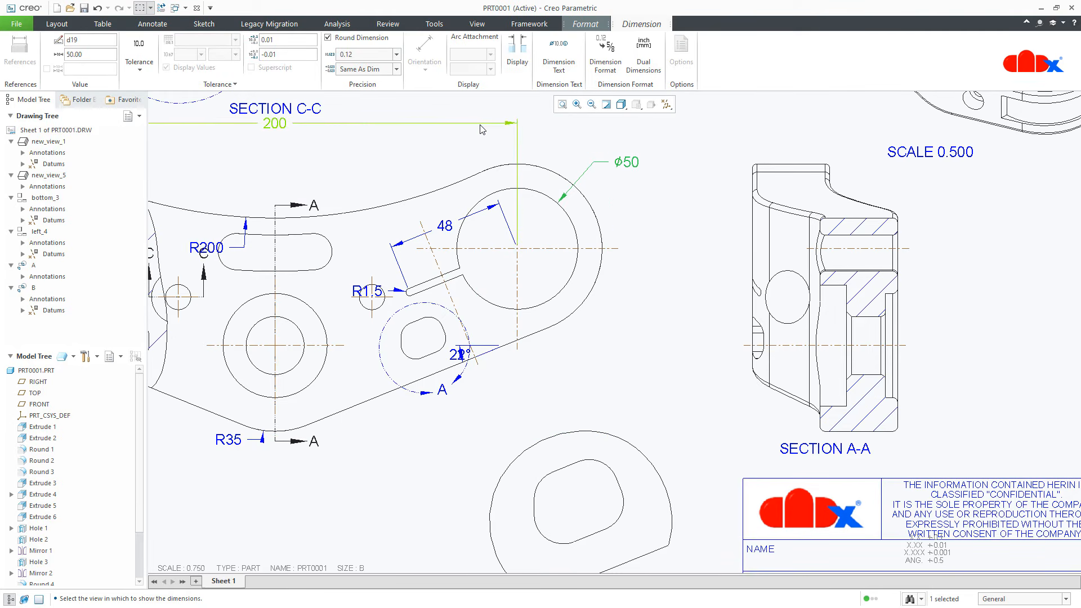
pyautogui.moveTo(632, 164); pyautogui.dragTo(633, 176)
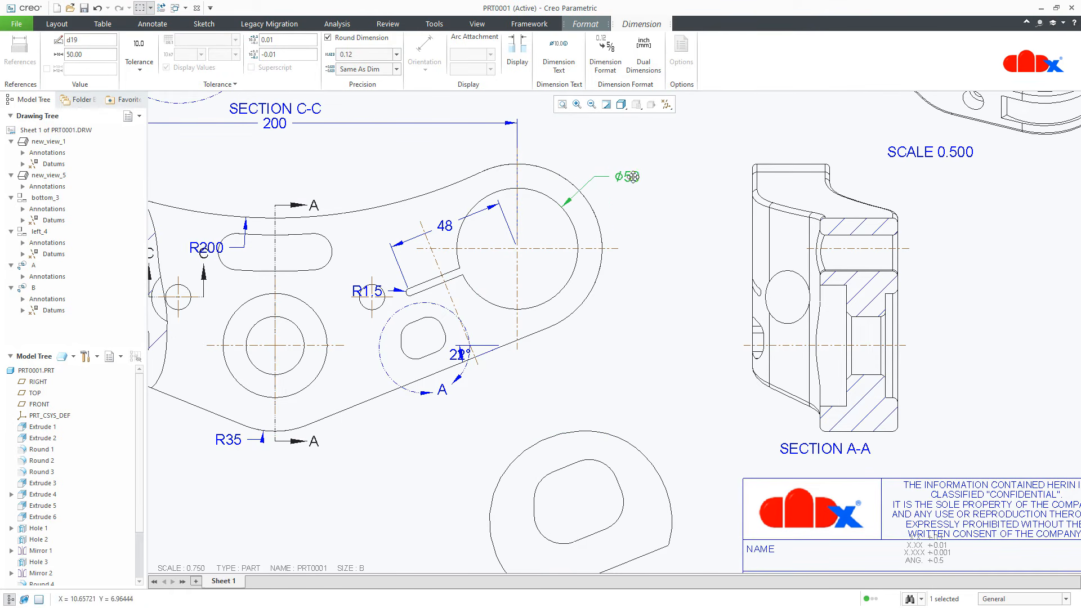
# Move the R1.5 dimension clear of the small hole and the 22° angle outside the right end of the part.
pyautogui.click(359, 292)
pyautogui.moveTo(359, 293); pyautogui.dragTo(339, 269)
pyautogui.click(432, 321)
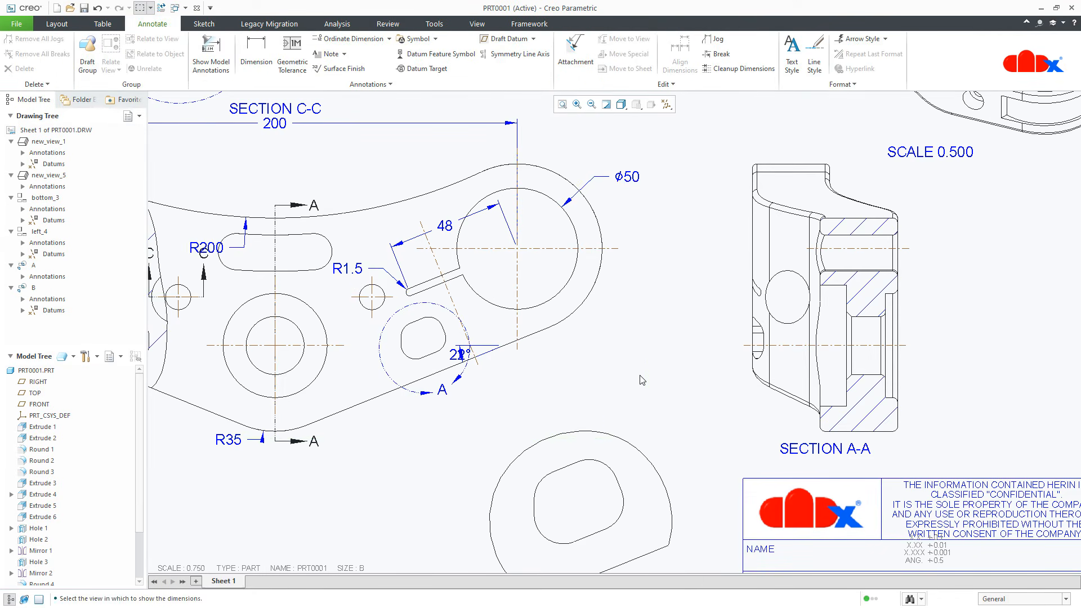
pyautogui.click(461, 354)
pyautogui.moveTo(460, 354)
pyautogui.mouseDown()
pyautogui.moveTo(568, 354)
pyautogui.moveTo(648, 337)
pyautogui.moveTo(657, 318)
pyautogui.mouseUp()
pyautogui.click(679, 396)
# Move the 200 dimension from above the Section B-B view to below it, with its text centred between the bores.
pyautogui.scroll(-3, 676, 394)
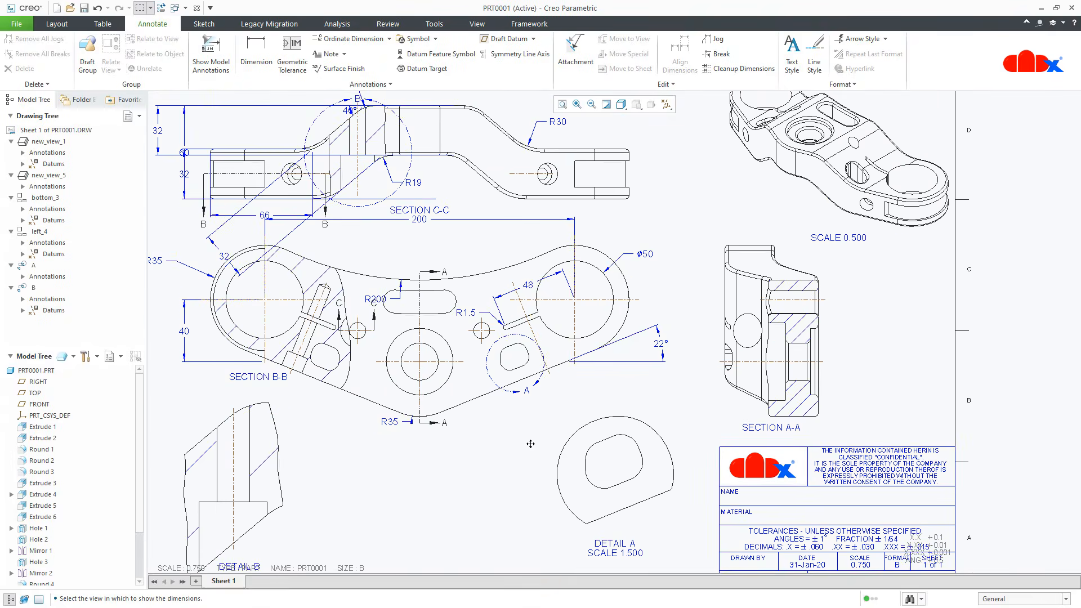
pyautogui.scroll(1, 521, 445)
pyautogui.click(511, 178)
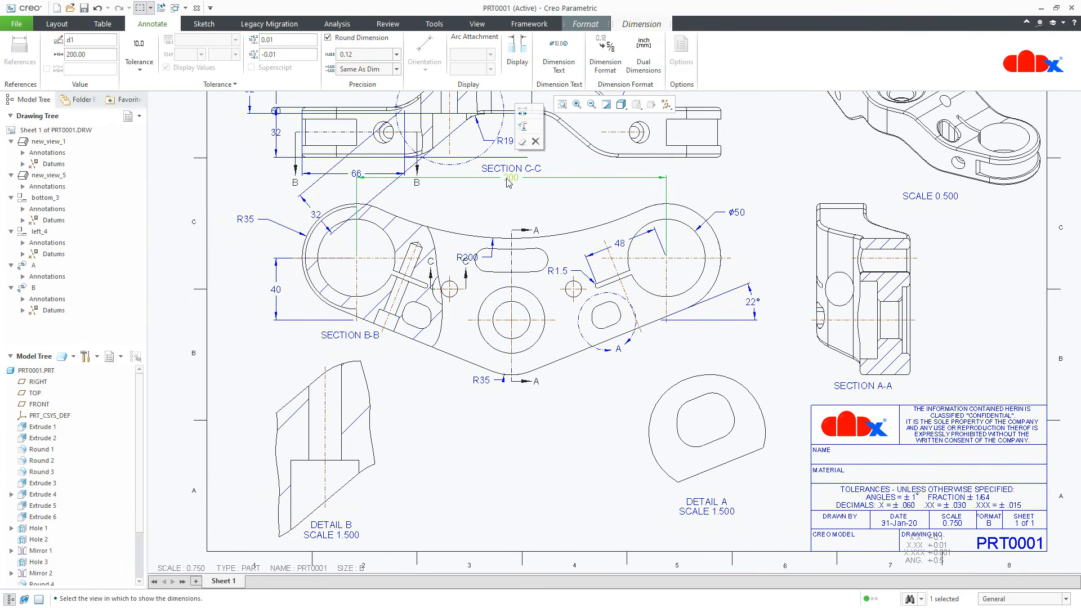
pyautogui.moveTo(511, 178); pyautogui.dragTo(531, 417)
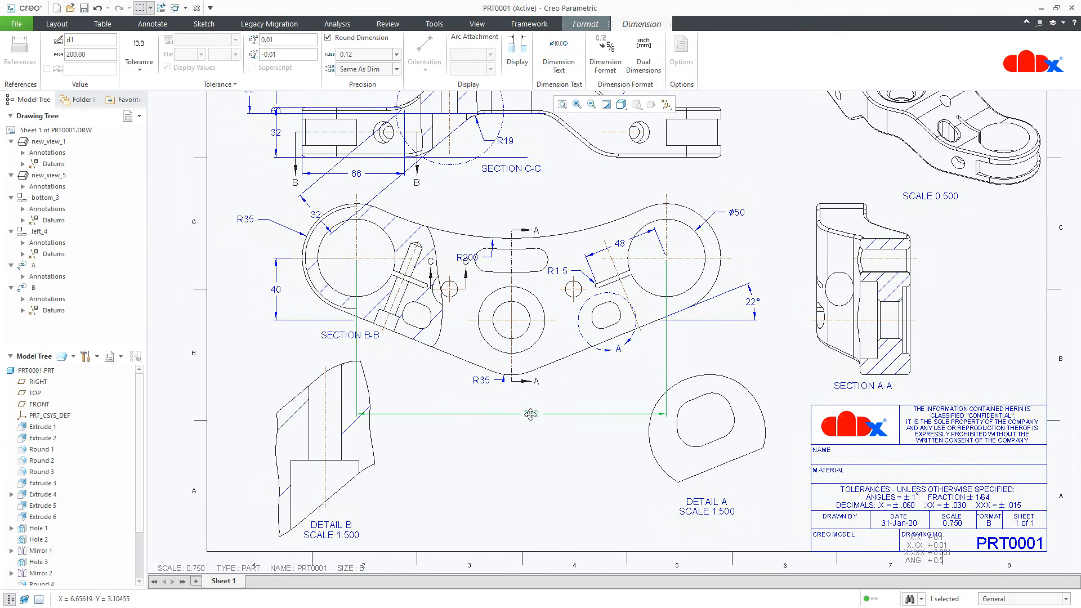
pyautogui.click(543, 482)
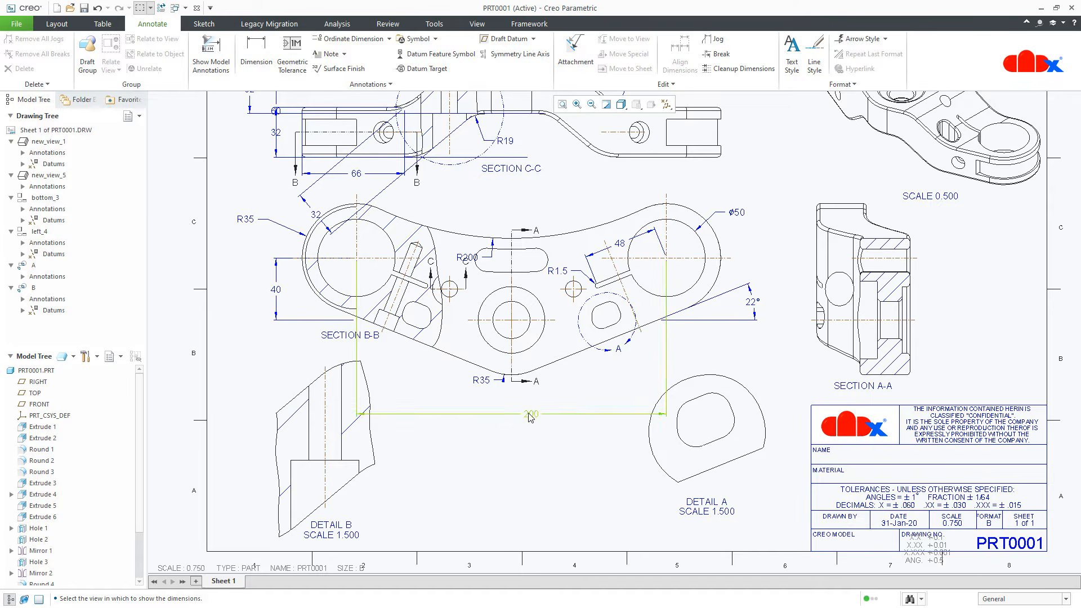
pyautogui.click(530, 414)
pyautogui.moveTo(526, 415); pyautogui.dragTo(510, 416)
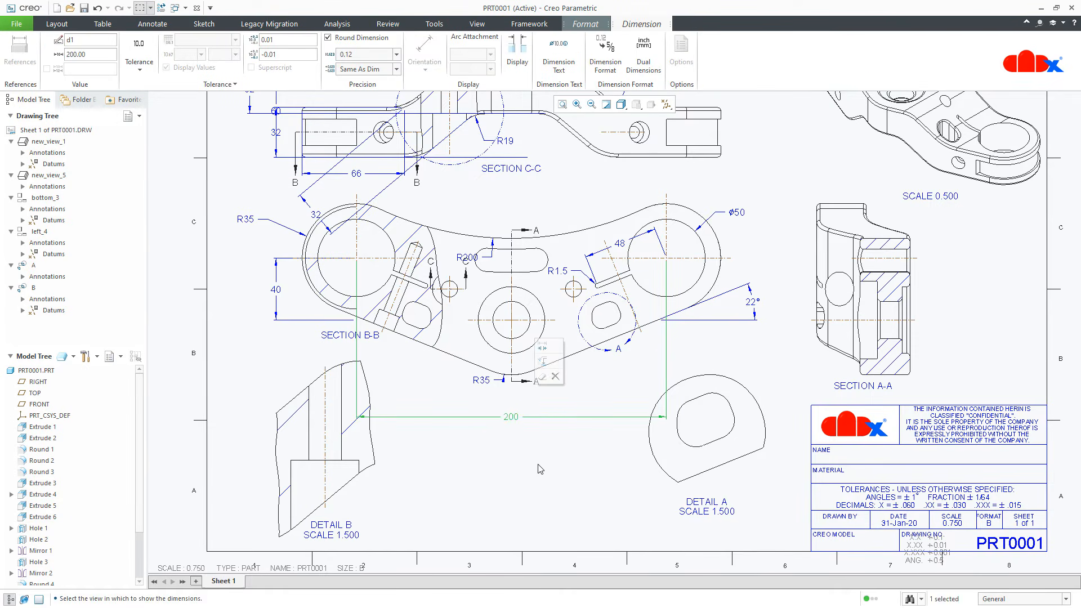
pyautogui.click(527, 481)
# Shift the lower R35 dimension slightly down and away from the part, and move the SECTION B-B label left, clear of the geometry.
pyautogui.click(482, 382)
pyautogui.moveTo(482, 383); pyautogui.dragTo(477, 394)
pyautogui.click(494, 494)
pyautogui.scroll(-2, 494, 493)
pyautogui.moveTo(495, 494); pyautogui.dragTo(545, 384, button='middle')
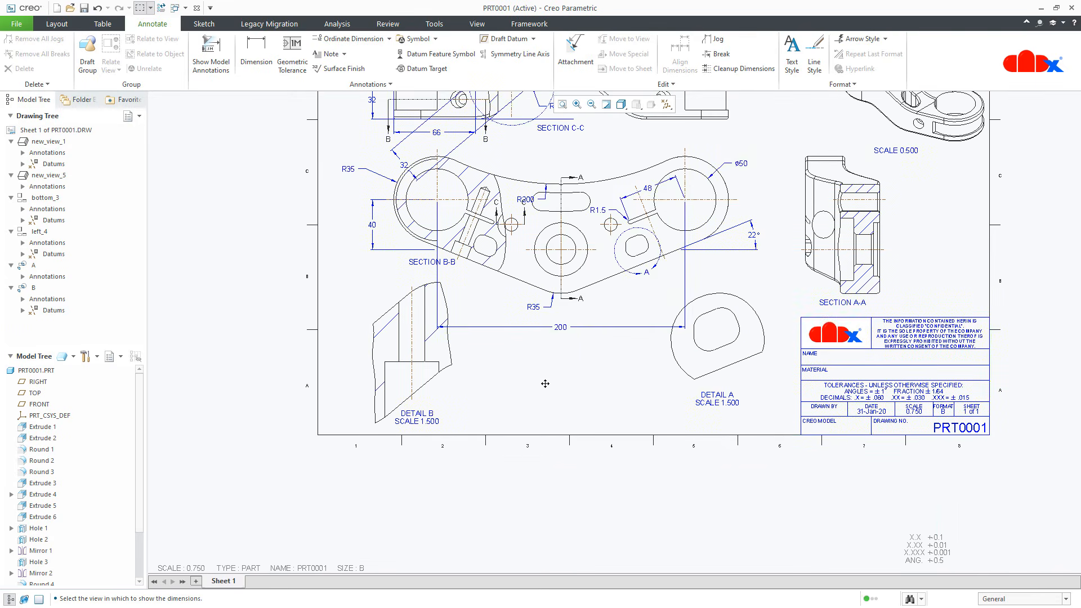
pyautogui.click(428, 263)
pyautogui.moveTo(393, 267); pyautogui.dragTo(391, 262)
pyautogui.click(545, 406)
# Show all model dimensions of Extrude 4 on the drawing using Show Model Annotations.
pyautogui.rightClick(37, 495)
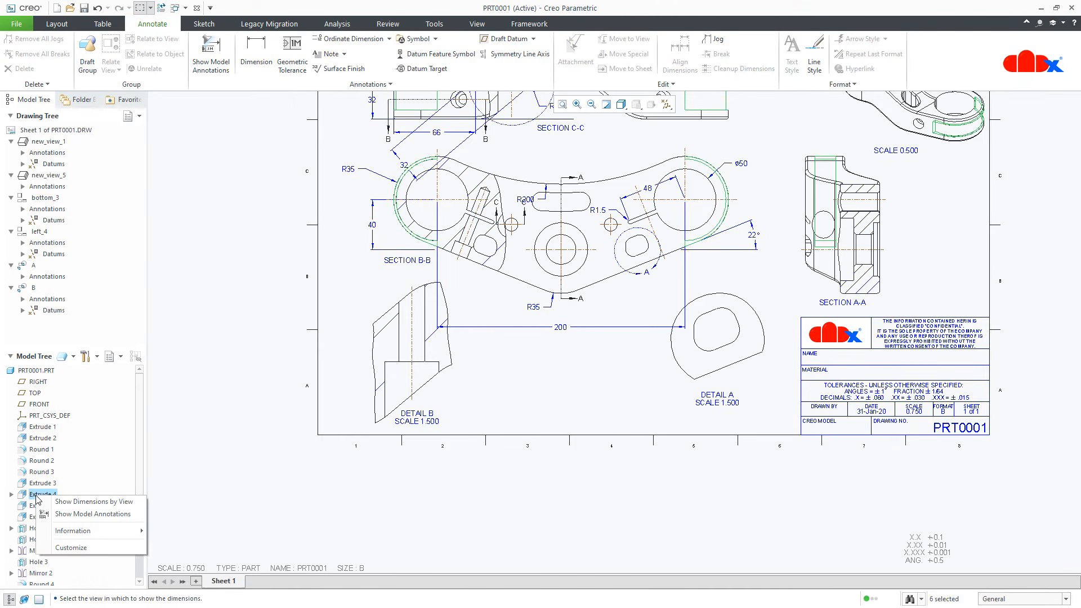
pyautogui.click(72, 514)
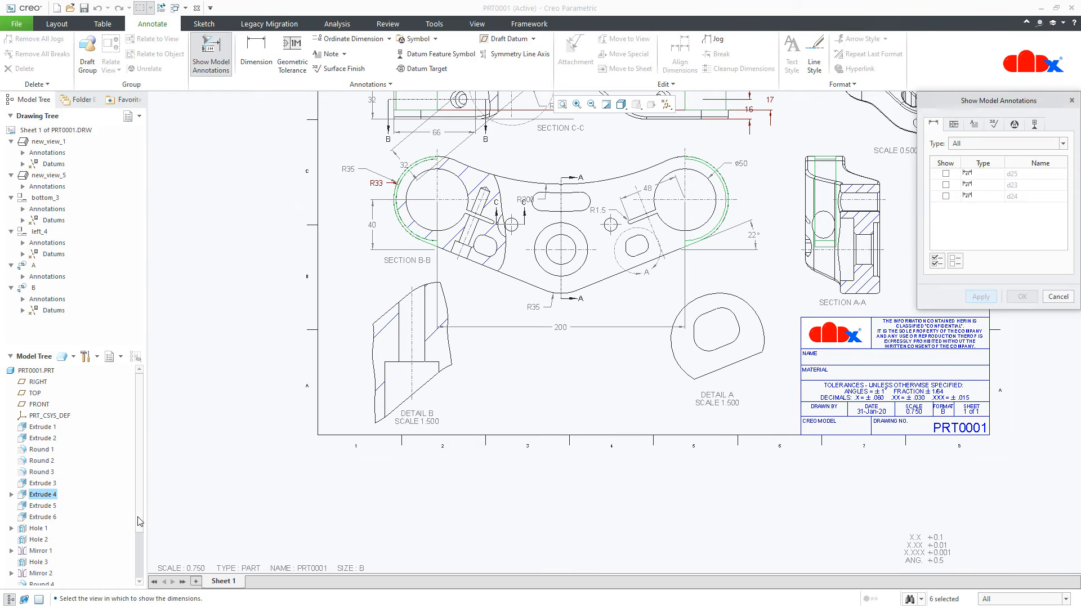
pyautogui.moveTo(598, 339)
pyautogui.mouseDown(button='middle')
pyautogui.moveTo(522, 478)
pyautogui.moveTo(549, 458)
pyautogui.mouseUp(button='middle')
pyautogui.click(937, 260)
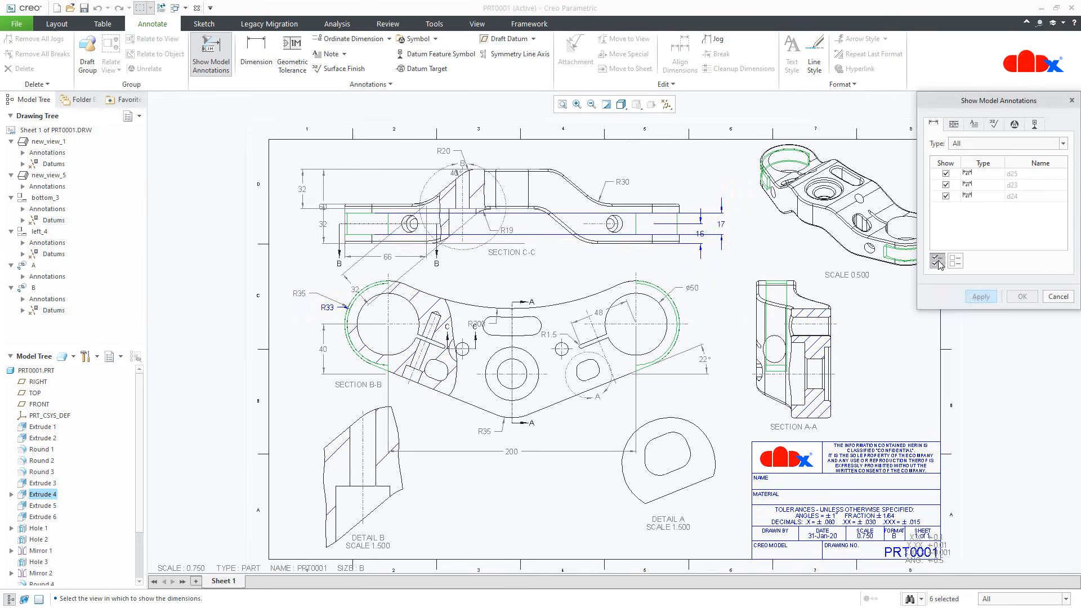
pyautogui.click(982, 297)
pyautogui.click(1057, 297)
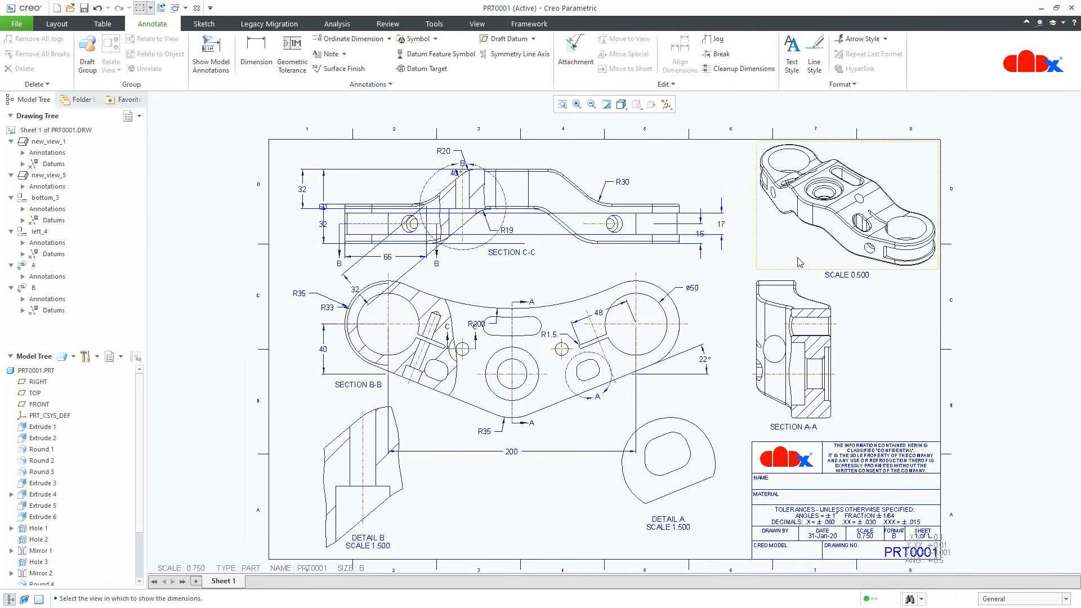
# Move the 17 dimension from the right end of the Section C-C view to its left end.
pyautogui.scroll(1, 730, 244)
pyautogui.click(723, 226)
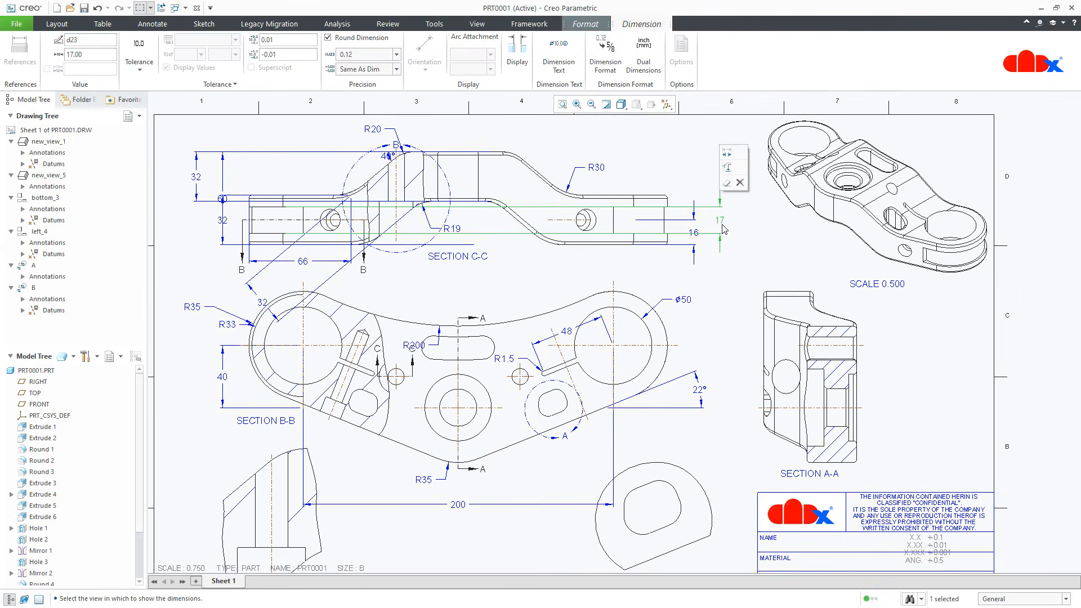
pyautogui.moveTo(719, 221); pyautogui.dragTo(234, 216)
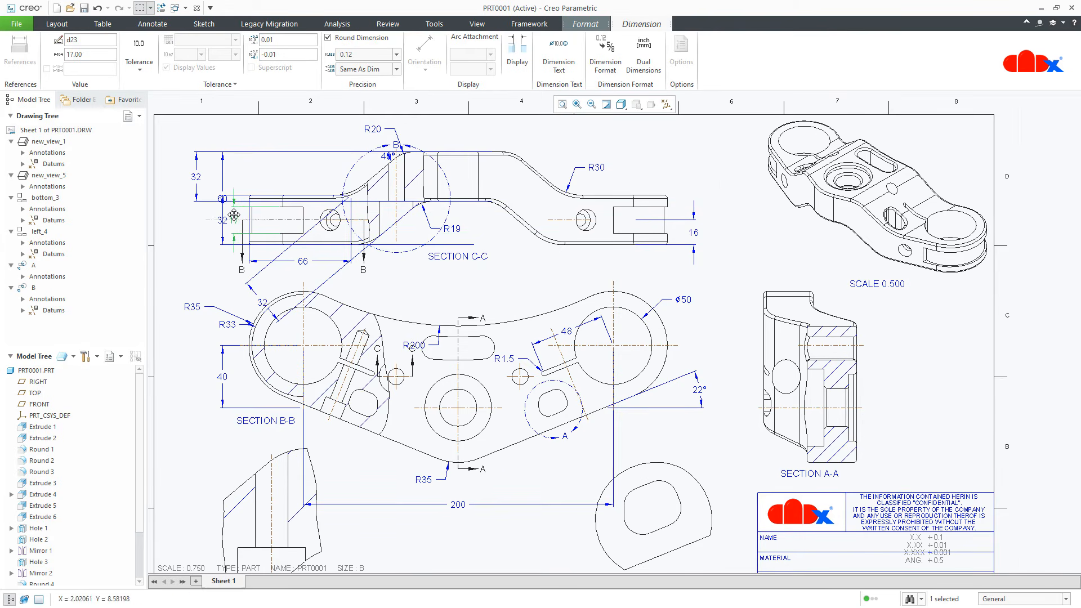
# Move the 60 height dimension farther outside Section C-C and place the two vertical 32 dimensions inside the left arm and raised centre.
pyautogui.click(223, 220)
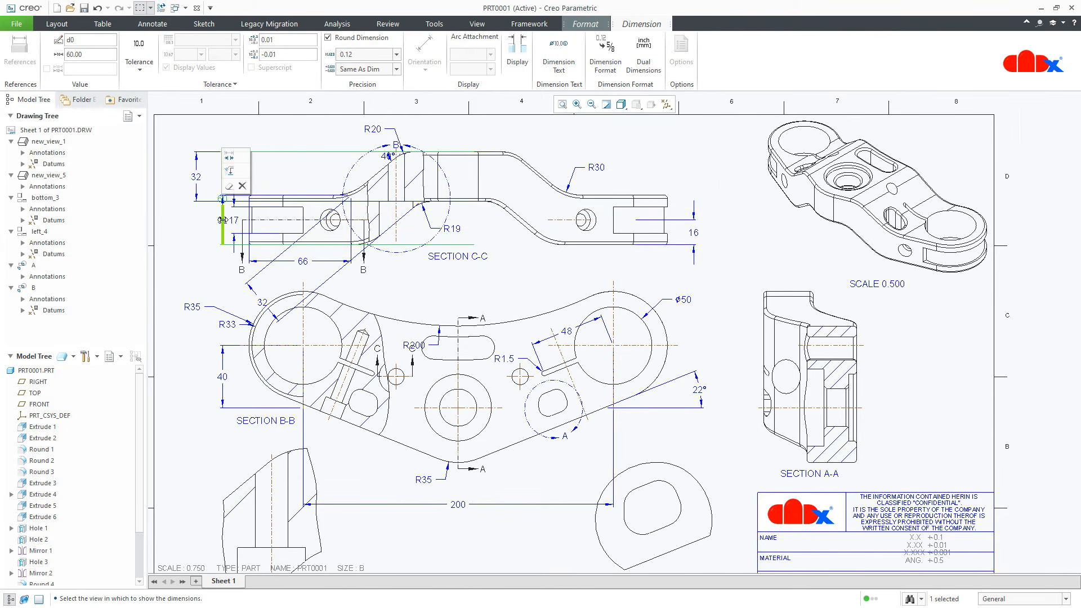
pyautogui.moveTo(223, 220); pyautogui.dragTo(169, 220)
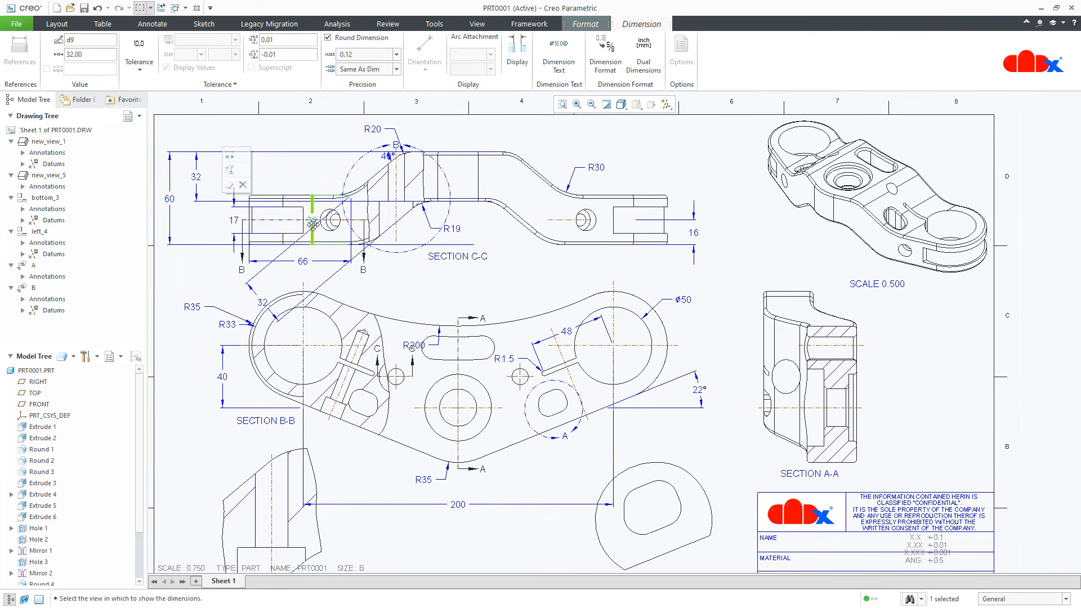
pyautogui.click(213, 197)
pyautogui.moveTo(197, 175); pyautogui.dragTo(461, 176)
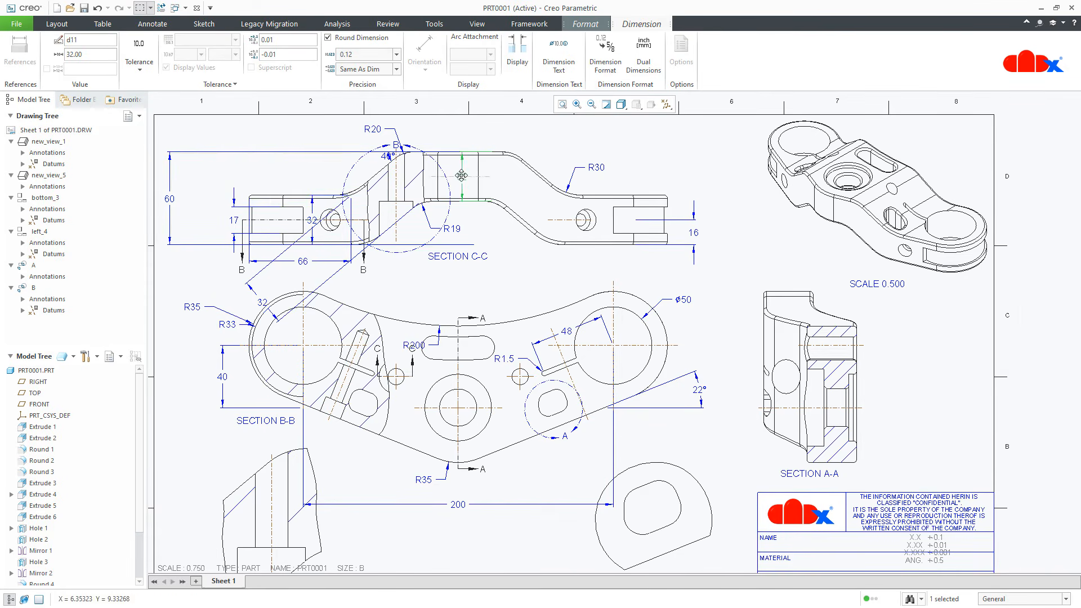
# Move the slanted 32 dimension onto the inclined web inside the Detail B circle in Section C-C.
pyautogui.click(262, 303)
pyautogui.moveTo(263, 304); pyautogui.dragTo(416, 206)
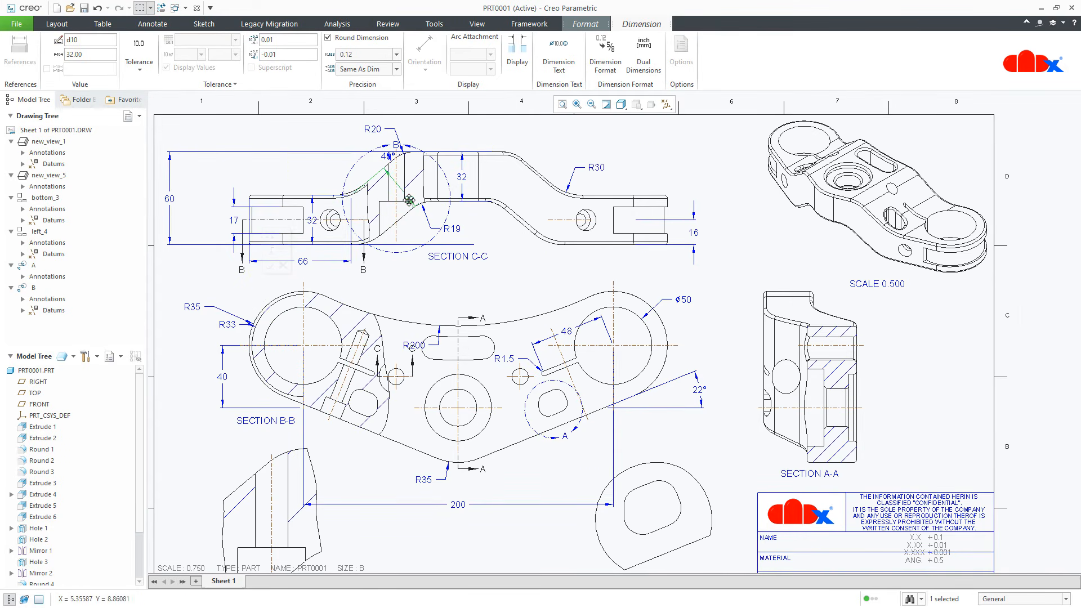
pyautogui.click(441, 135)
pyautogui.scroll(-1, 336, 164)
pyautogui.moveTo(366, 179); pyautogui.dragTo(498, 296, button='middle')
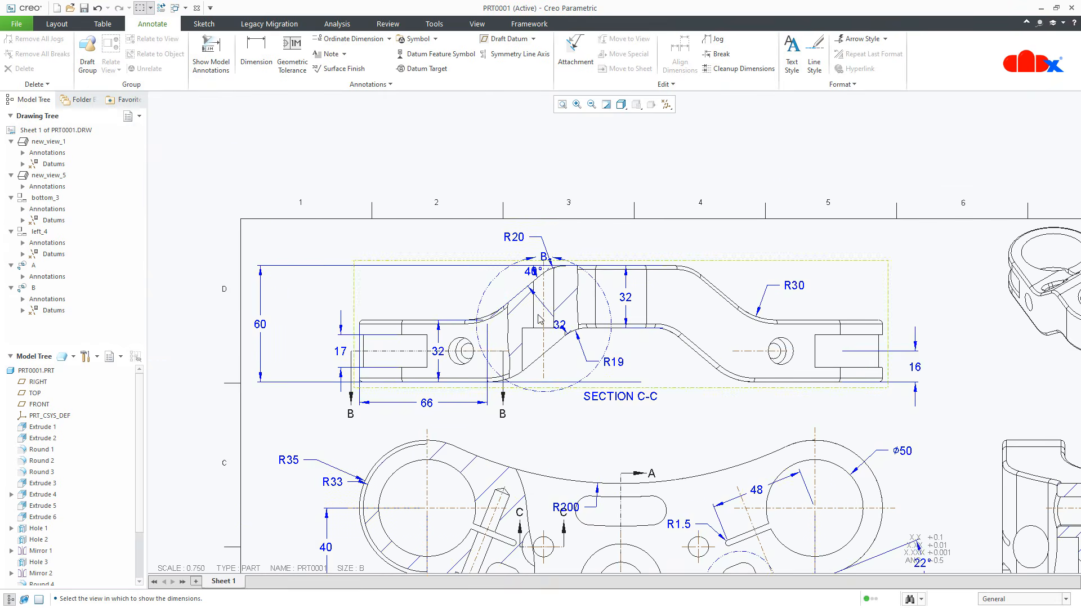
pyautogui.scroll(-2, 539, 319)
pyautogui.click(556, 315)
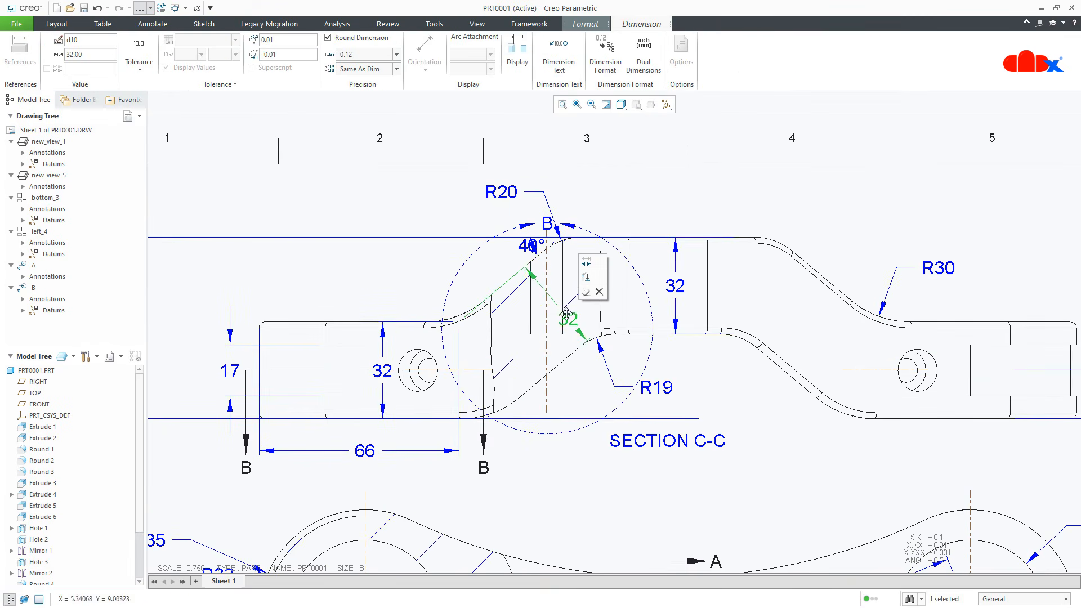
pyautogui.moveTo(566, 313); pyautogui.dragTo(546, 309)
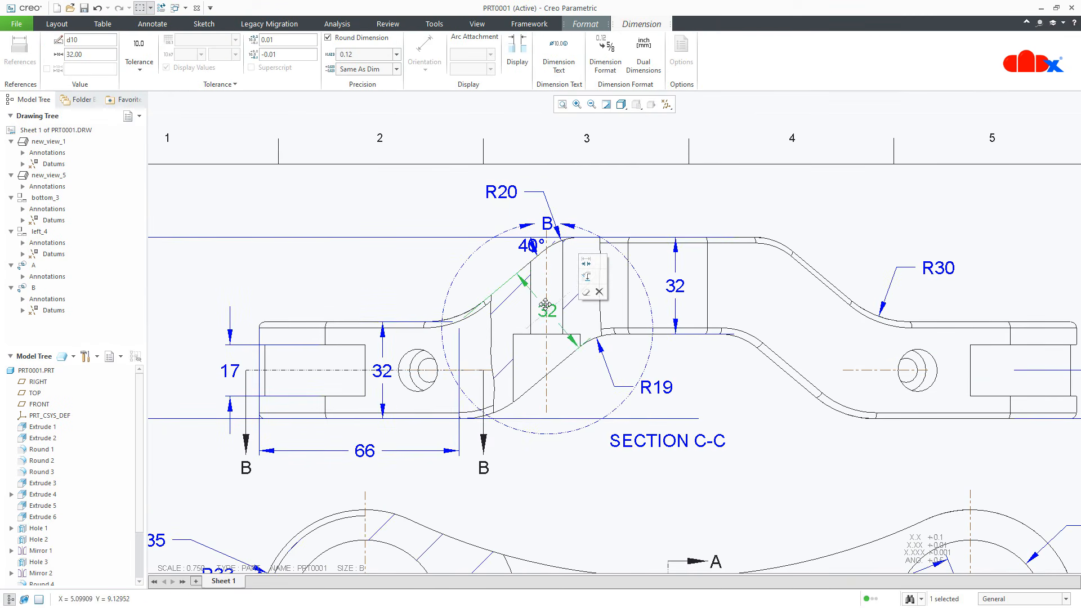
# Move the 40° angle dimension outside the Detail B circle, to the left of the sloped web.
pyautogui.click(534, 251)
pyautogui.moveTo(534, 250); pyautogui.dragTo(412, 291)
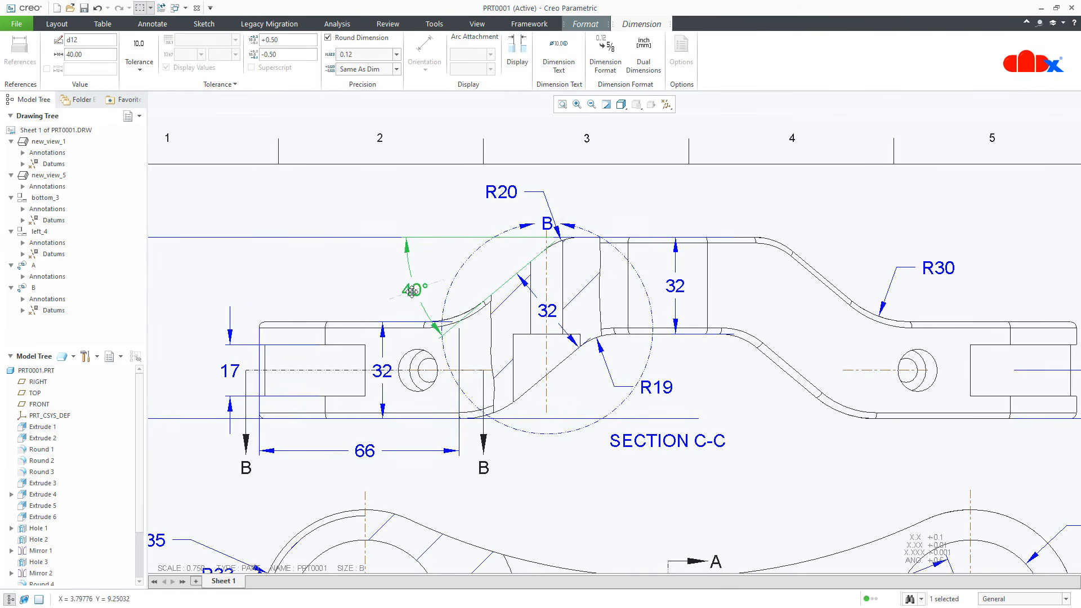
pyautogui.click(581, 490)
# Shift the 17 dimension farther left, clear of the B-B section arrow.
pyautogui.scroll(-1, 580, 487)
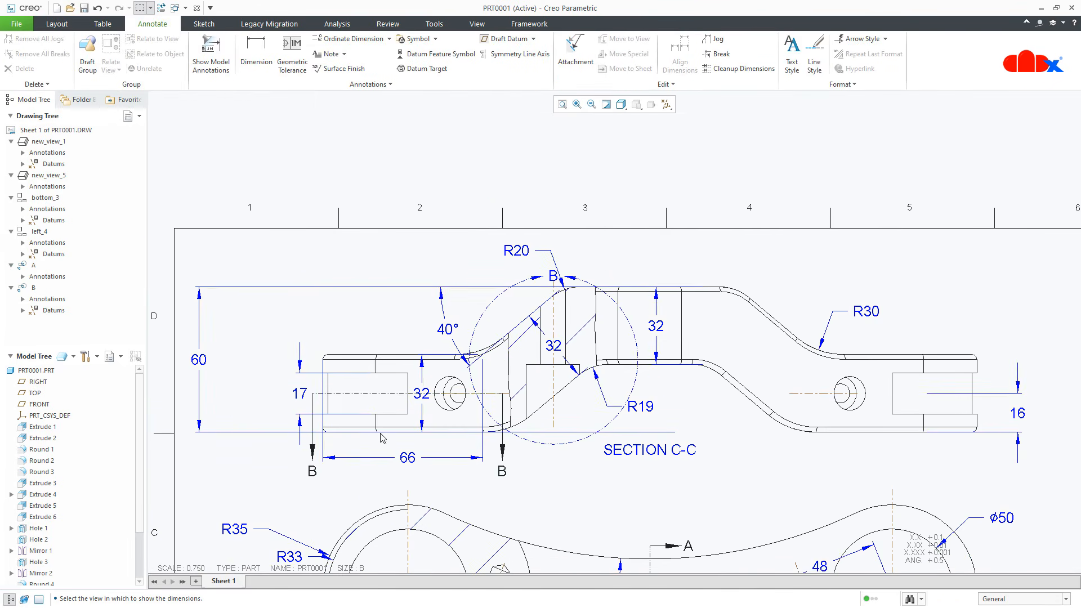
pyautogui.click(299, 390)
pyautogui.moveTo(299, 390); pyautogui.dragTo(272, 393)
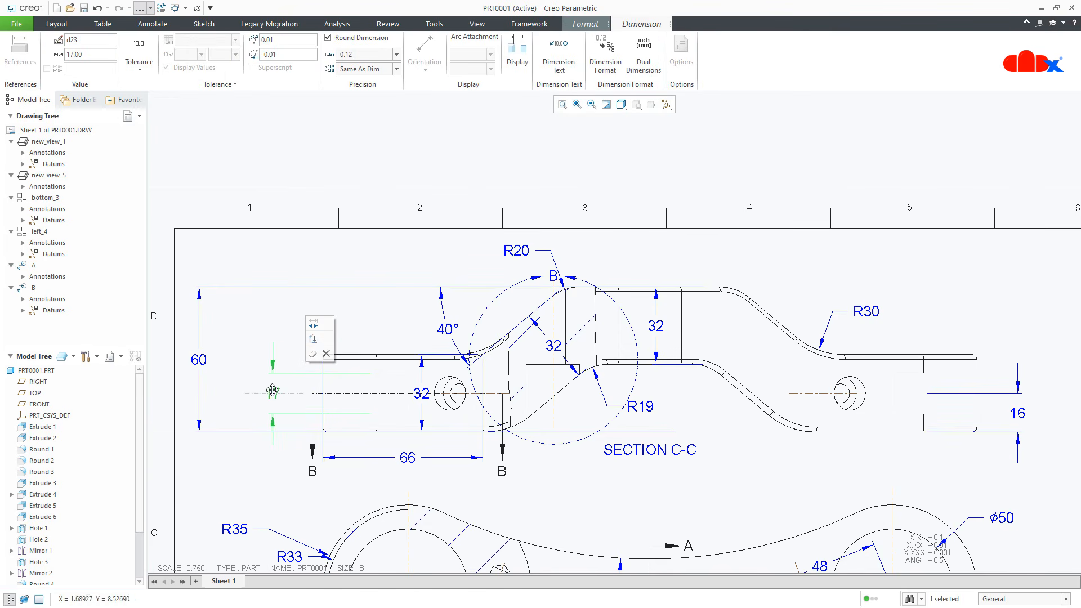
pyautogui.click(309, 507)
pyautogui.scroll(-1, 308, 504)
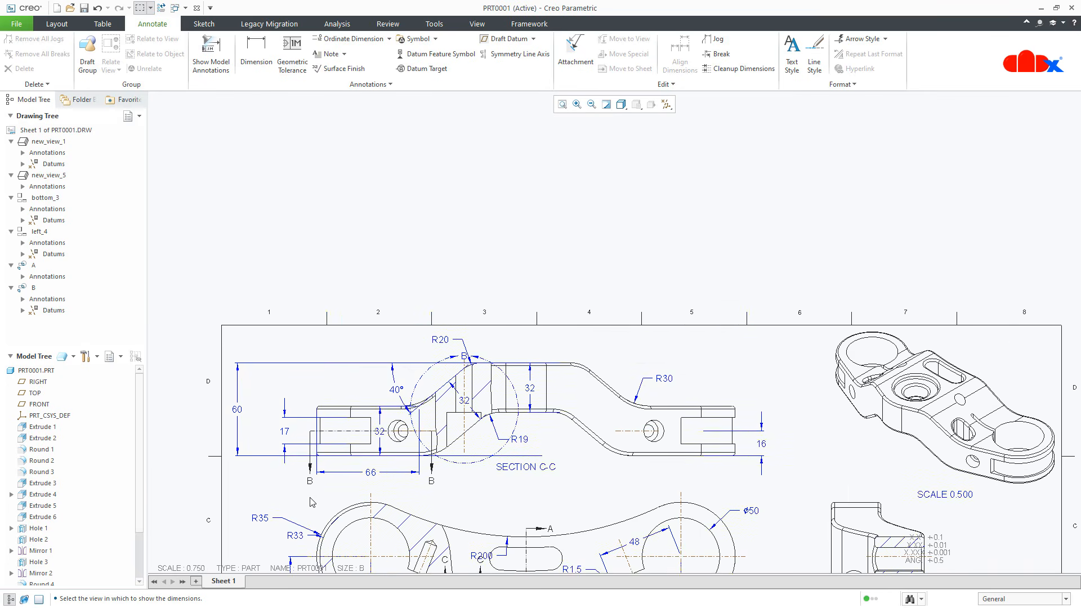
# Move the 66 dimension from below the left arm to above it in Section C-C.
pyautogui.moveTo(309, 503); pyautogui.dragTo(309, 383, button='middle')
pyautogui.click(371, 356)
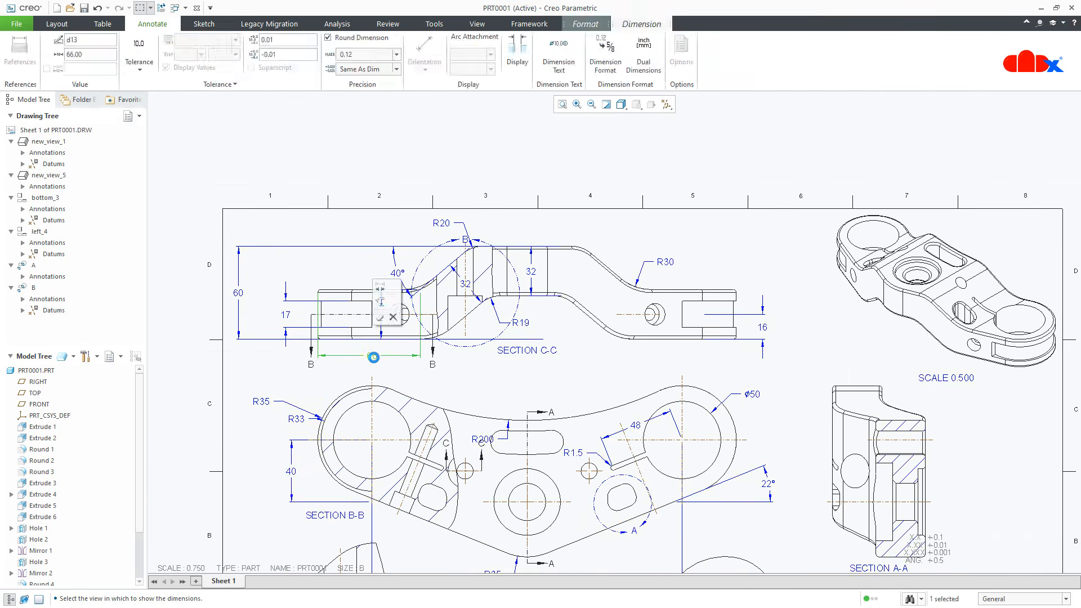
pyautogui.moveTo(371, 356); pyautogui.dragTo(373, 225)
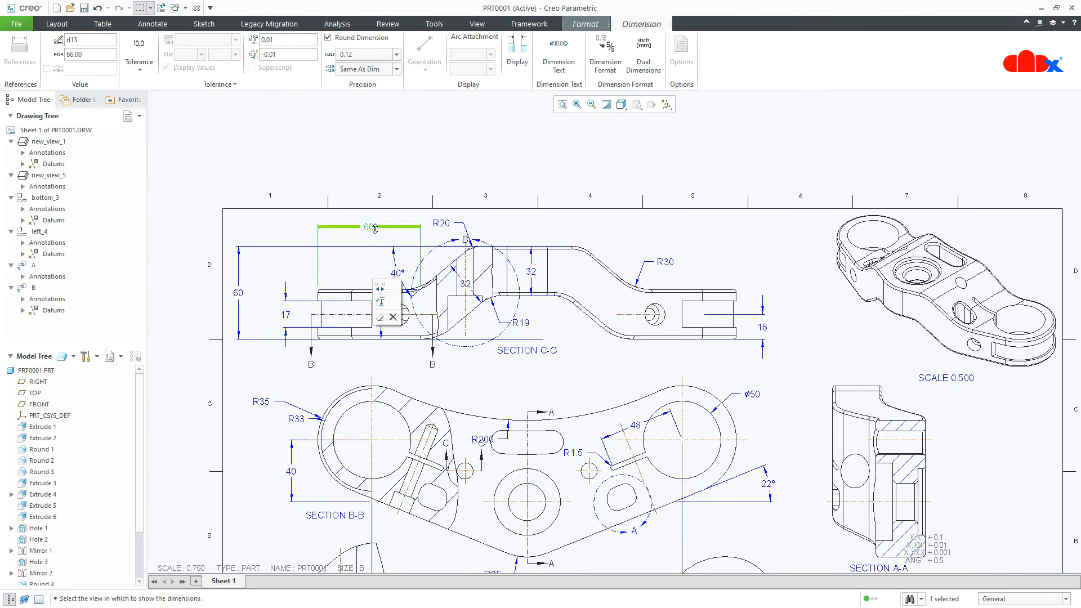
pyautogui.click(505, 405)
# Show all model dimensions of Extrude 5 in the drawing using Show Model Annotations.
pyautogui.scroll(-2, 504, 405)
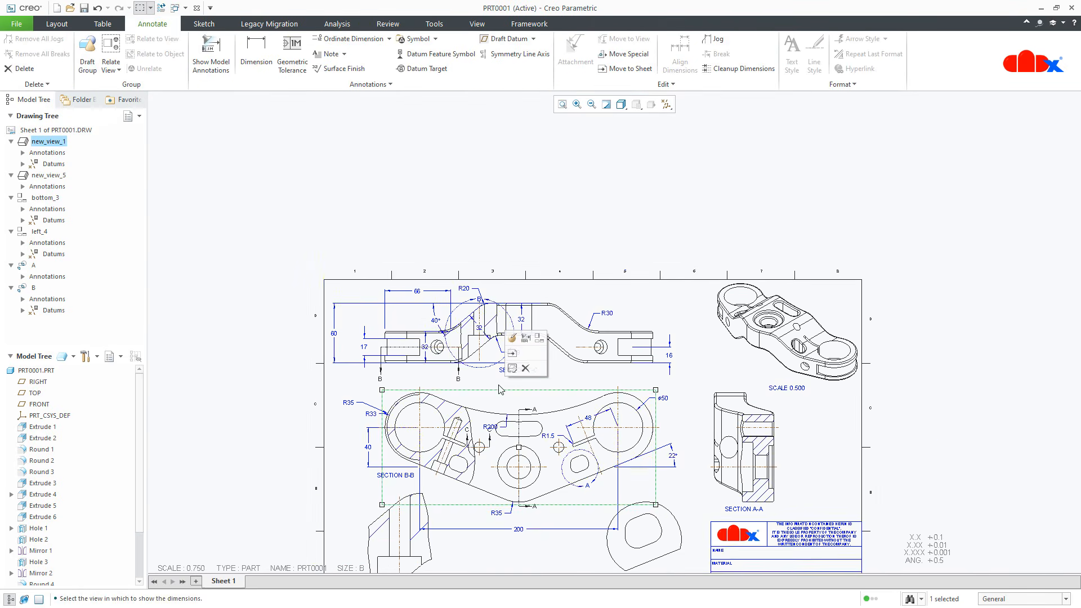
pyautogui.moveTo(499, 384); pyautogui.dragTo(477, 232, button='middle')
pyautogui.click(509, 448)
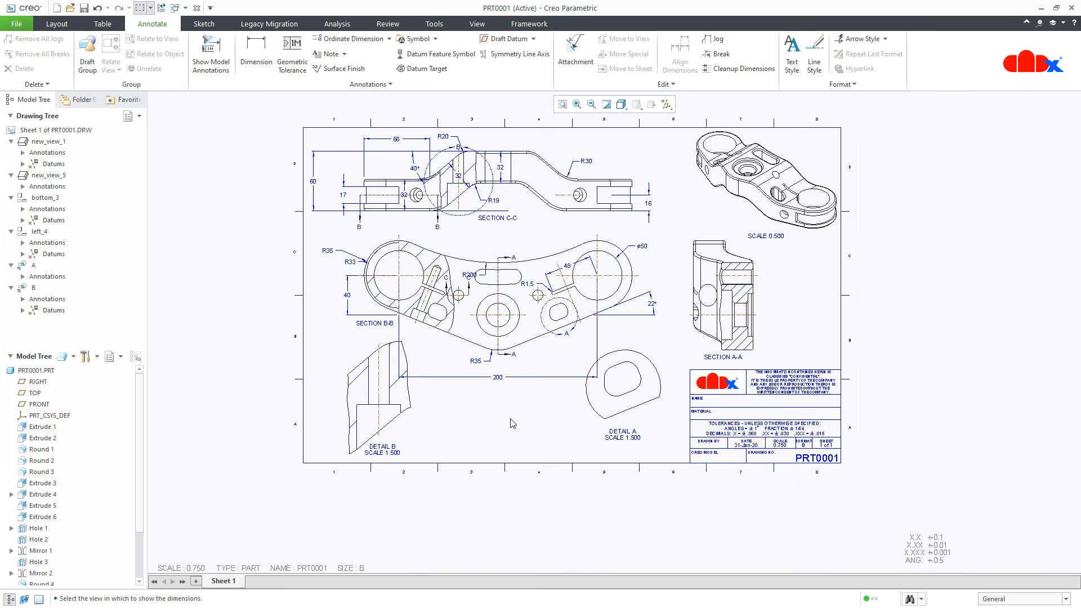
pyautogui.keyDown('ctrl'); pyautogui.moveTo(513, 419); pyautogui.dragTo(511, 486, button='middle'); pyautogui.keyUp('ctrl')
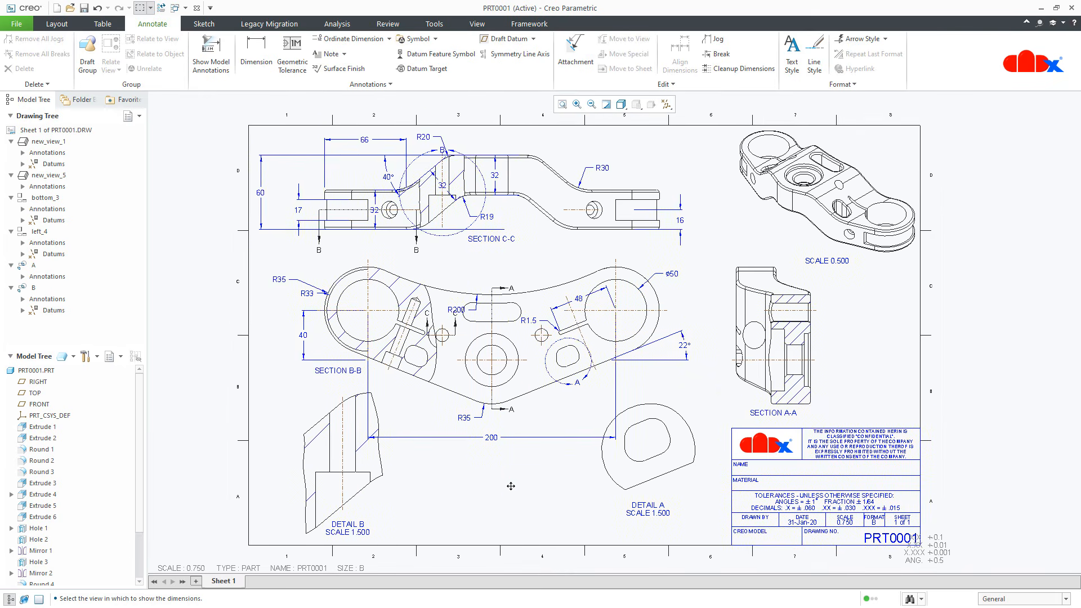
pyautogui.rightClick(41, 507)
pyautogui.click(66, 523)
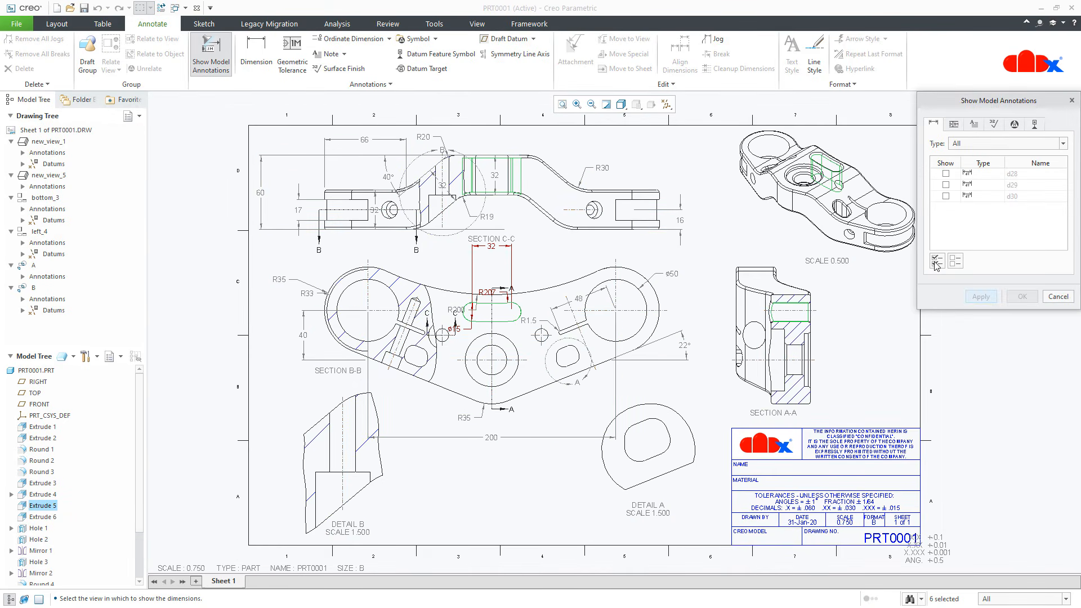
pyautogui.click(936, 263)
pyautogui.click(1029, 300)
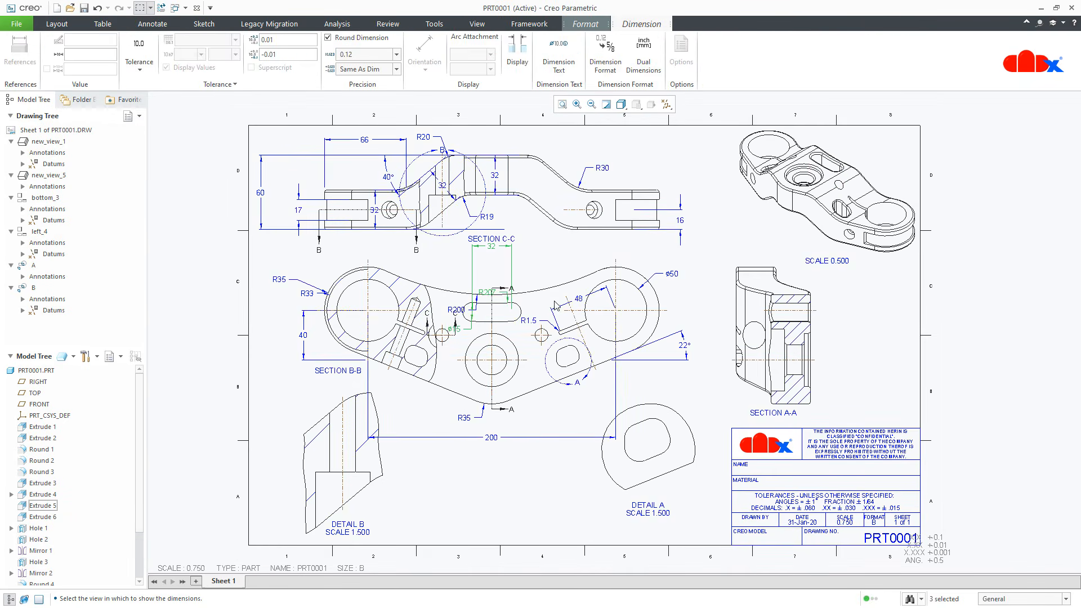
# Place the slot's 32 dimension above the plan view's upper edge, with the R207 radius dimension just beneath it.
pyautogui.scroll(-3, 480, 255)
pyautogui.moveTo(510, 242); pyautogui.dragTo(506, 290)
pyautogui.click(585, 277)
pyautogui.click(510, 270)
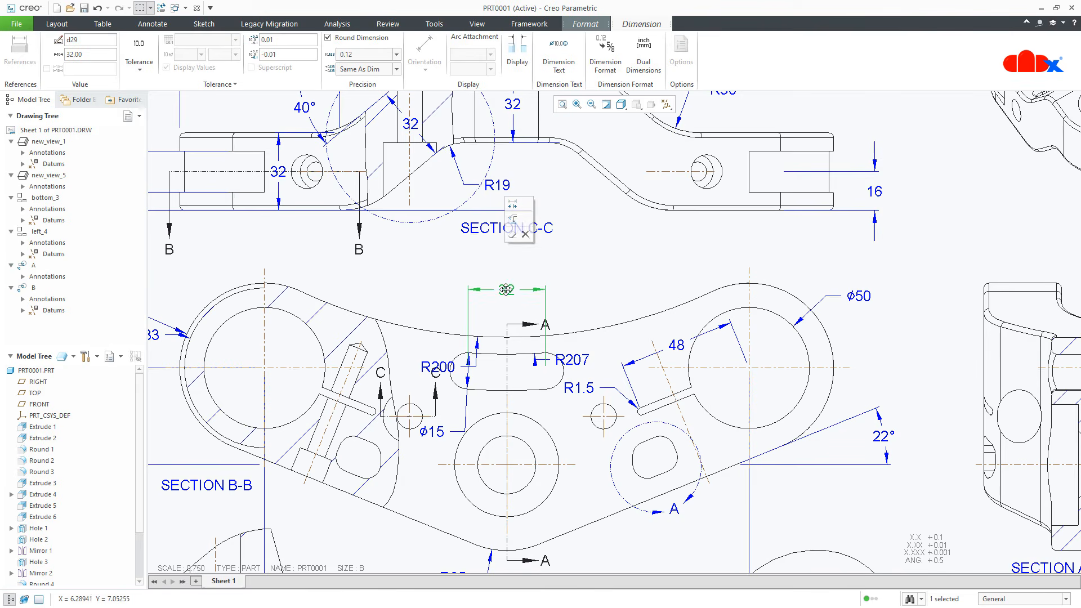
pyautogui.click(576, 356)
pyautogui.moveTo(570, 356); pyautogui.dragTo(516, 307)
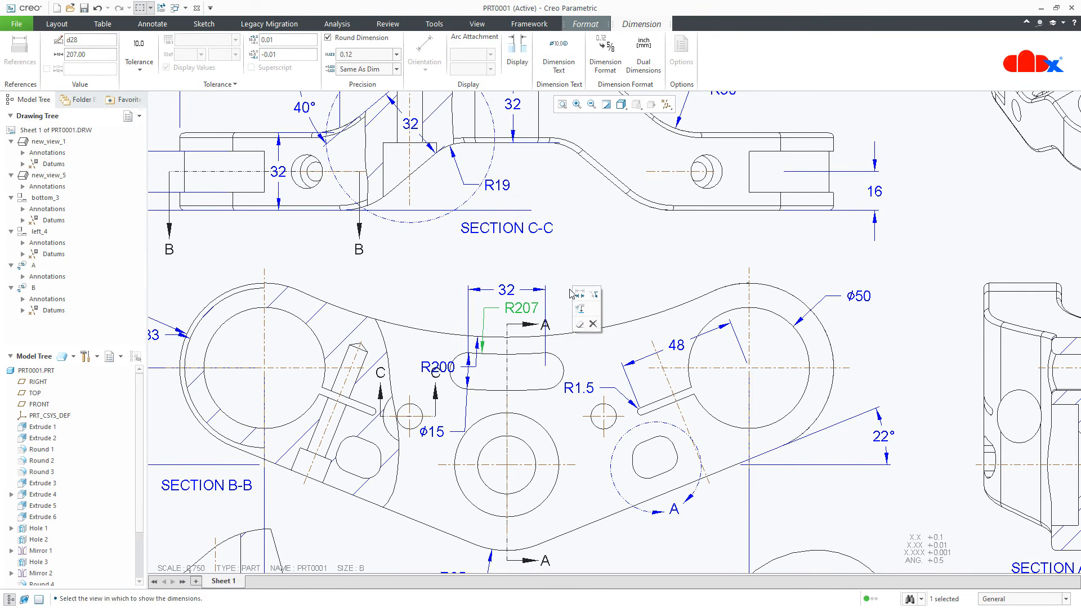
# Move the R200 dimension away from the slot to outside the concave upper edge, near the right-hand boss.
pyautogui.click(439, 368)
pyautogui.moveTo(438, 368); pyautogui.dragTo(634, 275)
pyautogui.click(546, 269)
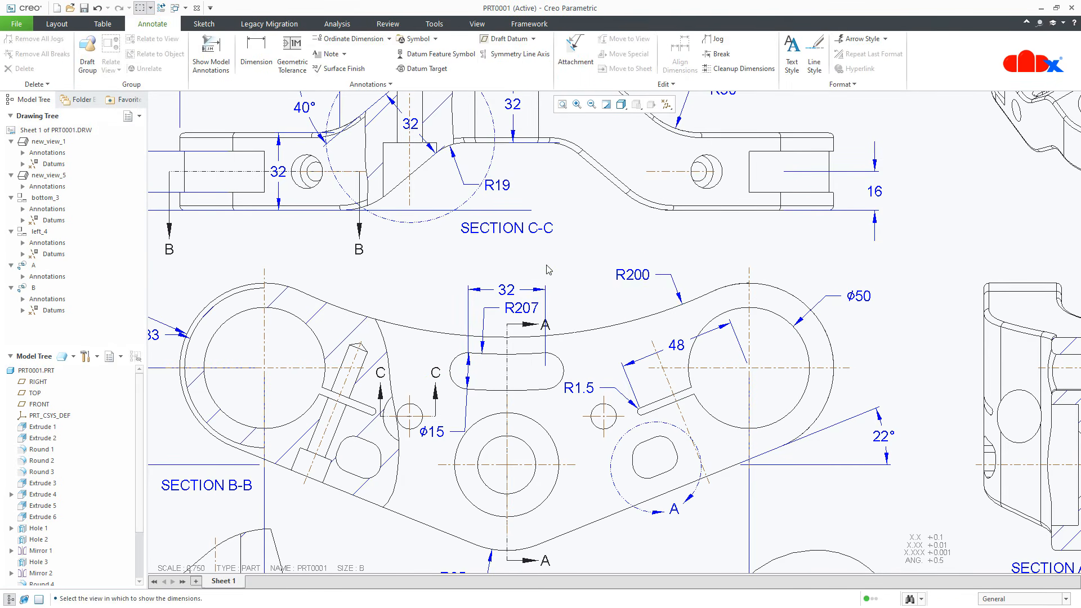
# Move the Ø15 dimension to the upper left of the slot and flip its arrows.
pyautogui.scroll(2, 546, 269)
pyautogui.click(465, 406)
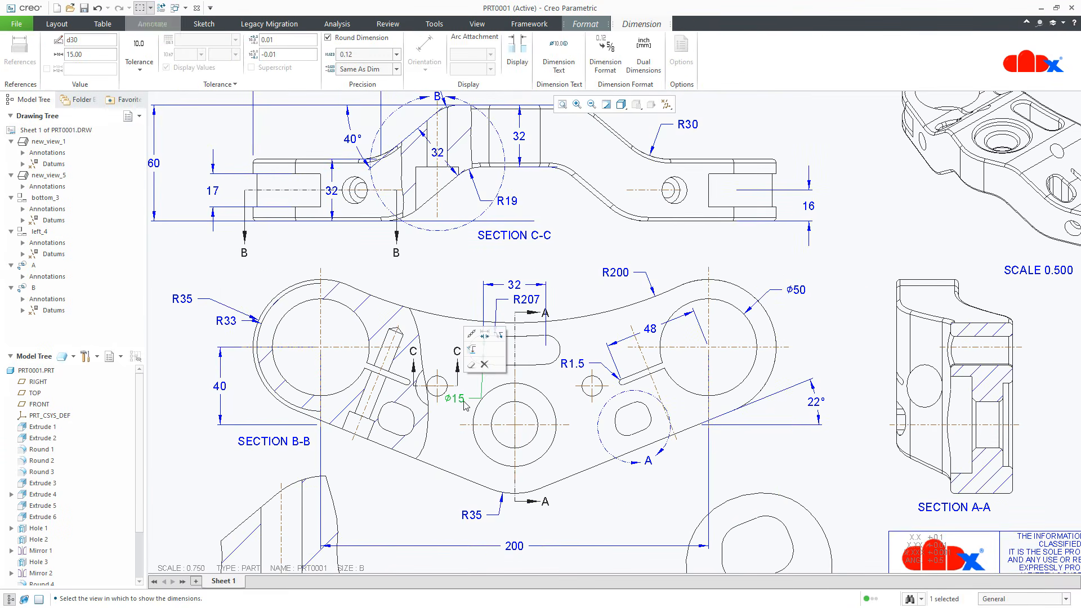
pyautogui.moveTo(463, 401); pyautogui.dragTo(441, 300)
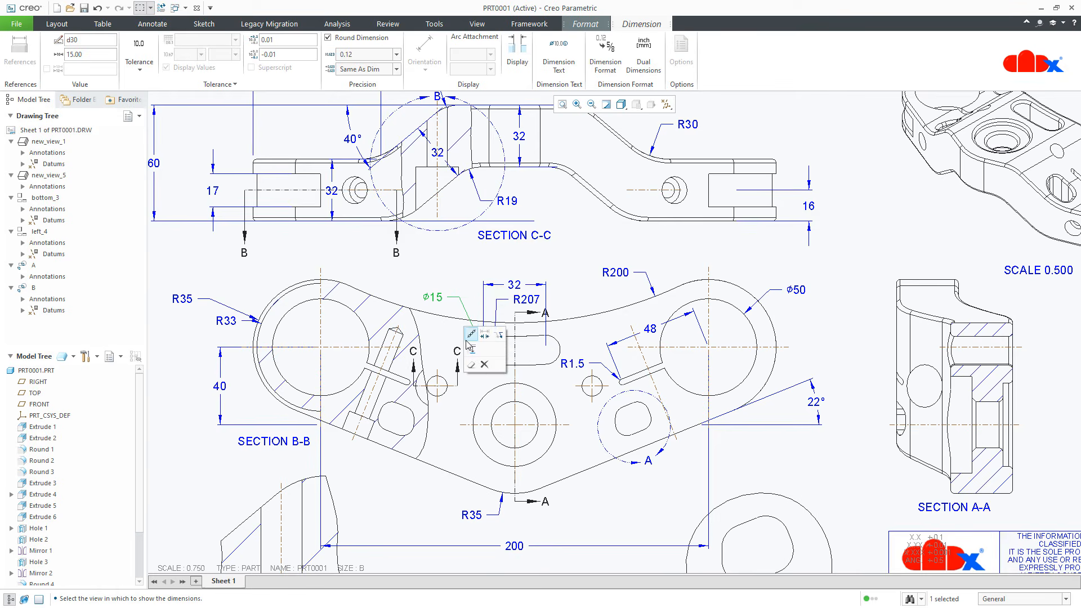
pyautogui.click(486, 335)
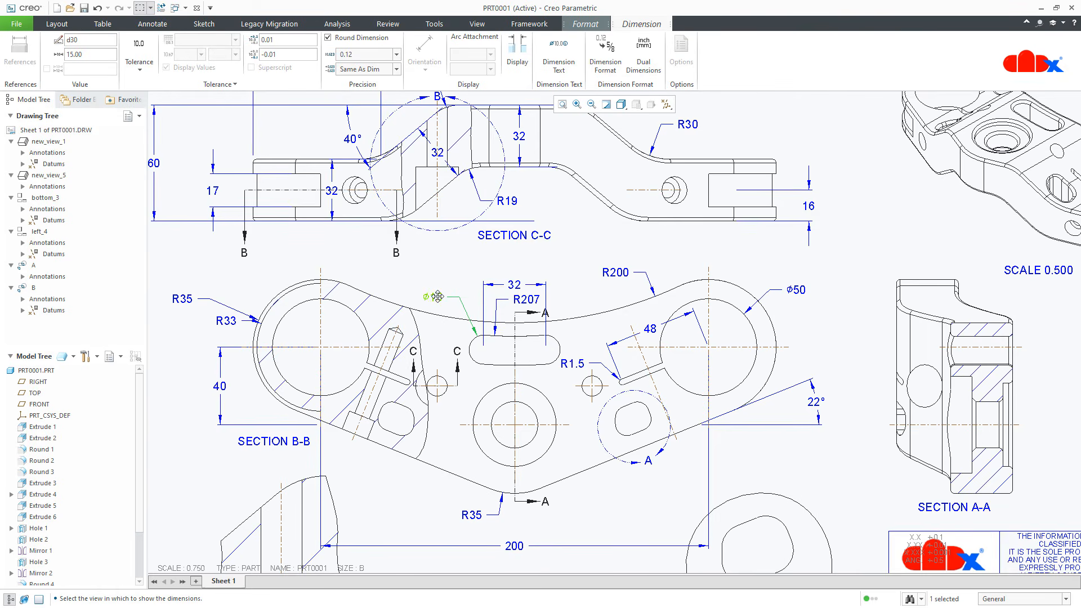
pyautogui.moveTo(438, 297); pyautogui.dragTo(449, 312)
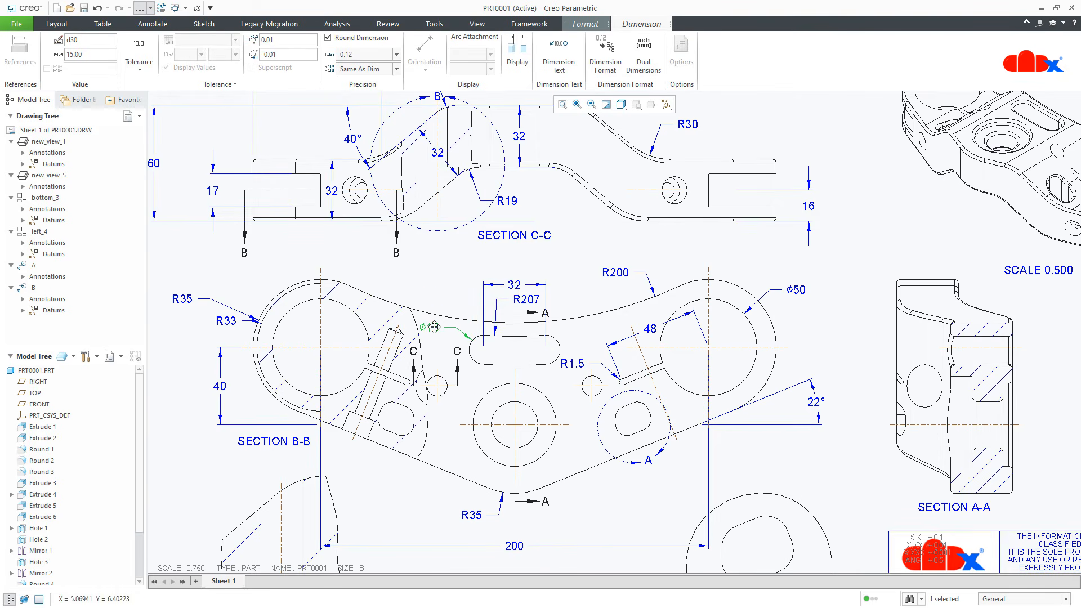
pyautogui.click(453, 297)
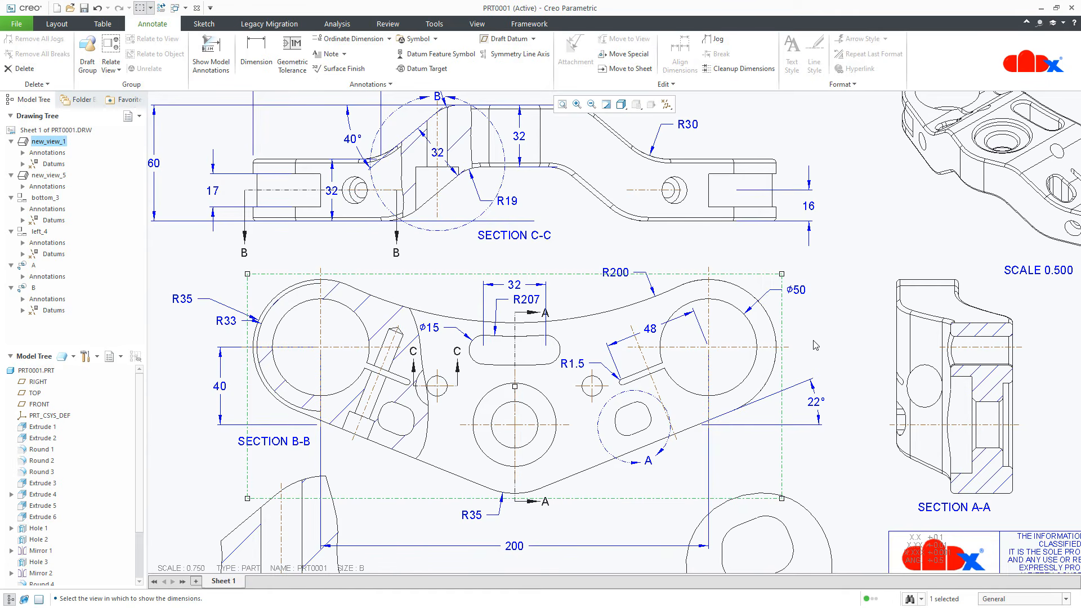
pyautogui.scroll(2, 818, 342)
pyautogui.moveTo(770, 456)
pyautogui.mouseDown(button='middle')
pyautogui.moveTo(724, 428)
pyautogui.moveTo(702, 386)
pyautogui.mouseUp(button='middle')
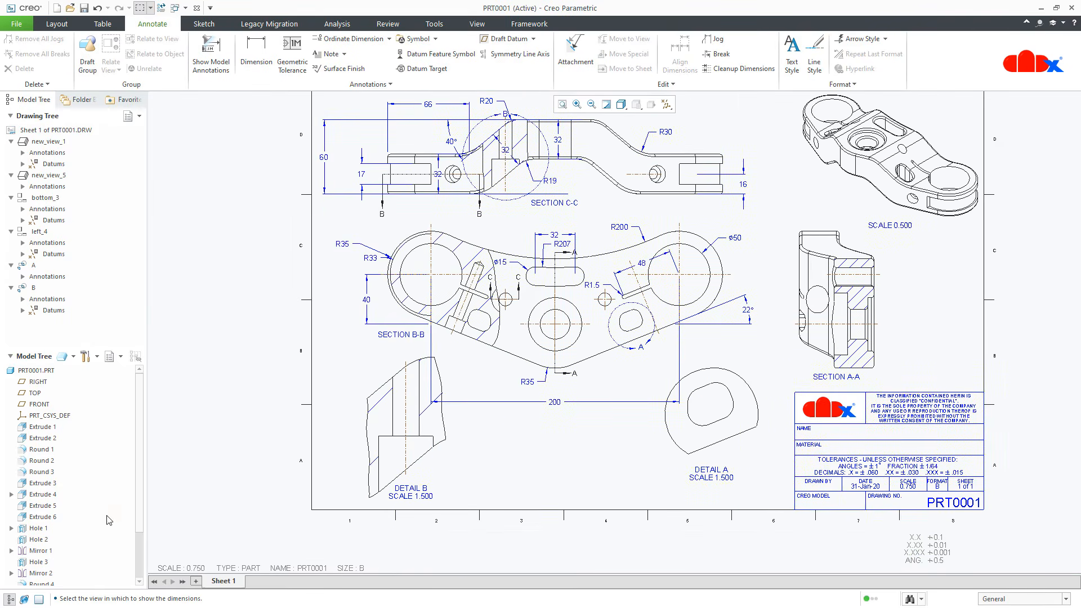
pyautogui.rightClick(41, 517)
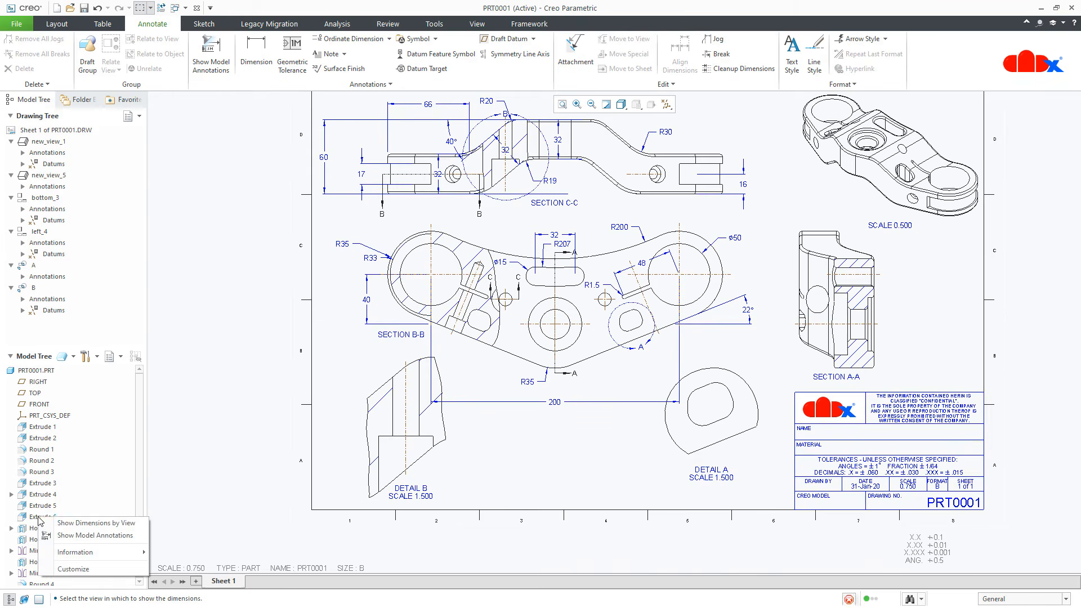
pyautogui.click(66, 536)
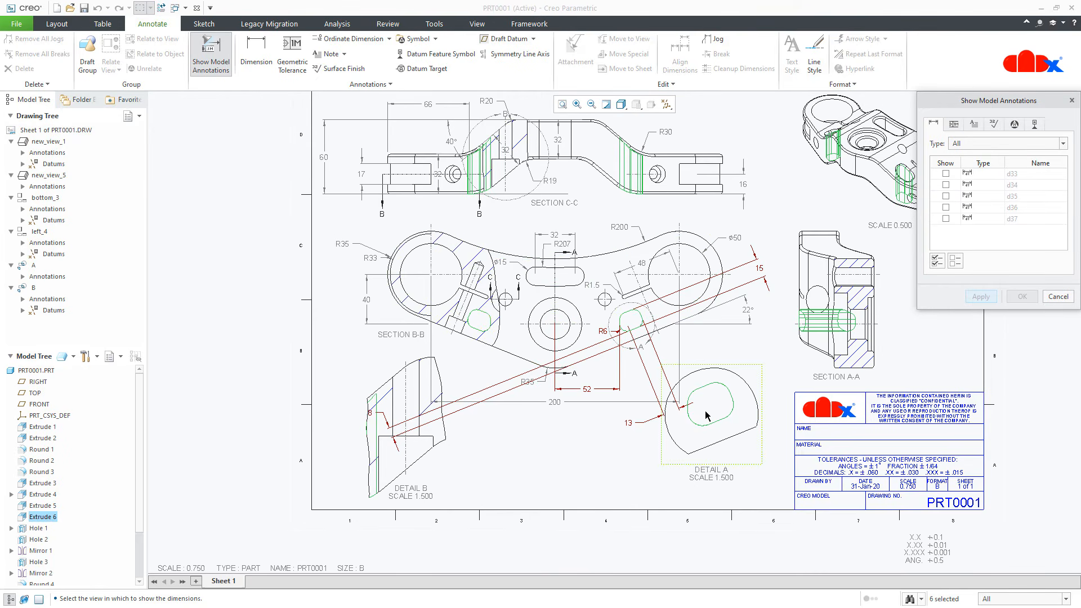
pyautogui.click(1059, 296)
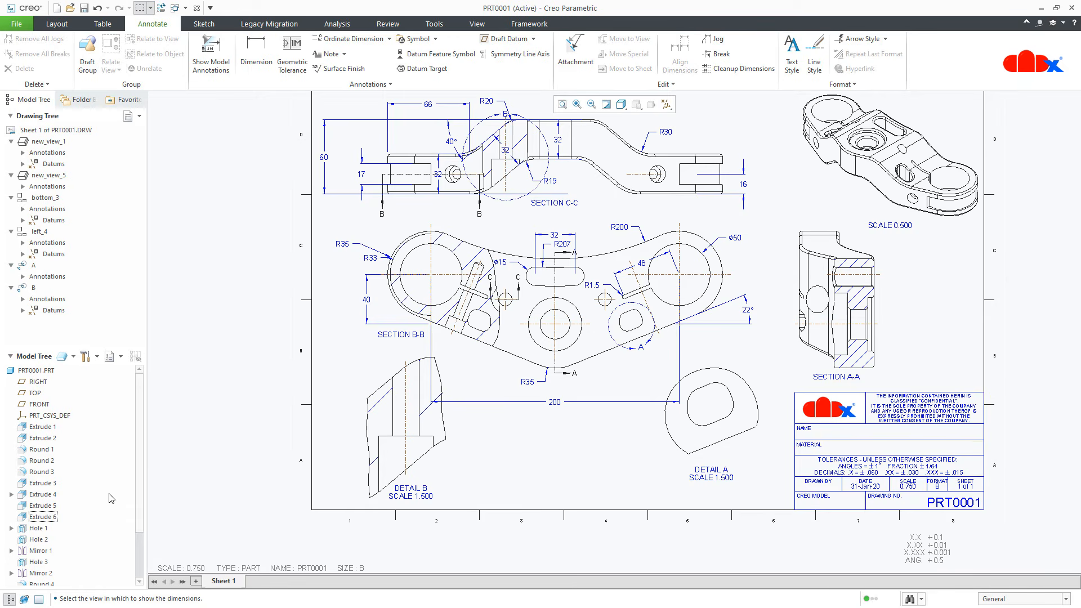
# Show the dimensions of Extrude 6 by view, placing them in Detail A.
pyautogui.rightClick(33, 517)
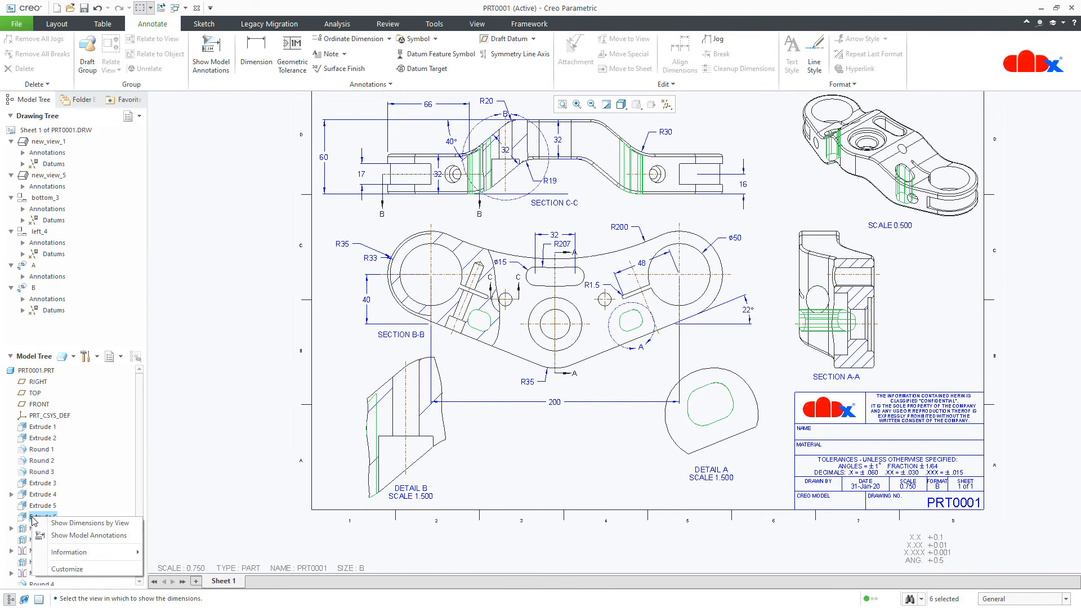
pyautogui.click(62, 524)
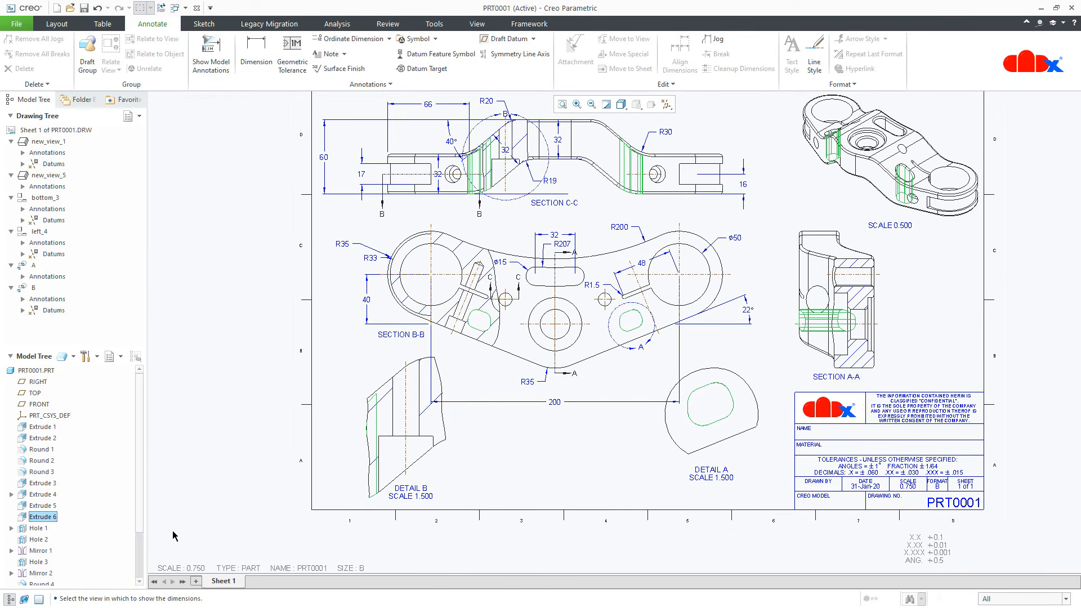
pyautogui.click(727, 433)
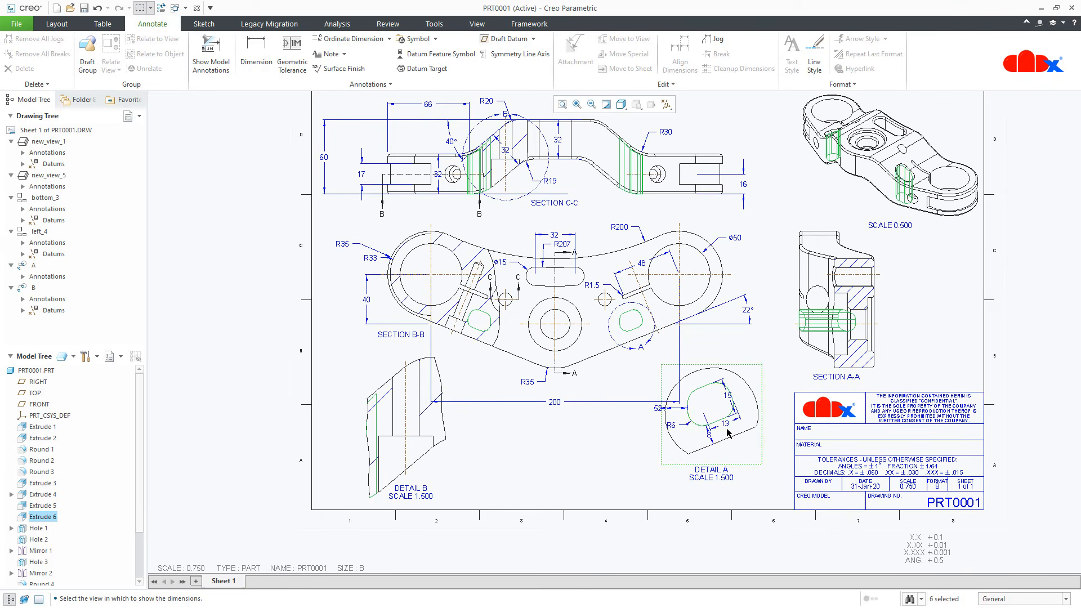
# Shift the Detail A view slightly down toward the lower sheet border.
pyautogui.click(741, 458)
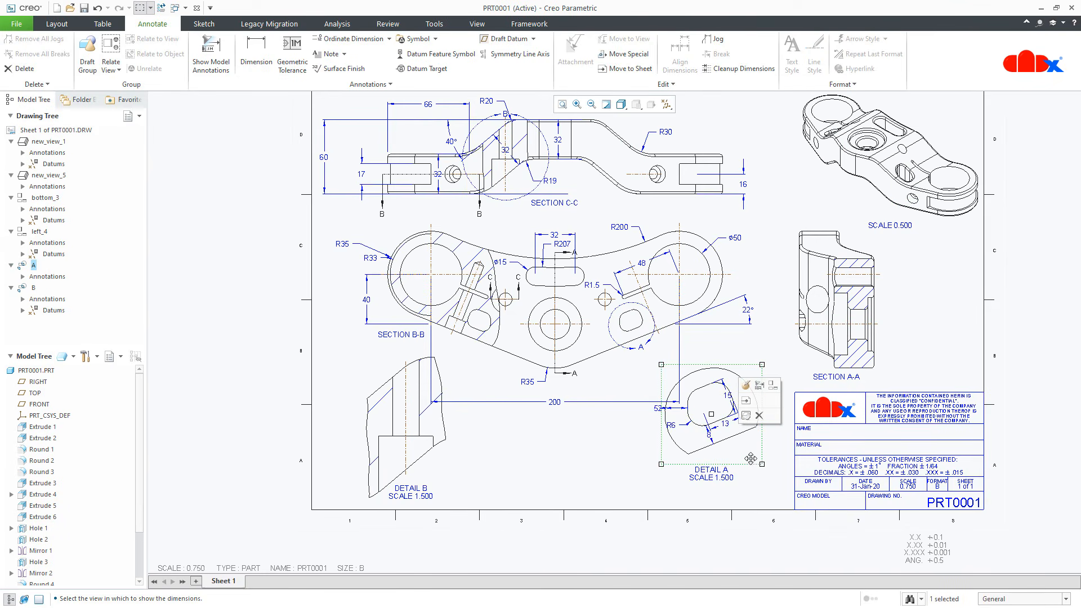
pyautogui.moveTo(751, 458); pyautogui.dragTo(747, 482)
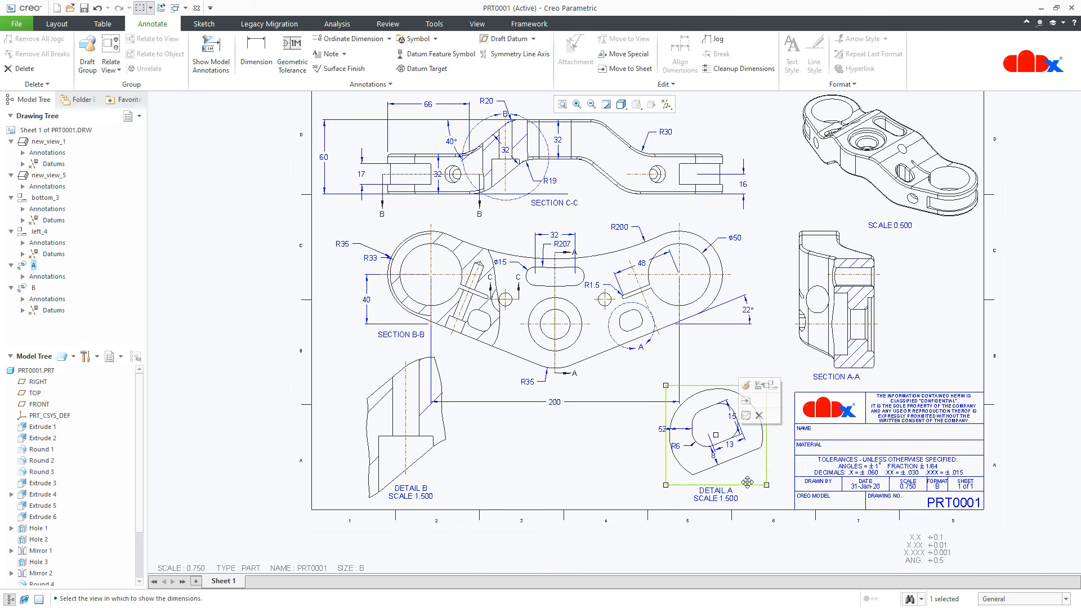
pyautogui.click(639, 467)
# Move the 15 dimension beyond Detail A's right side and the 13 dimension below its slanted lower edge.
pyautogui.scroll(-2, 752, 432)
pyautogui.moveTo(730, 472); pyautogui.dragTo(670, 431, button='middle')
pyautogui.click(670, 429)
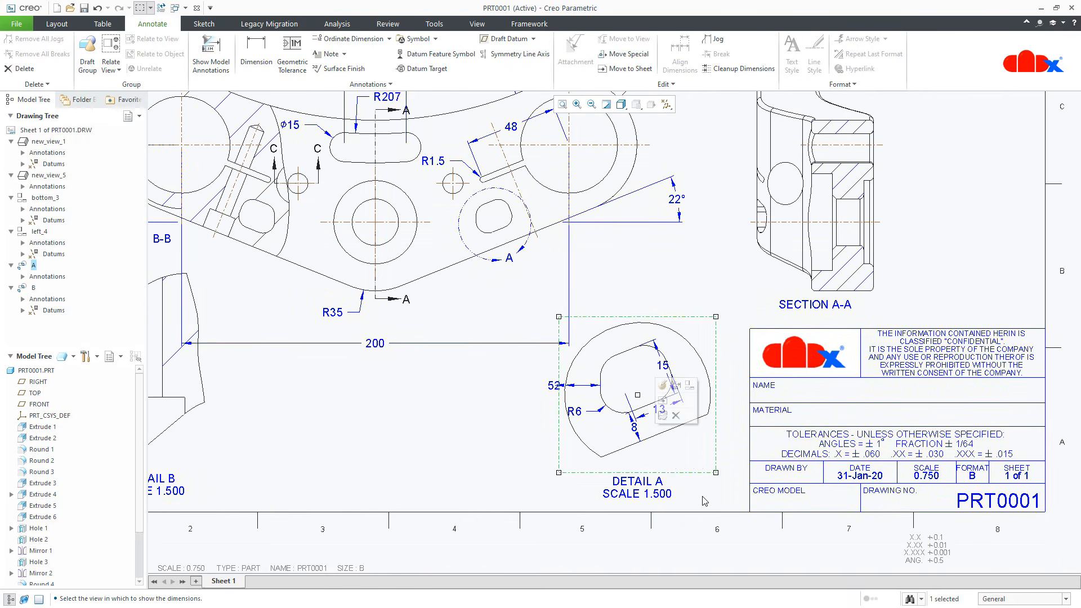
pyautogui.click(703, 501)
pyautogui.scroll(-2, 703, 501)
pyautogui.click(646, 296)
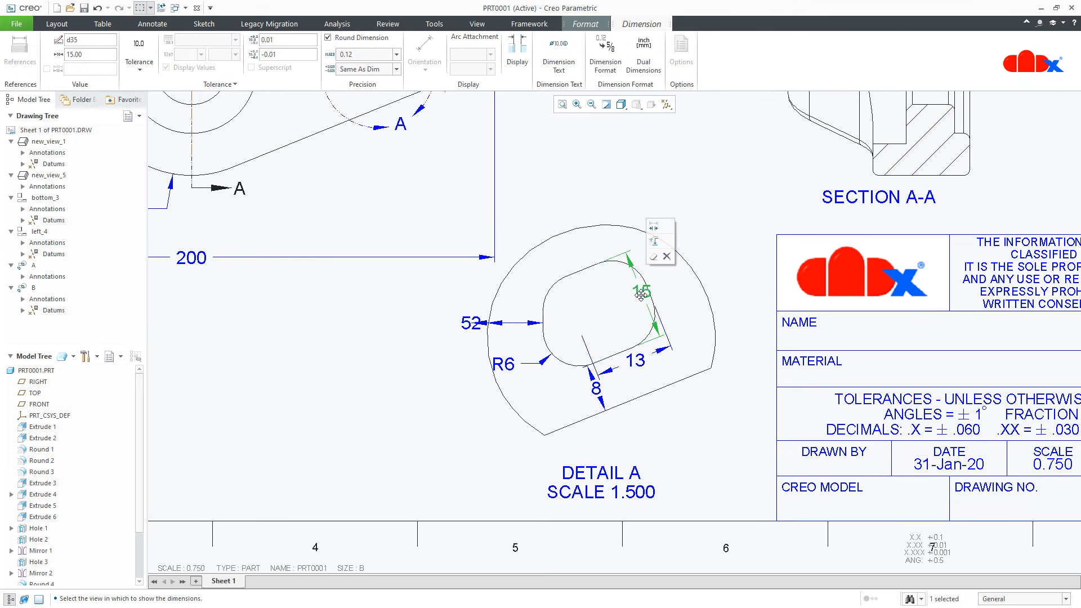
pyautogui.moveTo(646, 297); pyautogui.dragTo(729, 267)
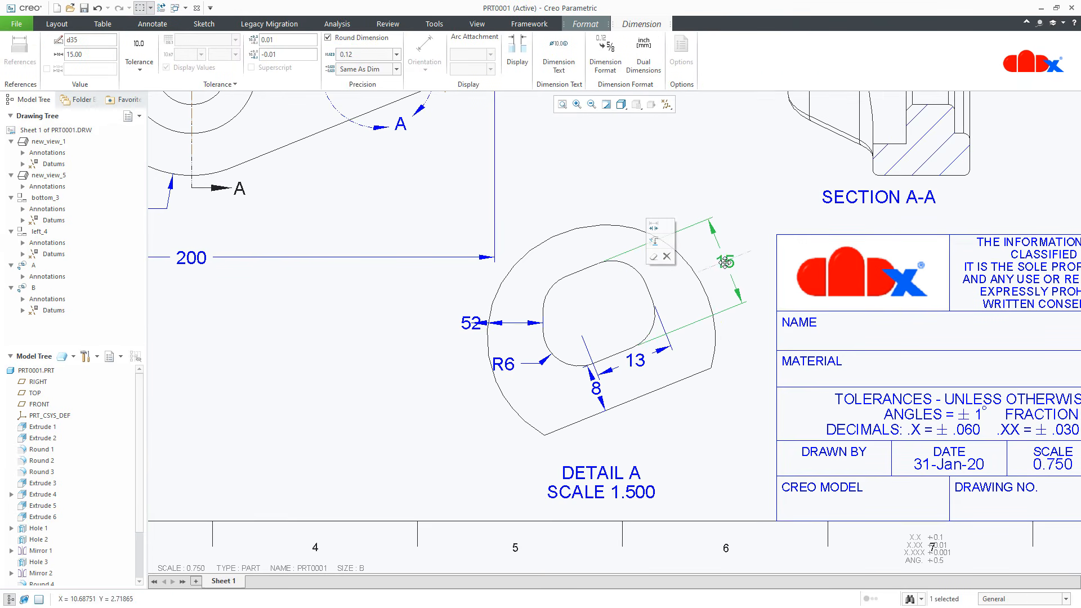
pyautogui.click(641, 362)
pyautogui.moveTo(640, 363); pyautogui.dragTo(635, 423)
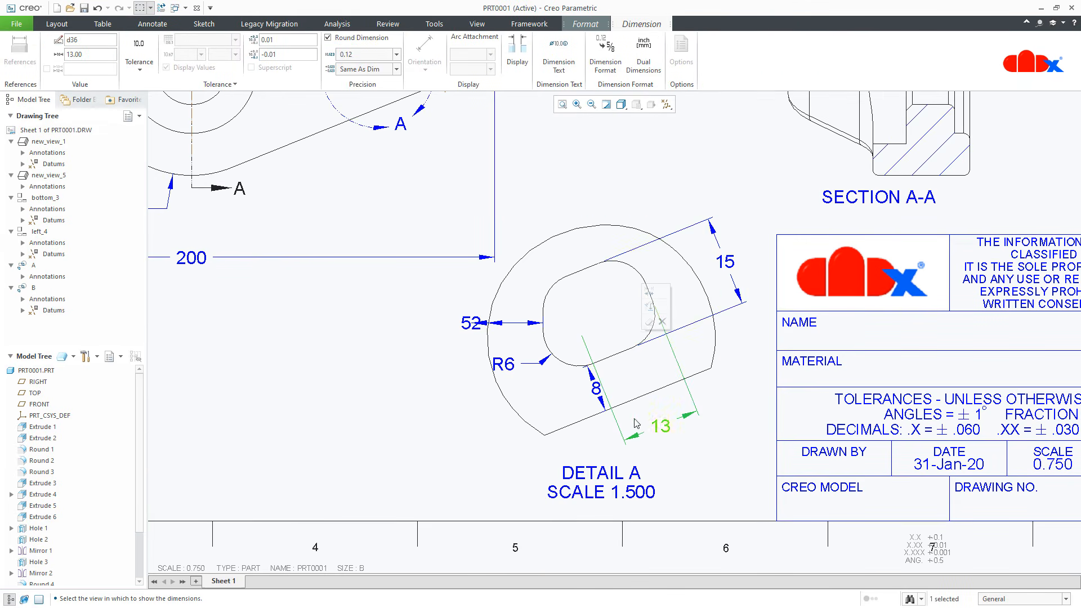
# Move the 8 and R6 dimensions outside Detail A's outline at its lower left.
pyautogui.click(596, 389)
pyautogui.moveTo(596, 388); pyautogui.dragTo(464, 433)
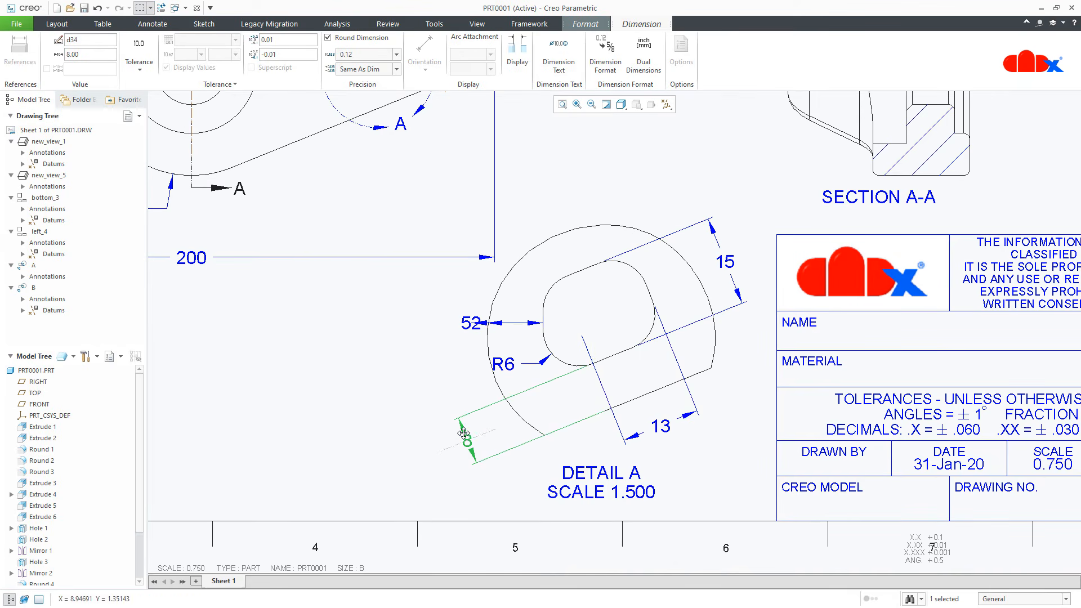
pyautogui.click(488, 420)
pyautogui.click(505, 368)
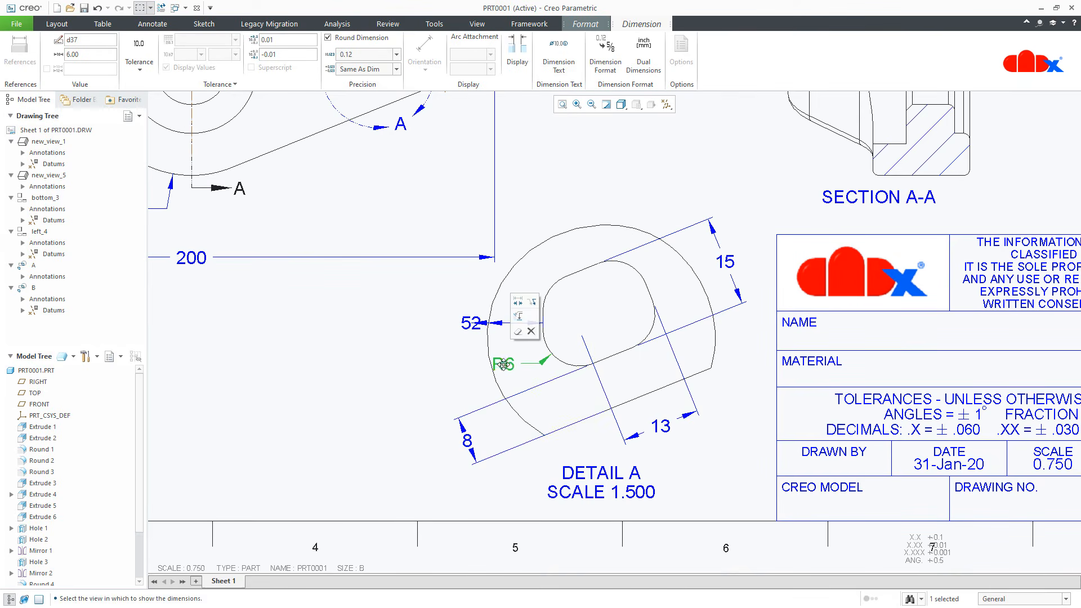
pyautogui.moveTo(505, 368)
pyautogui.mouseDown()
pyautogui.moveTo(445, 388)
pyautogui.moveTo(454, 396)
pyautogui.mouseUp()
# Move the 52 dimension from Detail A to the main plan view containing Section B-B.
pyautogui.click(472, 324)
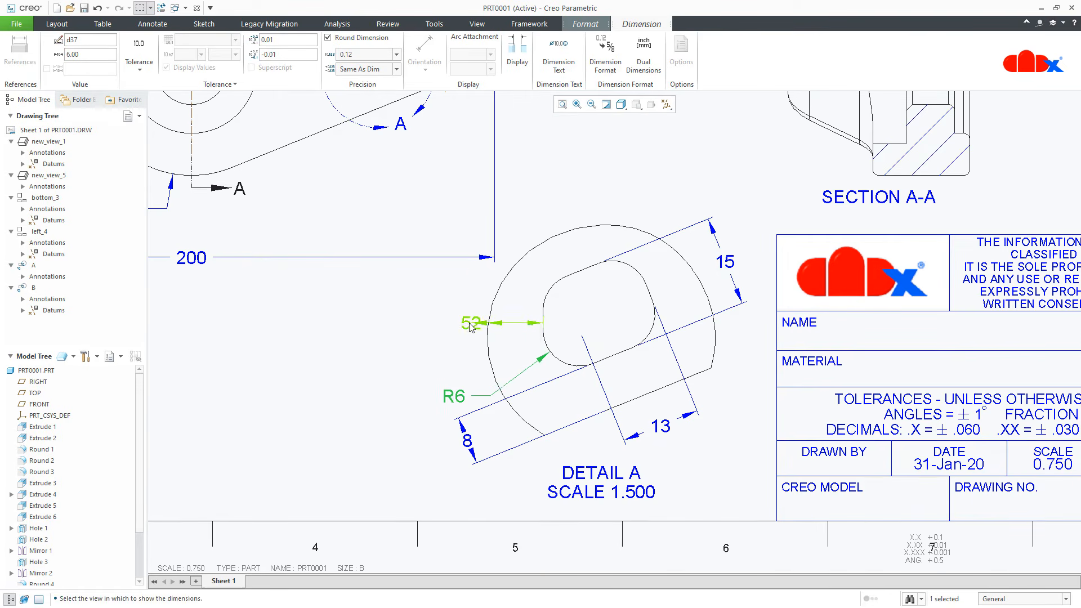
pyautogui.scroll(-1, 479, 338)
pyautogui.scroll(-5, 714, 439)
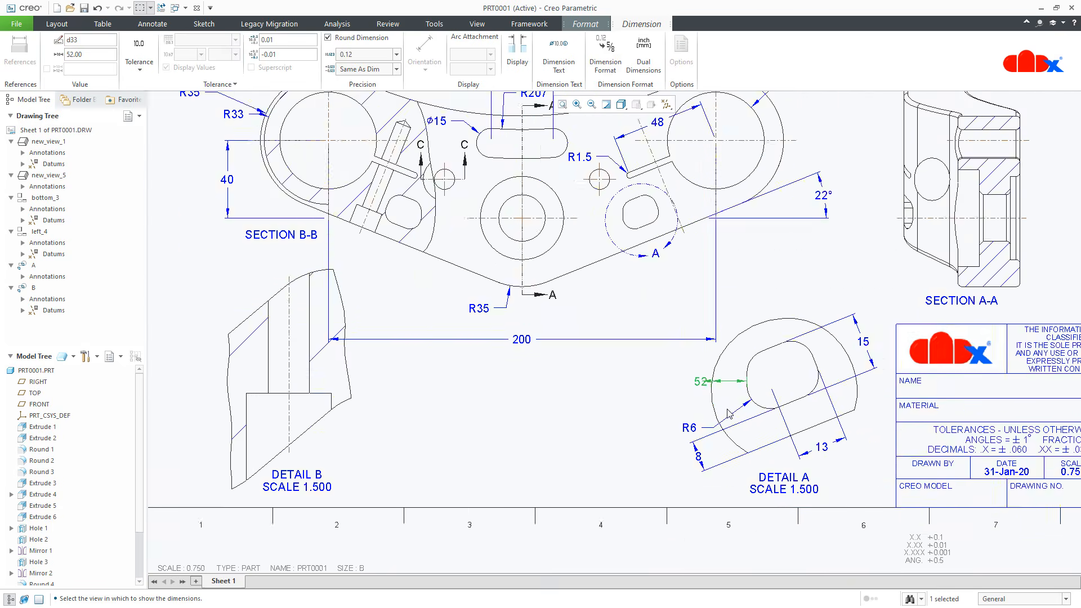
pyautogui.click(682, 490)
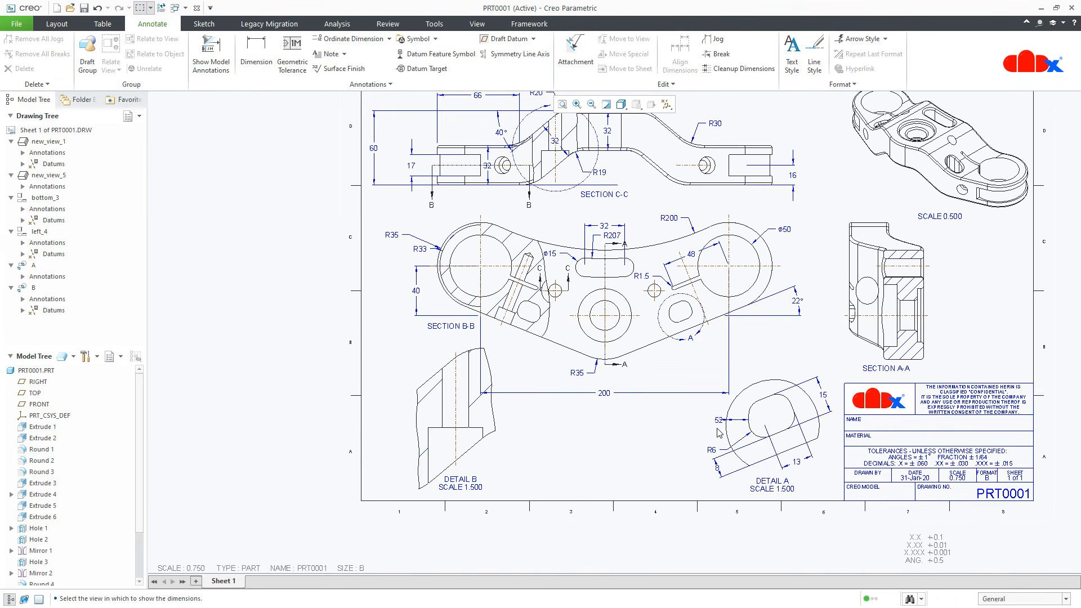
pyautogui.click(723, 425)
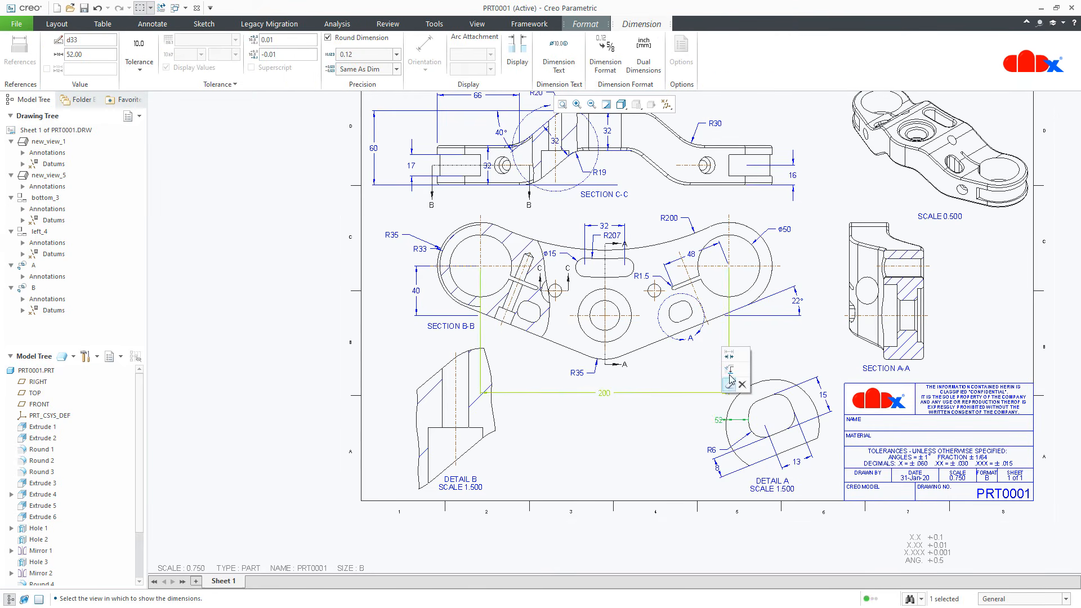
pyautogui.click(669, 330)
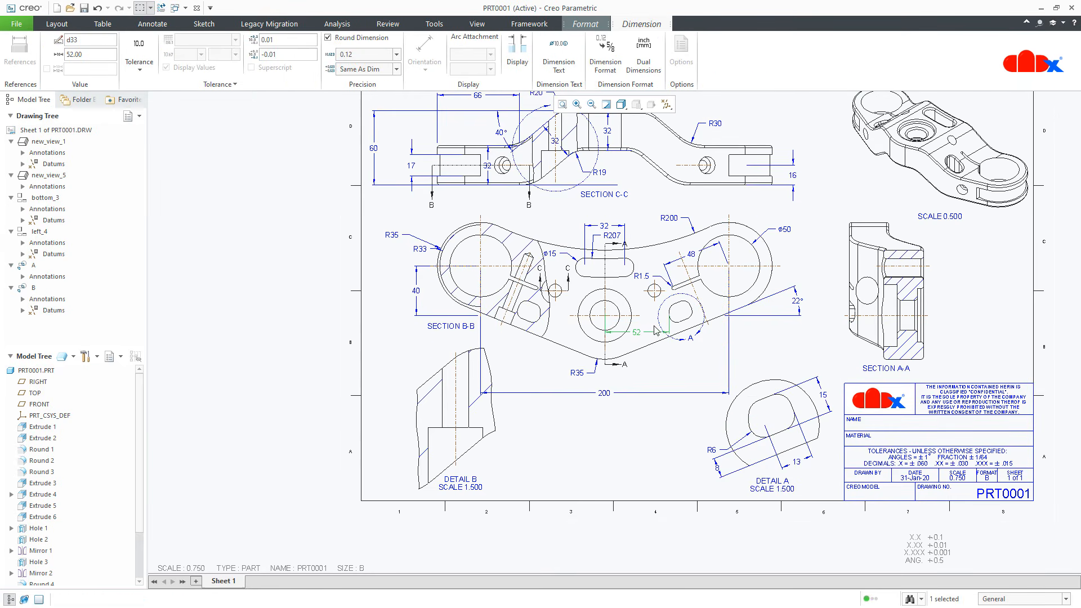
# Place the 52 dimension below the main plan view, just above the 200 dimension.
pyautogui.scroll(-3, 642, 368)
pyautogui.moveTo(637, 303); pyautogui.dragTo(641, 396)
pyautogui.click(652, 503)
# Show the model dimensions of Hole 1 in the Section A-A view.
pyautogui.scroll(5, 648, 467)
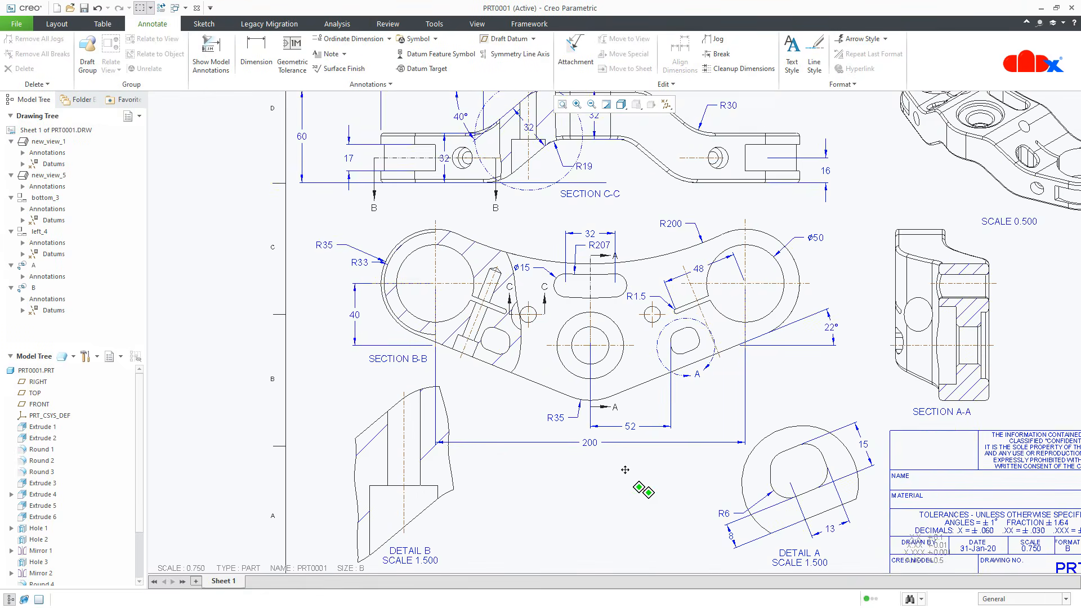
pyautogui.moveTo(614, 474)
pyautogui.mouseDown(button='middle')
pyautogui.moveTo(550, 473)
pyautogui.moveTo(546, 445)
pyautogui.moveTo(538, 468)
pyautogui.mouseUp(button='middle')
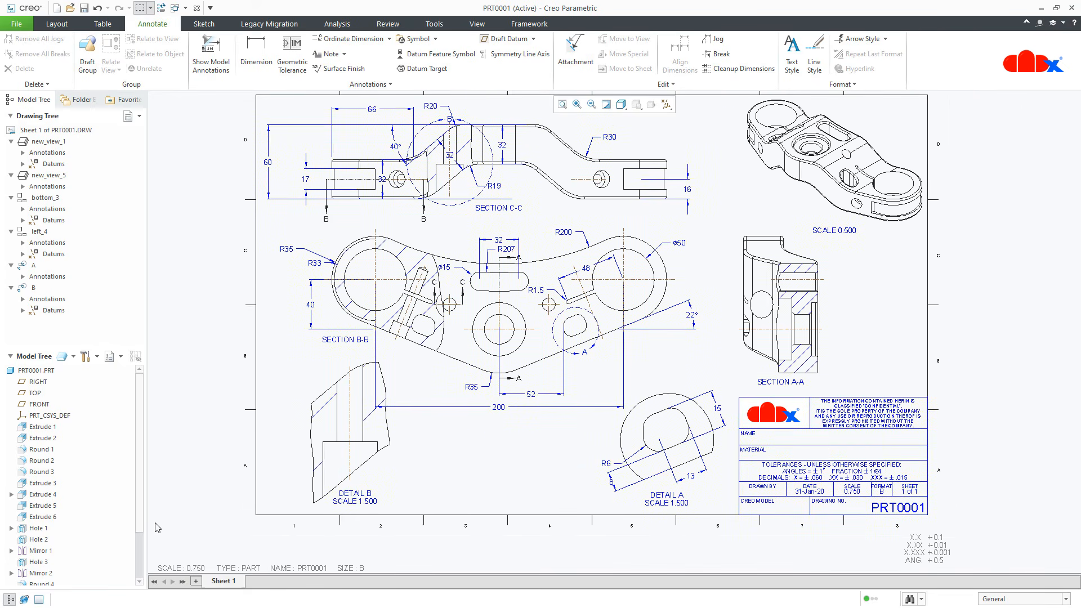
pyautogui.click(39, 529)
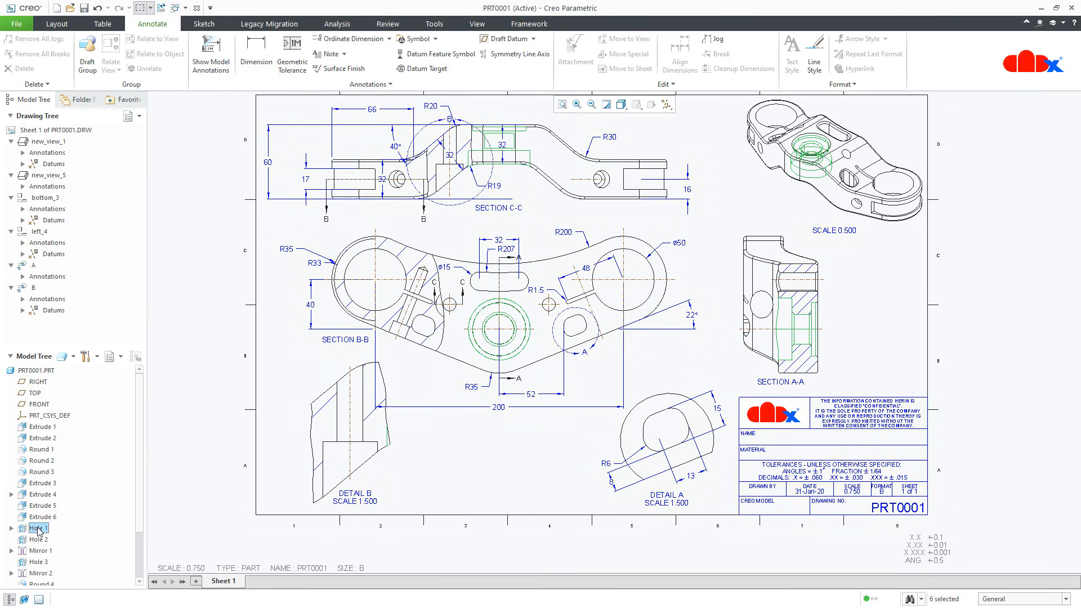
pyautogui.rightClick(38, 531)
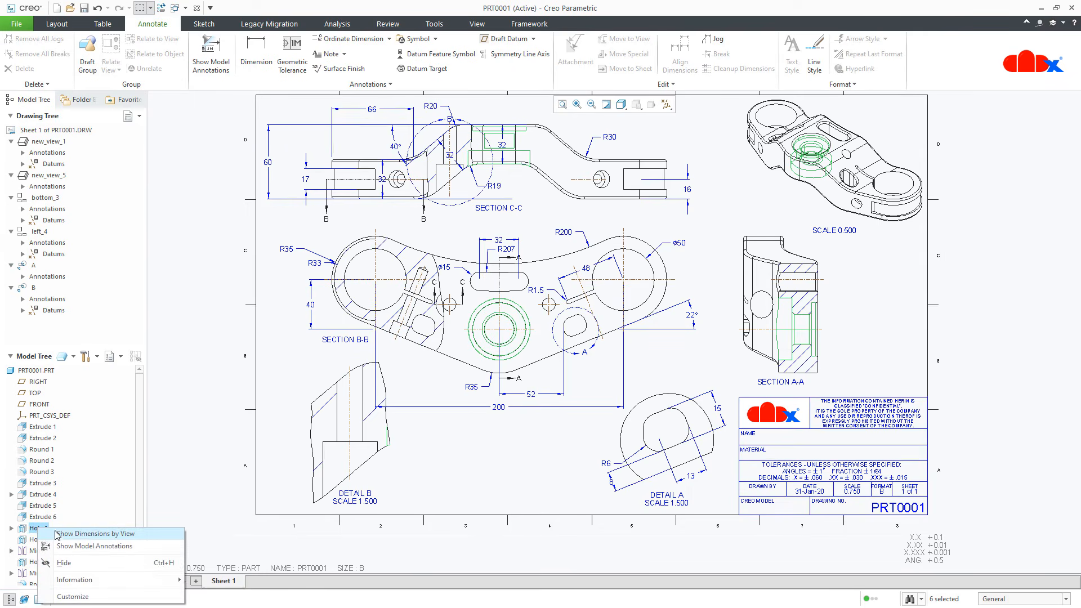
pyautogui.click(89, 534)
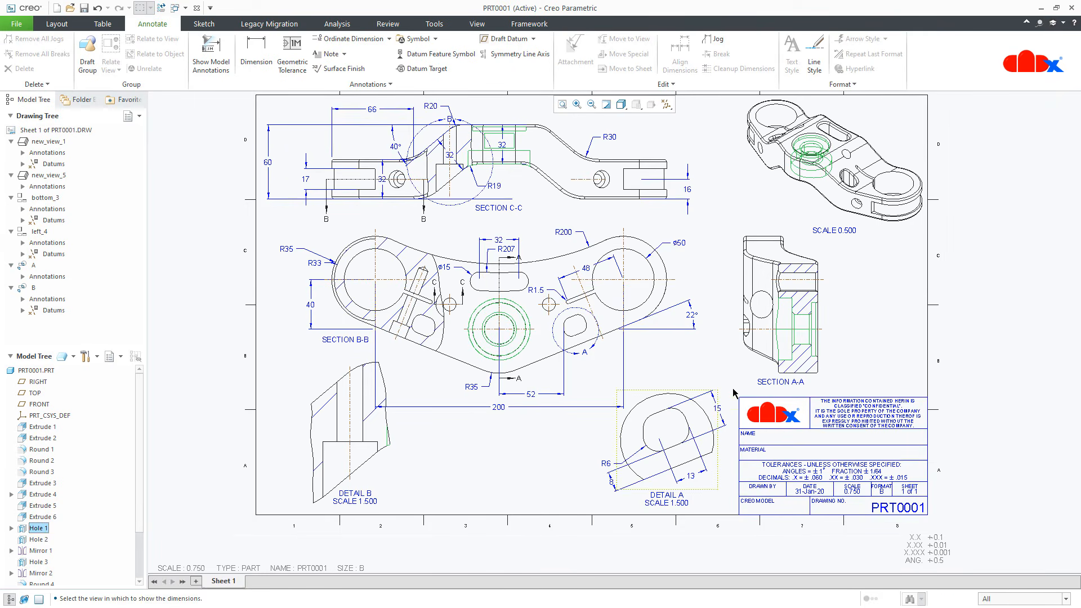
pyautogui.click(751, 370)
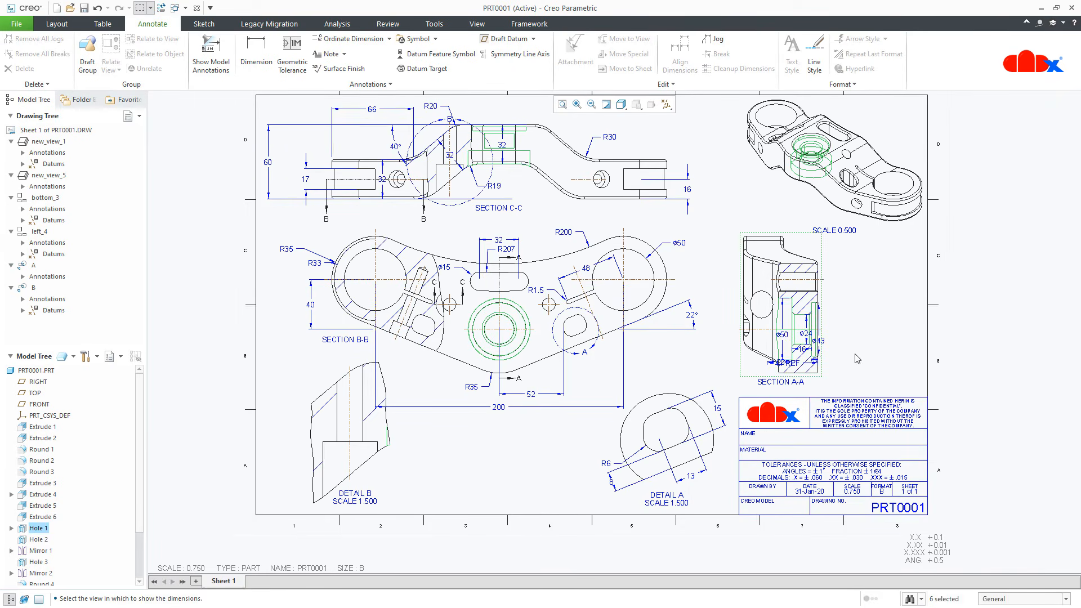
# Move the Ø43 and Ø24 dimensions outside the right side of Section A-A, with Ø24 closer to the part.
pyautogui.scroll(-2, 857, 359)
pyautogui.scroll(-2, 799, 353)
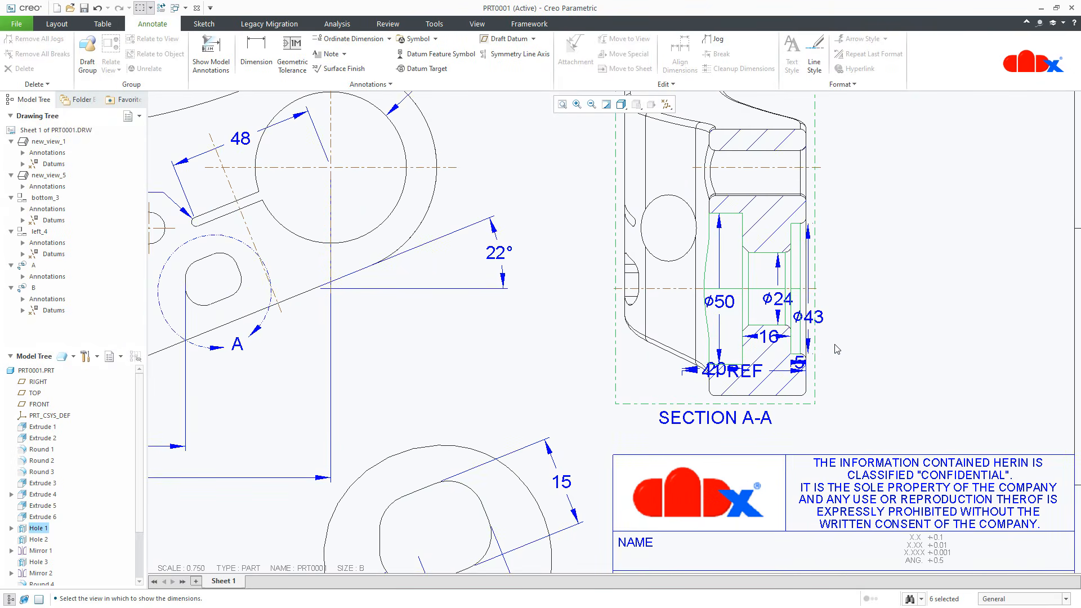
pyautogui.moveTo(806, 373); pyautogui.dragTo(708, 441, button='middle')
pyautogui.click(714, 396)
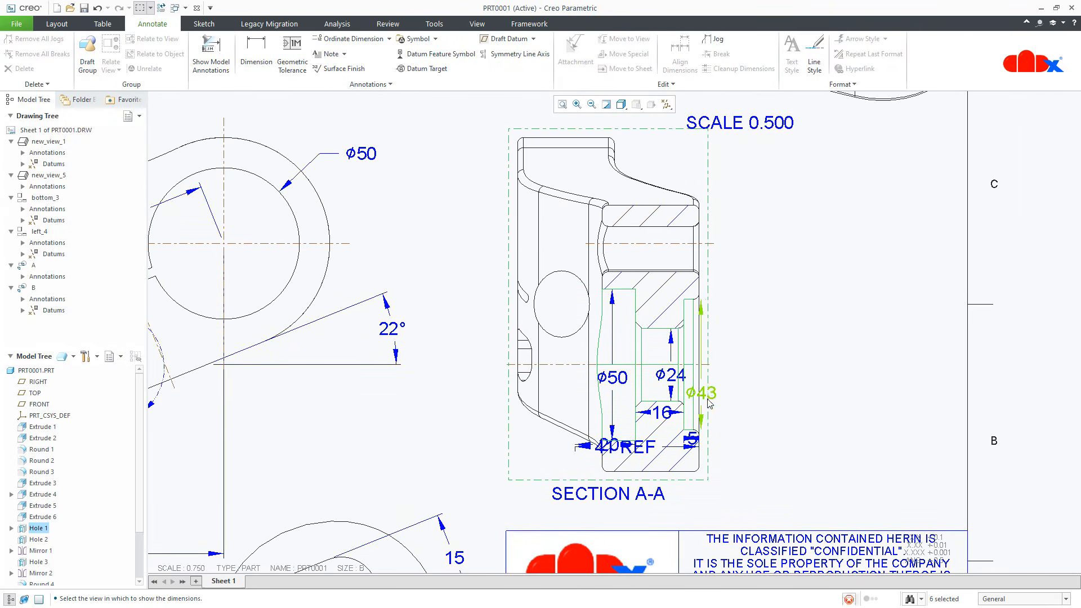
pyautogui.moveTo(714, 396); pyautogui.dragTo(825, 356)
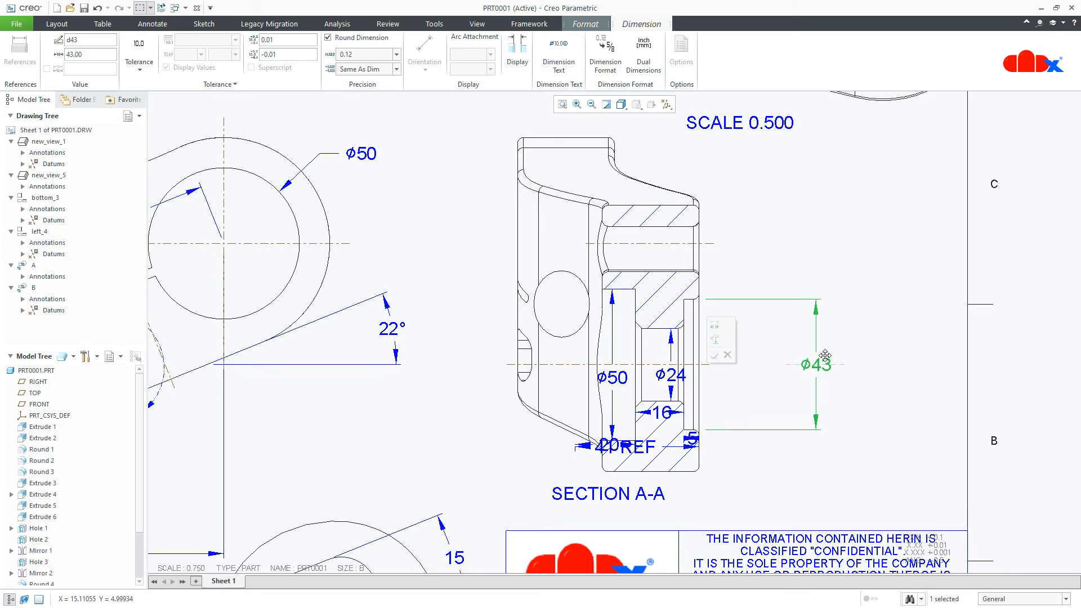
pyautogui.click(671, 374)
pyautogui.moveTo(672, 375); pyautogui.dragTo(767, 364)
# Delete the 16, 41 REF and 20 dimensions from Section A-A.
pyautogui.click(663, 416)
pyautogui.press('Delete')
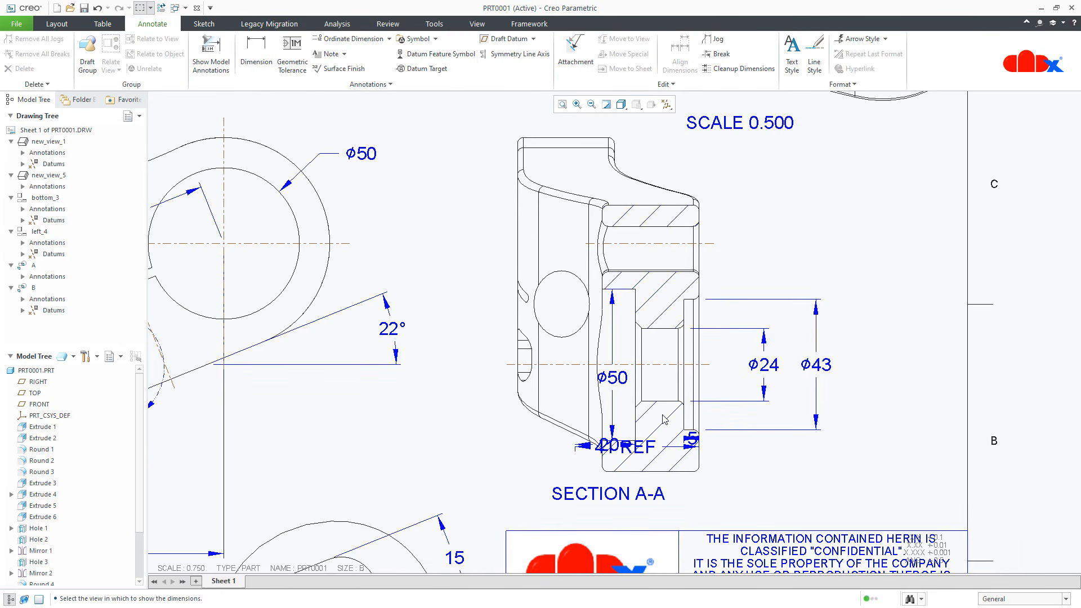
pyautogui.click(639, 451)
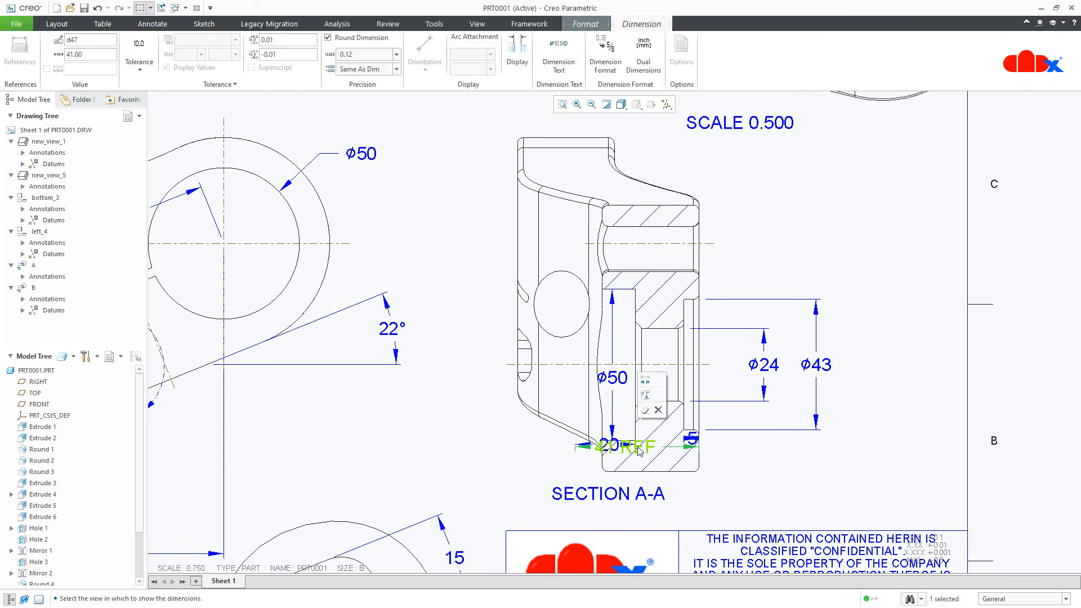
pyautogui.press('Delete')
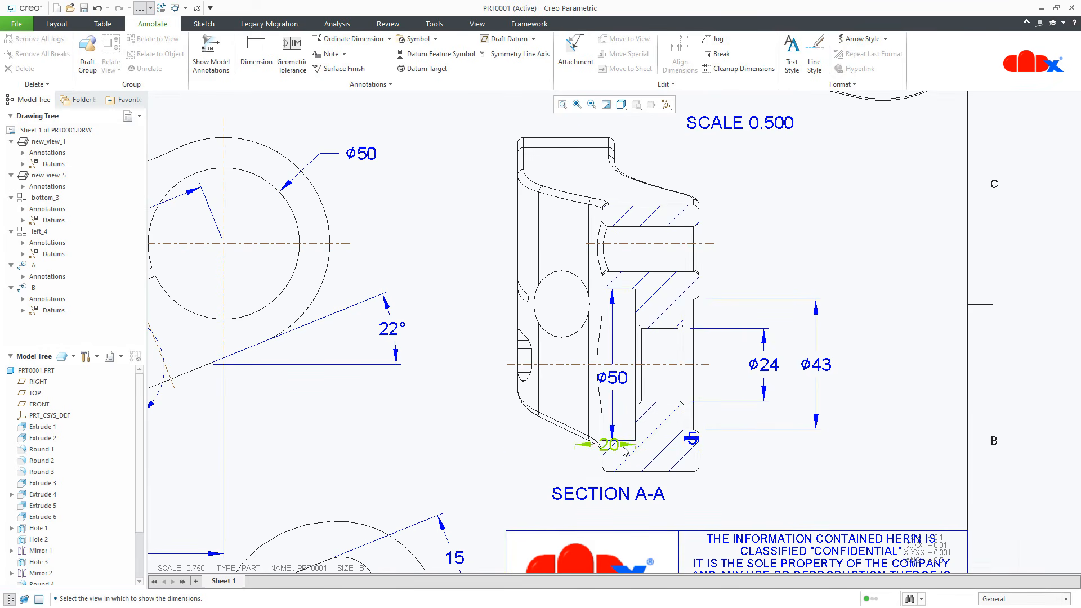
pyautogui.click(625, 448)
pyautogui.press('Delete')
# Move the Ø50 hole dimension out of Section A-A and place it beyond the Ø43 dimension on the right side.
pyautogui.click(612, 378)
pyautogui.moveTo(612, 377); pyautogui.dragTo(468, 365)
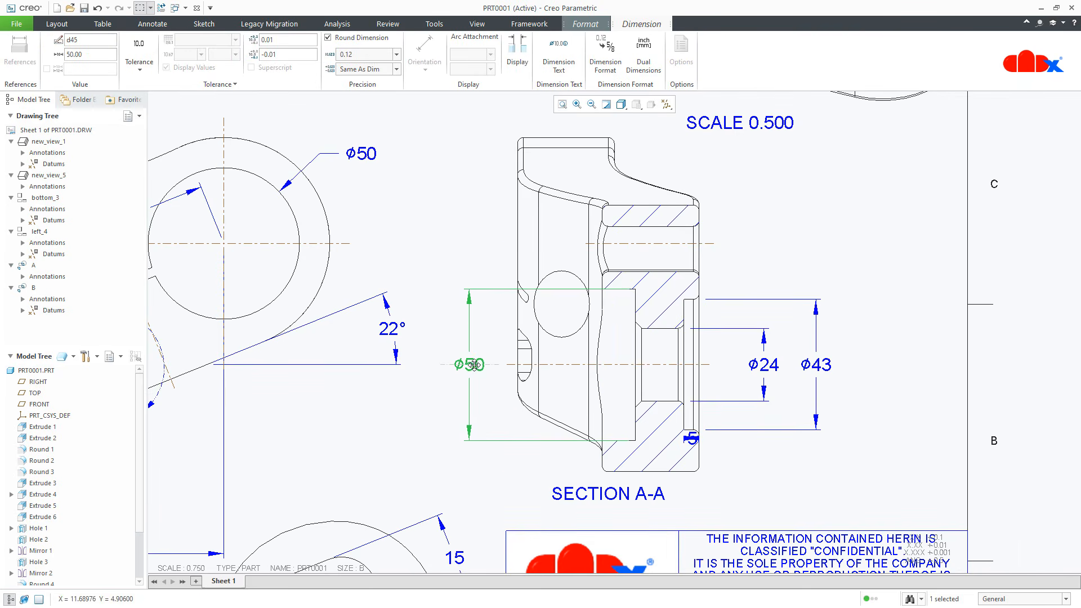
pyautogui.click(885, 388)
pyautogui.scroll(1, 890, 393)
pyautogui.moveTo(890, 437); pyautogui.dragTo(790, 440, button='middle')
pyautogui.scroll(1, 790, 440)
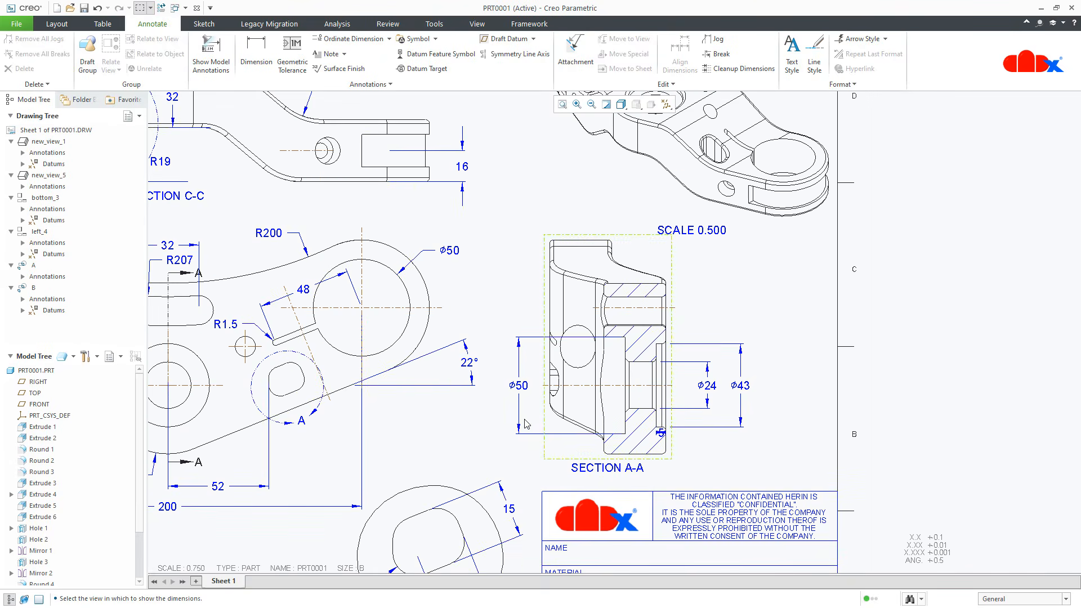
pyautogui.click(518, 386)
pyautogui.moveTo(518, 385); pyautogui.dragTo(774, 385)
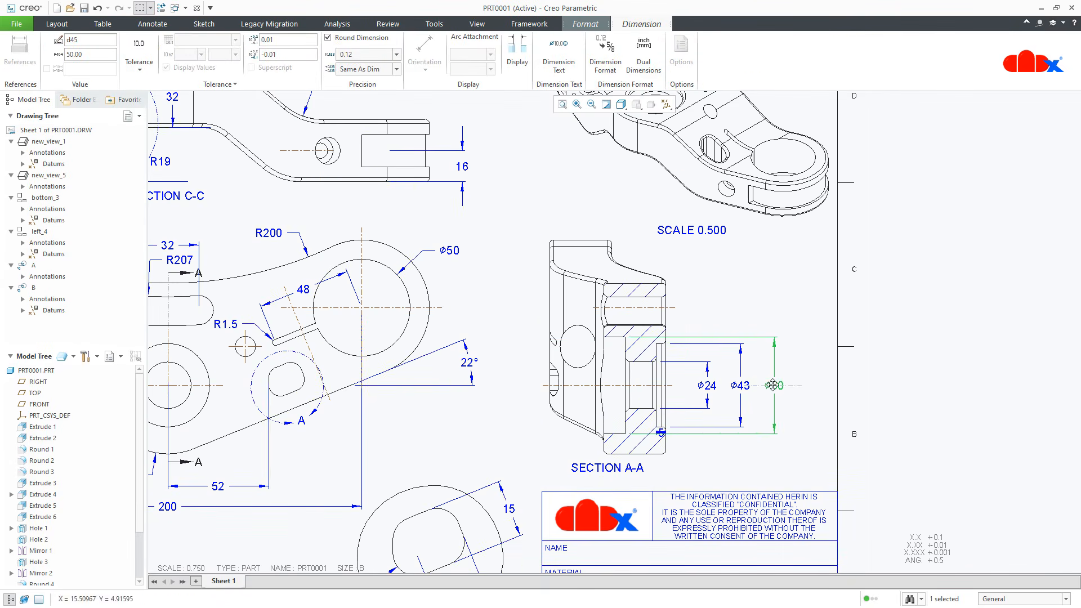
# Move the 5 dimension below Section A-A's lower right corner and flip its arrows to point inward from outside.
pyautogui.scroll(-3, 677, 449)
pyautogui.click(703, 467)
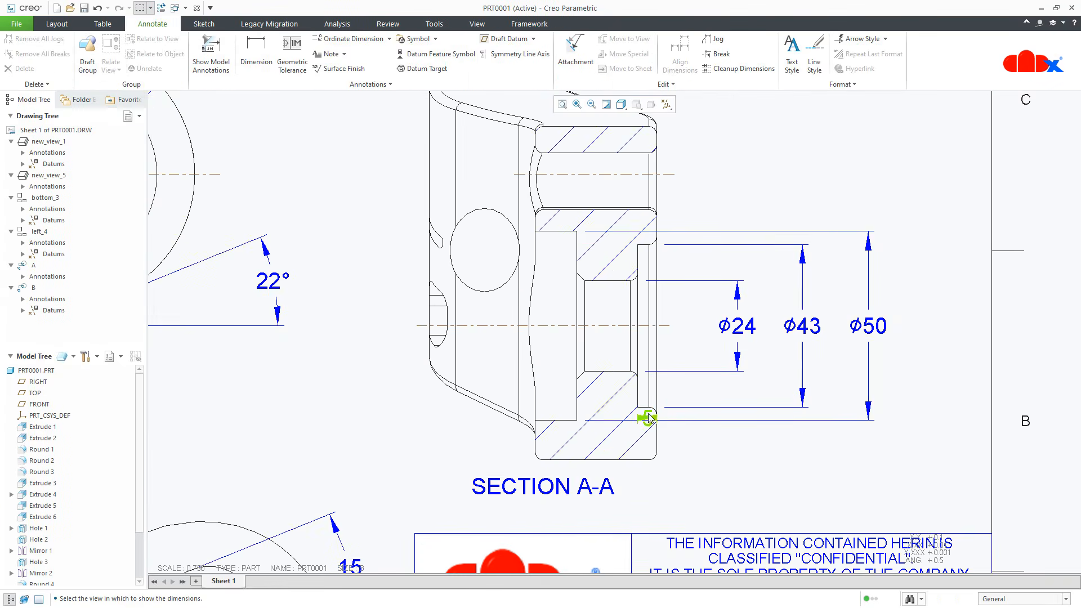
pyautogui.click(649, 418)
pyautogui.moveTo(649, 417); pyautogui.dragTo(719, 485)
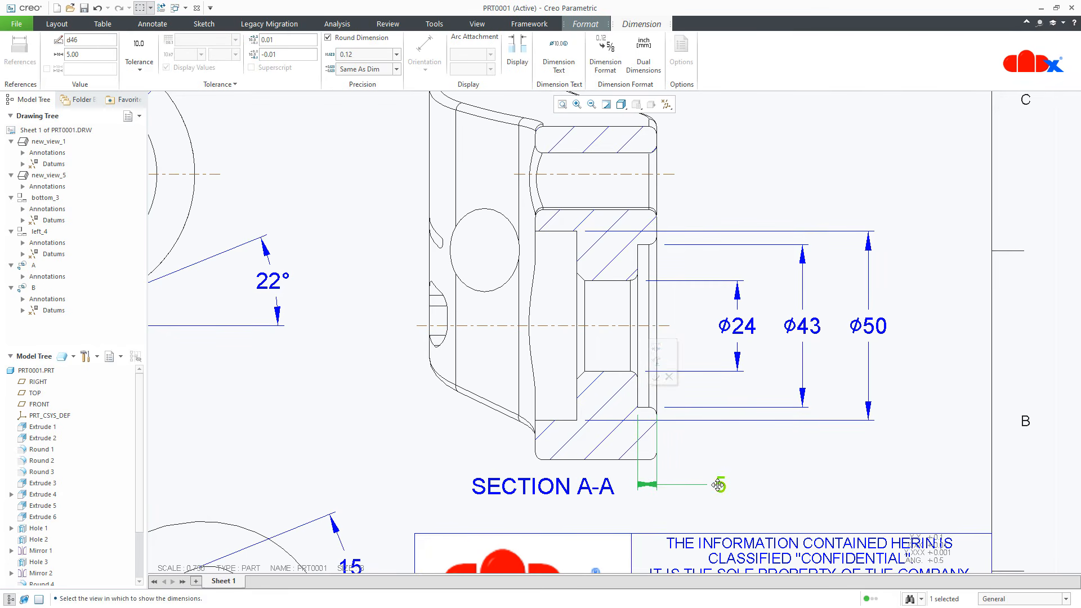
pyautogui.rightClick(720, 486)
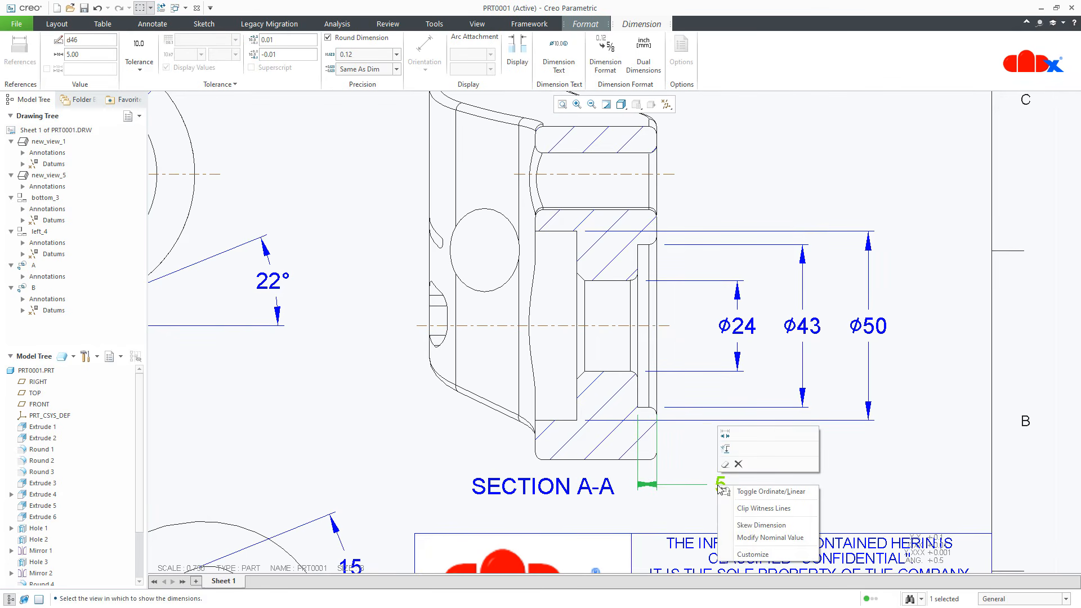
pyautogui.click(727, 447)
pyautogui.scroll(1, 774, 493)
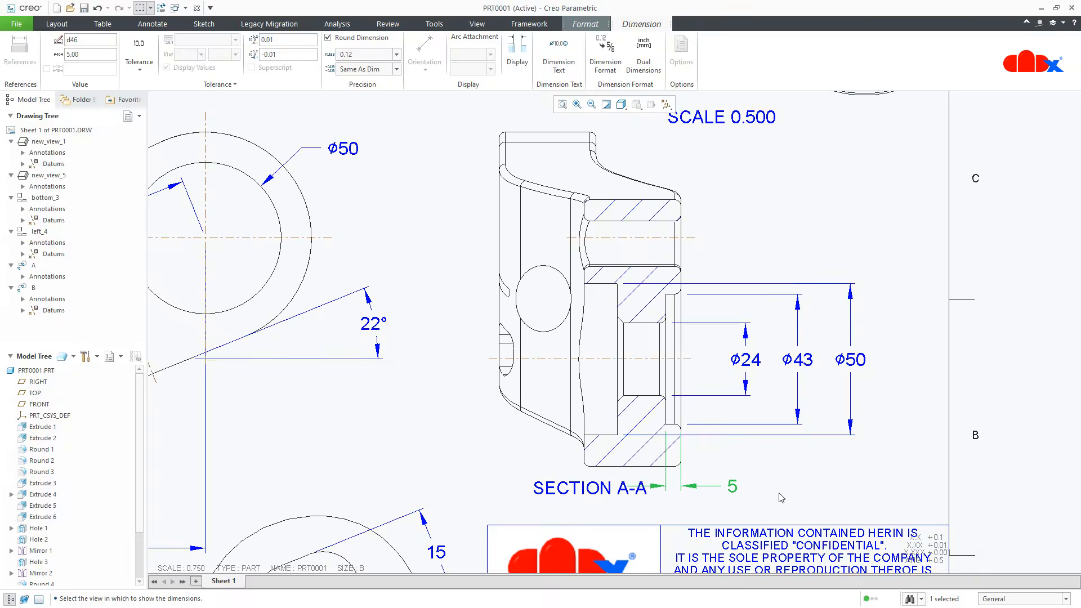
pyautogui.moveTo(815, 488); pyautogui.dragTo(886, 434, button='middle')
pyautogui.click(805, 431)
pyautogui.moveTo(804, 431); pyautogui.dragTo(804, 448)
pyautogui.click(876, 442)
# Dimension the width between the hub's two end faces in Section A-A, placing the dimension above the view.
pyautogui.scroll(2, 877, 441)
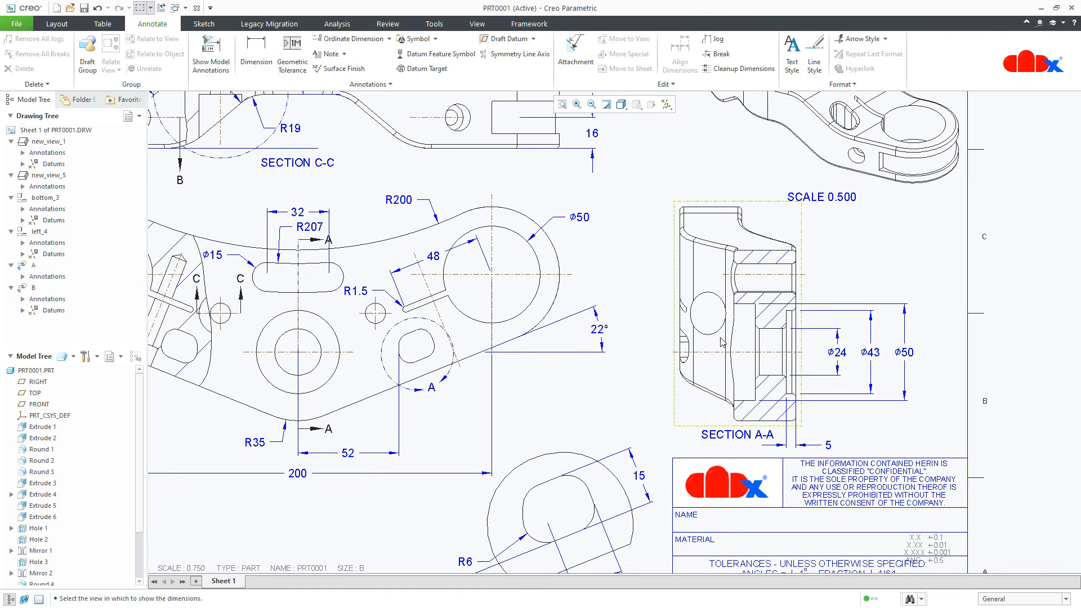
pyautogui.click(255, 61)
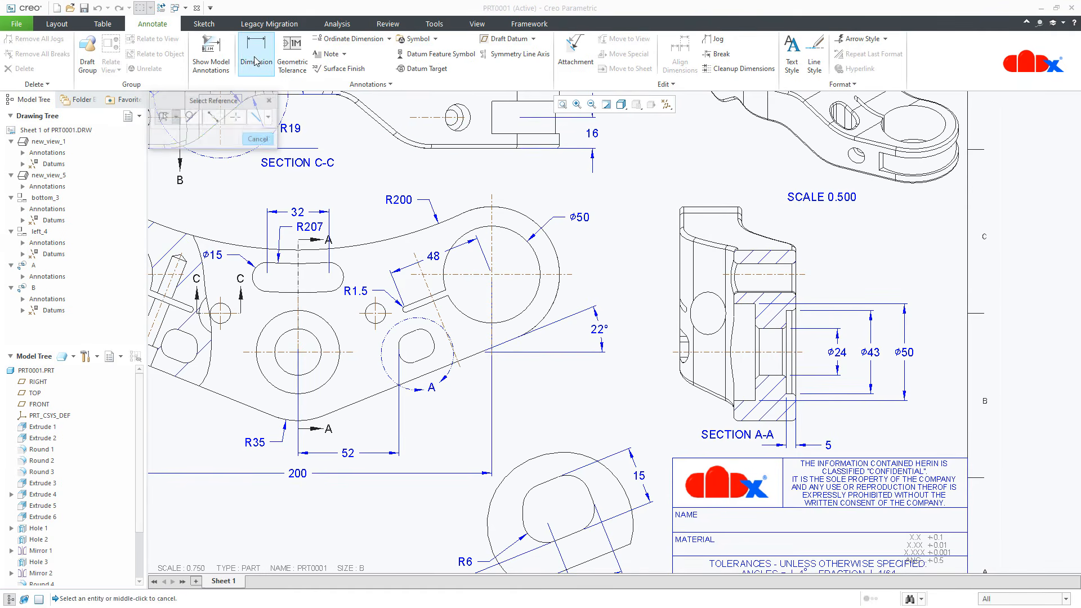
pyautogui.scroll(-2, 696, 352)
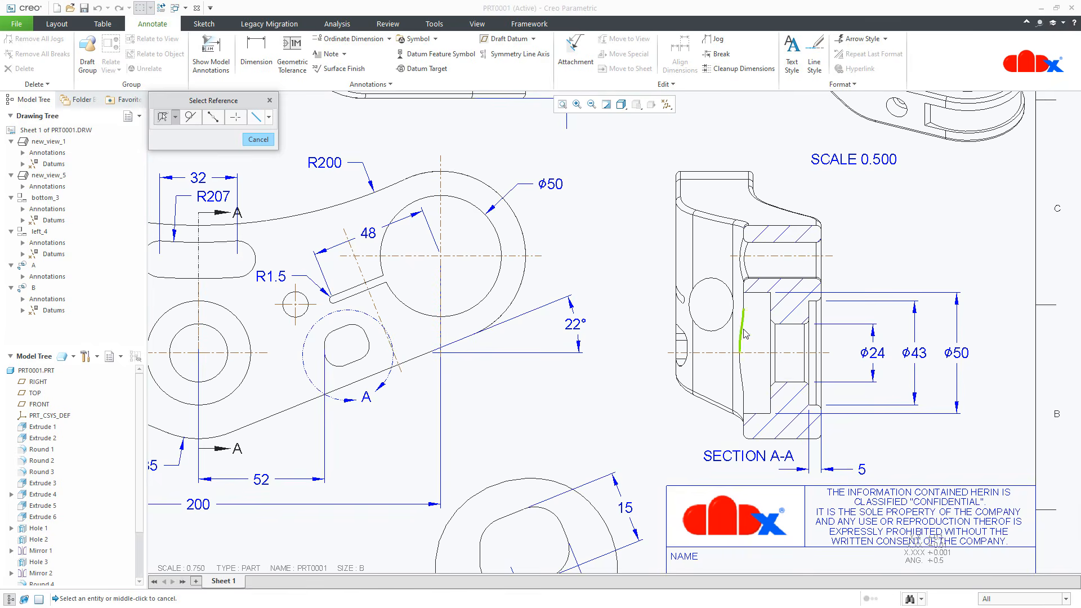
pyautogui.scroll(-3, 745, 334)
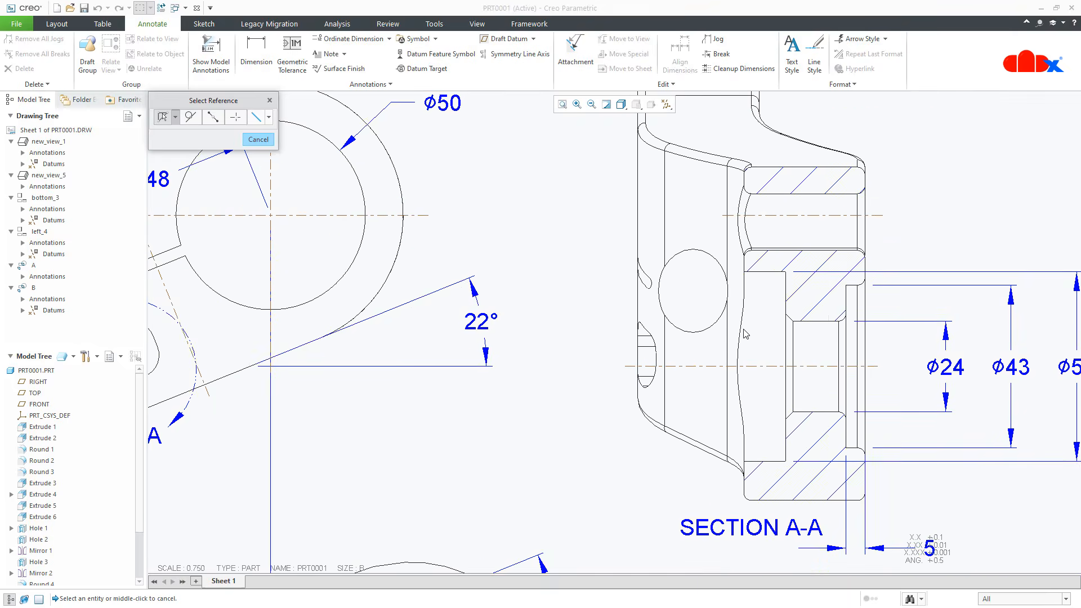
pyautogui.click(744, 290)
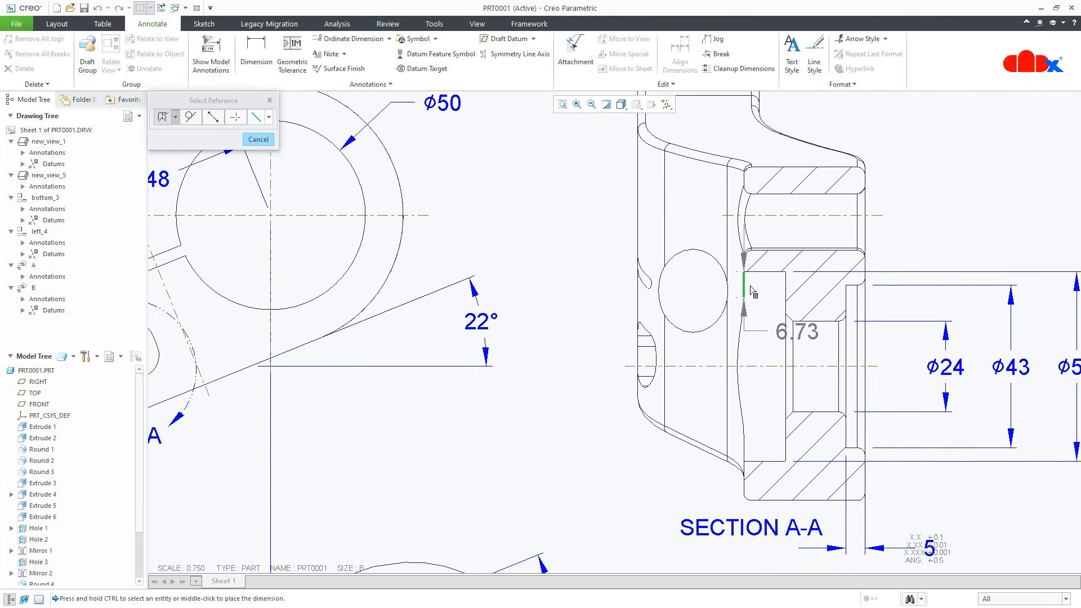
pyautogui.keyDown('ctrl'); pyautogui.click(866, 251); pyautogui.keyUp('ctrl')
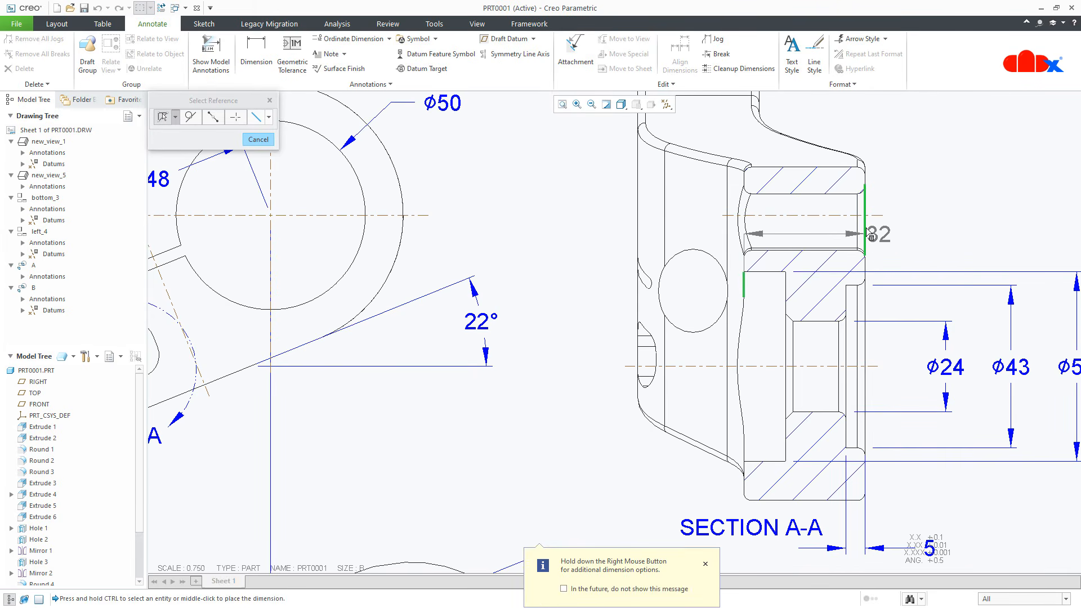
pyautogui.scroll(5, 871, 235)
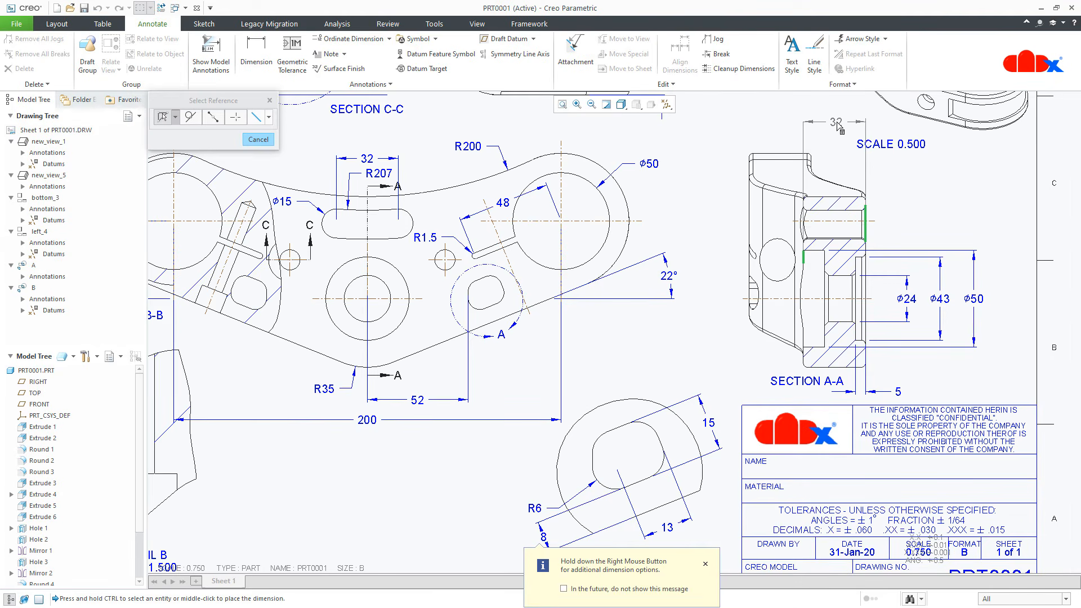
pyautogui.middleClick(839, 126)
# Dimension the depth of the Ø50 counterbore in Section A-A, placing it above the view beneath the overall width dimension.
pyautogui.moveTo(818, 286); pyautogui.dragTo(780, 332, button='middle')
pyautogui.scroll(-5, 780, 332)
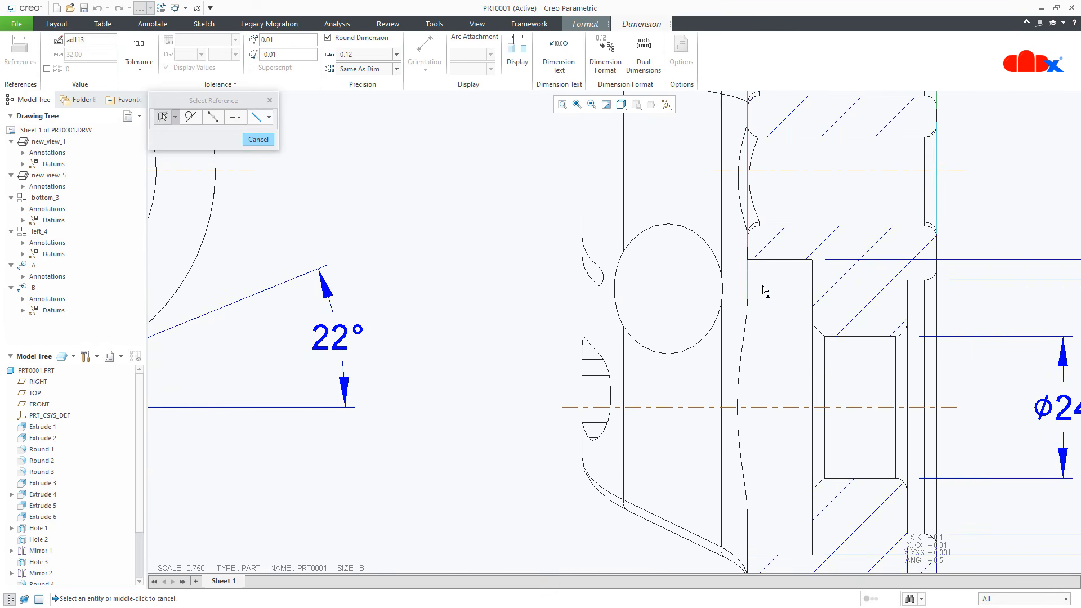
pyautogui.click(748, 282)
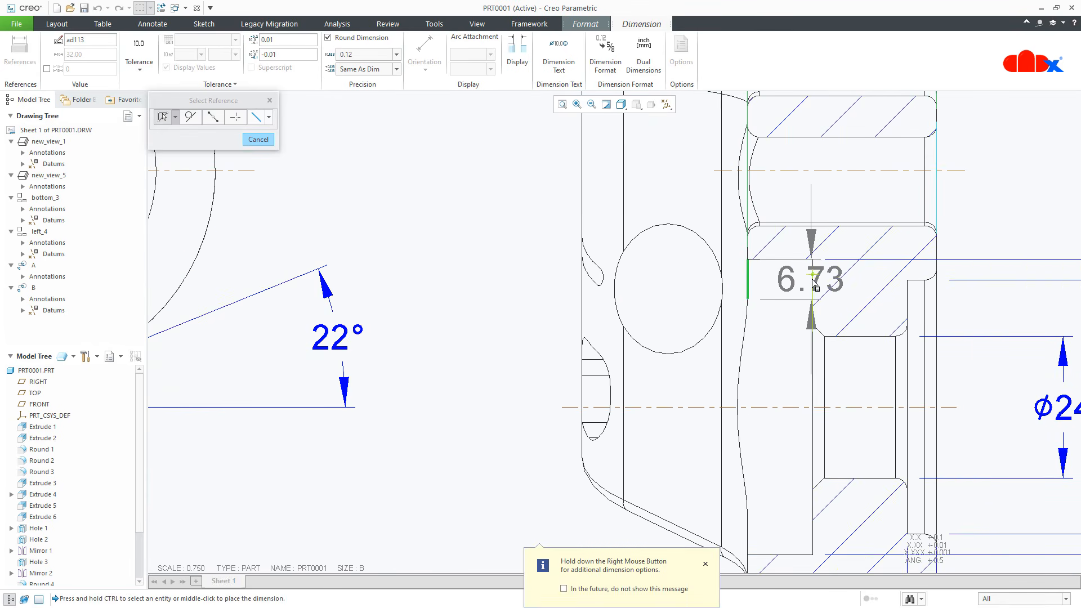
pyautogui.scroll(4, 785, 246)
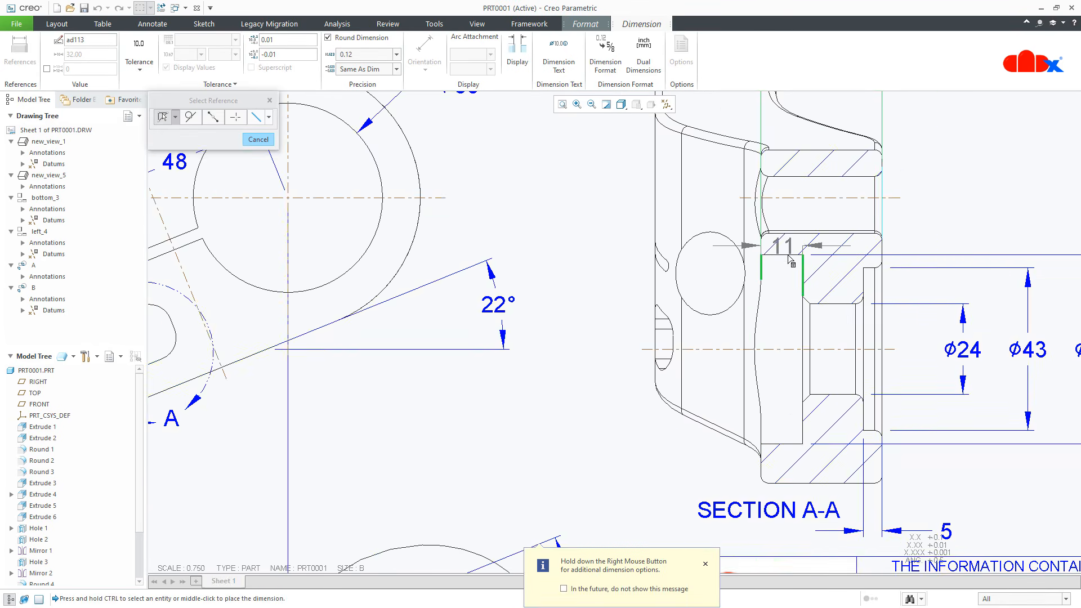
pyautogui.middleClick(773, 300)
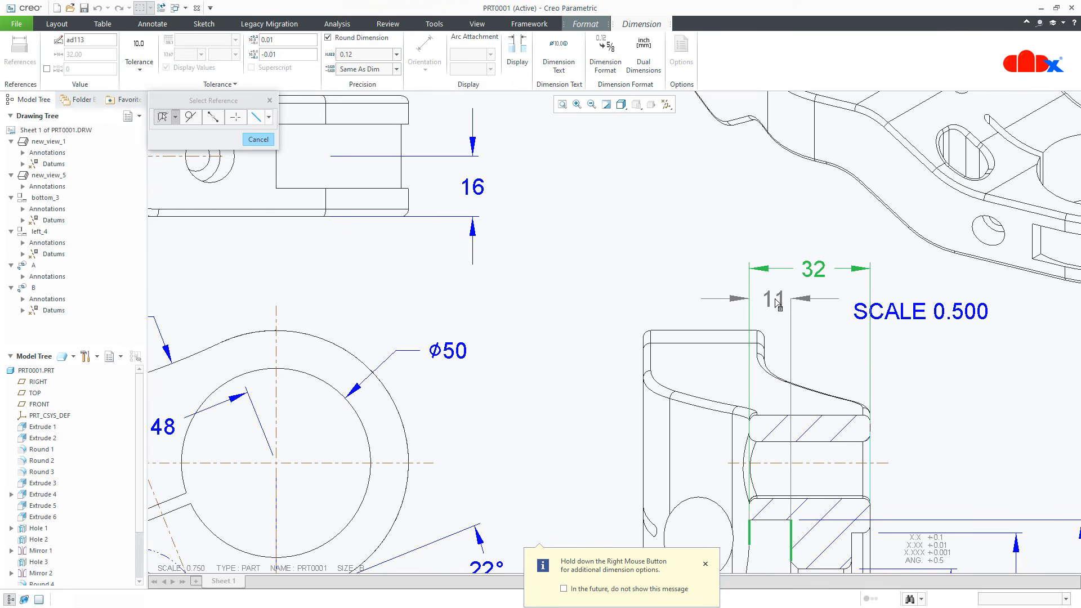
pyautogui.middleClick(915, 385)
pyautogui.scroll(5, 913, 383)
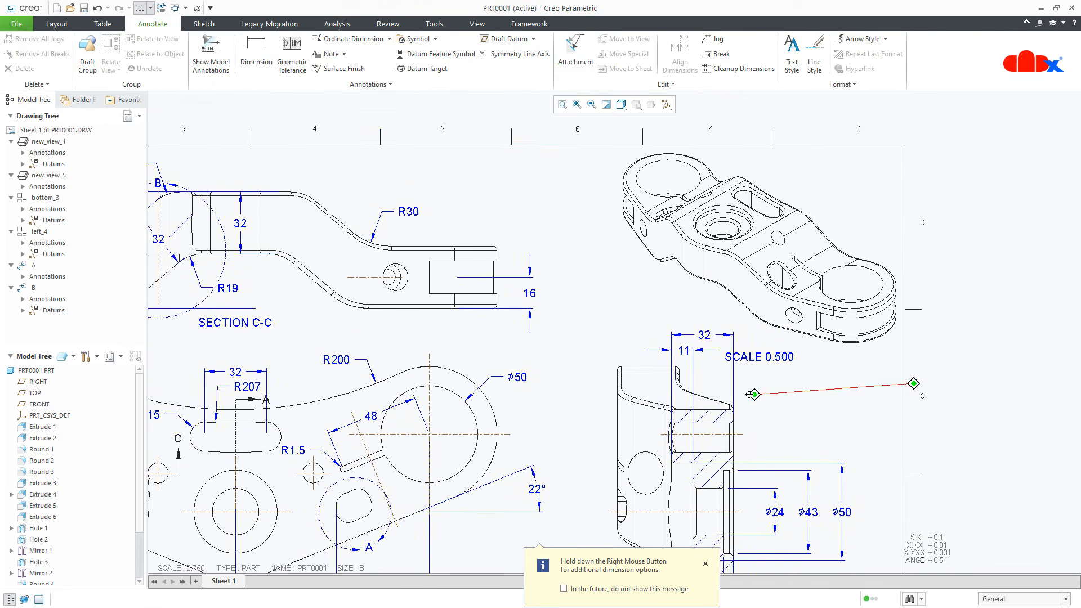
# Move the isometric view's SCALE 0.500 note to the right, clear of the dimensions above Section A-A.
pyautogui.doubleClick(766, 358)
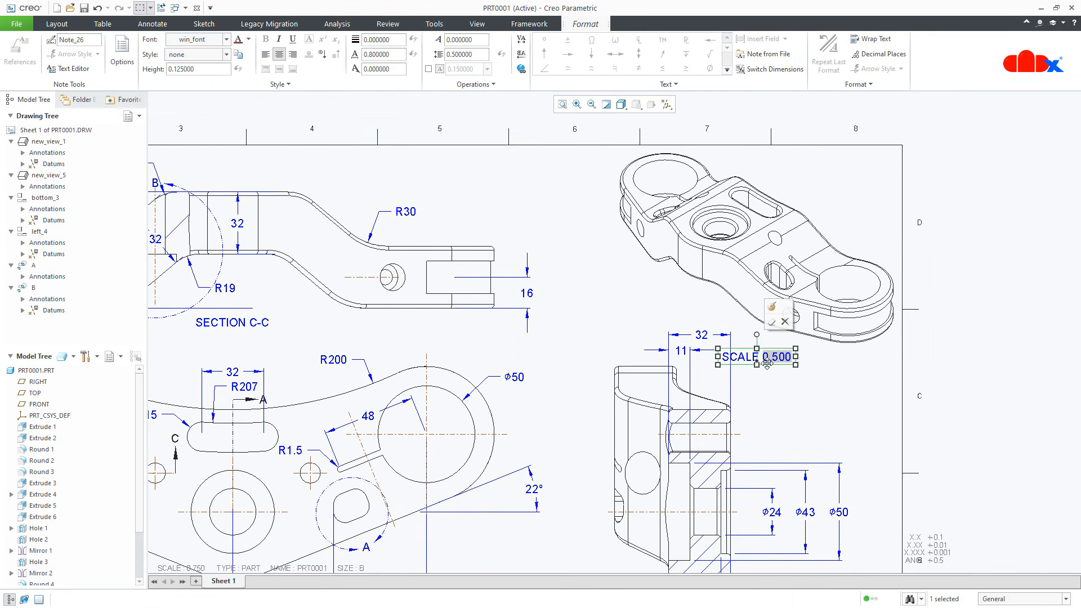
pyautogui.moveTo(763, 357); pyautogui.dragTo(806, 360)
pyautogui.click(808, 396)
pyautogui.scroll(5, 874, 306)
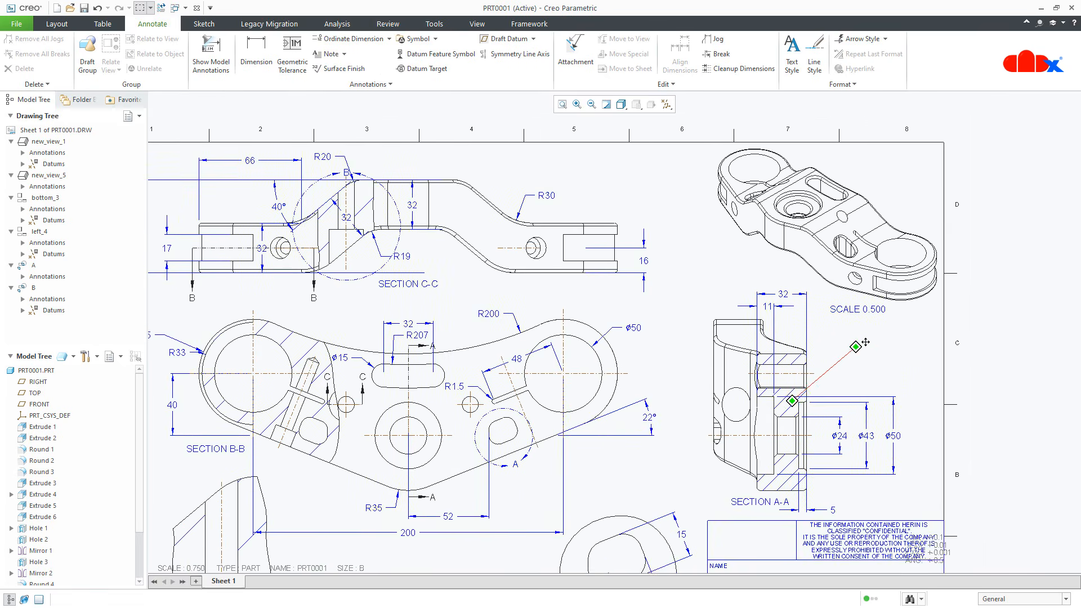
pyautogui.scroll(5, 875, 306)
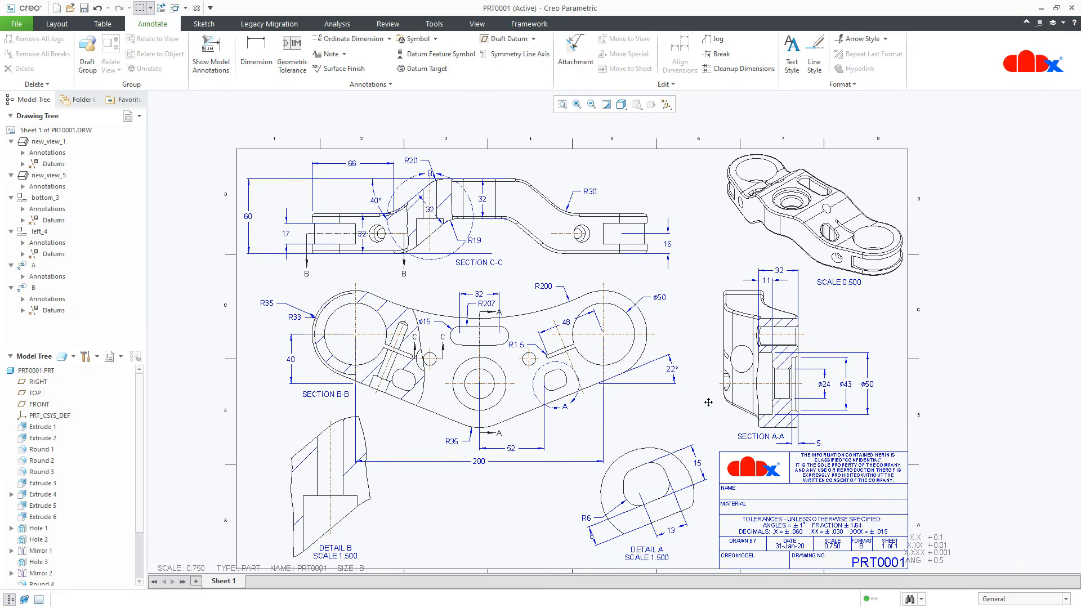
pyautogui.click(731, 376)
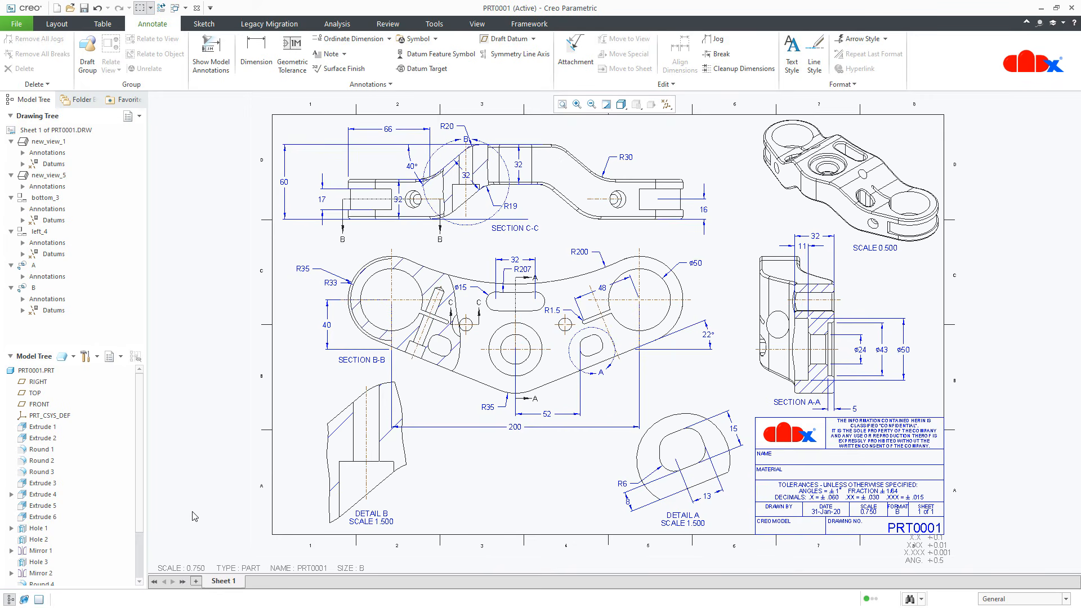
# Show all of Hole 2's model dimensions in the drawing.
pyautogui.rightClick(37, 539)
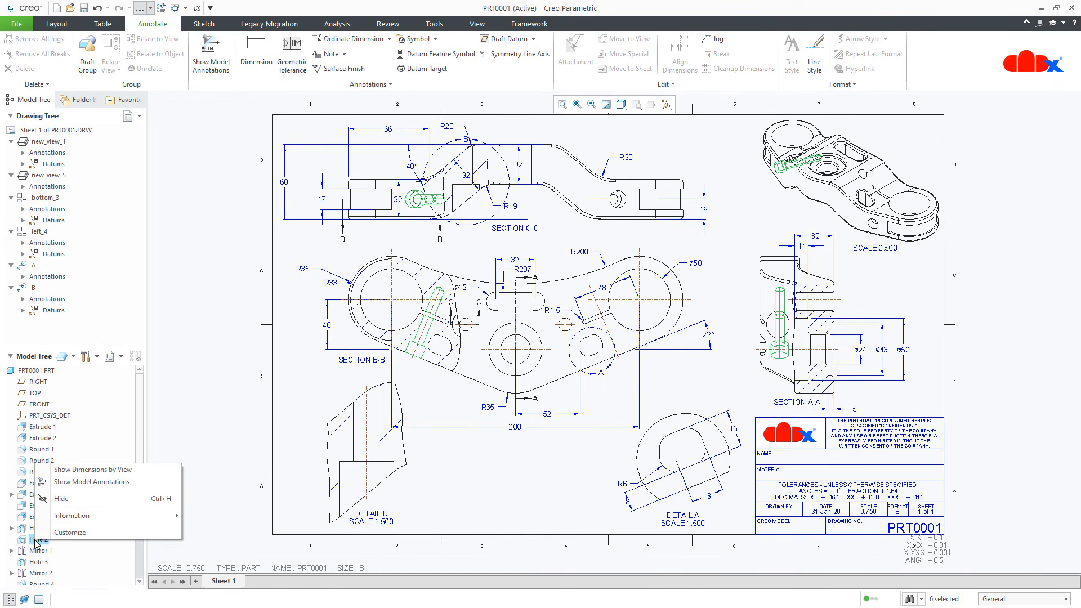
pyautogui.click(91, 482)
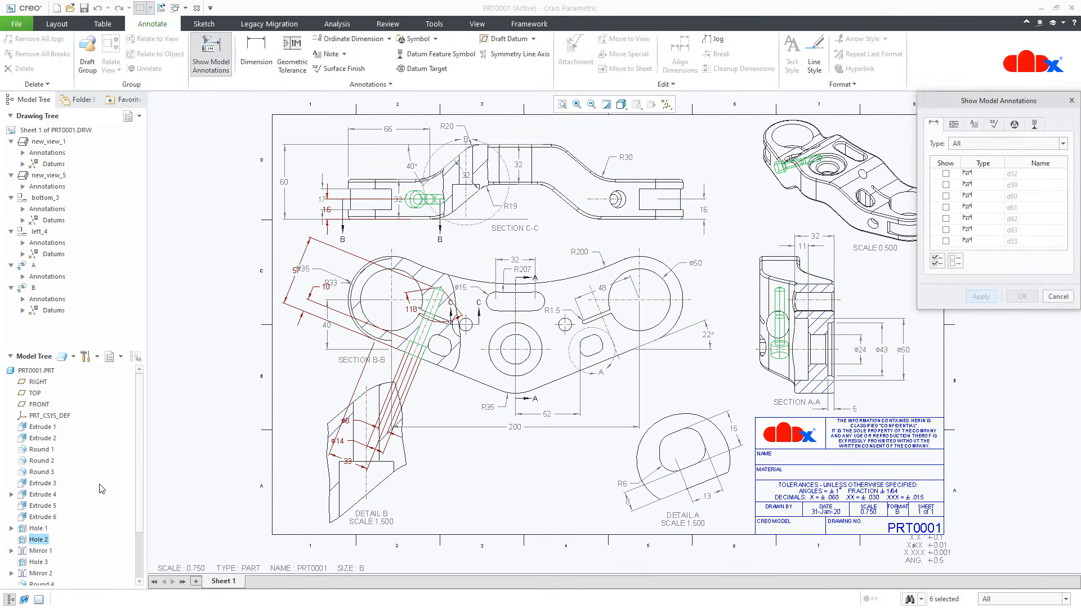
pyautogui.click(932, 263)
pyautogui.click(980, 297)
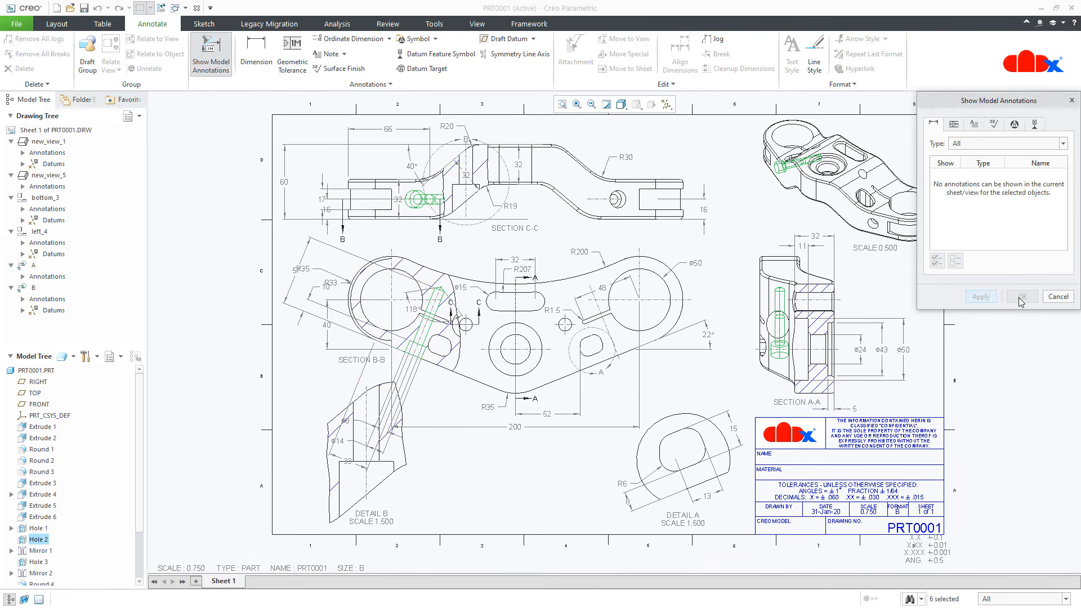
pyautogui.click(1058, 296)
# Delete the duplicate 16 dimension beside the 17 dimension at the left end of Section C-C.
pyautogui.scroll(-2, 371, 379)
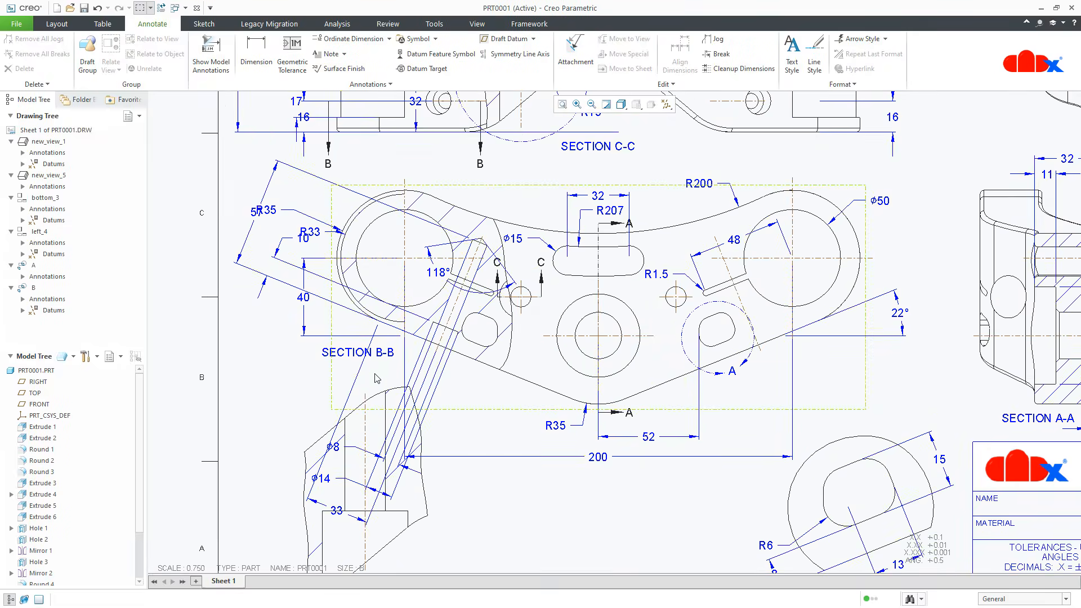
pyautogui.moveTo(380, 377); pyautogui.dragTo(389, 463, button='middle')
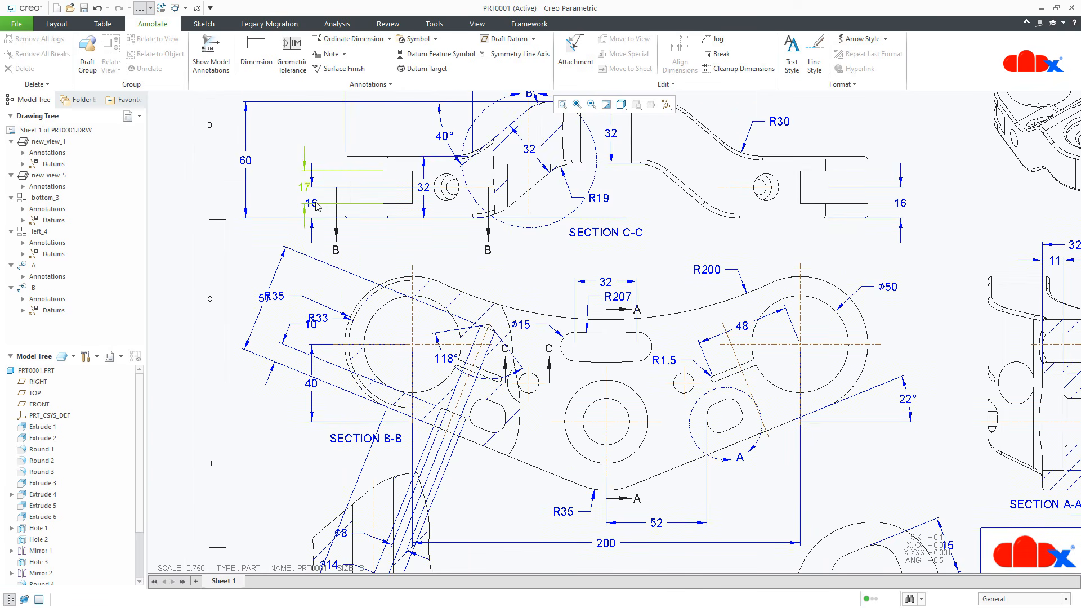
pyautogui.click(314, 234)
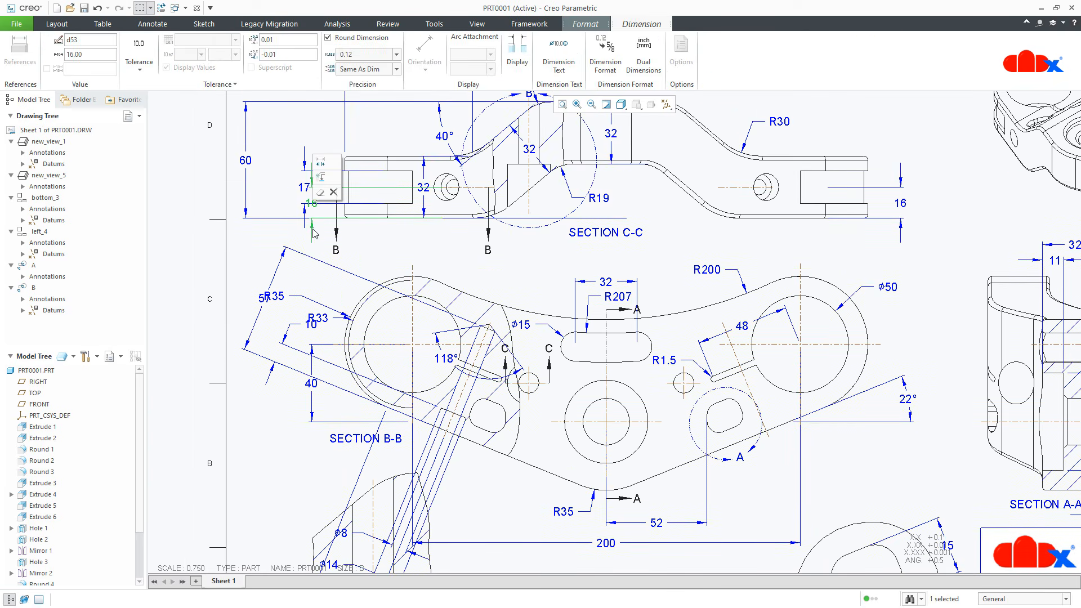
pyautogui.press('Delete')
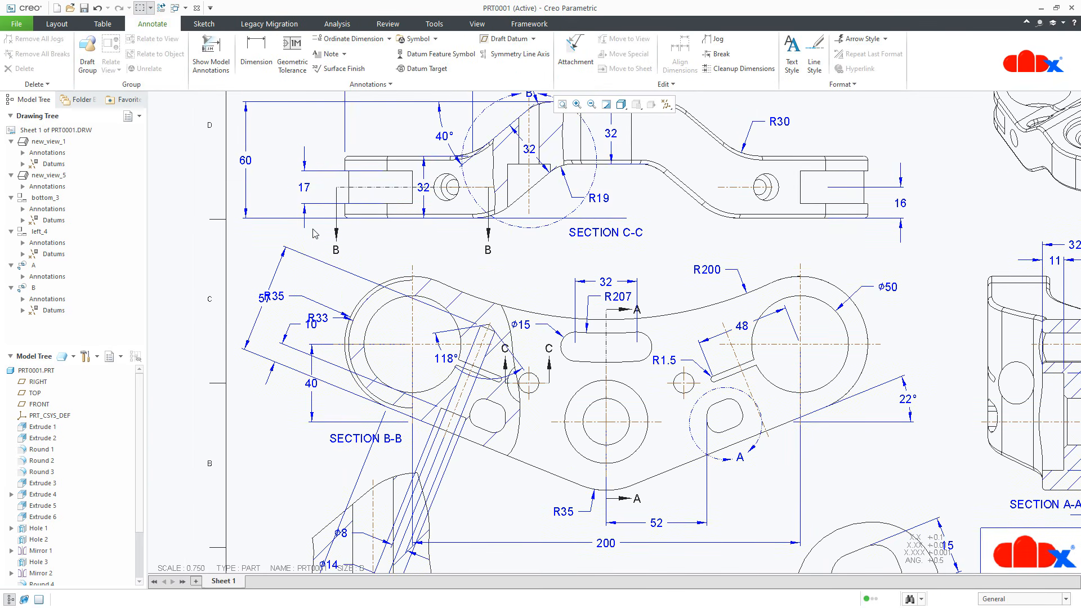
# Extend the horizontal axis line of the right-hand cross hole in Section C-C just past the part's right end.
pyautogui.click(760, 190)
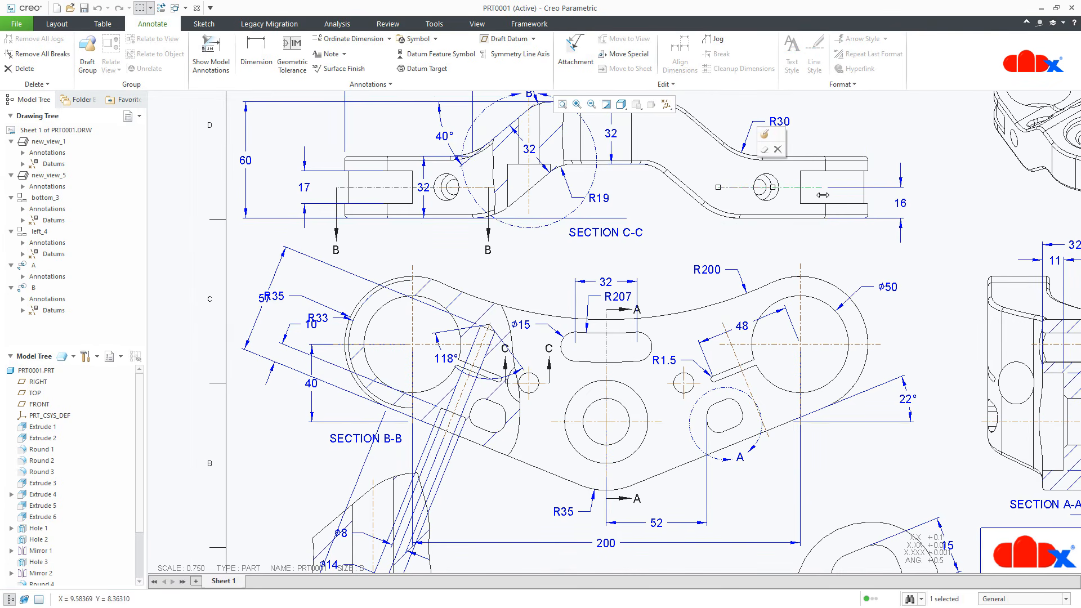
pyautogui.moveTo(836, 195); pyautogui.dragTo(875, 198)
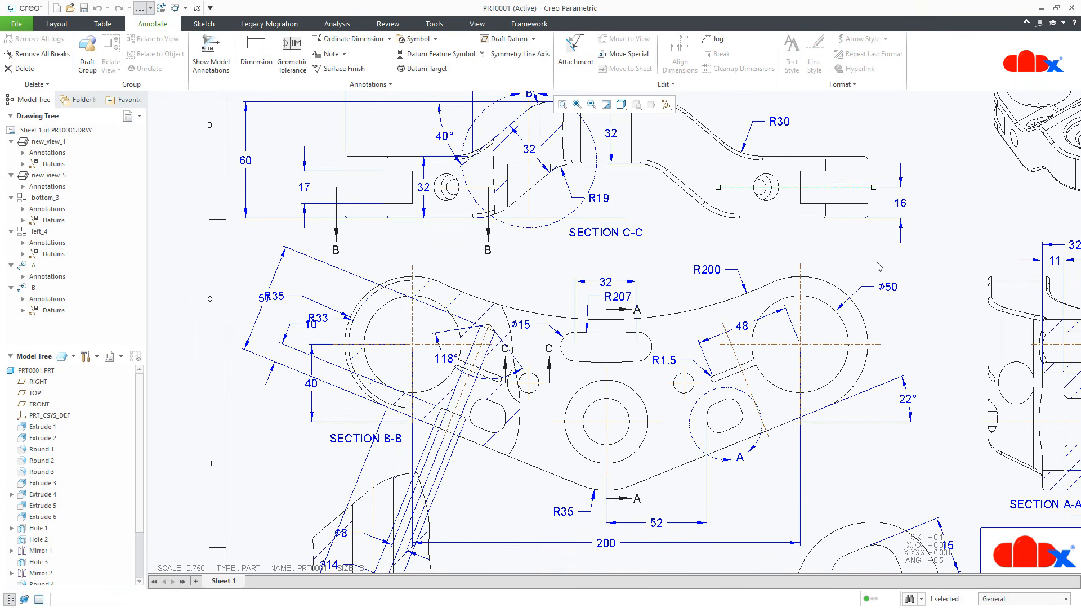
pyautogui.click(874, 257)
# Move Hole 2's 33 dimension out of Detail B to just above the upper contour of Section B-B.
pyautogui.scroll(2, 873, 256)
pyautogui.moveTo(652, 358); pyautogui.dragTo(667, 223, button='middle')
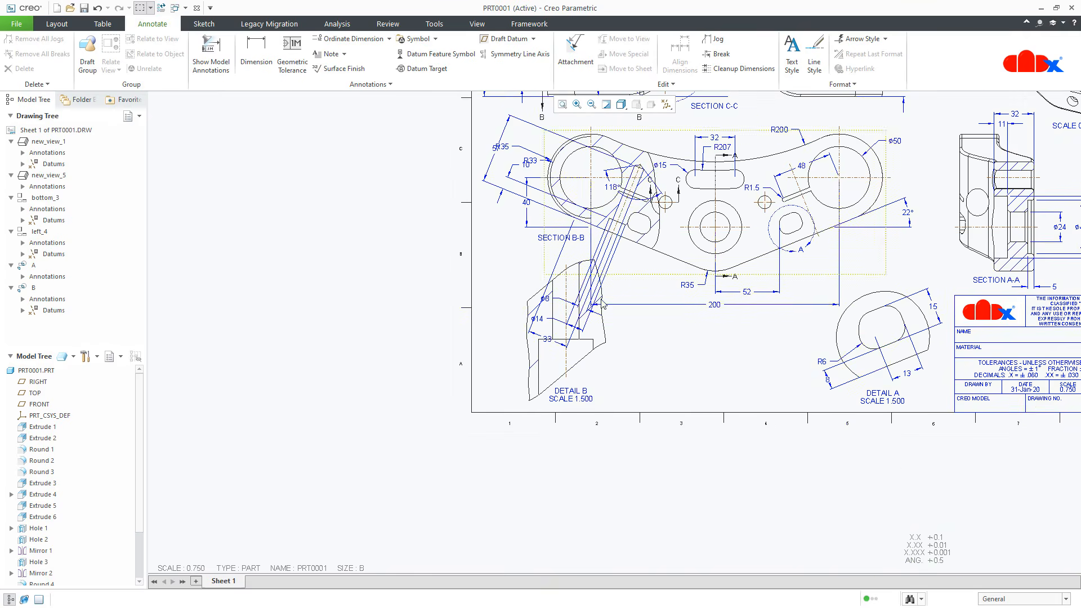
pyautogui.scroll(-3, 602, 318)
pyautogui.moveTo(627, 347); pyautogui.dragTo(573, 493, button='middle')
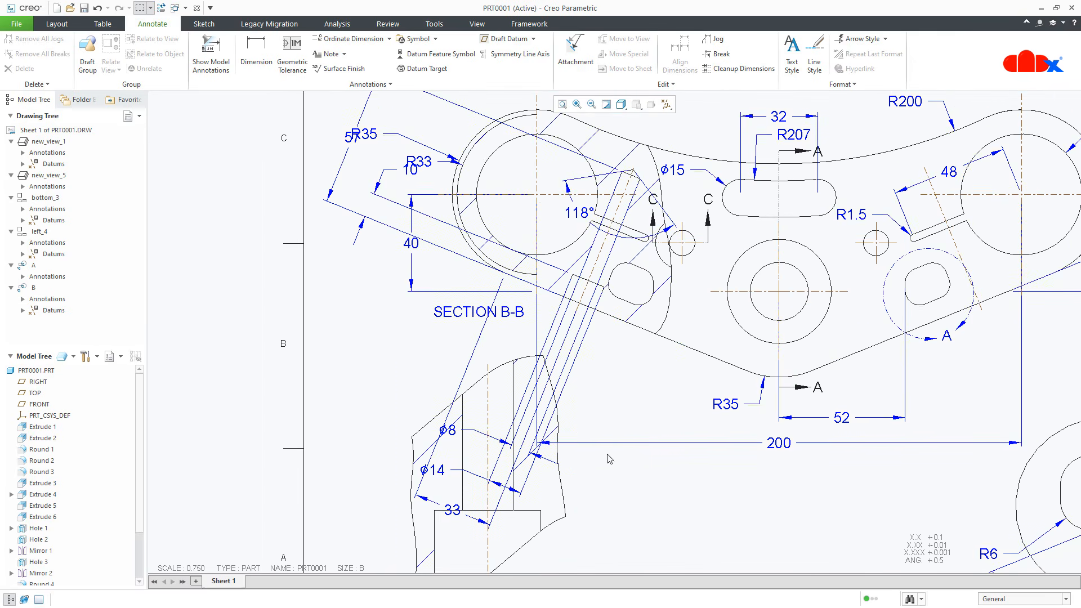
pyautogui.moveTo(627, 426); pyautogui.dragTo(630, 455, button='middle')
pyautogui.click(462, 539)
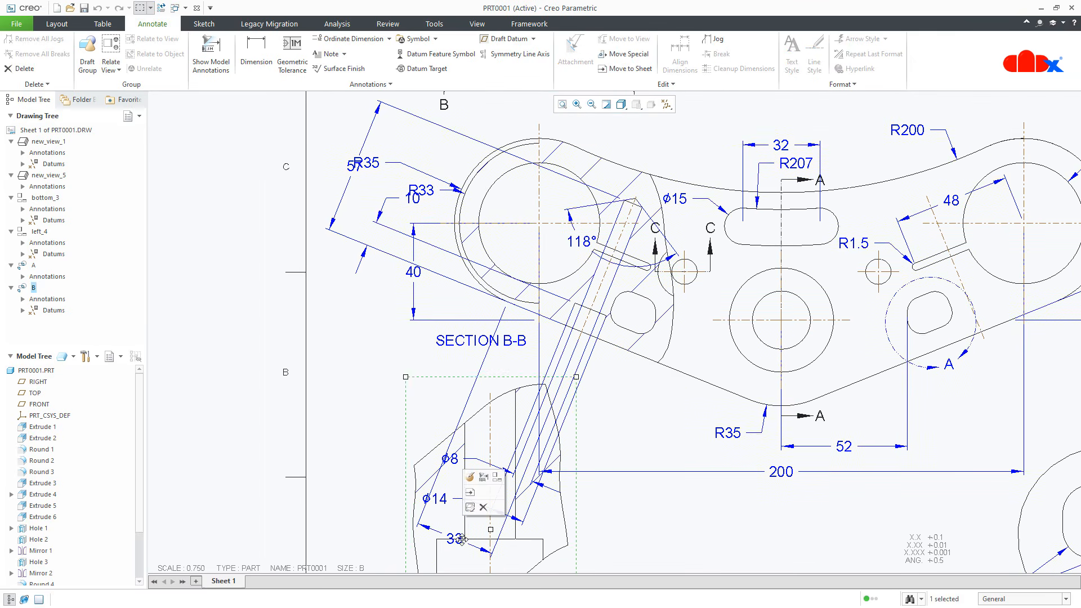
pyautogui.click(455, 540)
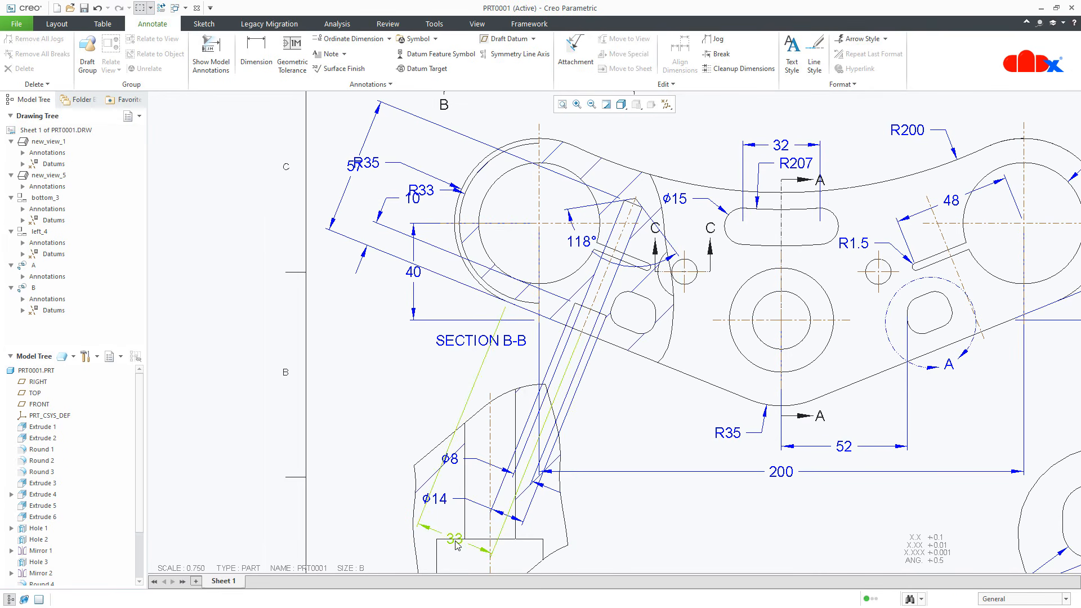
pyautogui.moveTo(456, 545)
pyautogui.mouseDown()
pyautogui.moveTo(507, 399)
pyautogui.moveTo(636, 163)
pyautogui.moveTo(626, 143)
pyautogui.mouseUp()
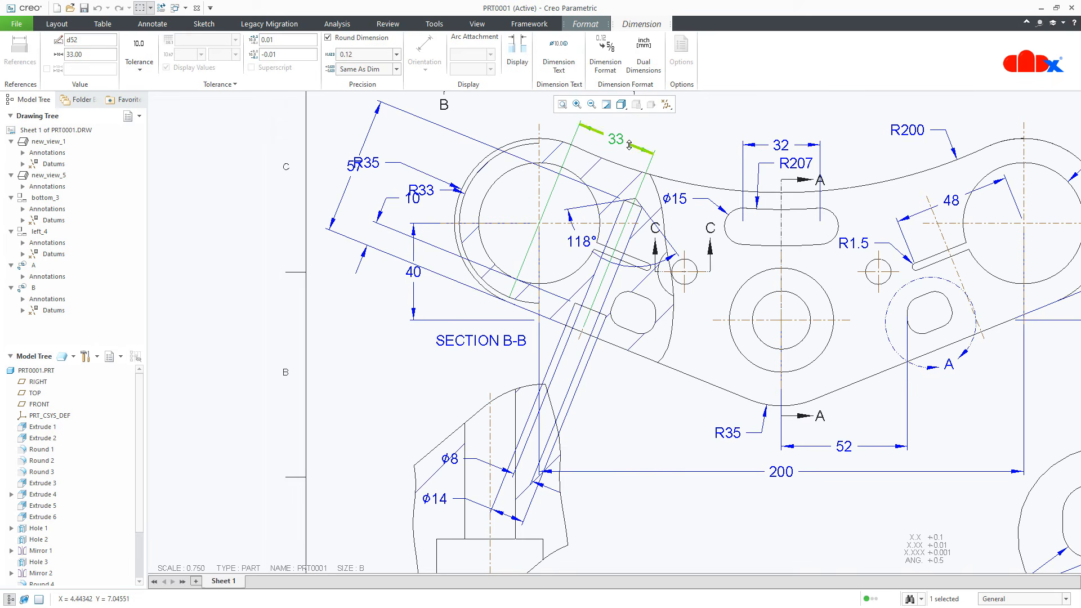
# Shorten both witness lines of the 33 dimension so they start closer to the upper contour of Section B-B.
pyautogui.moveTo(620, 430); pyautogui.dragTo(611, 460, button='middle')
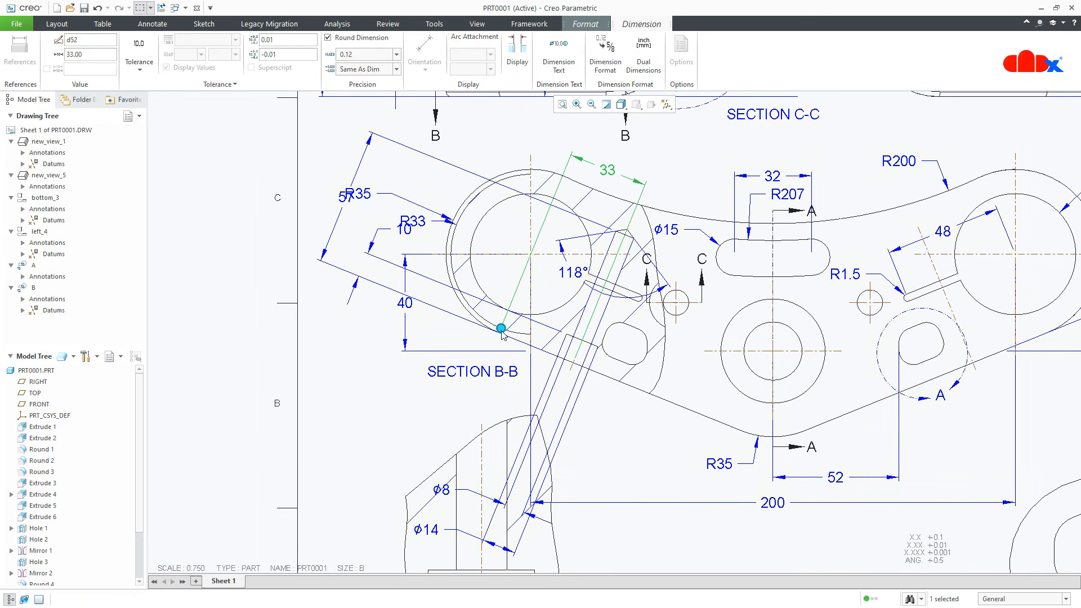
pyautogui.moveTo(501, 328); pyautogui.dragTo(542, 250)
pyautogui.moveTo(575, 355); pyautogui.dragTo(623, 258)
pyautogui.moveTo(634, 479); pyautogui.dragTo(650, 426, button='middle')
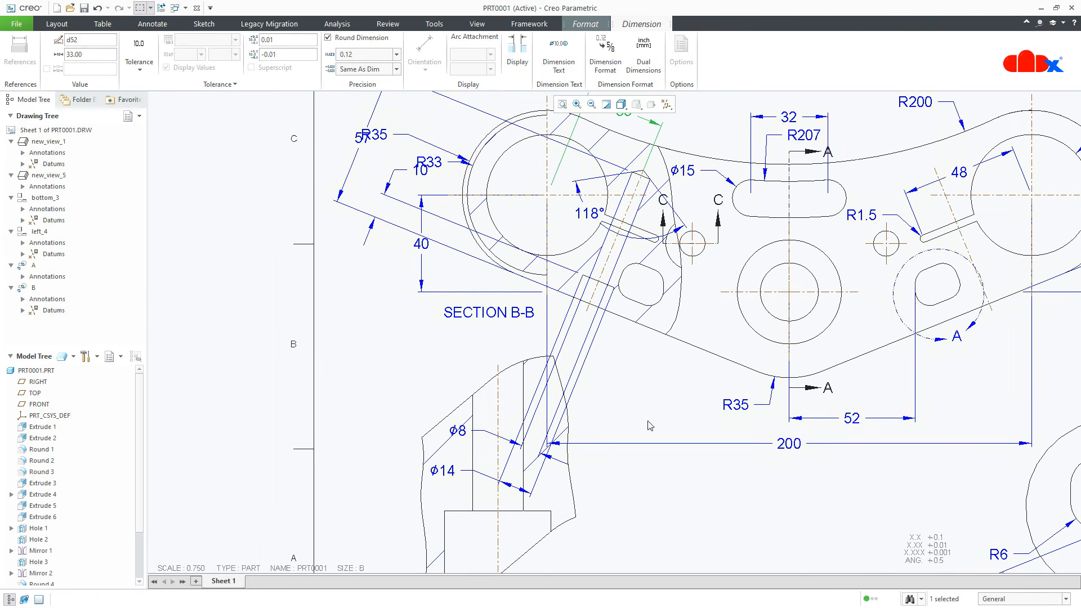
pyautogui.click(623, 497)
# Move the Ø8 dimension out of Detail B to just below the angled hole in Section B-B.
pyautogui.scroll(2, 574, 466)
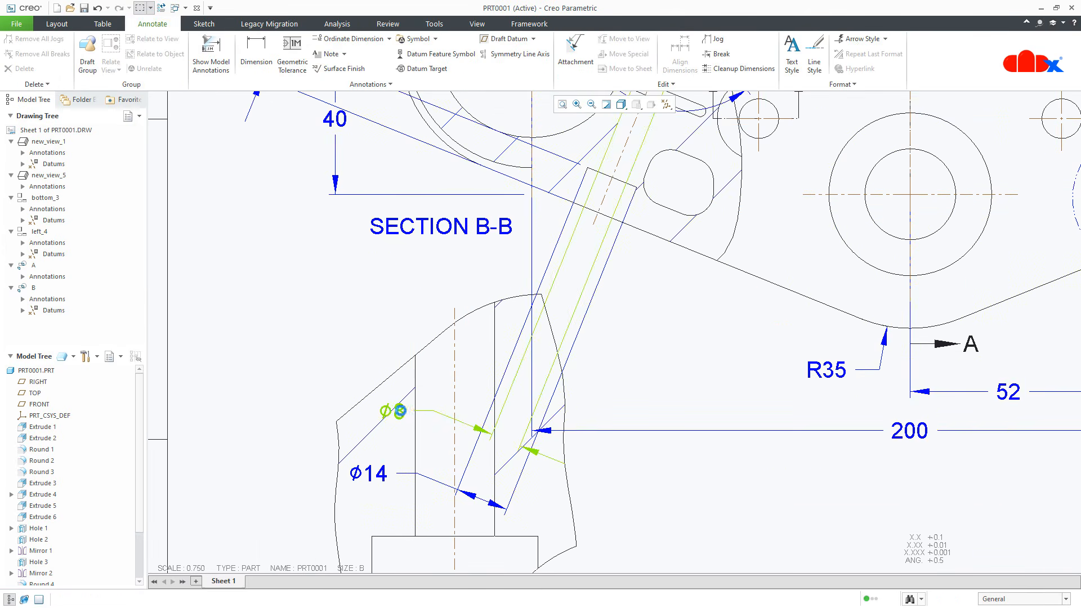
pyautogui.click(405, 416)
pyautogui.moveTo(404, 416); pyautogui.dragTo(550, 256)
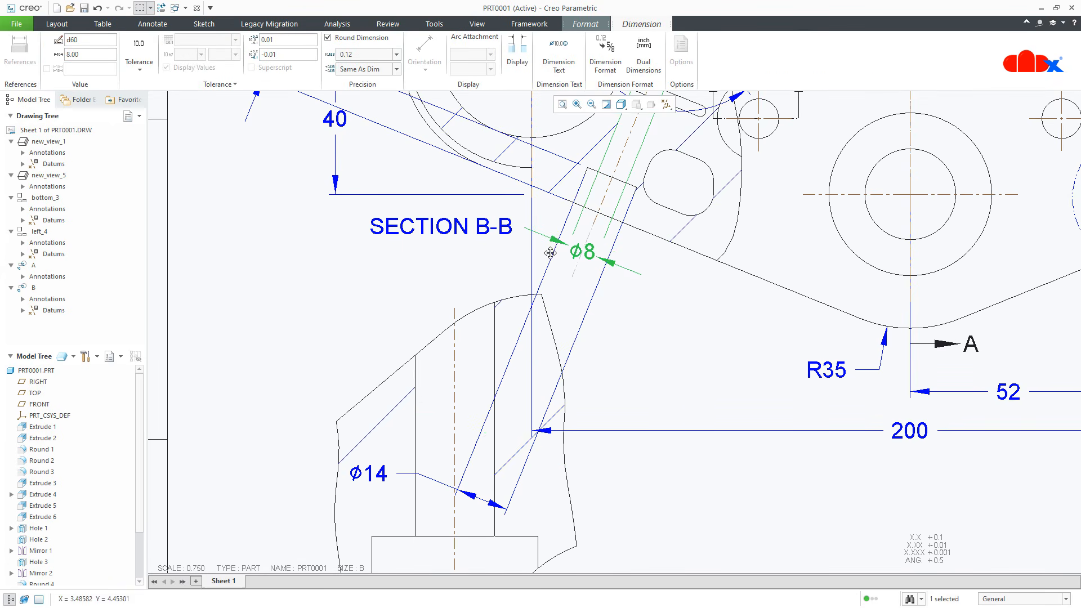
# Move the Ø14 dimension directly beneath the Ø8 dimension and flip its arrows to point inward from outside.
pyautogui.click(361, 481)
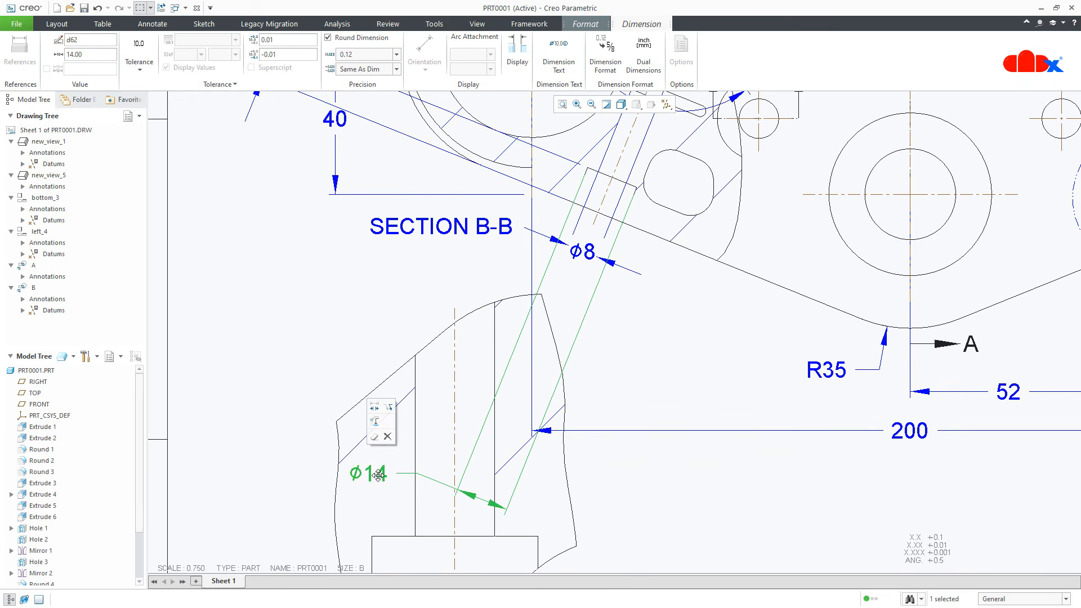
pyautogui.moveTo(363, 479); pyautogui.dragTo(535, 286)
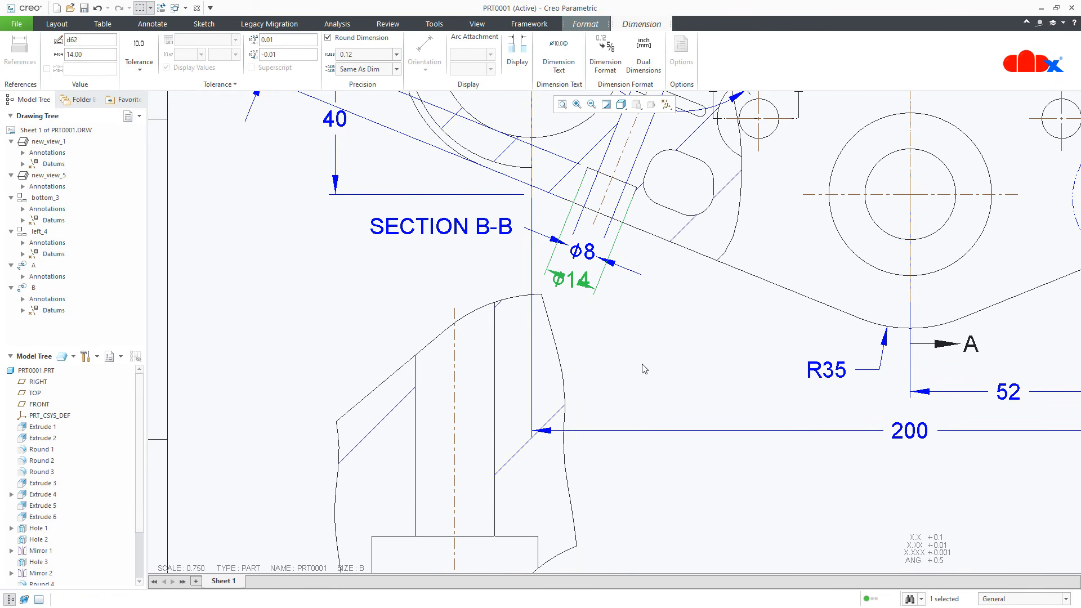
pyautogui.click(629, 471)
pyautogui.click(570, 281)
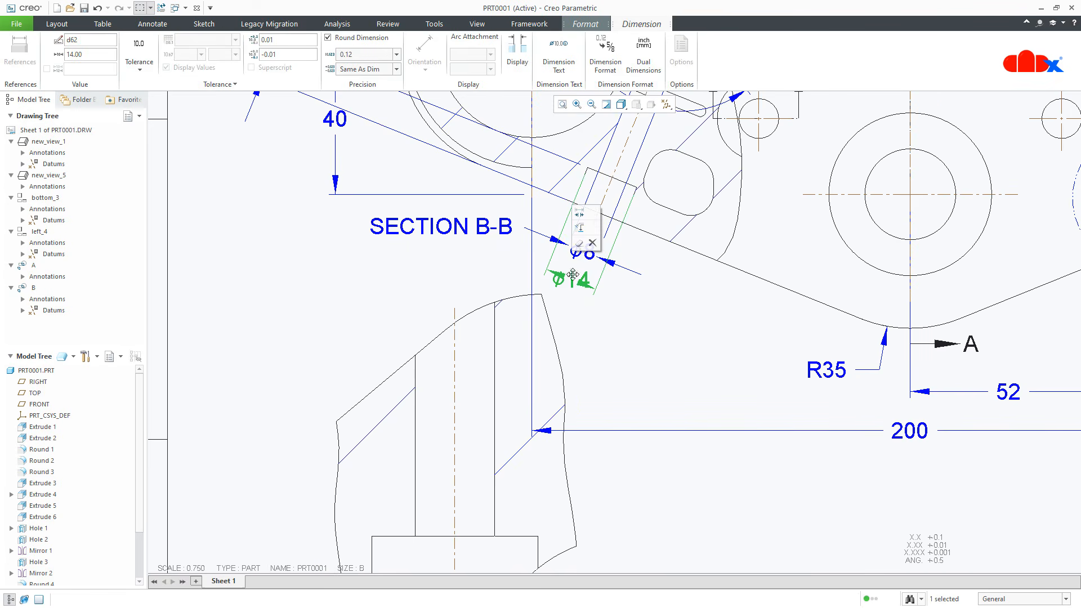
pyautogui.click(578, 214)
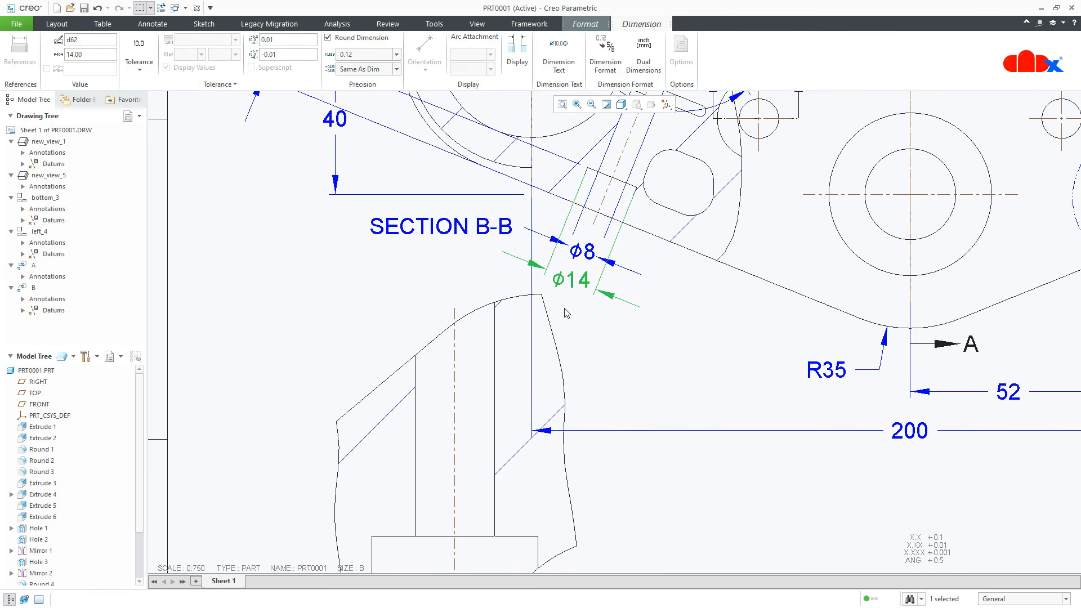
pyautogui.click(669, 497)
pyautogui.scroll(-3, 665, 500)
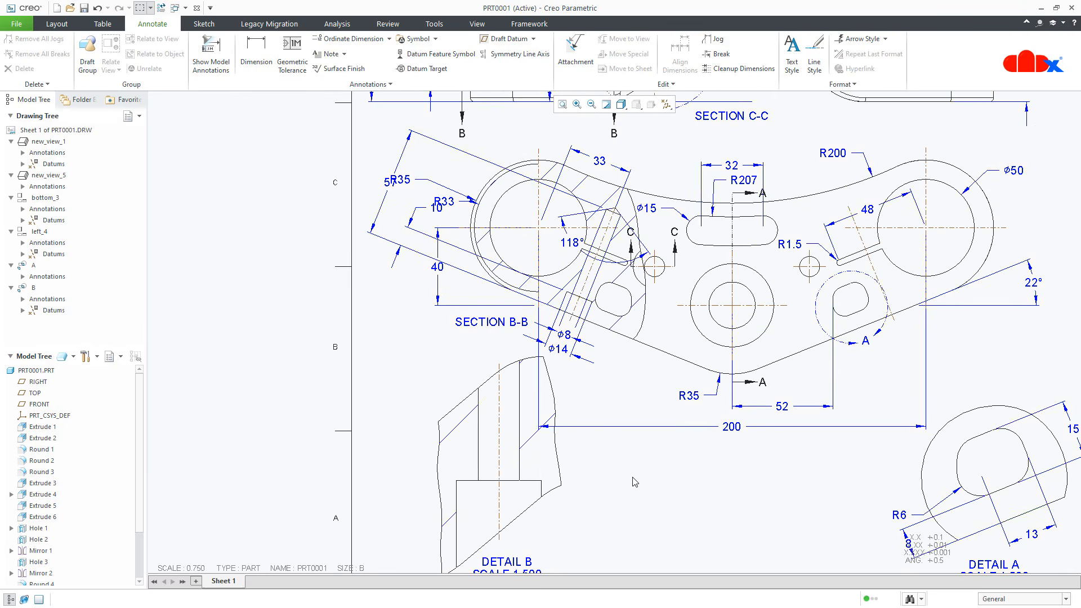
pyautogui.scroll(-1, 635, 482)
pyautogui.moveTo(635, 494)
pyautogui.mouseDown(button='middle')
pyautogui.moveTo(550, 442)
pyautogui.moveTo(500, 505)
pyautogui.moveTo(474, 485)
pyautogui.mouseUp(button='middle')
pyautogui.scroll(-1, 547, 449)
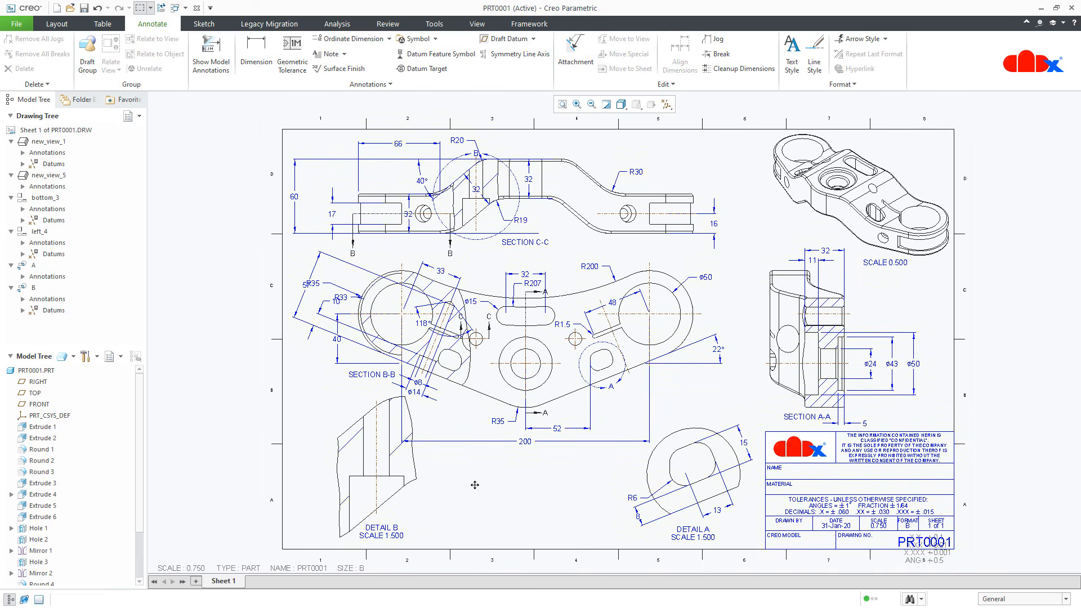
pyautogui.rightClick(32, 563)
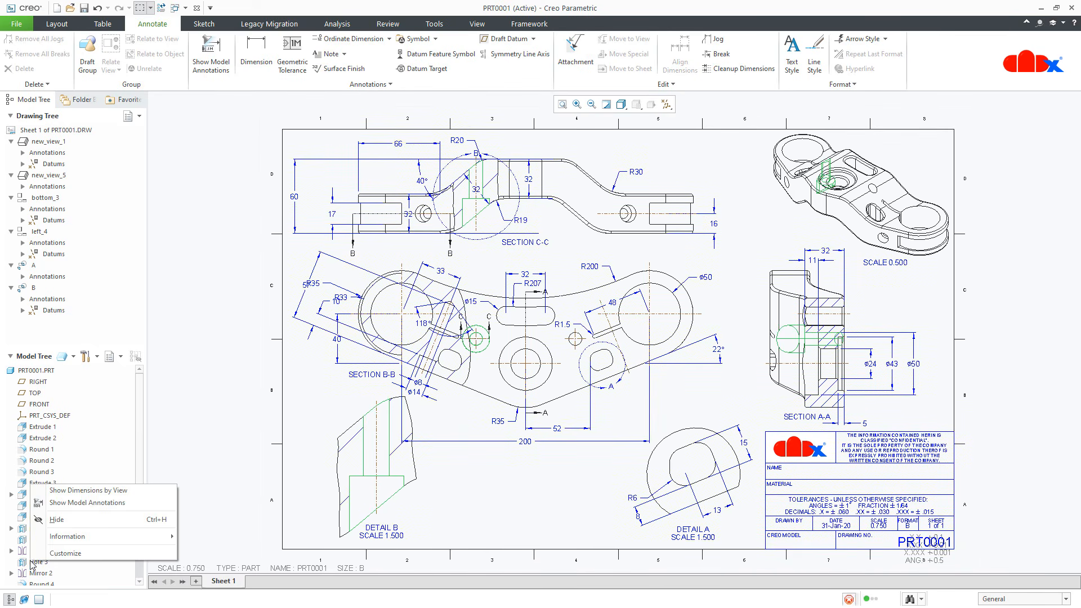
pyautogui.click(86, 519)
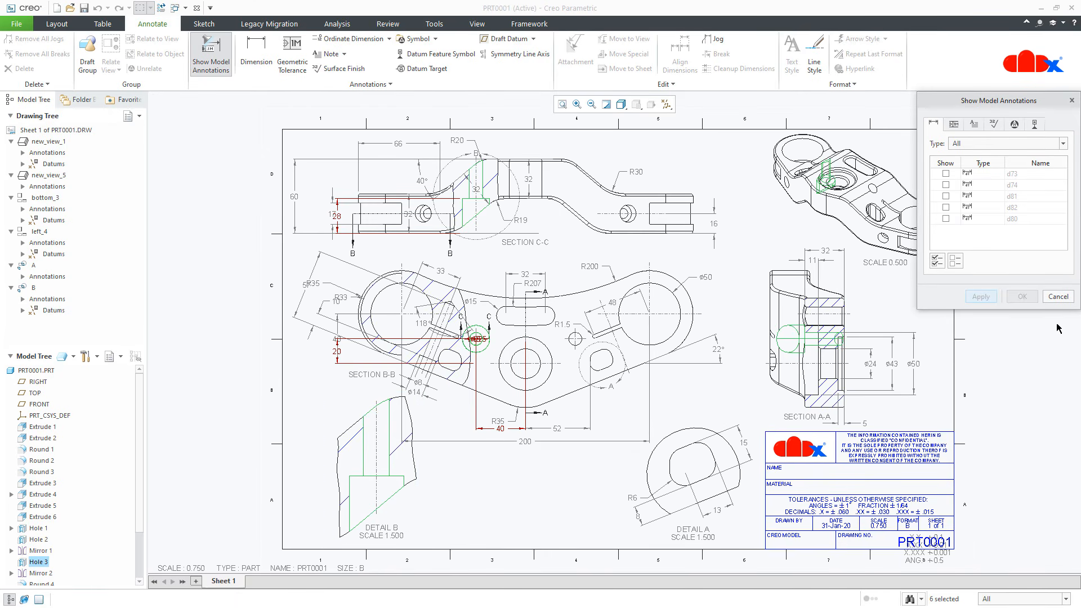
pyautogui.click(1057, 297)
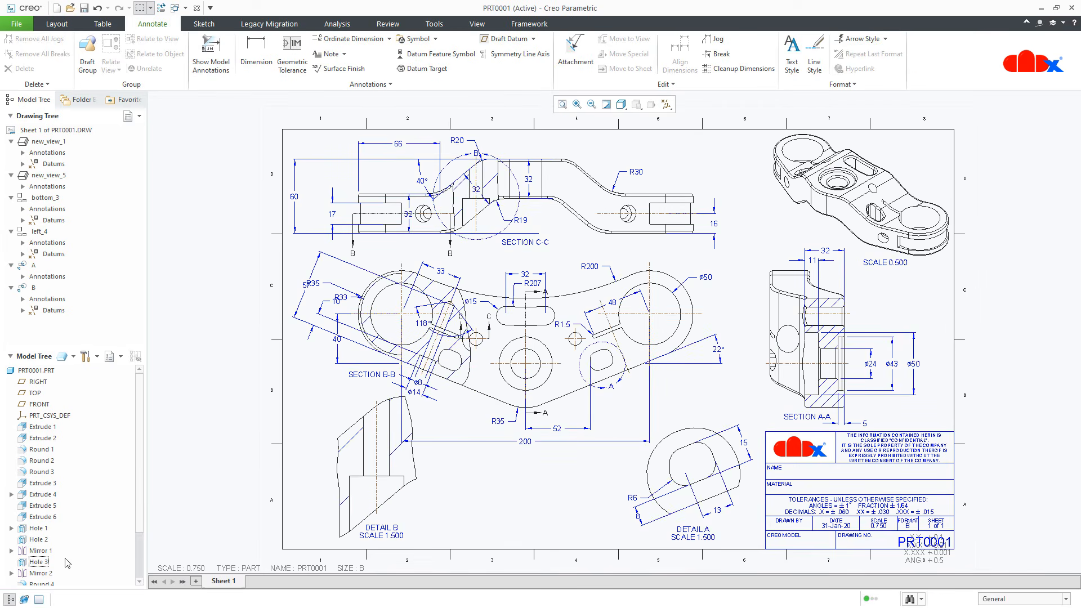
# Show Hole 3's dimensions by view, choosing Detail B as the view.
pyautogui.rightClick(40, 564)
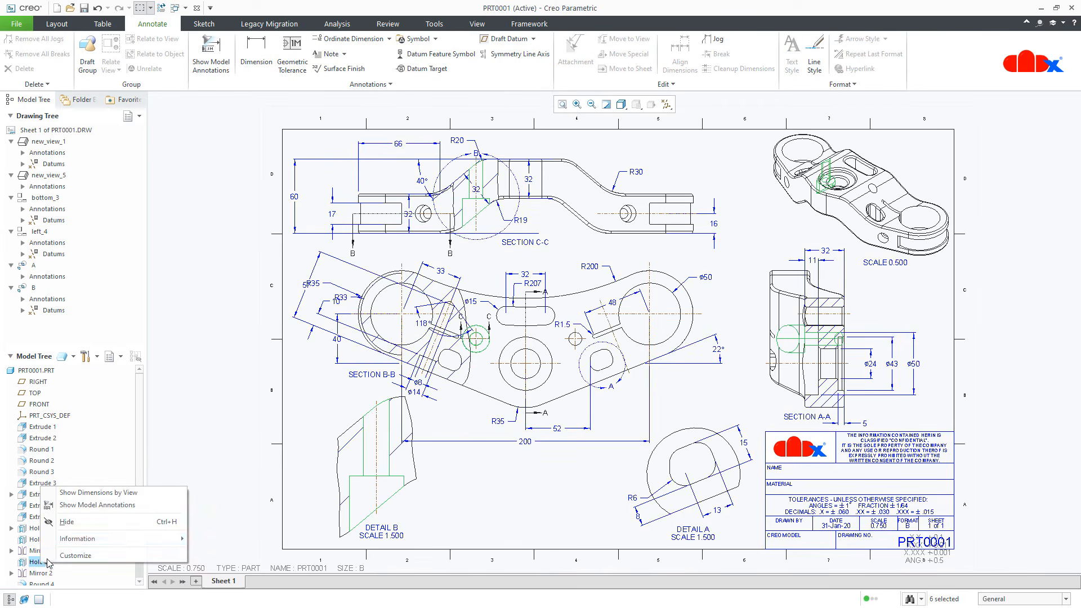
pyautogui.click(82, 493)
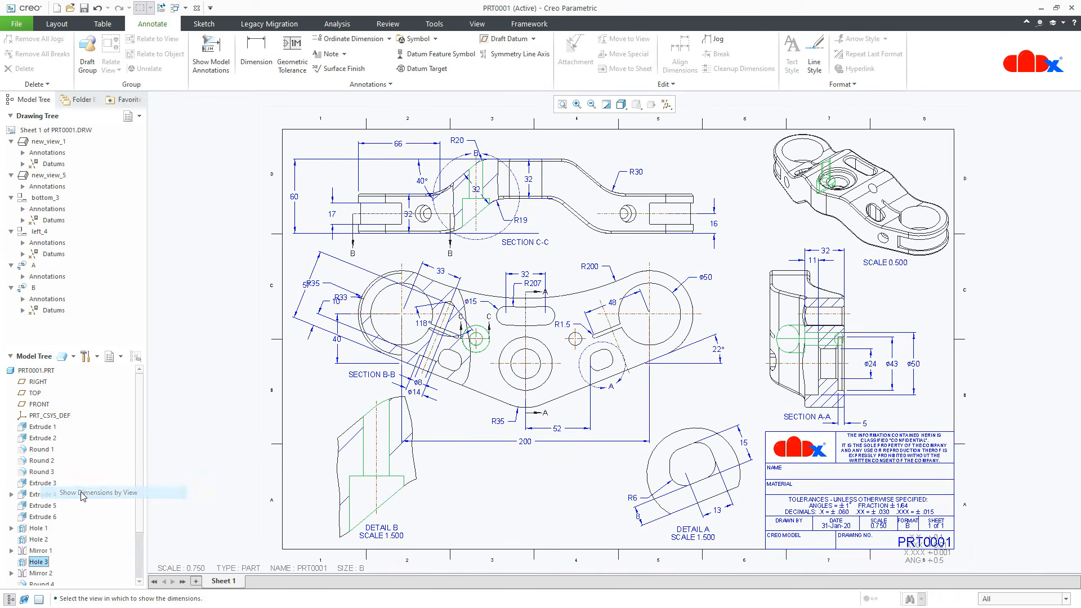
pyautogui.click(399, 516)
pyautogui.moveTo(481, 459); pyautogui.dragTo(493, 369, button='middle')
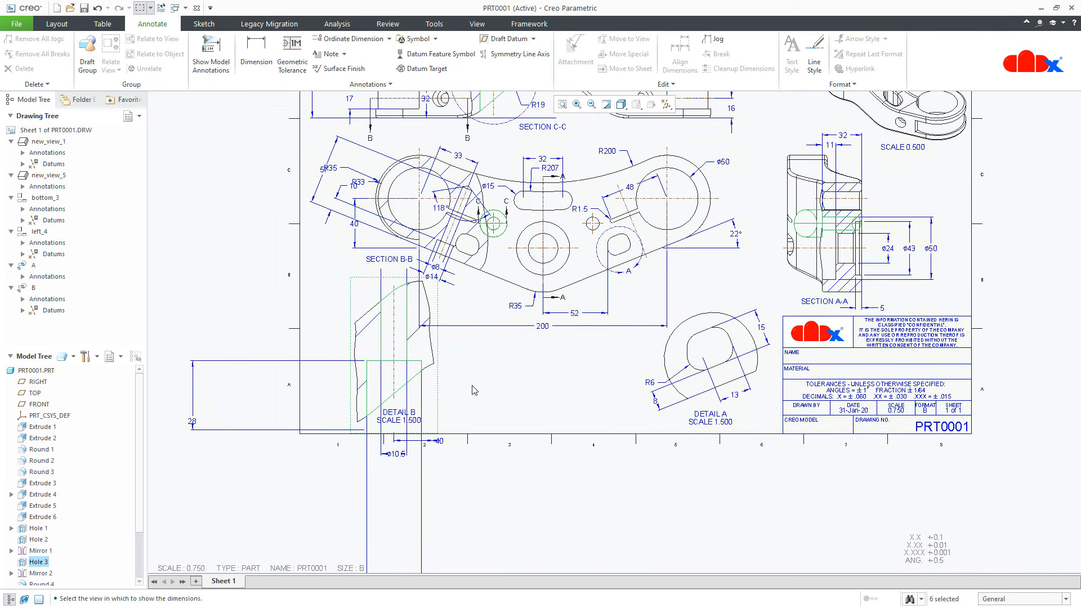
# Move the Ø22 dimension from far below the sheet to just above Detail B.
pyautogui.scroll(-3, 473, 390)
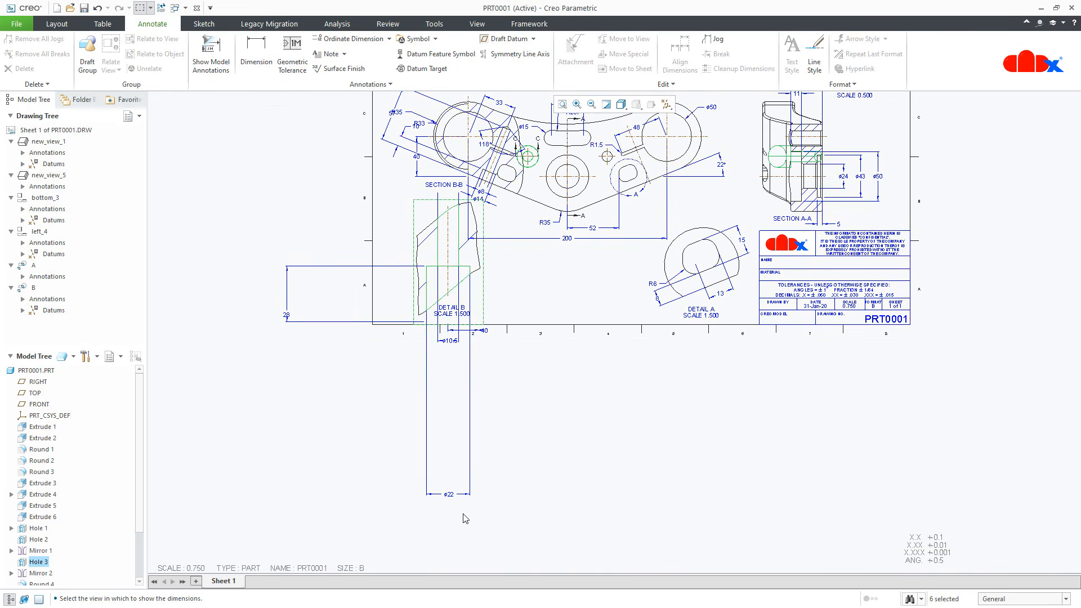
pyautogui.click(454, 494)
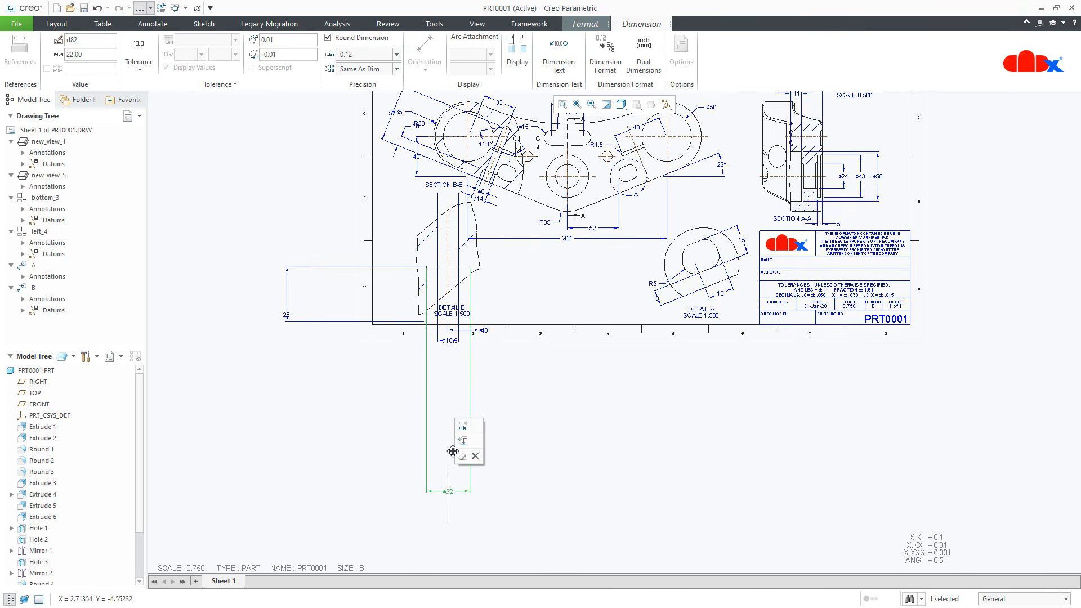
pyautogui.moveTo(454, 494); pyautogui.dragTo(455, 193)
pyautogui.scroll(1, 475, 295)
pyautogui.scroll(3, 475, 295)
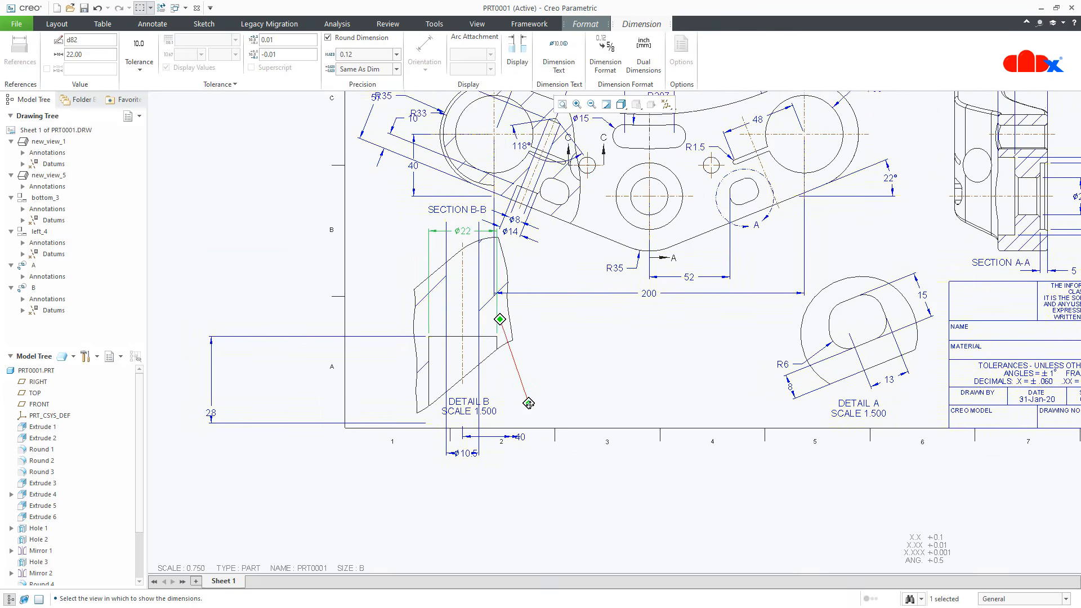
# Shift the Detail B view slightly to the left, clear of the dimensions below Section B-B.
pyautogui.click(425, 381)
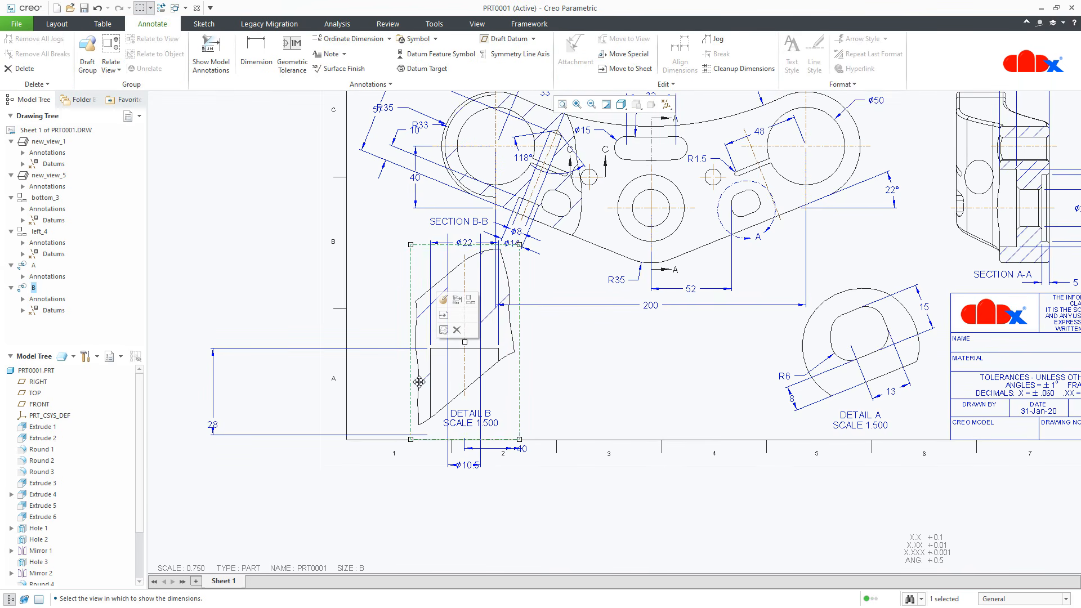
pyautogui.moveTo(419, 382); pyautogui.dragTo(382, 384)
pyautogui.click(547, 392)
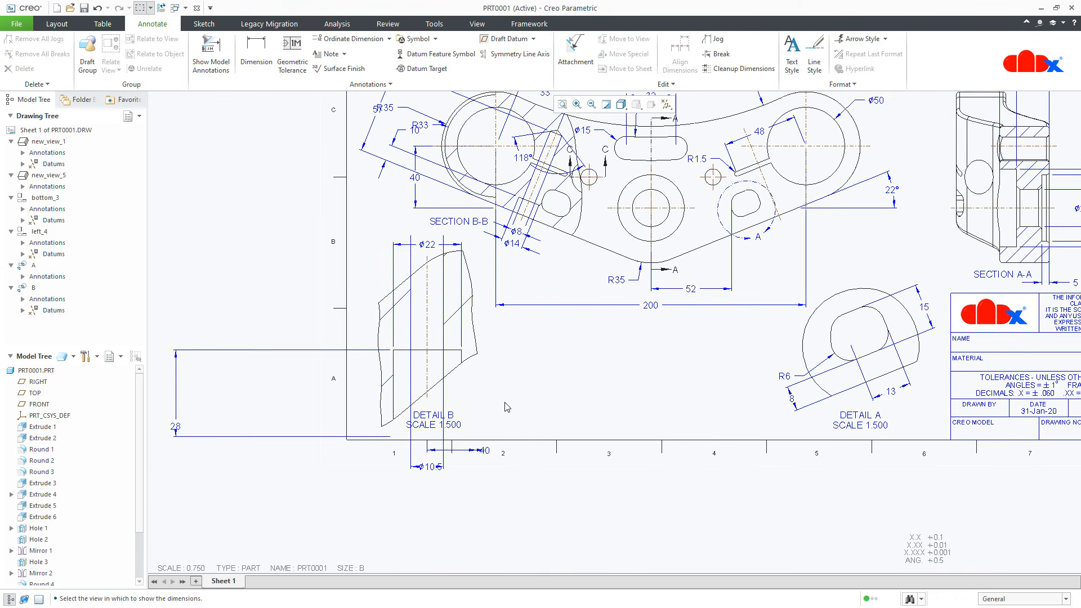
# Move the Ø10.5 dimension from below the sheet to just above Detail B, beside the Ø22 dimension.
pyautogui.click(433, 467)
pyautogui.moveTo(432, 467); pyautogui.dragTo(426, 252)
pyautogui.click(558, 369)
pyautogui.scroll(-4, 439, 259)
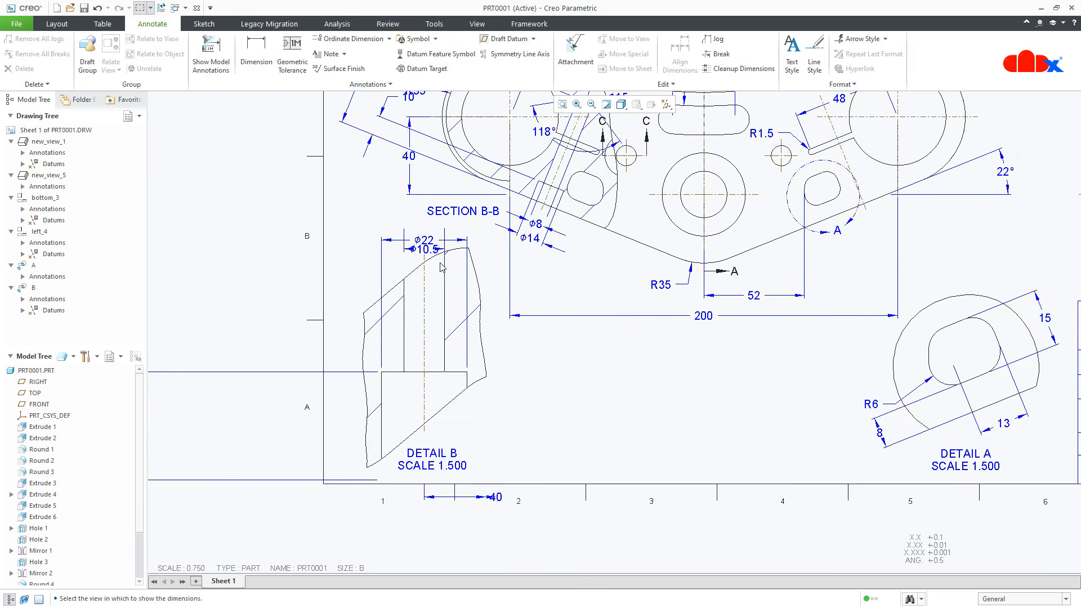
# Adjust the extension line ends of the Ø10.5 dimension and place the dimension centred just above Detail B.
pyautogui.click(422, 238)
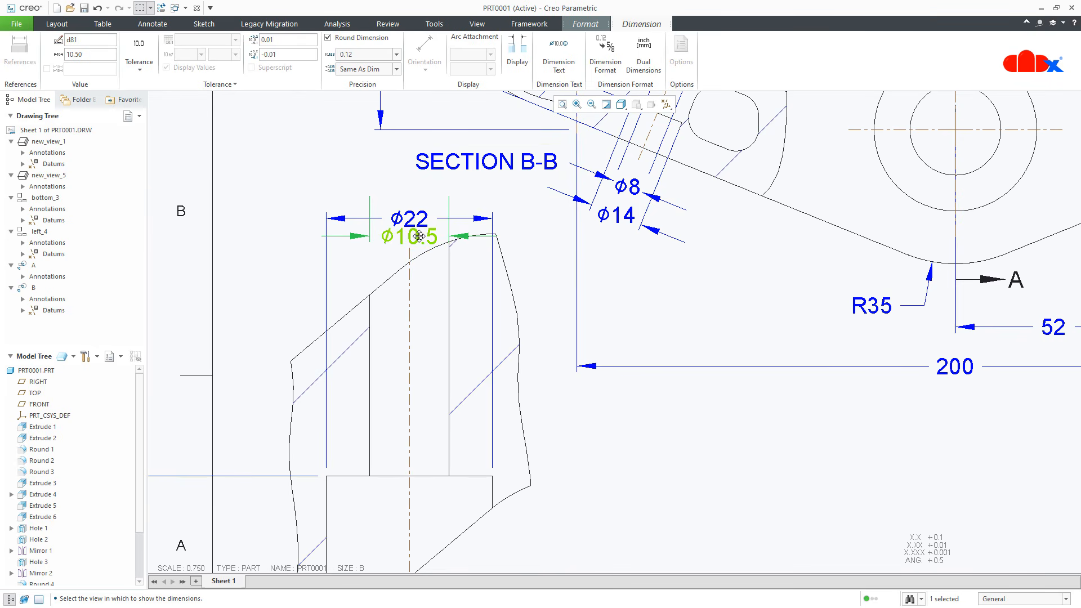
pyautogui.moveTo(417, 236); pyautogui.dragTo(401, 158)
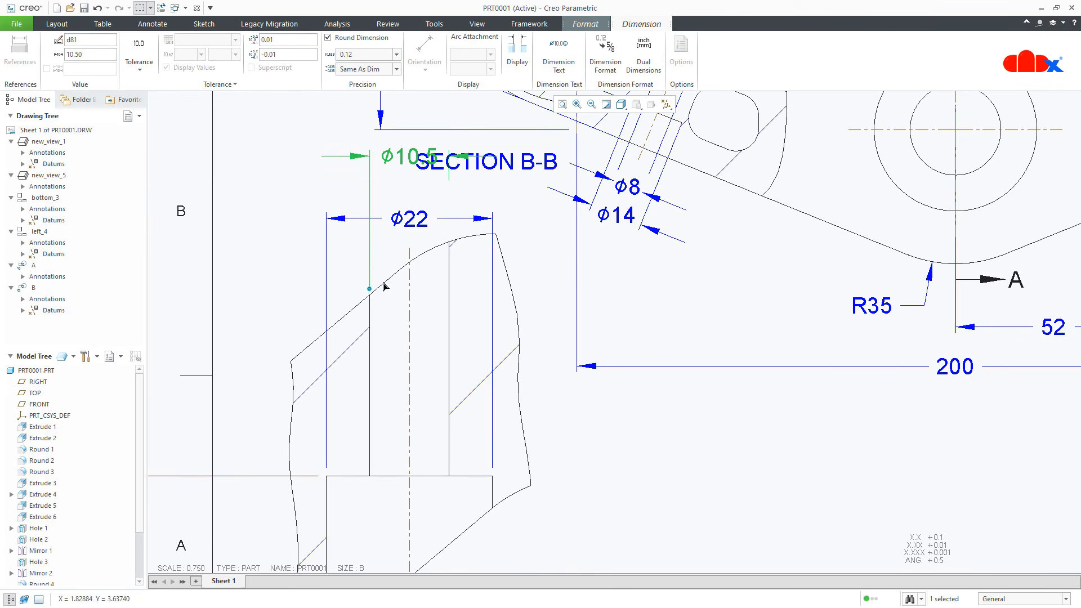
pyautogui.moveTo(448, 182); pyautogui.dragTo(458, 218)
pyautogui.moveTo(414, 157); pyautogui.dragTo(415, 231)
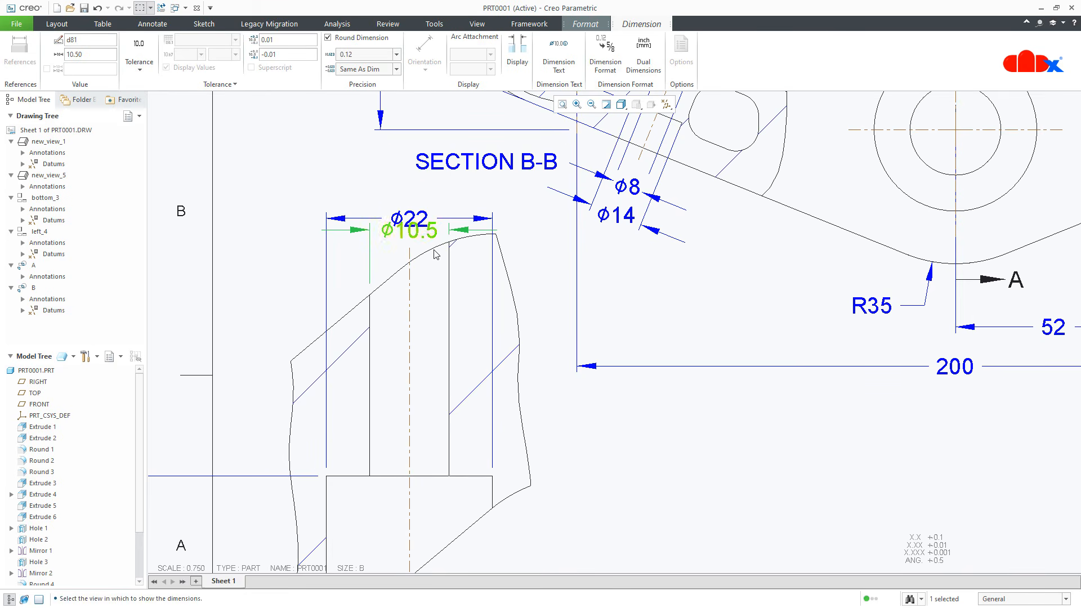
pyautogui.click(629, 473)
pyautogui.scroll(2, 629, 471)
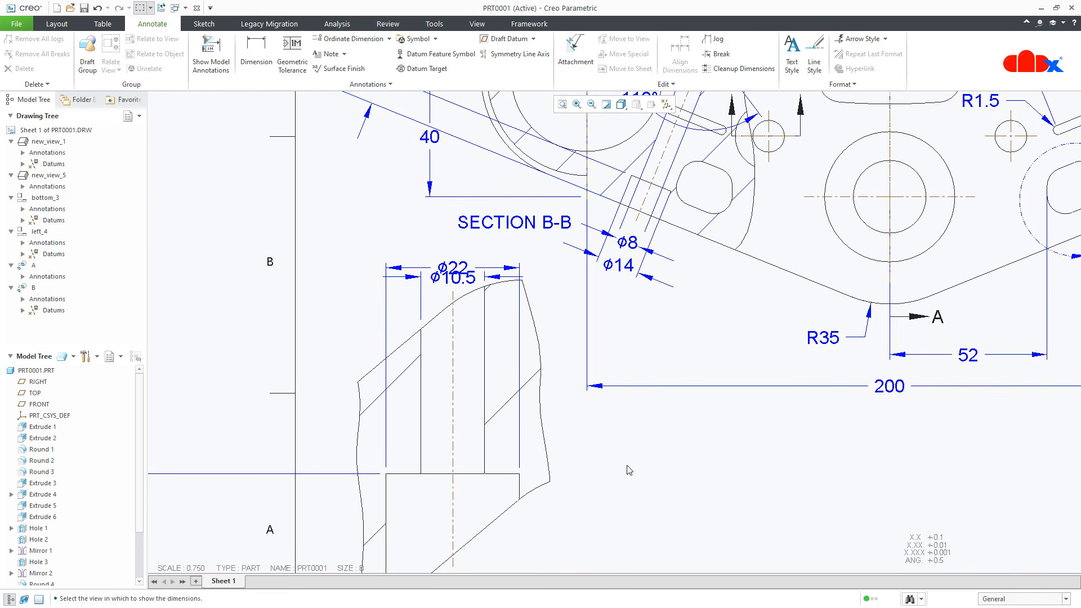
# Raise the Ø22 dimension slightly so it sits clear above the Ø10.5 dimension.
pyautogui.click(453, 267)
pyautogui.moveTo(453, 267); pyautogui.dragTo(453, 243)
pyautogui.scroll(2, 634, 470)
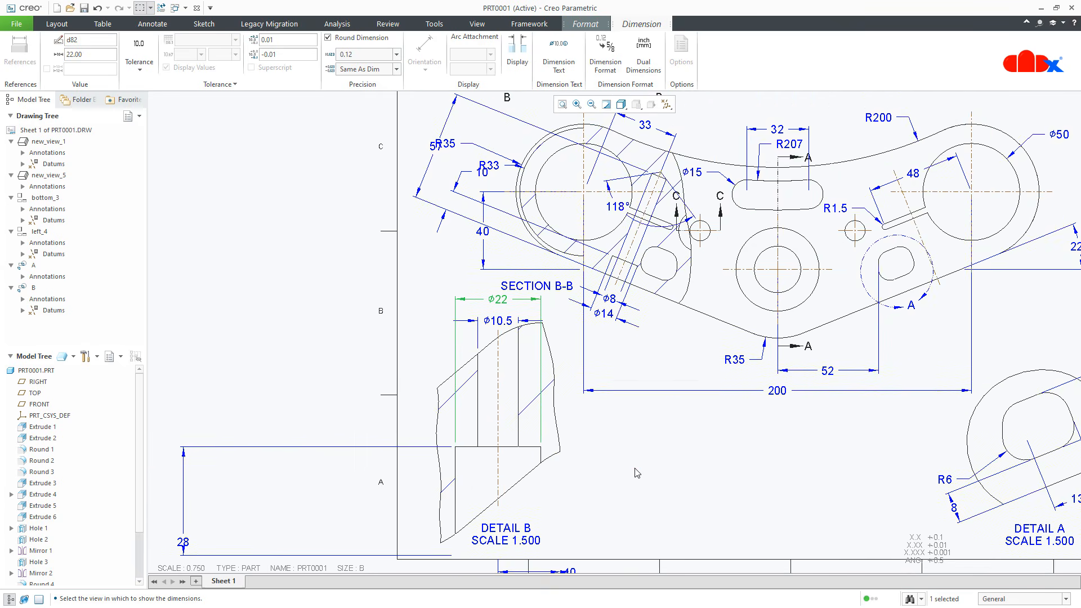
# Move the 28 dimension from outside the sheet to the right side of Detail B.
pyautogui.moveTo(636, 473); pyautogui.dragTo(624, 358, button='middle')
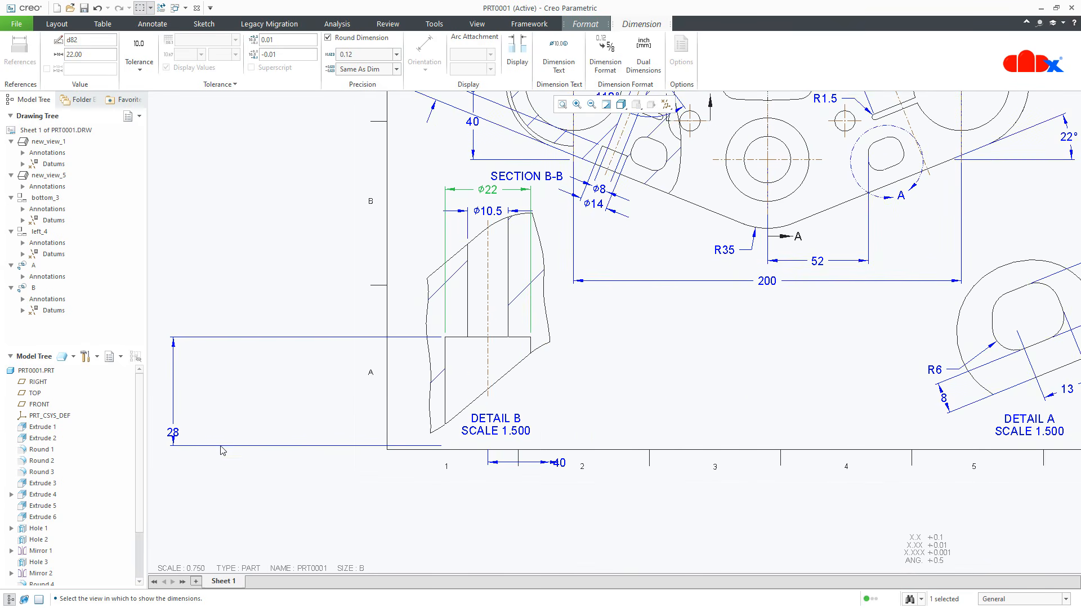
pyautogui.click(174, 434)
pyautogui.moveTo(174, 434)
pyautogui.mouseDown()
pyautogui.moveTo(217, 407)
pyautogui.moveTo(576, 363)
pyautogui.mouseUp()
pyautogui.click(656, 406)
pyautogui.scroll(1, 657, 406)
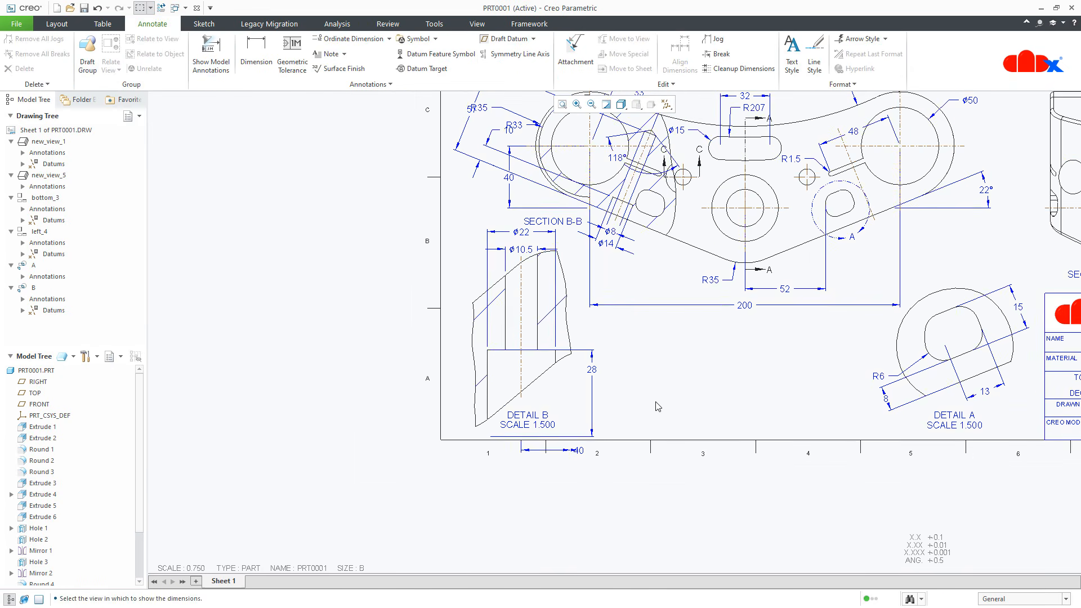
# Move the 40 dimension below the sheet border, then transfer it from Detail B to the main view containing Section B-B.
pyautogui.click(578, 452)
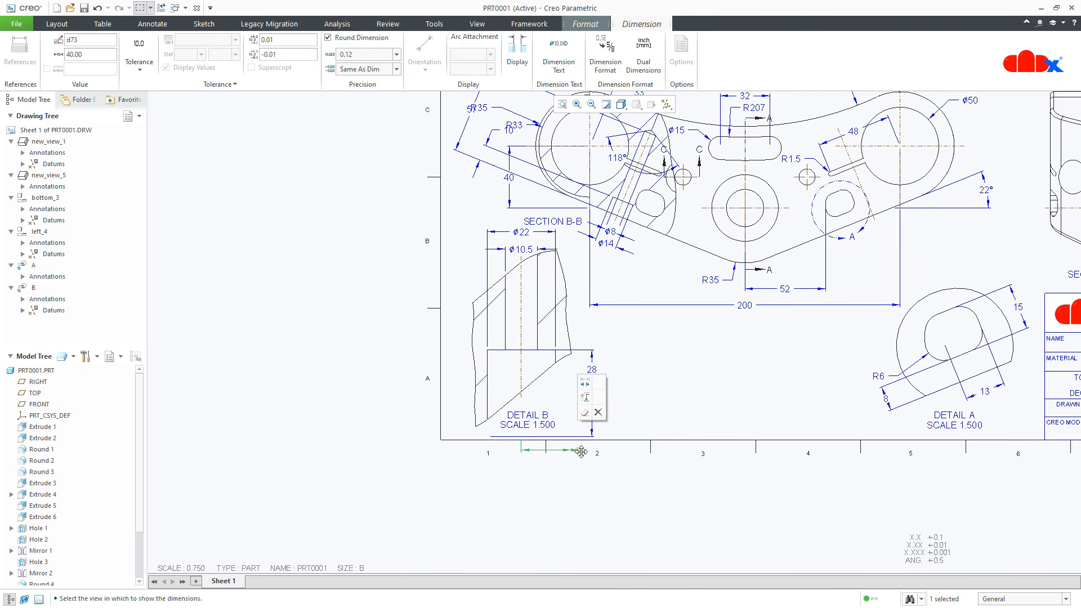
pyautogui.moveTo(581, 451); pyautogui.dragTo(581, 491)
pyautogui.scroll(2, 596, 494)
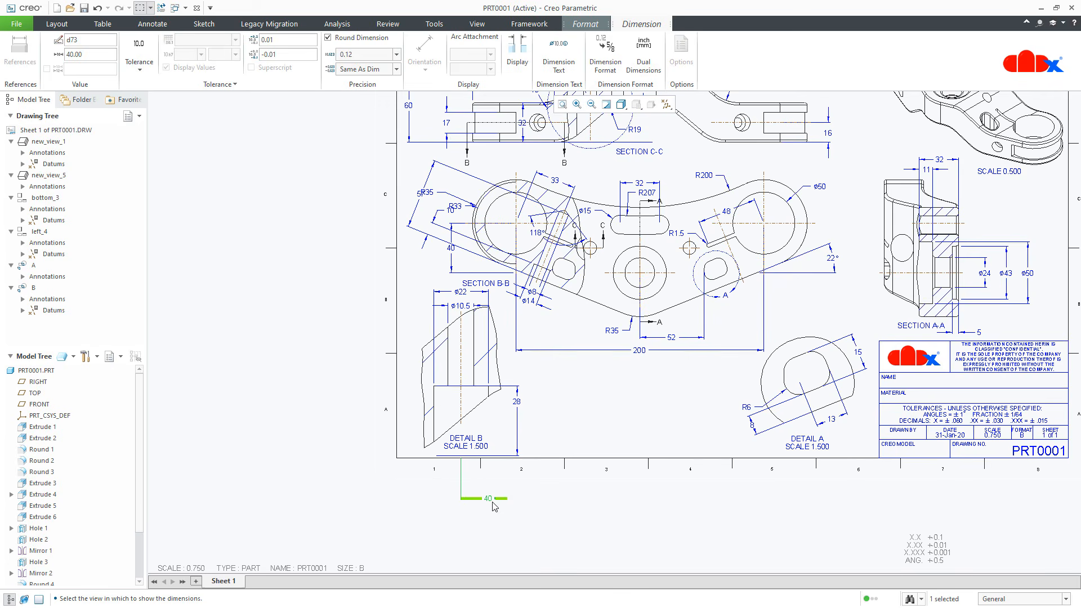
pyautogui.click(489, 505)
pyautogui.click(488, 499)
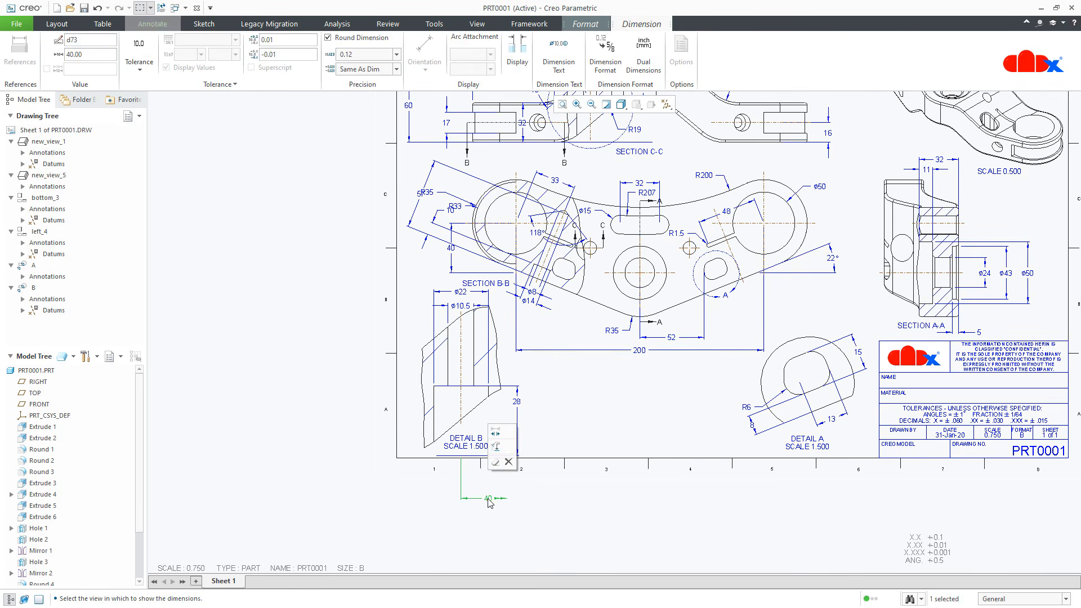
pyautogui.click(499, 450)
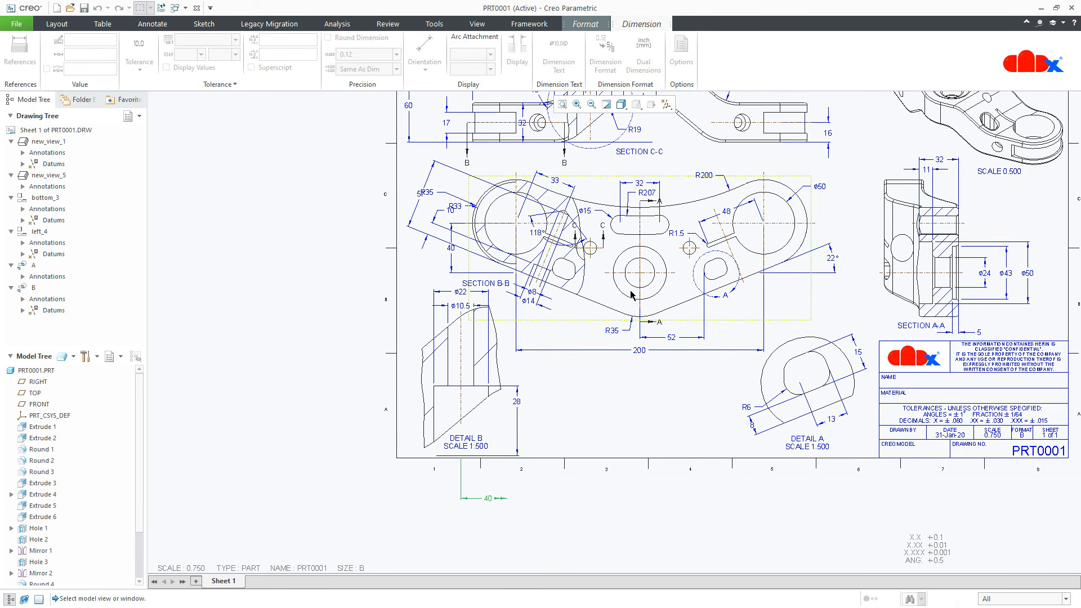
pyautogui.click(631, 295)
# Move the 28 dimension to the left side of Detail B.
pyautogui.scroll(-2, 519, 442)
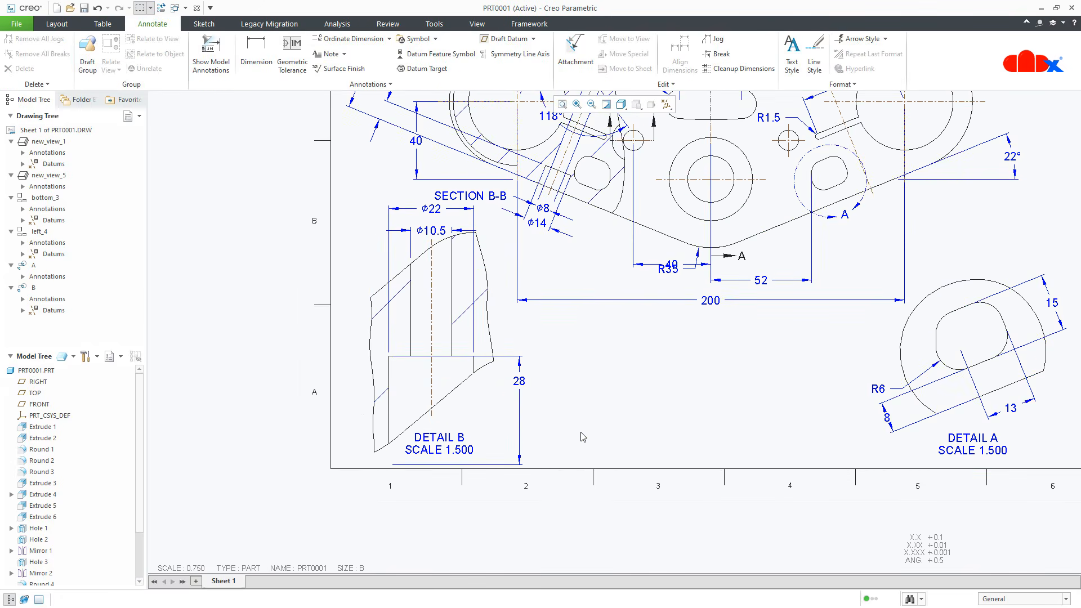
pyautogui.moveTo(542, 459); pyautogui.dragTo(521, 488, button='middle')
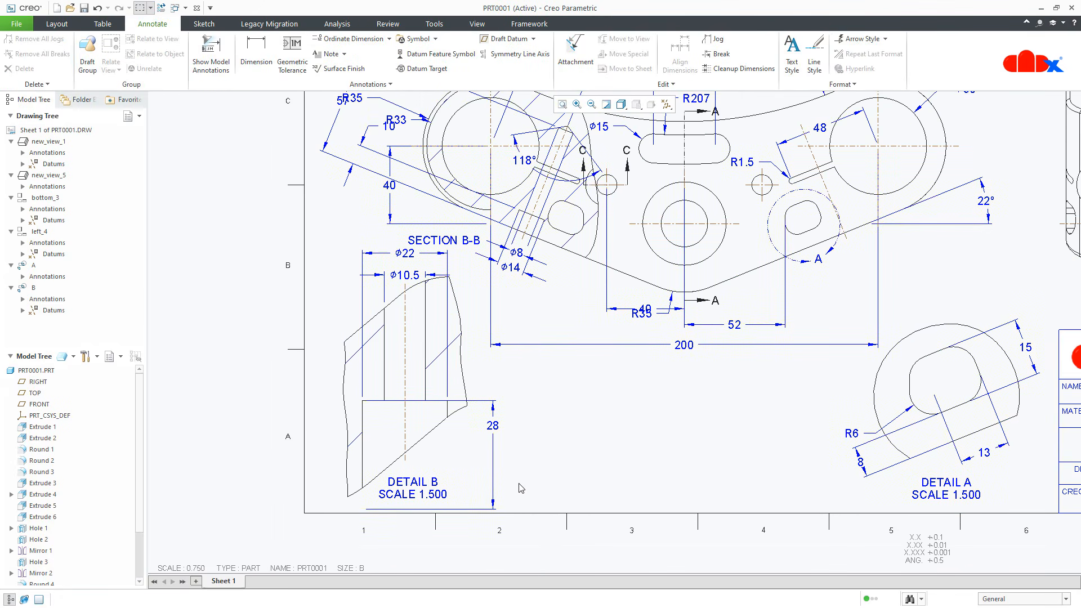
pyautogui.scroll(2, 528, 479)
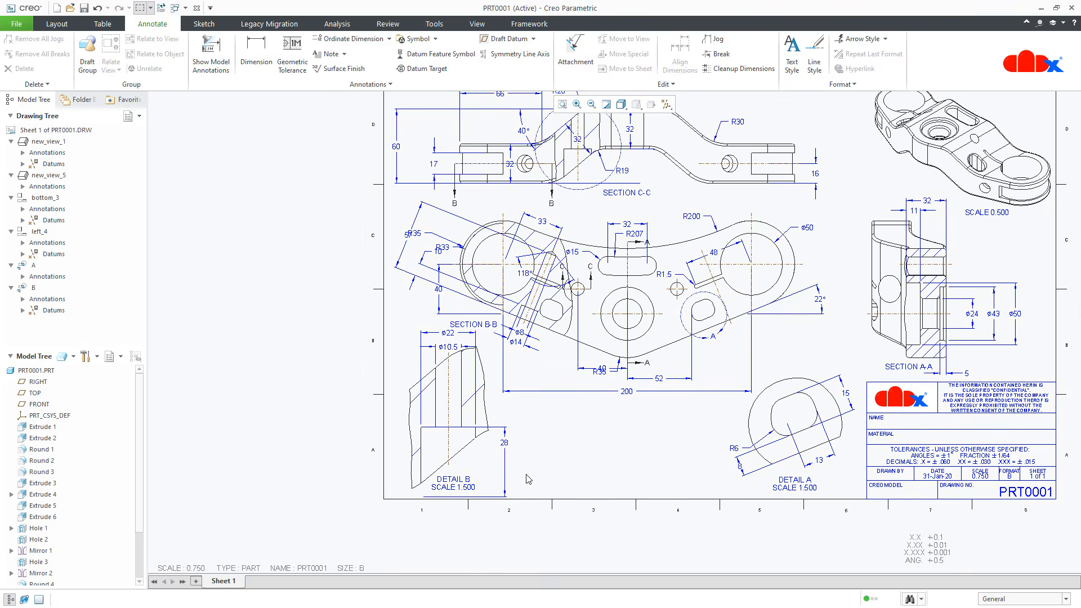
pyautogui.moveTo(528, 479); pyautogui.dragTo(482, 493, button='middle')
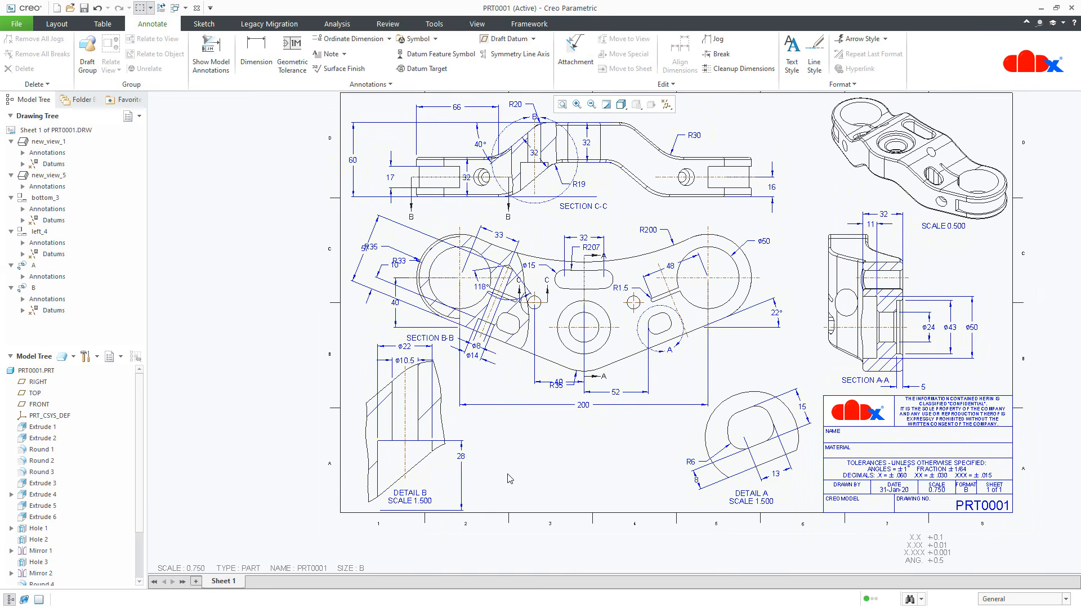
pyautogui.scroll(-1, 512, 457)
pyautogui.click(460, 458)
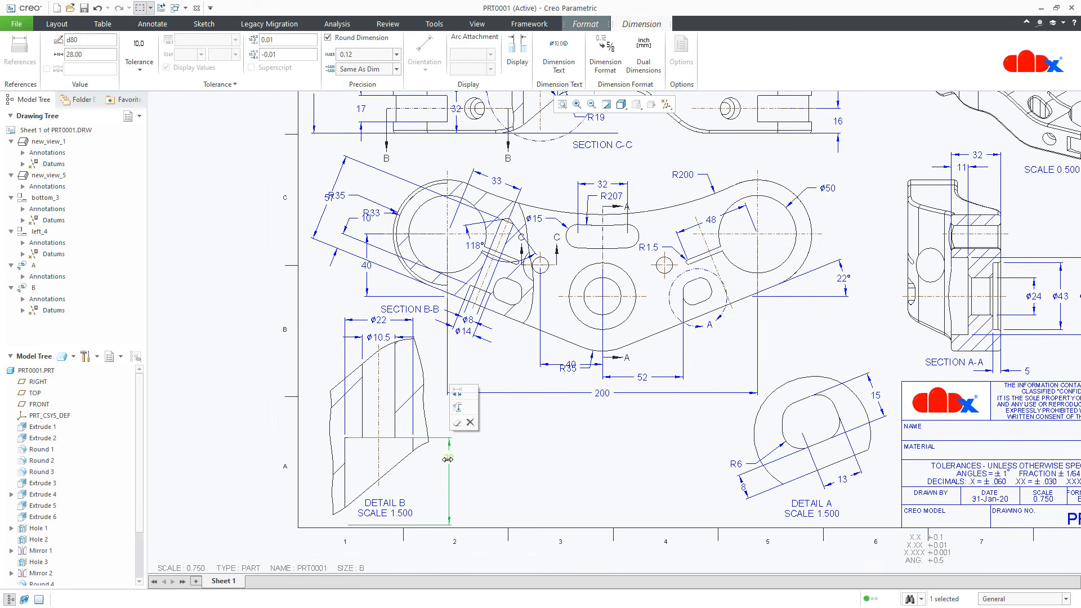
pyautogui.moveTo(449, 469); pyautogui.dragTo(323, 478)
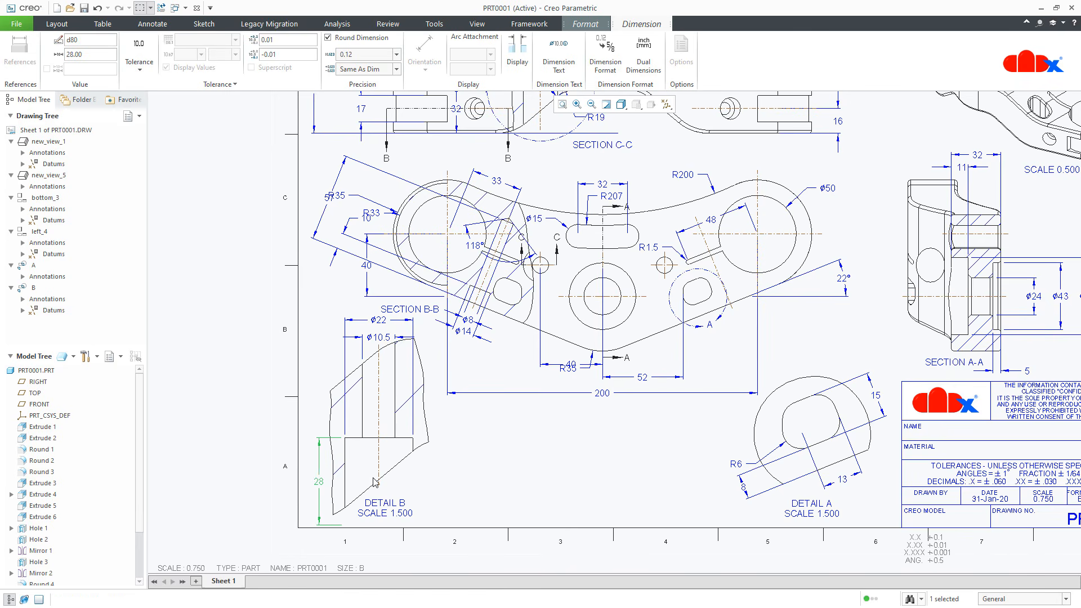
# Set the custom scale of the Detail B view to 1.
pyautogui.doubleClick(409, 477)
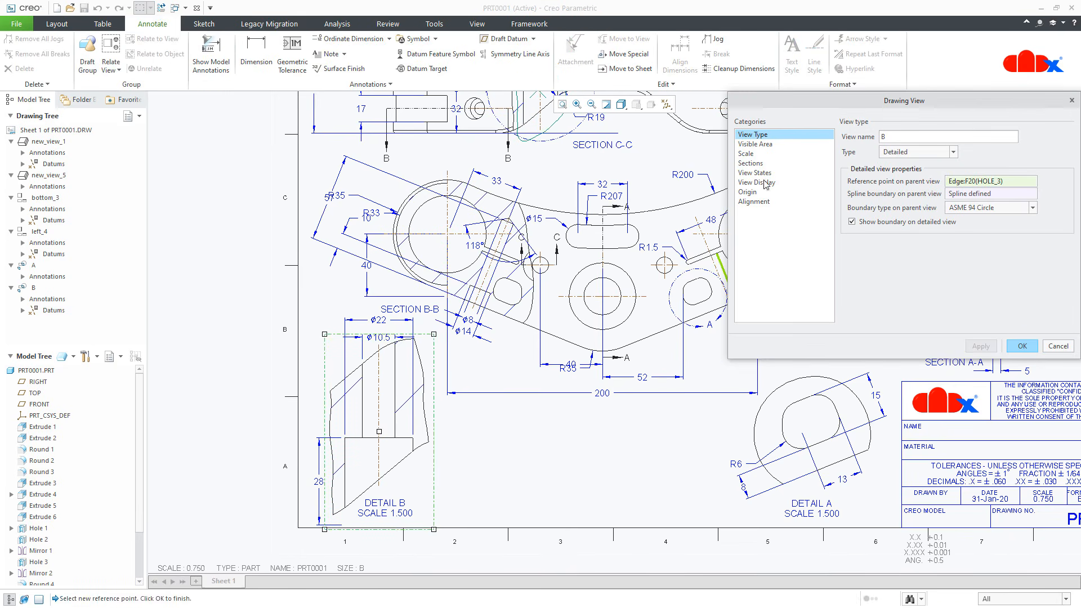
pyautogui.click(747, 153)
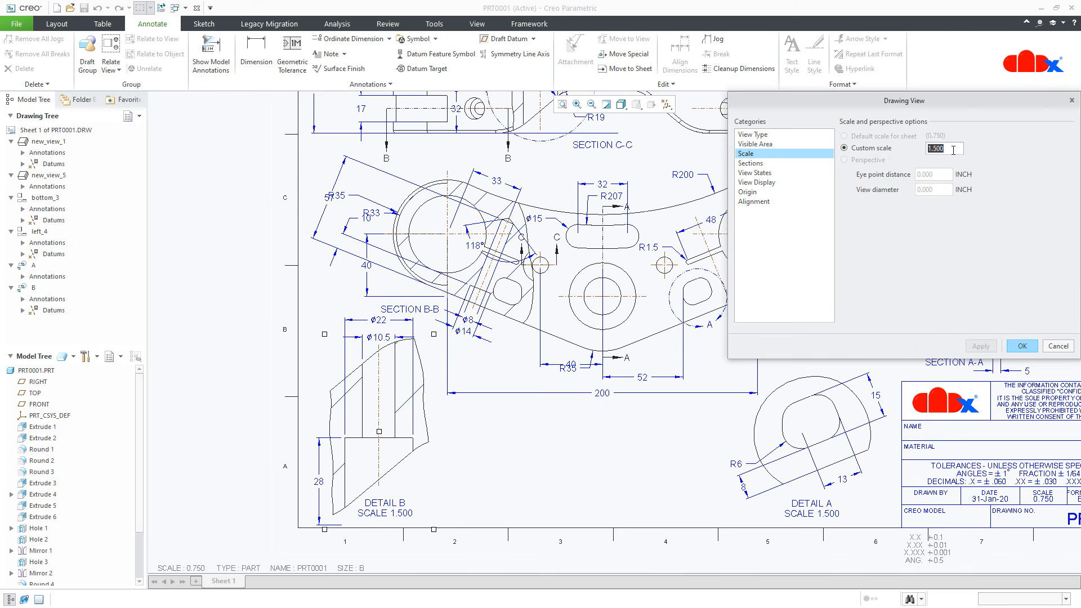
pyautogui.write('1')
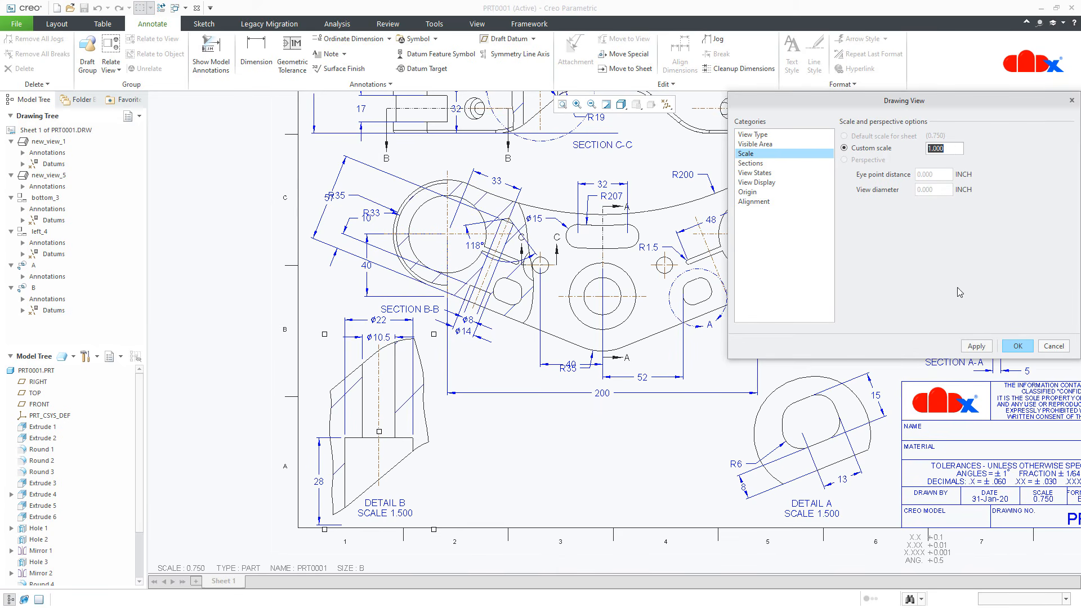
pyautogui.click(985, 347)
pyautogui.click(1020, 346)
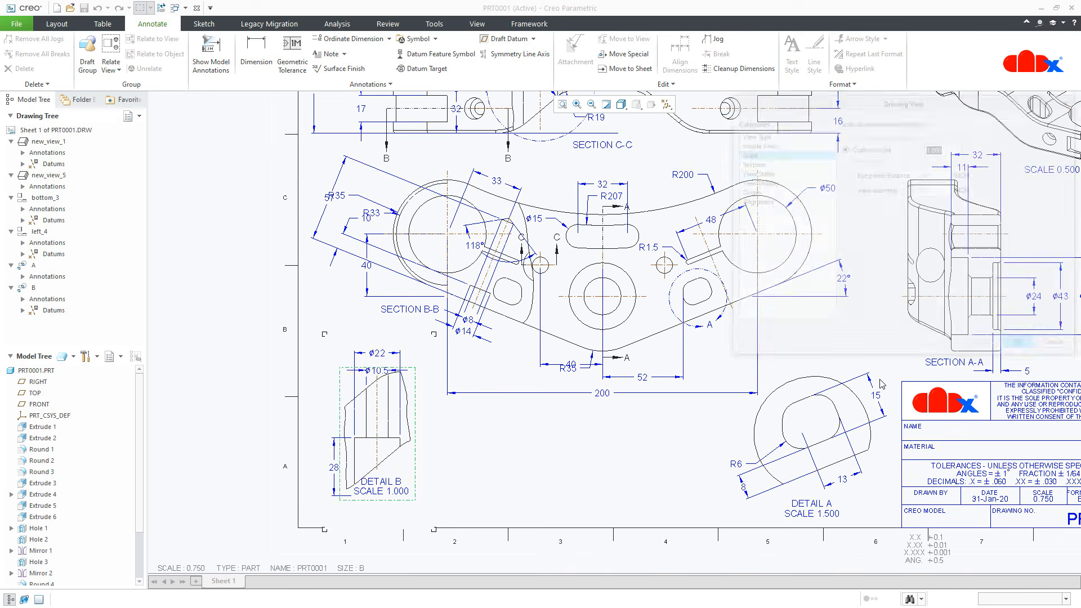
# Shift the Detail B view slightly downward within the lower-left corner of the sheet.
pyautogui.scroll(-3, 566, 395)
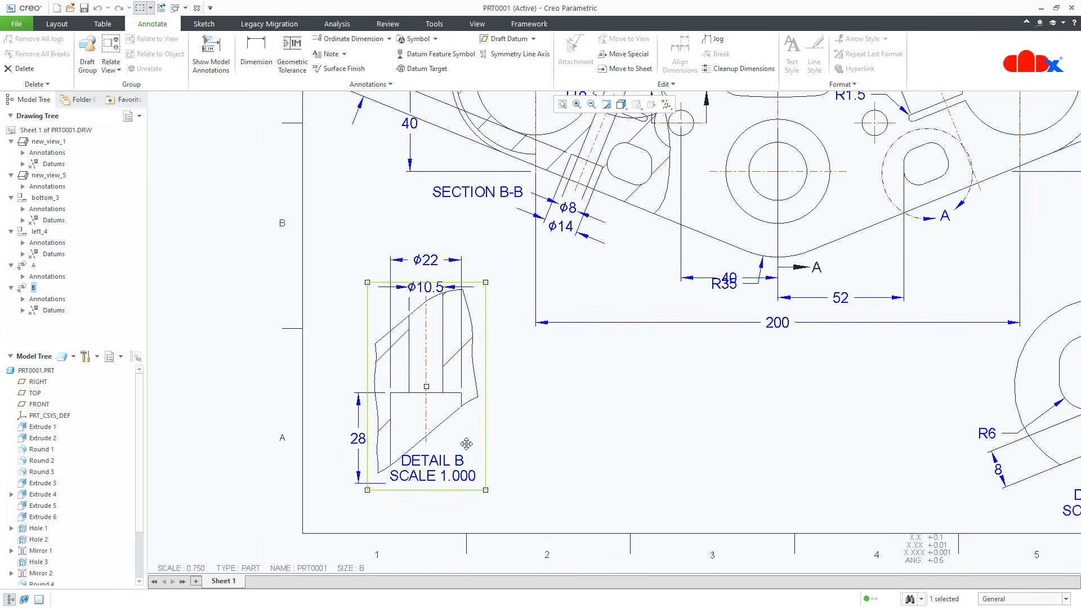
pyautogui.moveTo(469, 445); pyautogui.dragTo(472, 455)
pyautogui.click(560, 431)
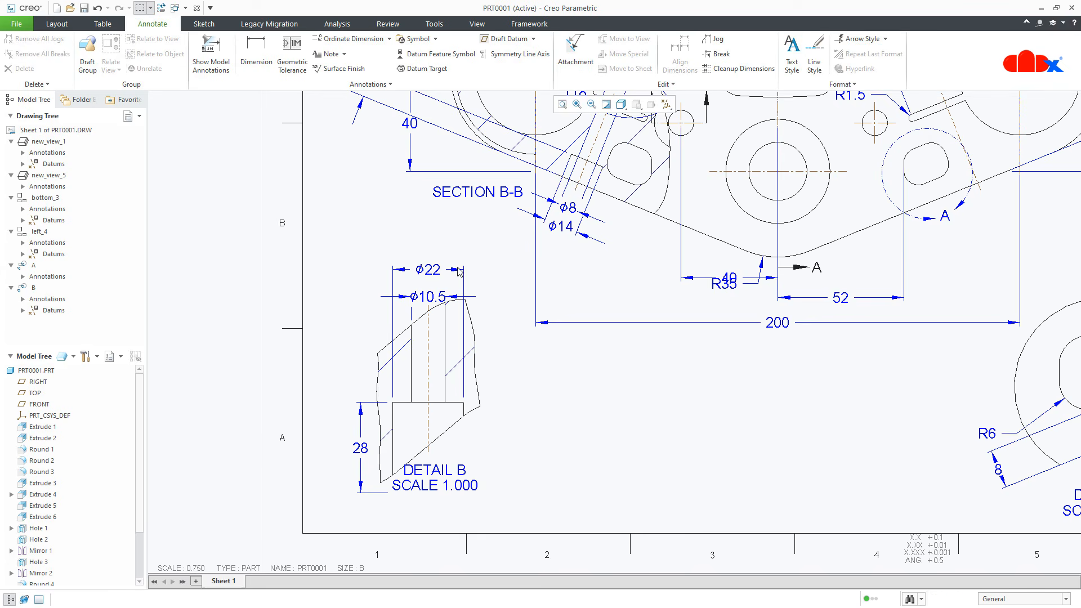
# Raise the Ø22 and Ø10.5 dimensions a little so they are clear of Detail B's outline.
pyautogui.click(430, 275)
pyautogui.moveTo(431, 274); pyautogui.dragTo(431, 256)
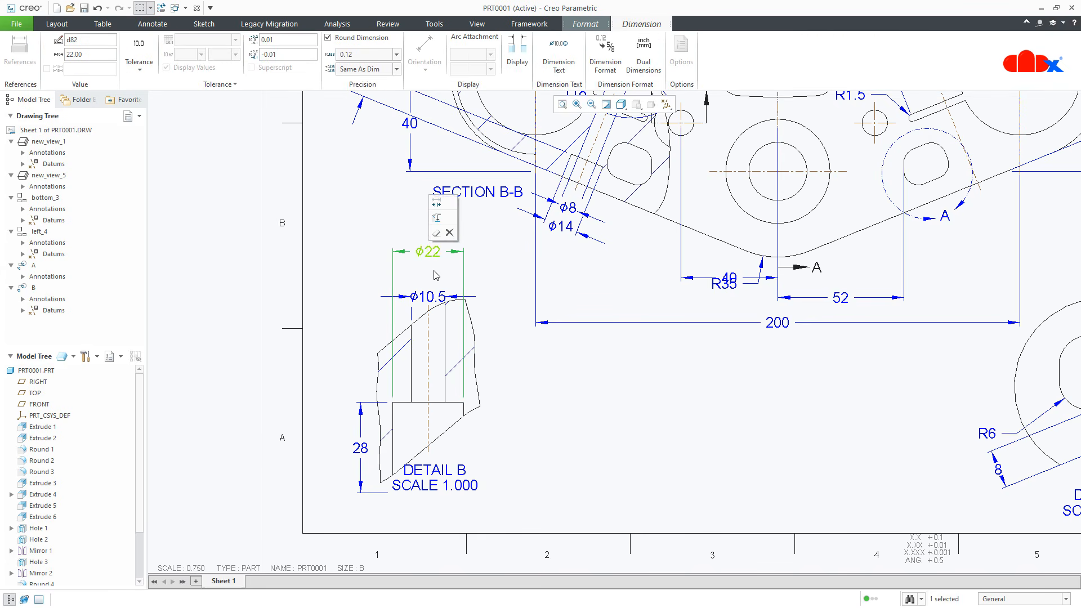
pyautogui.click(431, 298)
pyautogui.moveTo(431, 298); pyautogui.dragTo(431, 280)
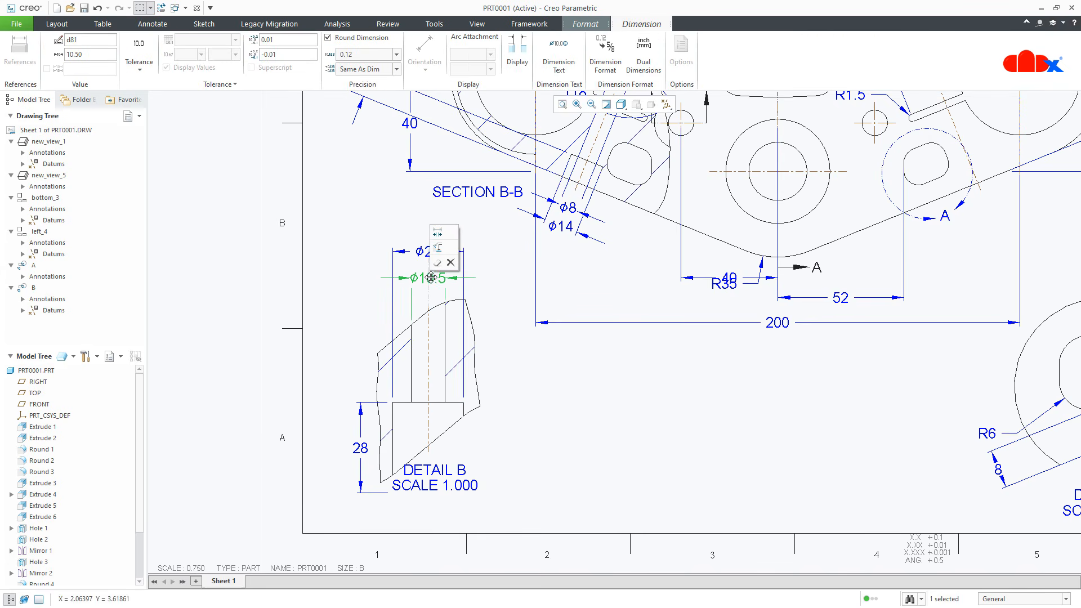
pyautogui.click(530, 358)
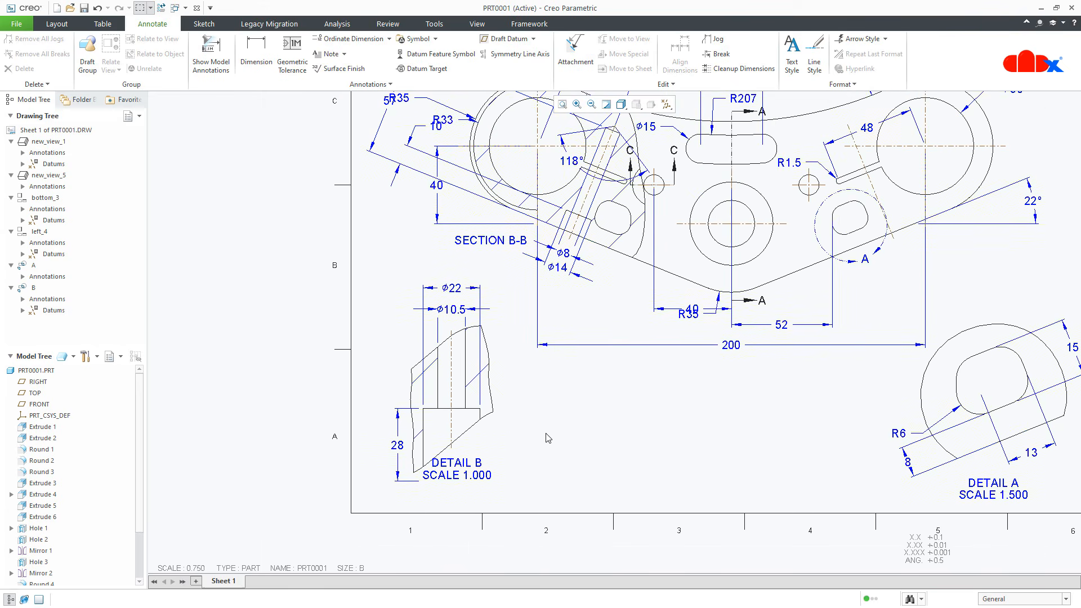
# Delete the 40 dimension that overlaps the R35 dimension beneath the main view.
pyautogui.scroll(3, 547, 439)
pyautogui.scroll(1, 567, 476)
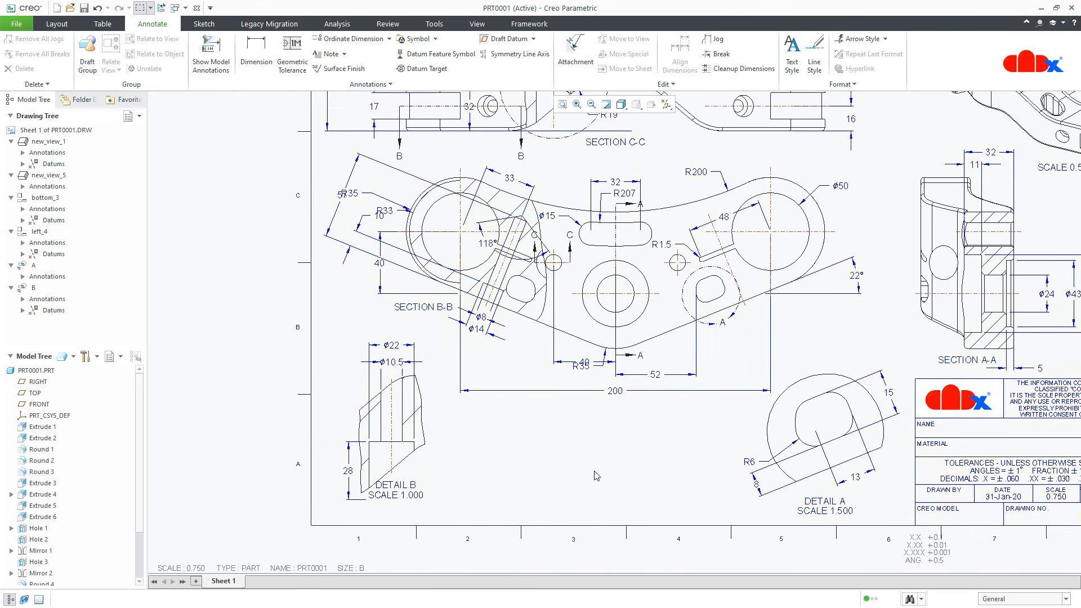
pyautogui.moveTo(599, 469); pyautogui.dragTo(545, 485, button='middle')
pyautogui.scroll(-3, 538, 400)
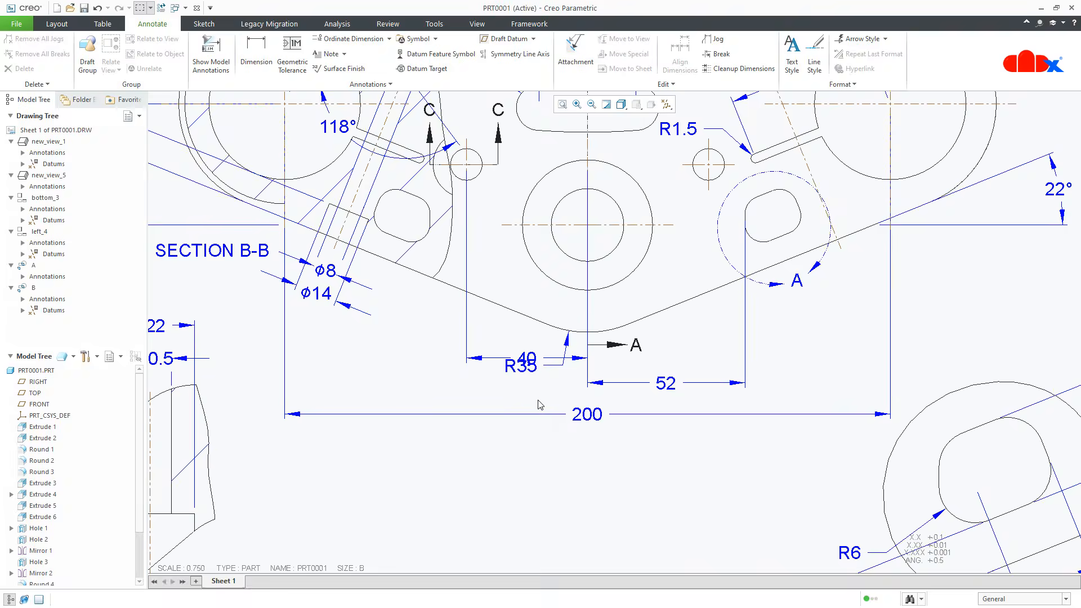
pyautogui.click(524, 359)
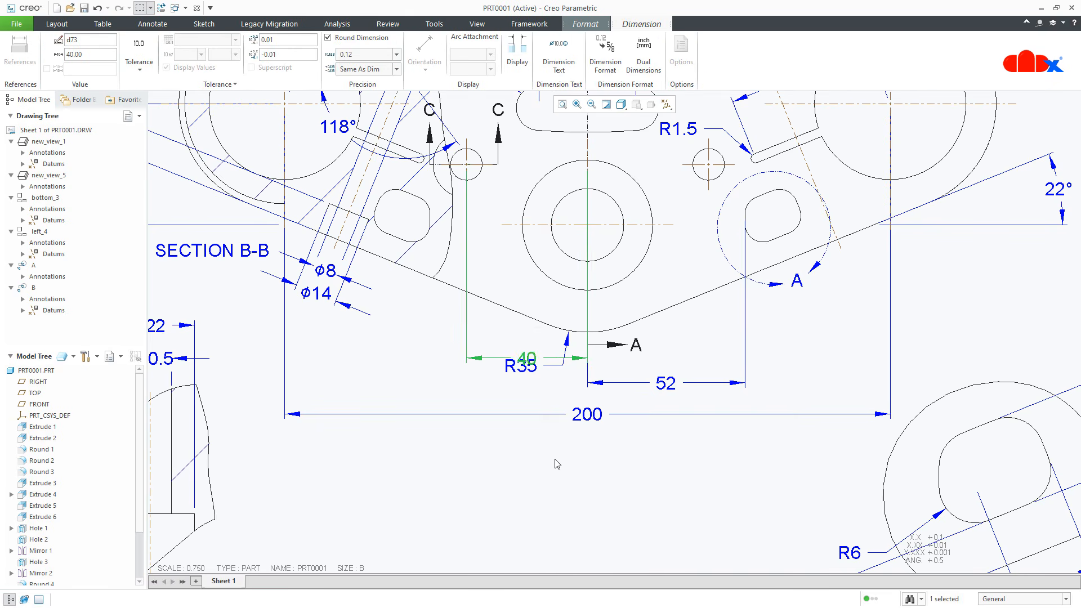
pyautogui.scroll(1, 557, 464)
pyautogui.press('Delete')
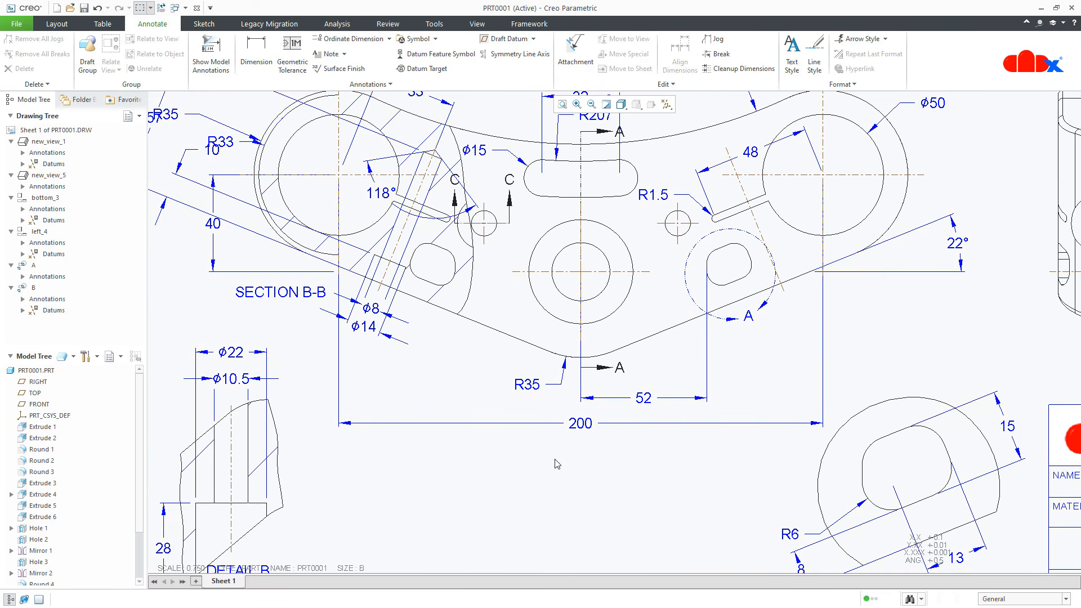
# Dimension the horizontal distance between the centres of the two small holes flanking the central boss, placing it below the main view.
pyautogui.click(256, 51)
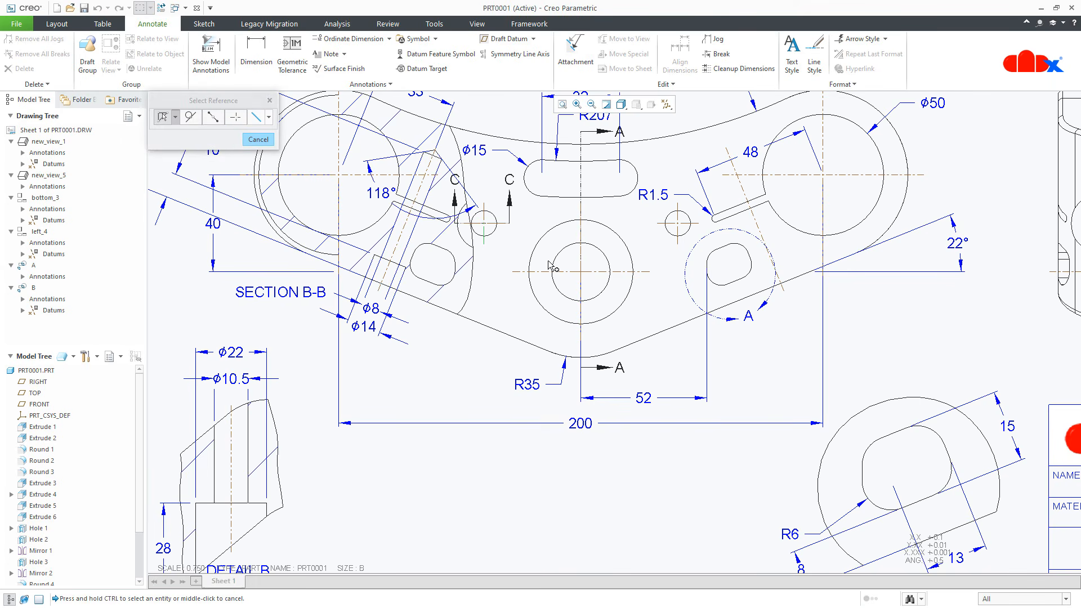
pyautogui.keyDown('ctrl'); pyautogui.click(680, 244); pyautogui.keyUp('ctrl')
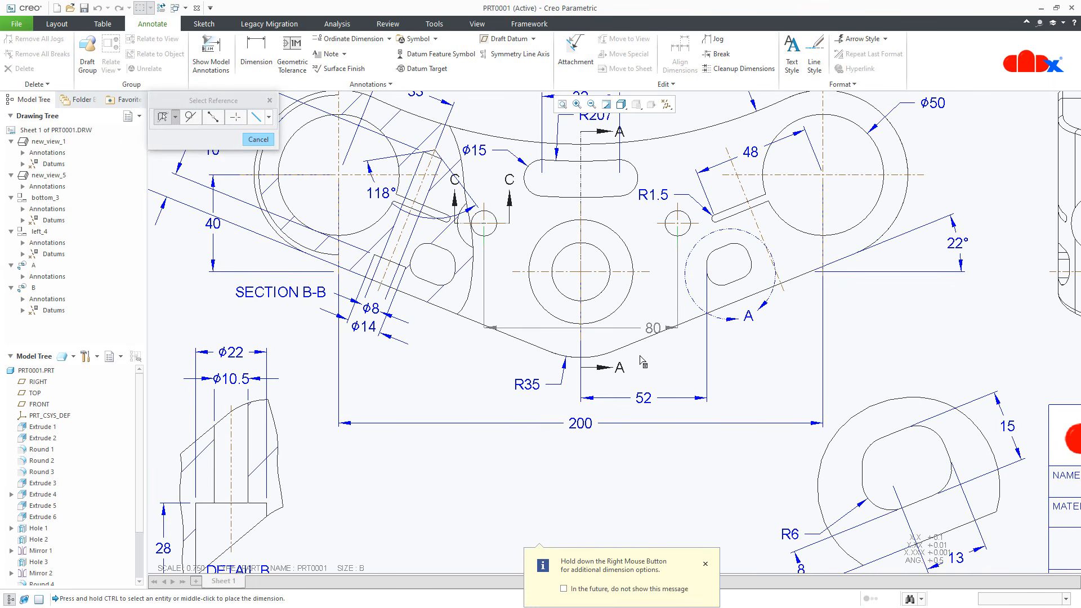
pyautogui.middleClick(580, 428)
pyautogui.middleClick(616, 444)
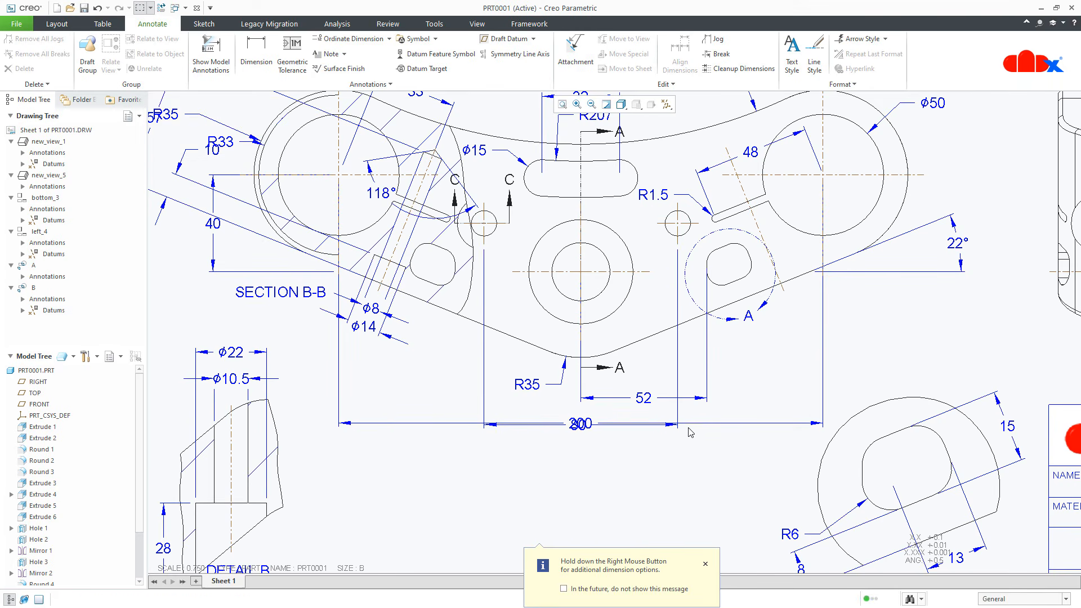
# Move the 200 dimension down so it sits below the new hole-spacing dimension.
pyautogui.click(580, 423)
pyautogui.moveTo(580, 423); pyautogui.dragTo(585, 451)
pyautogui.click(597, 485)
pyautogui.scroll(2, 597, 485)
pyautogui.moveTo(598, 497)
pyautogui.mouseDown(button='middle')
pyautogui.moveTo(590, 425)
pyautogui.moveTo(577, 463)
pyautogui.mouseUp(button='middle')
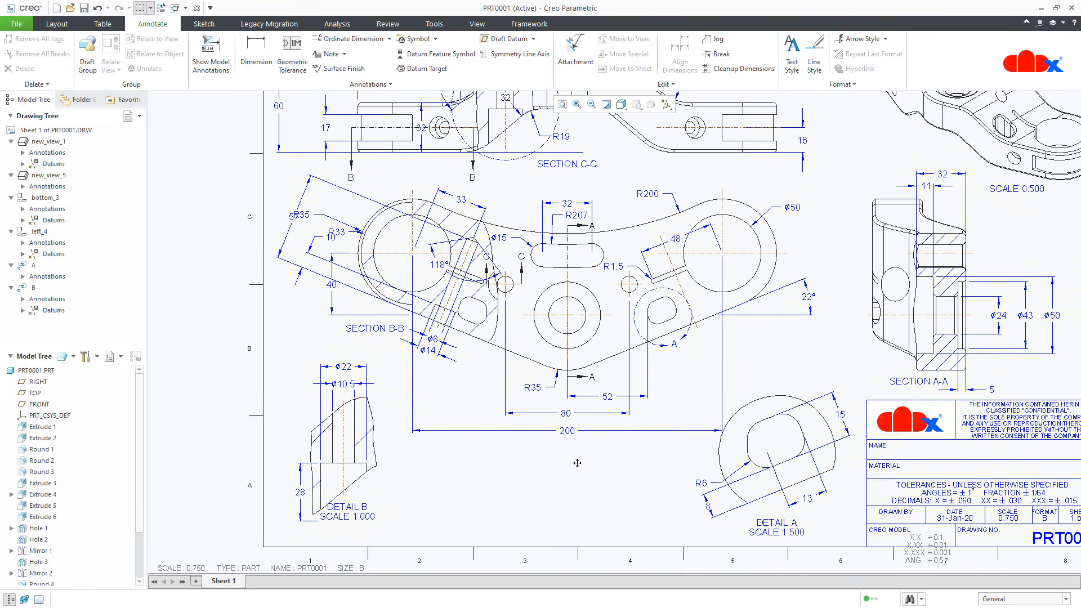
# Show the R2 radius dimension of Round 4 on the Section C-C view through its model annotations.
pyautogui.scroll(1, 578, 469)
pyautogui.moveTo(567, 500); pyautogui.dragTo(555, 510, button='middle')
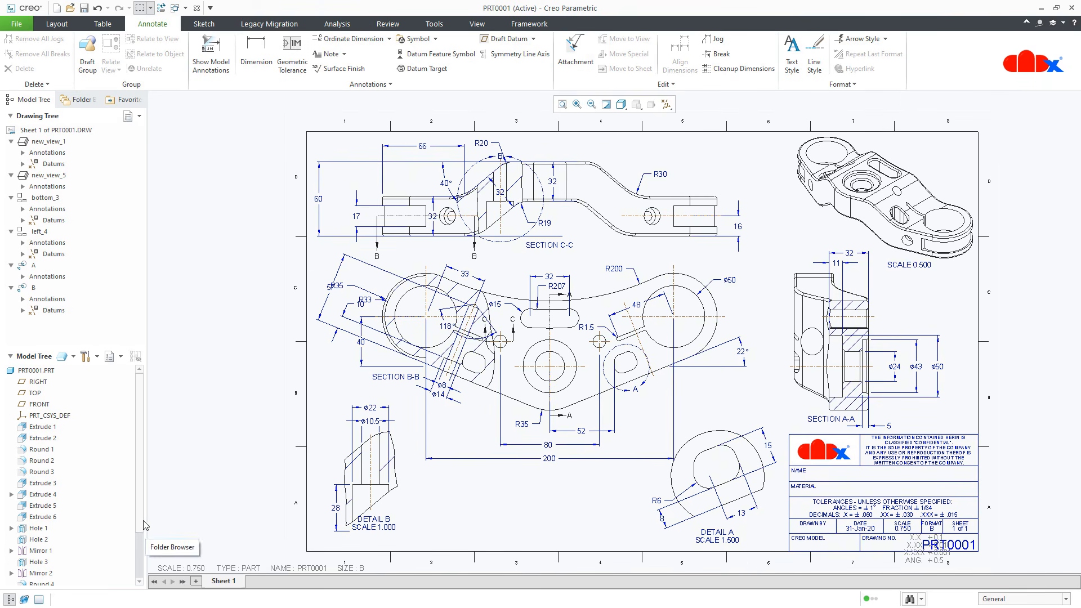
pyautogui.moveTo(140, 526); pyautogui.dragTo(141, 571)
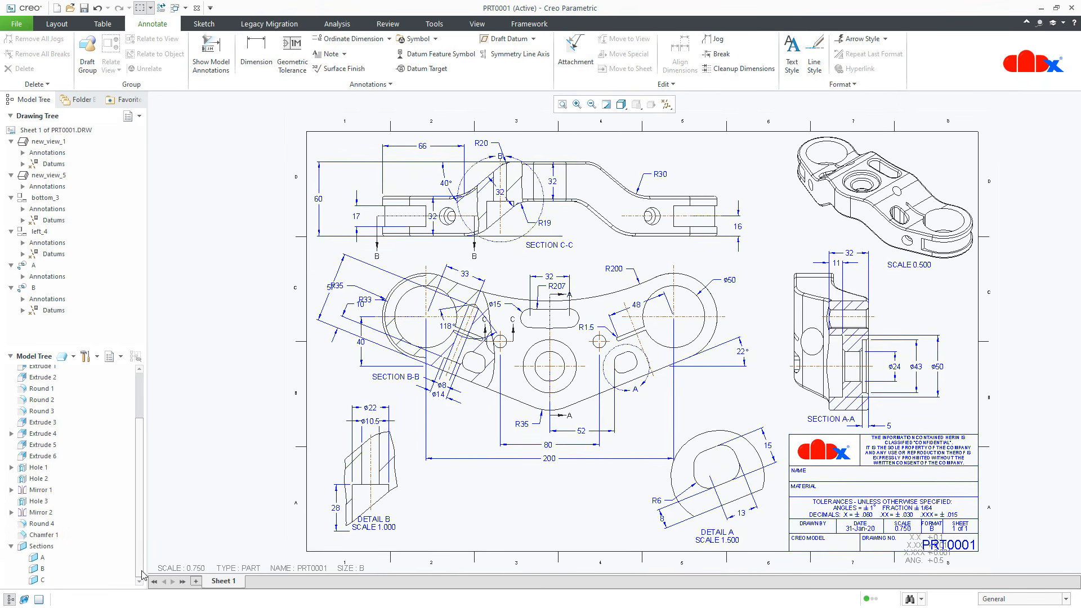
pyautogui.click(40, 525)
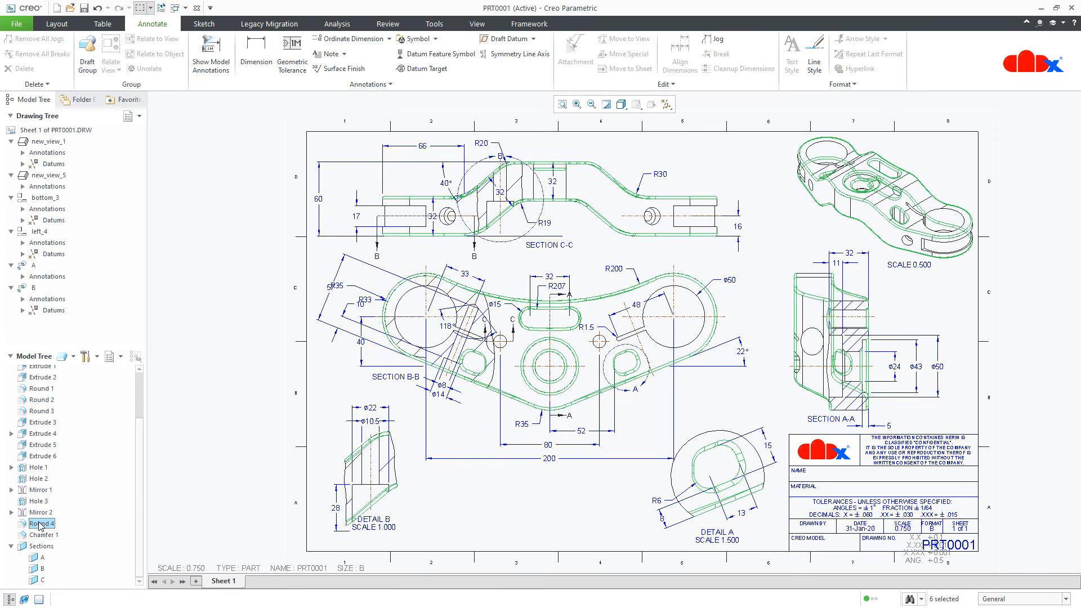
pyautogui.rightClick(43, 524)
pyautogui.click(62, 541)
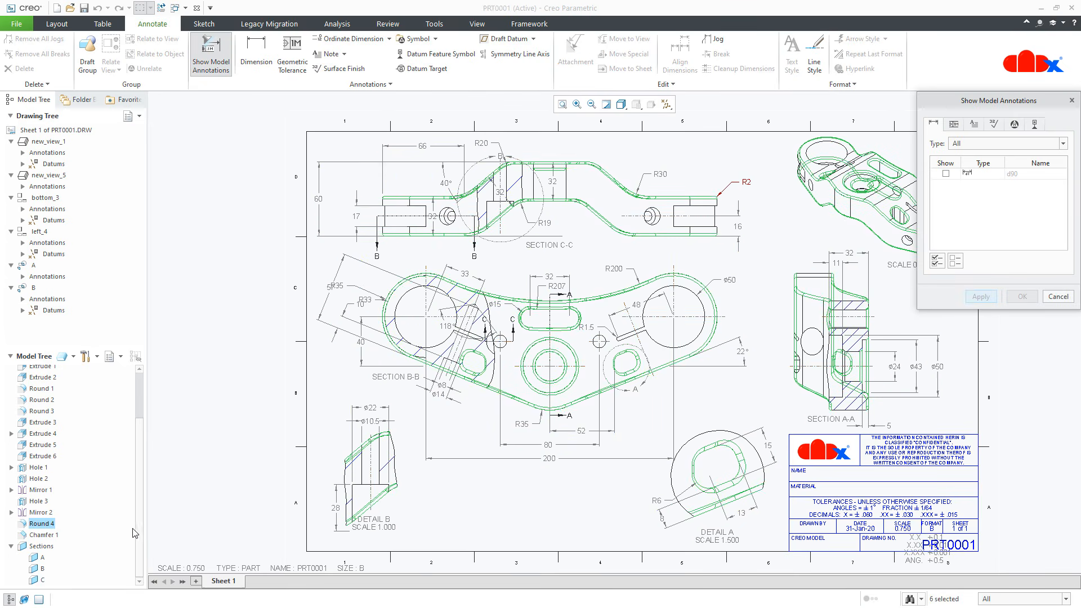
pyautogui.click(745, 183)
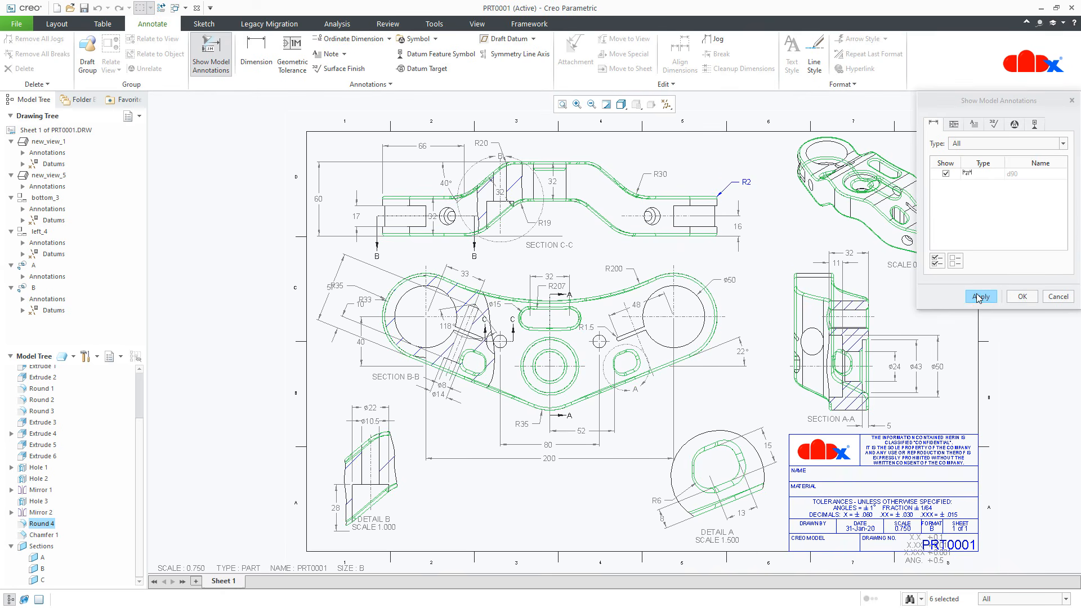
pyautogui.click(980, 297)
pyautogui.click(1051, 298)
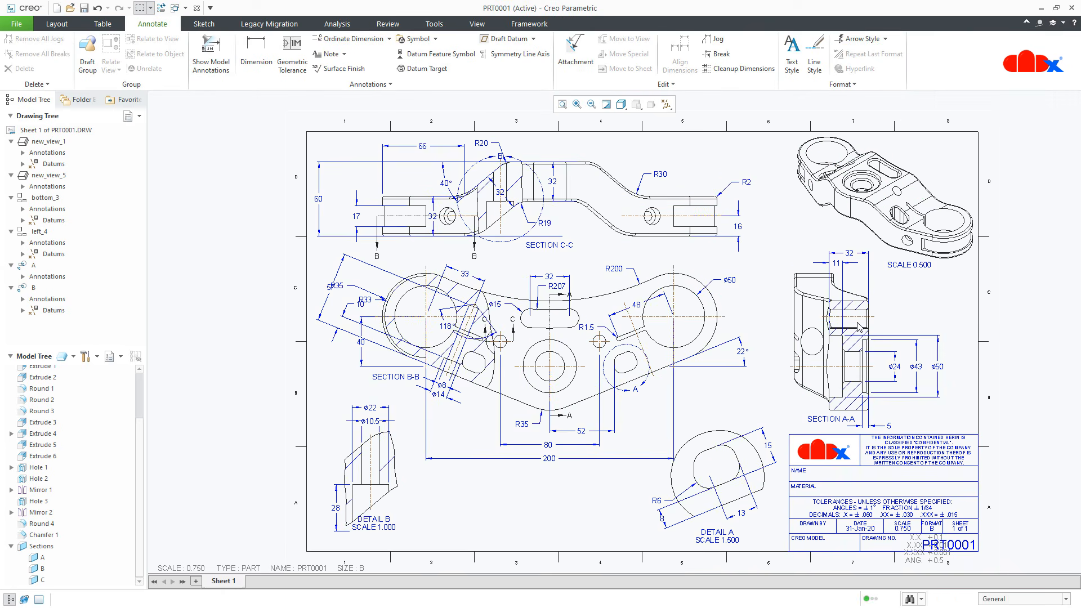
pyautogui.rightClick(31, 537)
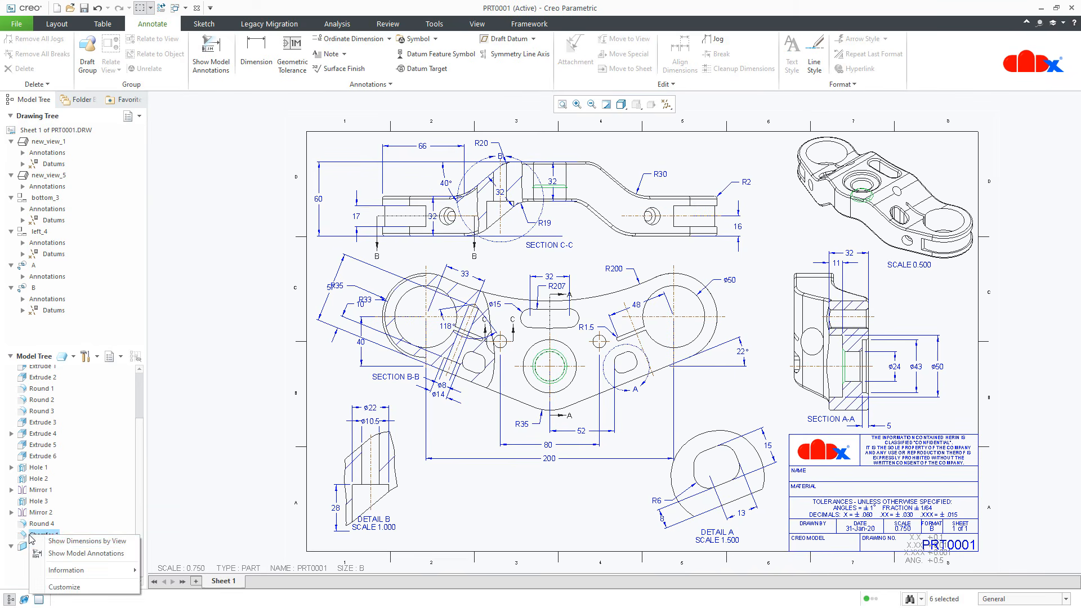
pyautogui.click(65, 559)
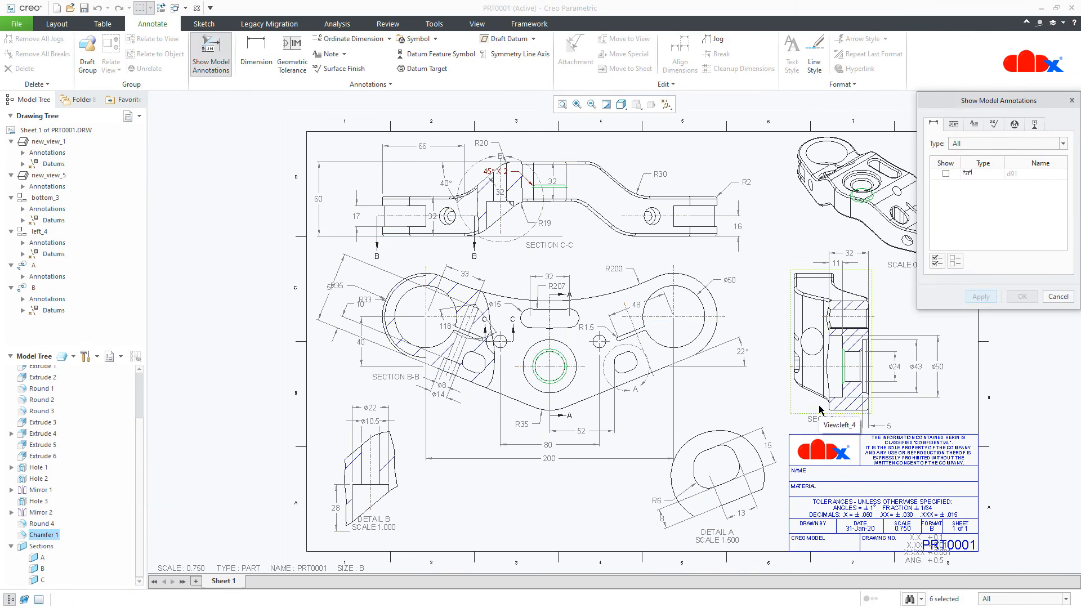
pyautogui.click(1058, 297)
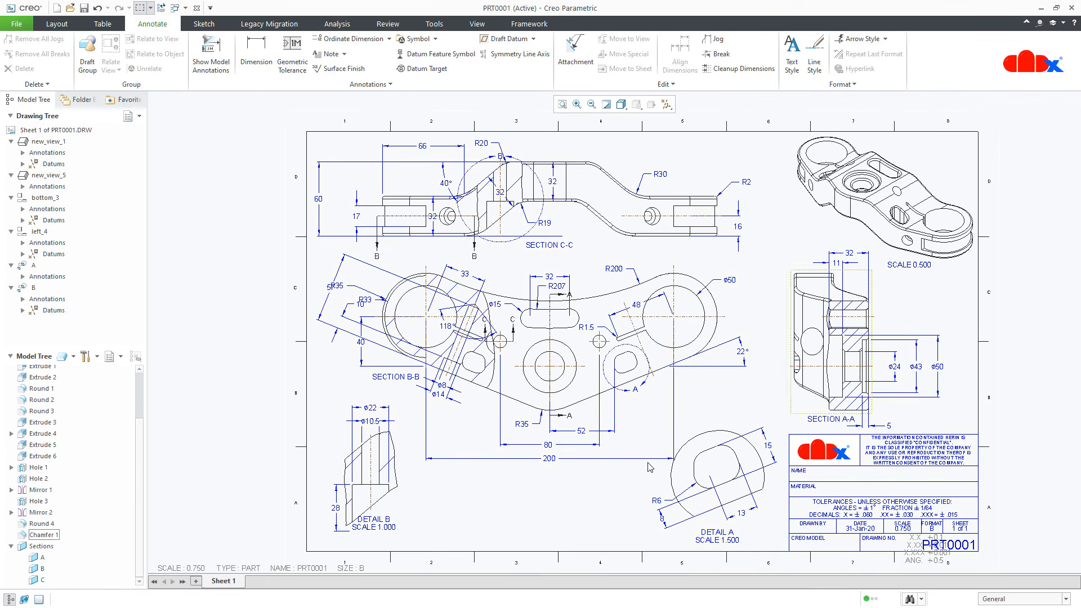
# Show the dimension of Chamfer 1 in the Section A-A view.
pyautogui.rightClick(51, 537)
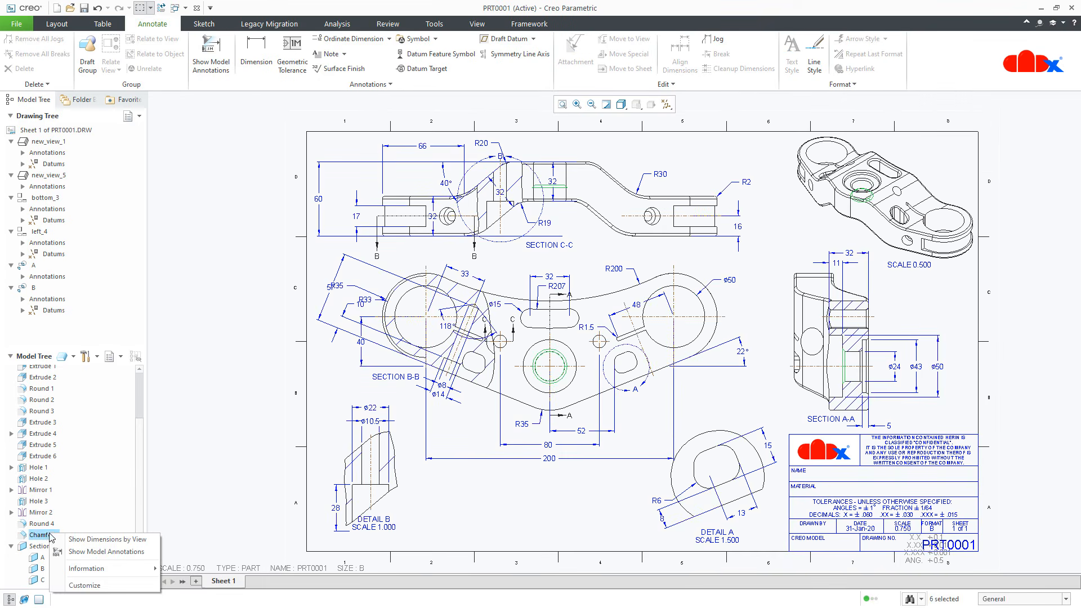
pyautogui.click(99, 539)
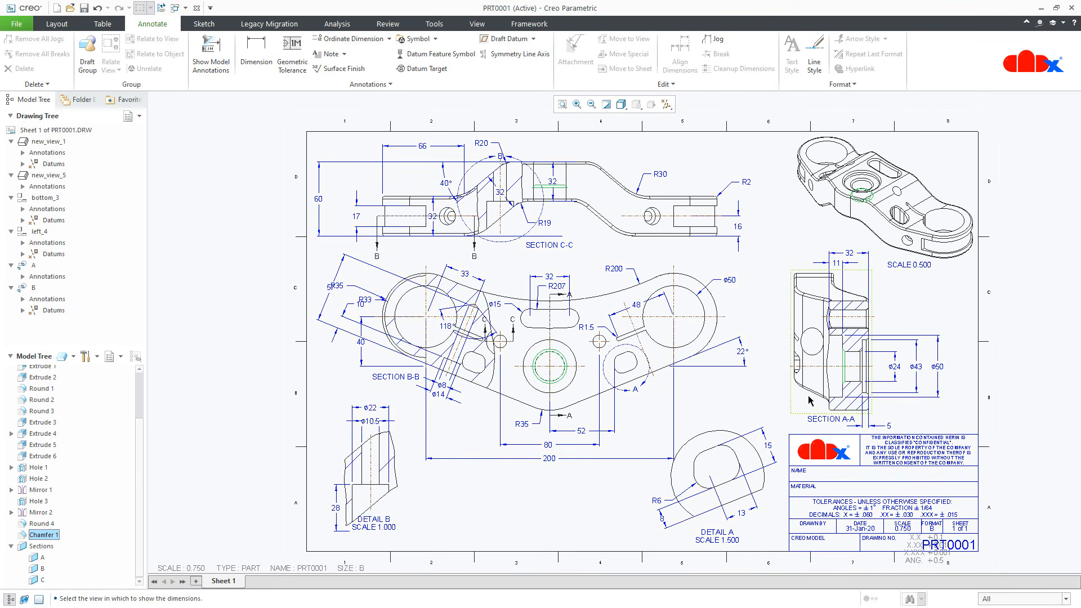
pyautogui.click(809, 400)
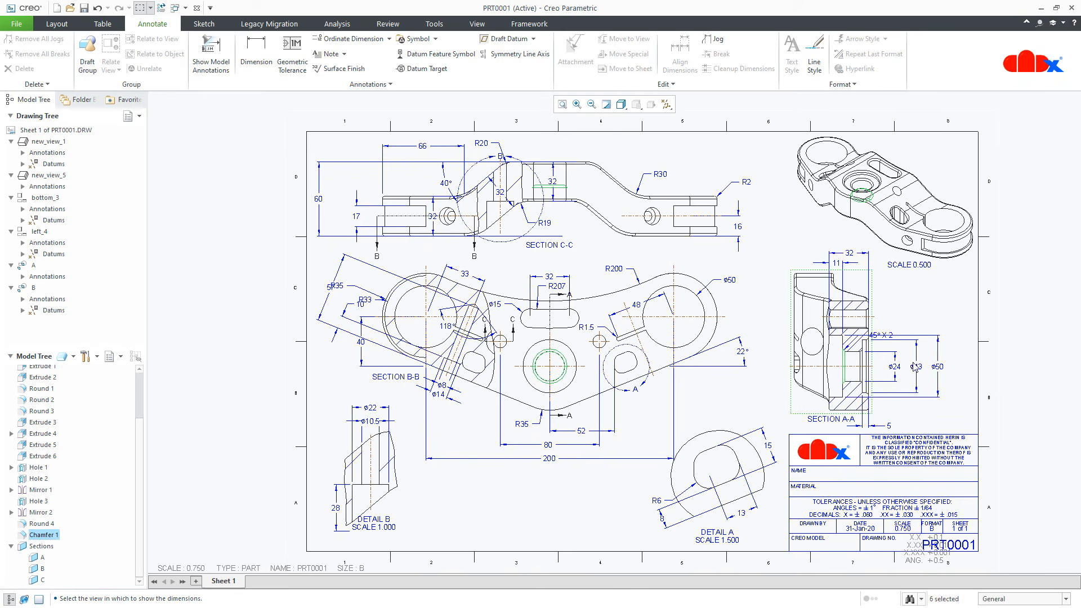
# Move the 45° X 2 chamfer dimension up and outside the Section A-A outline, above the diameter dimensions.
pyautogui.scroll(2, 915, 368)
pyautogui.scroll(2, 881, 292)
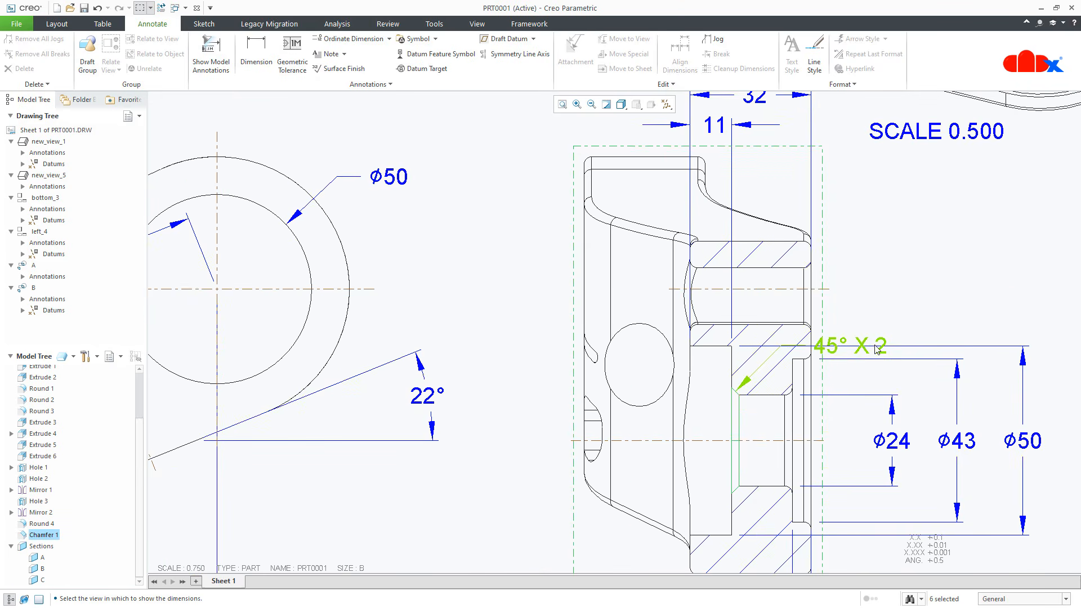
pyautogui.click(877, 349)
pyautogui.moveTo(877, 349); pyautogui.dragTo(953, 292)
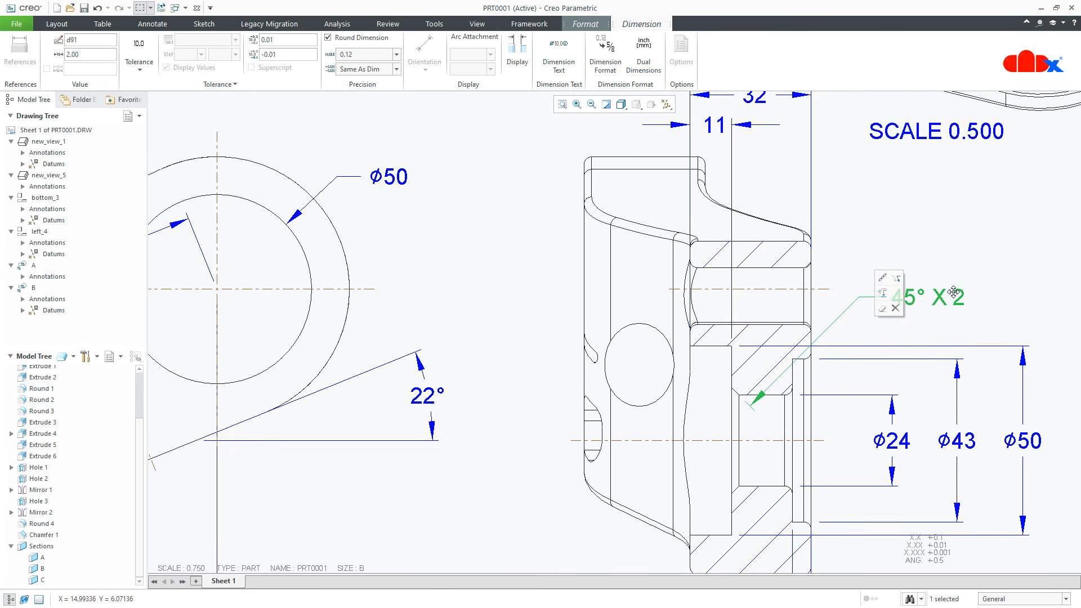
pyautogui.click(999, 292)
# Save the PRT0001 drawing.
pyautogui.scroll(-2, 970, 302)
pyautogui.scroll(-3, 728, 473)
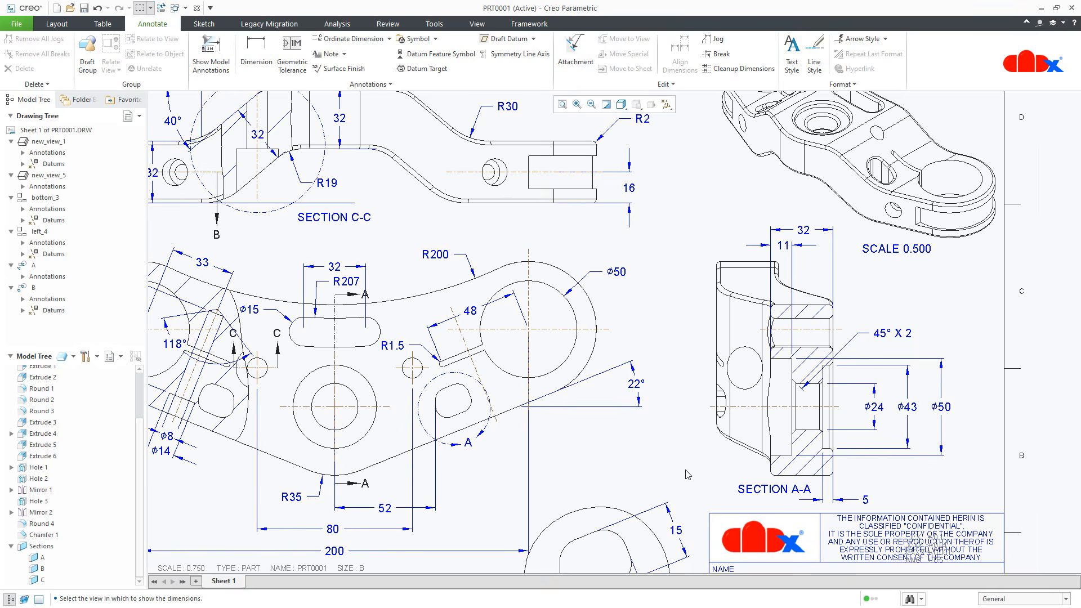
pyautogui.scroll(-1, 709, 433)
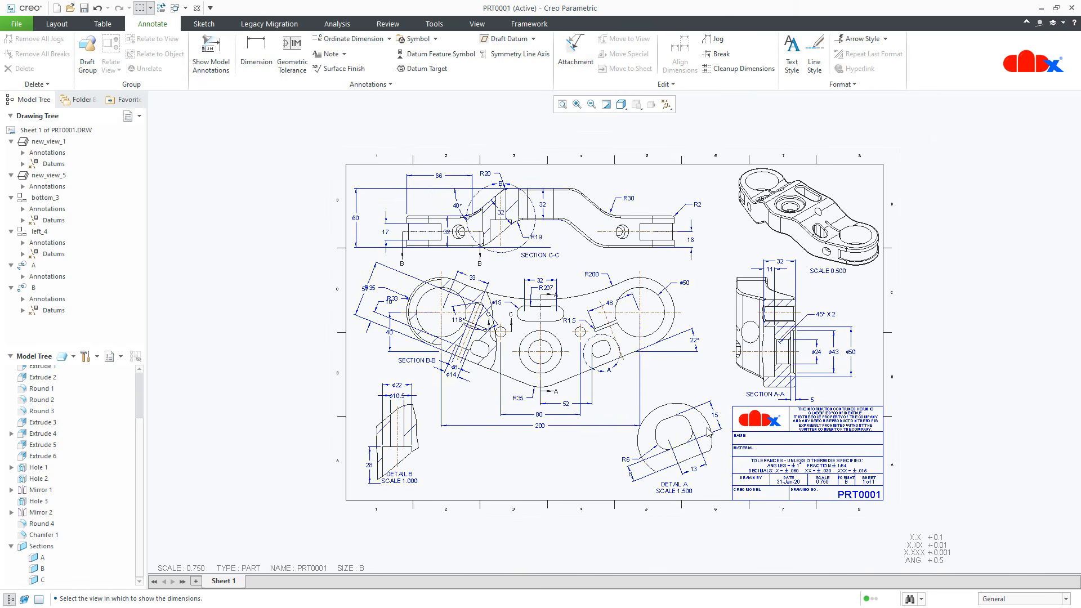
pyautogui.hotkey('ctrl', 's')
pyautogui.press('Return')
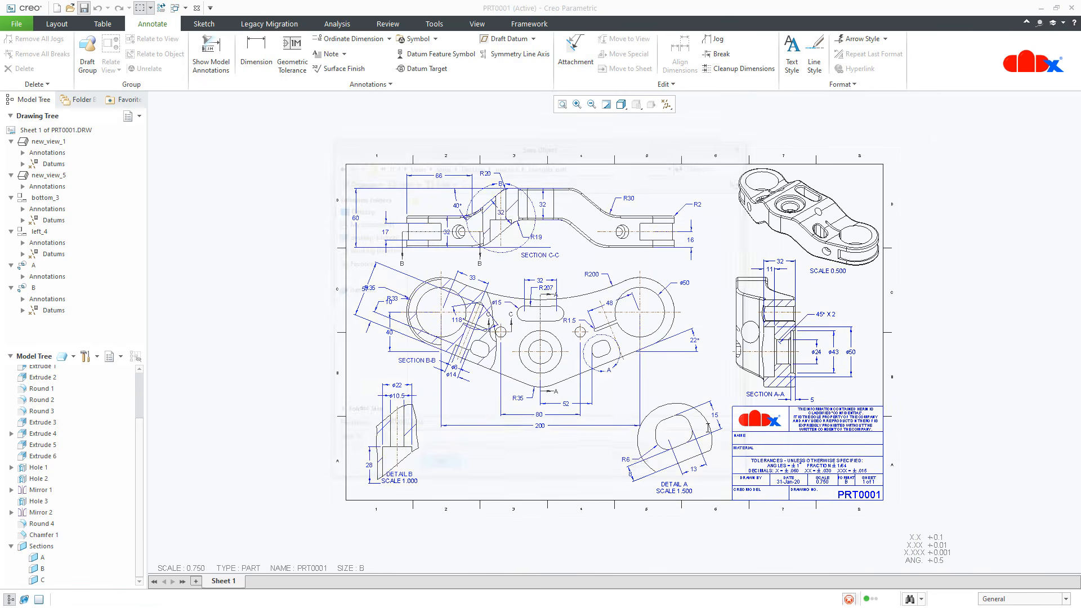
# Create 3 snap lines below the main view, offset from its lower view border by 0.35 and spaced 0.3 apart.
pyautogui.scroll(2, 445, 399)
pyautogui.moveTo(472, 397); pyautogui.dragTo(471, 435, button='middle')
pyautogui.scroll(-1, 497, 457)
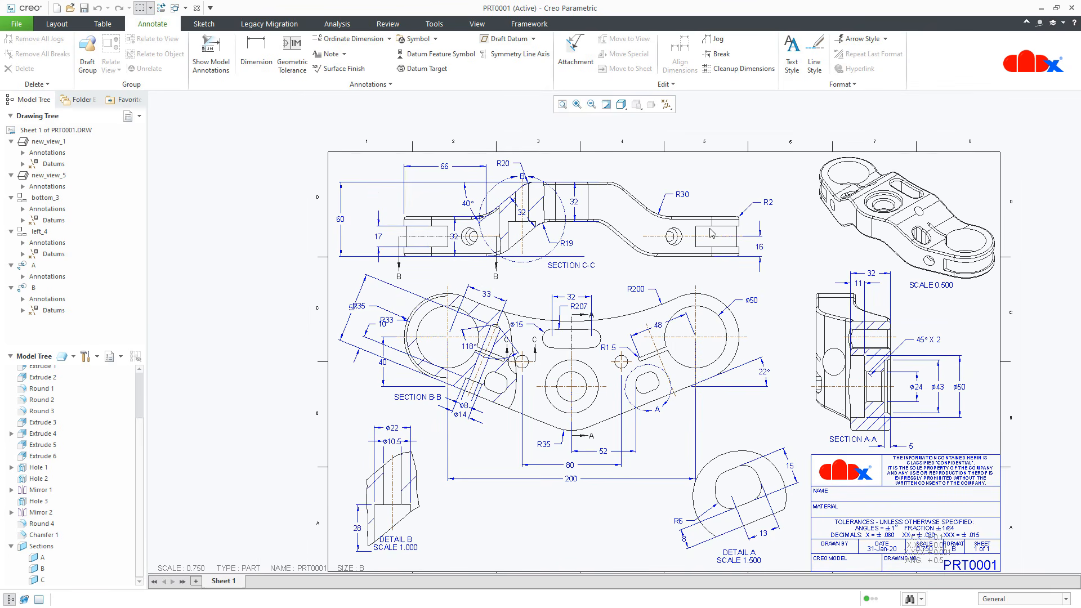
pyautogui.click(688, 87)
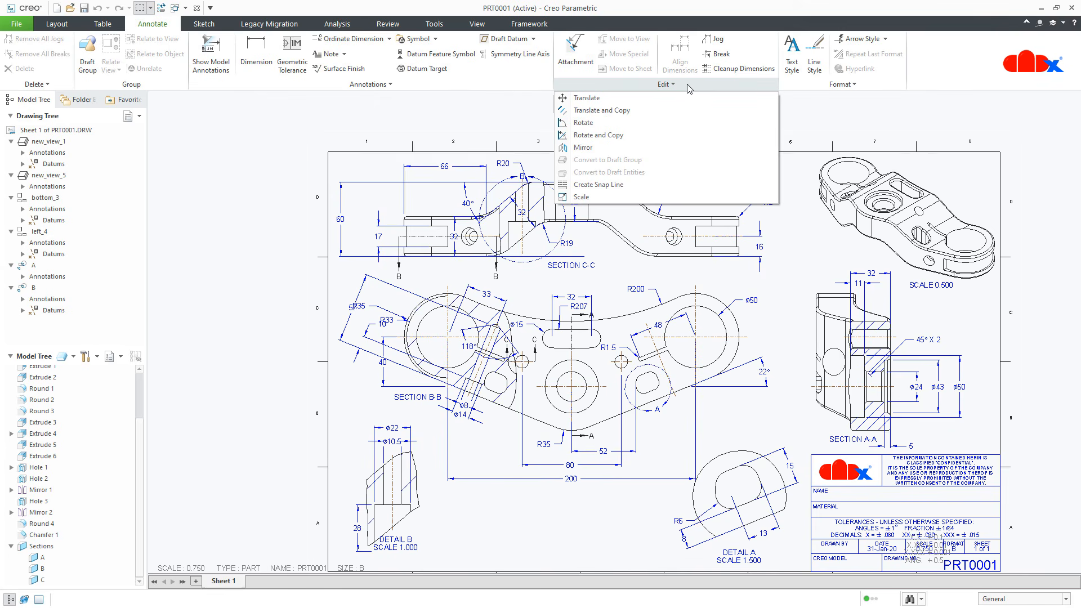
pyautogui.click(642, 185)
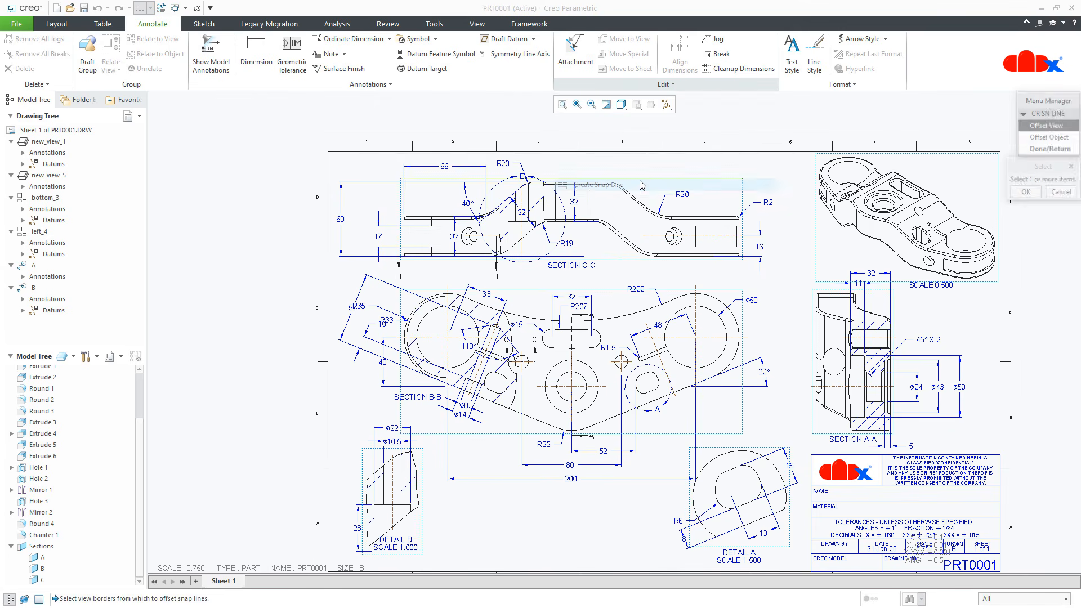
pyautogui.click(1044, 127)
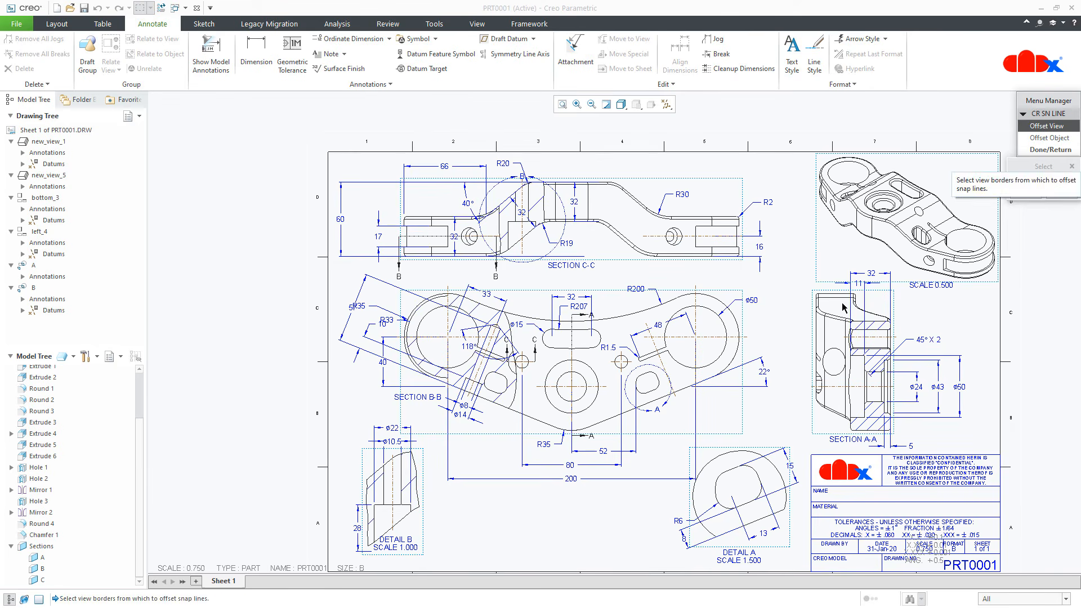
pyautogui.click(676, 433)
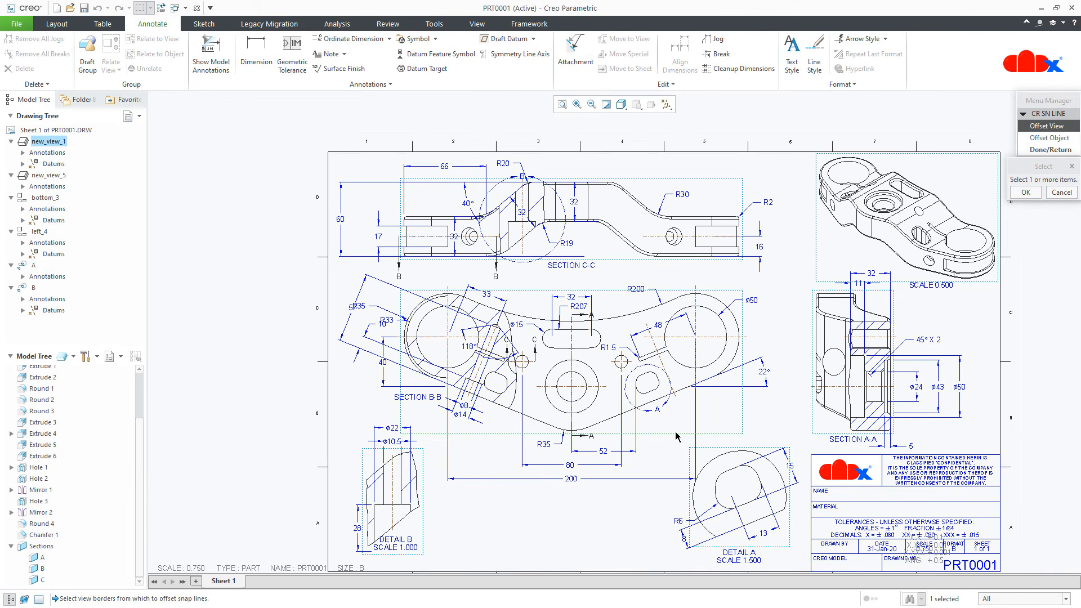
pyautogui.middleClick(676, 434)
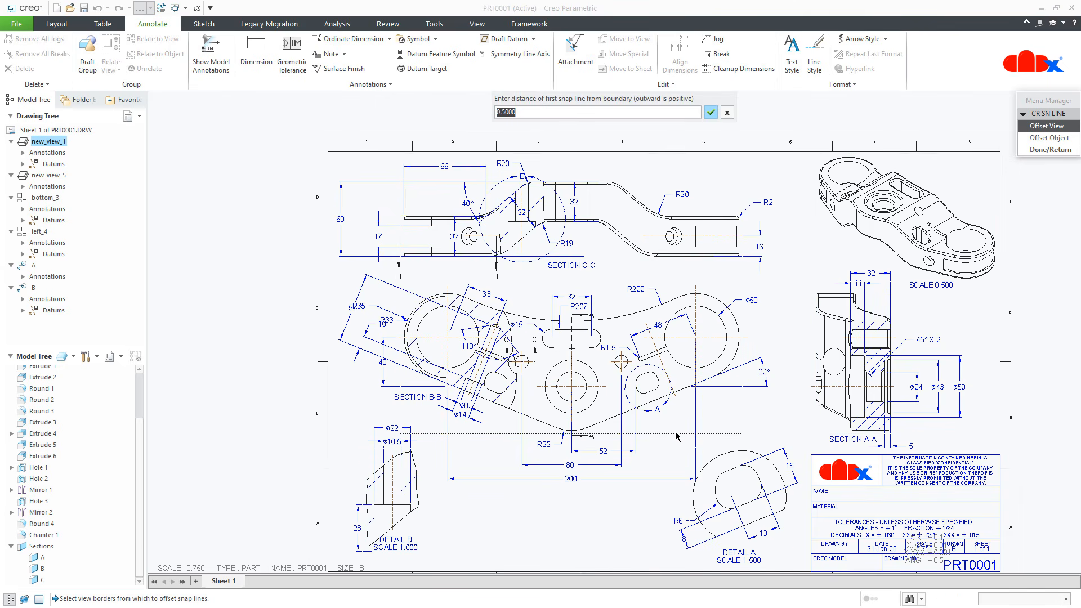
pyautogui.write('.35')
pyautogui.press('Return')
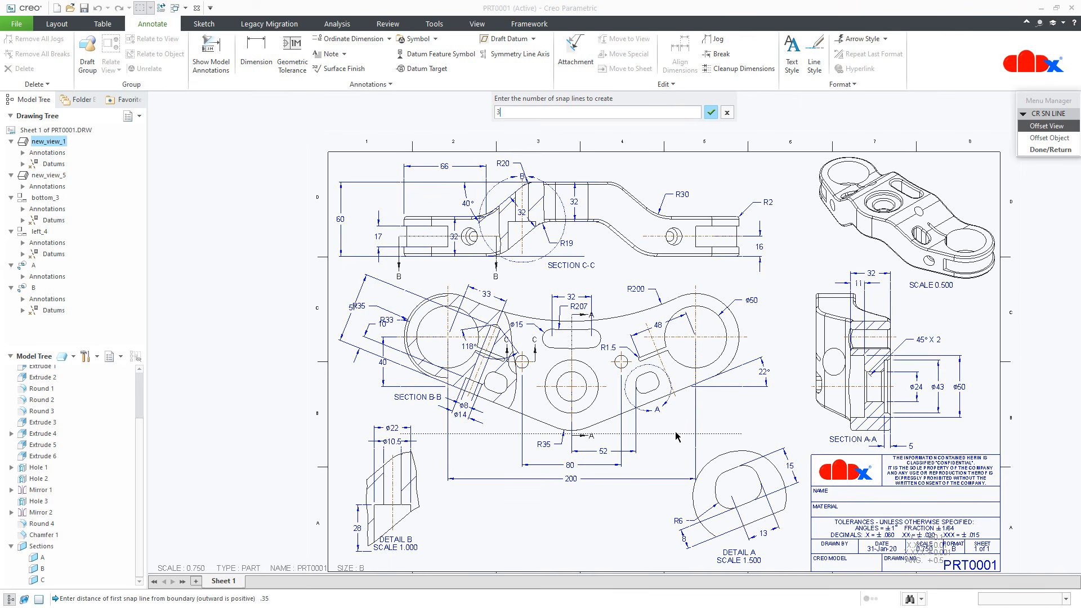
pyautogui.press('Return')
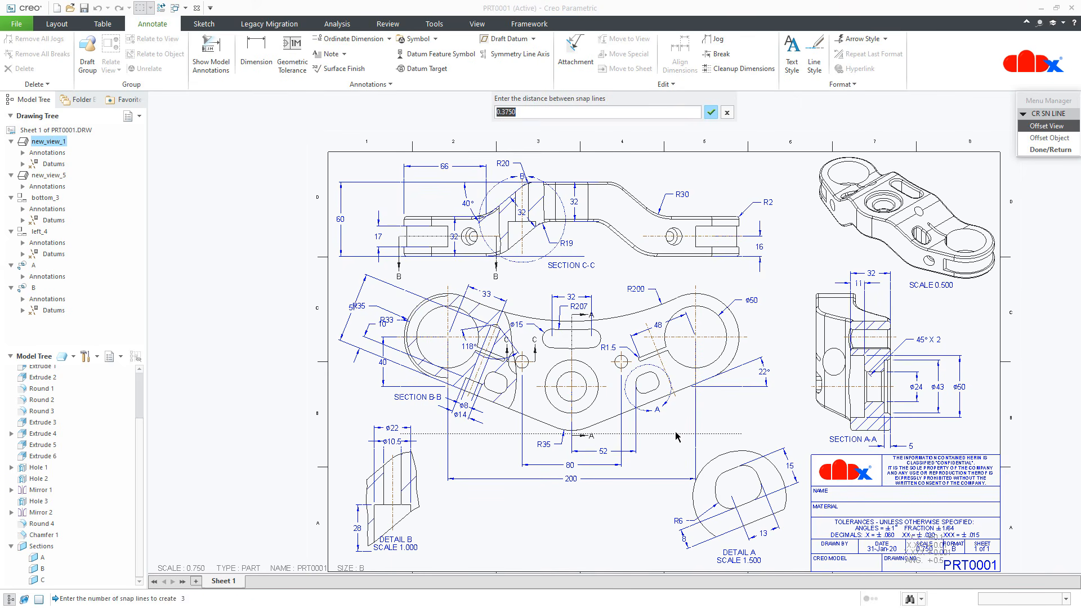
pyautogui.write('.3')
pyautogui.press('Return')
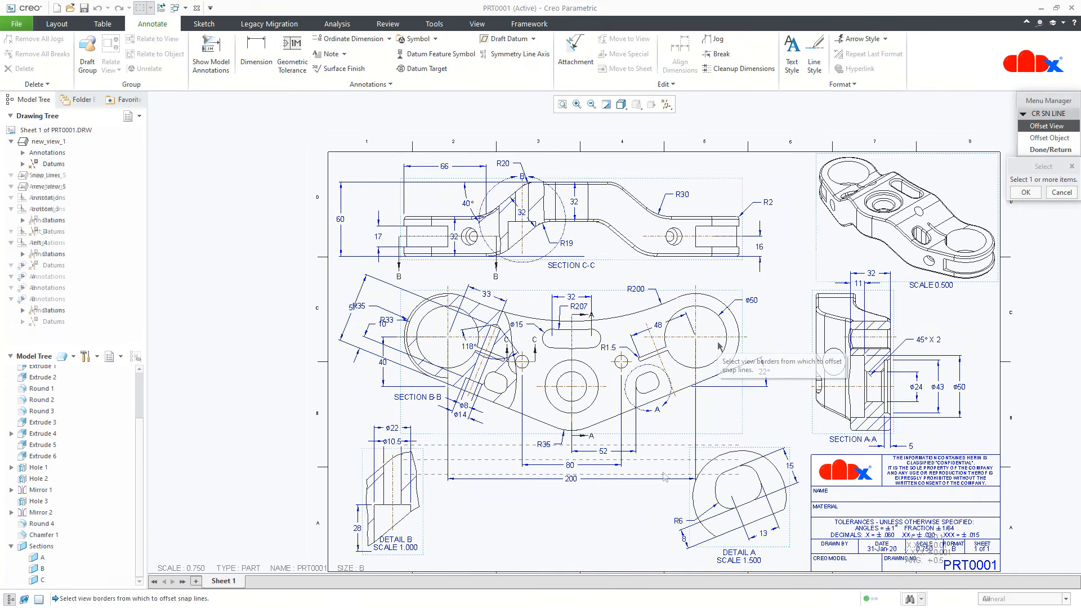
# Create 3 snap lines outside the main view's left border, keeping the 0.35 first offset and the previous spacing.
pyautogui.click(400, 377)
pyautogui.middleClick(400, 377)
pyautogui.middleClick(400, 378)
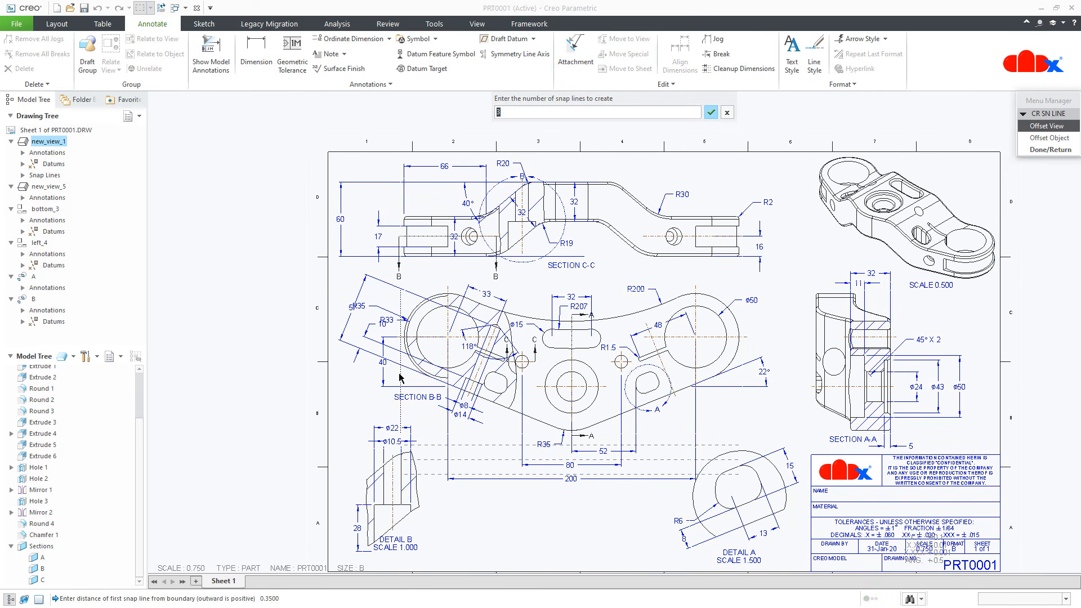
pyautogui.middleClick(399, 378)
pyautogui.middleClick(400, 378)
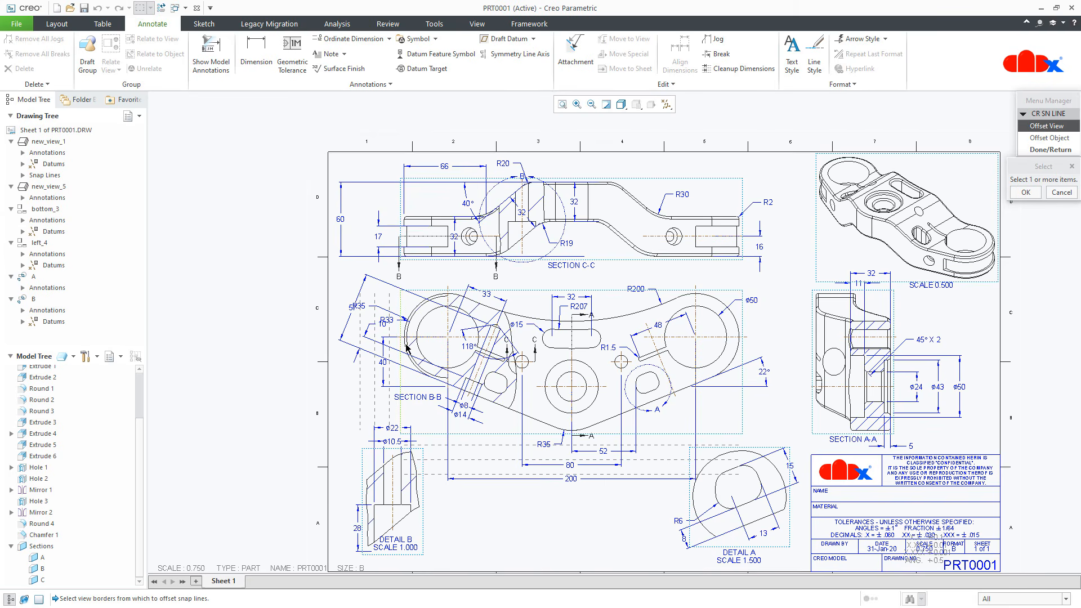
# Create snap lines outside the left border of the Section C-C view, reusing the 0.35 offset, count and spacing.
pyautogui.click(401, 225)
pyautogui.middleClick(401, 226)
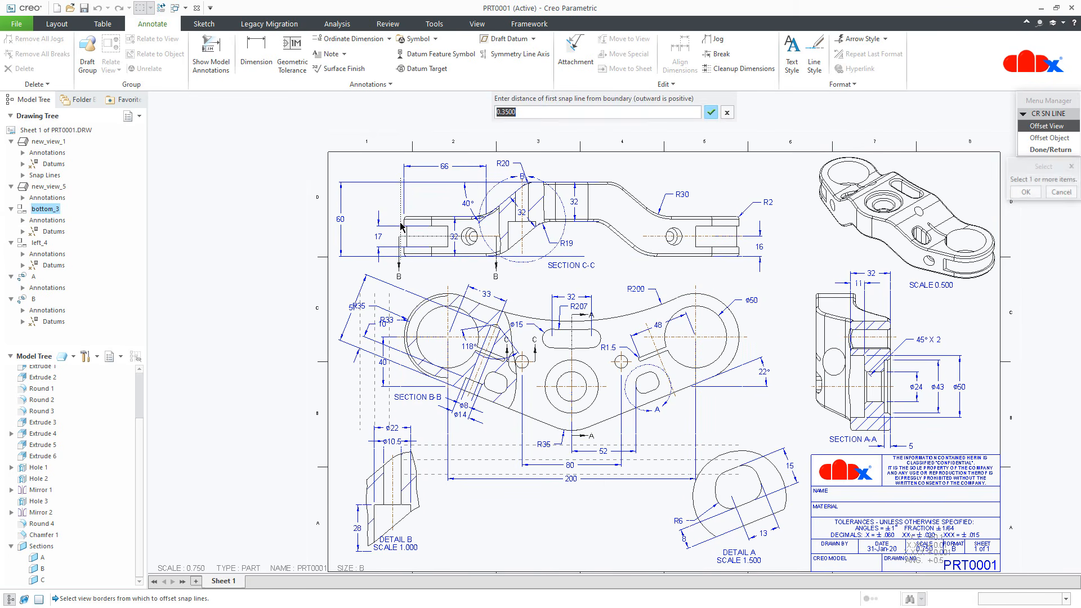
pyautogui.middleClick(401, 226)
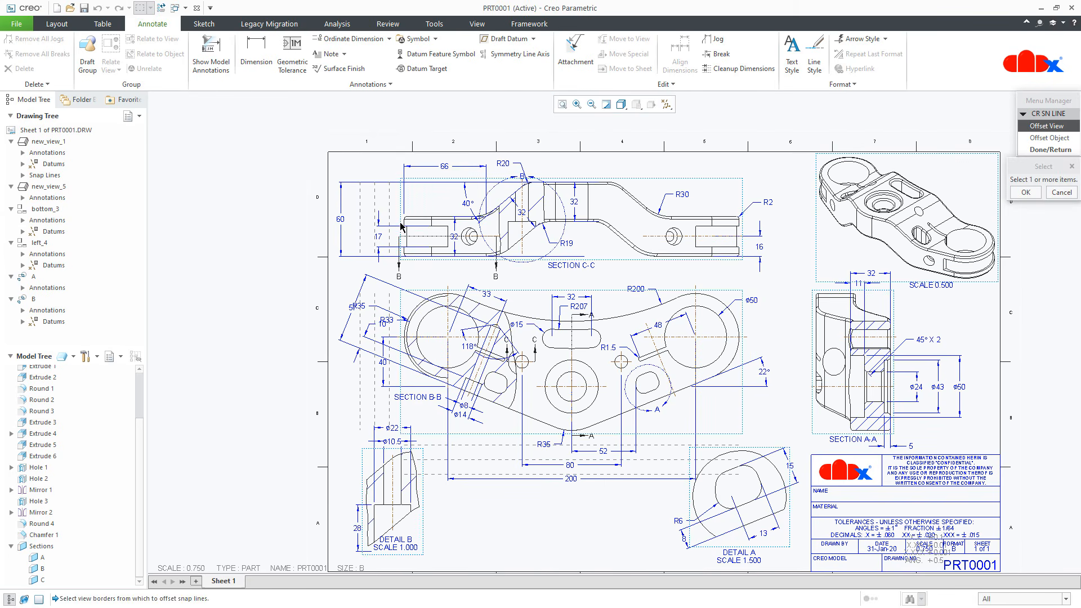
# Create 3 snap lines above the upper border of the Section C-C view with the same 0.35 offset and spacing.
pyautogui.click(489, 185)
pyautogui.middleClick(488, 184)
pyautogui.middleClick(489, 184)
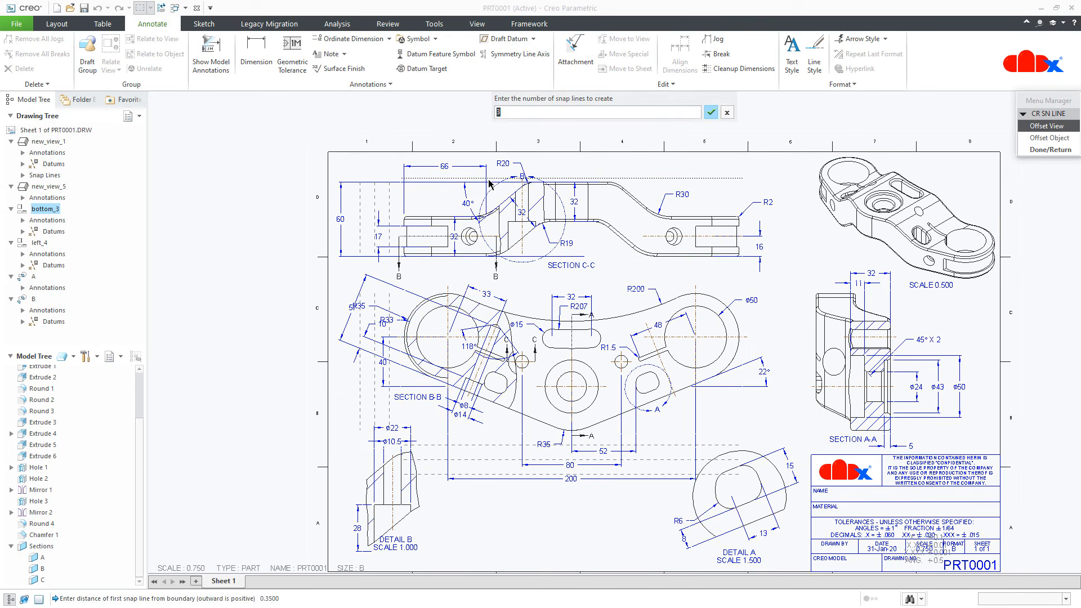
pyautogui.middleClick(489, 184)
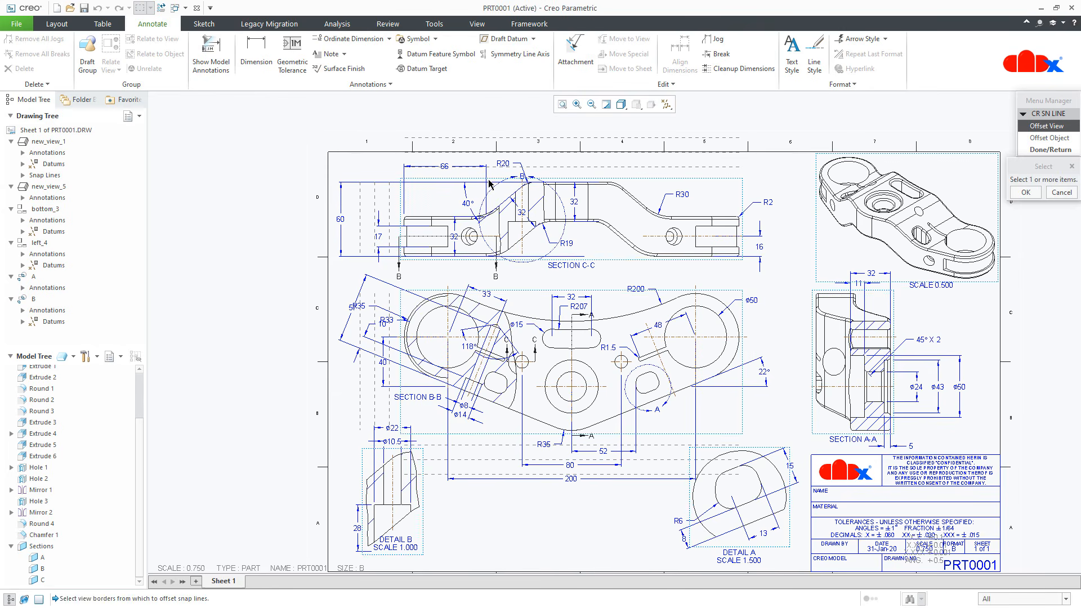
# Create snap lines outside the right border of the Section C-C view with the same 0.35 offset, count and spacing.
pyautogui.click(744, 244)
pyautogui.middleClick(744, 244)
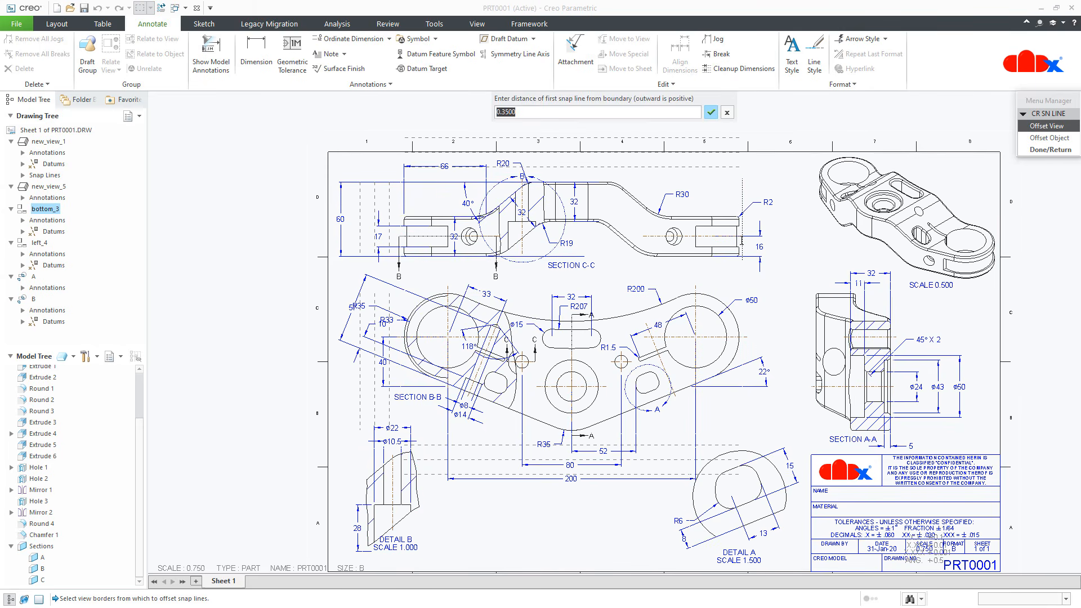
pyautogui.middleClick(727, 243)
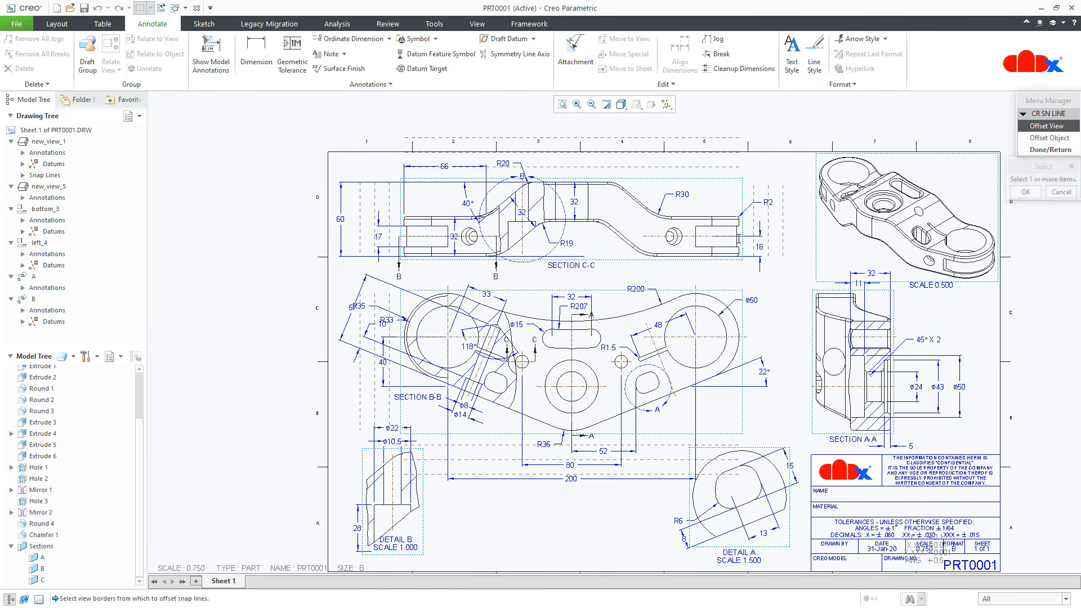
# Create snap lines above the upper border of the Section A-A view, reusing the 0.35 first offset, count and spacing.
pyautogui.click(829, 290)
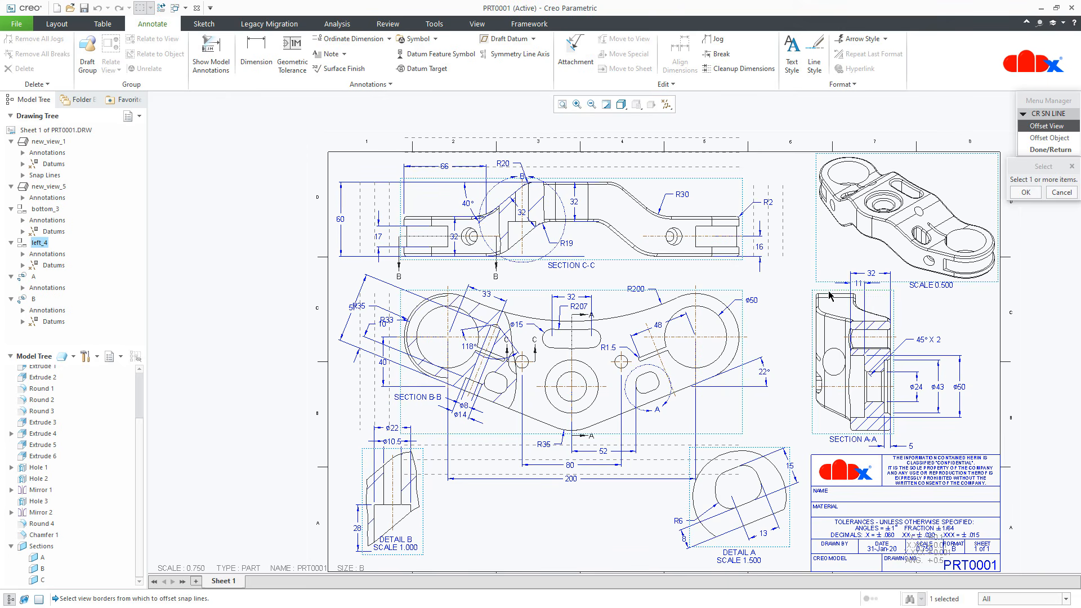
pyautogui.middleClick(829, 291)
pyautogui.middleClick(829, 291)
# Create snap lines outside the right border of the Section A-A view with the same 0.35 offset, count and spacing, and finish creating snap lines.
pyautogui.click(894, 311)
pyautogui.middleClick(944, 325)
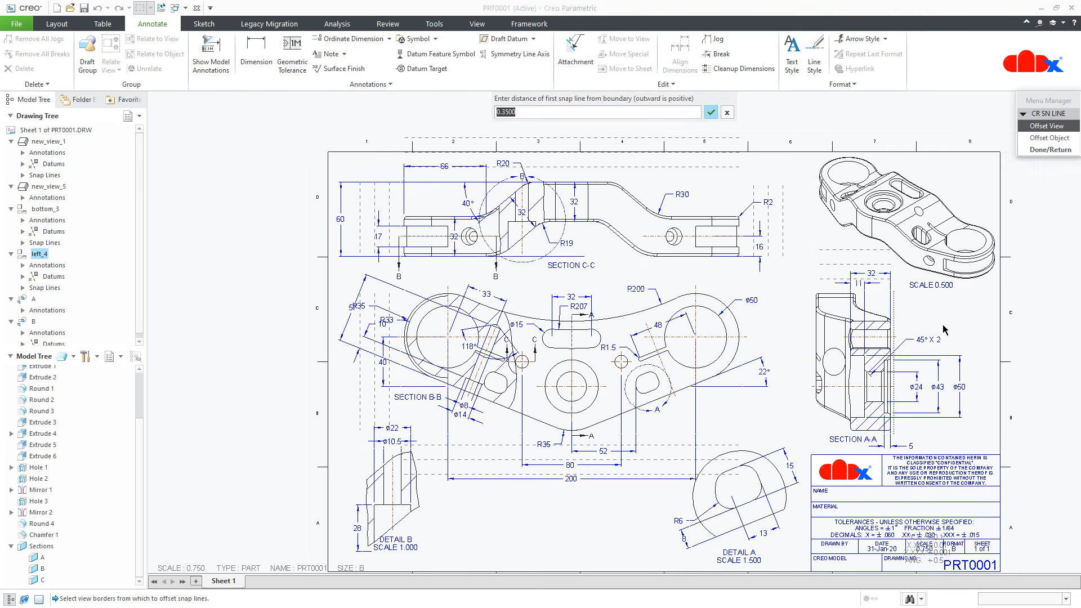
pyautogui.middleClick(944, 325)
pyautogui.middleClick(943, 325)
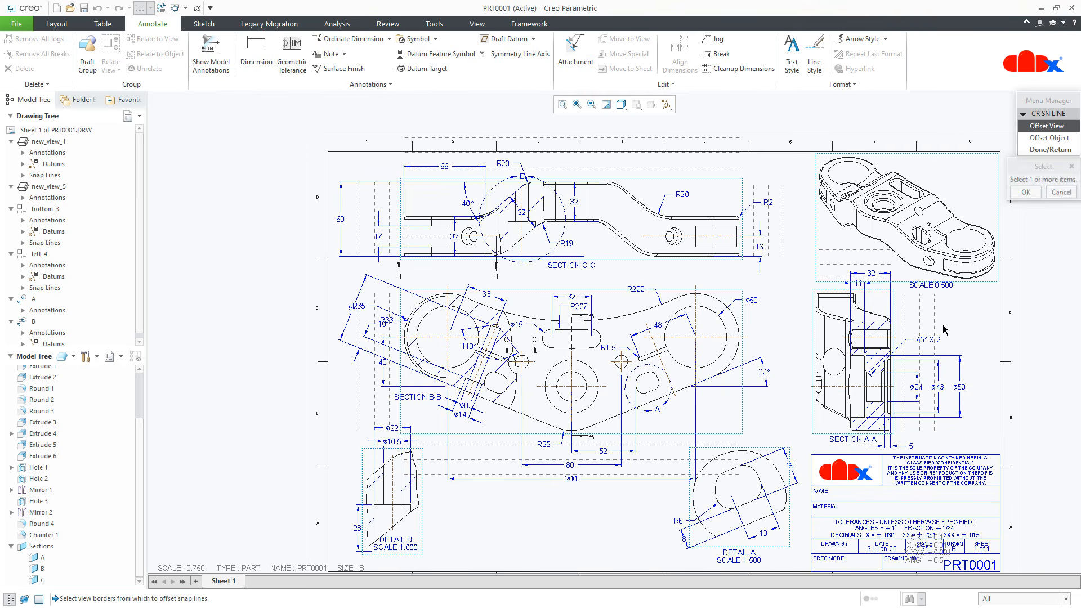
pyautogui.middleClick(573, 513)
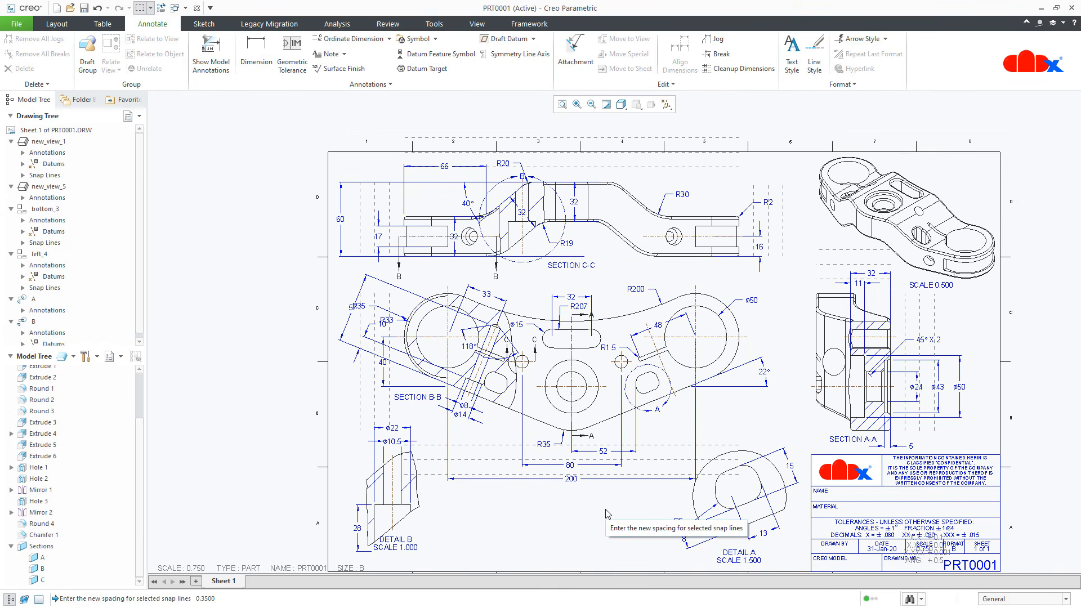
# Move the 52 and R35 dimensions below the main view onto the snap line nearest the view.
pyautogui.scroll(-4, 607, 505)
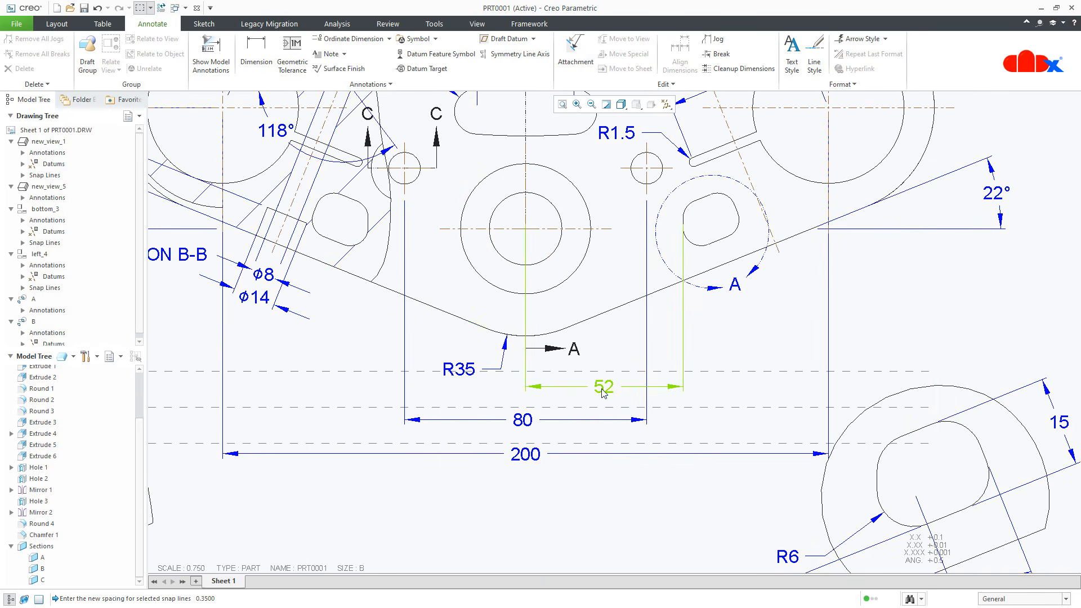
pyautogui.click(609, 384)
pyautogui.moveTo(609, 385); pyautogui.dragTo(603, 371)
pyautogui.click(576, 393)
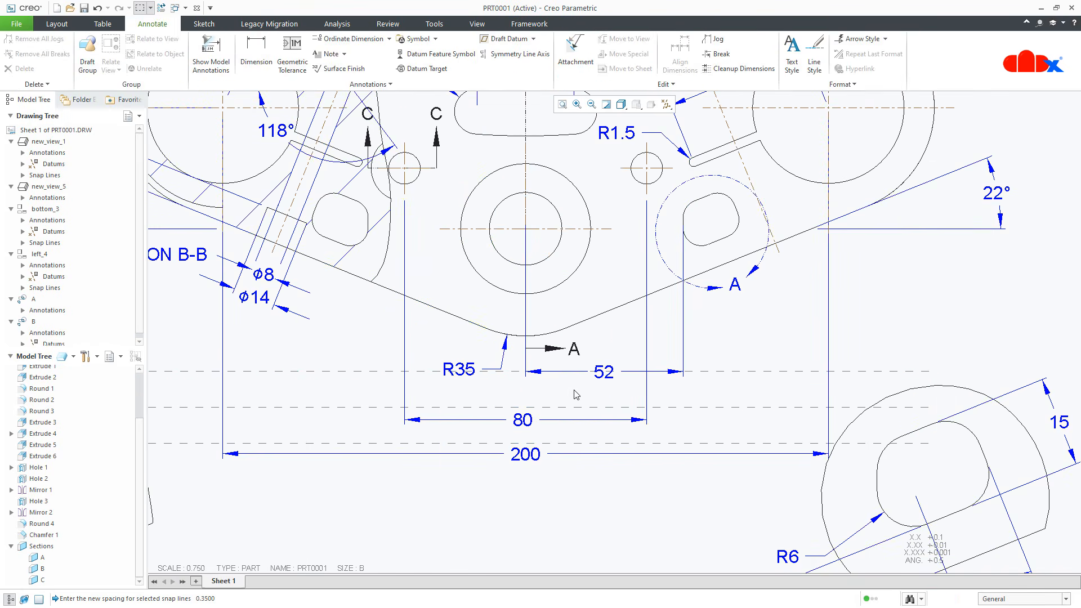
pyautogui.click(459, 370)
pyautogui.moveTo(455, 370); pyautogui.dragTo(445, 372)
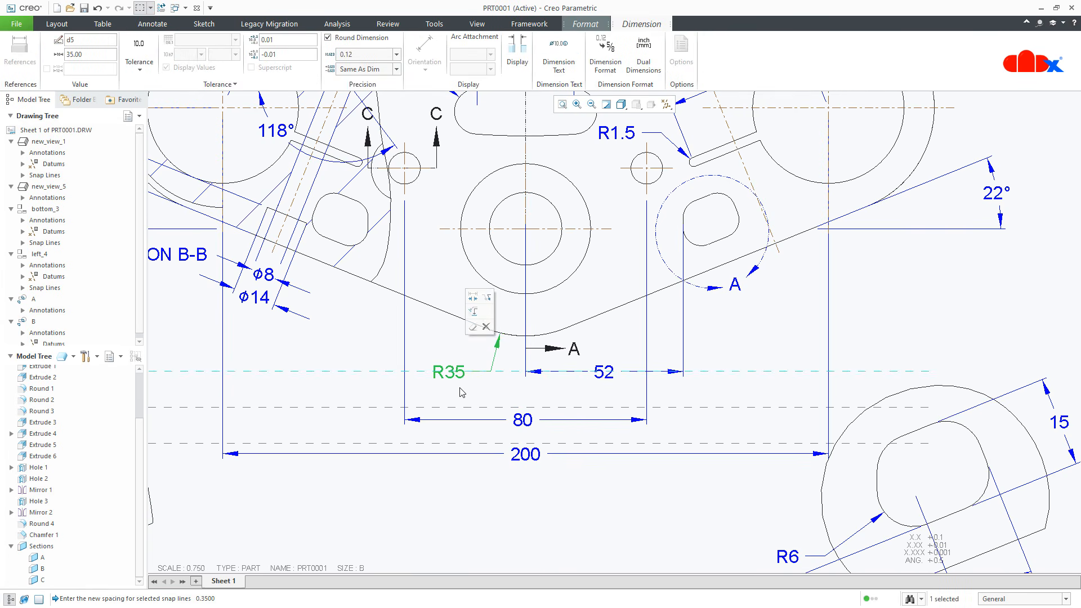
pyautogui.click(461, 391)
# Move the 80 dimension onto the second snap line below the main view and the 200 dimension onto the third.
pyautogui.click(523, 420)
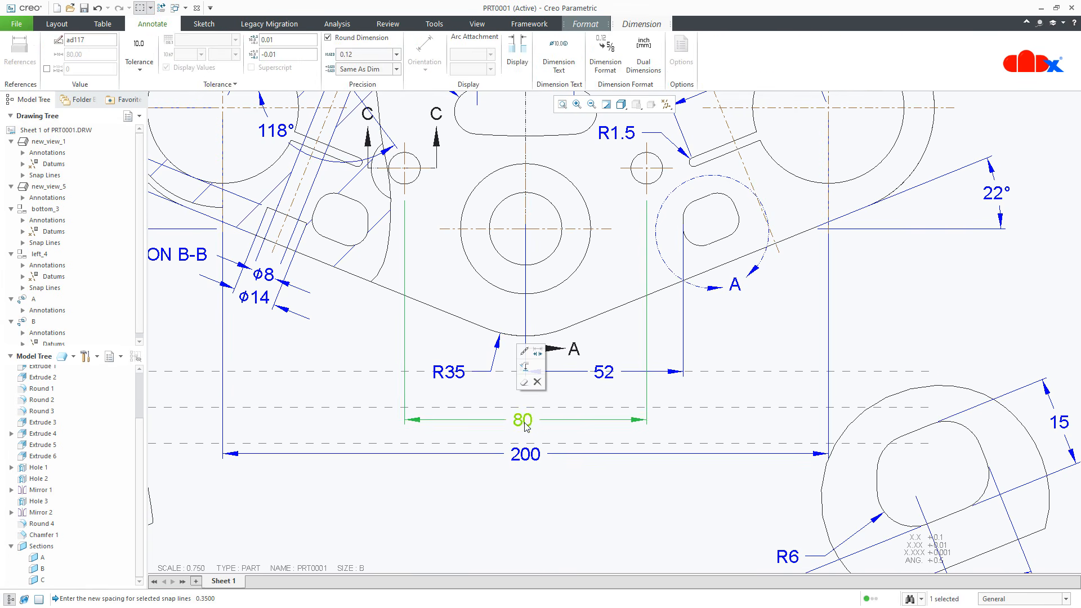
pyautogui.moveTo(522, 420); pyautogui.dragTo(524, 408)
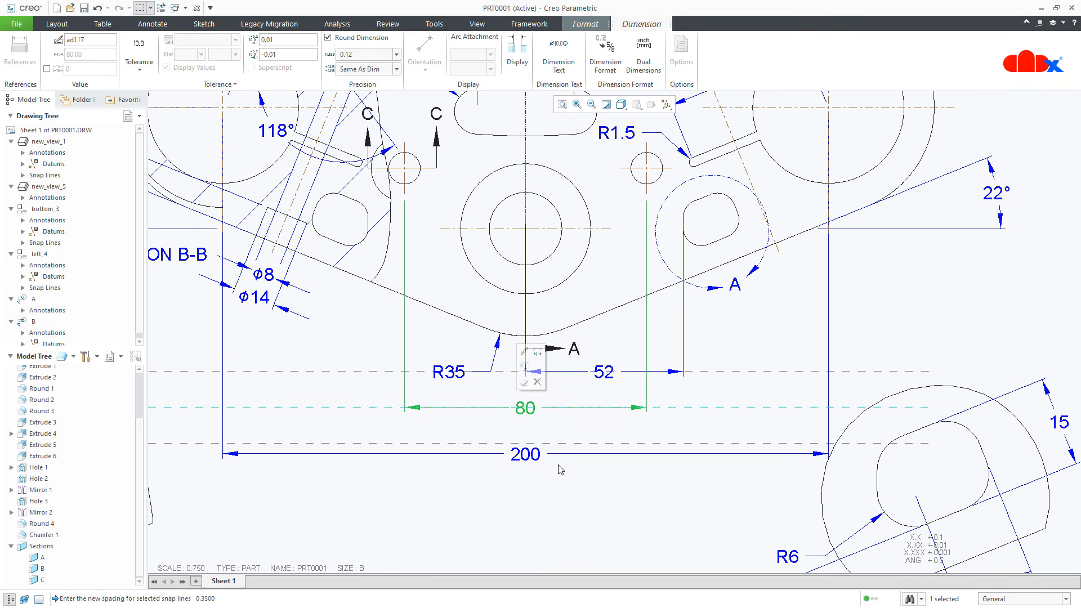
pyautogui.click(528, 454)
pyautogui.moveTo(529, 454); pyautogui.dragTo(525, 444)
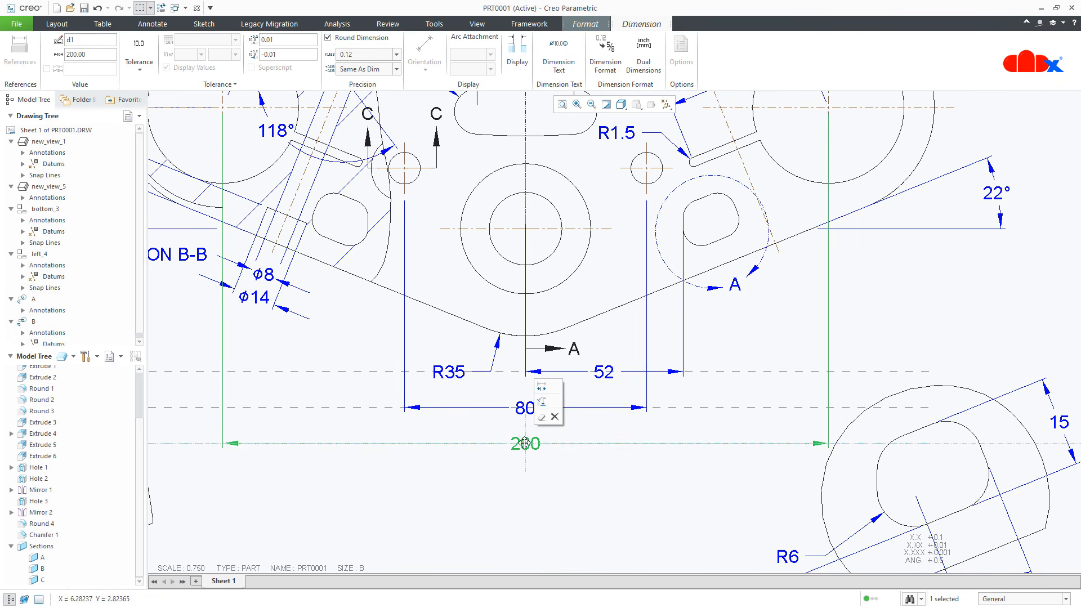
pyautogui.click(526, 499)
# Move the 40 dimension to the right side of the main view, outside the 22° dimension, and shorten its extension lines.
pyautogui.scroll(2, 526, 494)
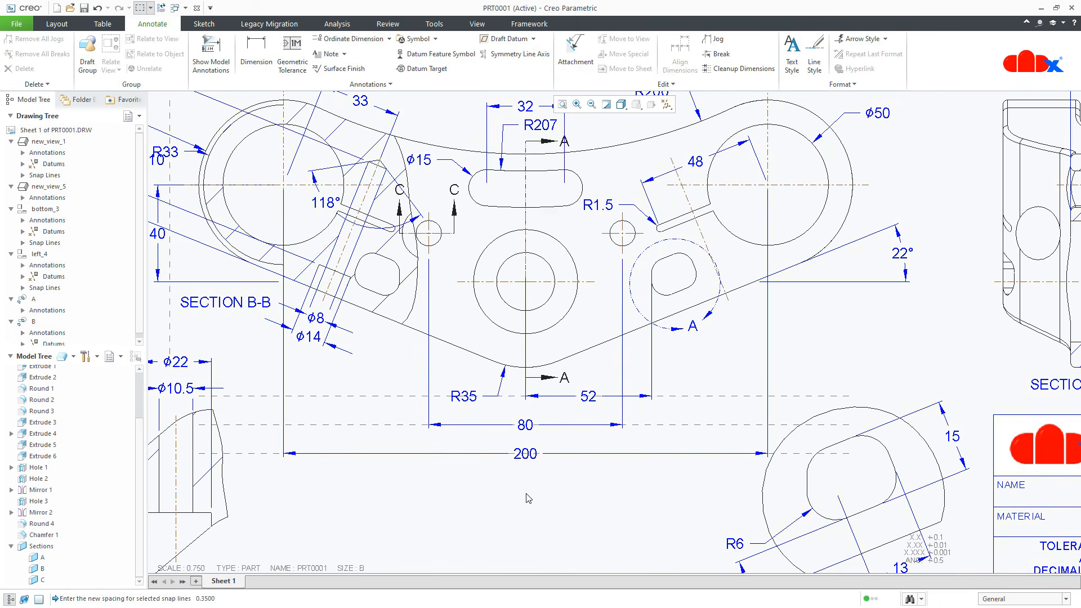
pyautogui.moveTo(526, 494); pyautogui.dragTo(620, 516, button='middle')
pyautogui.scroll(-2, 307, 243)
pyautogui.scroll(-2, 307, 248)
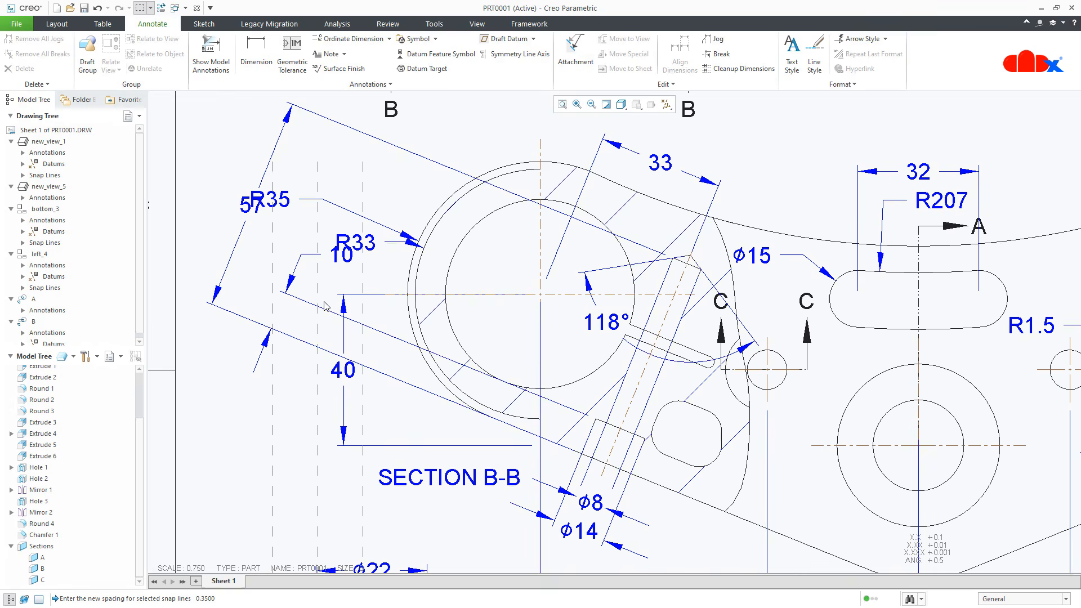
pyautogui.scroll(3, 329, 375)
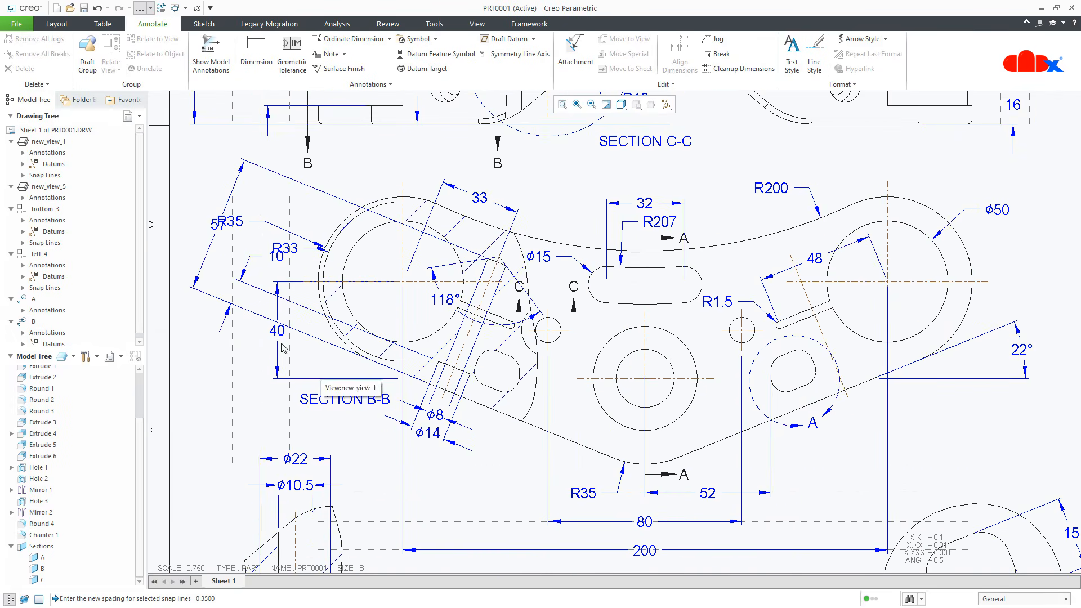
pyautogui.moveTo(281, 343)
pyautogui.mouseDown()
pyautogui.moveTo(284, 332)
pyautogui.moveTo(1052, 331)
pyautogui.mouseUp()
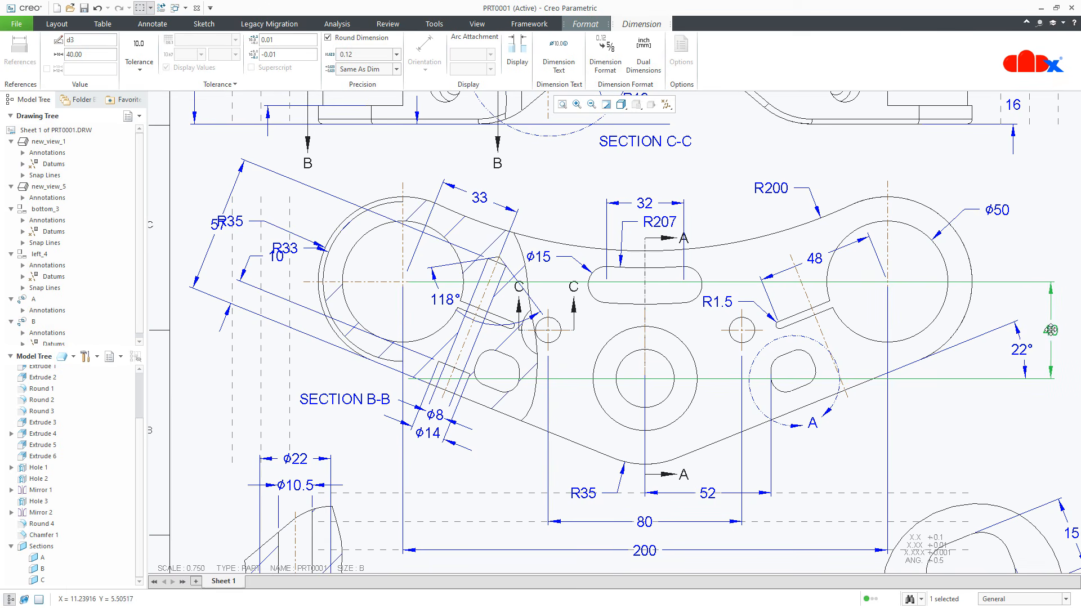
pyautogui.moveTo(408, 282); pyautogui.dragTo(956, 290)
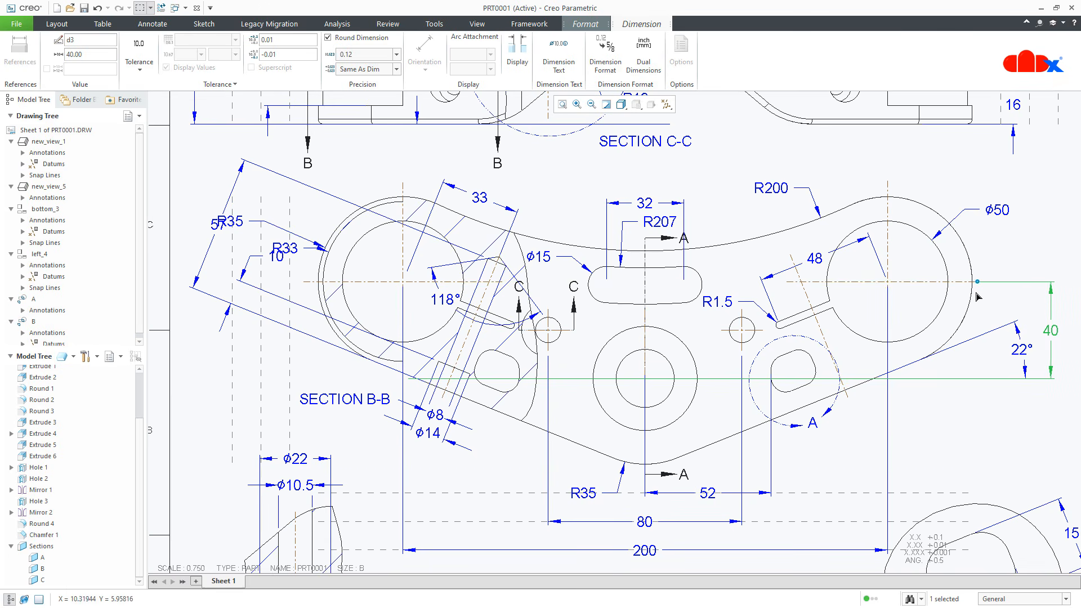
pyautogui.moveTo(413, 383); pyautogui.dragTo(721, 429)
pyautogui.click(959, 428)
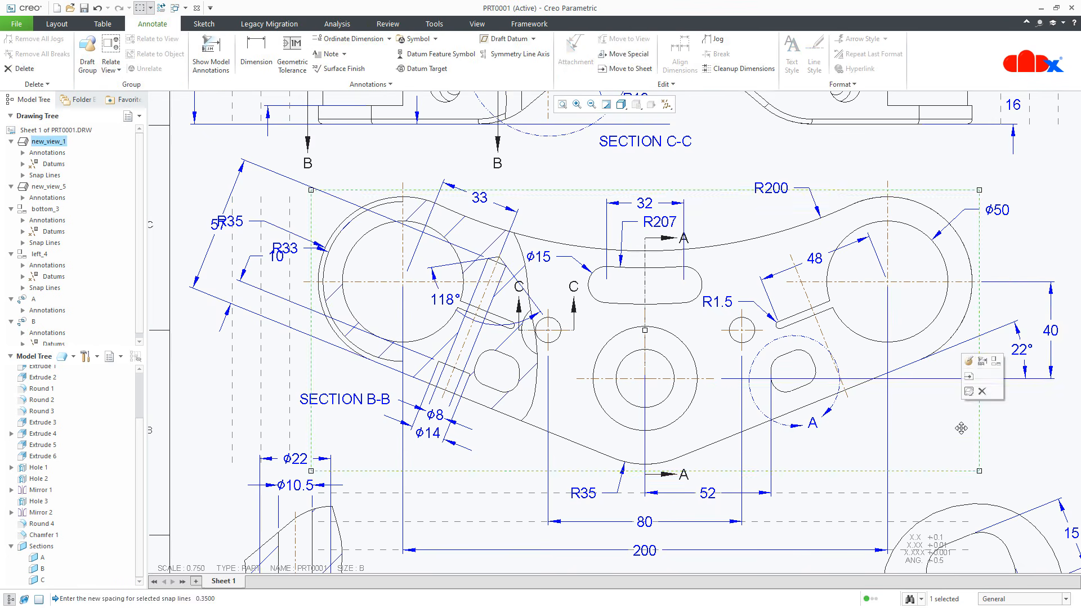
pyautogui.scroll(1, 959, 429)
pyautogui.click(1042, 450)
# Move the 10 and R35 dimensions at the main view's left end onto the nearest vertical snap line.
pyautogui.moveTo(1002, 437); pyautogui.dragTo(937, 411, button='middle')
pyautogui.scroll(3, 338, 283)
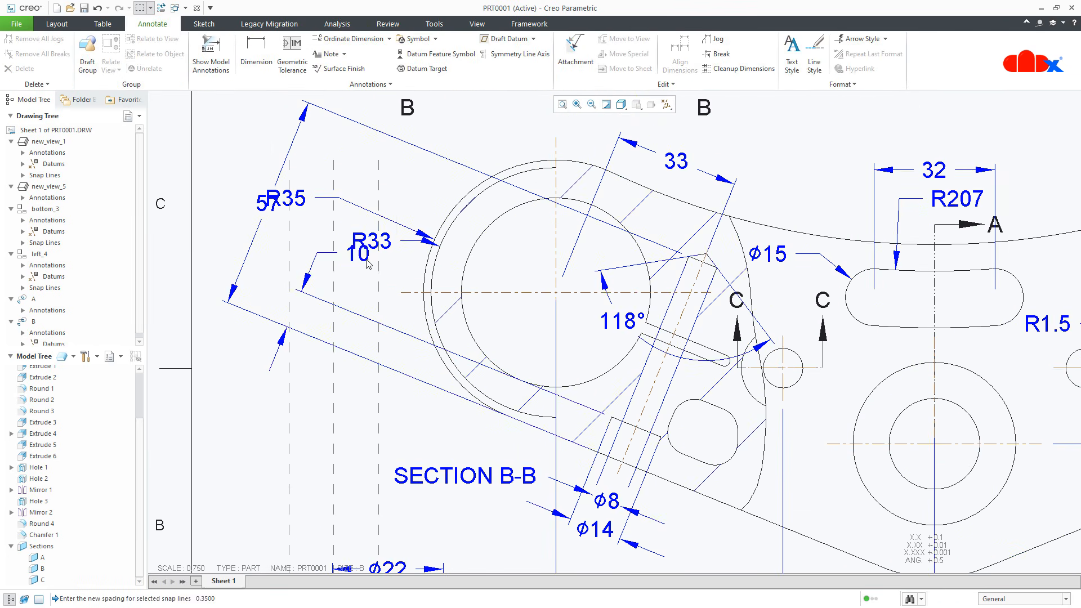
pyautogui.click(358, 253)
pyautogui.moveTo(357, 254)
pyautogui.mouseDown()
pyautogui.moveTo(406, 342)
pyautogui.moveTo(420, 342)
pyautogui.mouseUp()
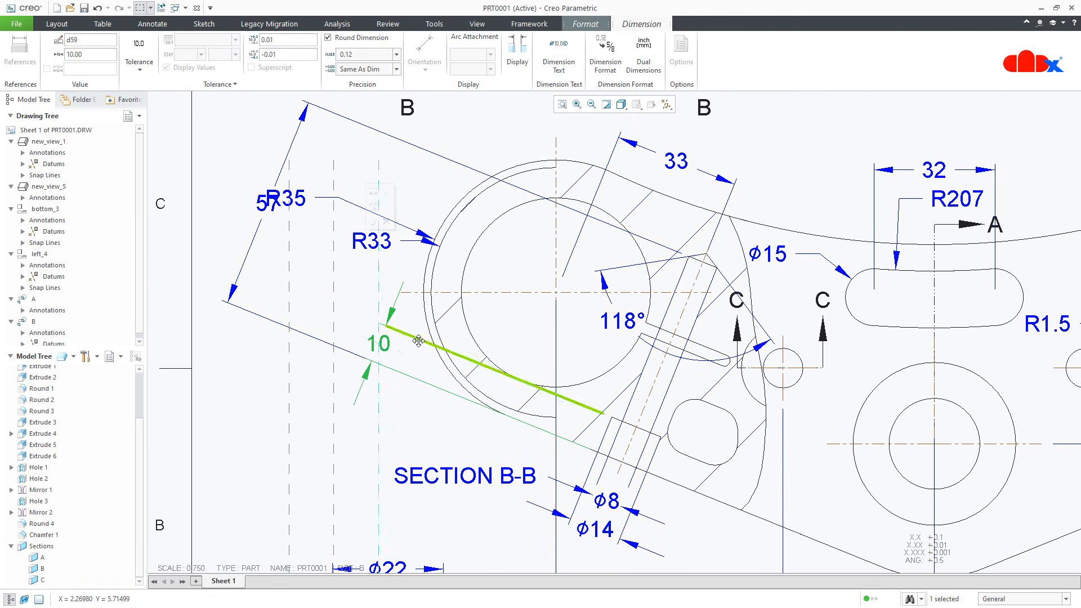
pyautogui.click(297, 197)
pyautogui.moveTo(297, 196); pyautogui.dragTo(380, 197)
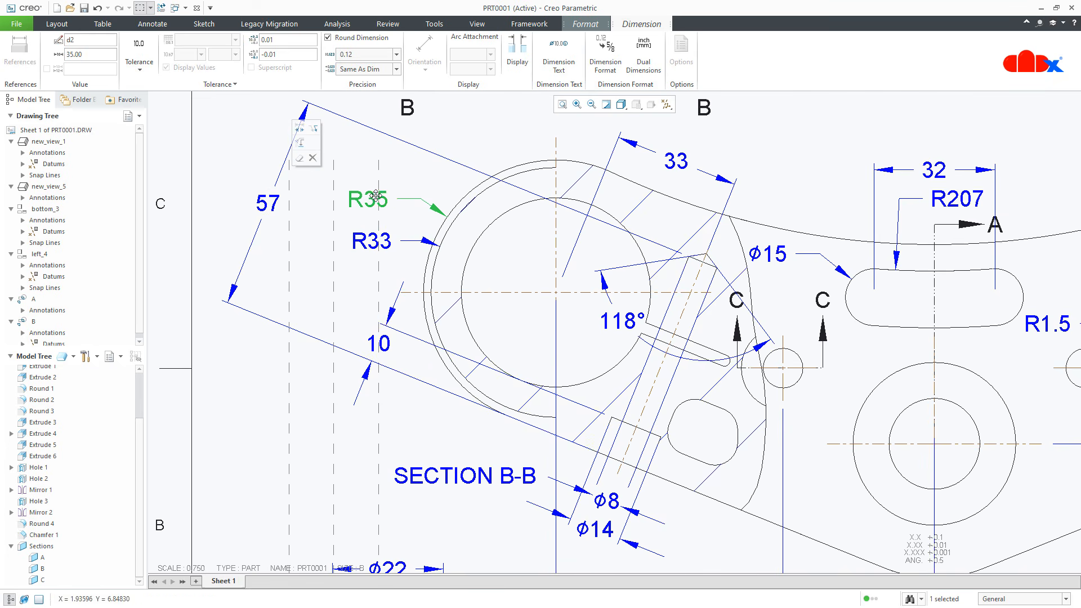
# Delete the slanted 57 dimension at the left end of the main view.
pyautogui.click(268, 203)
pyautogui.moveTo(268, 202); pyautogui.dragTo(316, 229)
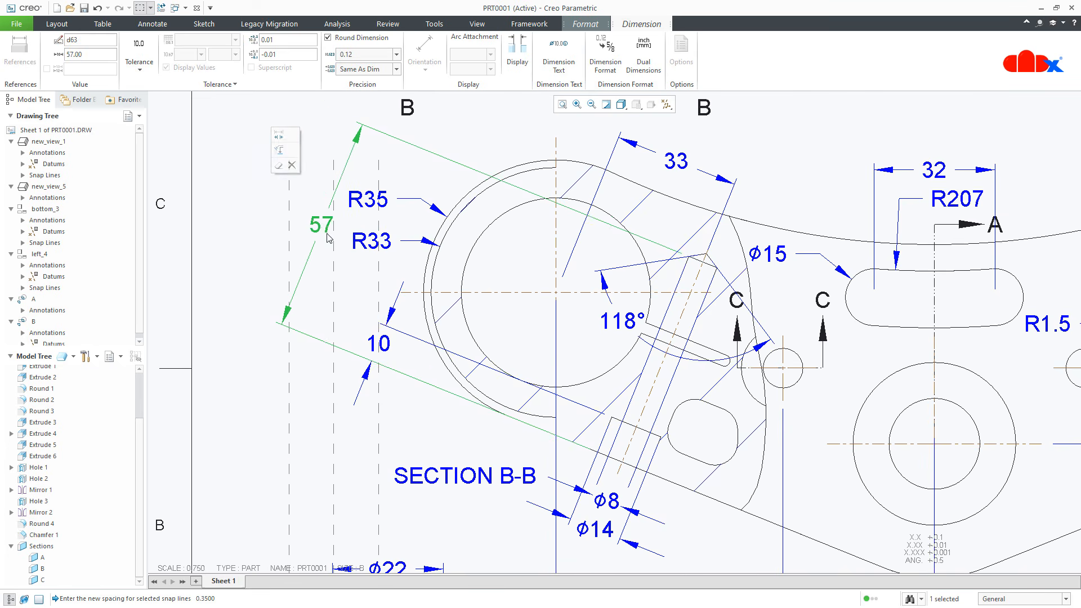
pyautogui.moveTo(328, 257)
pyautogui.mouseDown(button='middle')
pyautogui.moveTo(314, 293)
pyautogui.moveTo(310, 275)
pyautogui.mouseUp(button='middle')
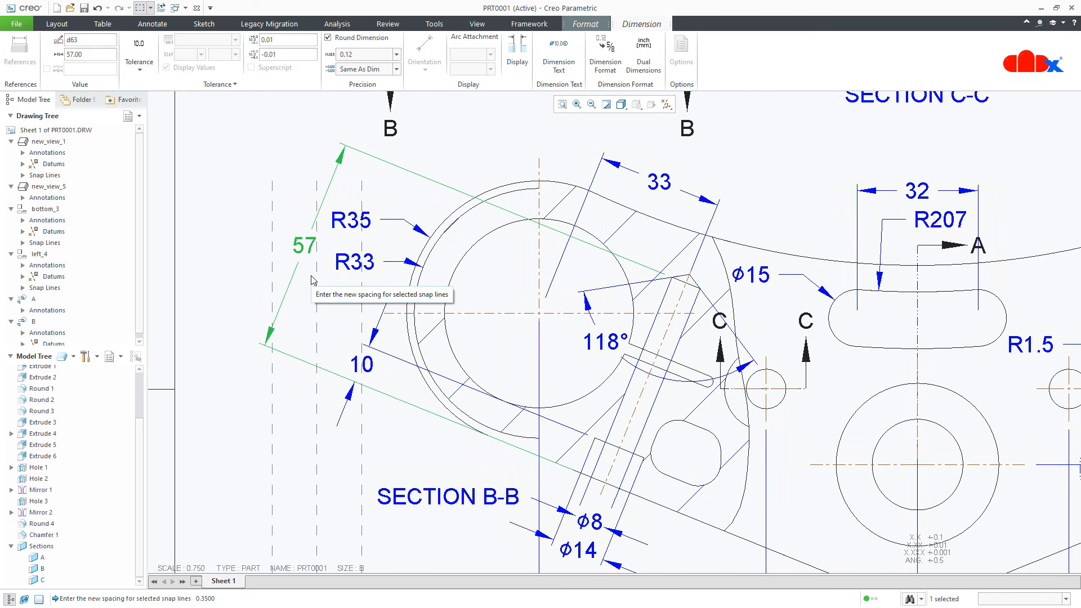
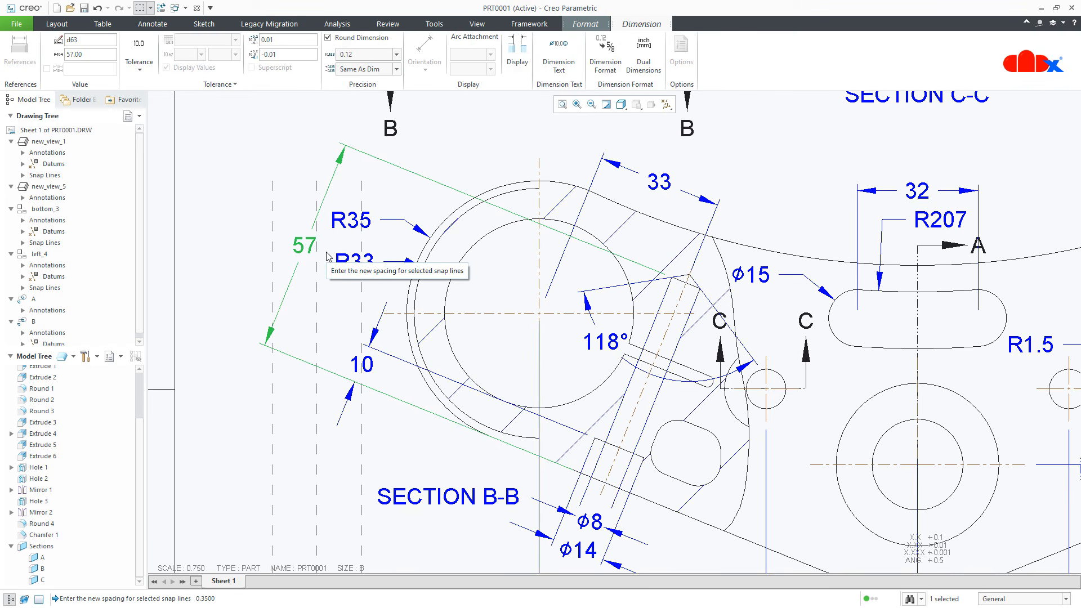
pyautogui.press('Delete')
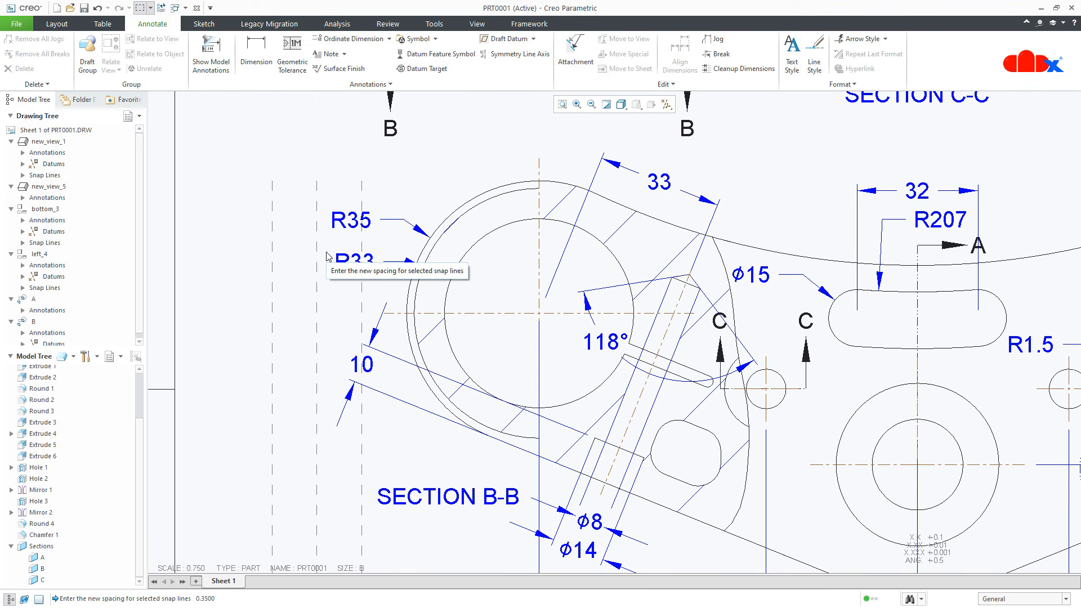
# Dimension the distance from the angled hole's inner end edge to the intersection of the left bore's centerlines, placing it inside the bore.
pyautogui.click(256, 51)
pyautogui.scroll(1, 558, 315)
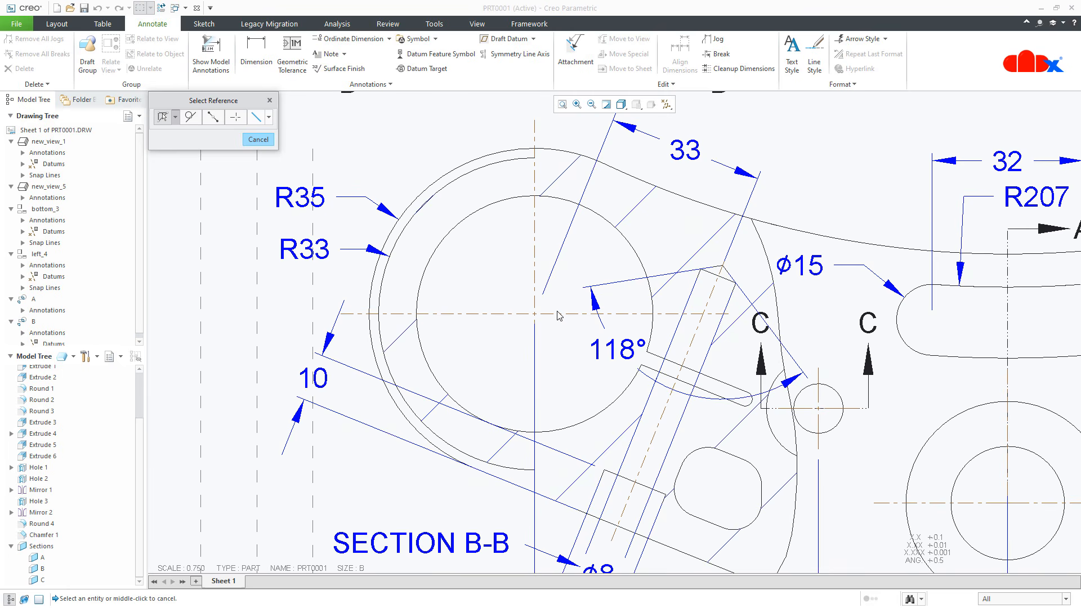
pyautogui.click(711, 280)
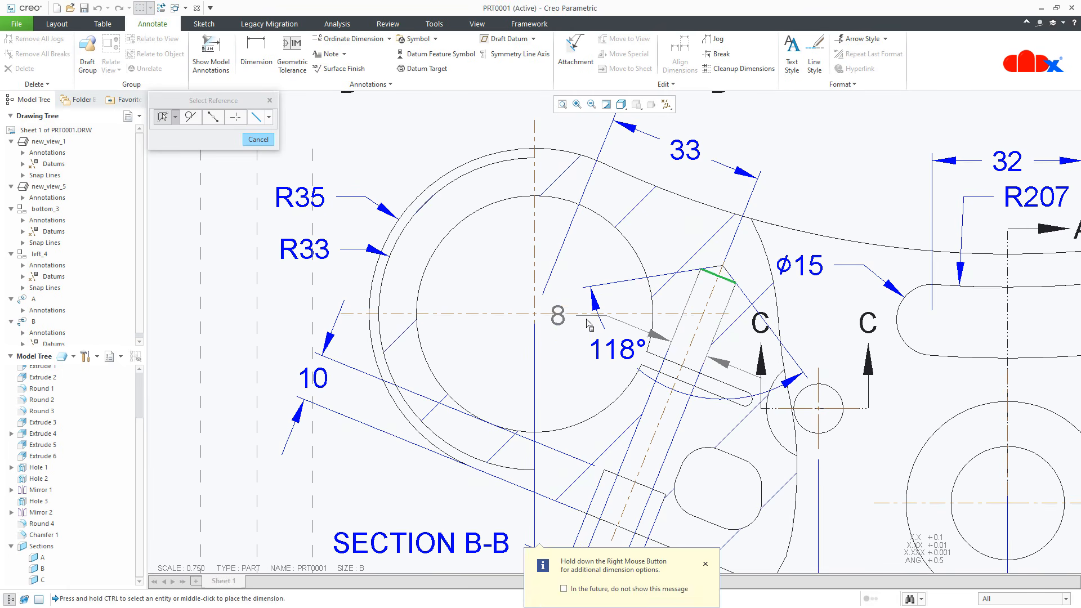
pyautogui.click(235, 118)
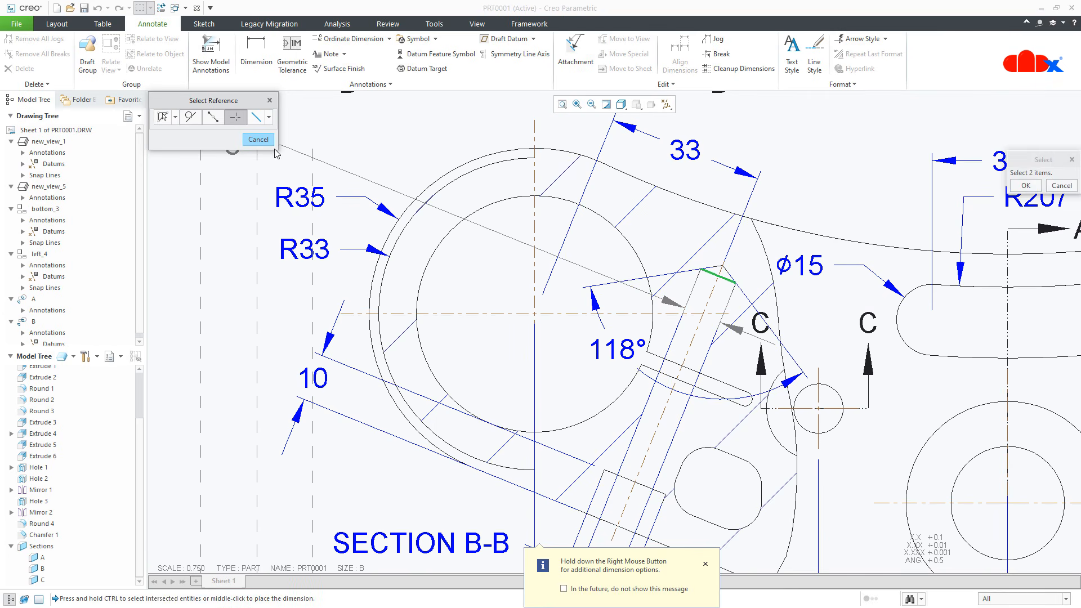
pyautogui.click(500, 313)
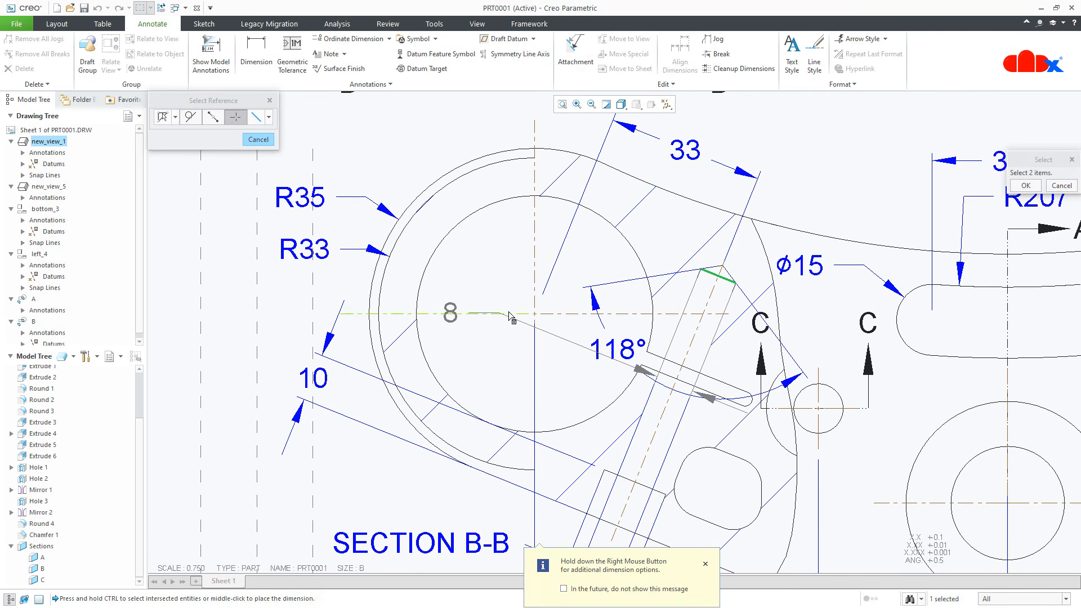
pyautogui.click(536, 293)
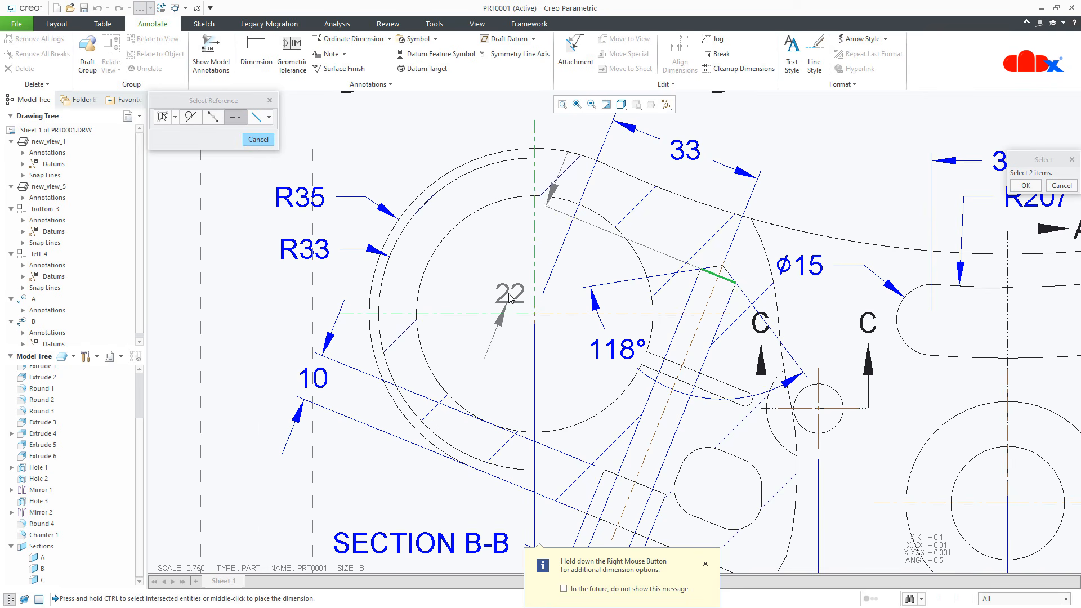
pyautogui.middleClick(500, 253)
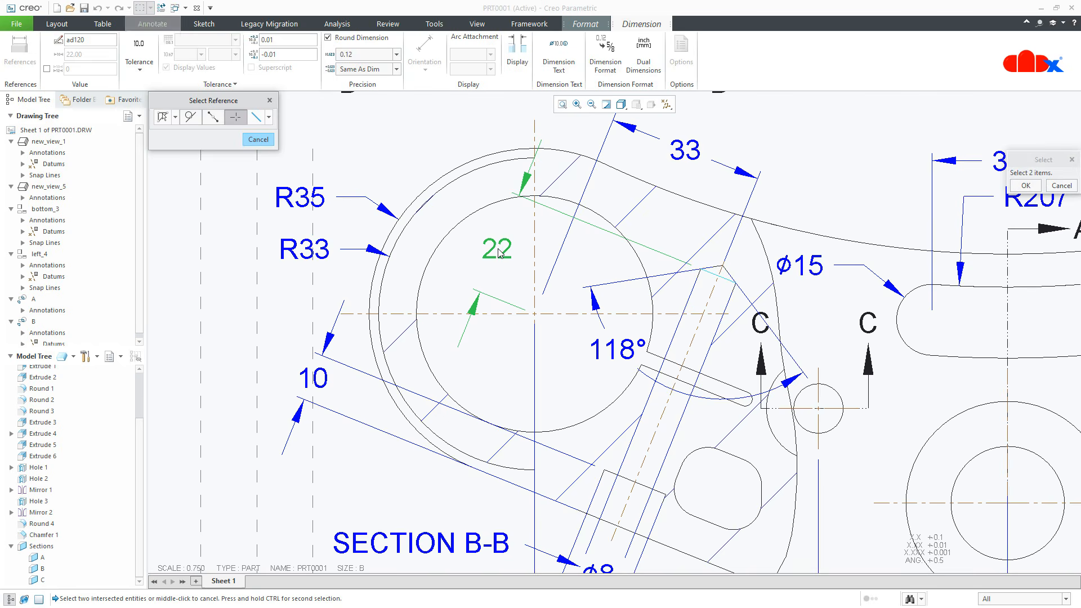
pyautogui.middleClick(518, 284)
# Move the new 22 dimension out to the middle snap line left of the main view and keep the 10 dimension on the nearest one.
pyautogui.scroll(2, 517, 285)
pyautogui.moveTo(517, 285); pyautogui.dragTo(550, 308, button='middle')
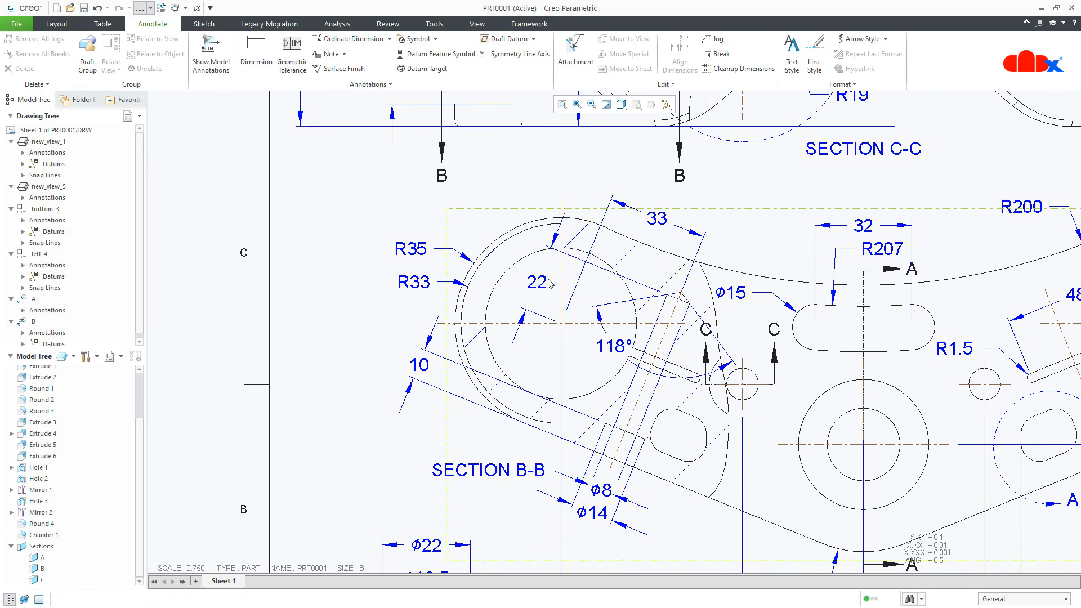
pyautogui.click(537, 283)
pyautogui.moveTo(538, 283); pyautogui.dragTo(386, 218)
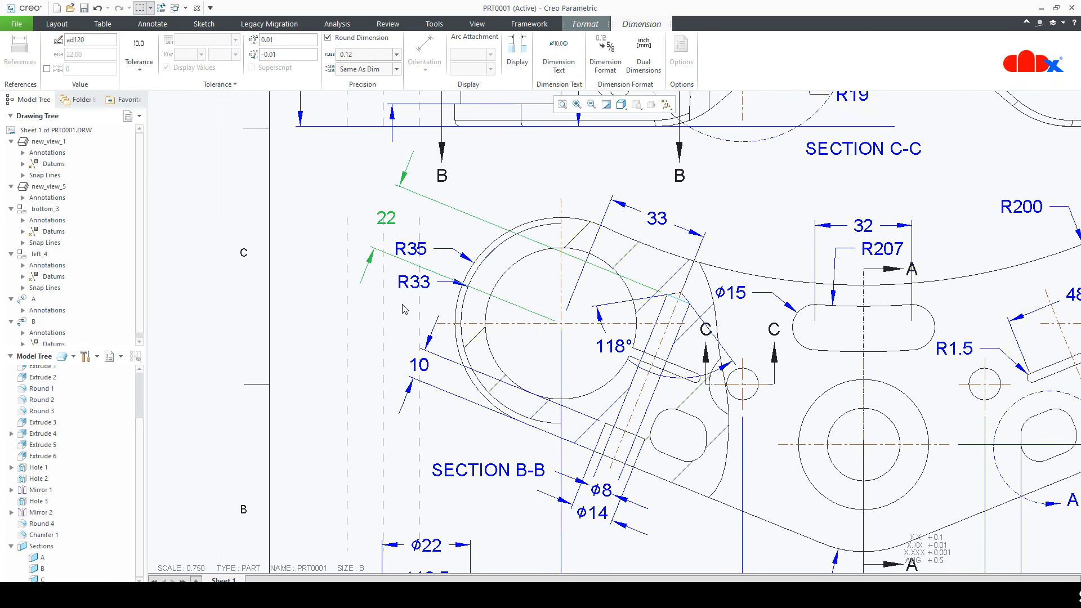
pyautogui.click(425, 366)
pyautogui.moveTo(425, 365); pyautogui.dragTo(383, 350)
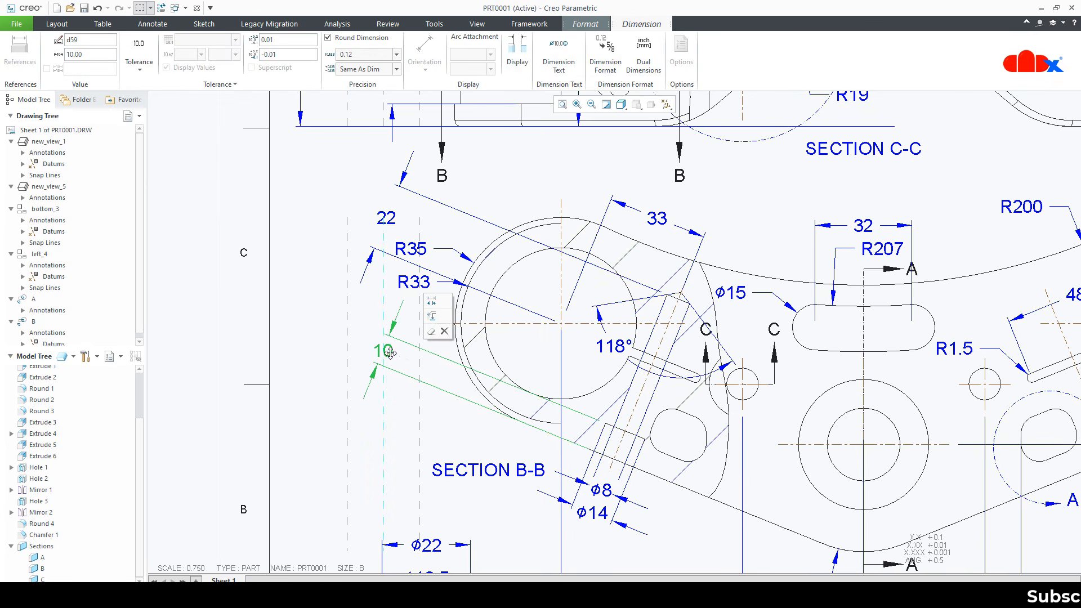
pyautogui.scroll(2, 394, 366)
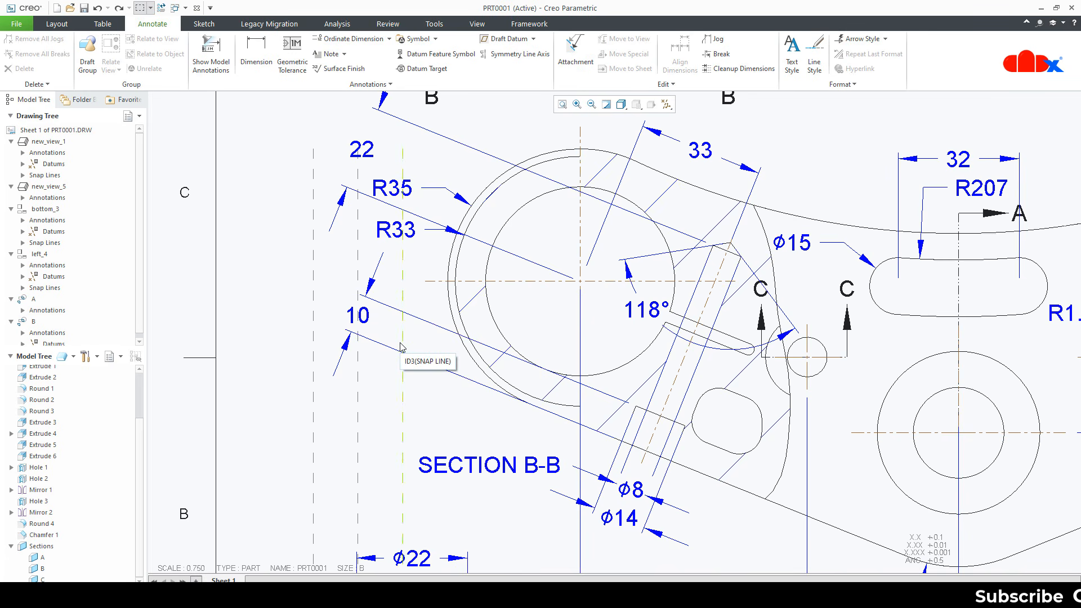
pyautogui.moveTo(359, 316); pyautogui.dragTo(403, 335)
# Move the R33 and R35 dimensions onto the middle left snap line, stacked one above the other between the 22 and 10 dimensions.
pyautogui.click(399, 231)
pyautogui.moveTo(400, 231); pyautogui.dragTo(367, 264)
pyautogui.click(389, 188)
pyautogui.moveTo(388, 187); pyautogui.dragTo(363, 237)
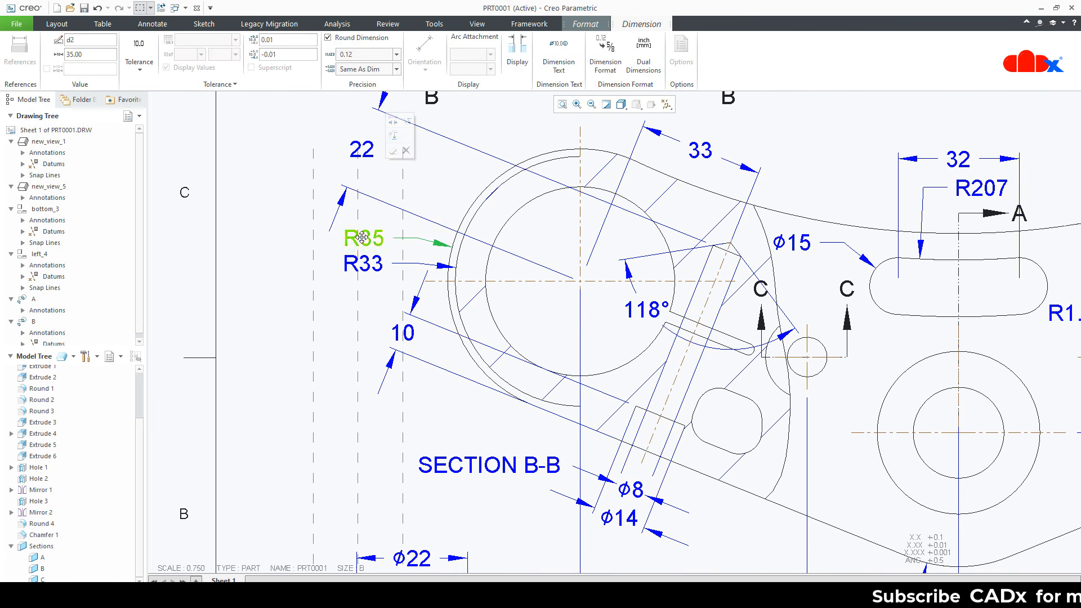
pyautogui.click(440, 418)
pyautogui.scroll(-5, 429, 416)
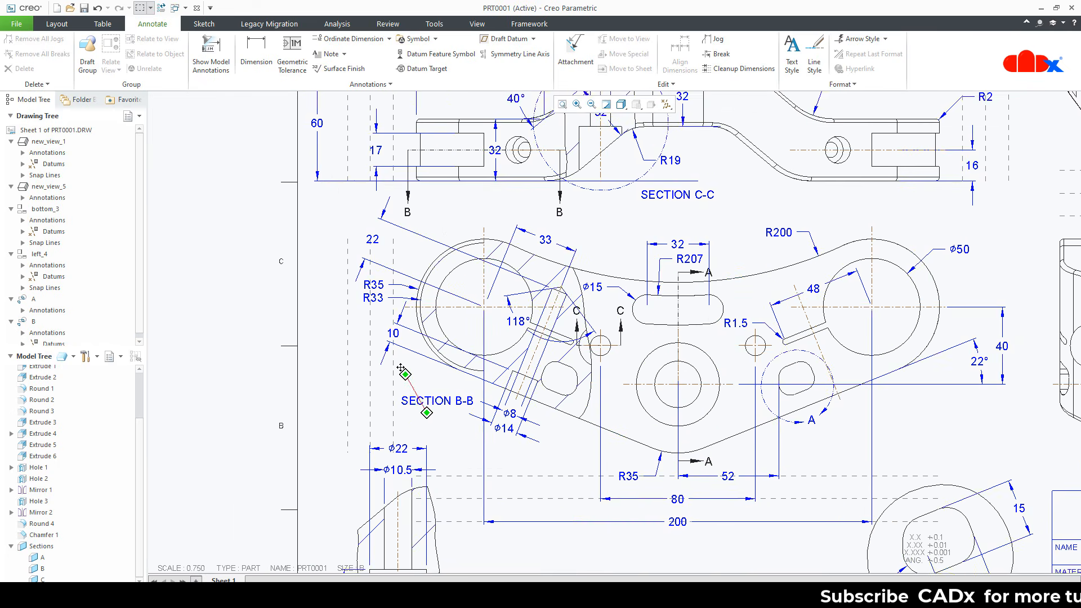
# Move the slot's 32 and R207 dimensions slightly higher above the slot in the main view.
pyautogui.moveTo(538, 505)
pyautogui.mouseDown(button='middle')
pyautogui.moveTo(495, 468)
pyautogui.moveTo(470, 517)
pyautogui.moveTo(481, 521)
pyautogui.mouseUp(button='middle')
pyautogui.scroll(3, 594, 222)
pyautogui.click(586, 217)
pyautogui.click(562, 189)
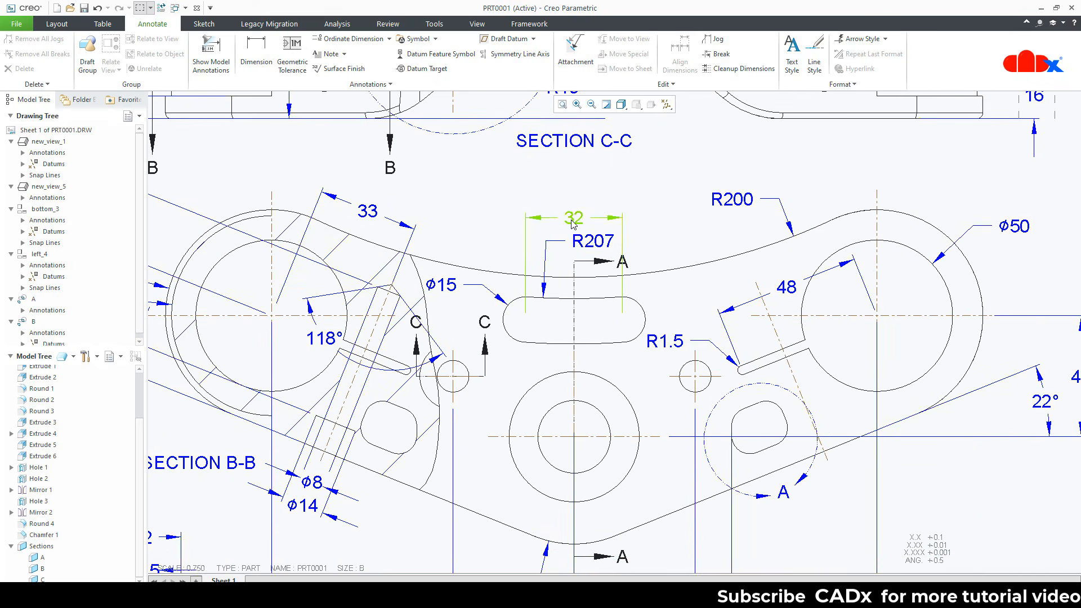
pyautogui.click(575, 219)
pyautogui.moveTo(574, 219); pyautogui.dragTo(575, 202)
pyautogui.moveTo(580, 246); pyautogui.dragTo(576, 235)
pyautogui.click(714, 168)
# Move the slanted 33 dimension slightly farther out from the upper edge of the main view.
pyautogui.scroll(-1, 714, 168)
pyautogui.click(436, 202)
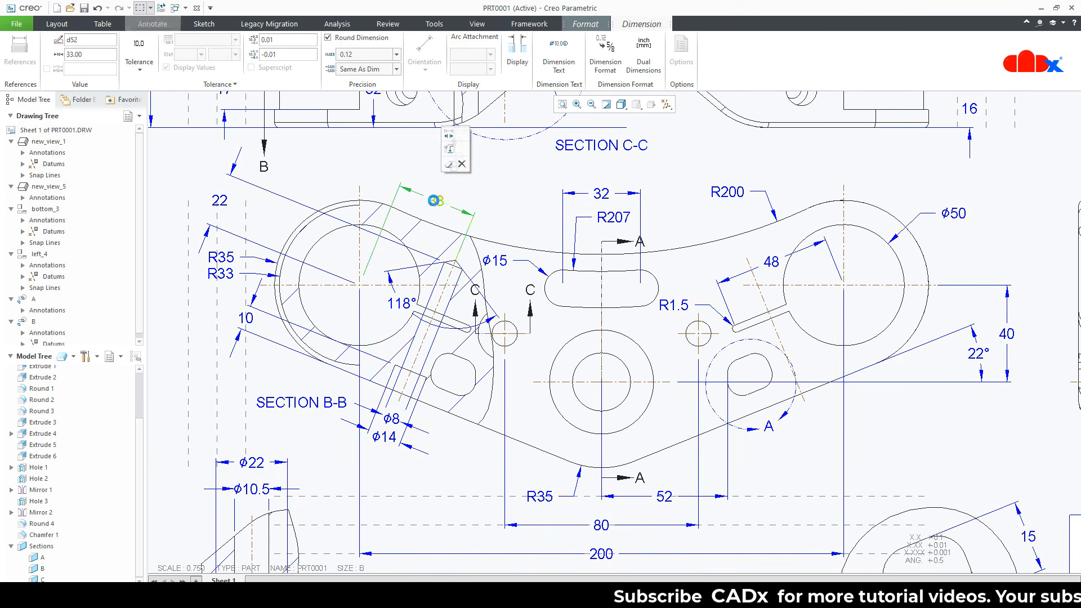
pyautogui.scroll(1, 437, 202)
pyautogui.moveTo(437, 201); pyautogui.dragTo(440, 193)
pyautogui.scroll(-1, 431, 453)
# In Detail A, raise the R6 dimension slightly and bring the 8 dimension closer to the view with its arrows outside.
pyautogui.moveTo(431, 453); pyautogui.dragTo(466, 288, button='middle')
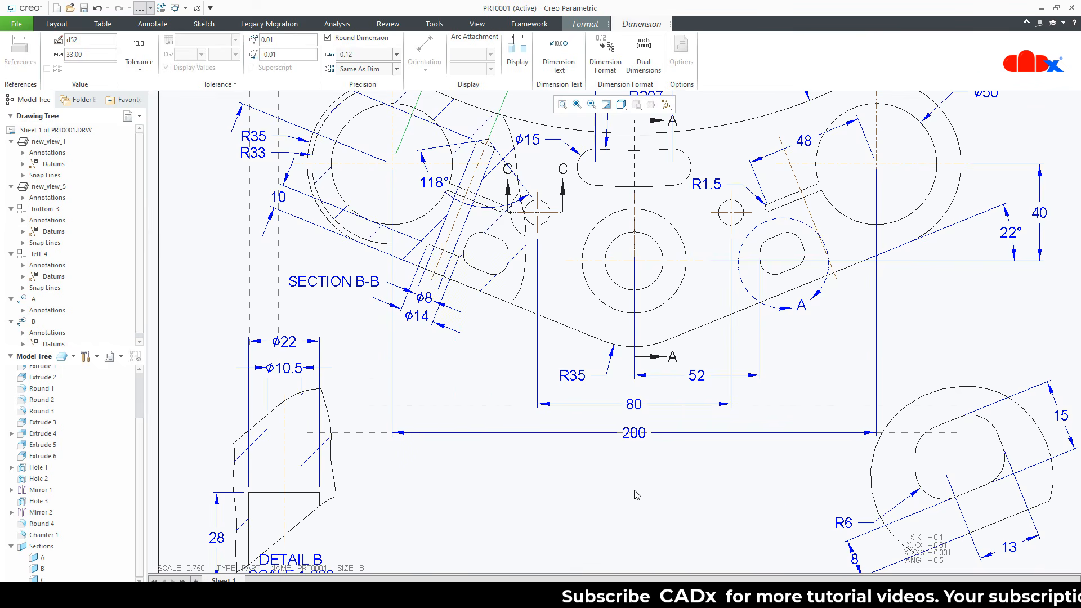
pyautogui.moveTo(635, 492); pyautogui.dragTo(574, 493, button='middle')
pyautogui.scroll(-1, 574, 487)
pyautogui.scroll(2, 560, 454)
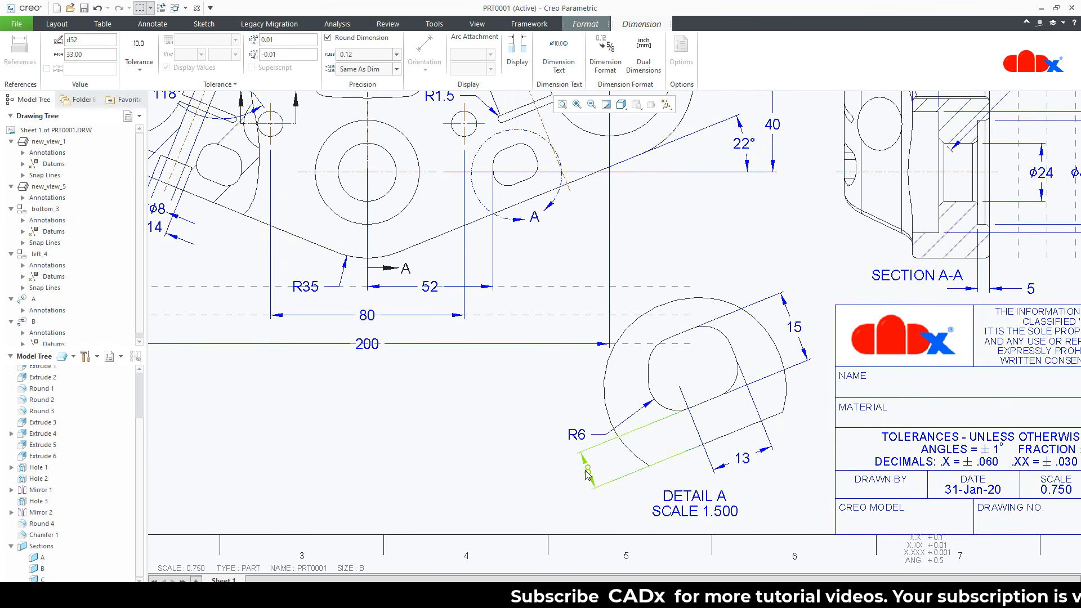
pyautogui.click(586, 438)
pyautogui.click(586, 438)
pyautogui.moveTo(584, 436); pyautogui.dragTo(580, 406)
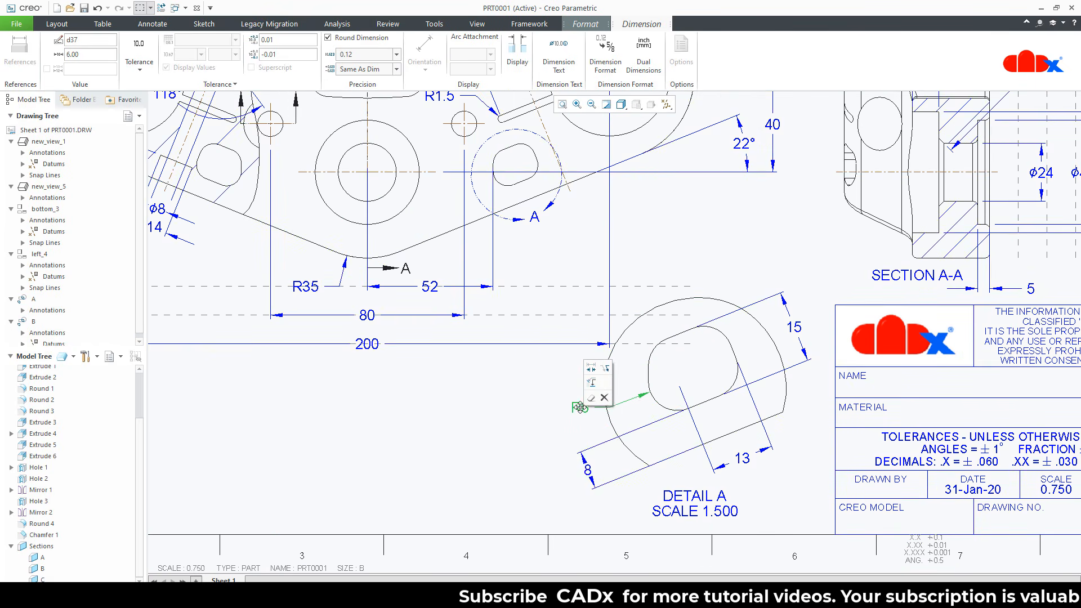
pyautogui.click(588, 470)
pyautogui.click(599, 412)
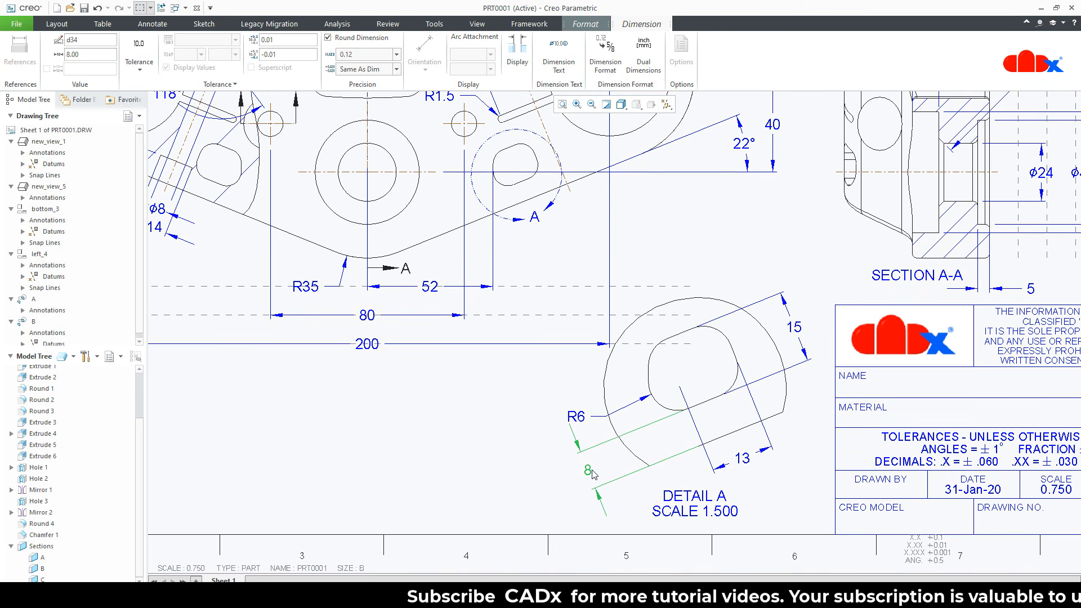
pyautogui.moveTo(590, 469); pyautogui.dragTo(612, 468)
pyautogui.click(582, 422)
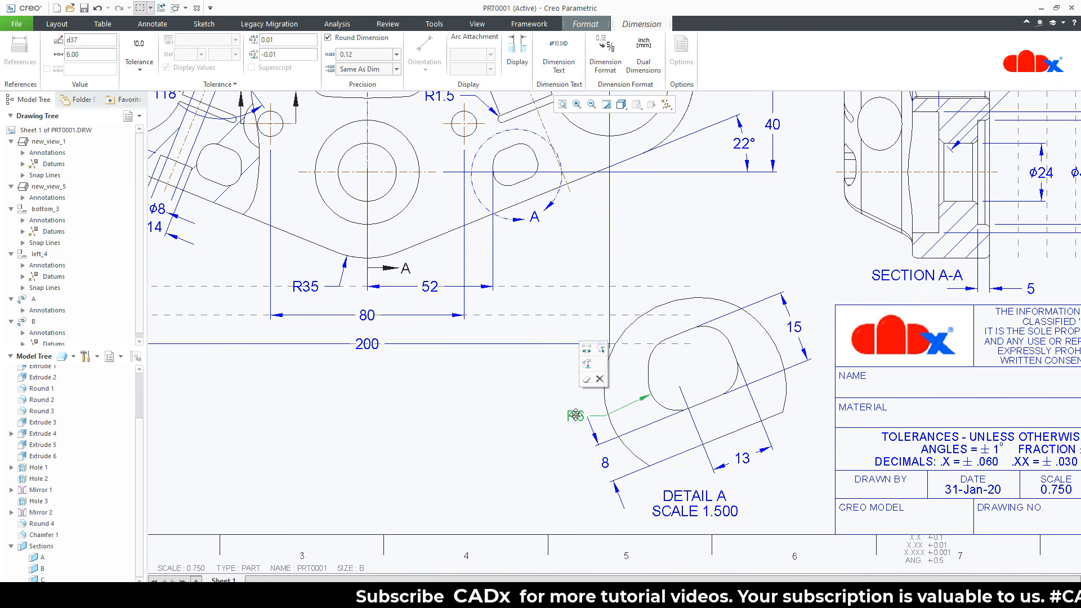
pyautogui.moveTo(581, 421); pyautogui.dragTo(578, 404)
pyautogui.click(544, 472)
# Snap the 17 and 60 dimensions onto the nearest and middle snap lines beside Section C-C, and 66 onto the line above.
pyautogui.scroll(2, 544, 472)
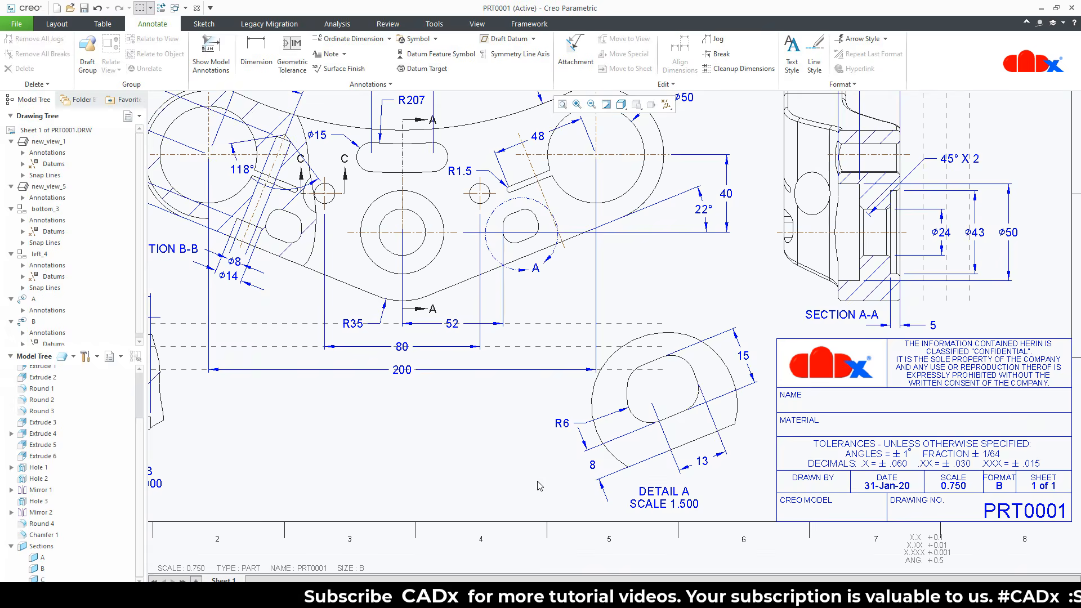
pyautogui.moveTo(529, 475)
pyautogui.mouseDown(button='middle')
pyautogui.moveTo(595, 449)
pyautogui.moveTo(608, 458)
pyautogui.moveTo(558, 541)
pyautogui.mouseUp(button='middle')
pyautogui.scroll(1, 610, 456)
pyautogui.scroll(-2, 355, 313)
pyautogui.moveTo(353, 314); pyautogui.dragTo(373, 321, button='middle')
pyautogui.scroll(-1, 360, 319)
pyautogui.click(353, 317)
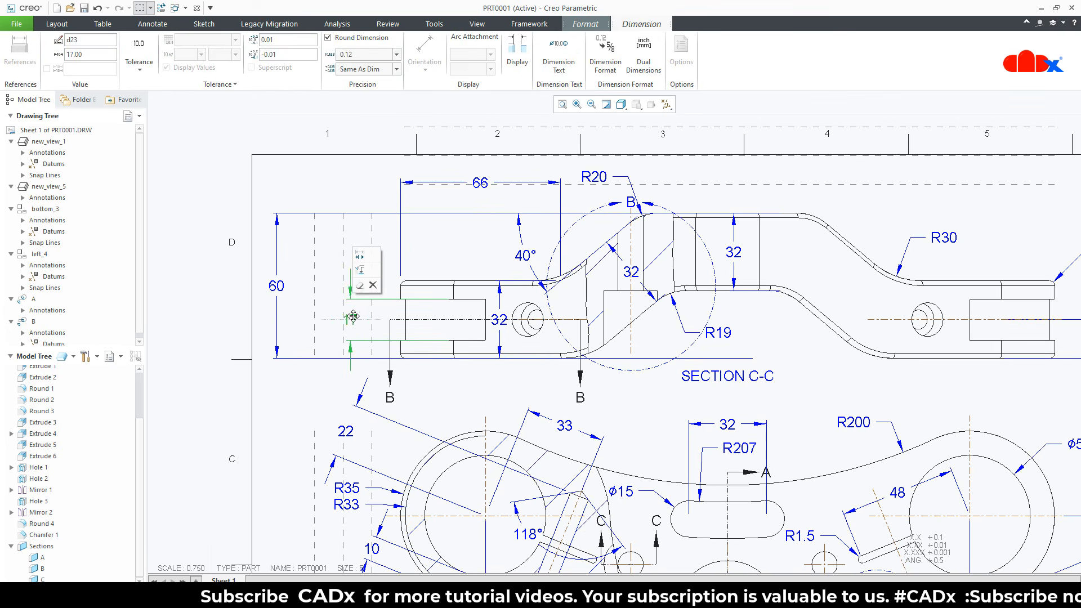
pyautogui.click(276, 285)
pyautogui.moveTo(276, 286); pyautogui.dragTo(343, 286)
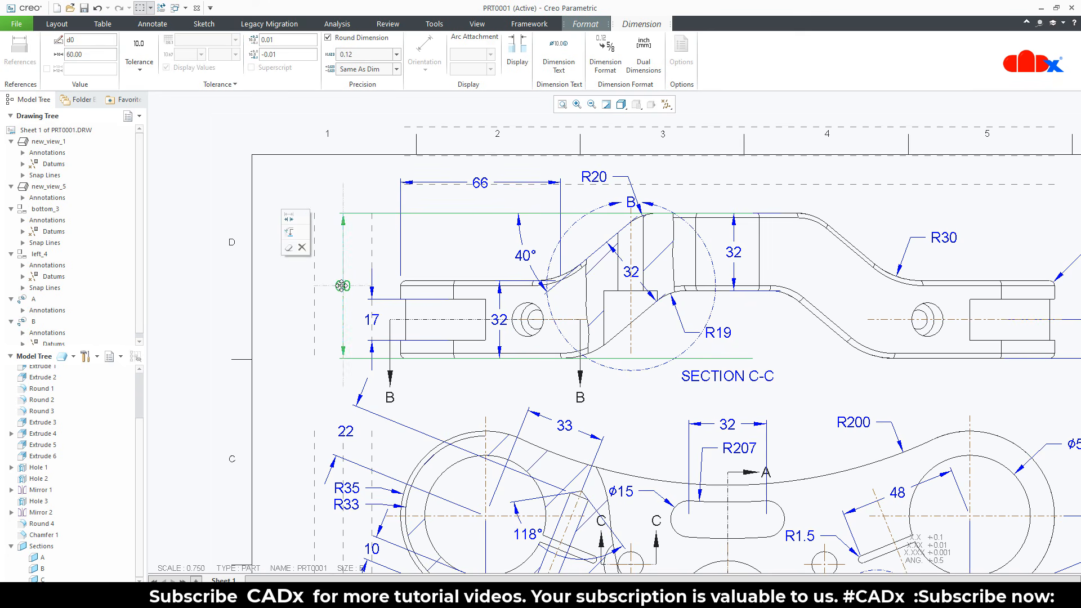
pyautogui.click(479, 183)
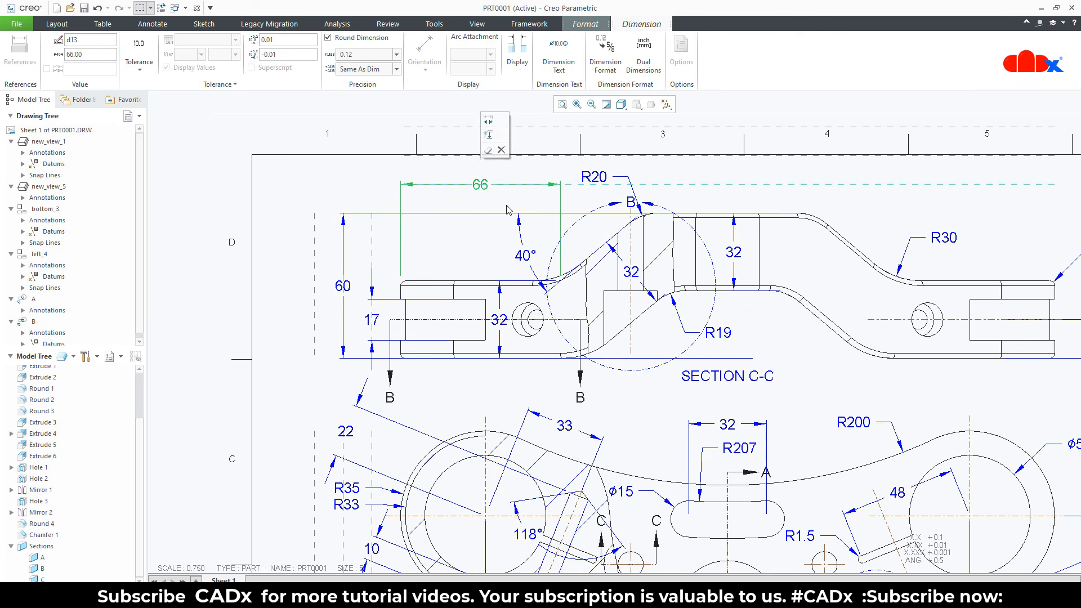
# Align the R20 dimension with the 66 dimension and move the B label to the upper-left part of its detail circle.
pyautogui.scroll(-3, 510, 254)
pyautogui.click(511, 255)
pyautogui.click(517, 251)
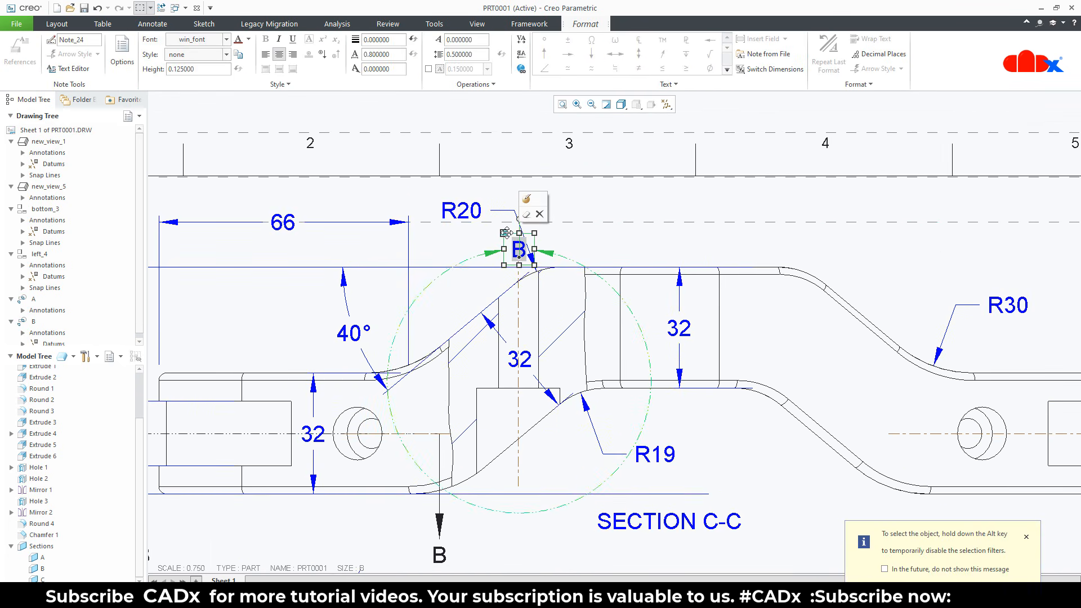
pyautogui.moveTo(512, 232); pyautogui.dragTo(464, 222)
pyautogui.click(461, 210)
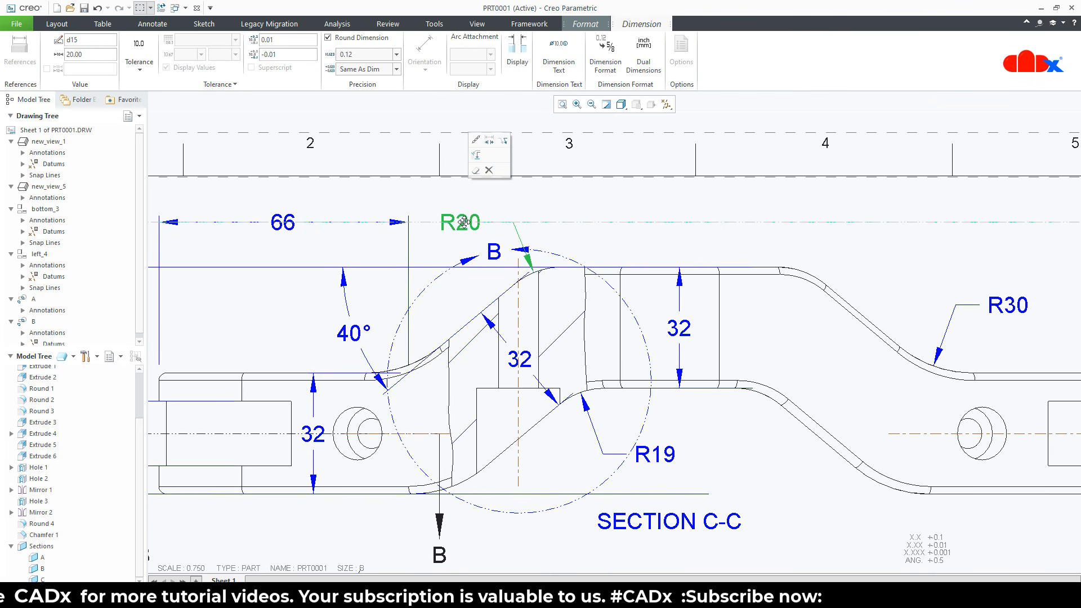
pyautogui.click(502, 254)
pyautogui.moveTo(476, 267); pyautogui.dragTo(409, 302)
pyautogui.scroll(1, 557, 201)
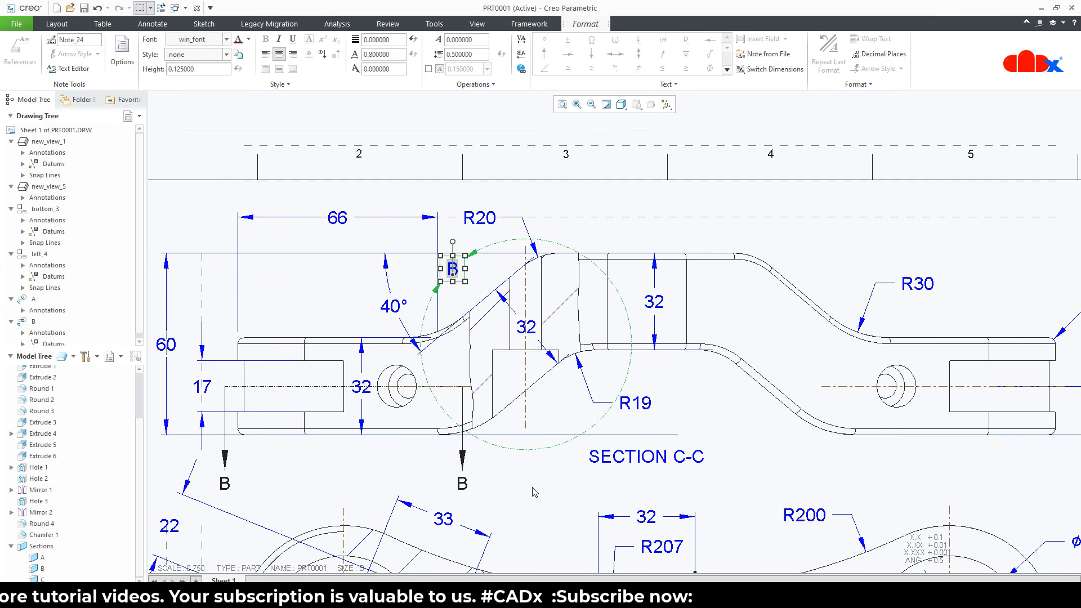
pyautogui.click(532, 488)
# Adjust the R19 dimension below the arc so its leader meets the arc nearer the 32 dimension's arrowhead.
pyautogui.moveTo(514, 495); pyautogui.dragTo(550, 400, button='middle')
pyautogui.scroll(1, 551, 400)
pyautogui.moveTo(625, 423); pyautogui.dragTo(554, 401, button='middle')
pyautogui.scroll(-1, 578, 307)
pyautogui.click(579, 308)
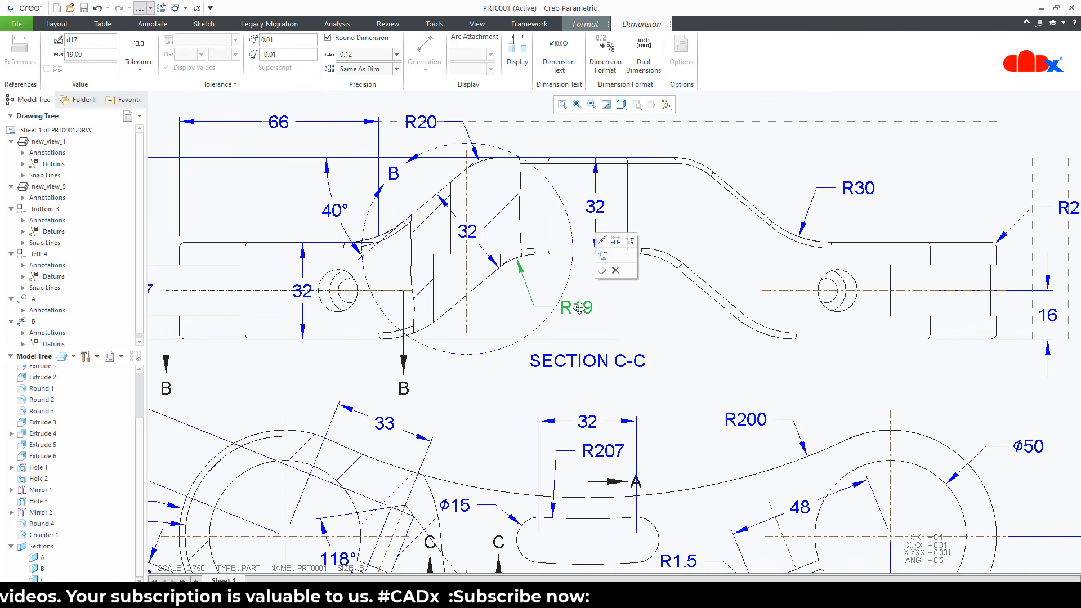
pyautogui.moveTo(579, 307)
pyautogui.mouseDown()
pyautogui.moveTo(500, 309)
pyautogui.moveTo(577, 309)
pyautogui.mouseUp()
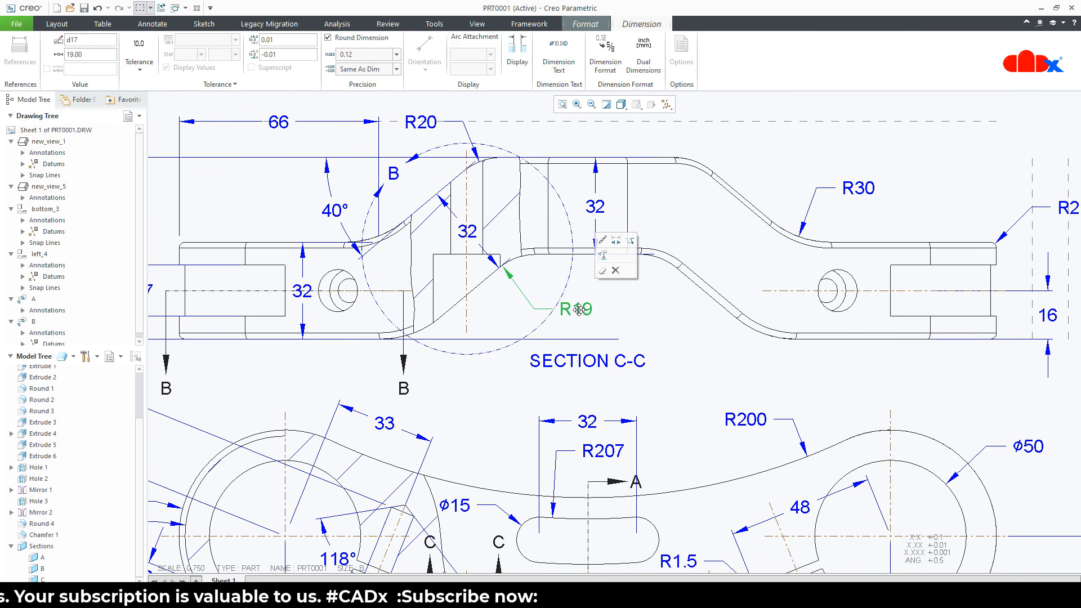
pyautogui.click(642, 331)
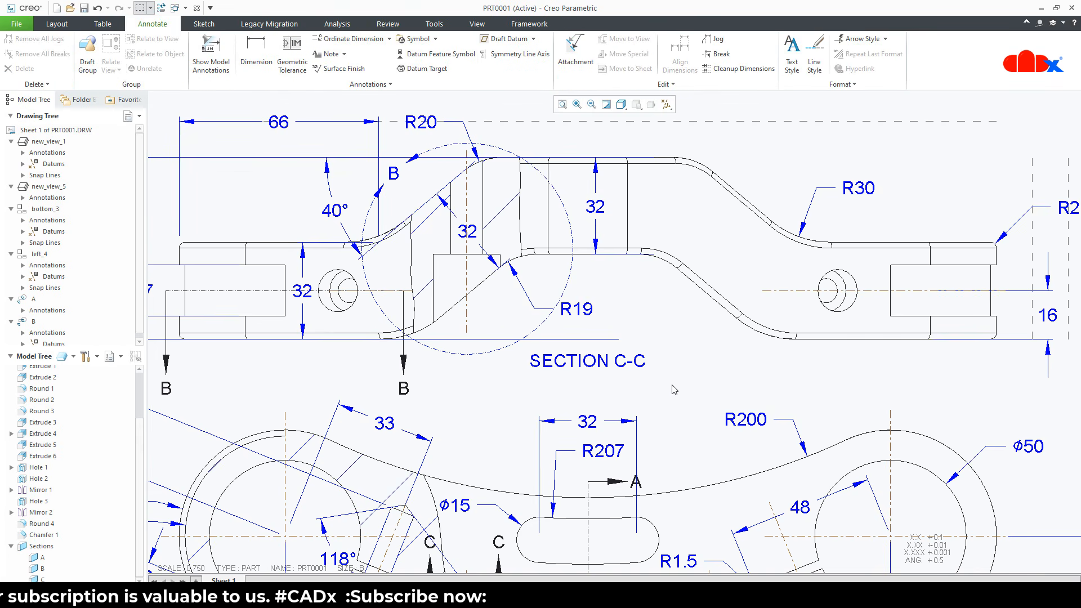
# Move the R30 and R2 dimensions closer to Section C-C and the 16 dimension onto the nearest snap line.
pyautogui.scroll(-2, 674, 390)
pyautogui.click(825, 228)
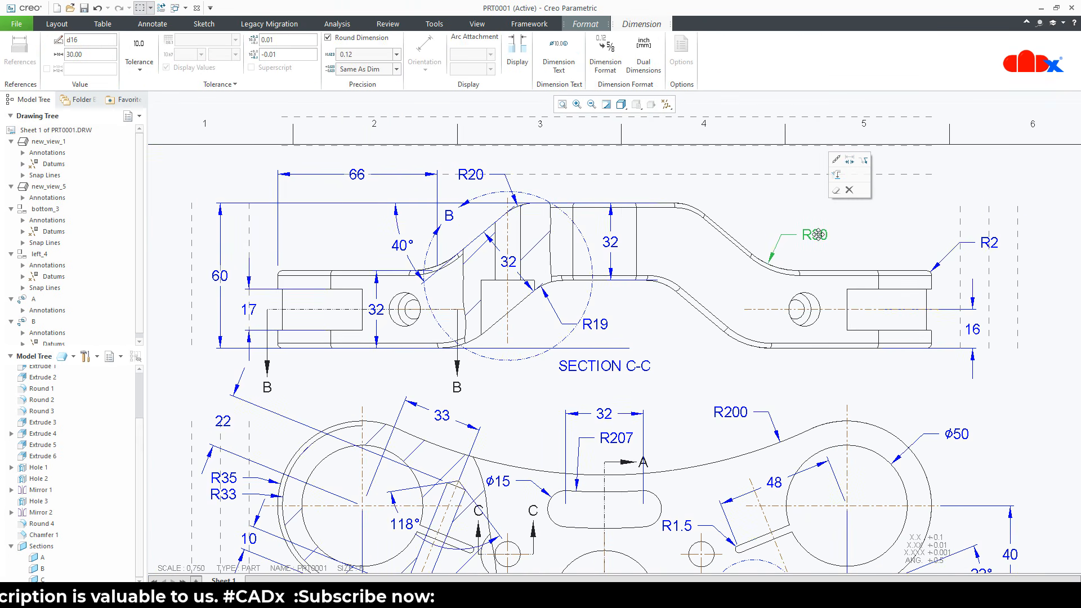
pyautogui.click(968, 329)
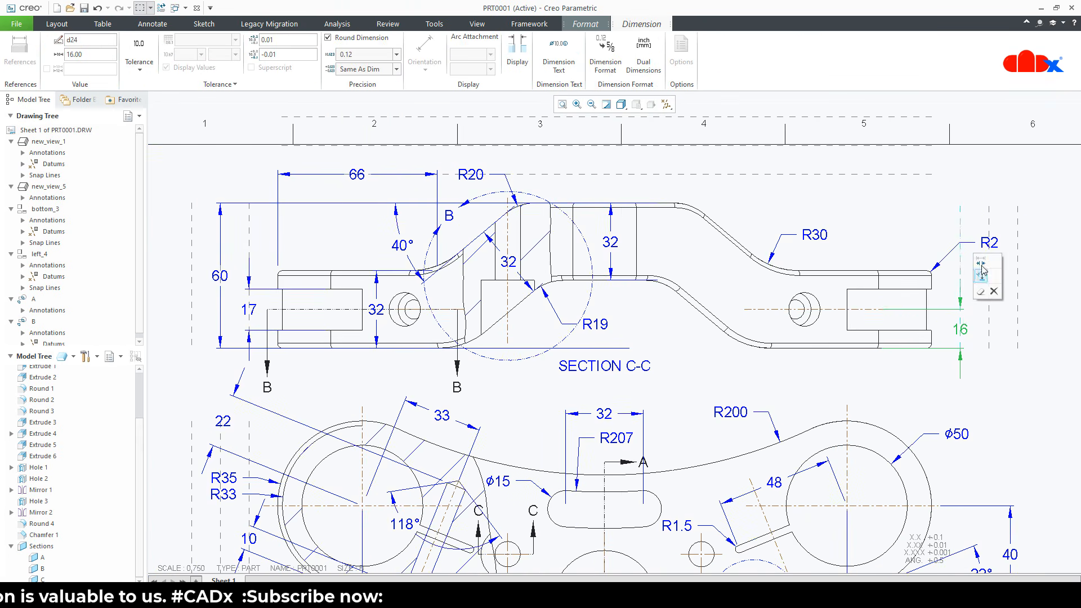
pyautogui.click(990, 242)
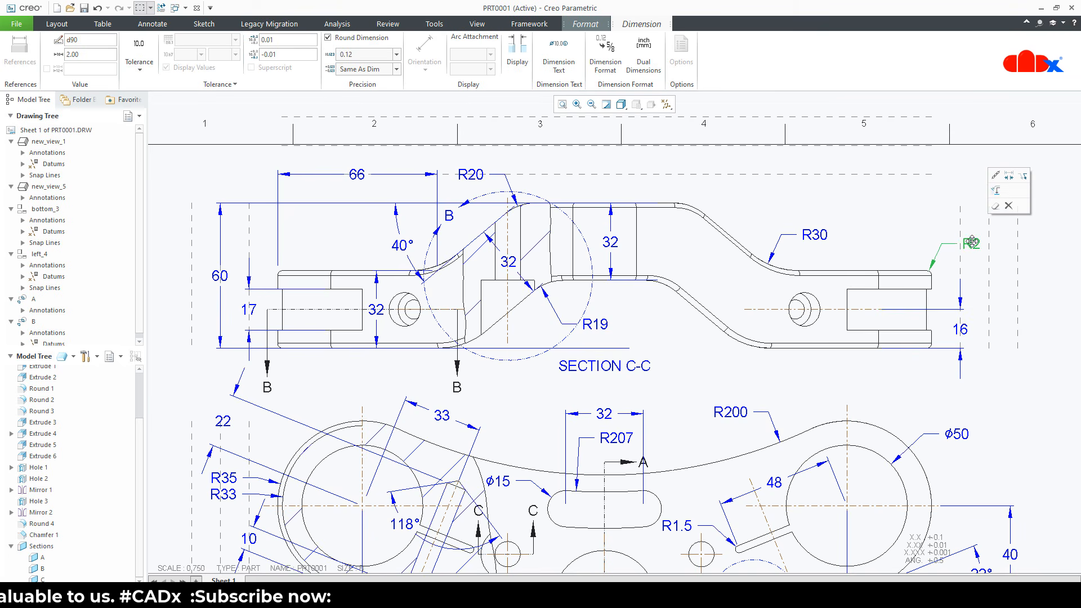
pyautogui.click(935, 391)
# Place the 11 and 32 dimensions of Section A-A on the first and second snap lines above the view.
pyautogui.scroll(-1, 922, 397)
pyautogui.moveTo(921, 398); pyautogui.dragTo(909, 334, button='middle')
pyautogui.scroll(-1, 745, 448)
pyautogui.moveTo(745, 449); pyautogui.dragTo(712, 382, button='middle')
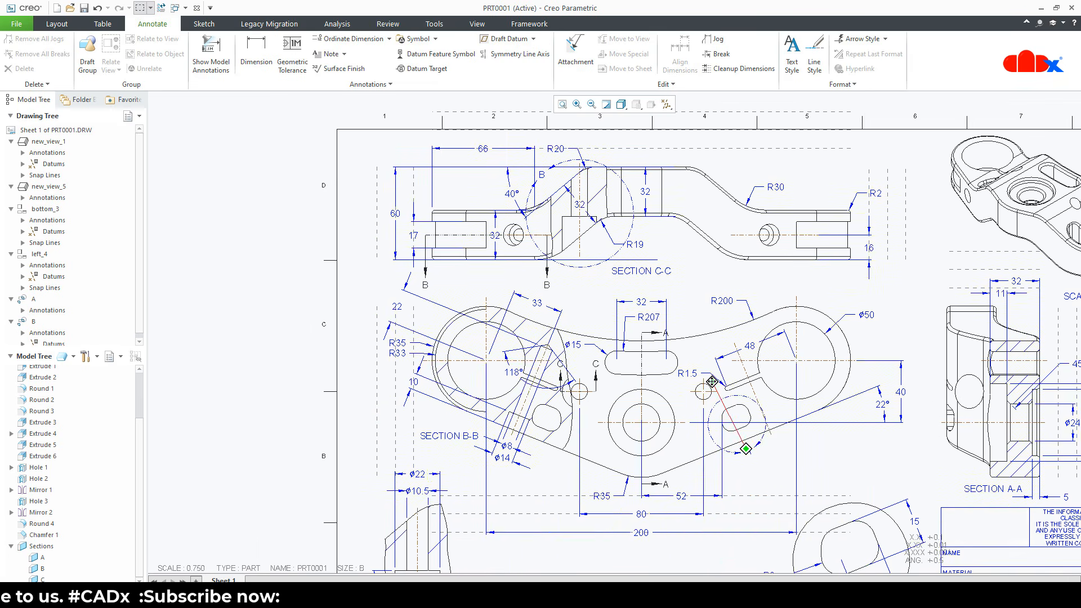
pyautogui.scroll(-1, 828, 465)
pyautogui.moveTo(852, 457); pyautogui.dragTo(694, 409, button='middle')
pyautogui.scroll(4, 847, 282)
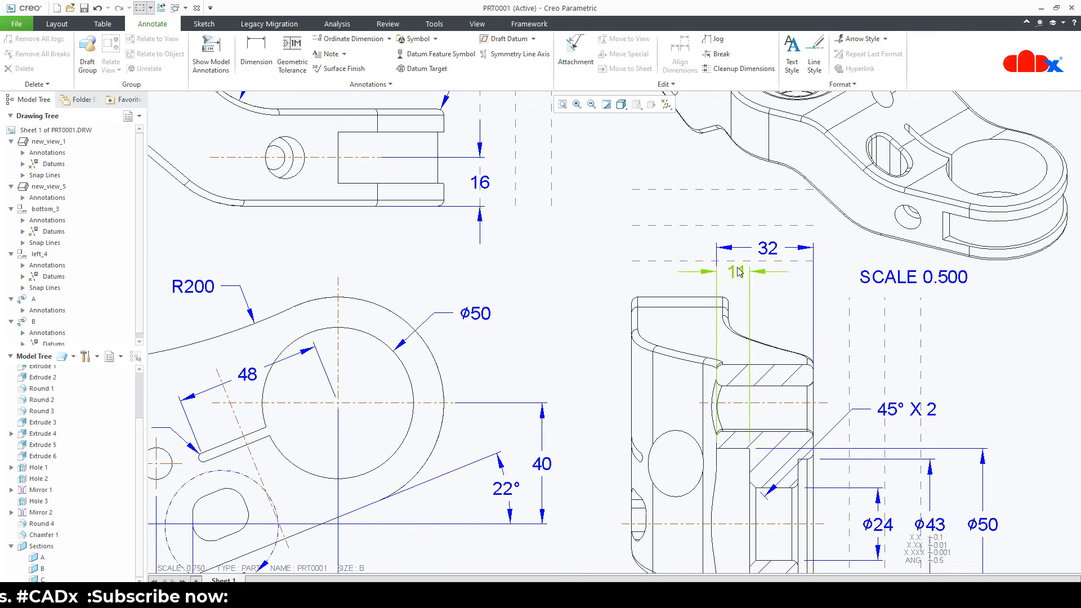
pyautogui.click(738, 272)
pyautogui.moveTo(739, 271); pyautogui.dragTo(767, 225)
pyautogui.click(770, 249)
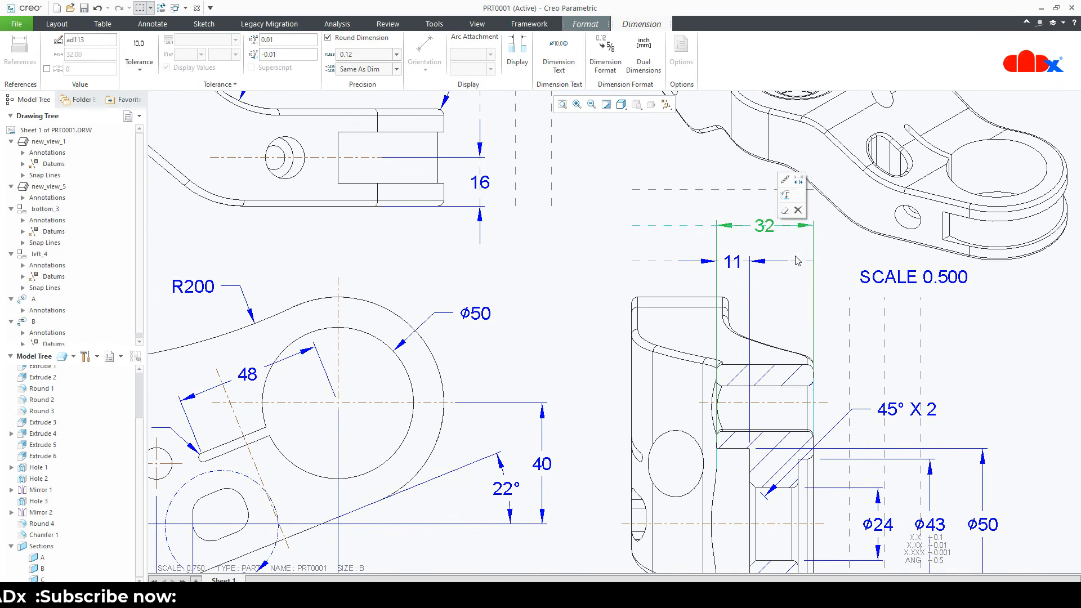
# Place the ø24, ø43 and ø50 dimensions of Section A-A on the three successive snap lines beside the view.
pyautogui.moveTo(904, 439)
pyautogui.mouseDown(button='middle')
pyautogui.moveTo(847, 365)
pyautogui.moveTo(820, 296)
pyautogui.mouseUp(button='middle')
pyautogui.scroll(1, 805, 414)
pyautogui.click(786, 373)
pyautogui.moveTo(787, 373); pyautogui.dragTo(756, 374)
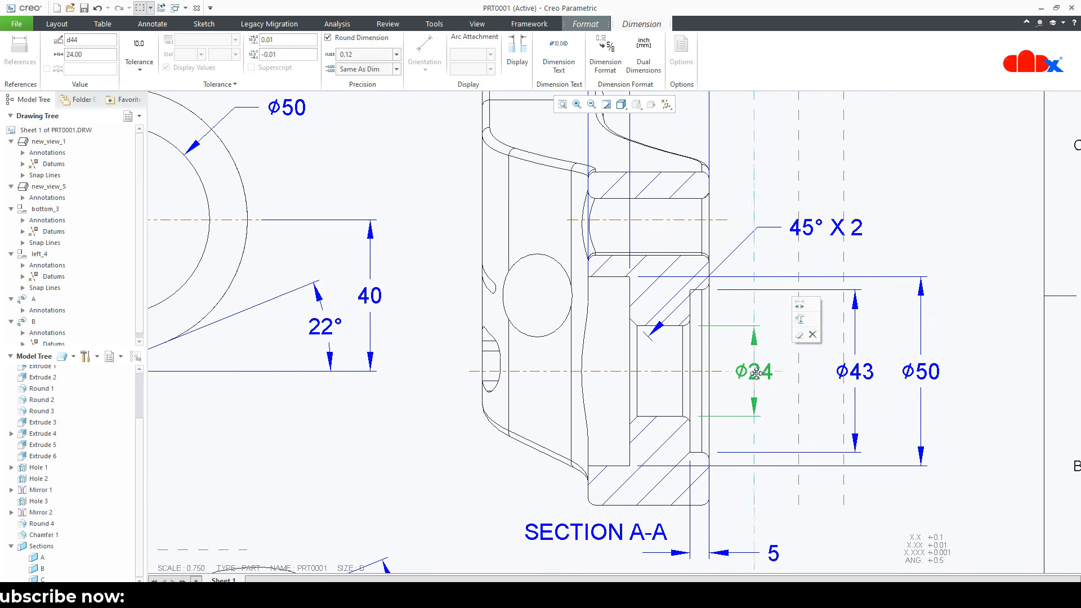
pyautogui.click(855, 371)
pyautogui.moveTo(855, 372); pyautogui.dragTo(806, 373)
pyautogui.click(921, 372)
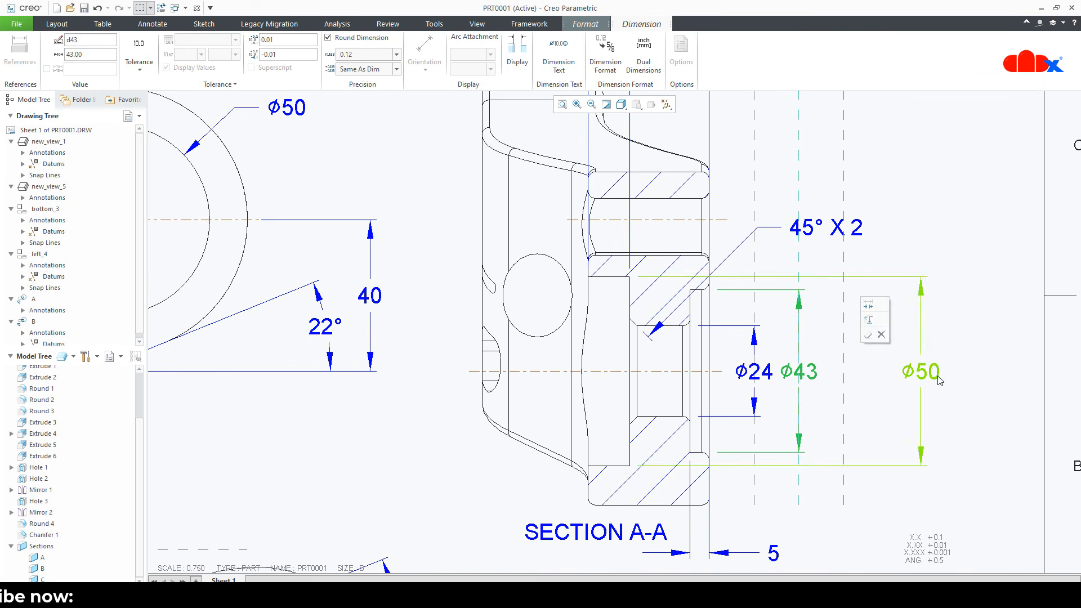
pyautogui.moveTo(921, 371); pyautogui.dragTo(845, 371)
pyautogui.click(861, 299)
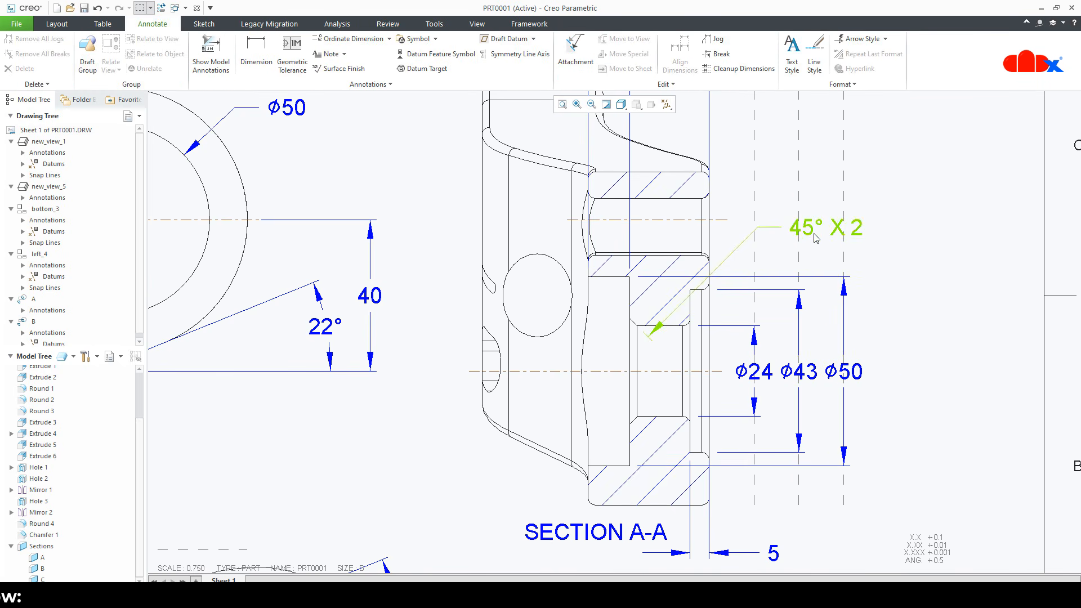
# Move the 45° X 2 chamfer note closer to Section A-A, just above the ø50 dimension's upper end.
pyautogui.moveTo(799, 227); pyautogui.dragTo(758, 242)
pyautogui.click(895, 283)
pyautogui.scroll(3, 899, 310)
pyautogui.moveTo(877, 433); pyautogui.dragTo(905, 337, button='middle')
pyautogui.scroll(-2, 844, 364)
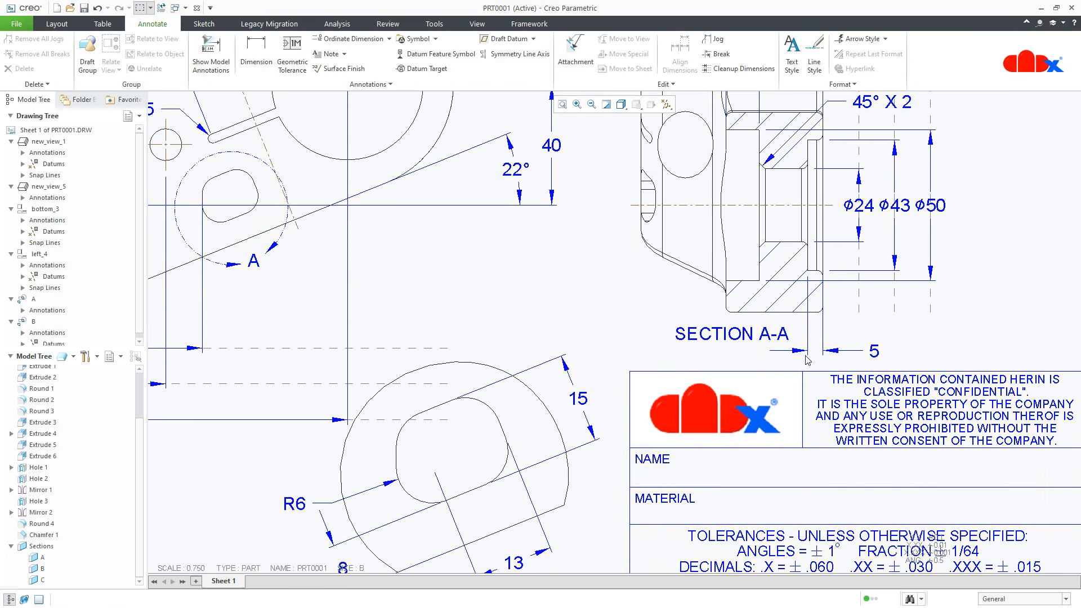
# Move the 22° and 40 dimensions closer to the main view.
pyautogui.scroll(2, 631, 361)
pyautogui.click(556, 238)
pyautogui.moveTo(556, 238); pyautogui.dragTo(519, 244)
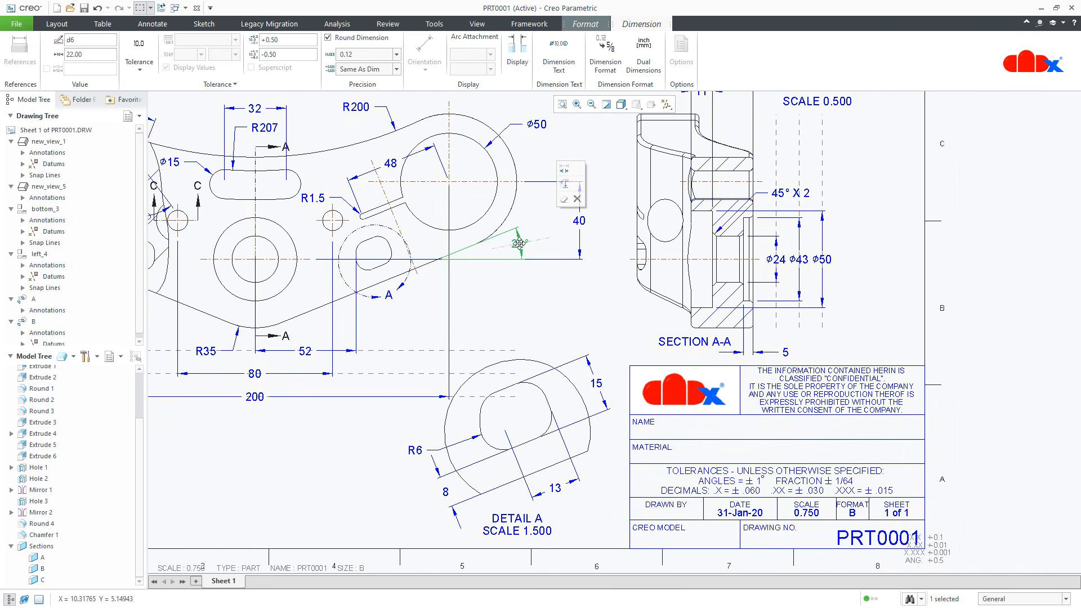
pyautogui.click(580, 222)
pyautogui.moveTo(580, 221); pyautogui.dragTo(548, 220)
pyautogui.click(581, 310)
# Move the DETAIL B label slightly down and away from its view.
pyautogui.scroll(1, 581, 310)
pyautogui.scroll(2, 582, 315)
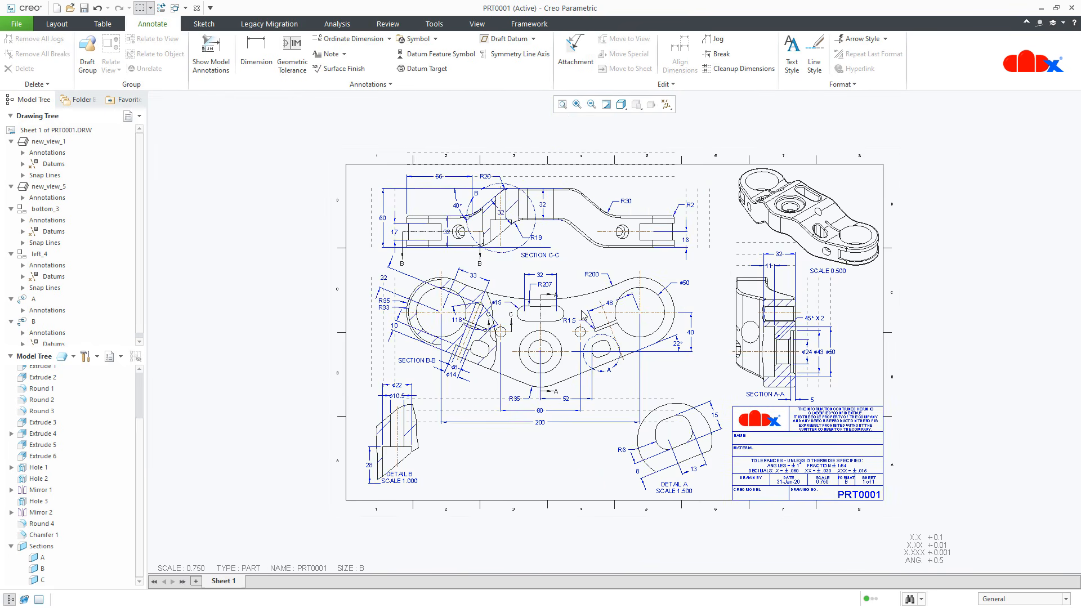
pyautogui.scroll(-1, 626, 346)
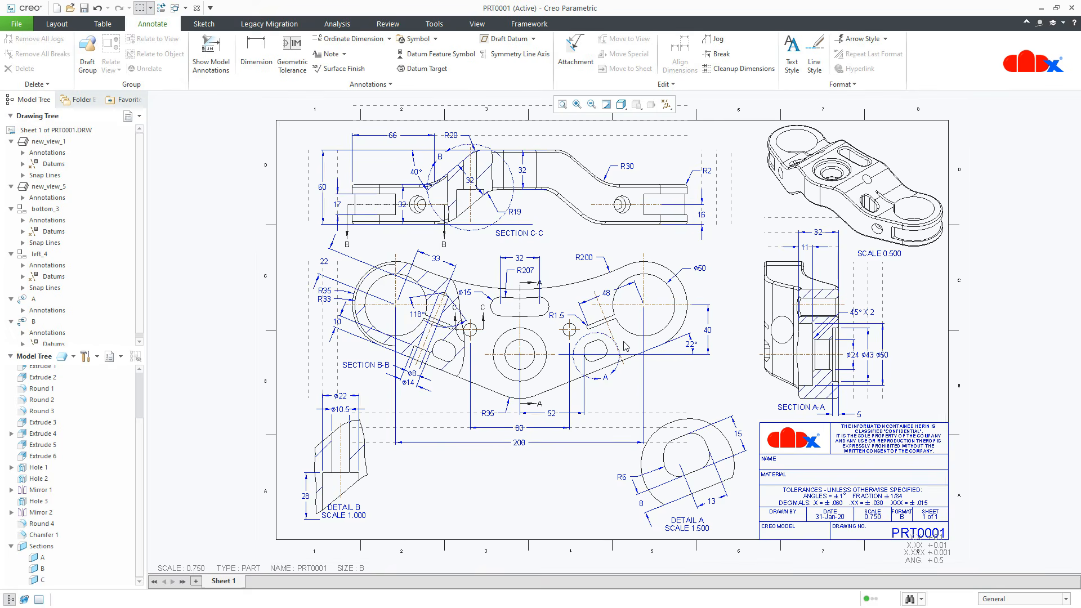
pyautogui.click(369, 513)
pyautogui.moveTo(368, 512); pyautogui.dragTo(375, 520)
pyautogui.click(467, 519)
# Delete the outermost snap line above Section C-C and the outermost one at the left end of the main view.
pyautogui.click(454, 106)
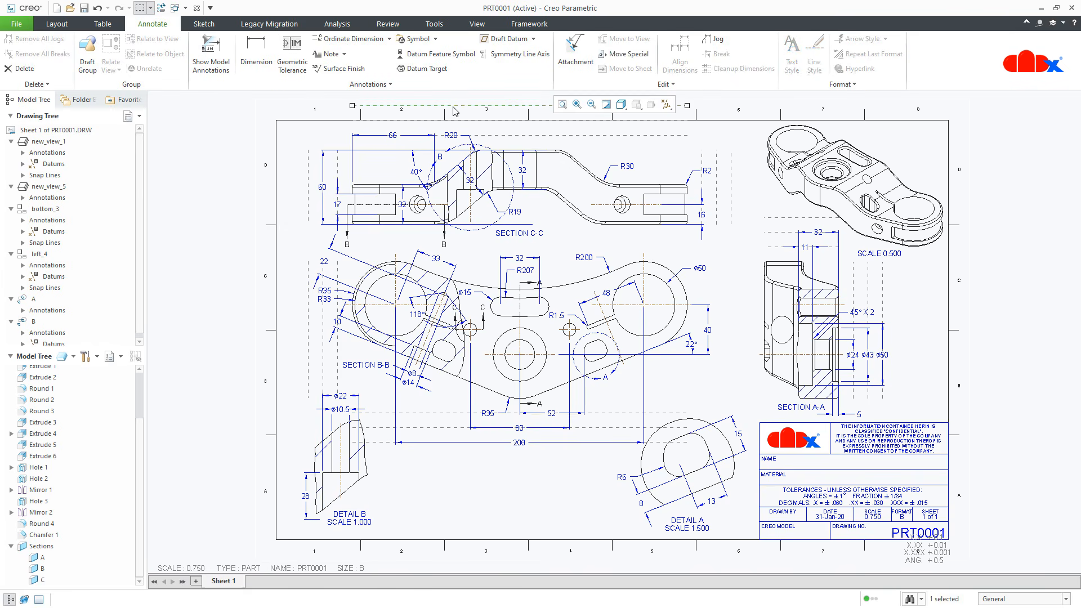
pyautogui.press('Delete')
pyautogui.click(310, 300)
pyautogui.press('Delete')
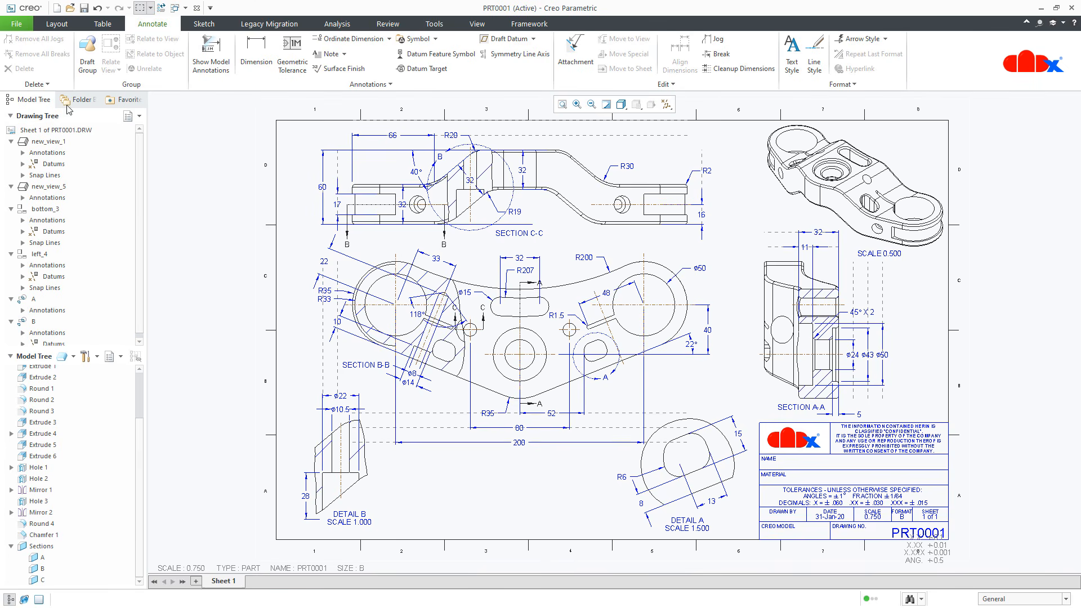
# Turn off the display of snap lines in the drawing.
pyautogui.click(62, 28)
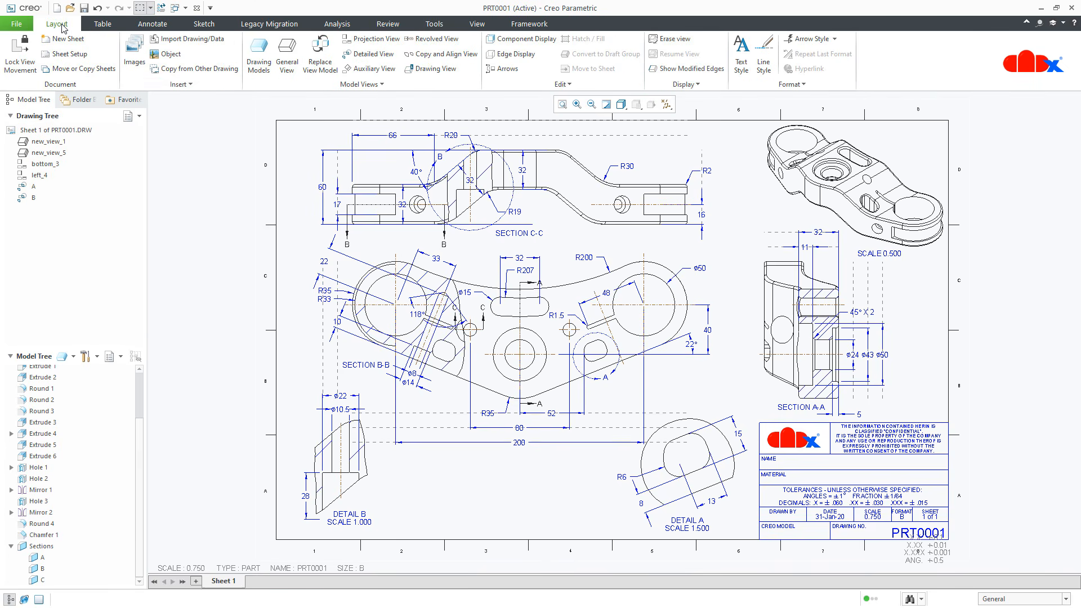
pyautogui.click(708, 87)
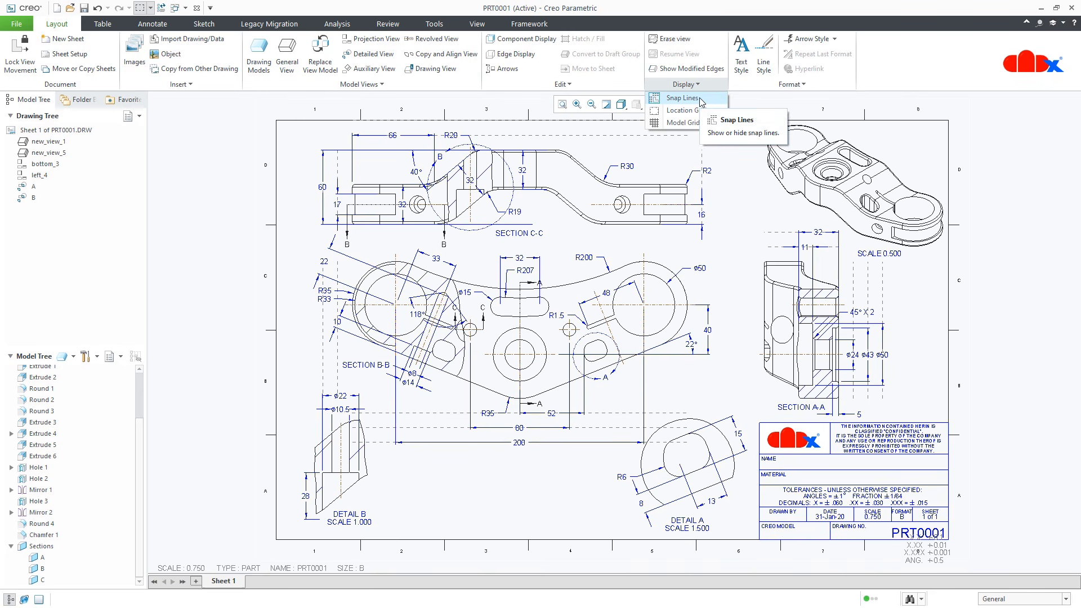
pyautogui.click(699, 97)
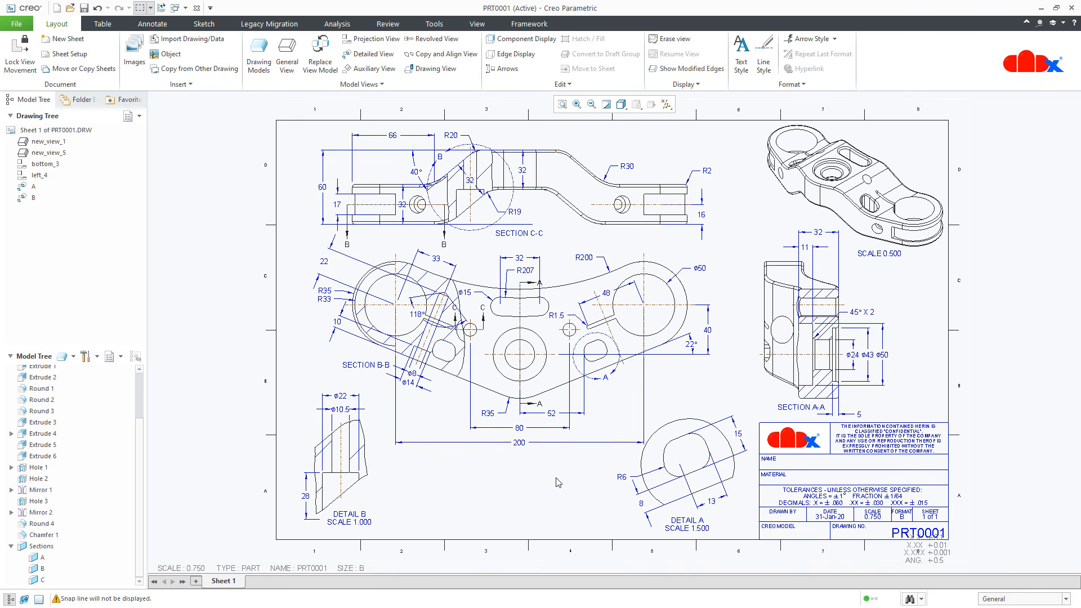
# Shift the isometric view's scale label slightly left and delete the 118° dimension from the Section B-B area of the main view.
pyautogui.doubleClick(880, 257)
pyautogui.moveTo(871, 256); pyautogui.dragTo(862, 255)
pyautogui.click(580, 496)
pyautogui.click(420, 320)
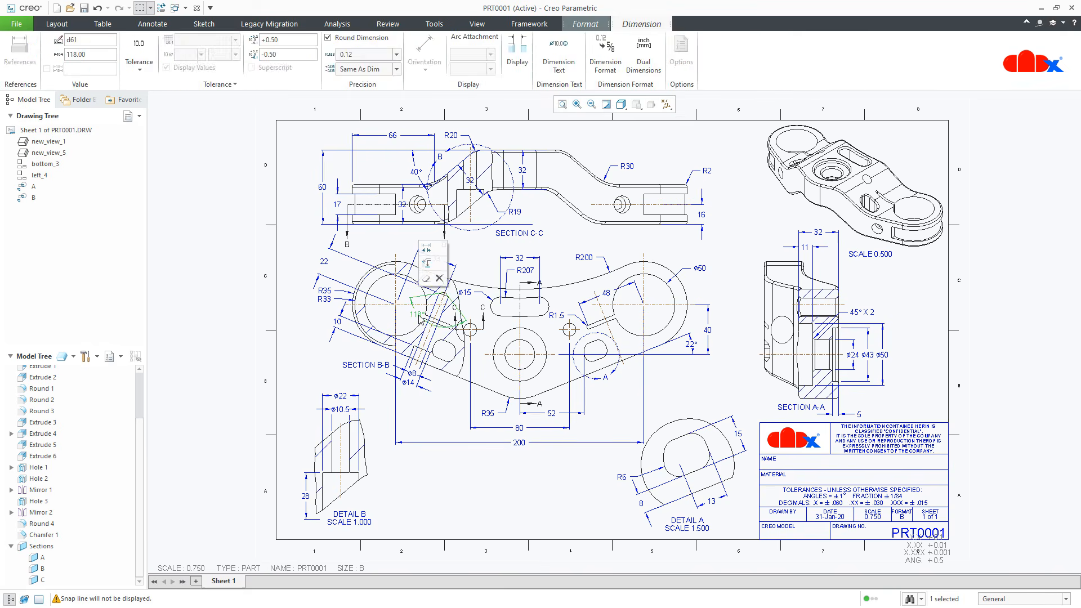
pyautogui.press('Delete')
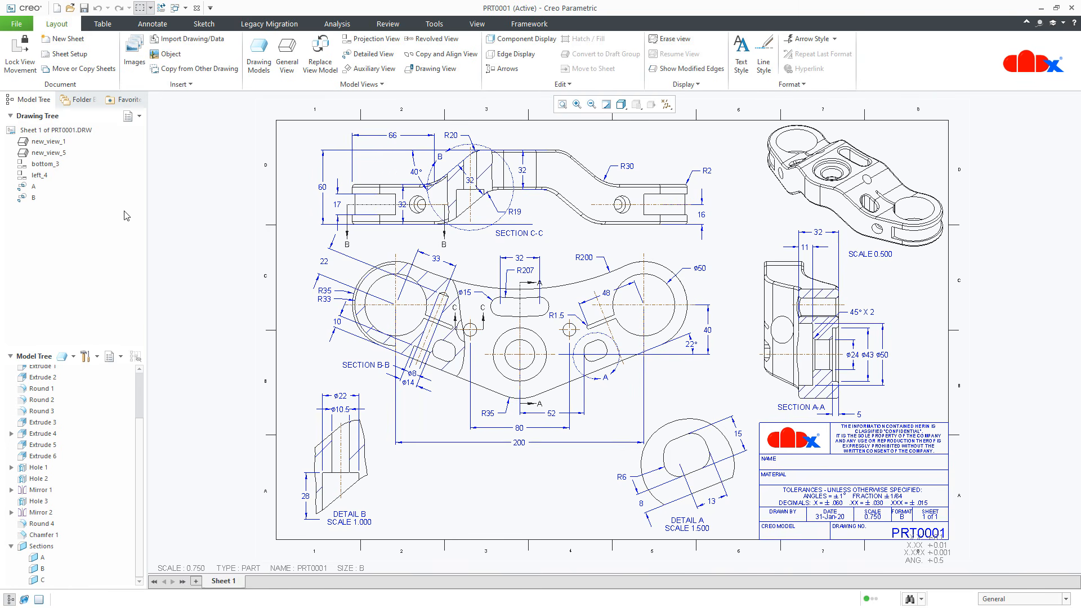
# Export the drawing as a PDF named prt0001 in the complex part folder, using monochrome output and TrueType fonts.
pyautogui.click(17, 23)
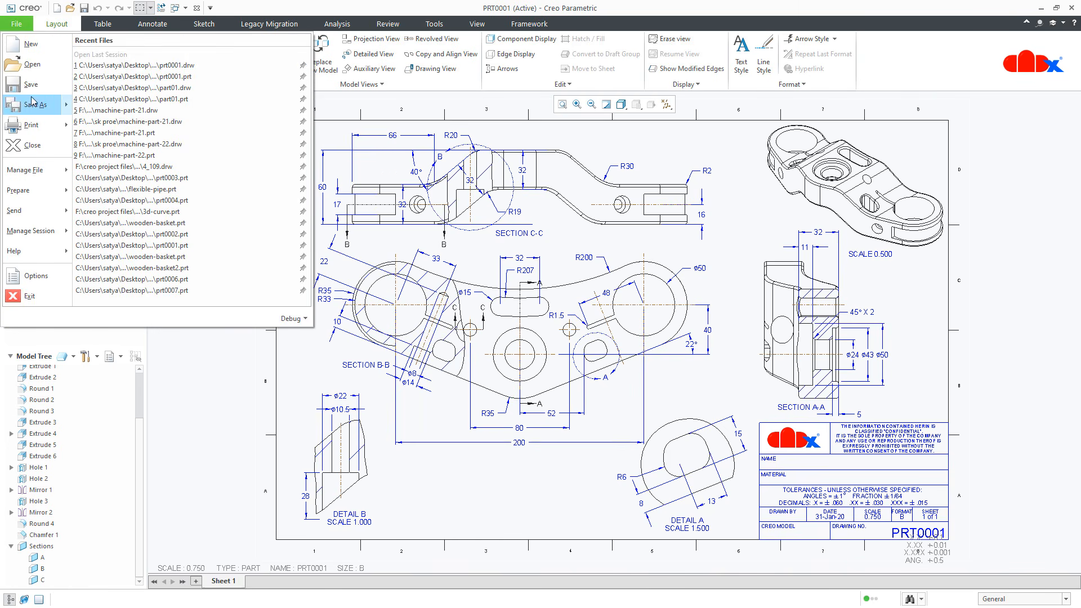
pyautogui.moveTo(34, 103)
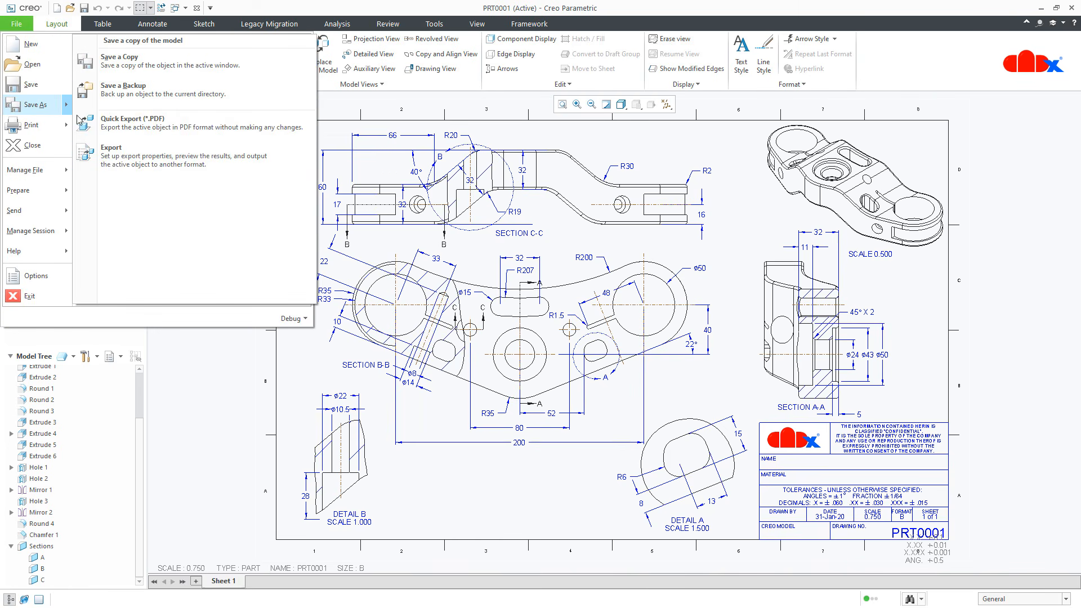
pyautogui.click(125, 153)
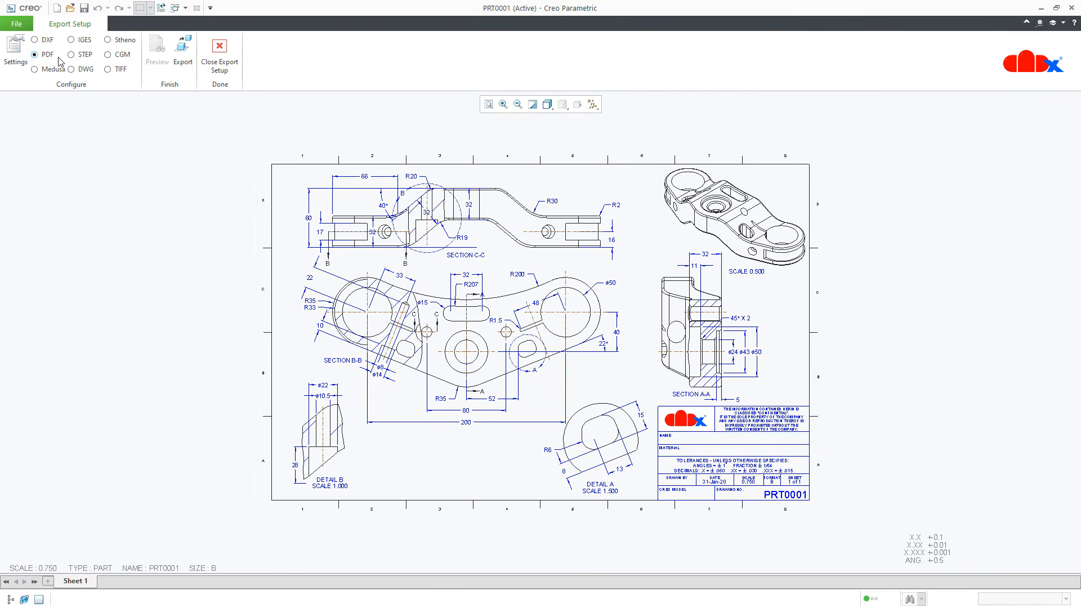
pyautogui.click(21, 54)
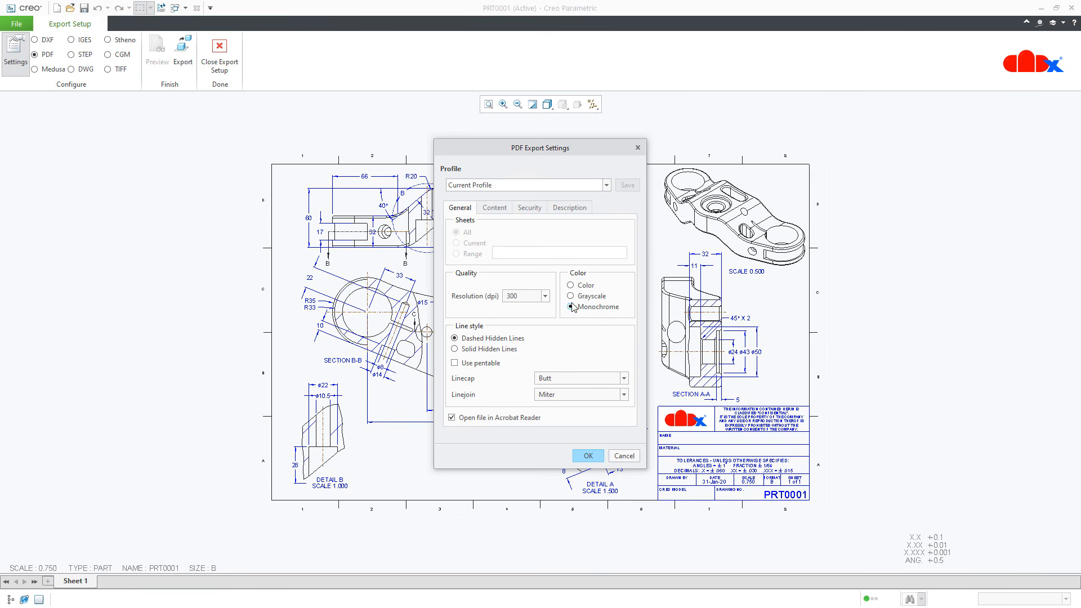
pyautogui.click(496, 208)
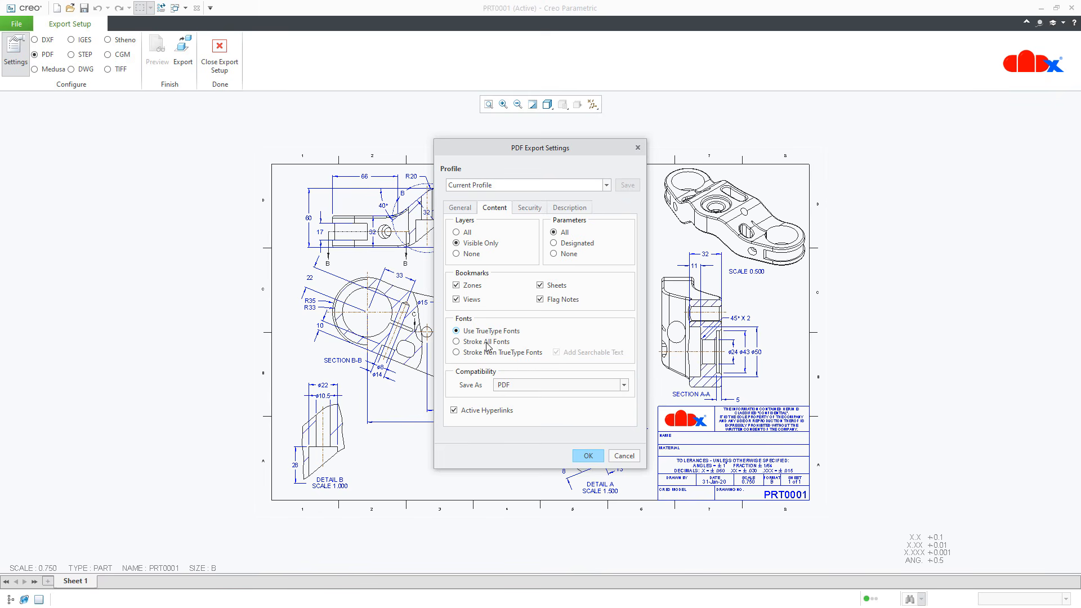
pyautogui.click(588, 456)
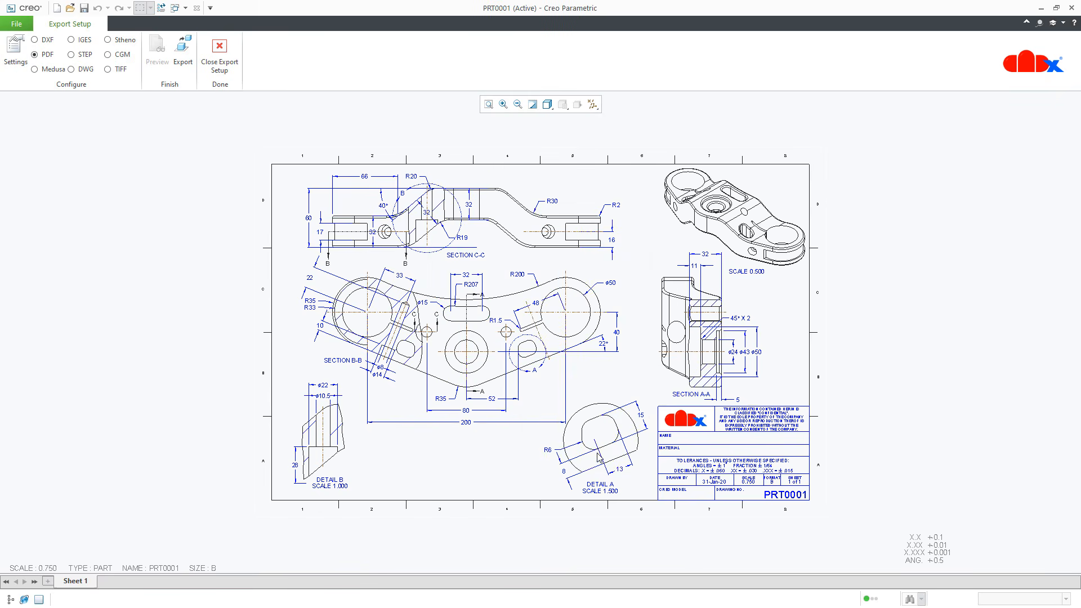
pyautogui.click(184, 54)
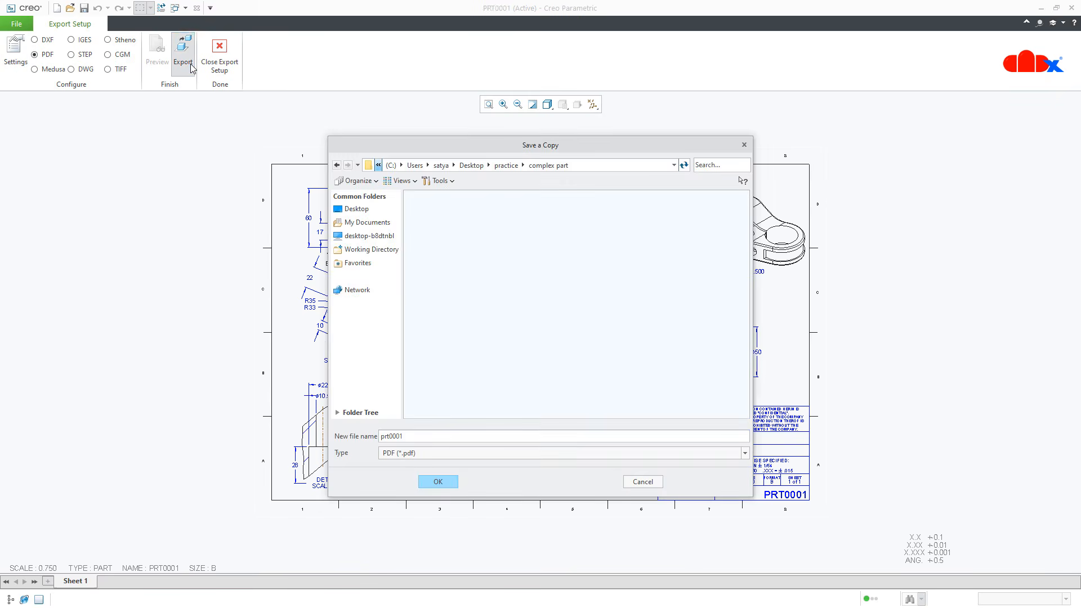
pyautogui.click(438, 483)
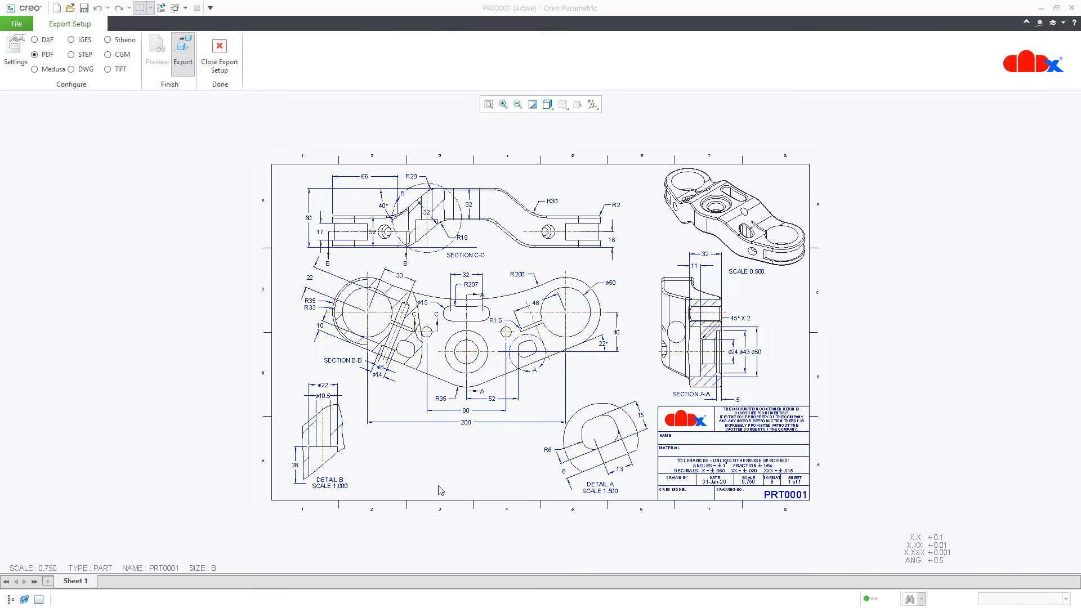